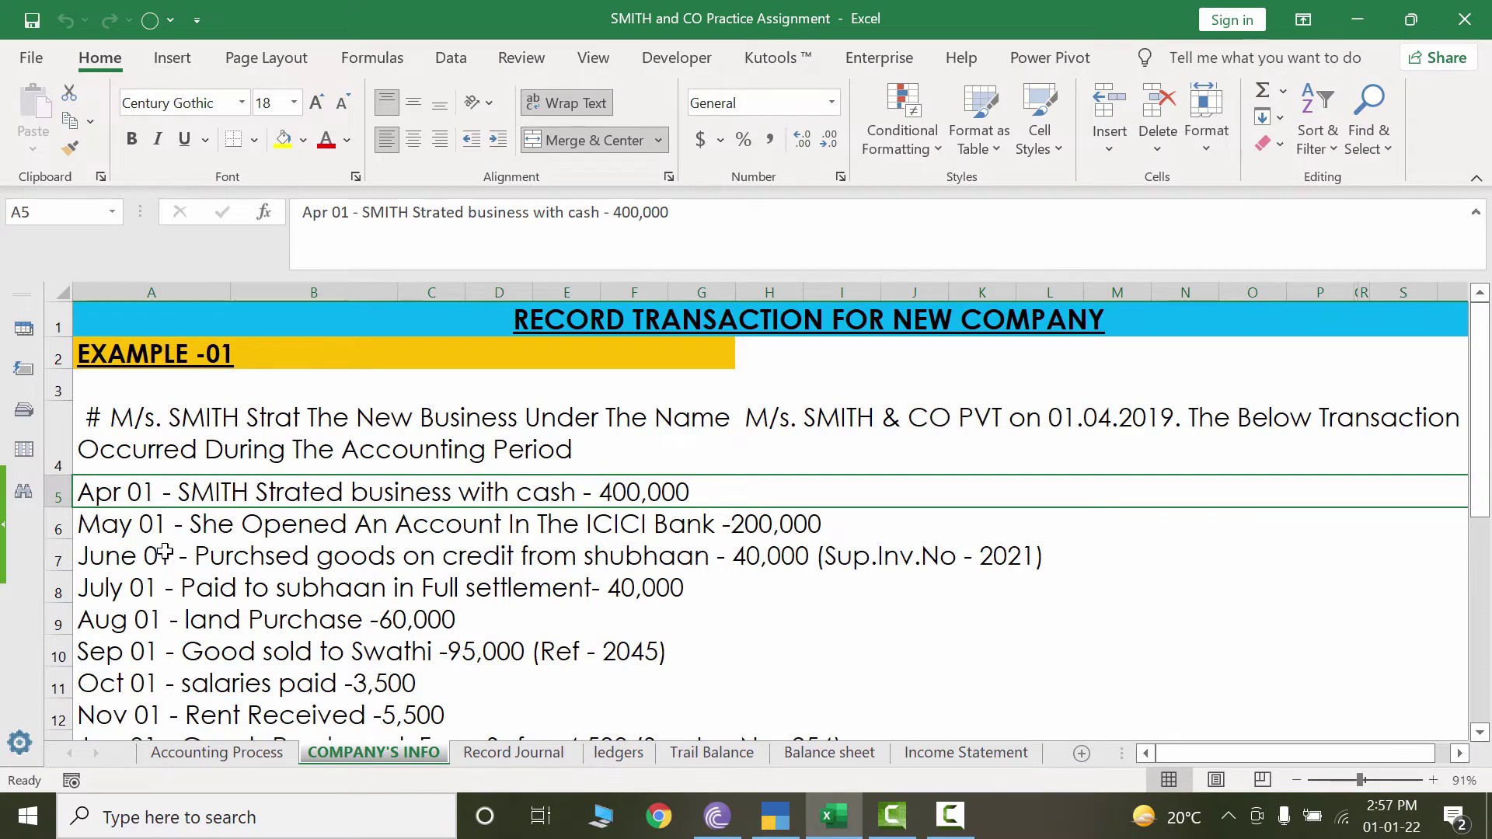
# Review the April 1 and May 1 transactions on the COMPANY'S INFO sheet, and open voucher entry in TallyPrime.
pyautogui.click(148, 536)
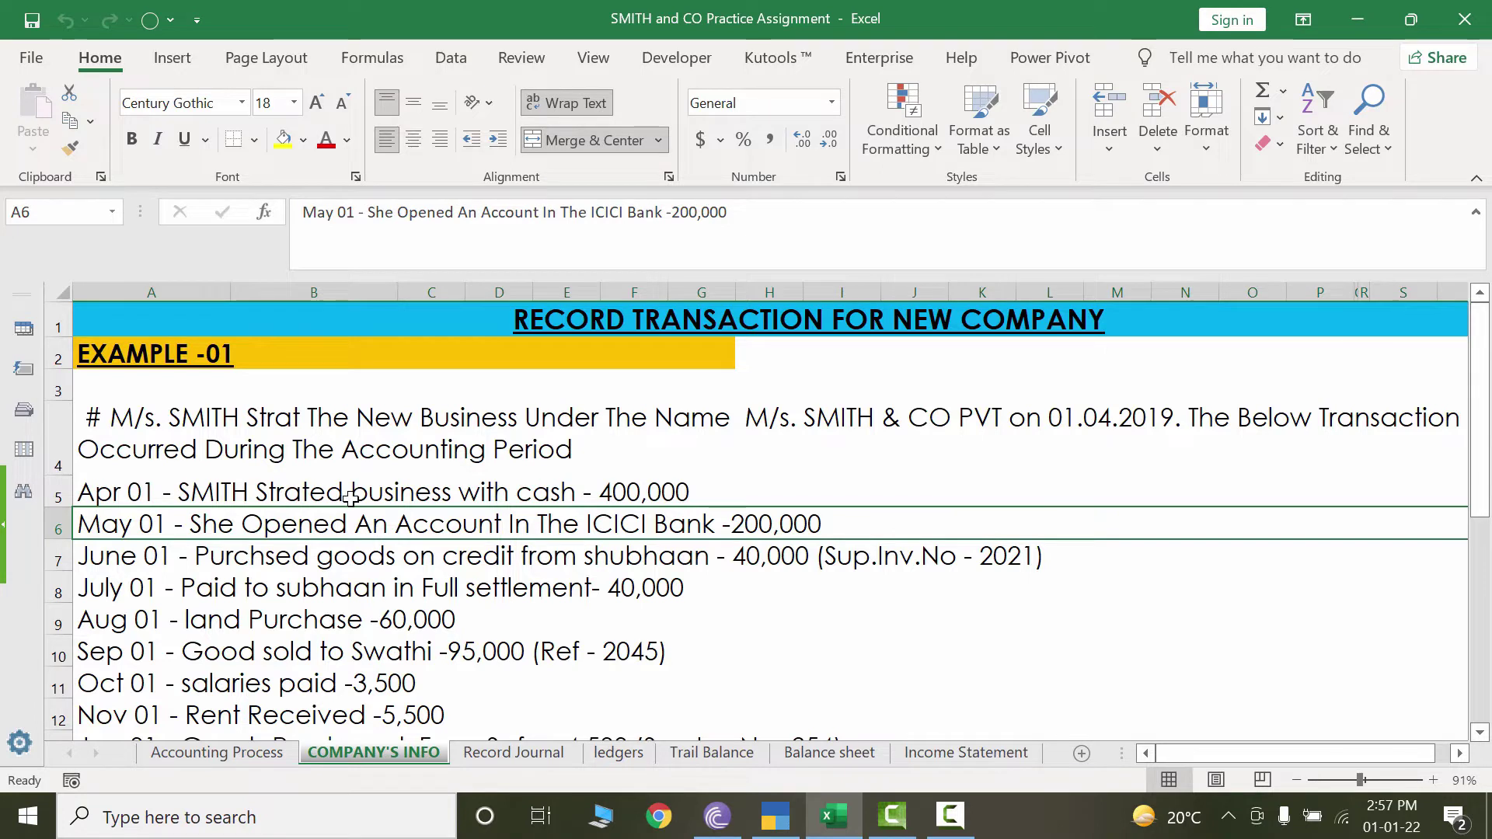
pyautogui.click(653, 489)
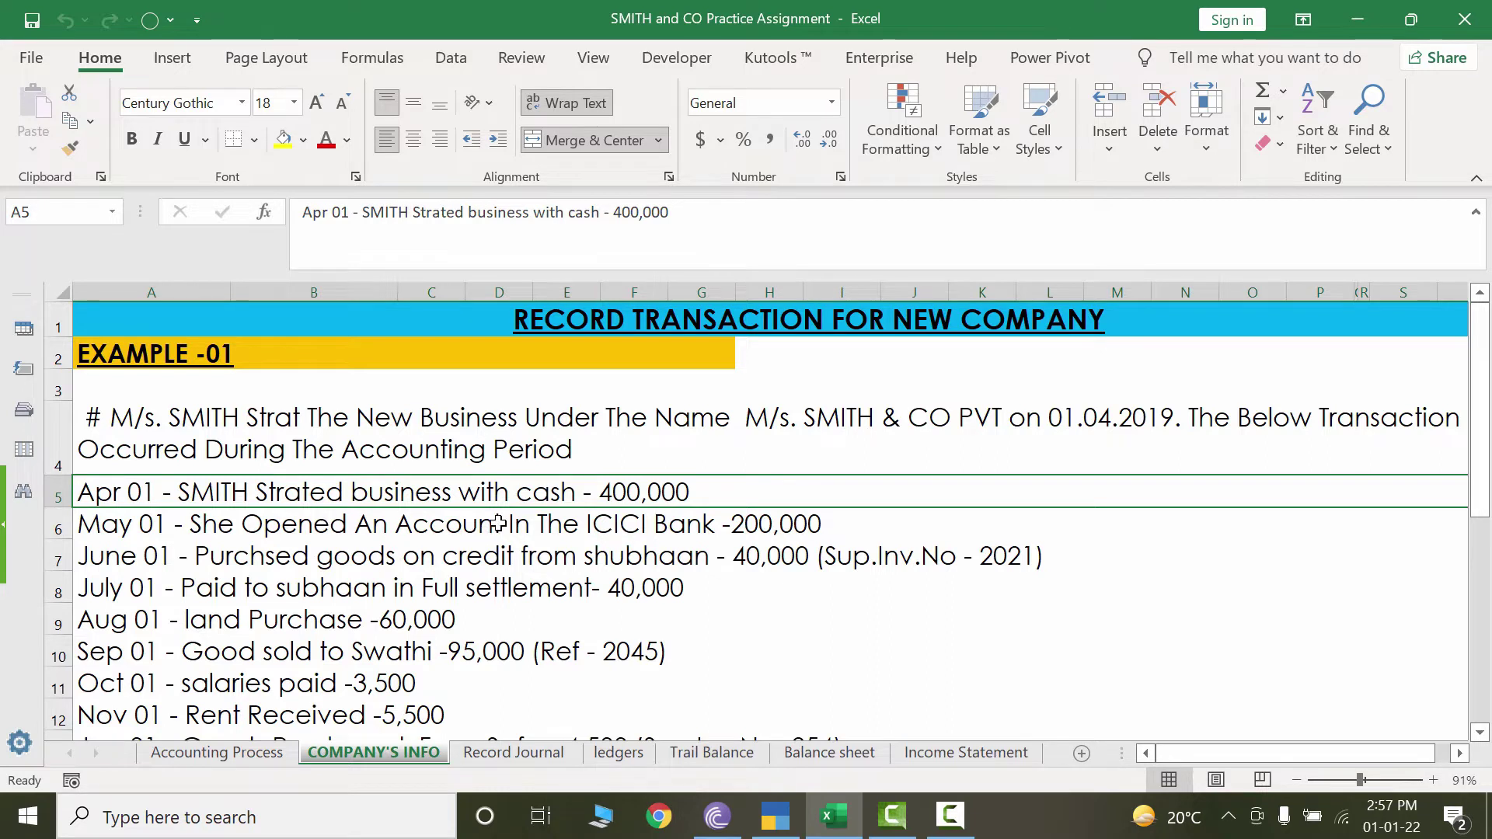
pyautogui.click(787, 525)
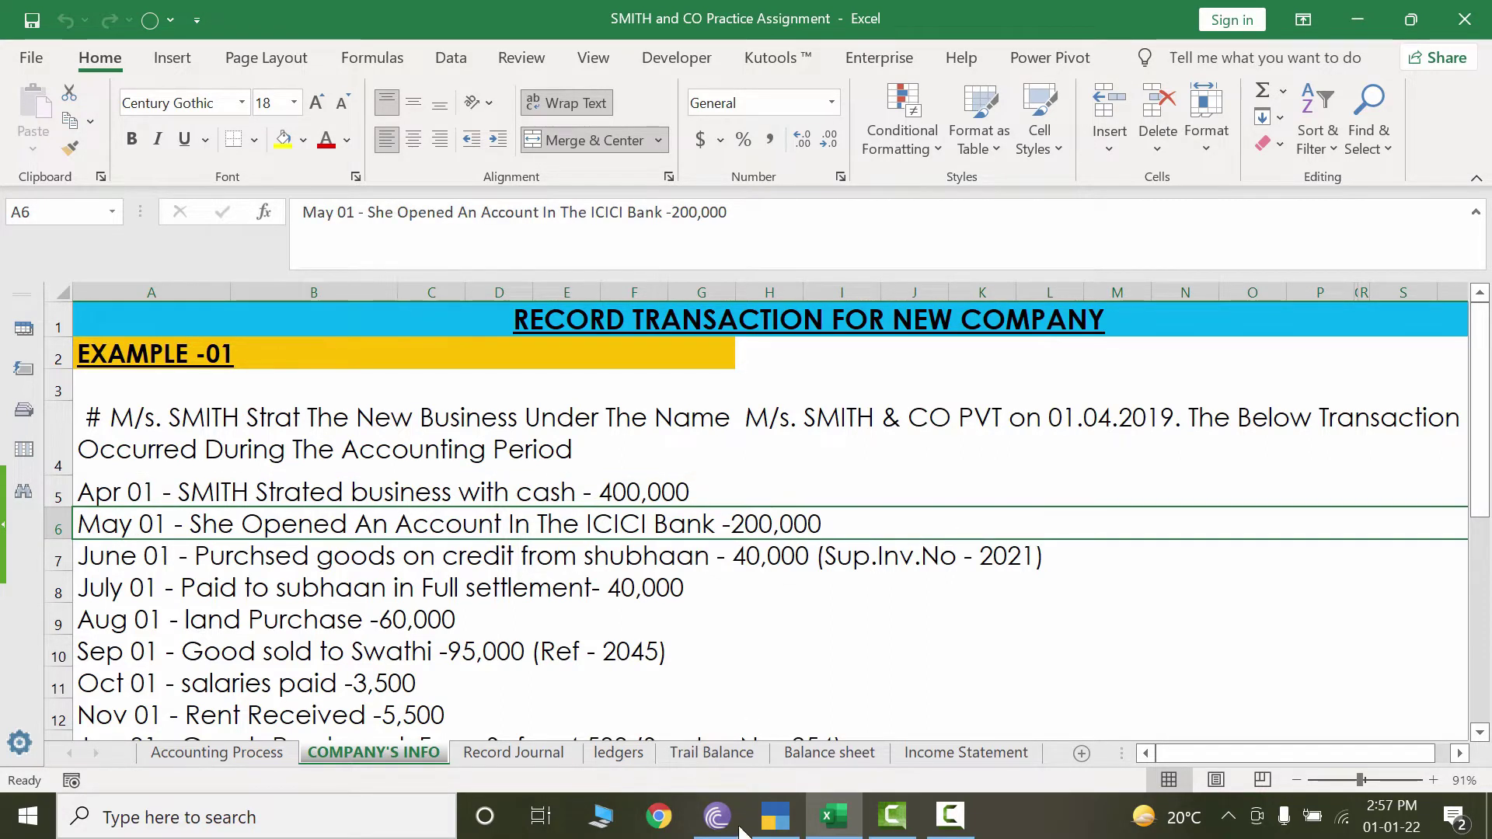
pyautogui.click(769, 825)
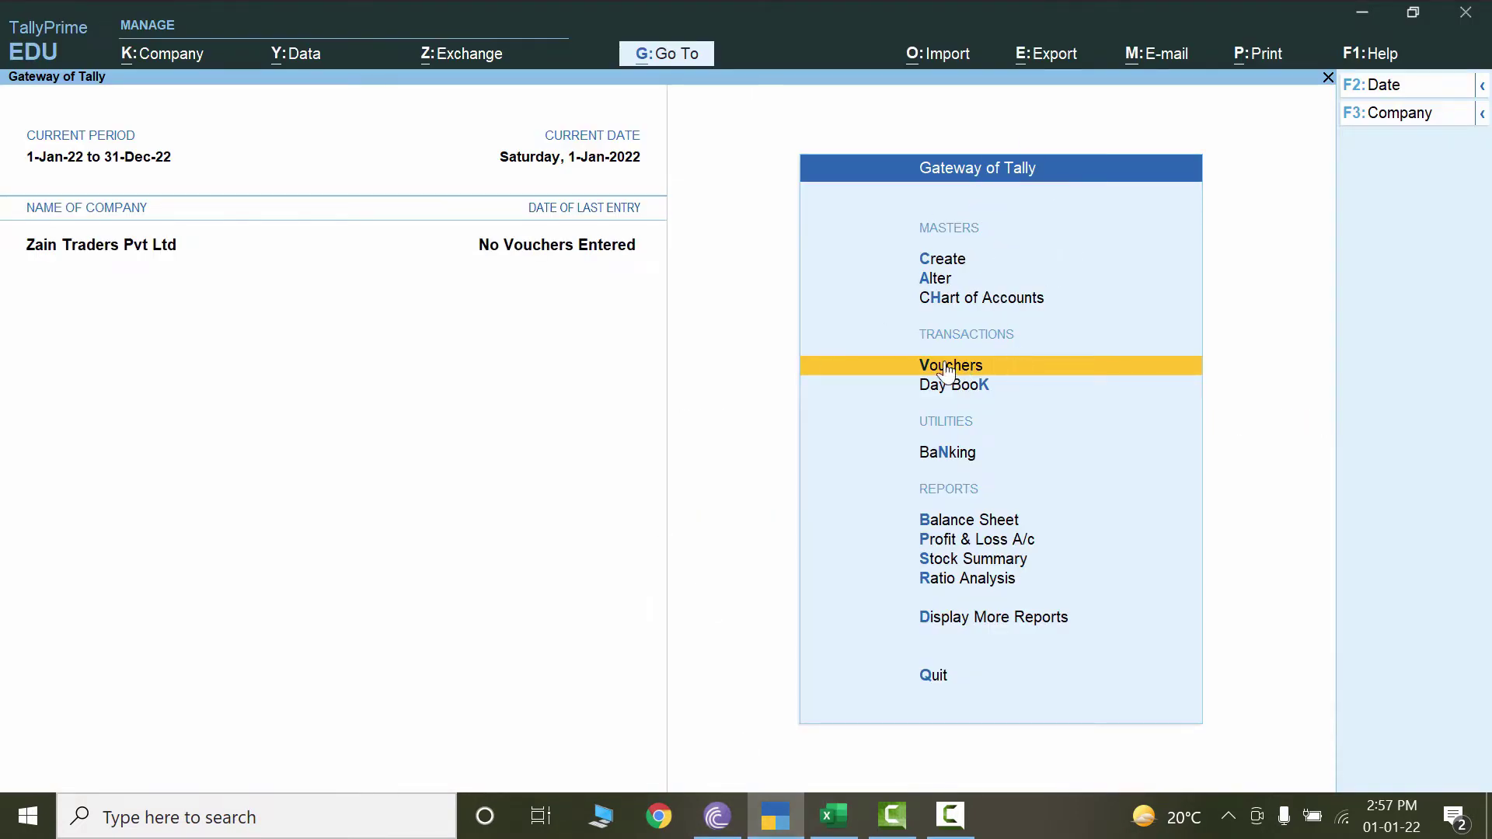
pyautogui.click(979, 373)
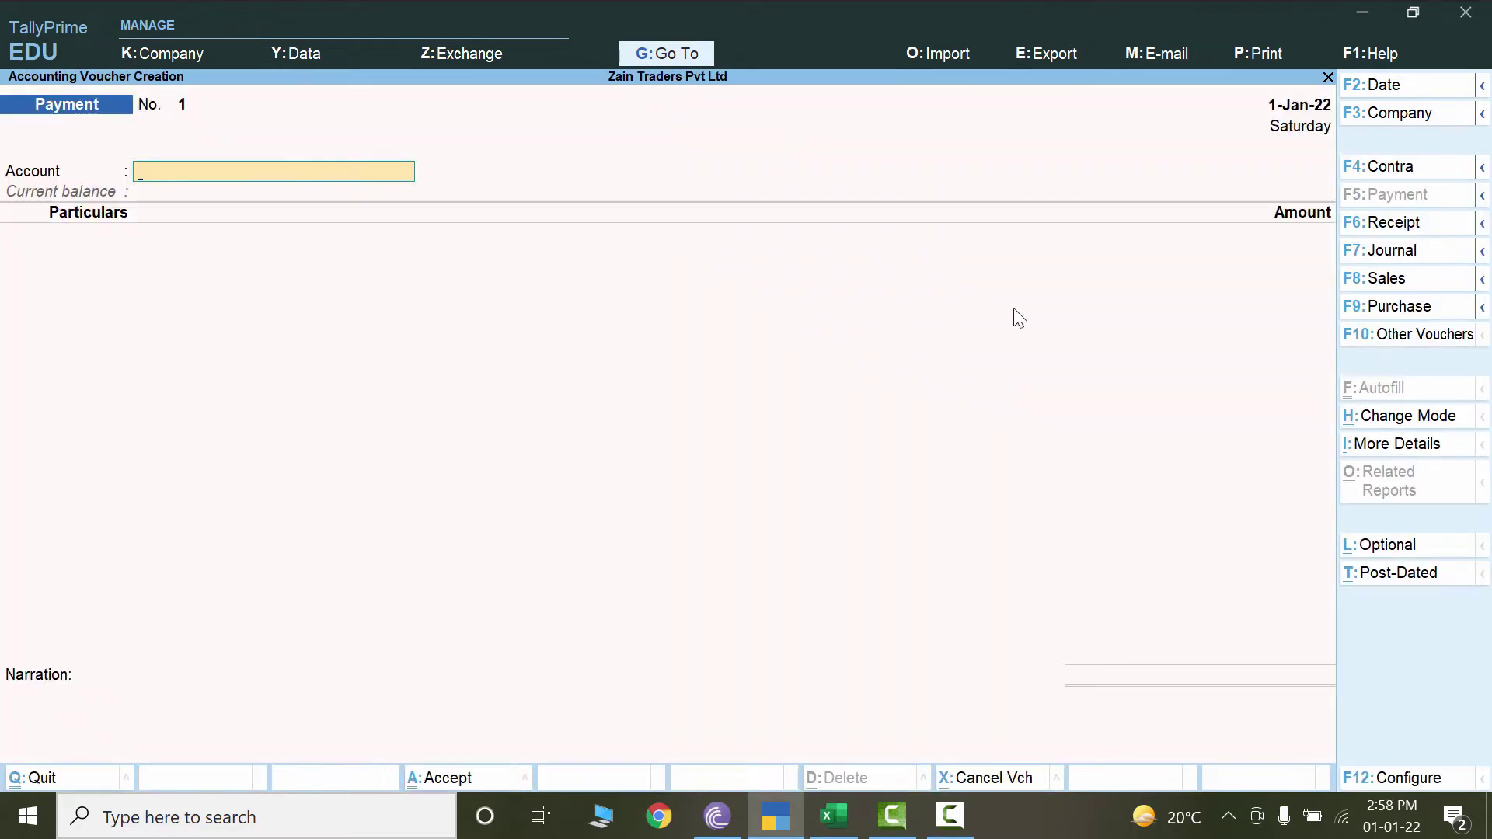
# Switch back to Excel and compare the May 1 bank account transaction with the April 1 cash transaction.
pyautogui.click(834, 816)
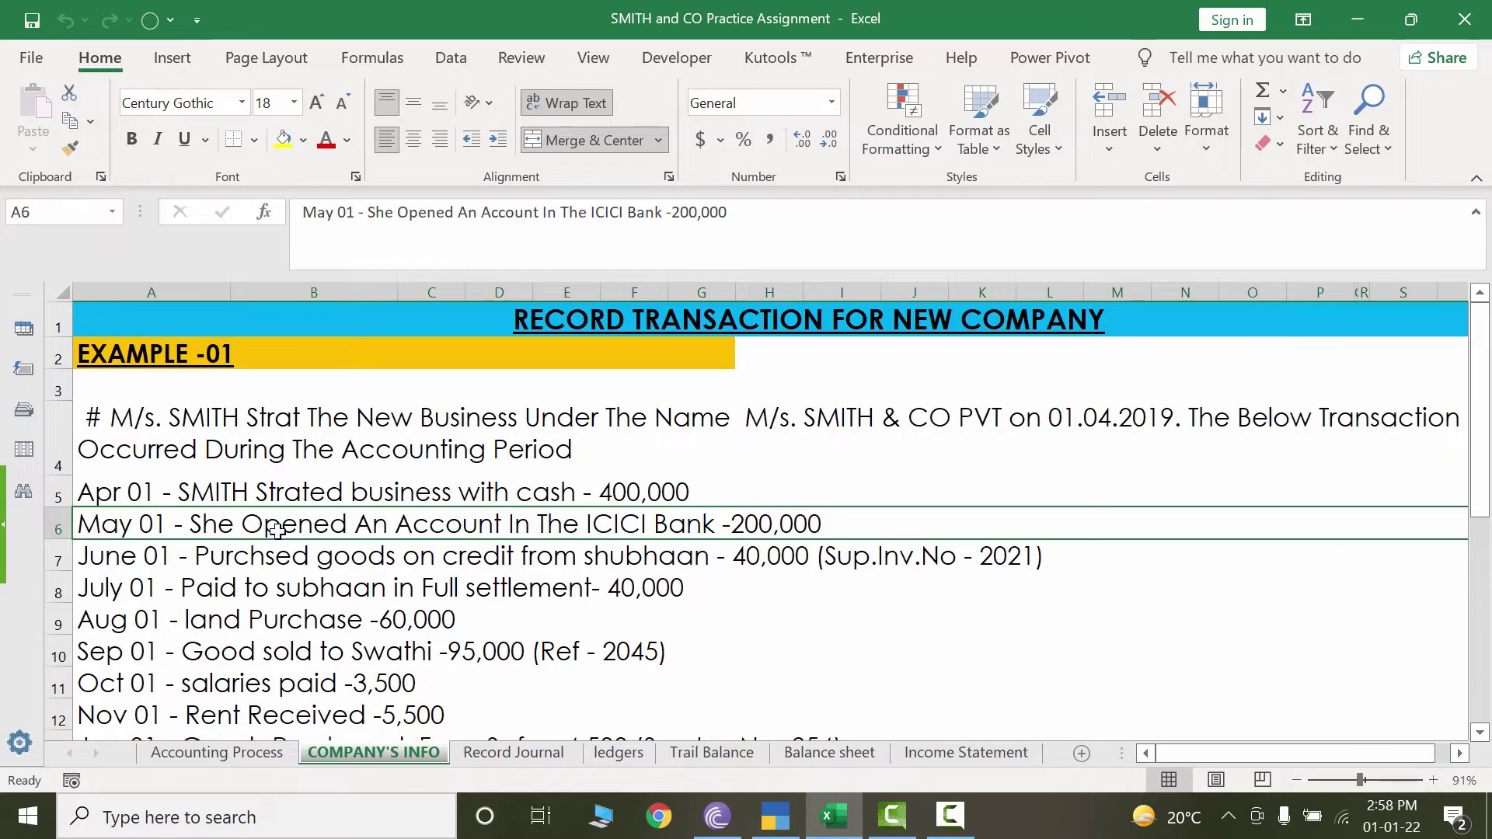
pyautogui.click(556, 492)
pyautogui.click(573, 523)
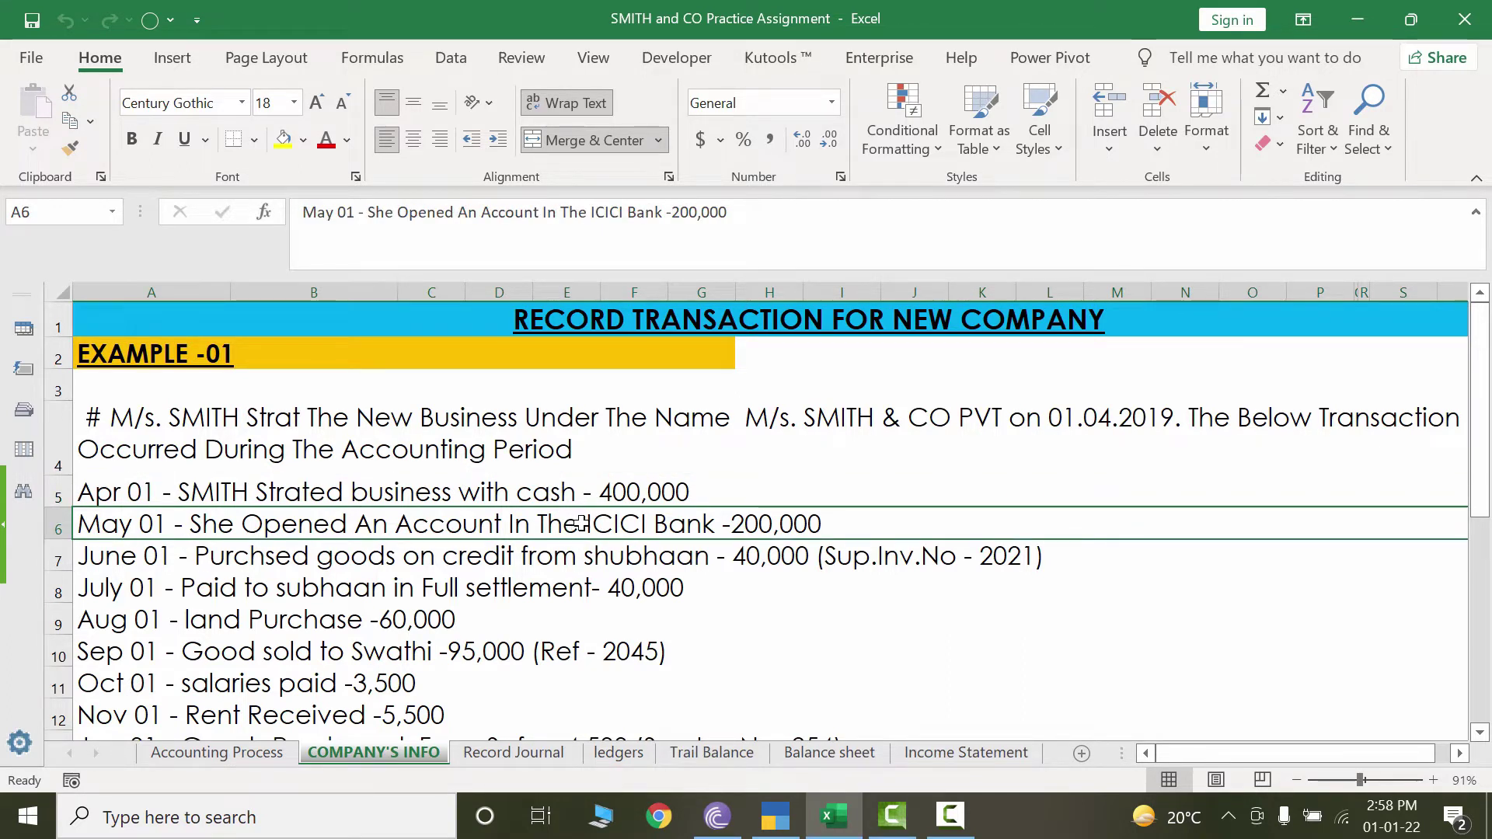
pyautogui.click(576, 495)
pyautogui.click(673, 524)
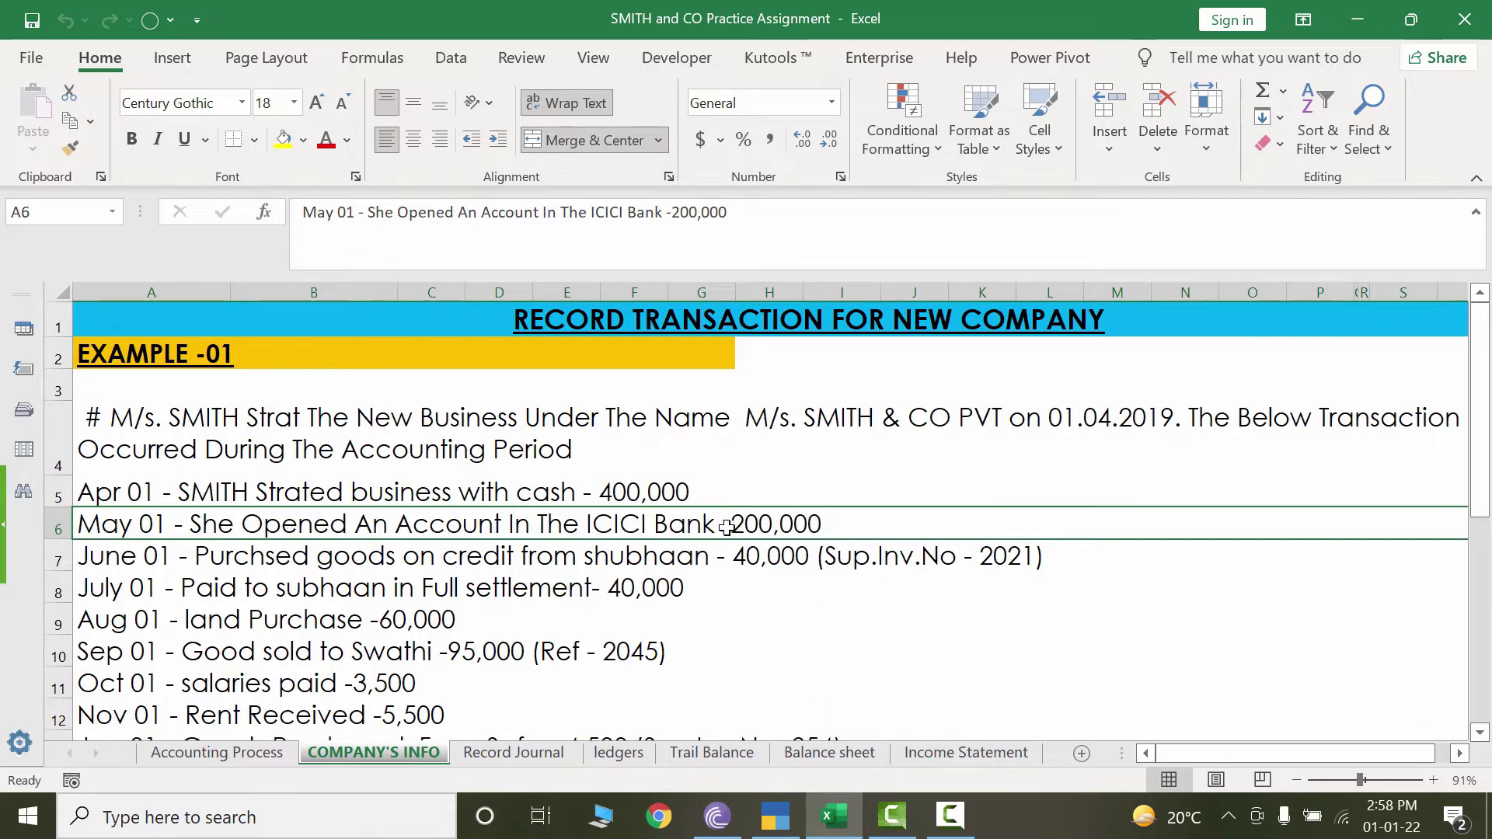
# Return to TallyPrime, change the voucher type to Contra and set its entry mode to Double Entry.
pyautogui.hotkey('alt', 'Tab')
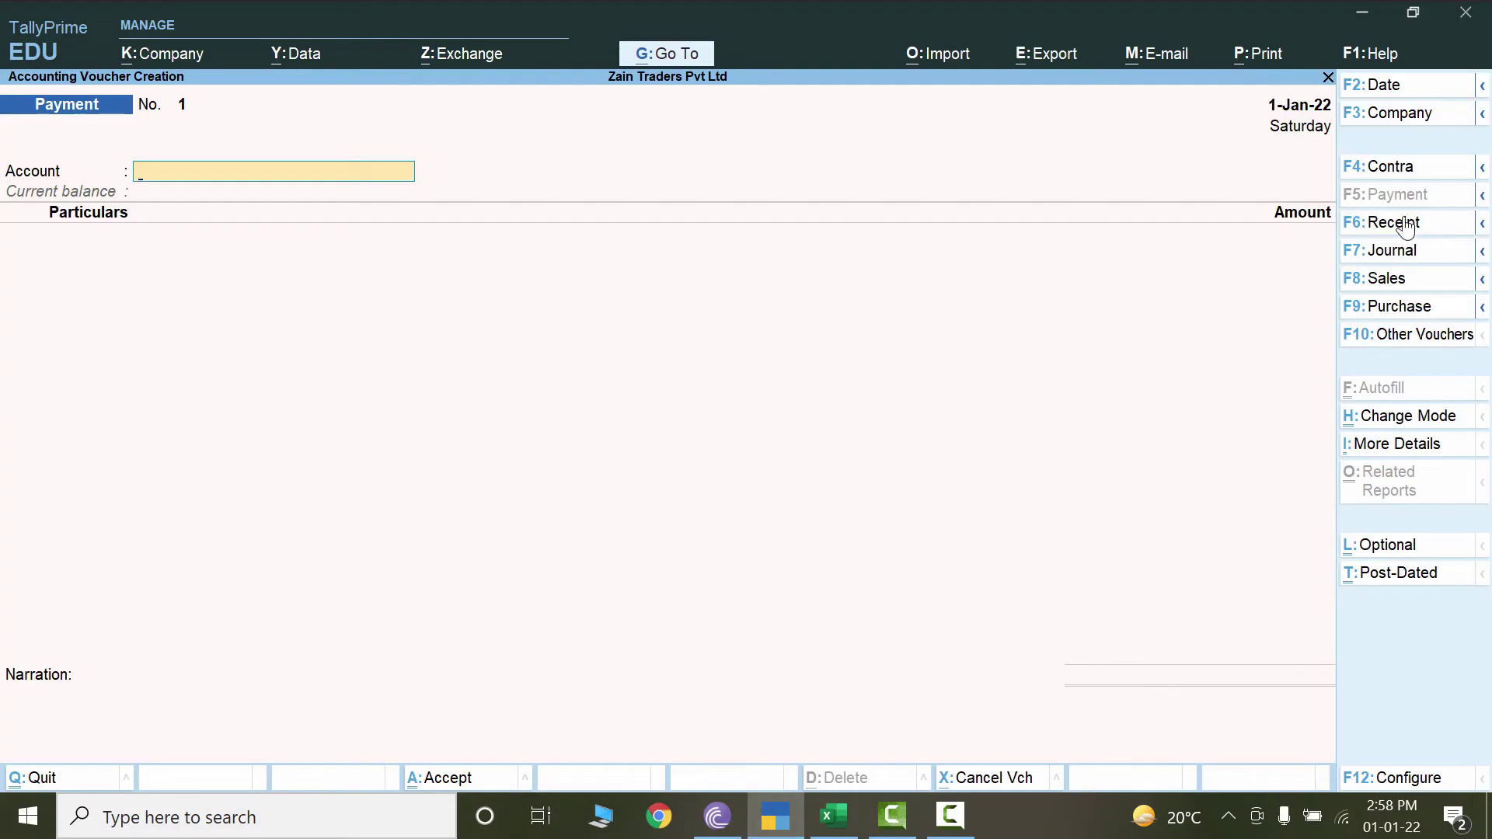
pyautogui.click(1415, 171)
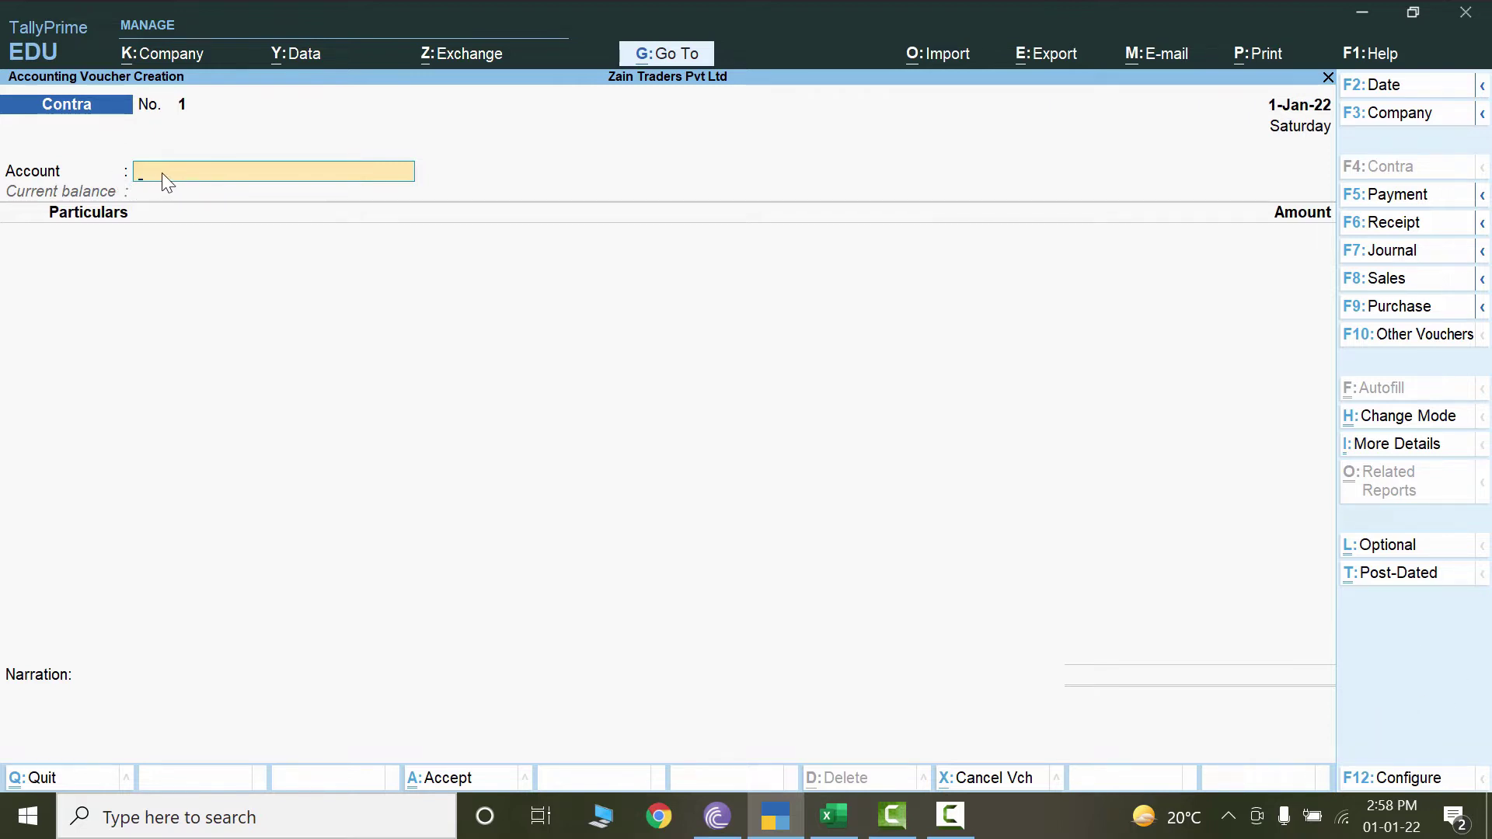
pyautogui.click(1396, 786)
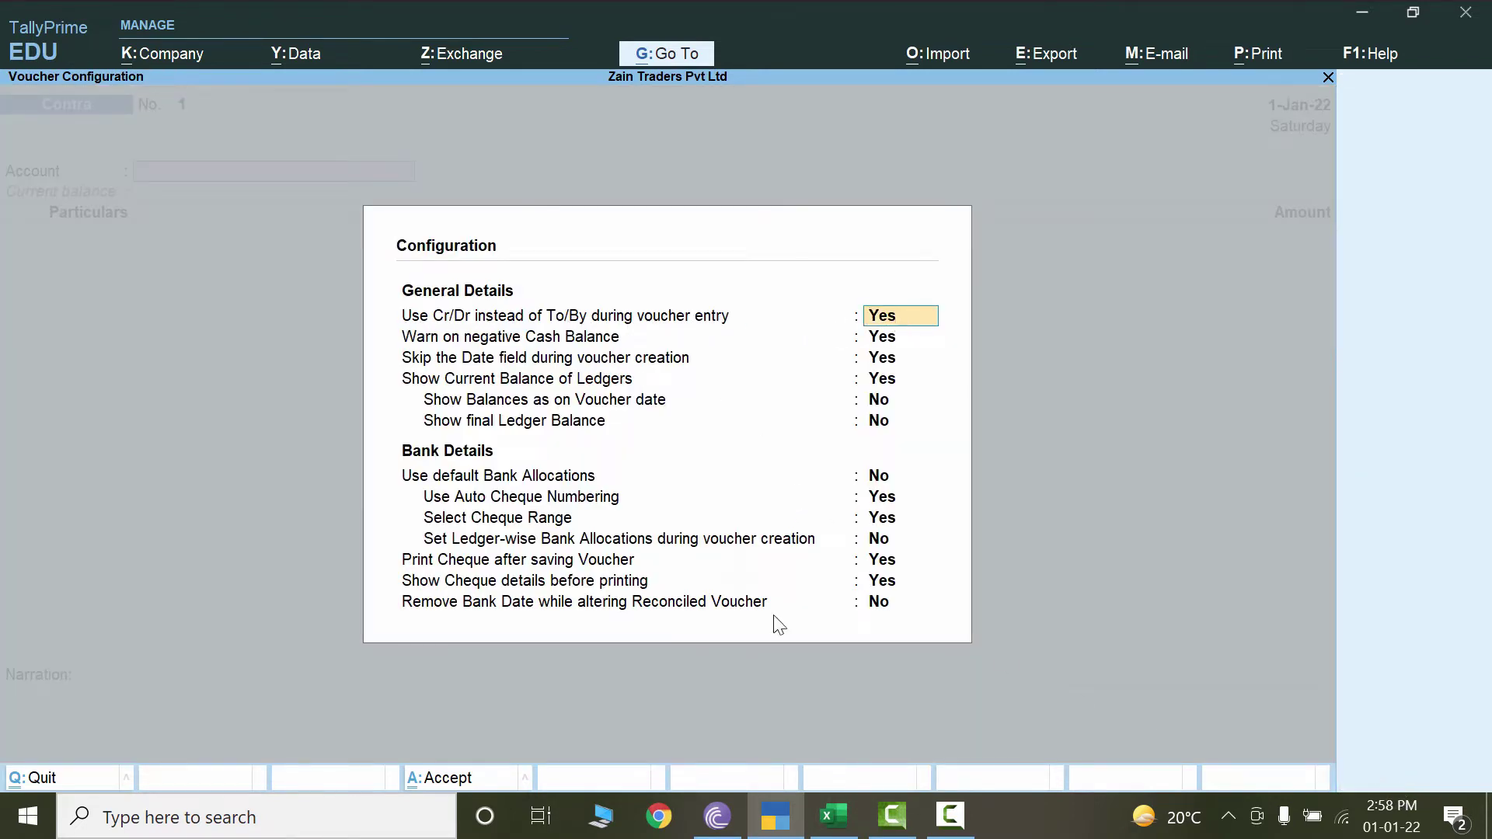
pyautogui.press('Escape')
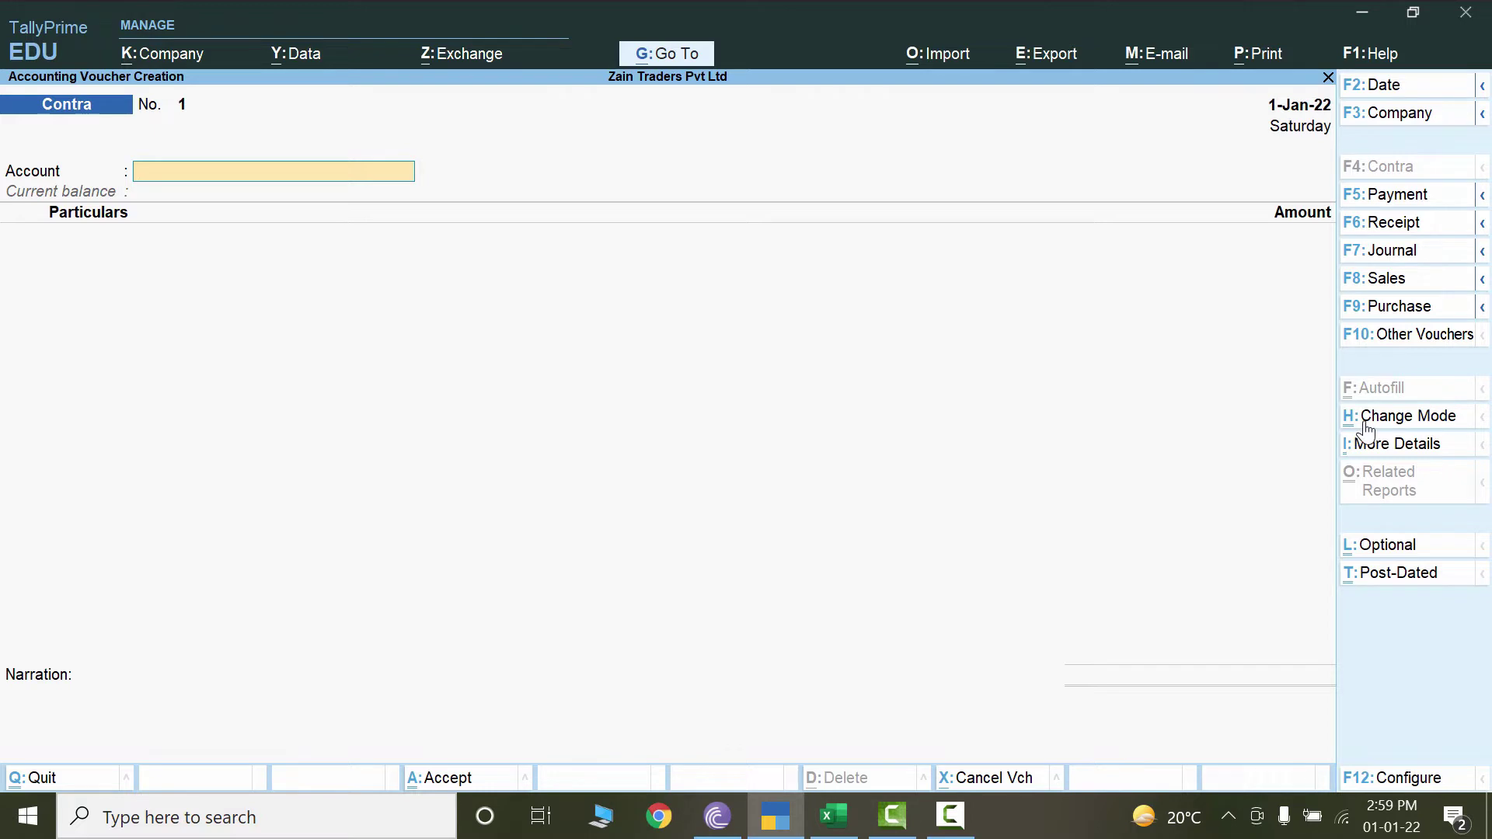
pyautogui.press('ctrl')
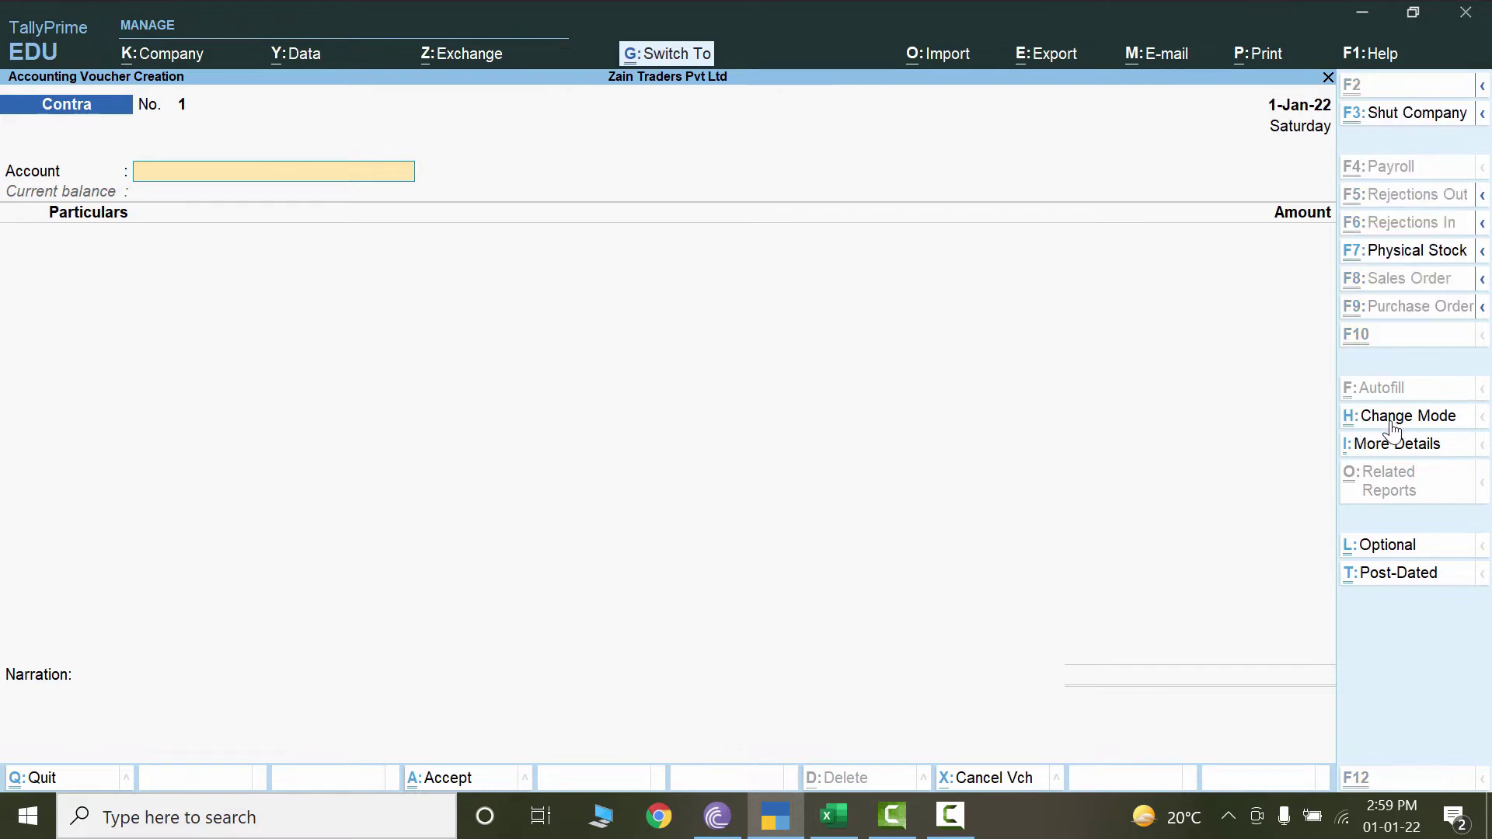
pyautogui.click(1391, 425)
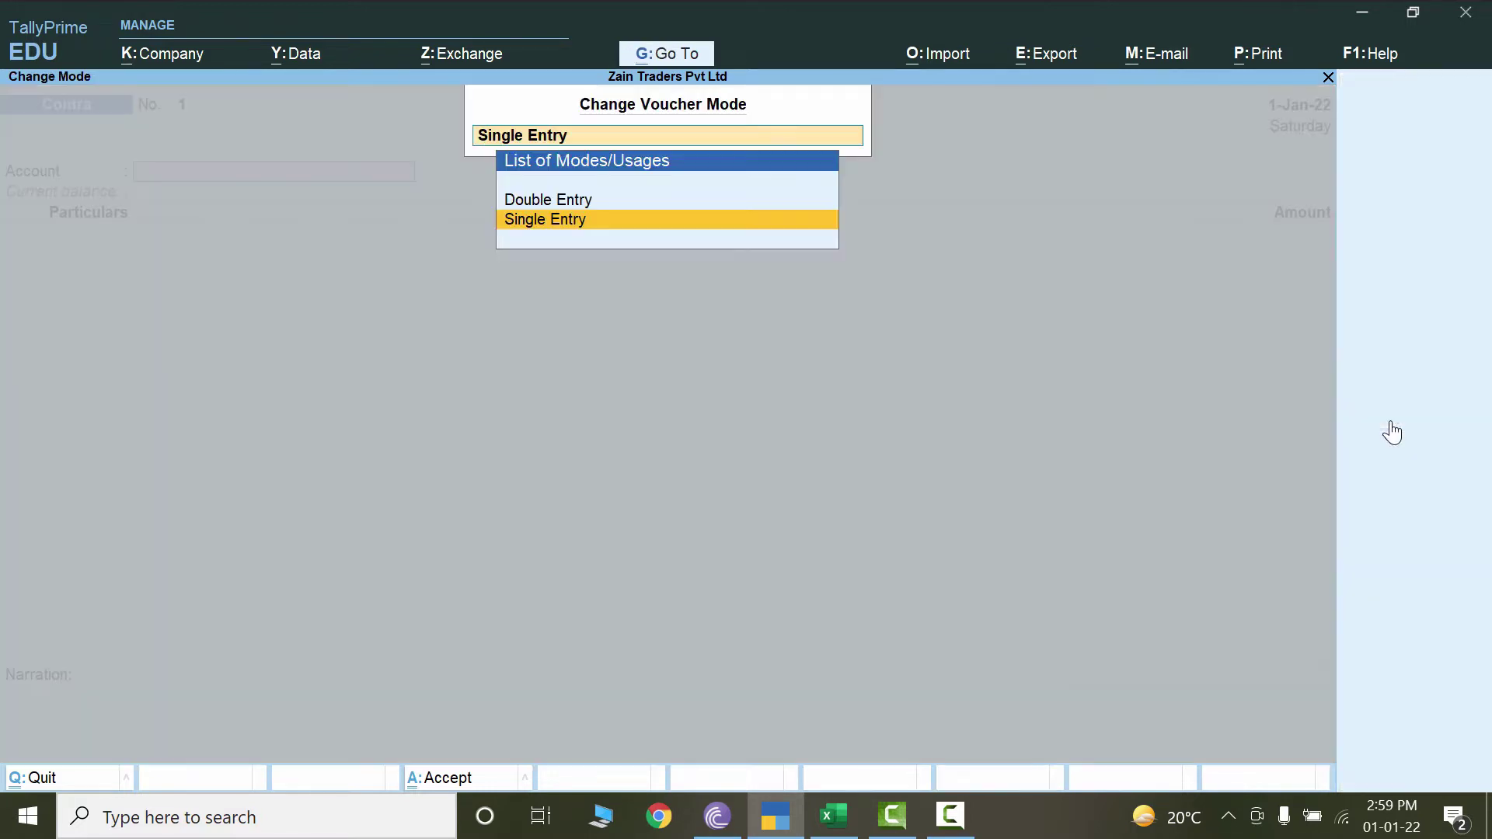
pyautogui.click(561, 206)
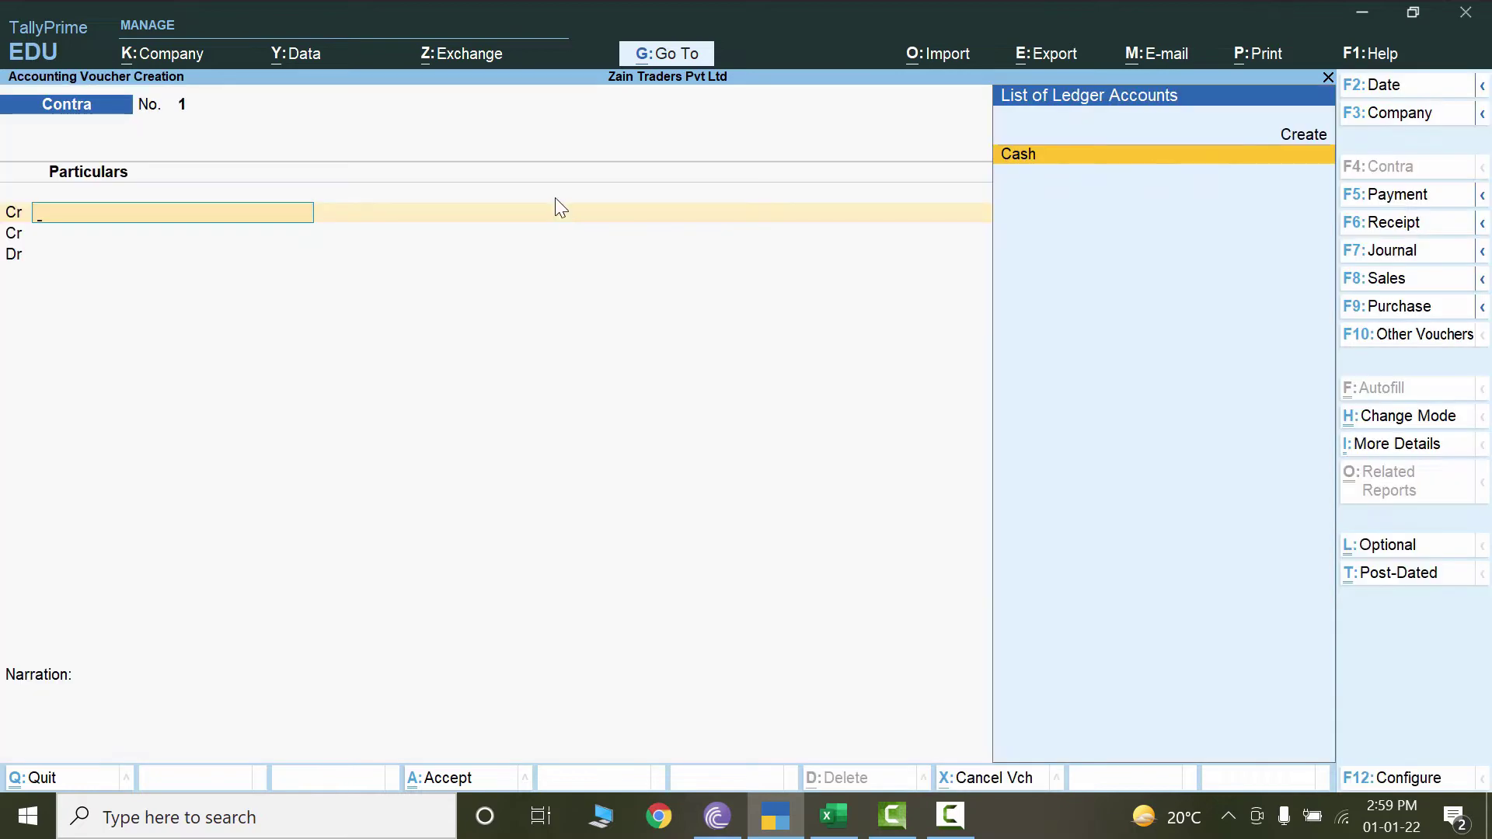
# Choose Cash as the credited ledger on the first line of the contra voucher, leaving its amount blank.
pyautogui.press('Return')
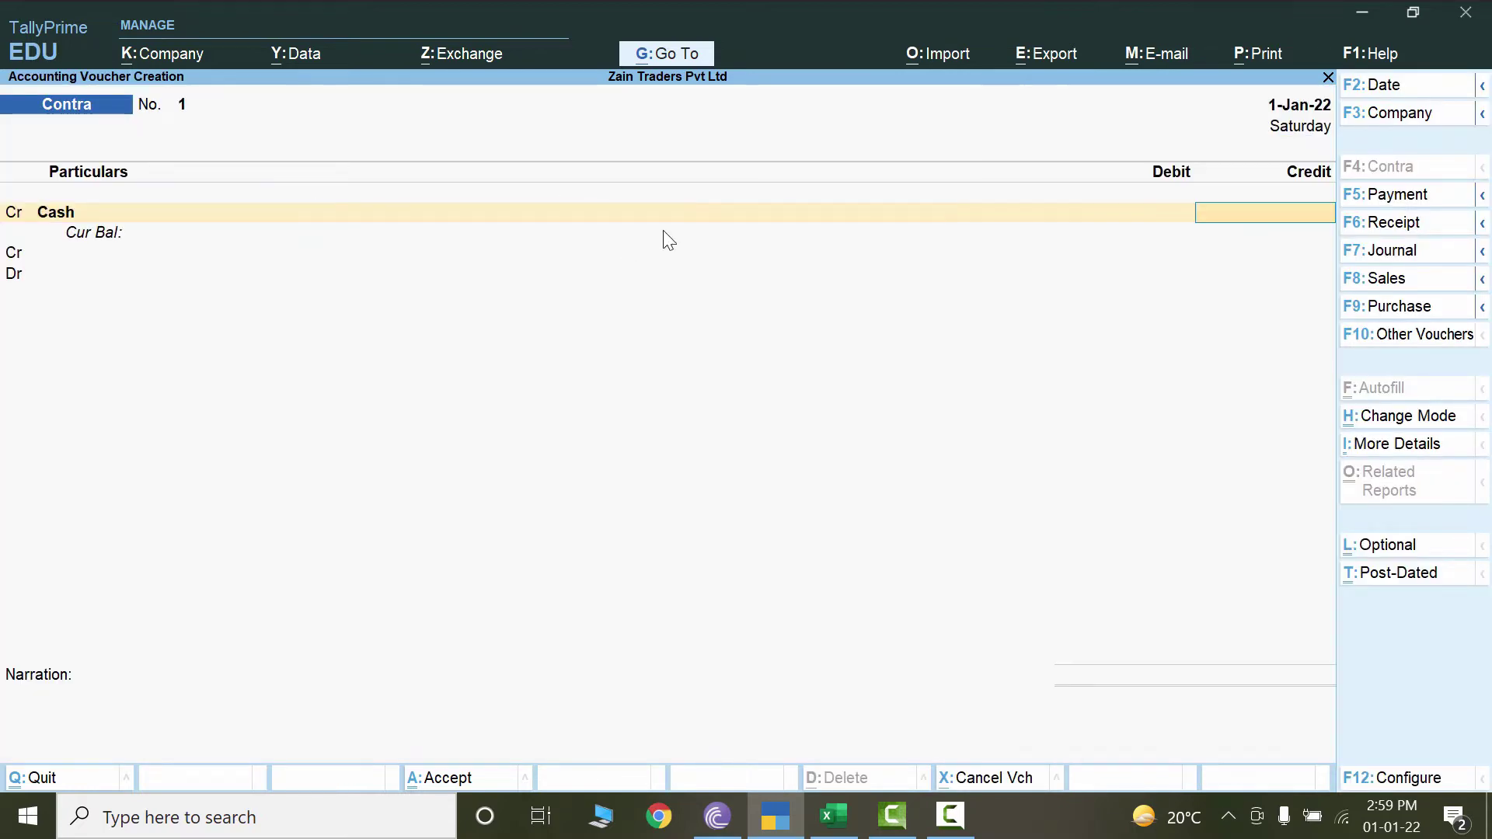
pyautogui.hotkey('alt', 'Tab')
pyautogui.hotkey('alt', 'Tab')
pyautogui.press('Return')
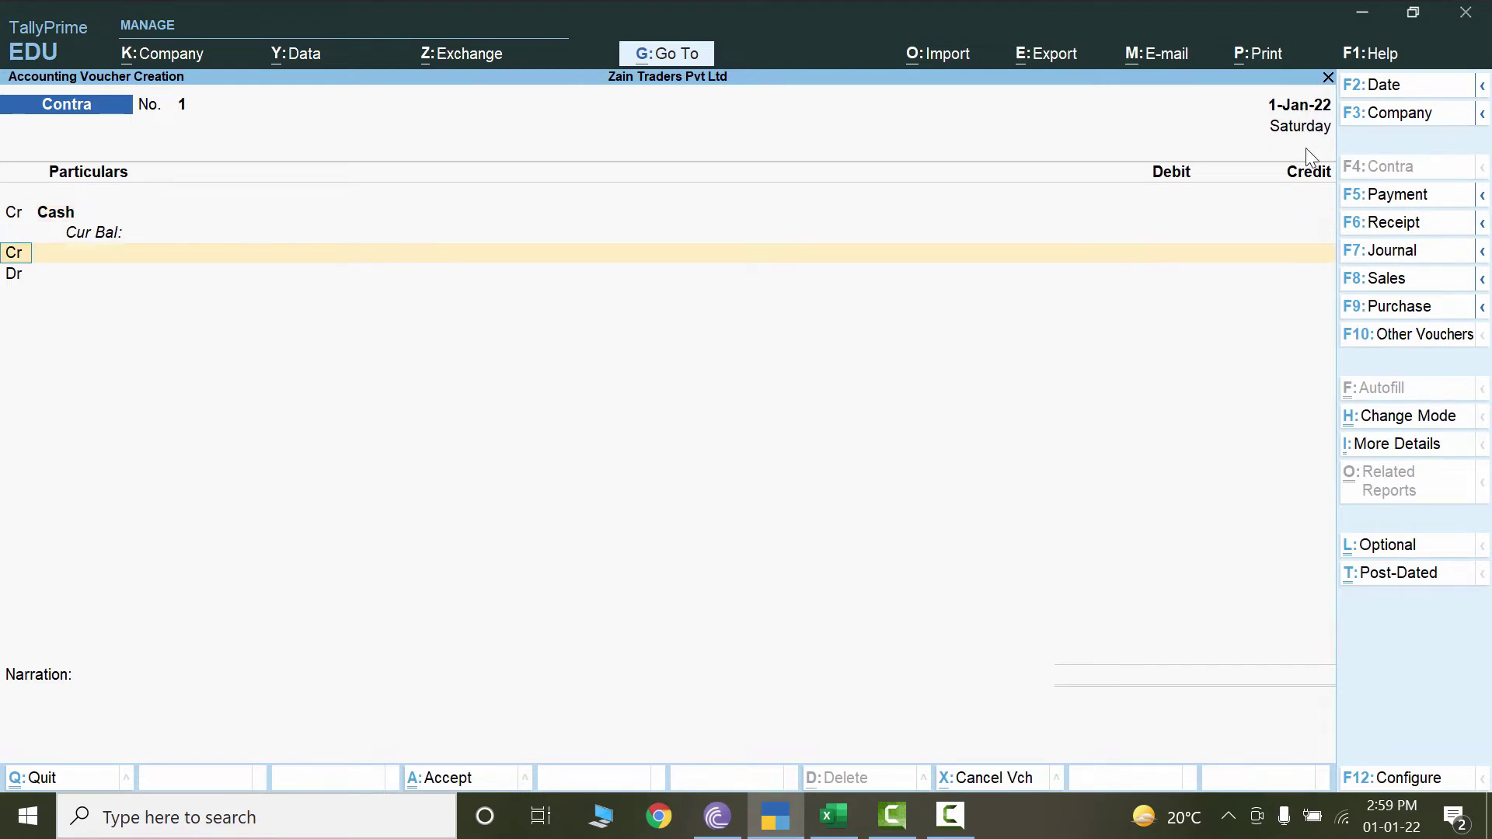
# Set the contra voucher's date to 1 May 2022 after checking the transaction in the workbook.
pyautogui.click(1383, 85)
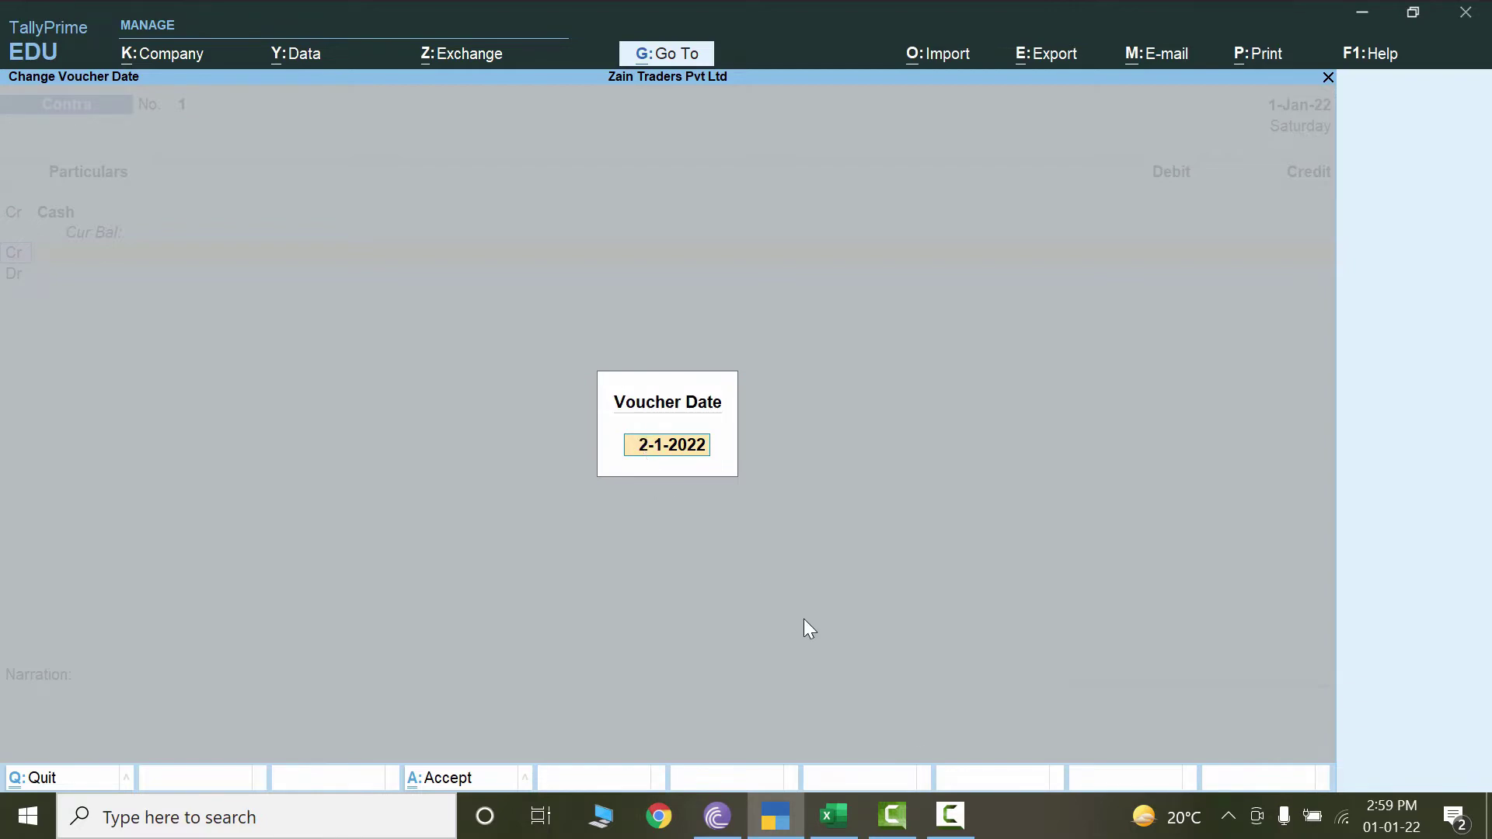
pyautogui.click(830, 814)
pyautogui.hotkey('alt', 'Tab')
pyautogui.write('1 may')
pyautogui.press('Return')
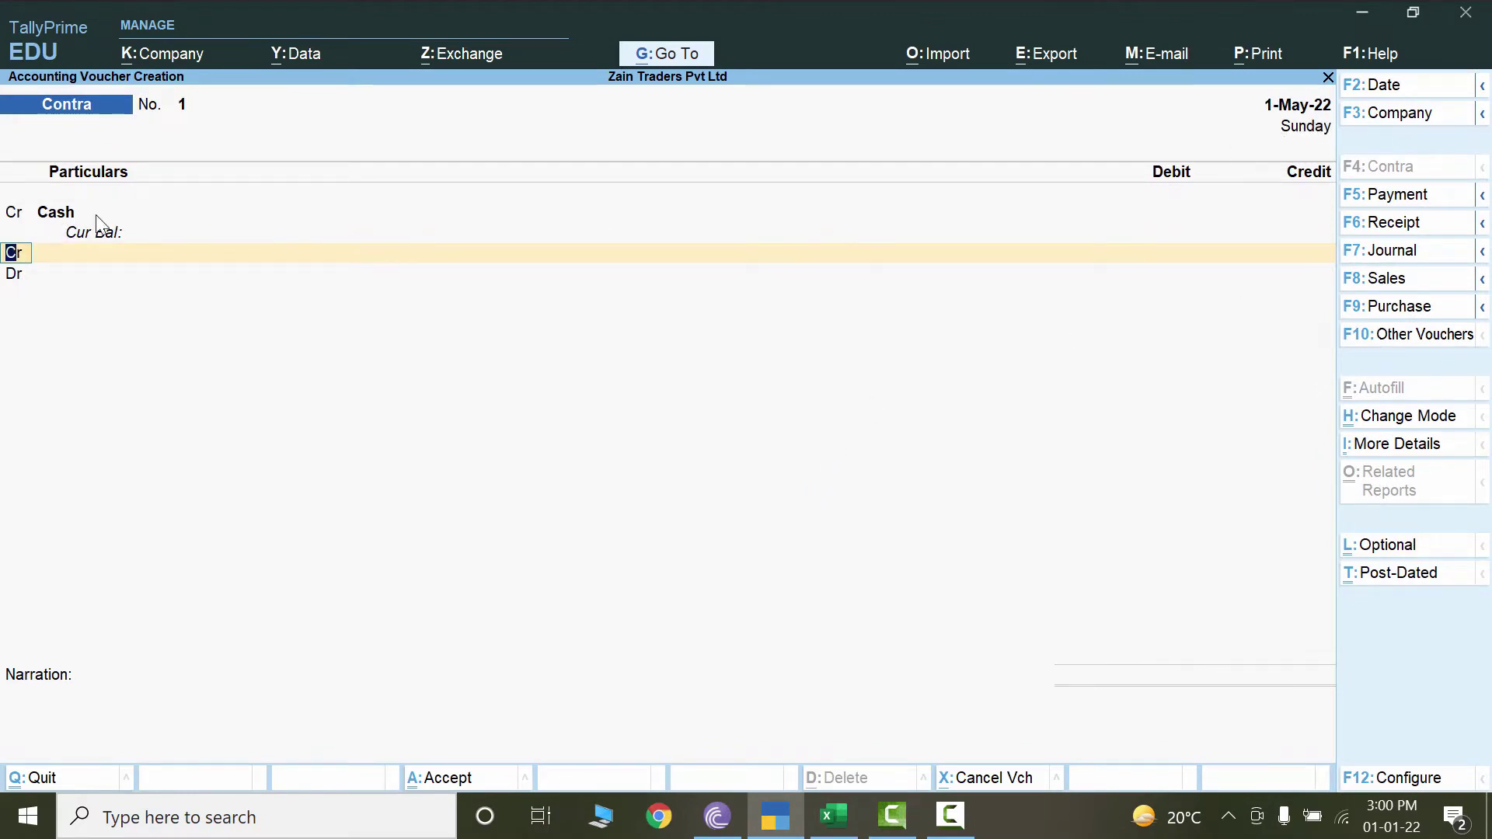
# Return to the Cash line of the contra voucher and enter a credit amount of 2,00,000.
pyautogui.click(64, 222)
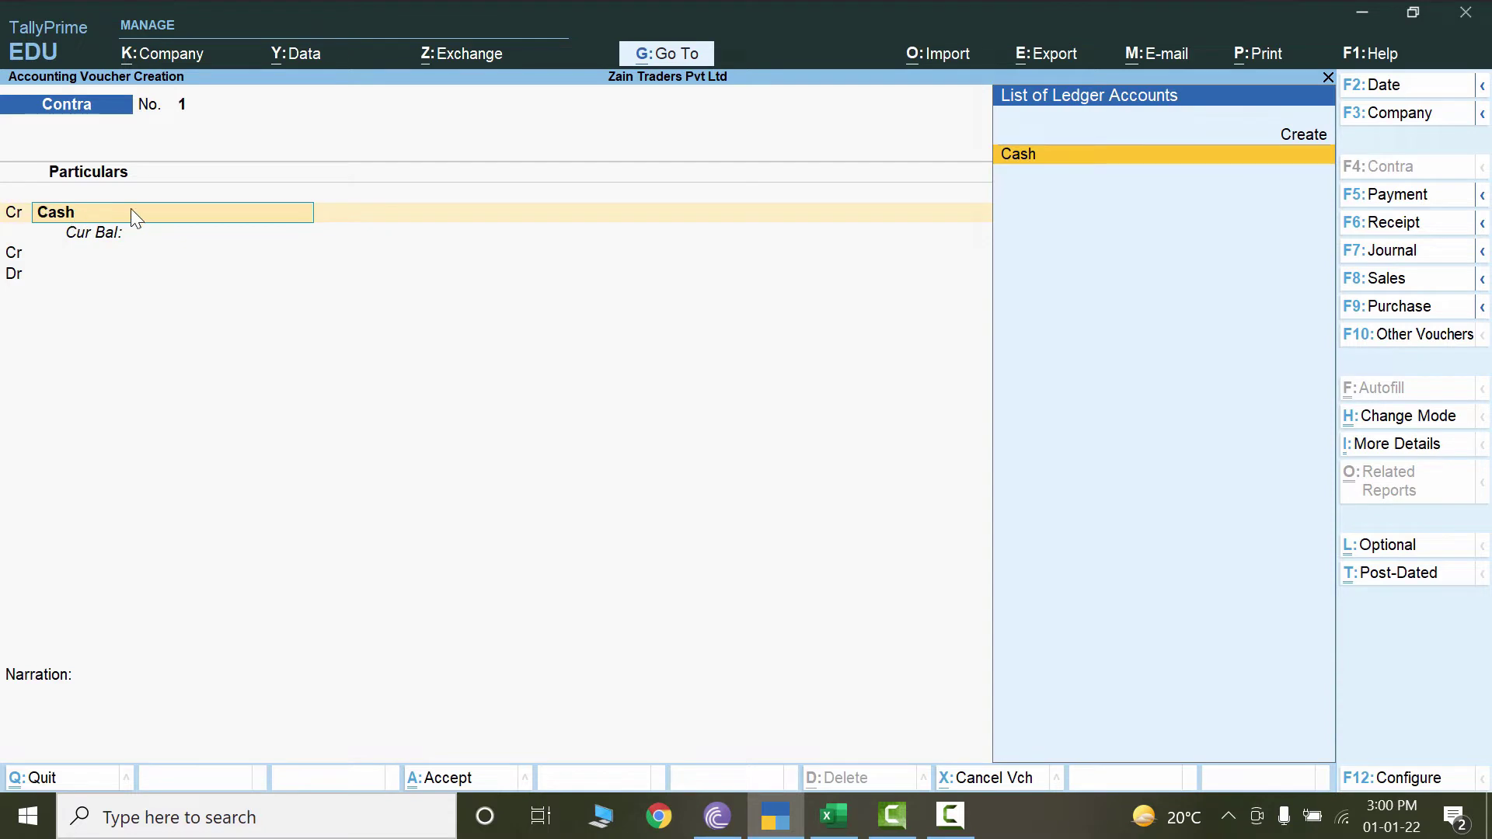
pyautogui.press('Return')
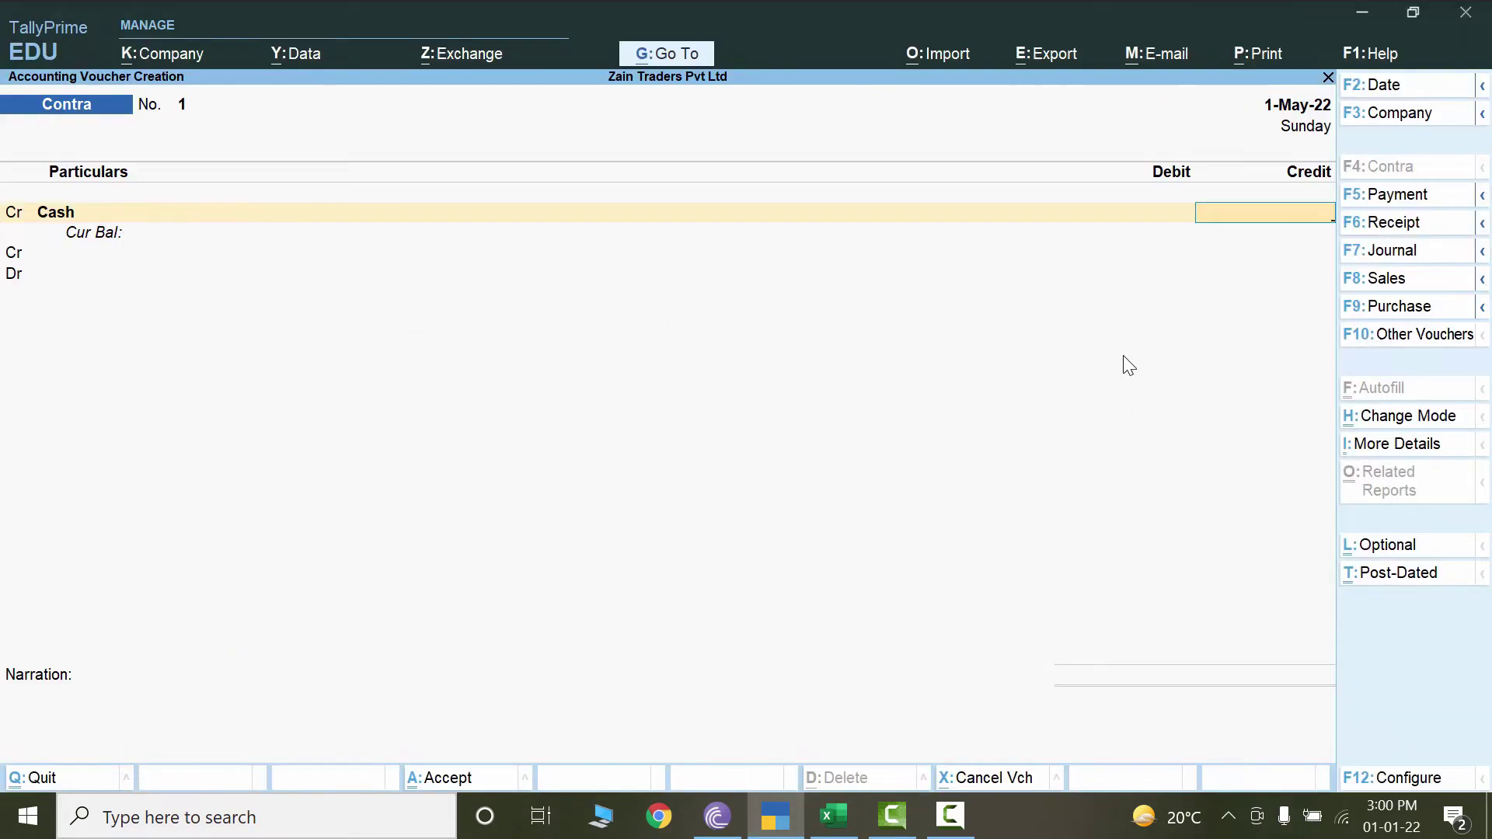
pyautogui.write('00000')
pyautogui.press('Return')
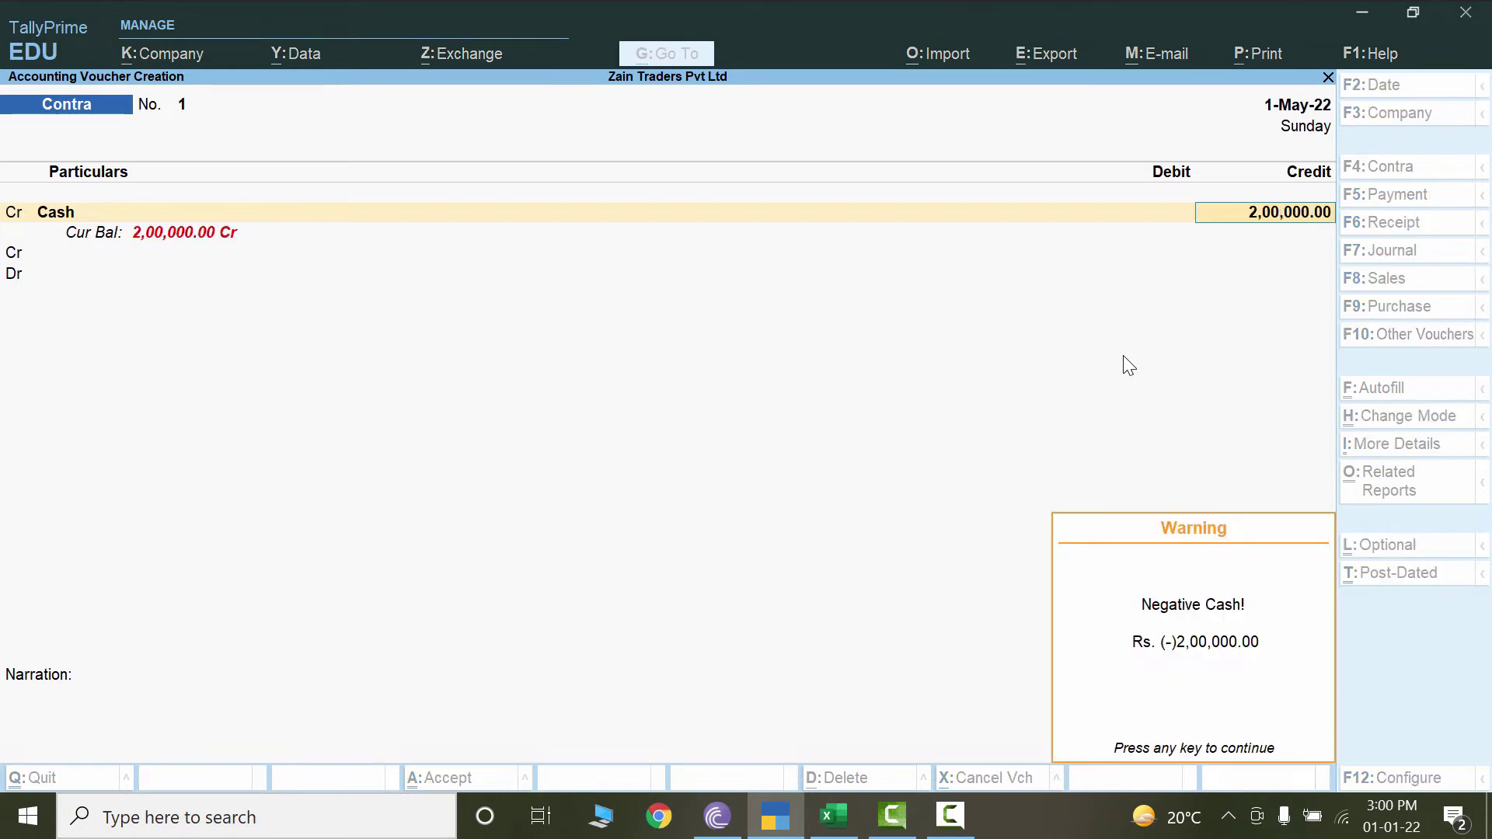
pyautogui.press('Return')
# Clear the Cash ledger from the voucher line and quit the contra voucher without saving it.
pyautogui.press('BackSpace')
pyautogui.press('BackSpace')
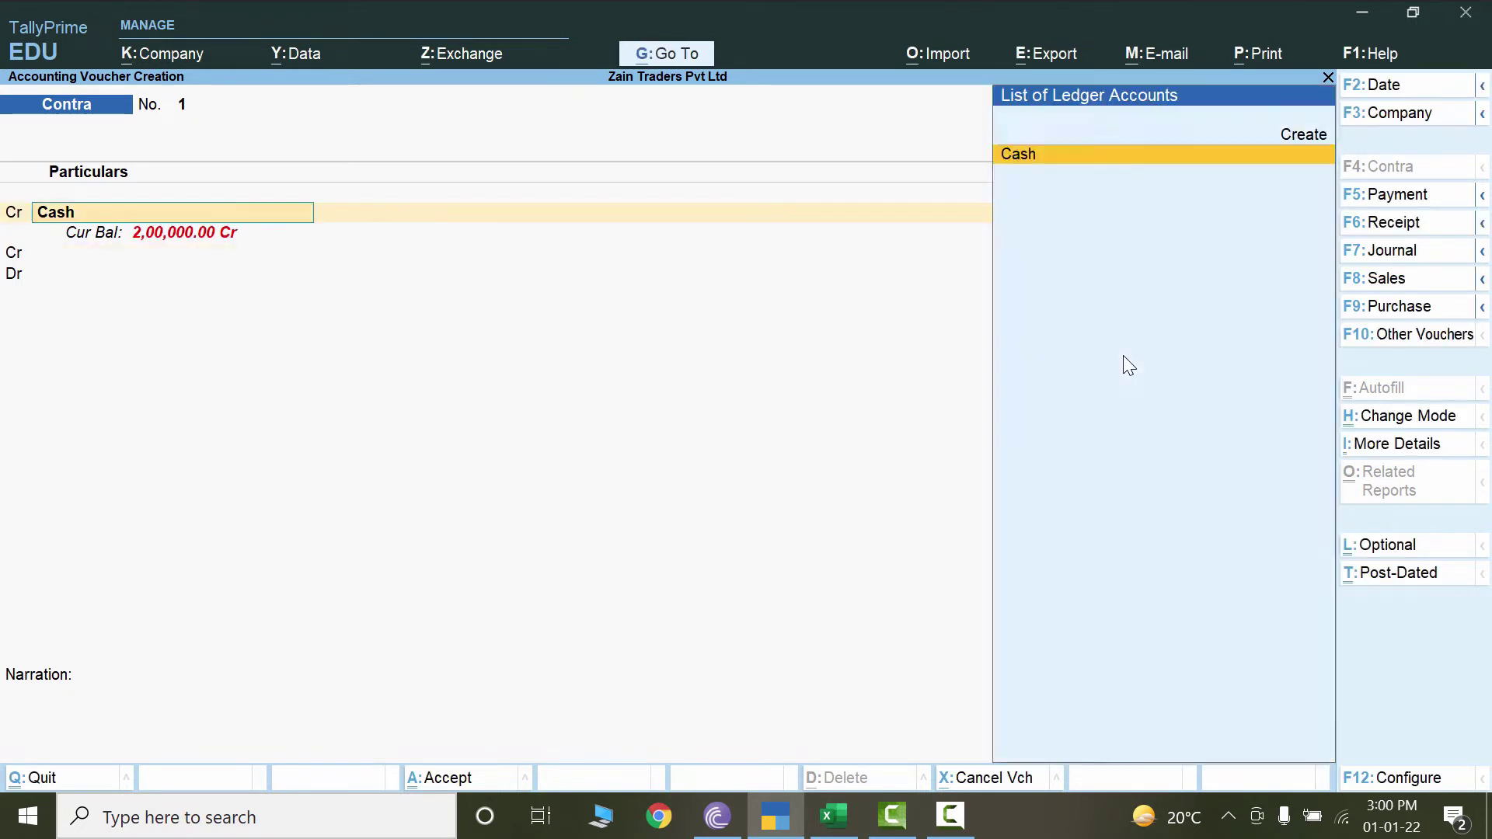
pyautogui.press('BackSpace')
pyautogui.press('Escape')
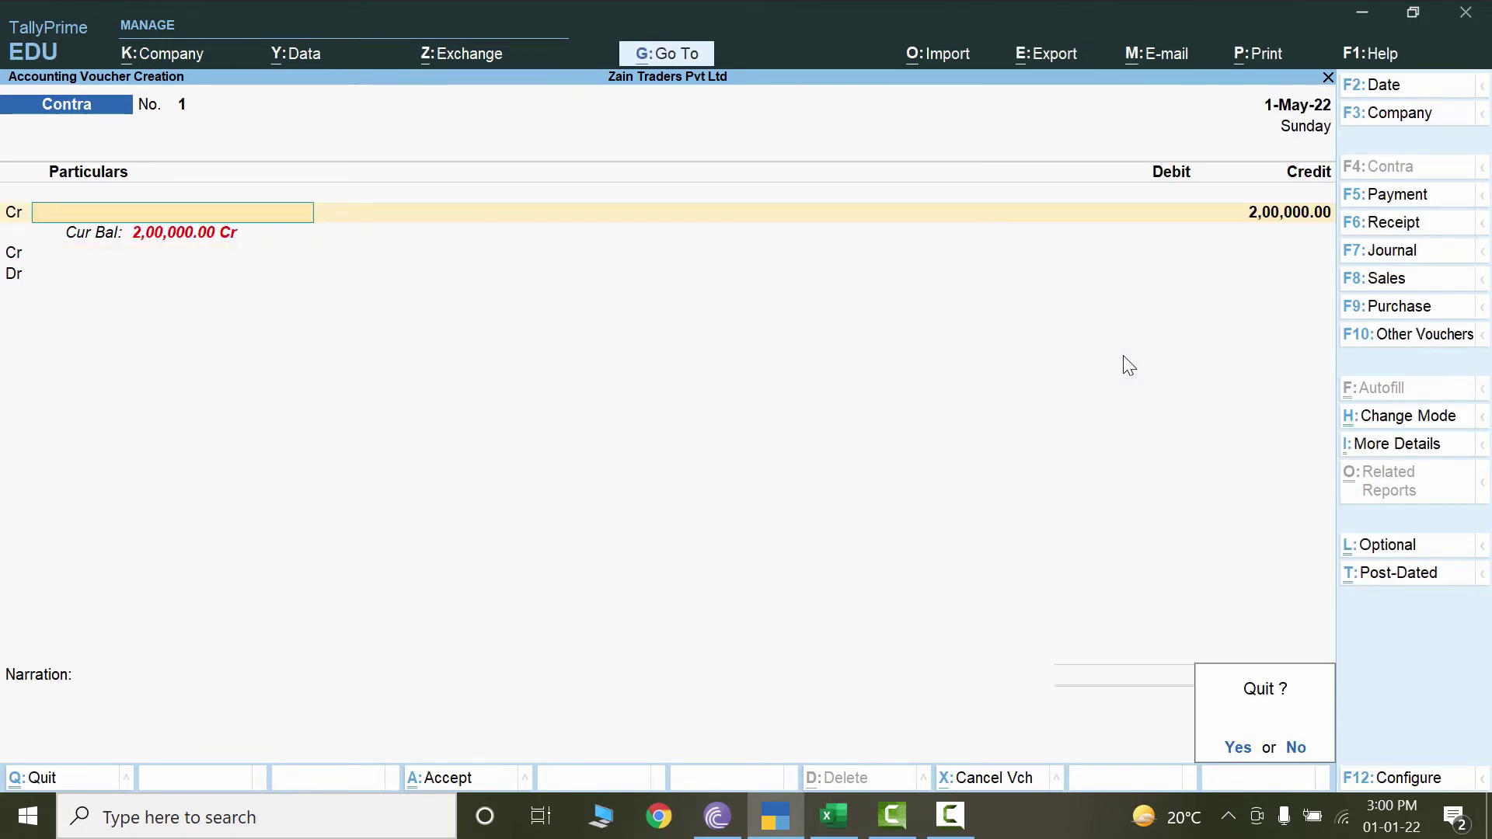
pyautogui.press('y')
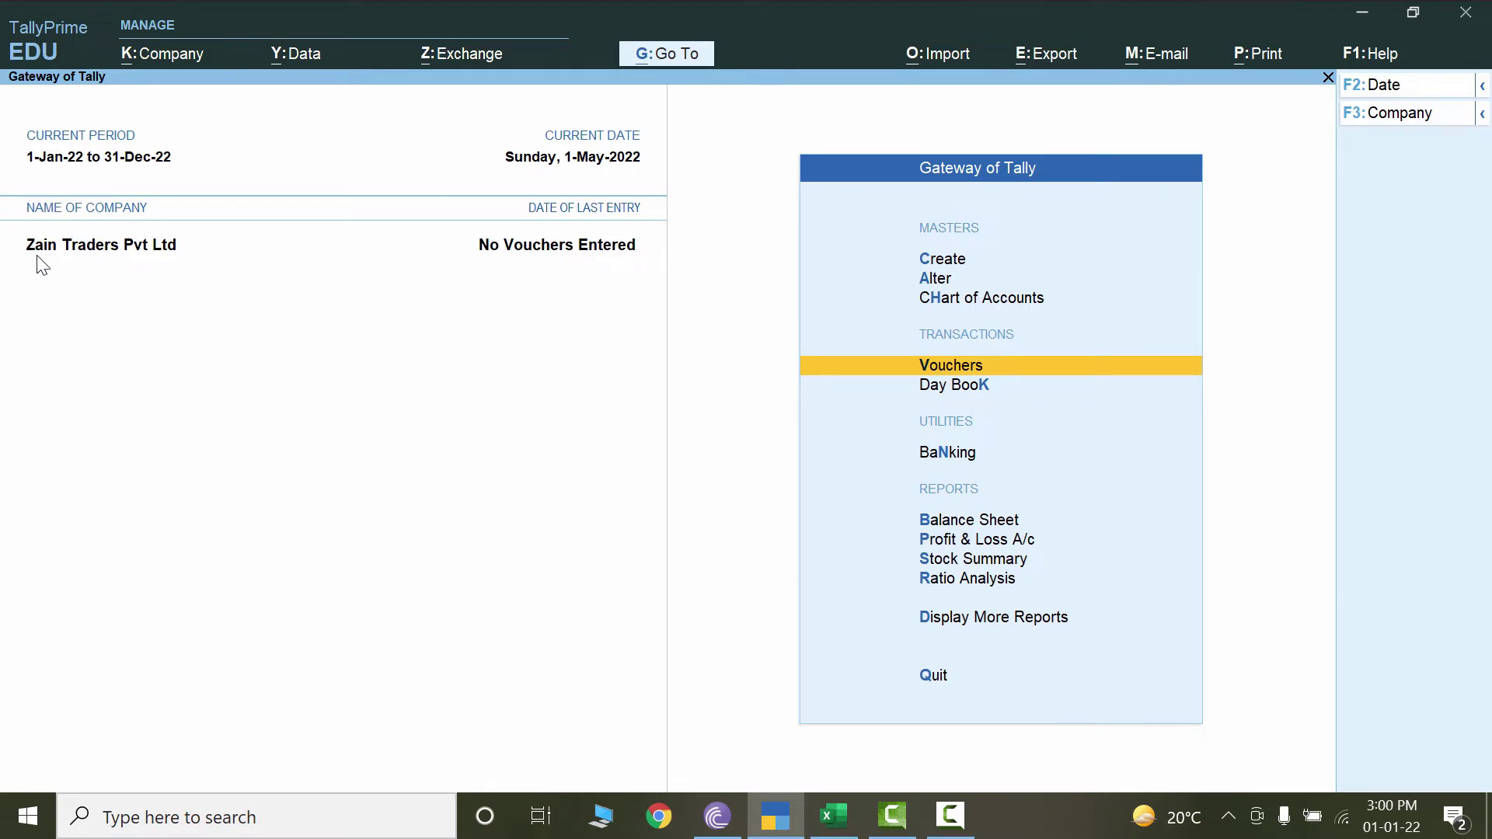
# Shut the Zain Traders Pvt Ltd company and load M/s. SMITH & CO PVT Ltd instead.
pyautogui.click(1482, 114)
pyautogui.click(1482, 113)
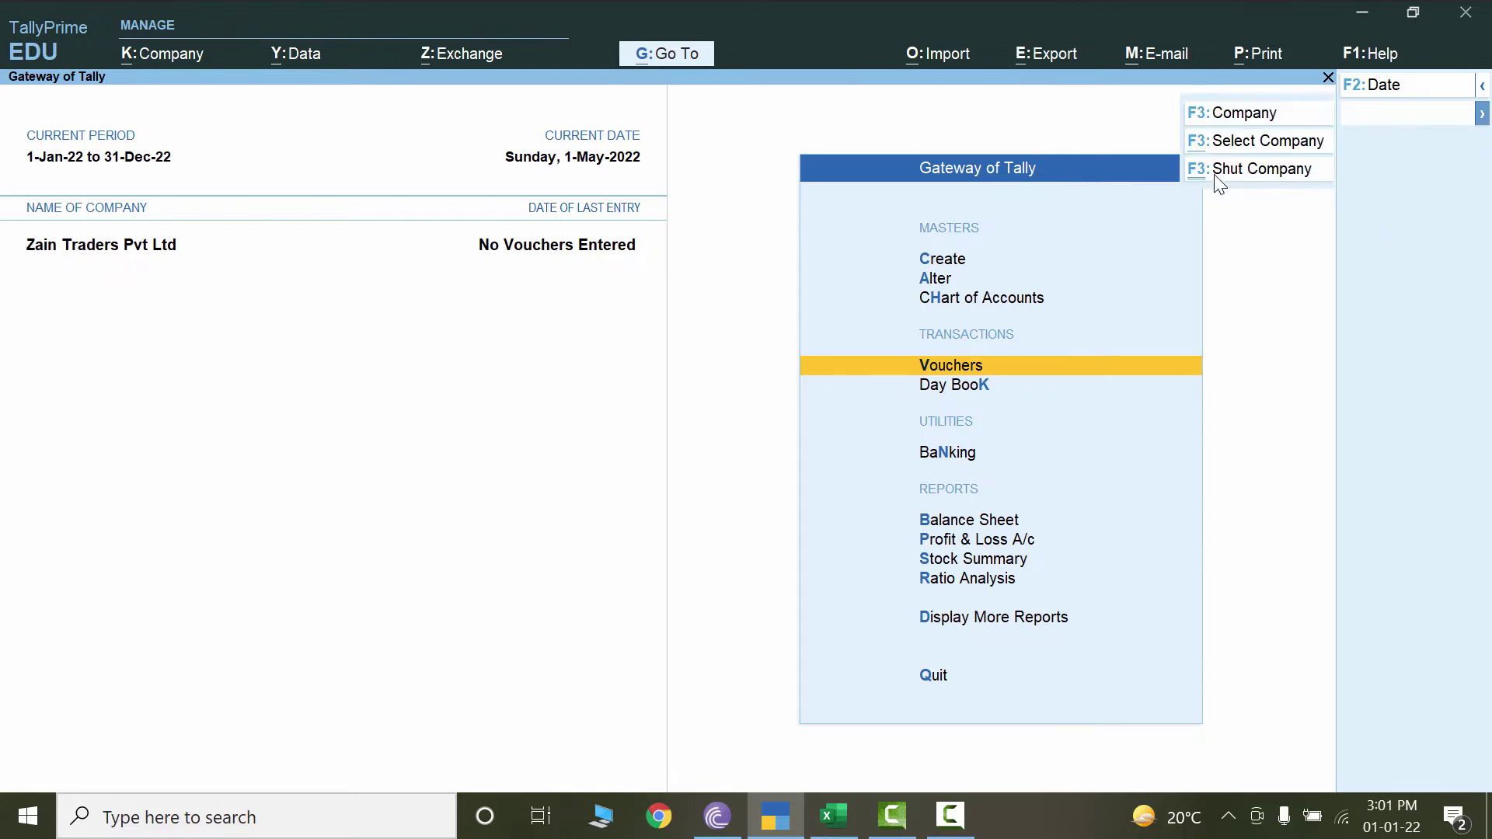
pyautogui.click(1216, 171)
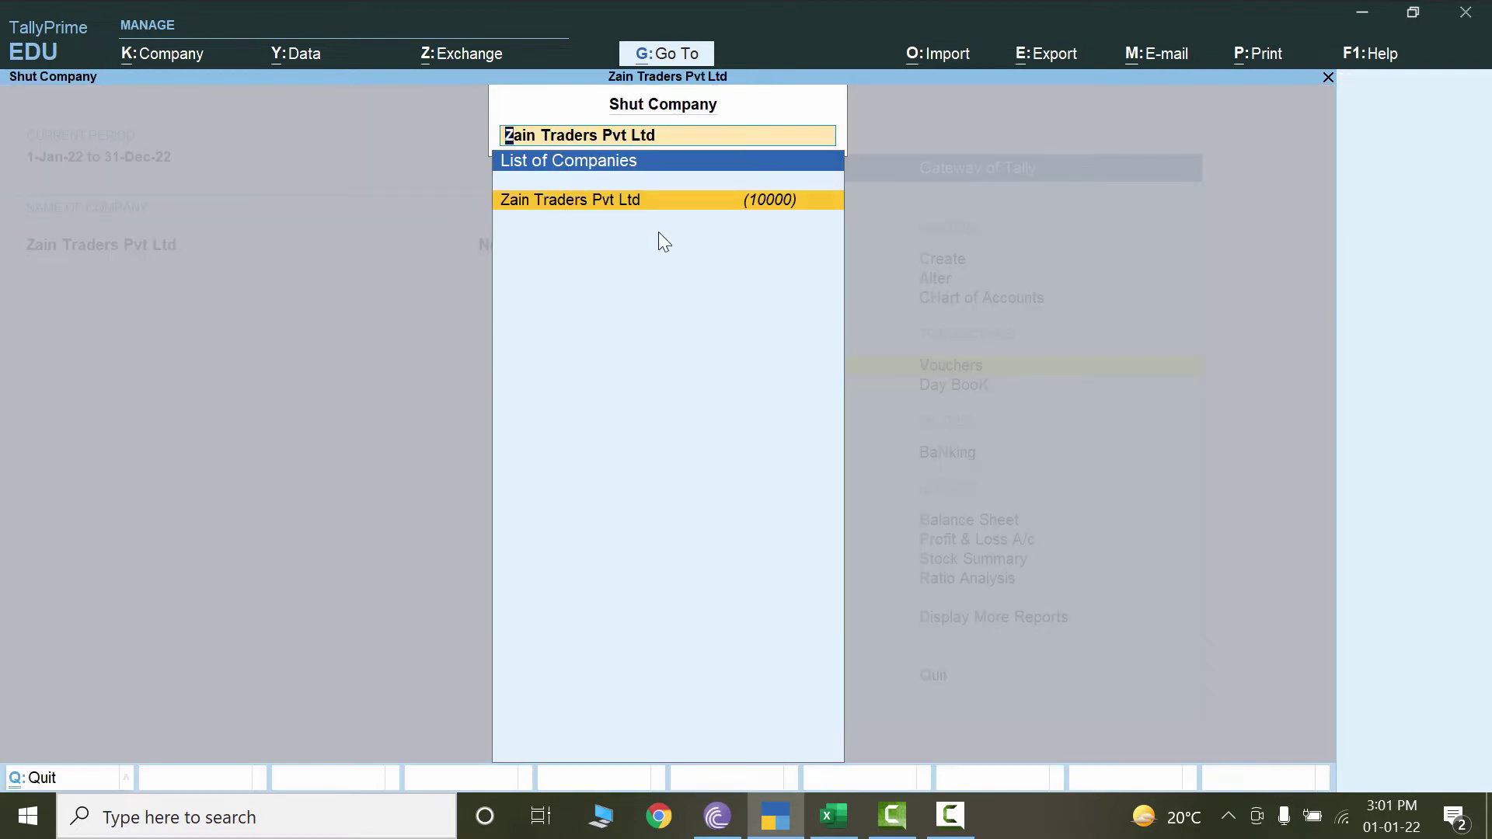
pyautogui.press('Return')
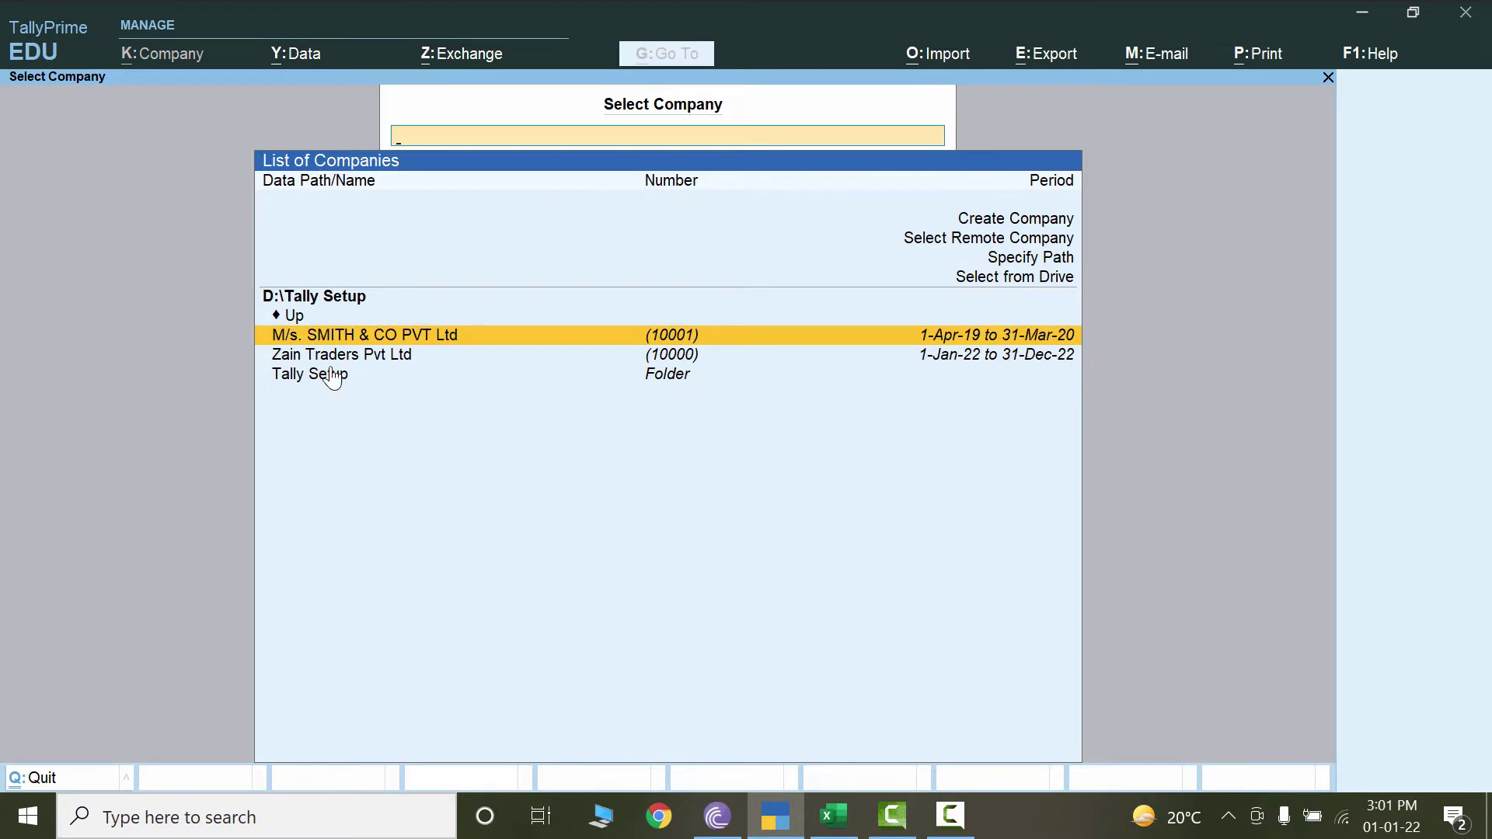
pyautogui.click(352, 339)
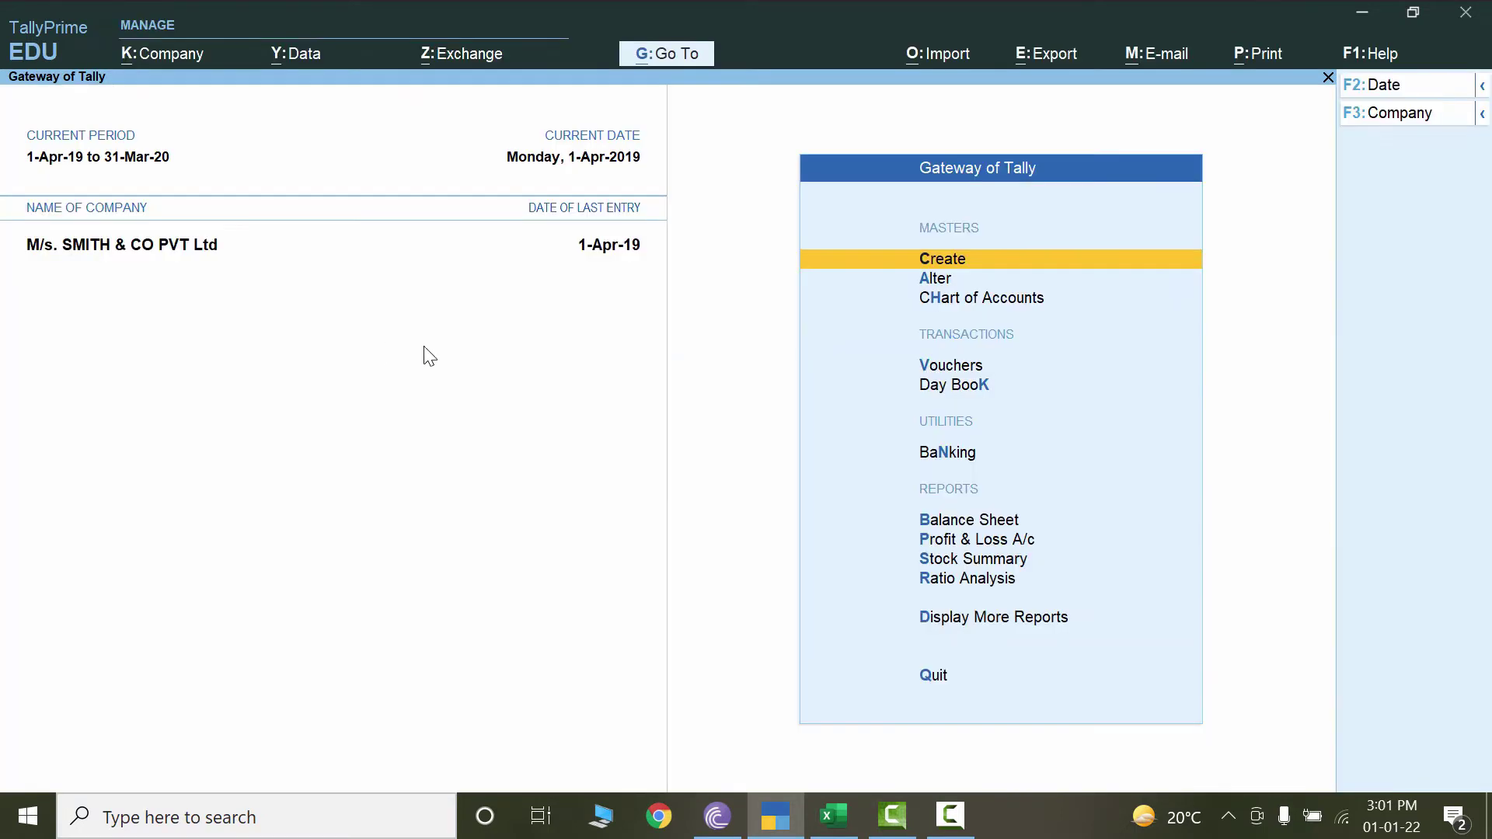
# Open a contra voucher, choose Cash as the credited ledger and set the voucher date to 1 May 2019.
pyautogui.click(959, 365)
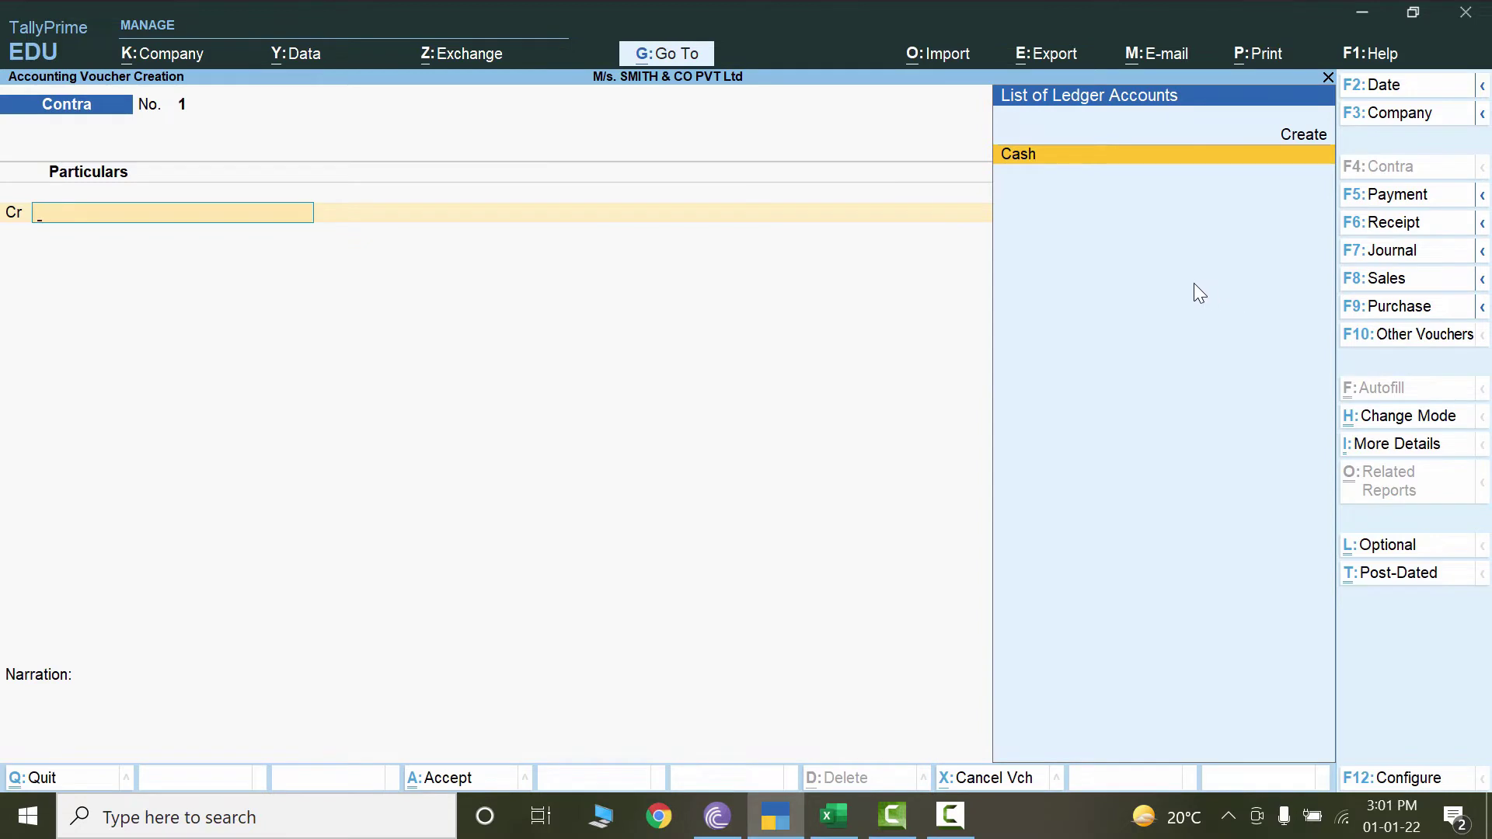
pyautogui.press('Return')
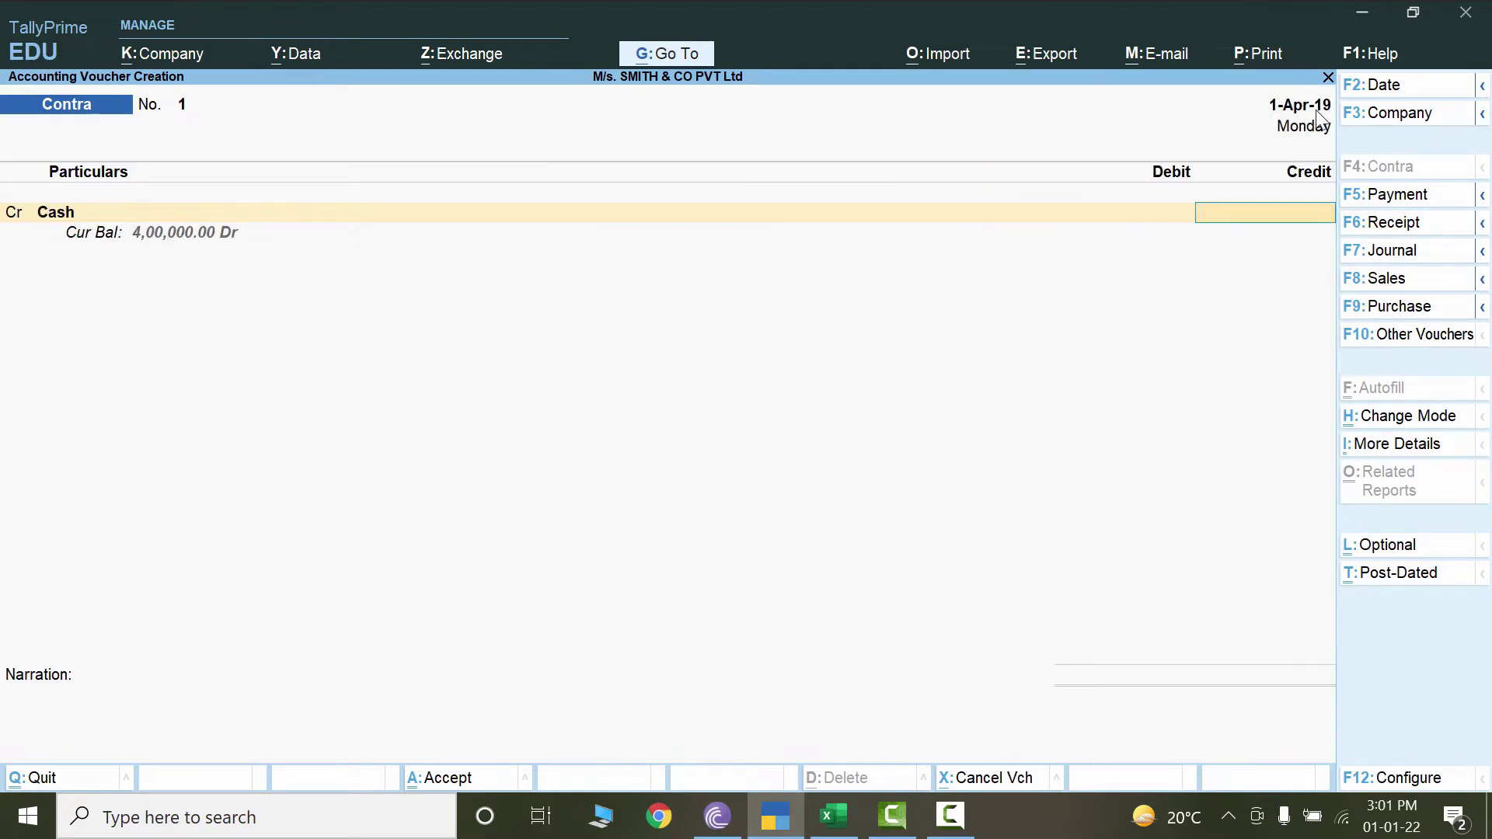
pyautogui.press('F2')
pyautogui.write('1-5')
pyautogui.press('Return')
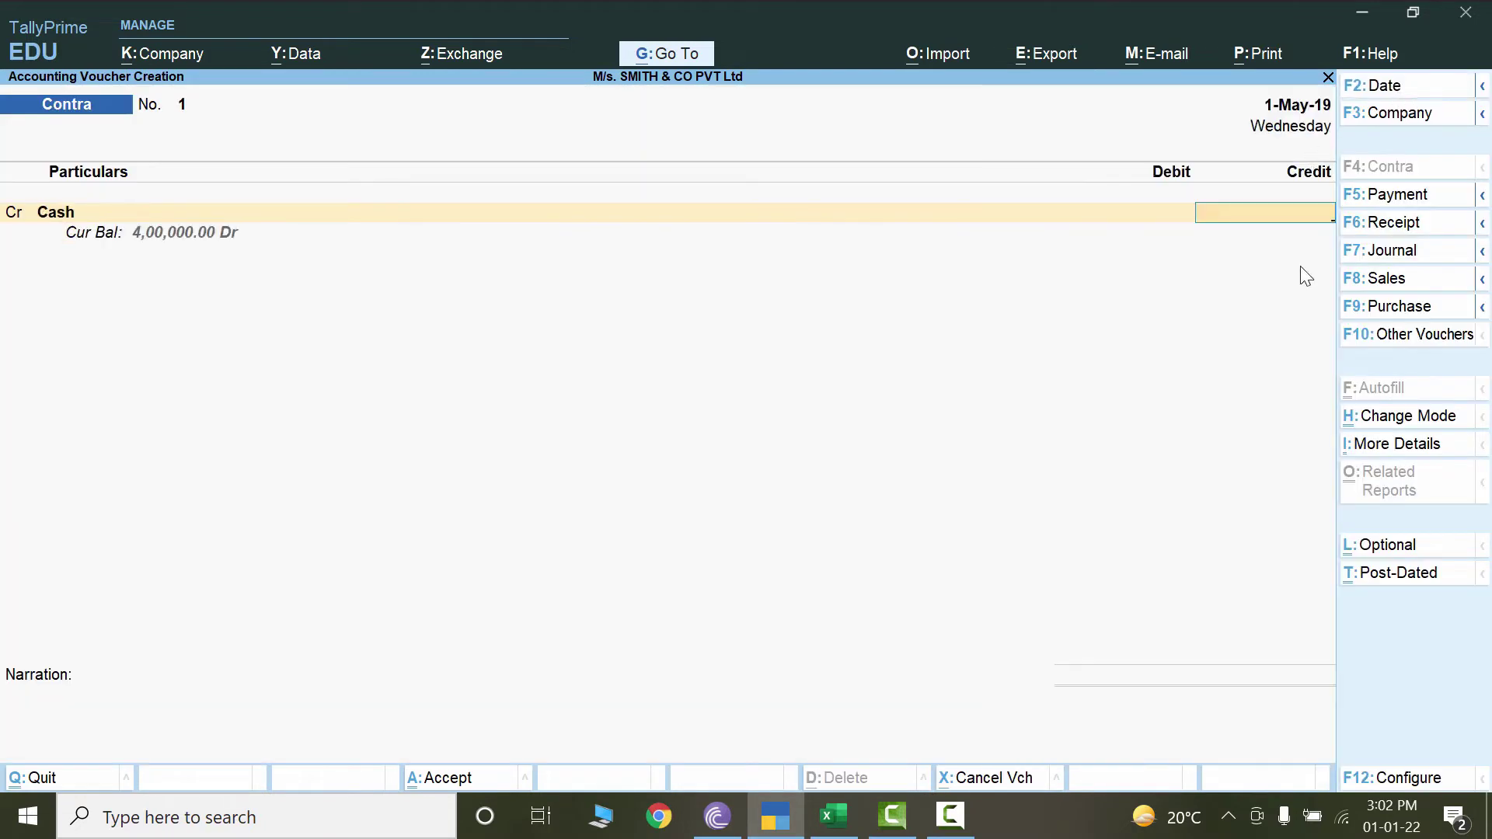
# Enter the May voucher date again and credit Cash with 2,00,000 on the contra voucher's first line.
pyautogui.press('F2')
pyautogui.write('may')
pyautogui.press('Return')
pyautogui.write('200000')
pyautogui.press('Return')
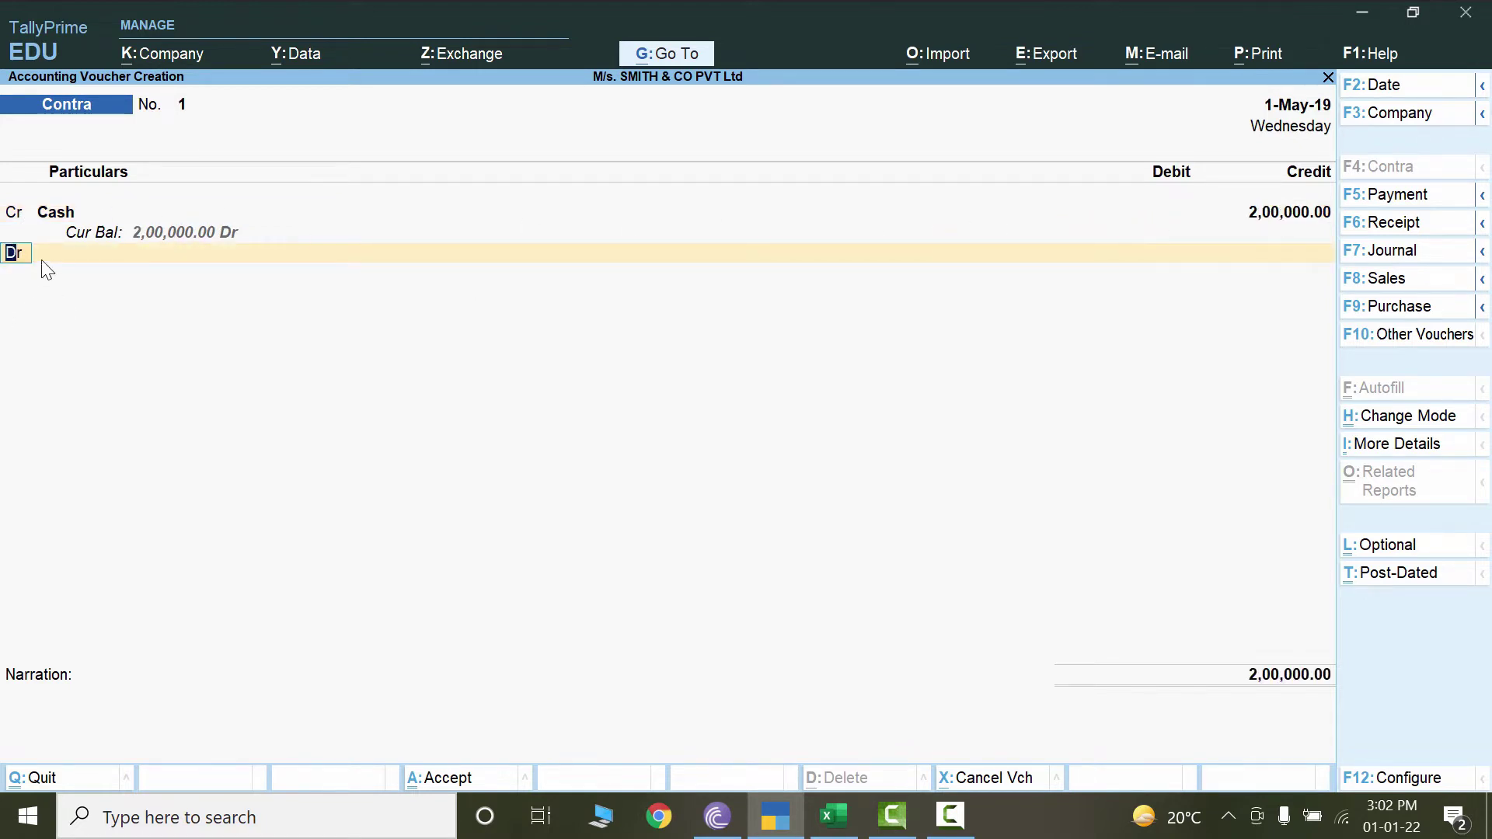
# For the contra voucher's debit line, start a new ledger named ICICI Bank under the Bank Accounts group.
pyautogui.press('Return')
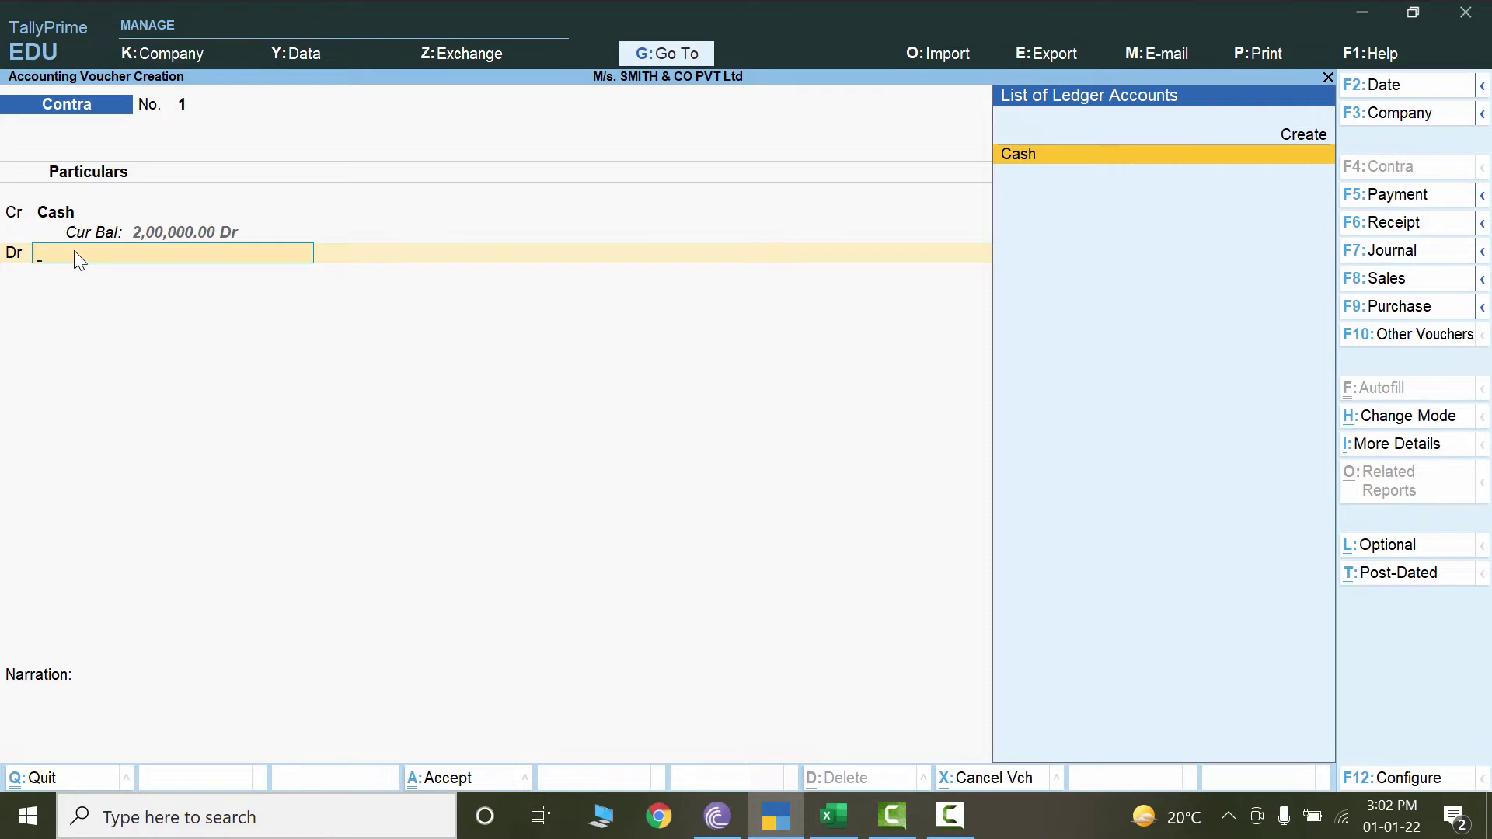
pyautogui.hotkey('alt', 'c')
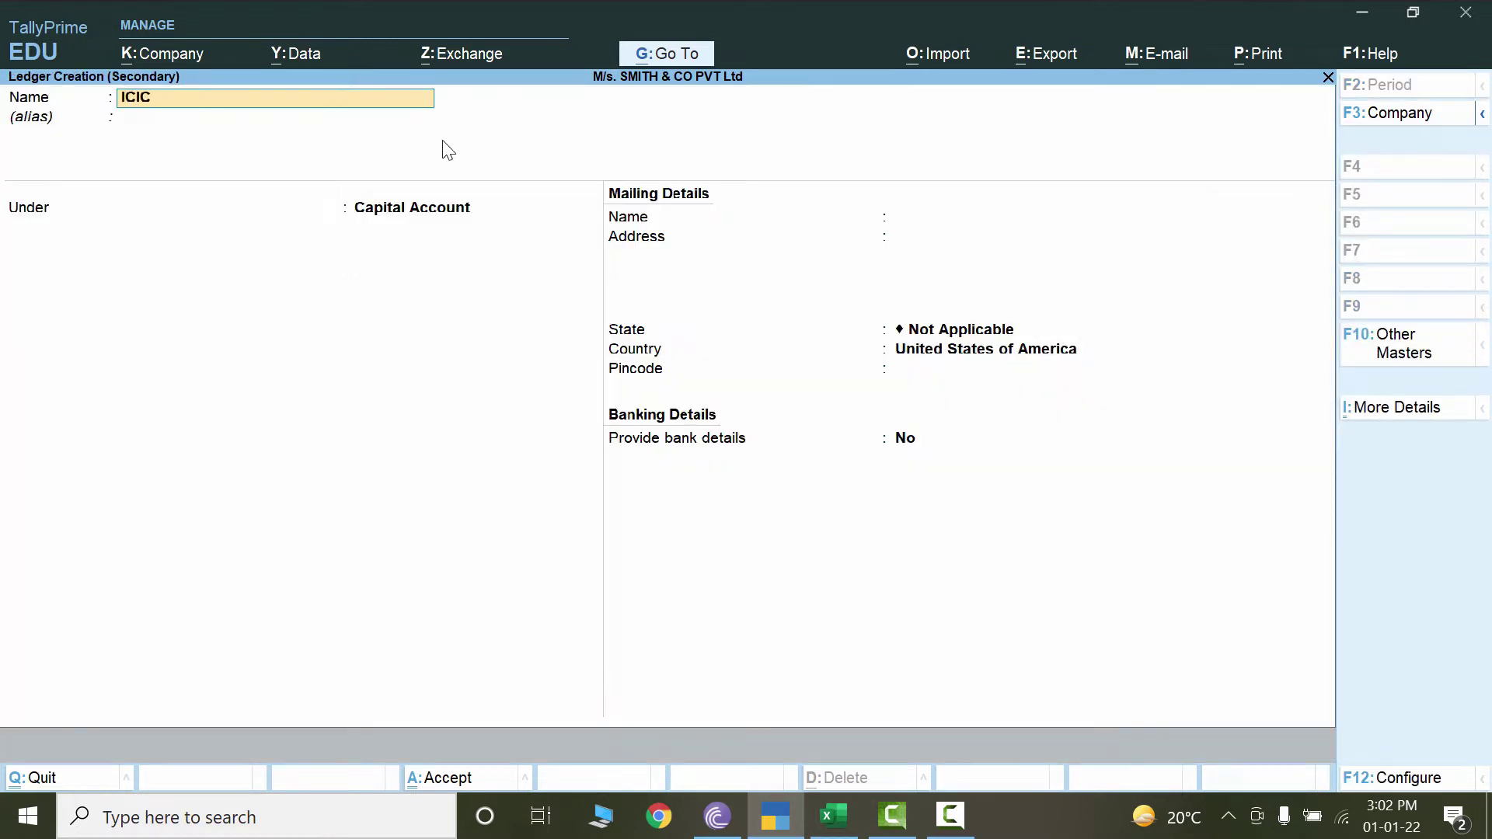
pyautogui.write('ICICI Ban')
pyautogui.write('k')
pyautogui.press('Return')
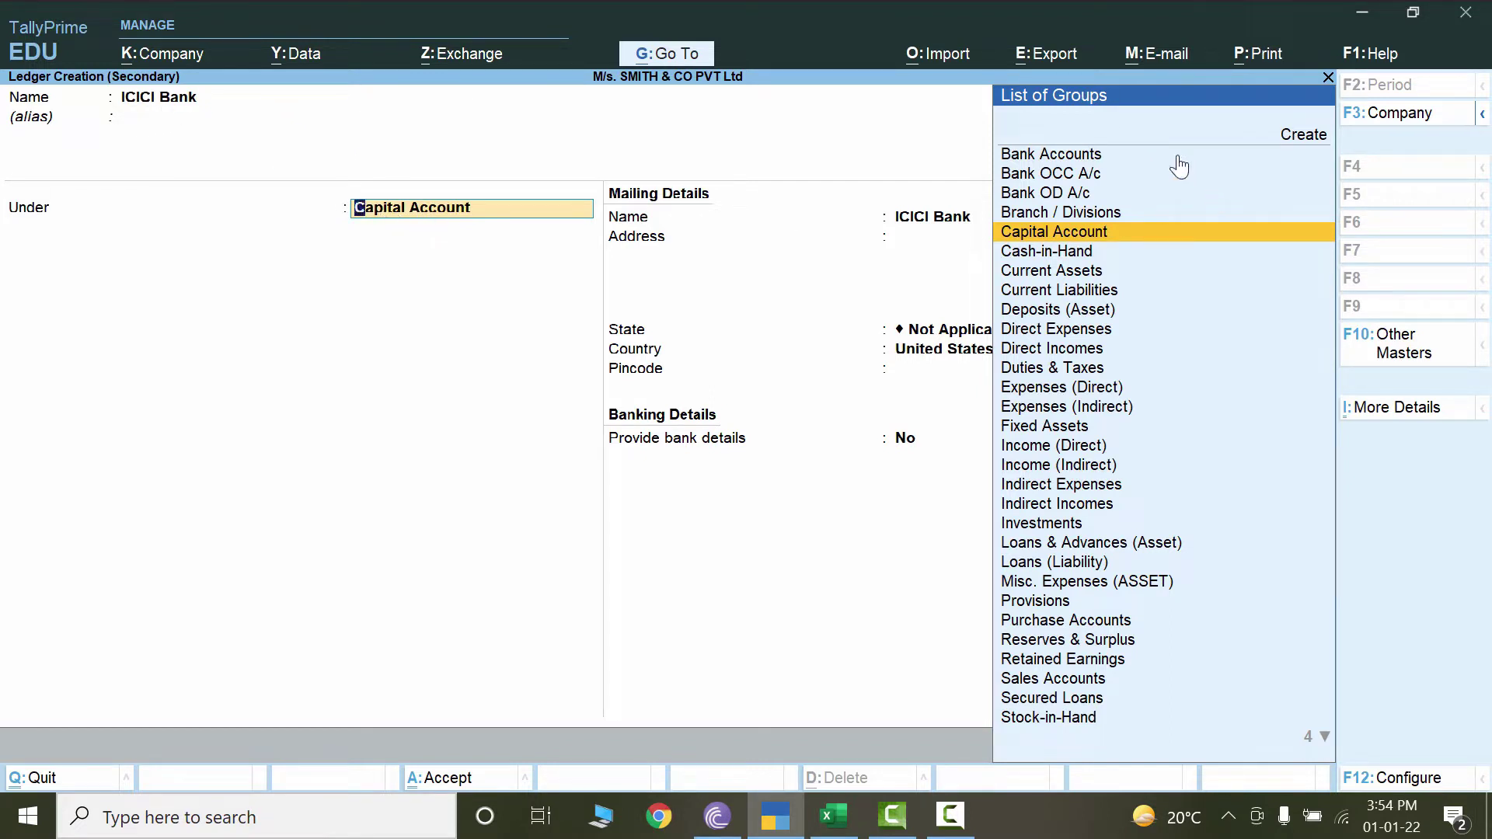
pyautogui.click(1102, 163)
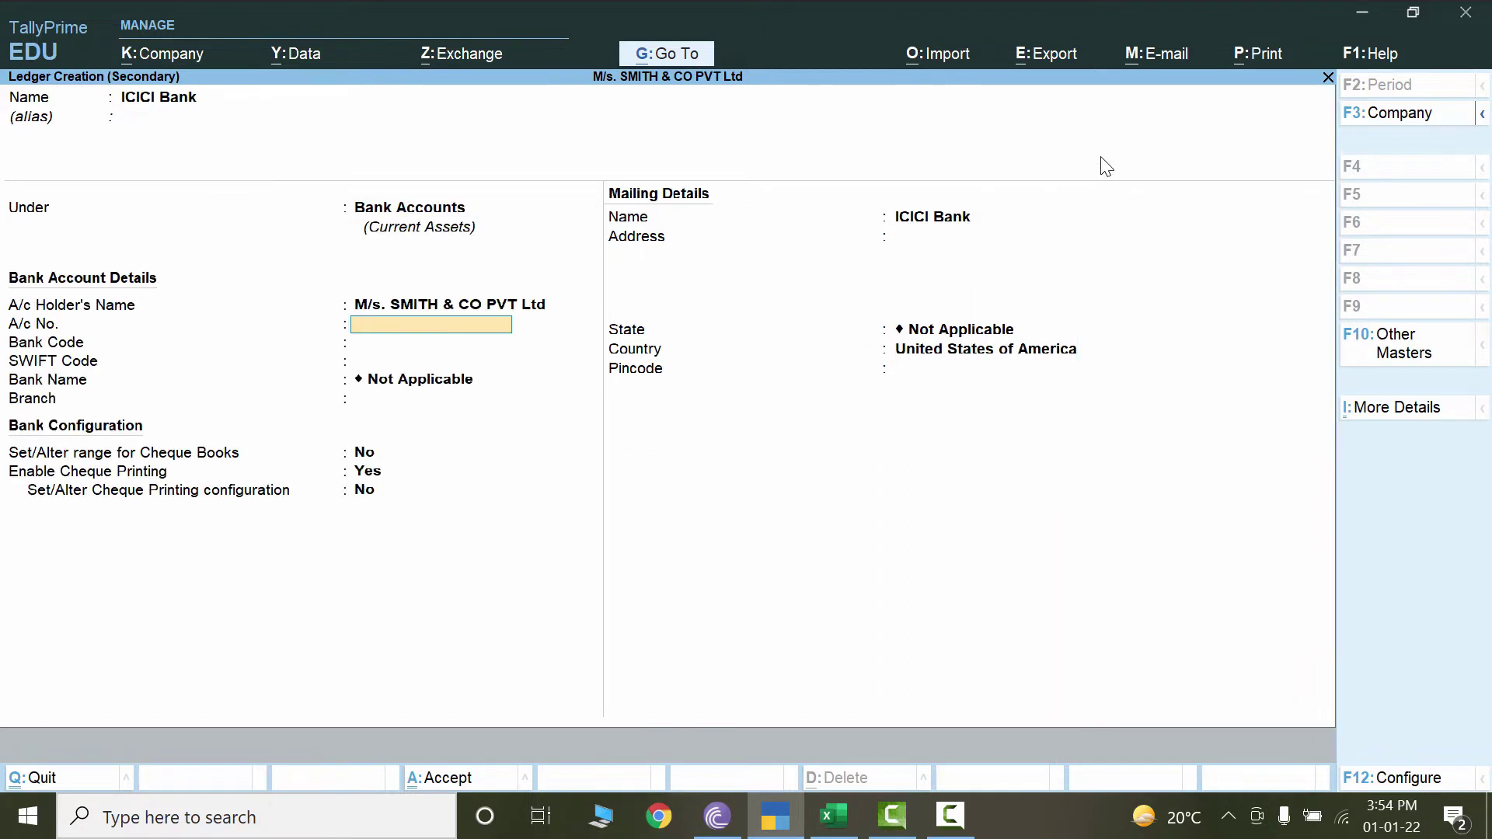
# Save the ICICI Bank ledger with its default bank, cheque and mailing details, and debit it 2,00,000 on the voucher.
pyautogui.press('Return')
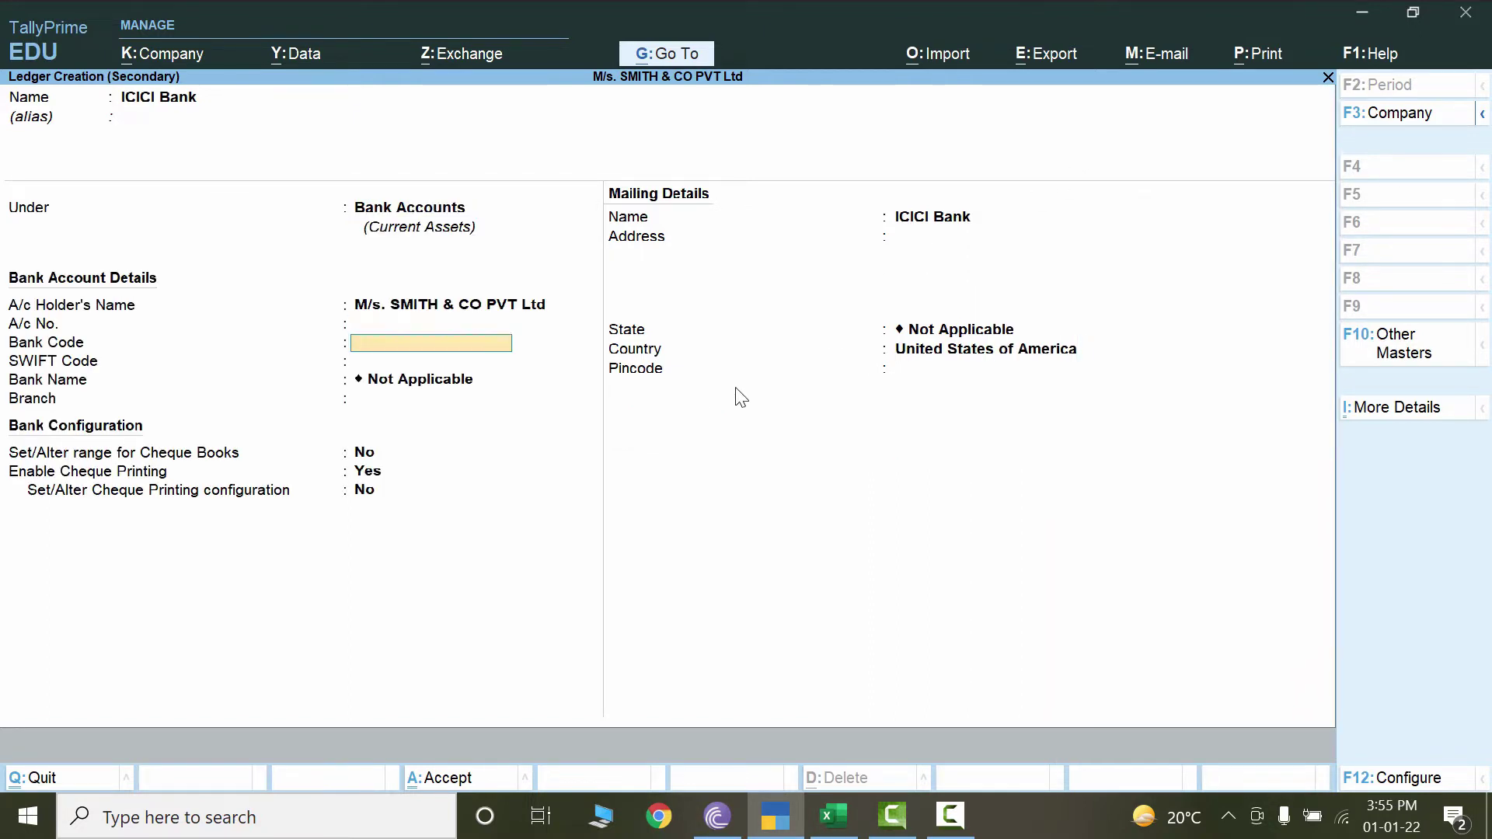
pyautogui.press('Return')
pyautogui.press('Return')
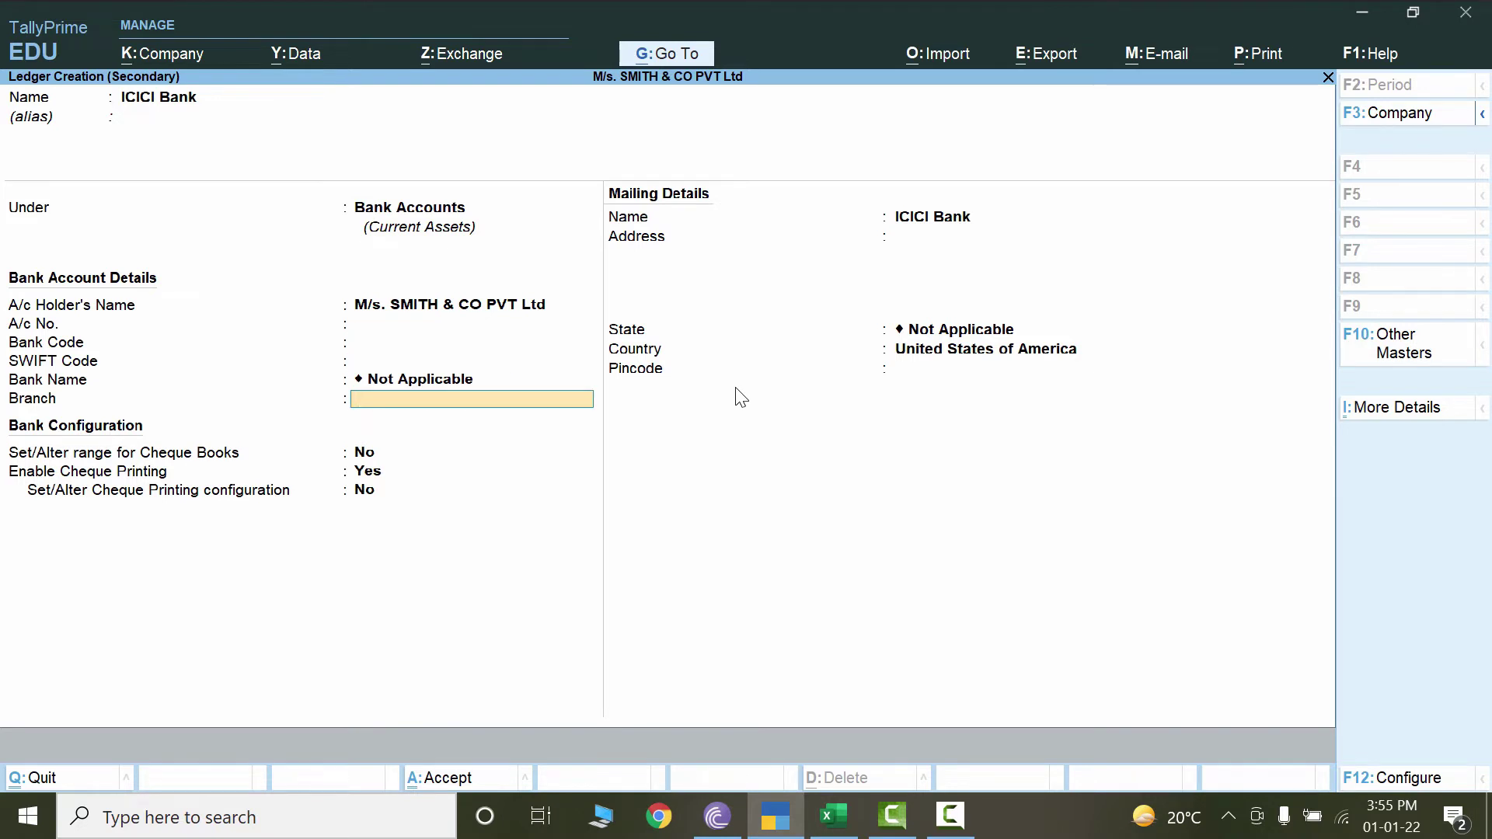
pyautogui.press('Return')
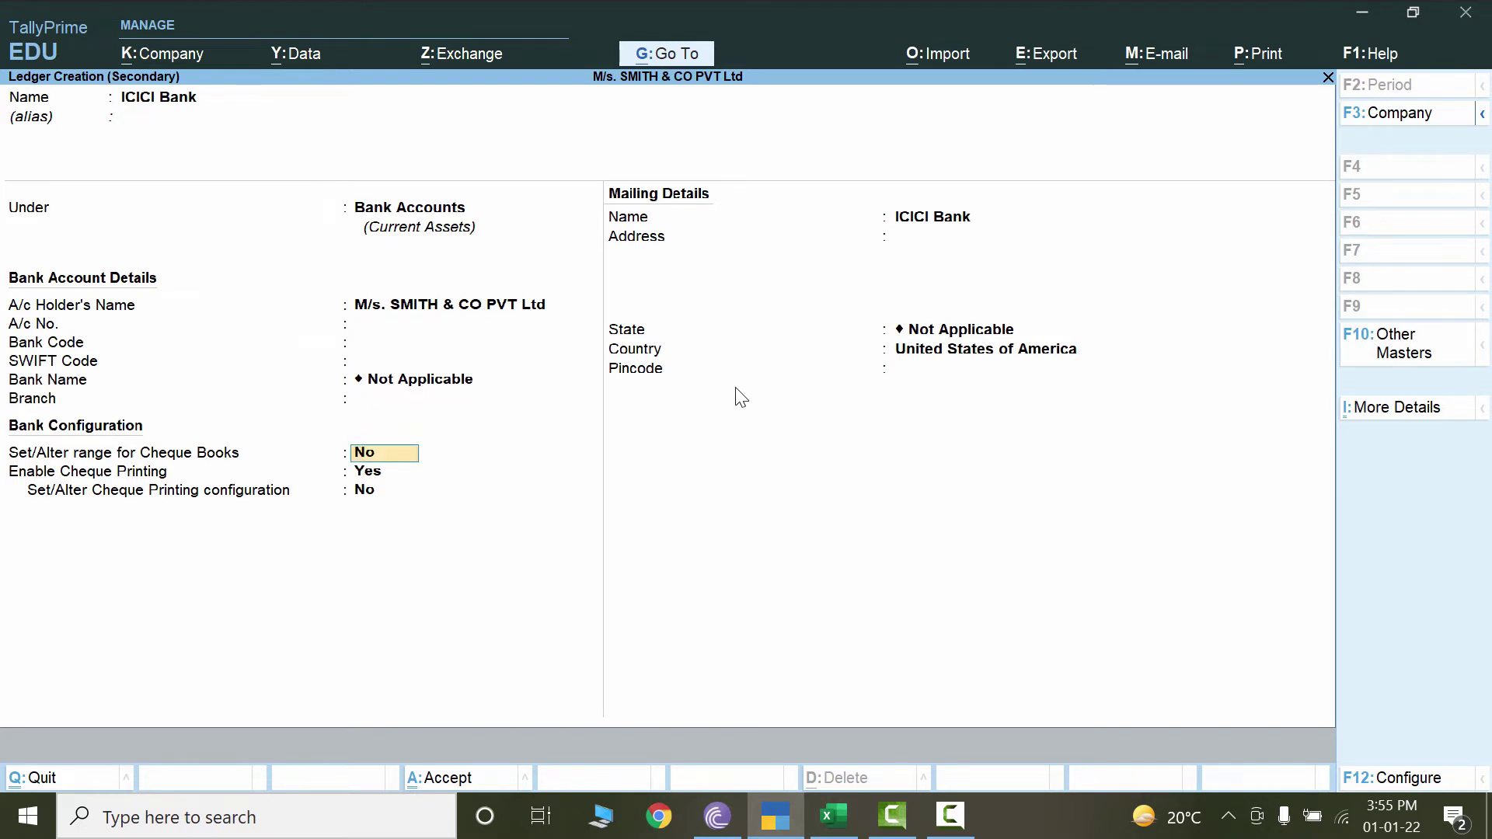
pyautogui.press('Return')
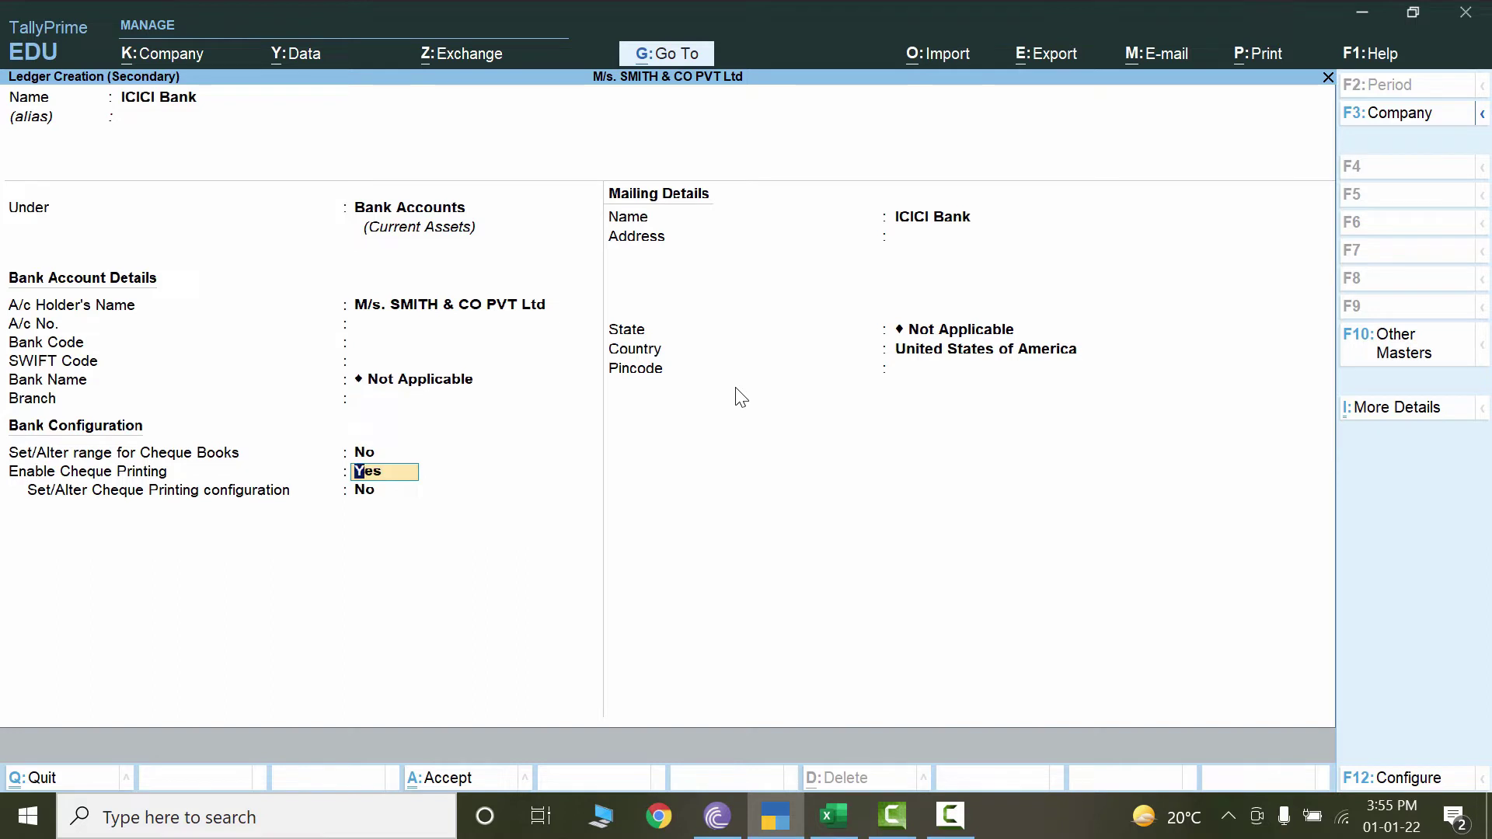
pyautogui.press('Return')
pyautogui.press('Return')
pyautogui.press('Return')
pyautogui.press('Return')
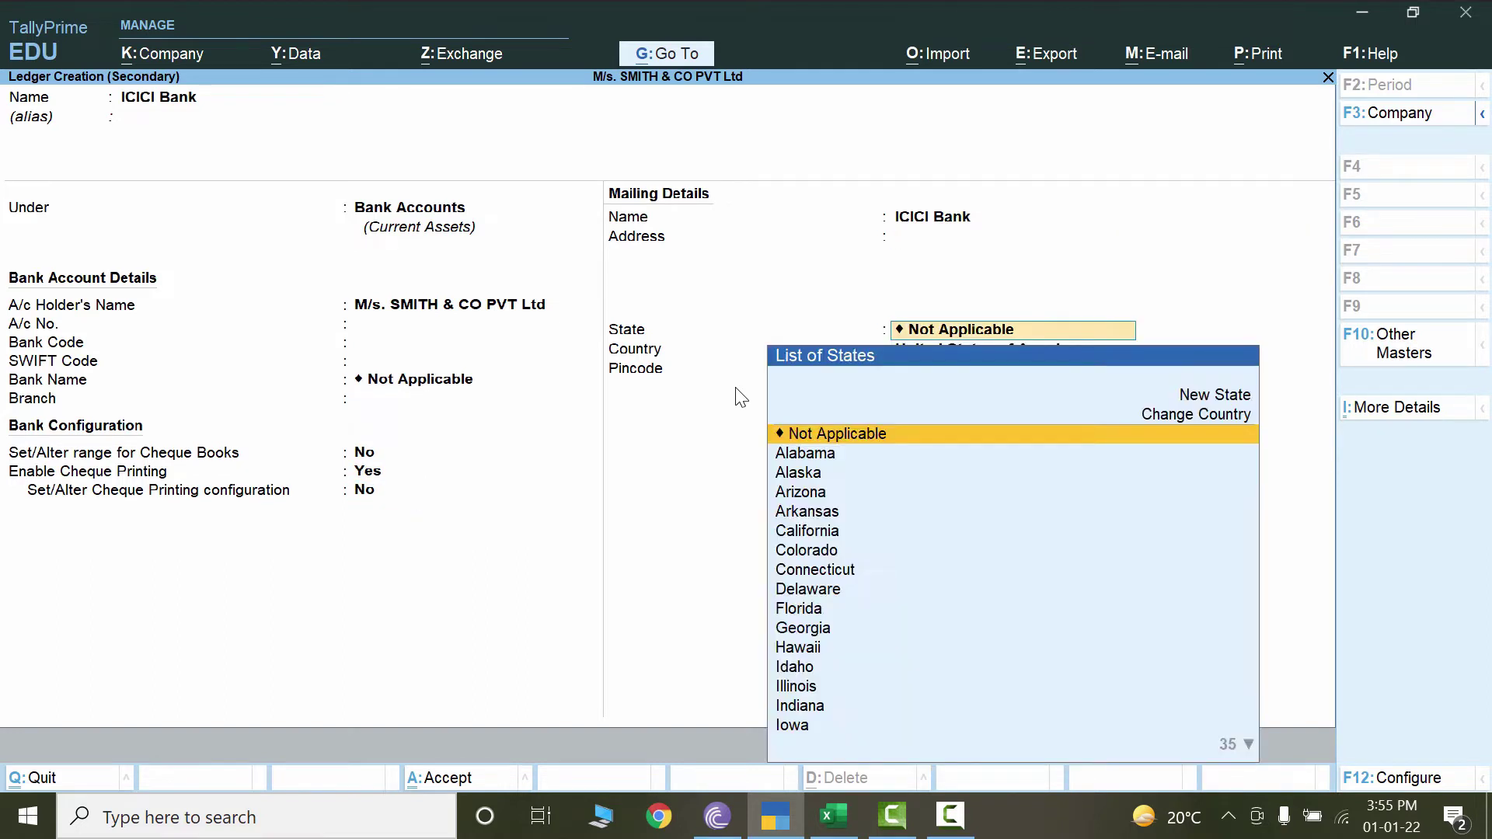
pyautogui.press('Return')
pyautogui.press('Return')
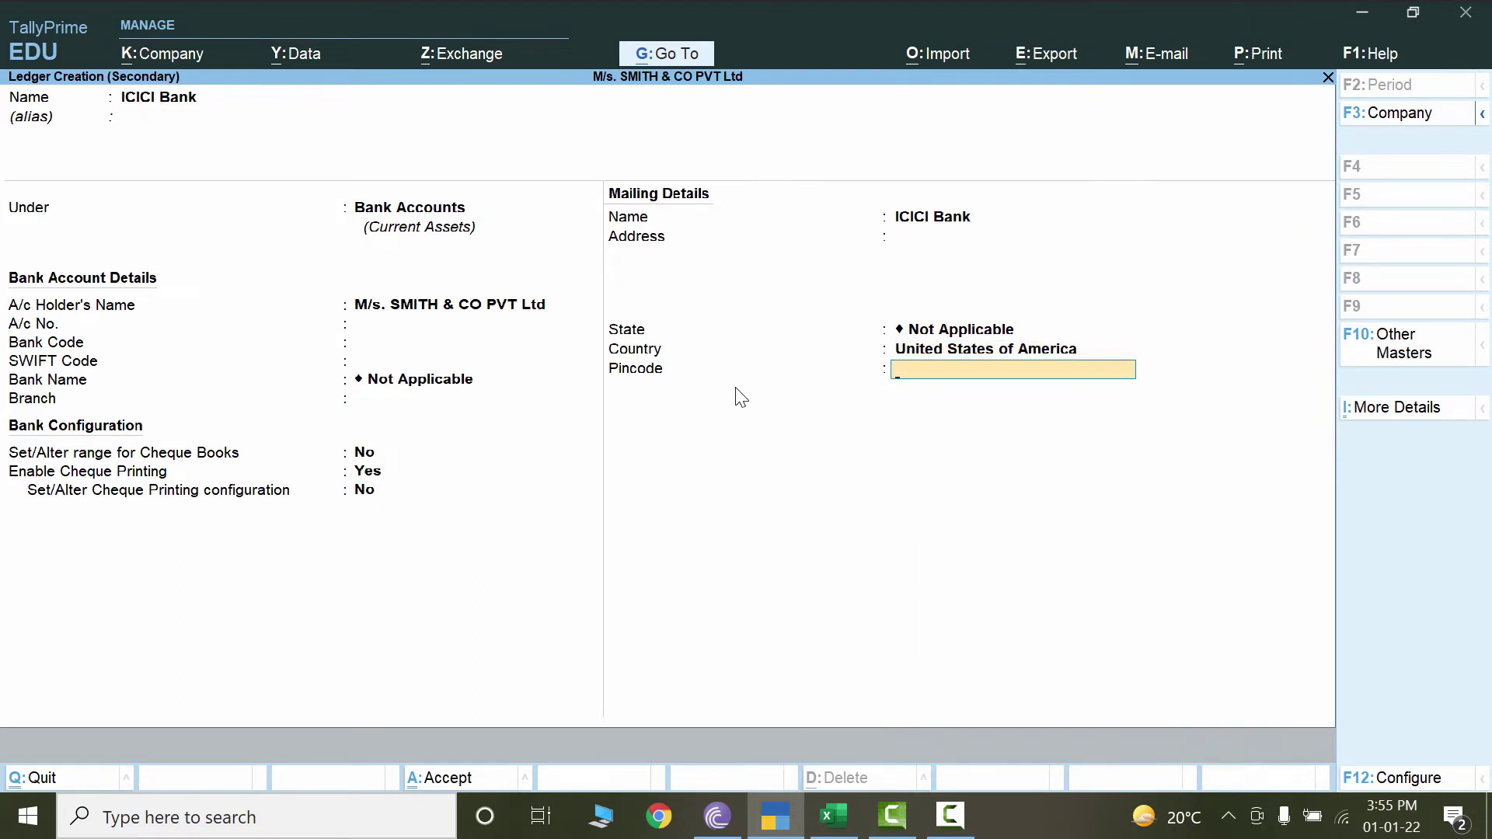
pyautogui.hotkey('ctrl', 'a')
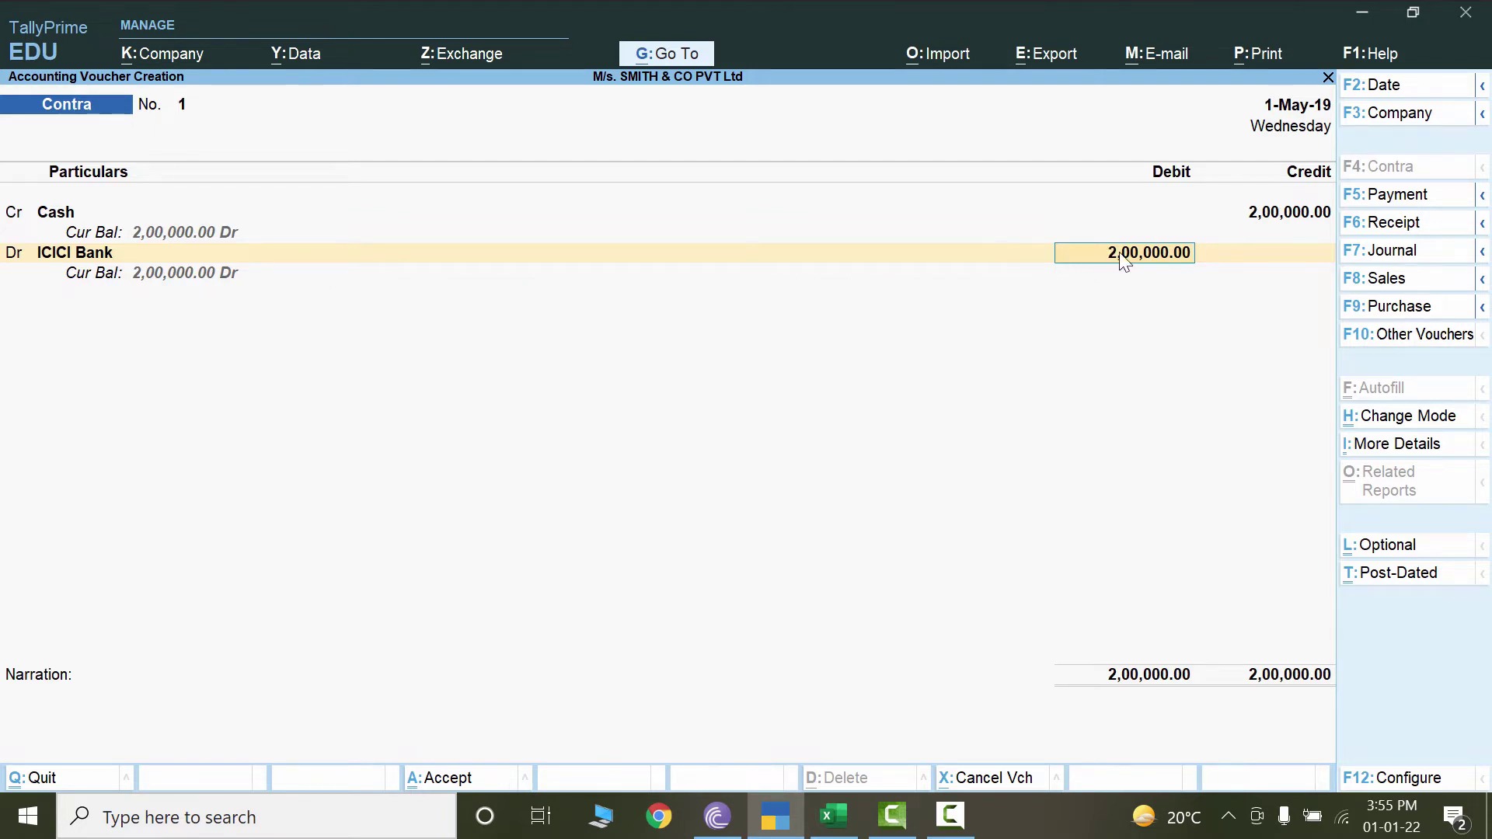
# Copy "She Opened An Account In The ICICI Bank -200,000" from the Excel assignment into the TallyPrime voucher's narration and save the voucher.
pyautogui.click(84, 716)
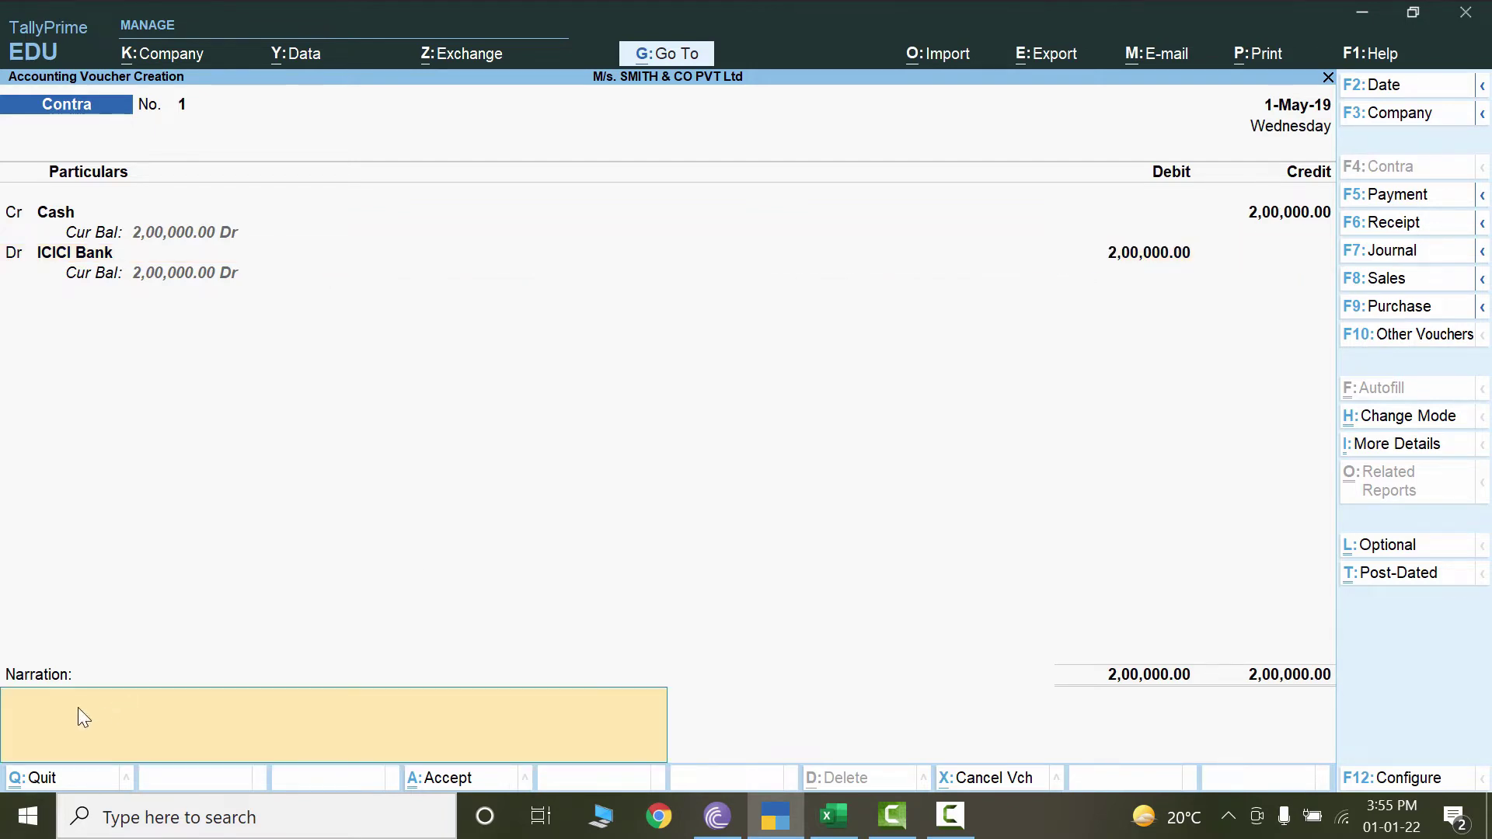
pyautogui.click(834, 816)
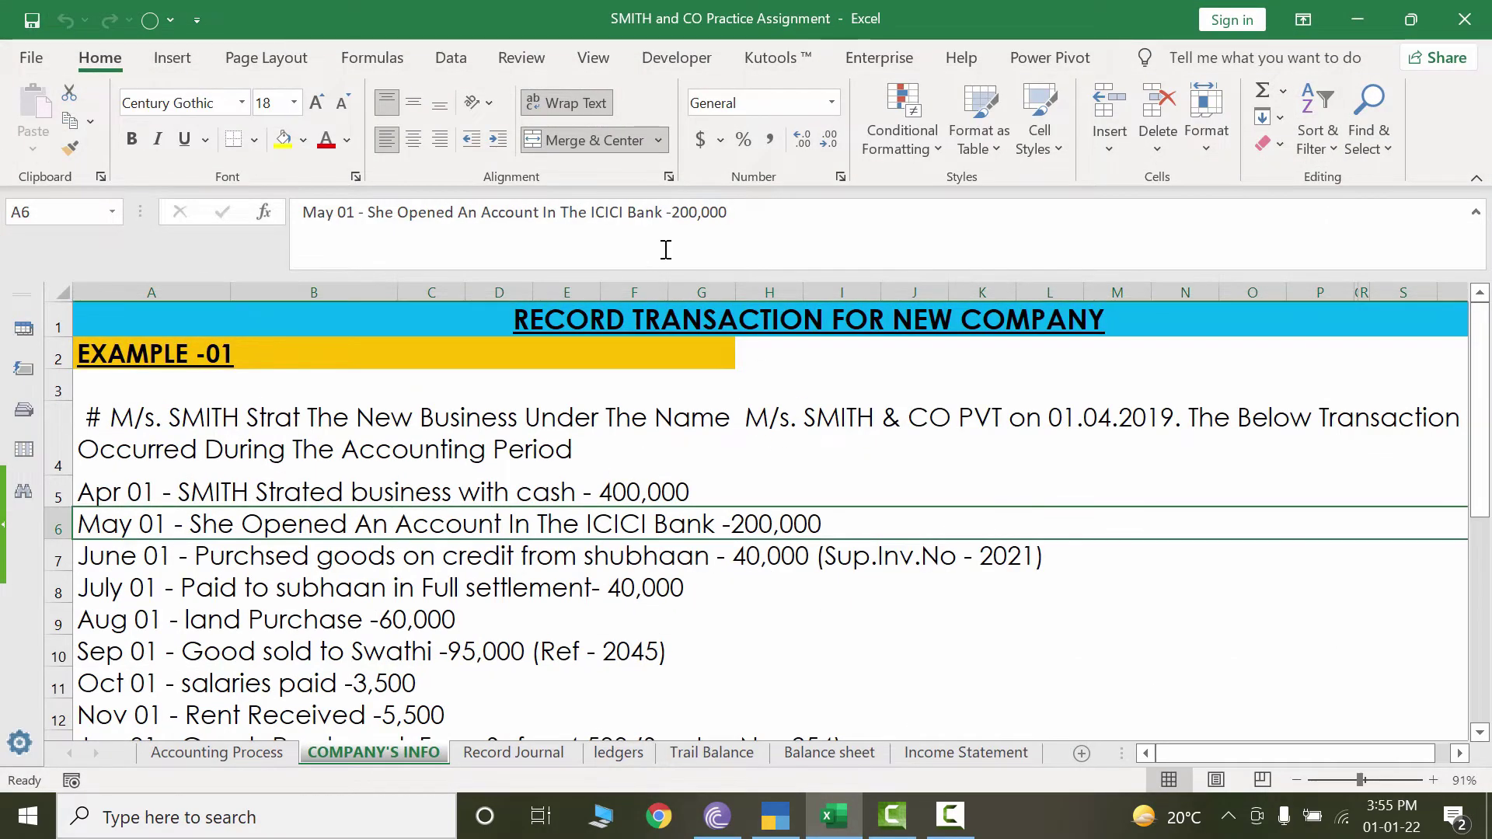
pyautogui.keyDown('shift'); pyautogui.click(363, 212); pyautogui.keyUp('shift')
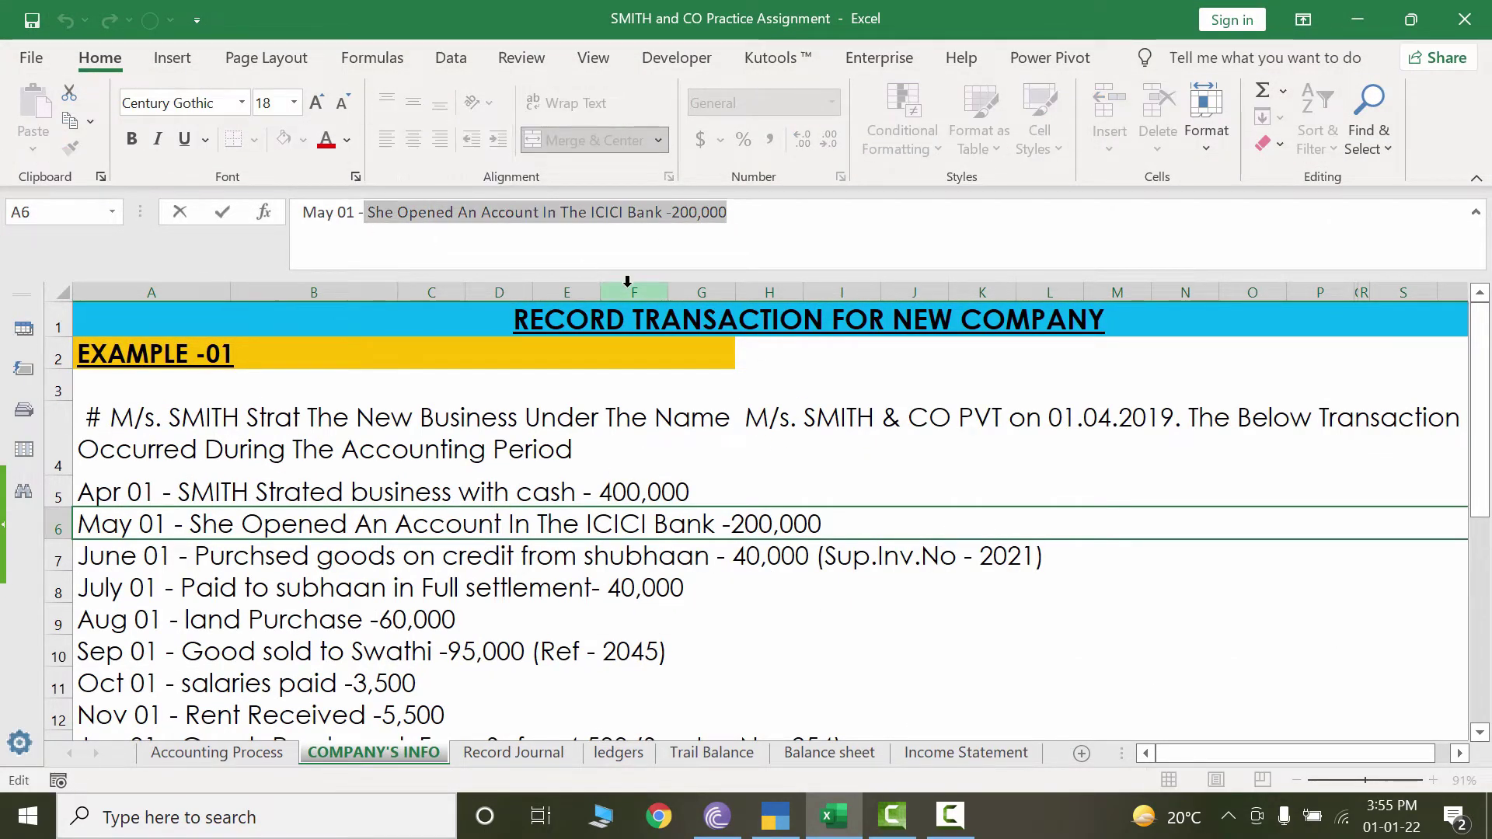
pyautogui.click(775, 816)
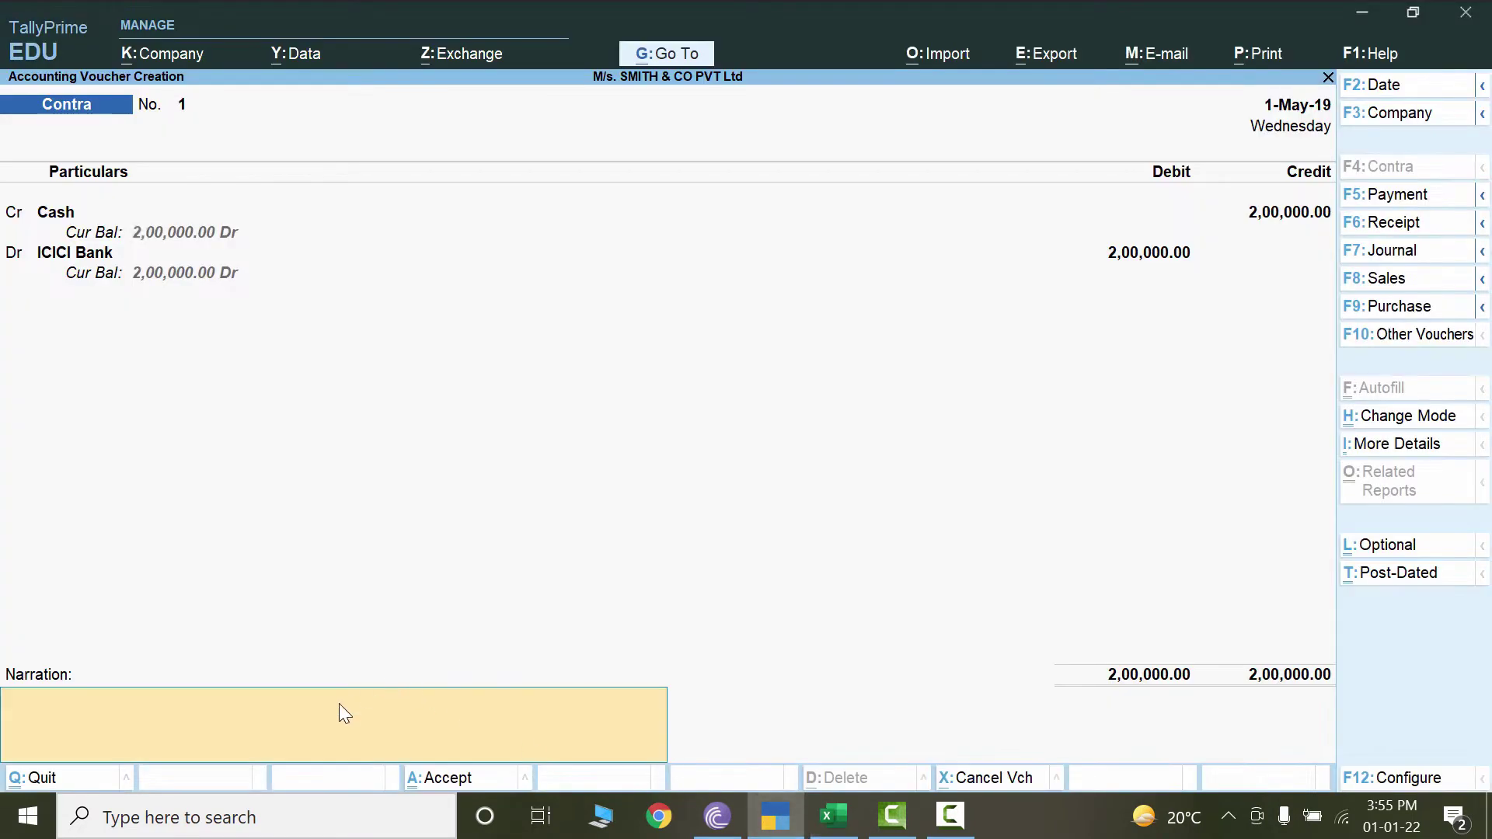
pyautogui.hotkey('ctrl', 'alt', 'v')
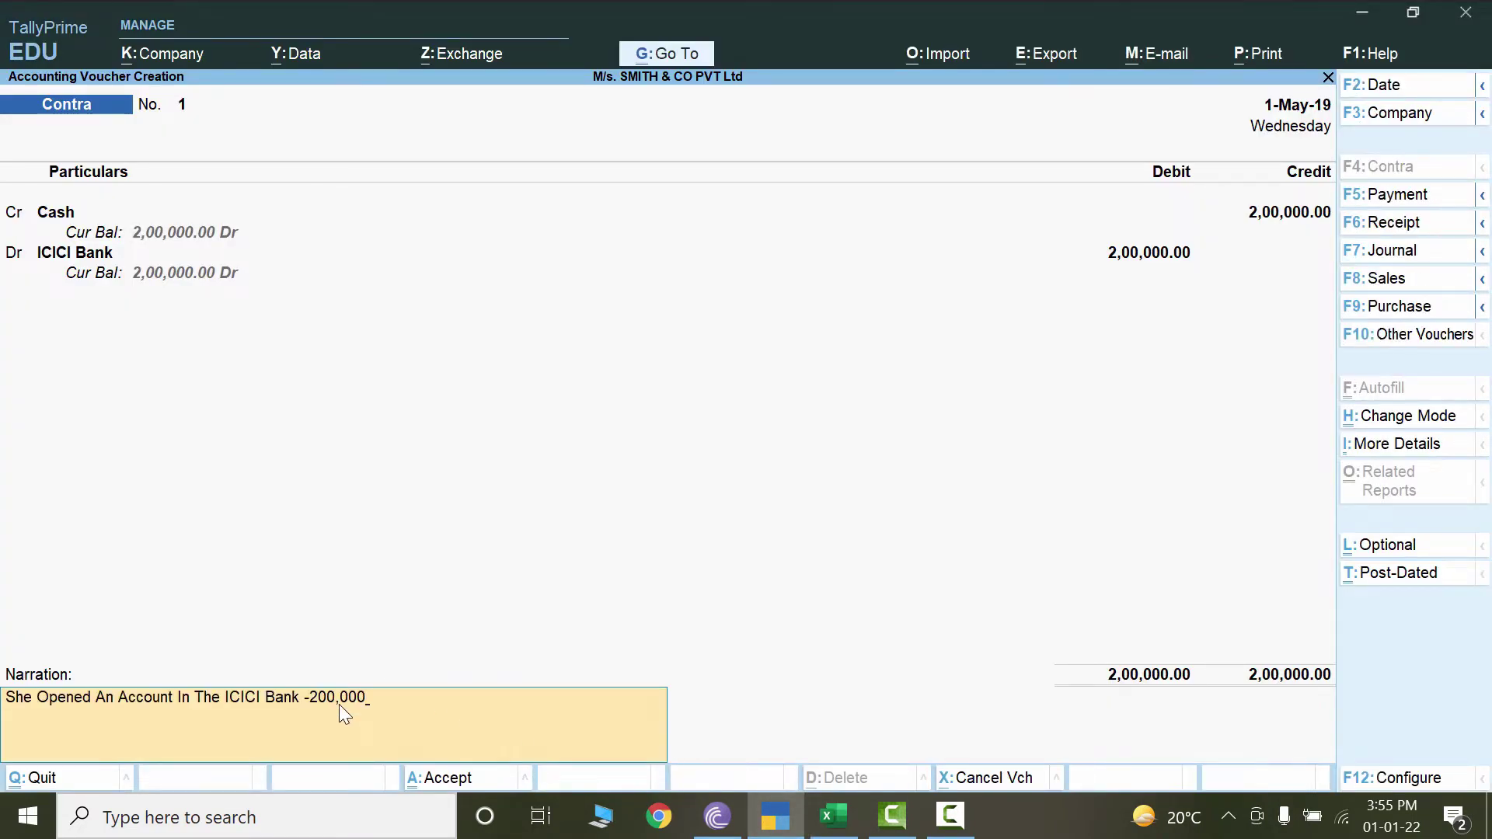
pyautogui.press('ctrl')
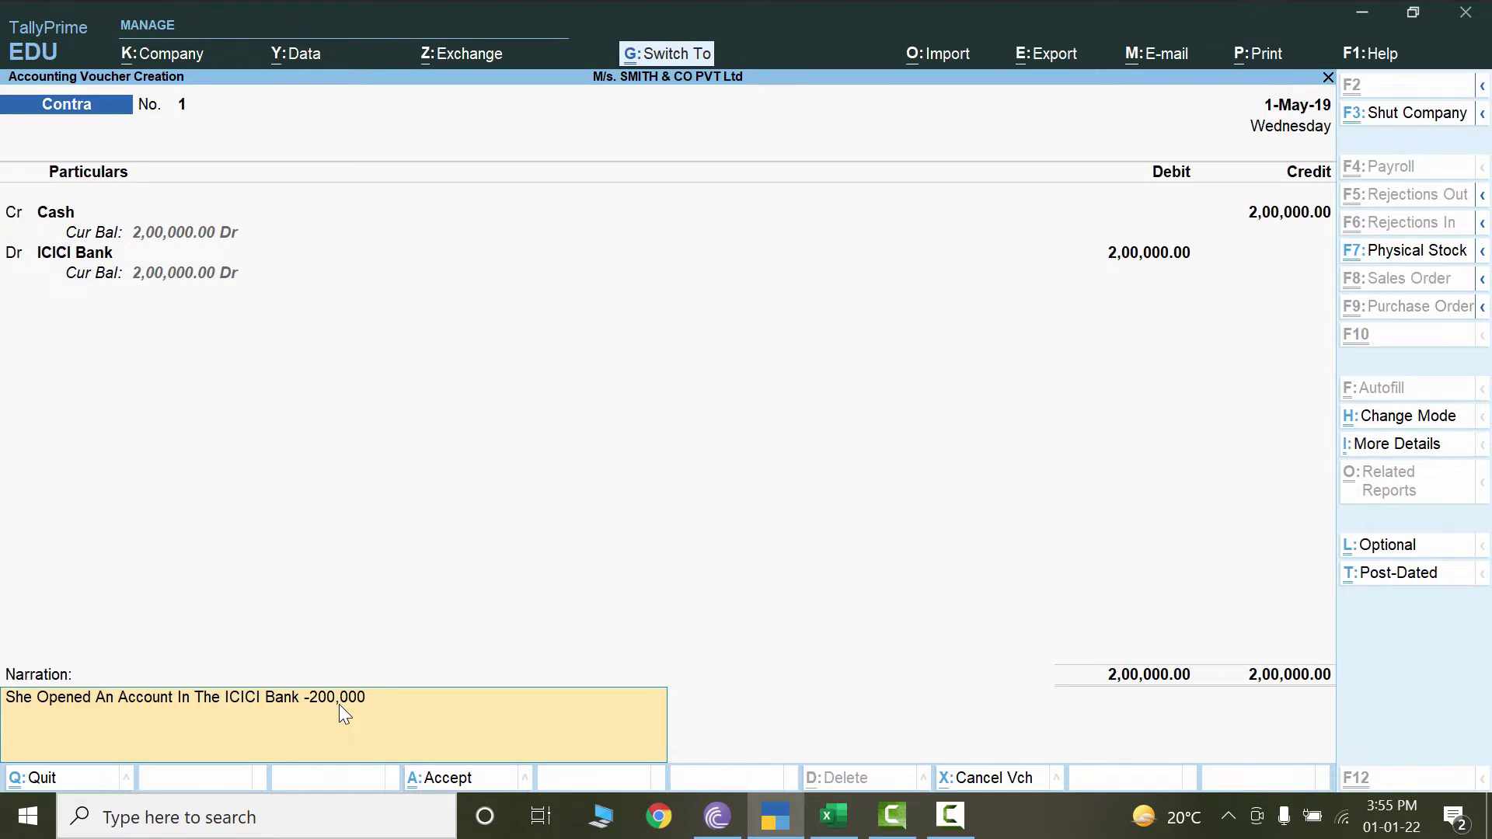
pyautogui.hotkey('ctrl', 'a')
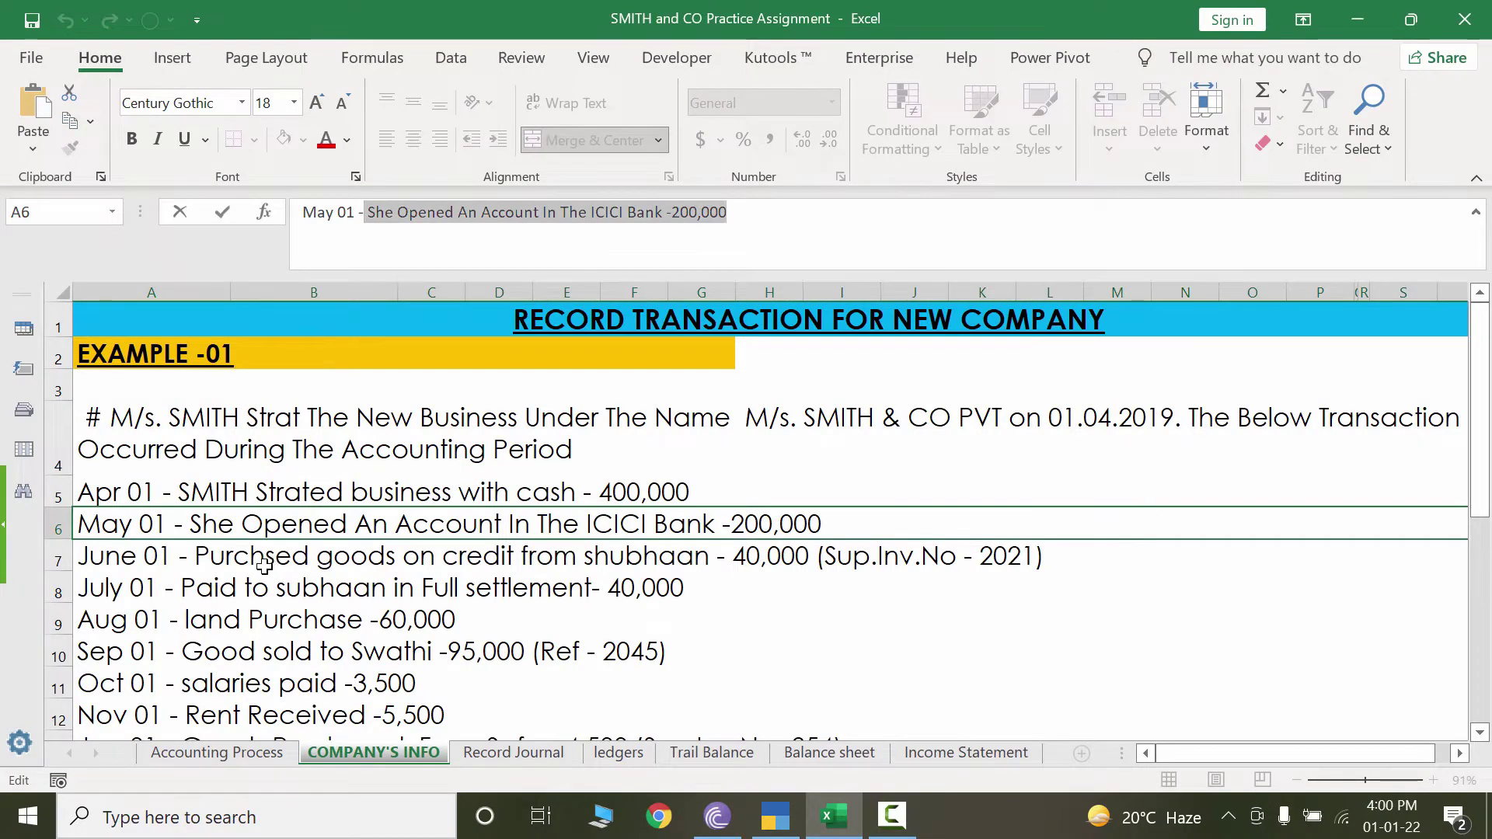
# Consult the June 01 purchase entry in the Excel assignment, and open a purchase voucher in TallyPrime with supplier invoice number 2021.
pyautogui.click(350, 558)
pyautogui.scroll(-1, 380, 575)
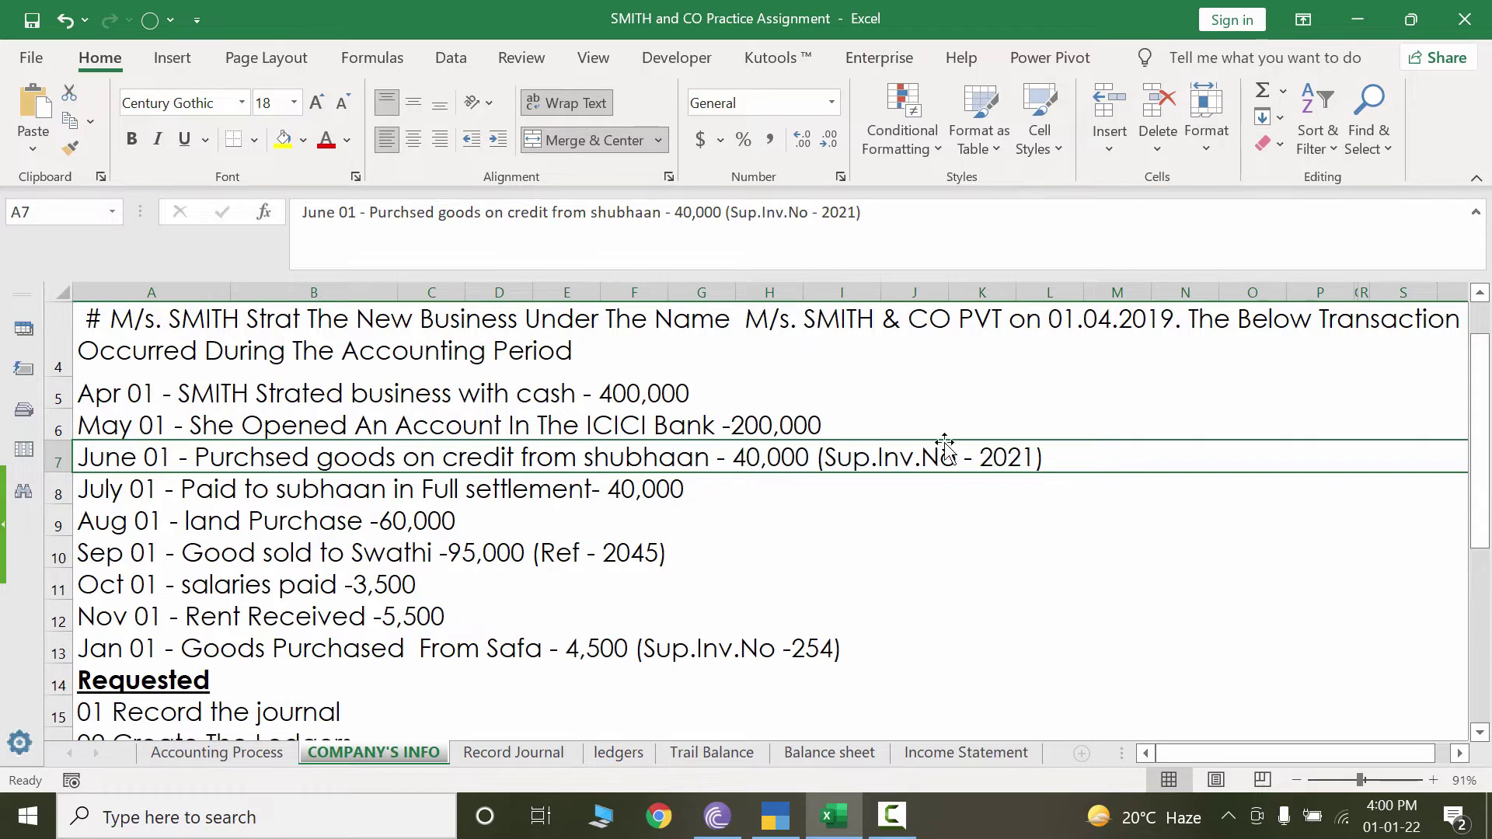
pyautogui.click(787, 823)
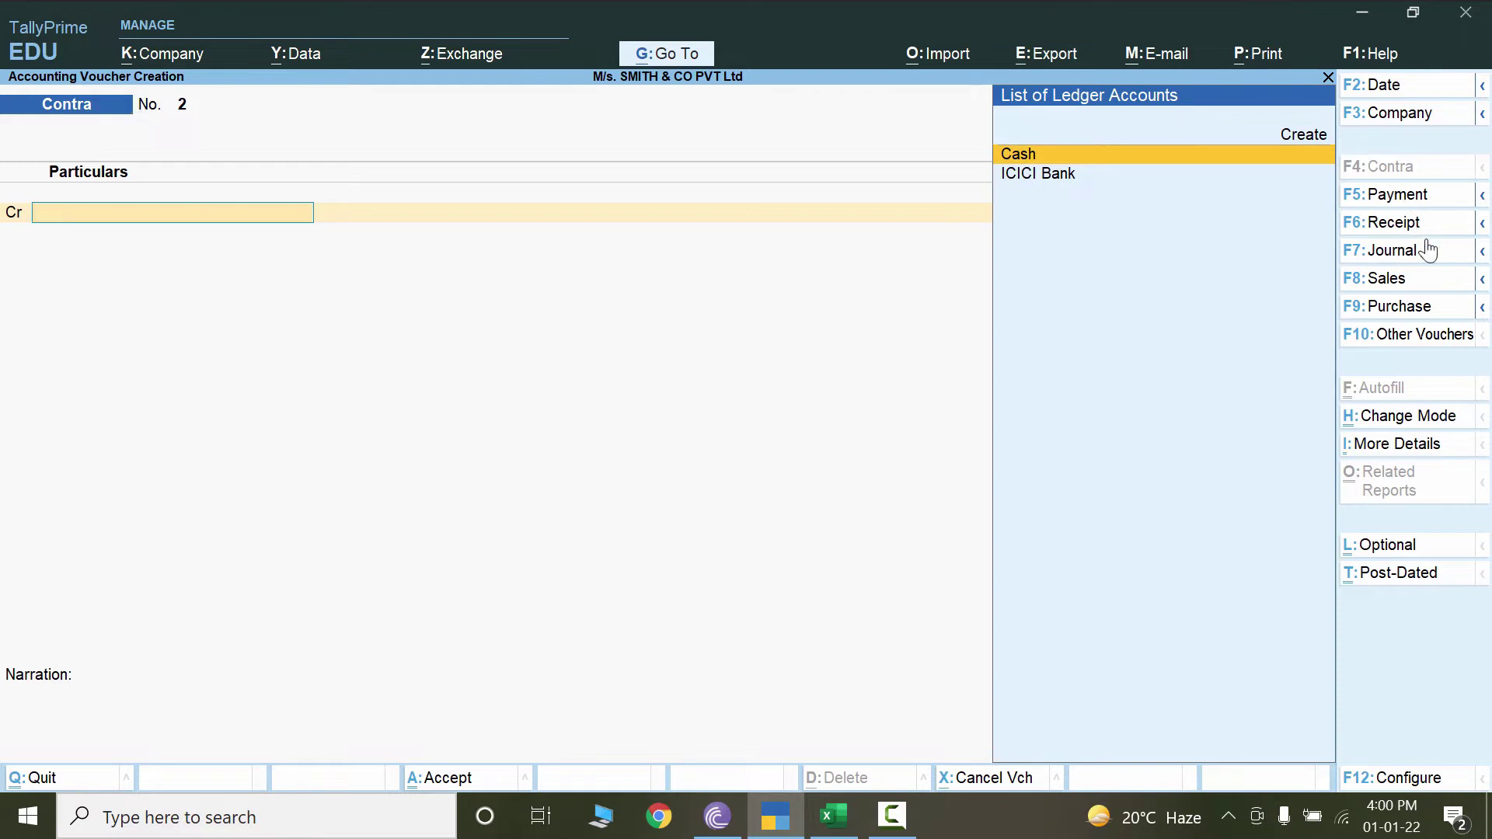
pyautogui.click(1398, 307)
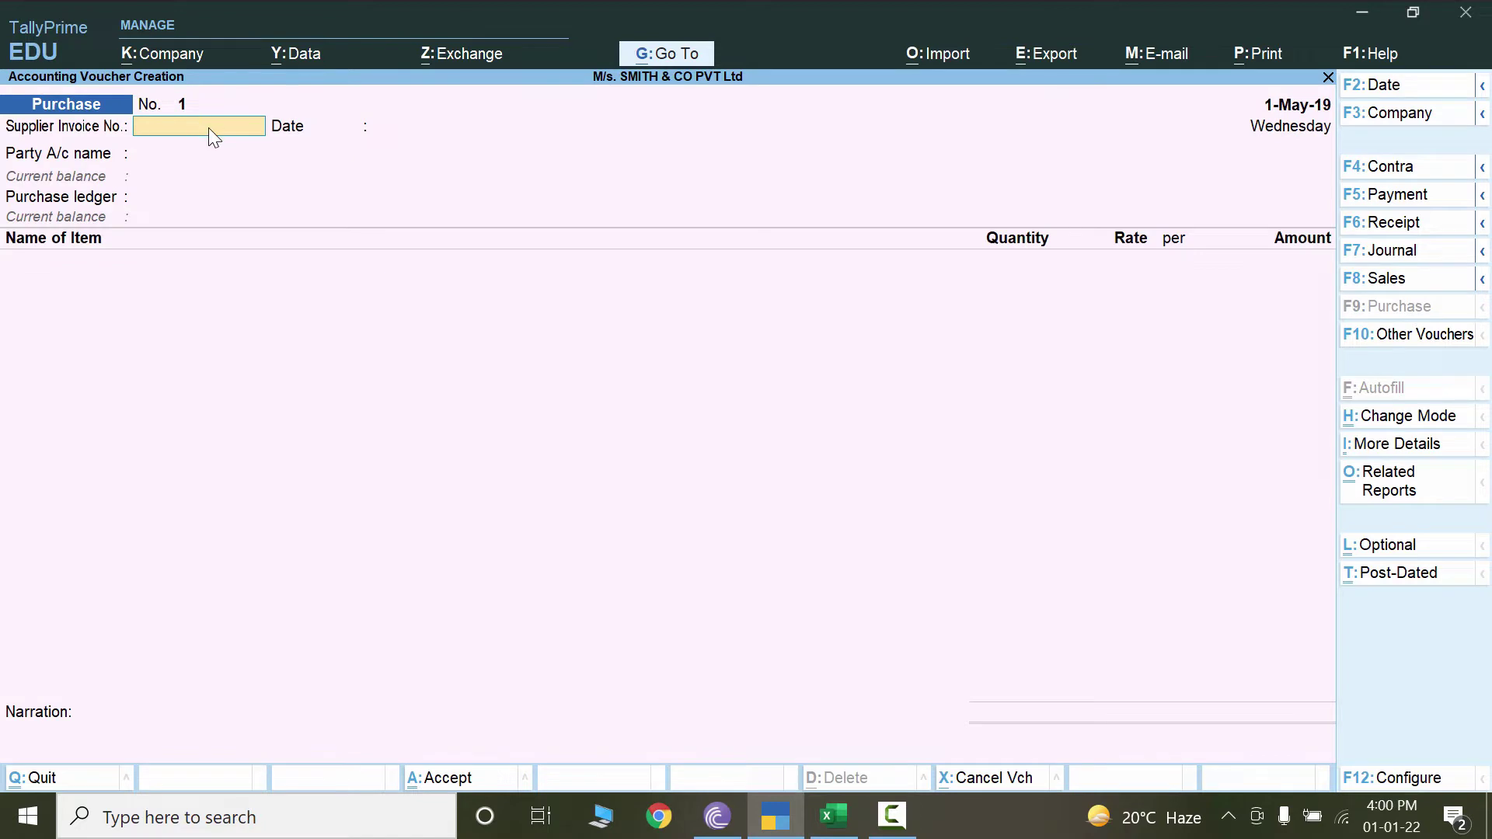
pyautogui.write('202121')
pyautogui.press('Return')
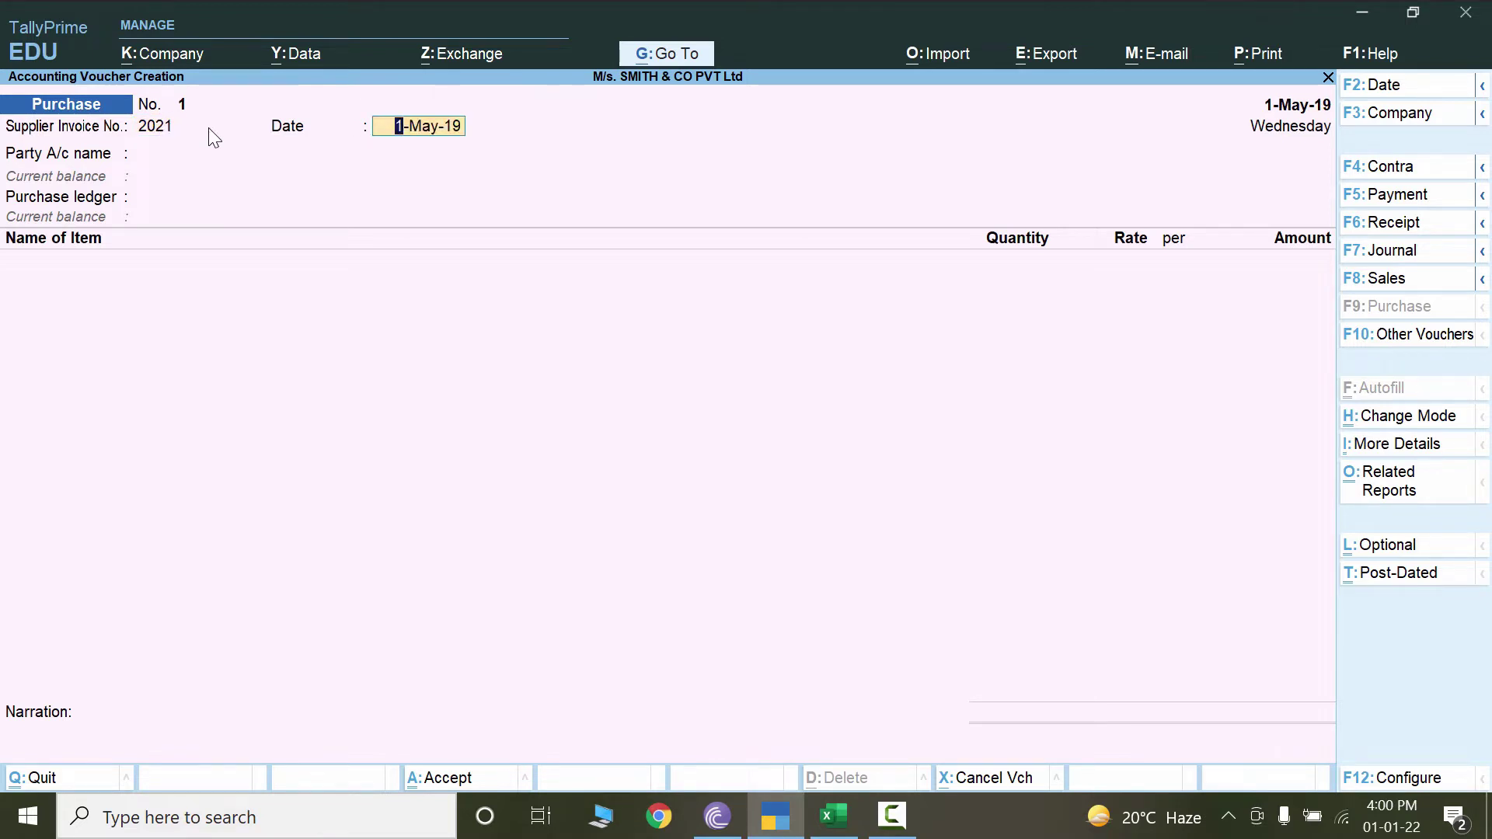
# Try 1 June 2019 as the supplier invoice date, put it back to 1 May 2019 and return to the invoice number.
pyautogui.write('jun')
pyautogui.press('Return')
pyautogui.hotkey('shift', 'Tab')
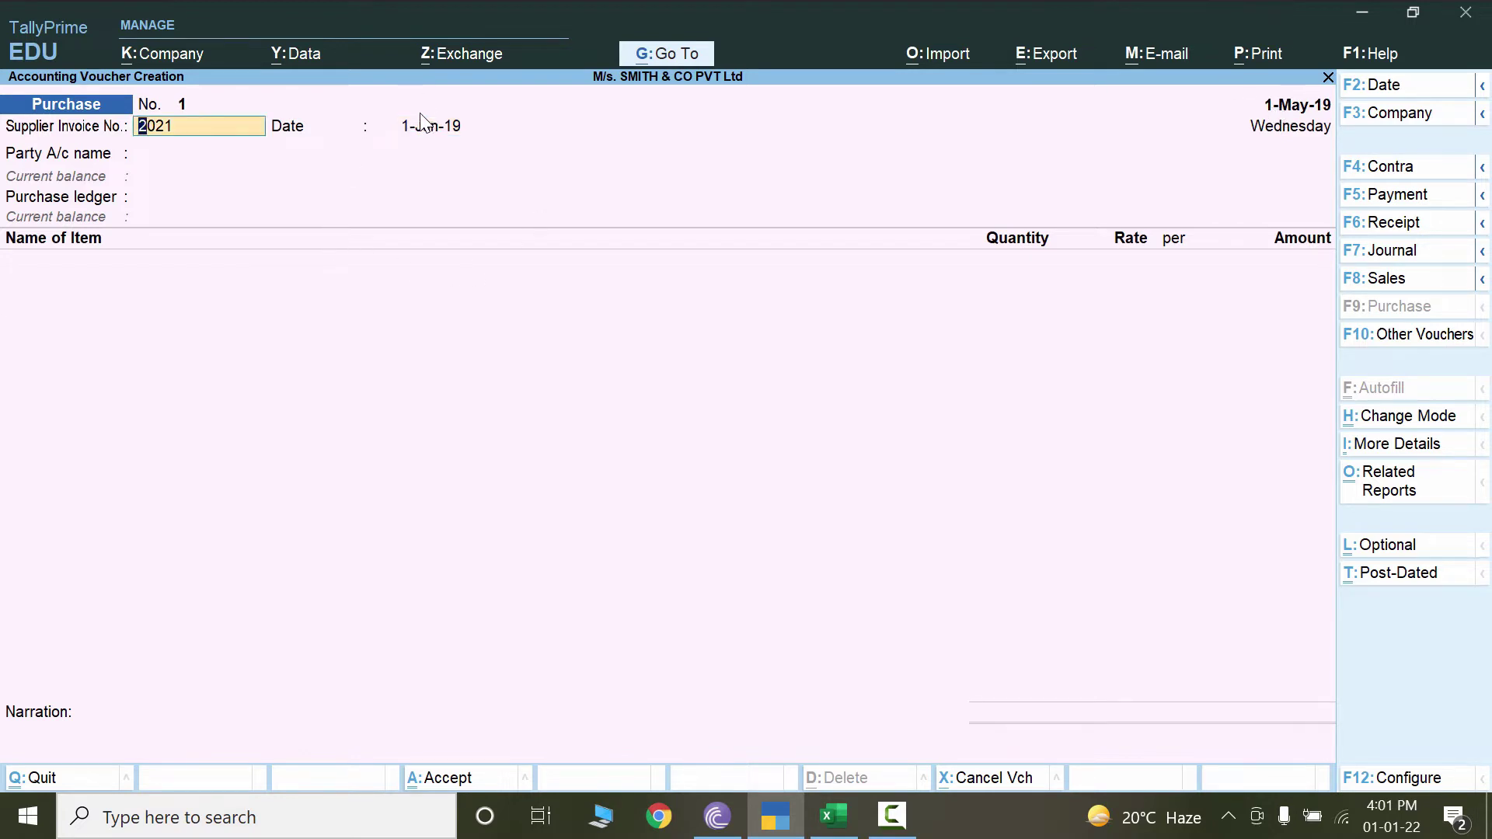
pyautogui.click(443, 129)
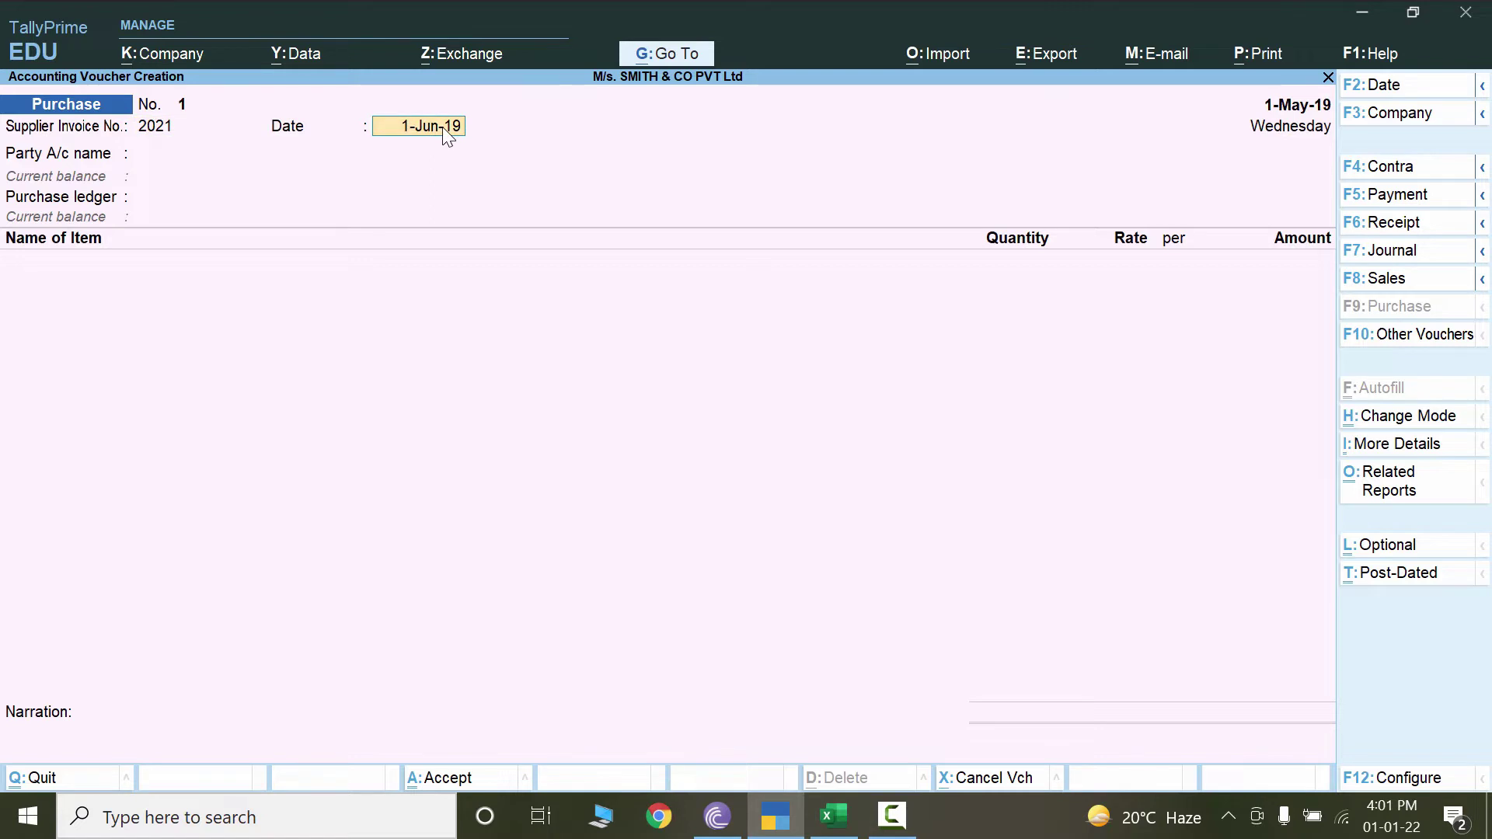
pyautogui.write('may')
pyautogui.press('Return')
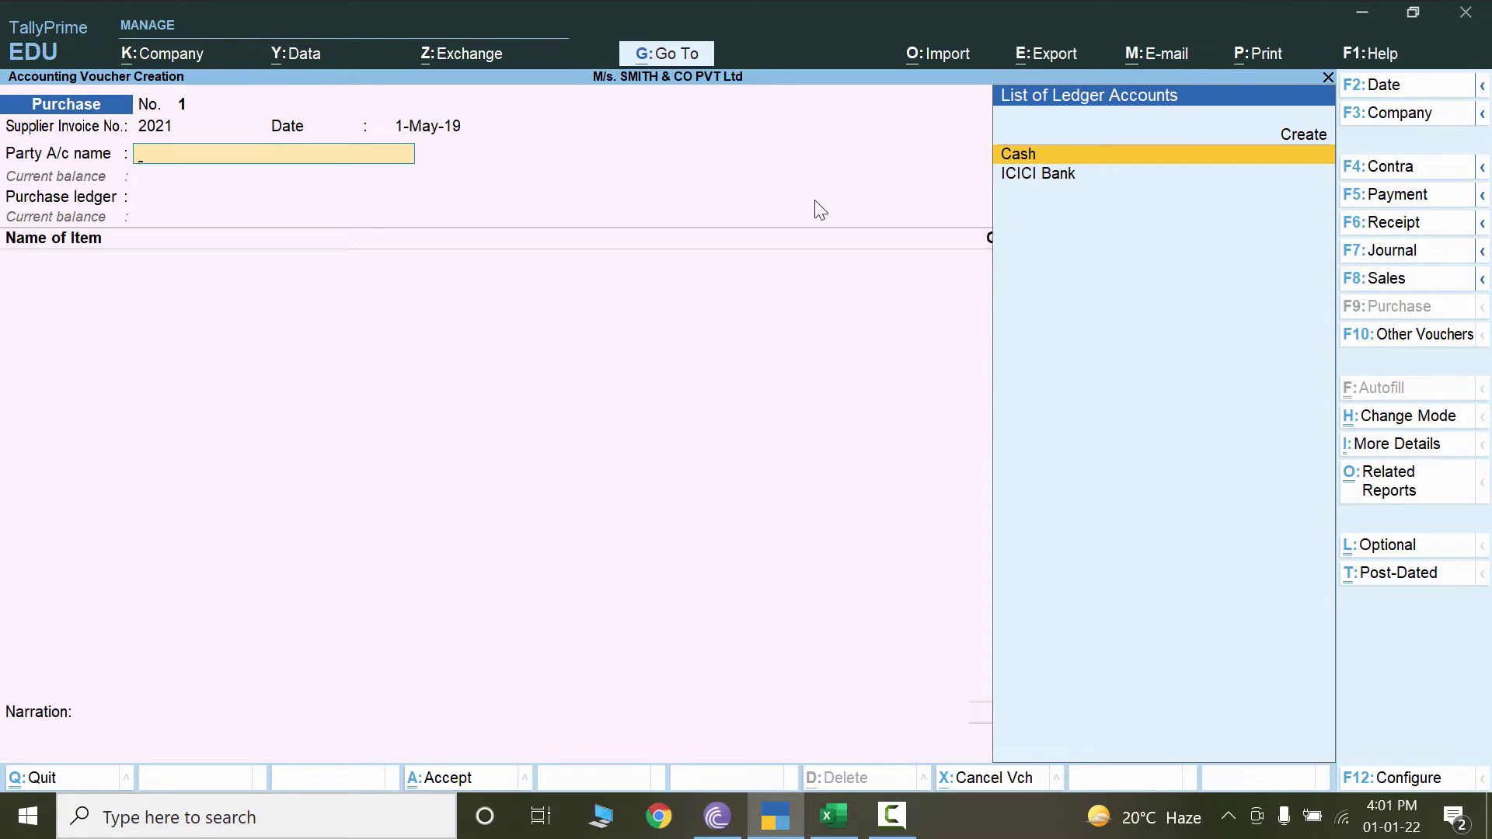
pyautogui.press('BackSpace')
pyautogui.press('BackSpace')
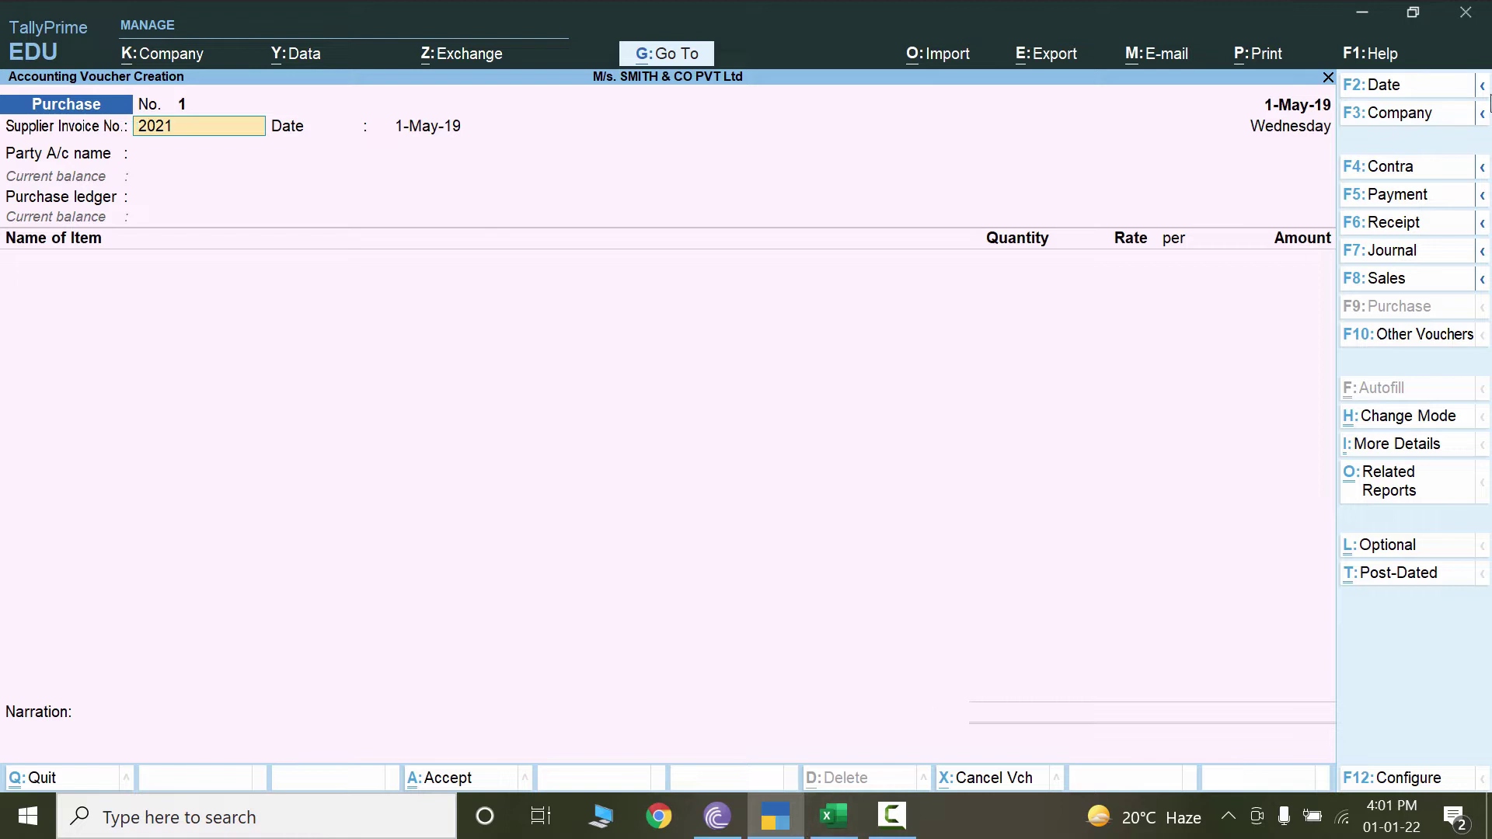
# Set both the purchase voucher date and the supplier invoice date to 1 June 2019.
pyautogui.click(1407, 95)
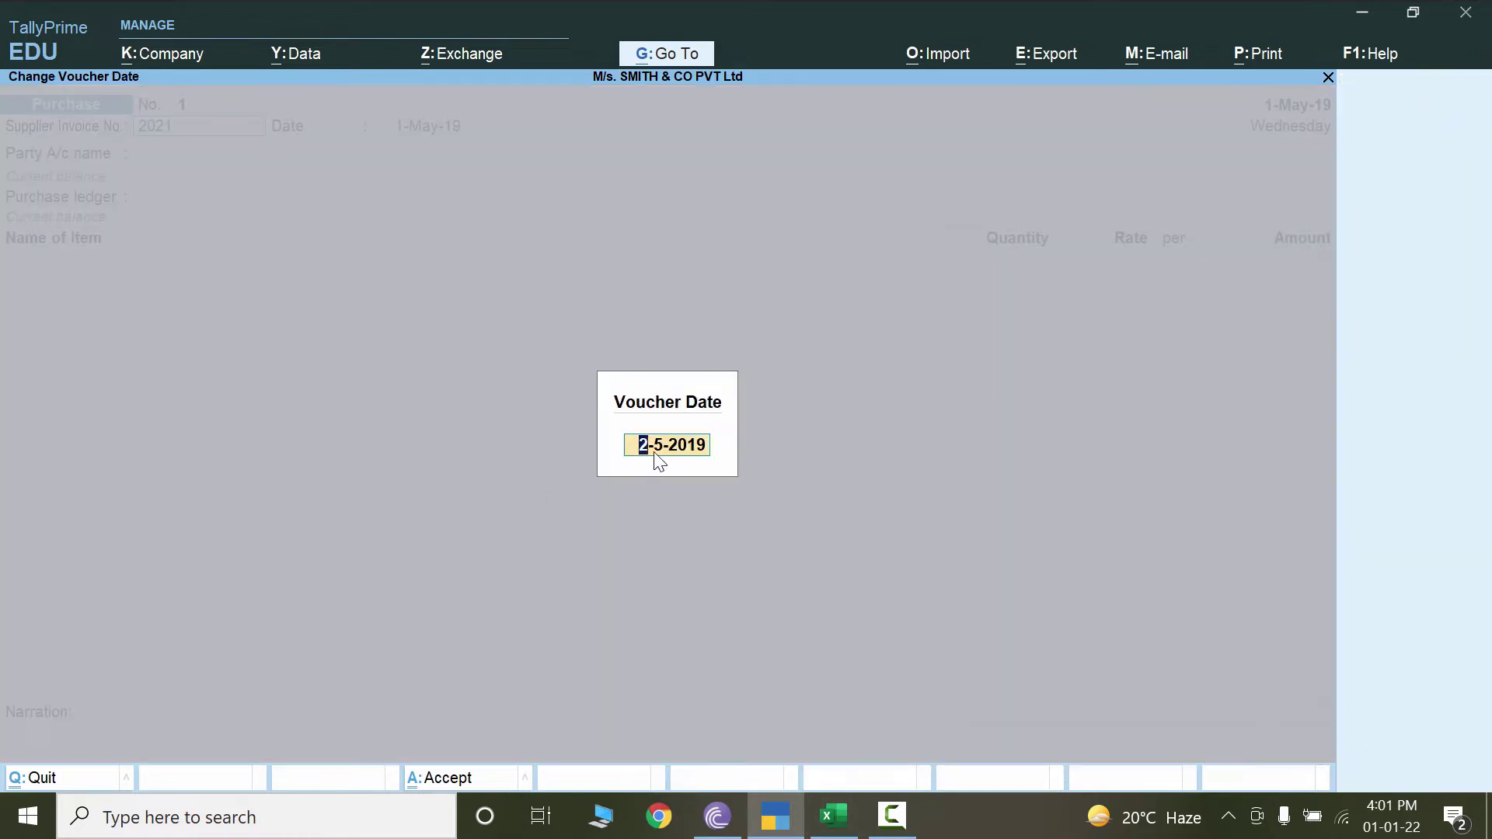
pyautogui.write('jun')
pyautogui.press('Return')
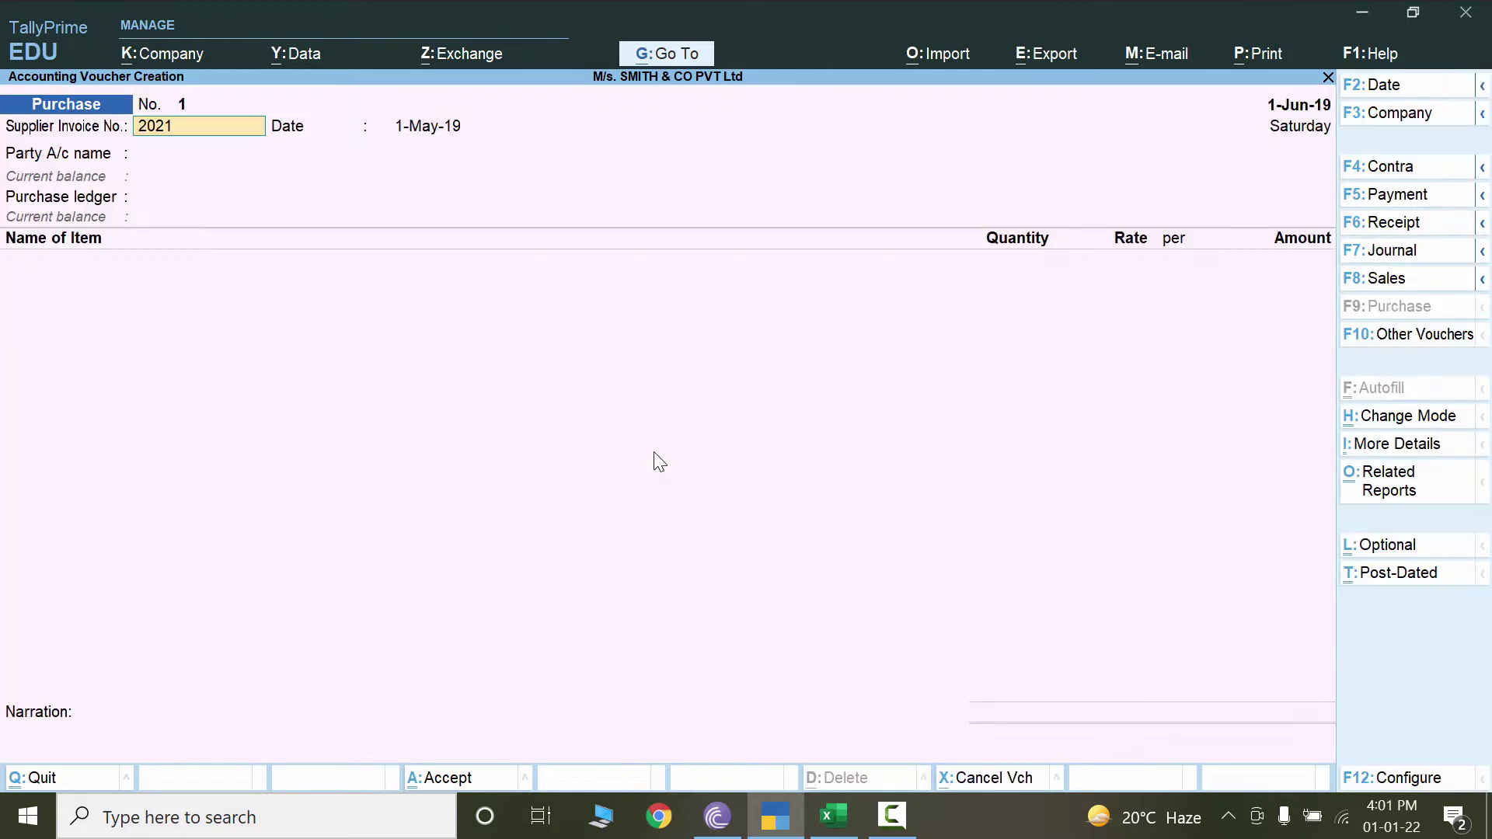
pyautogui.press('Return')
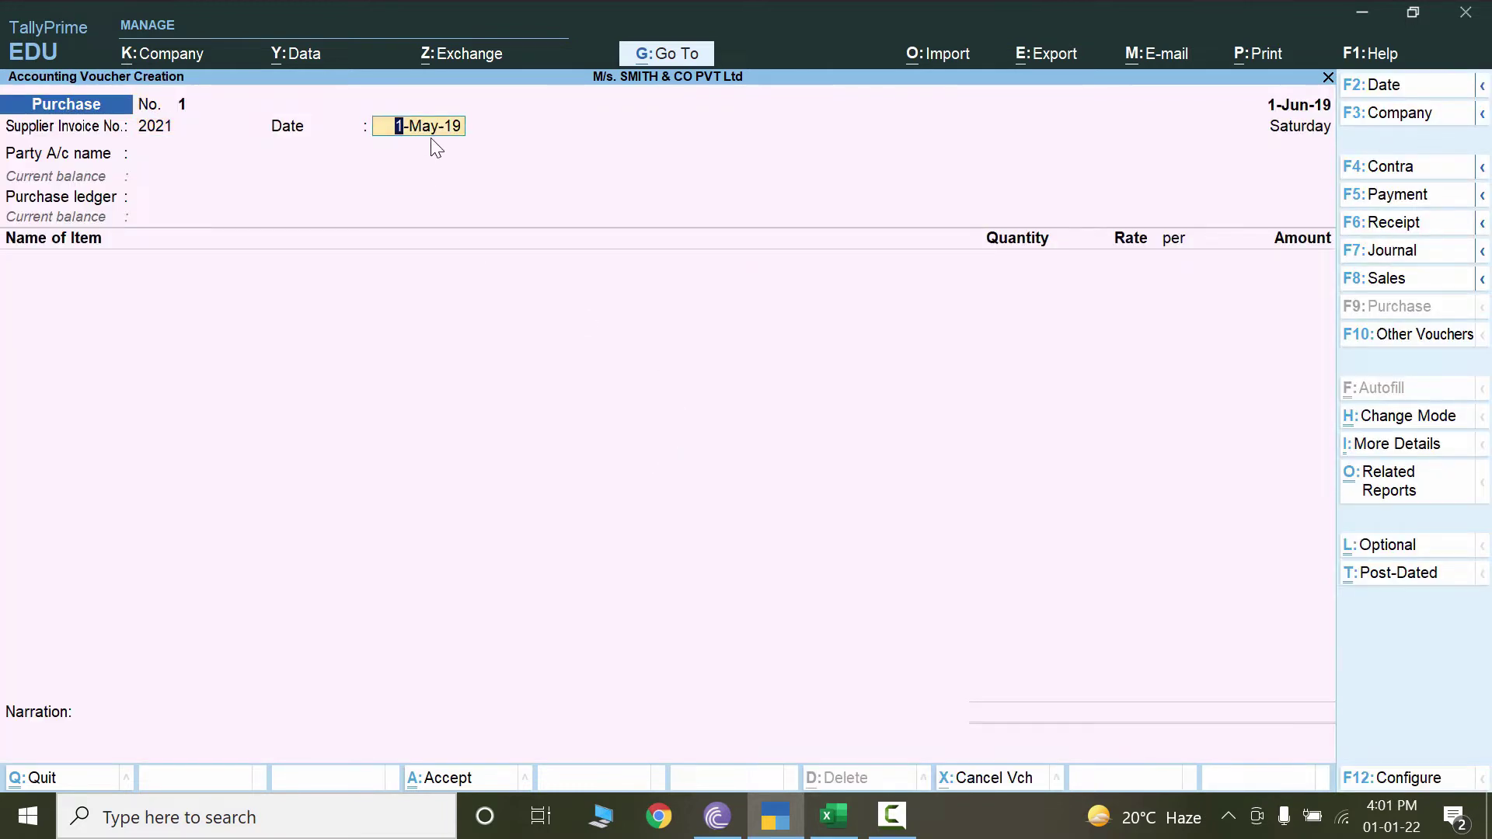
pyautogui.write('jun')
pyautogui.press('Return')
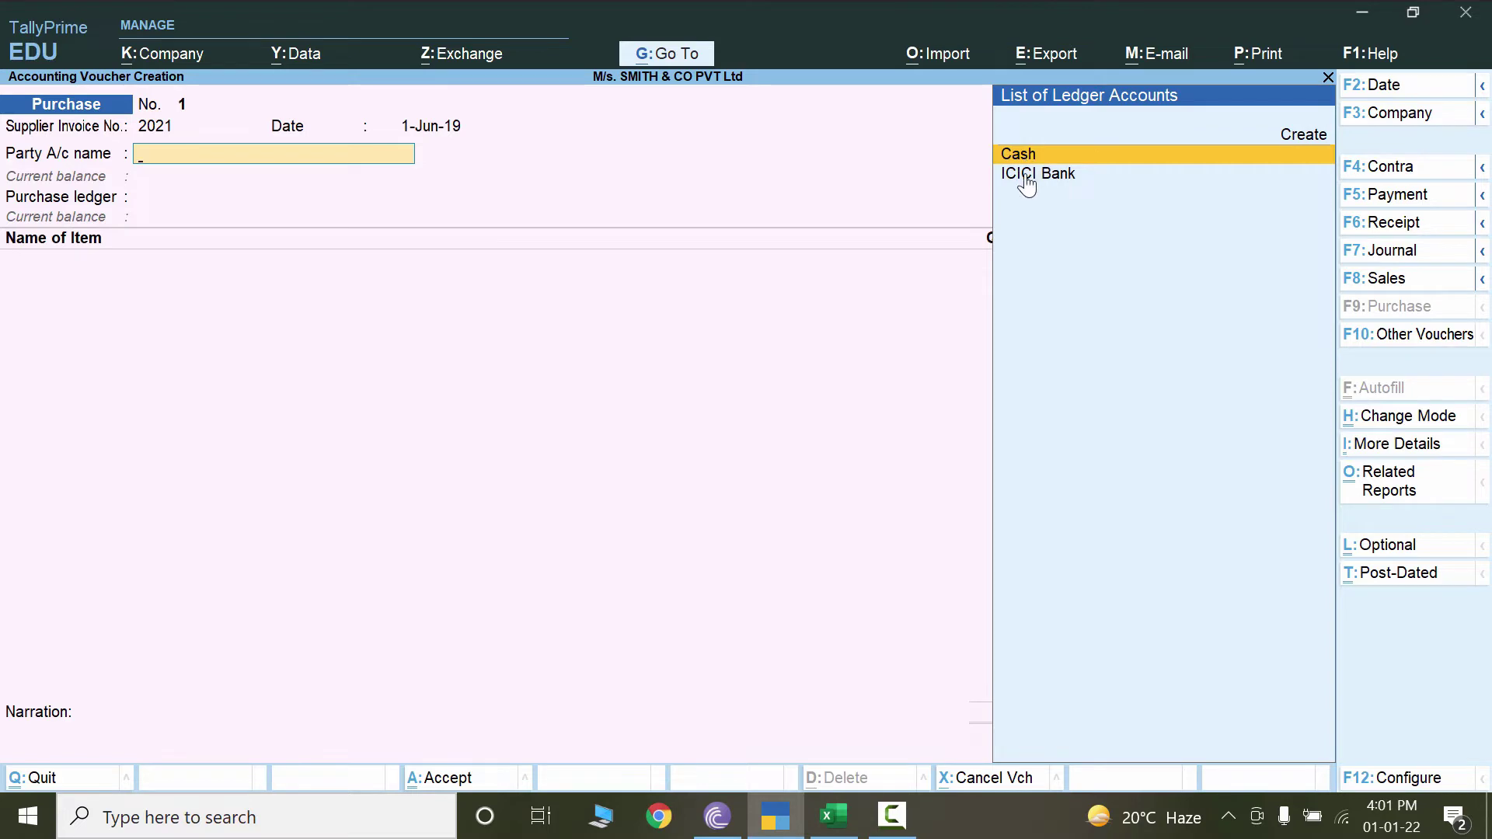
# Check the supplier in the Excel assignment's June 01 entry, and start a new party ledger in TallyPrime under the supplier's name.
pyautogui.click(841, 813)
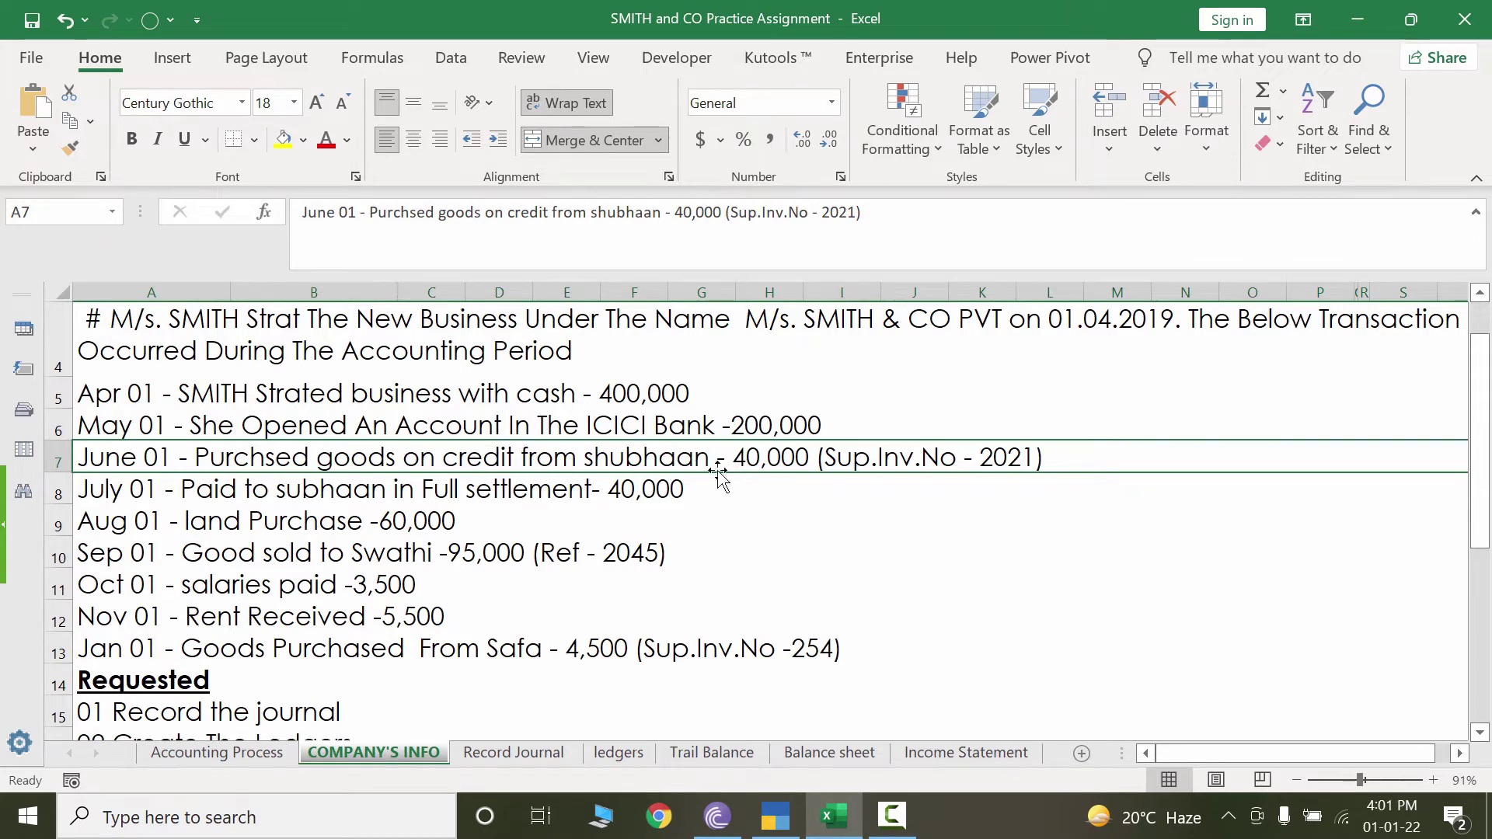
pyautogui.click(774, 816)
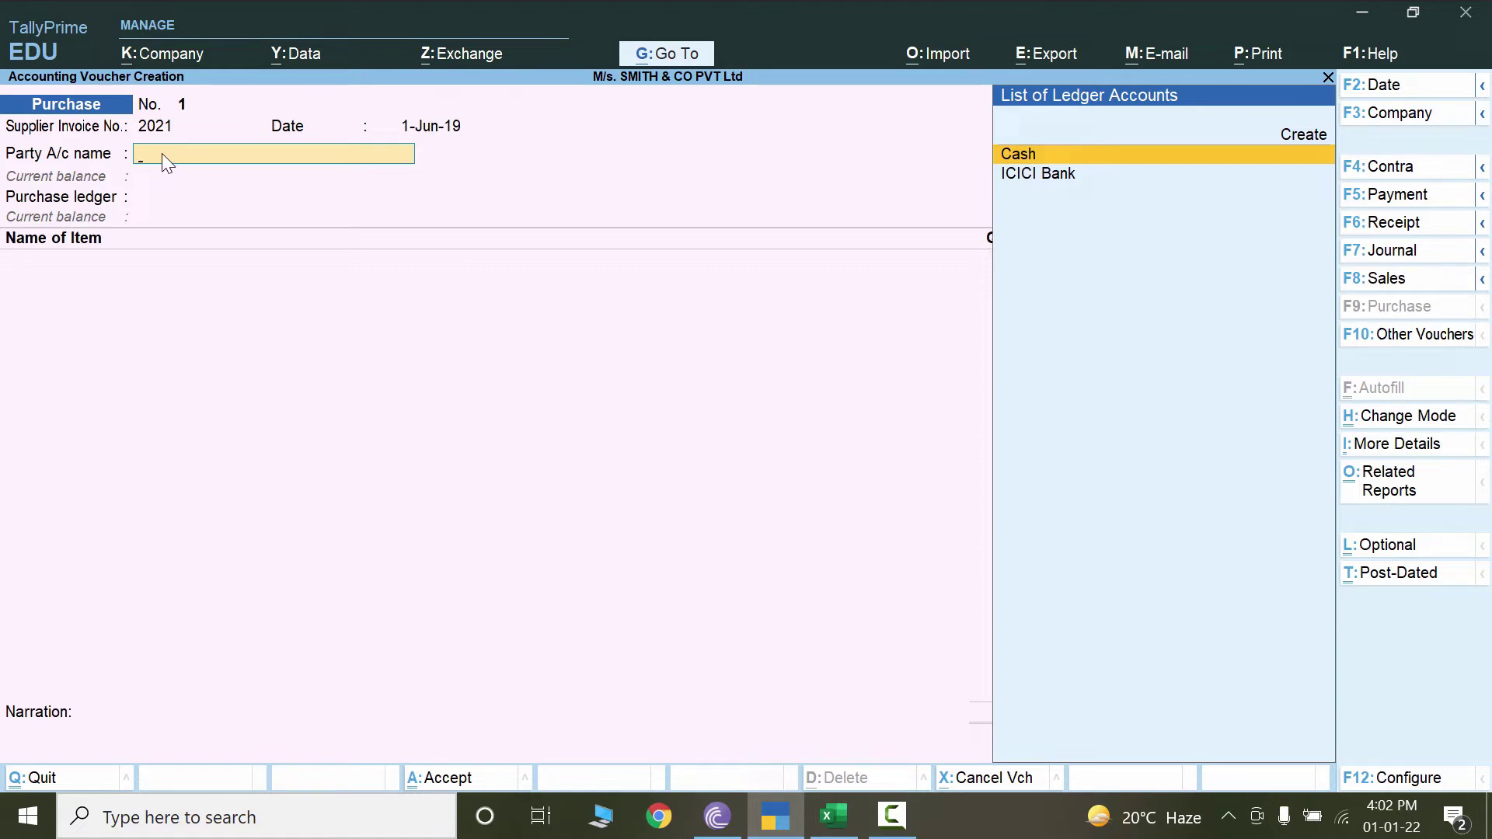
pyautogui.hotkey('alt', 'c')
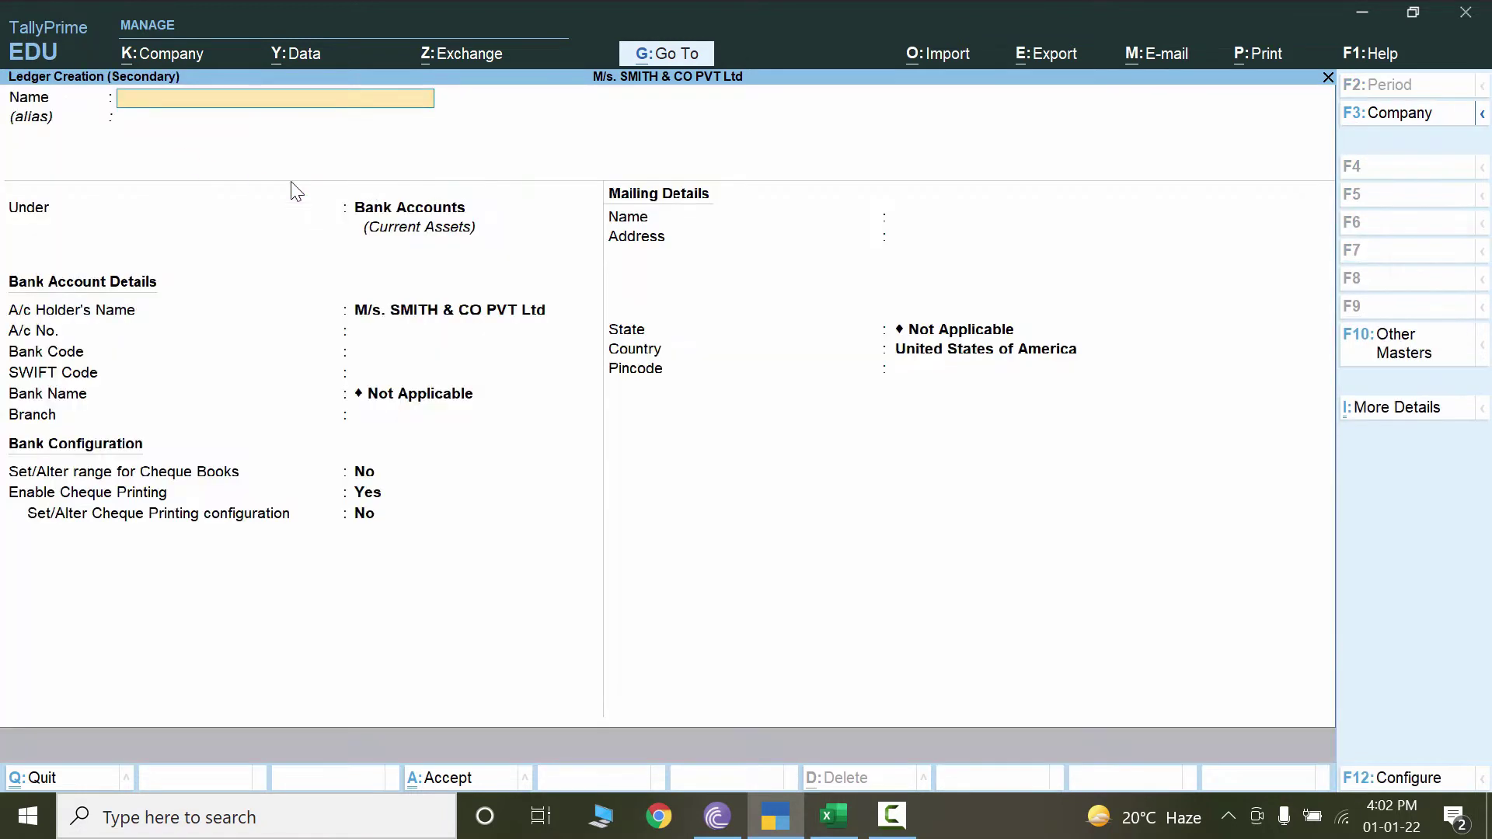
pyautogui.write('ubhaan')
pyautogui.press('Return')
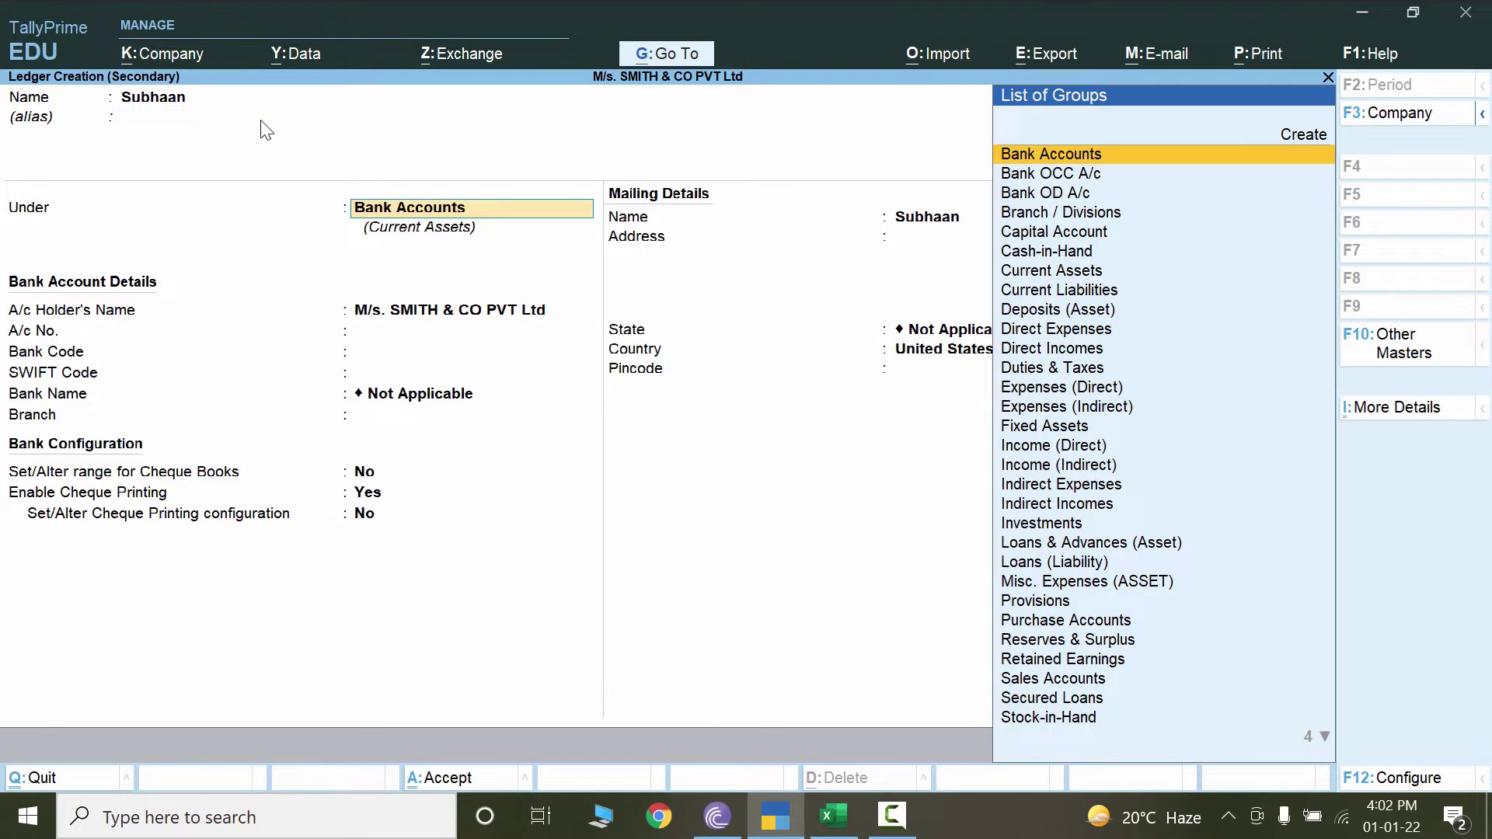
# Group the supplier's ledger under Sundry Creditors with bill-by-bill balances kept at Yes, and save the ledger.
pyautogui.write('Sun')
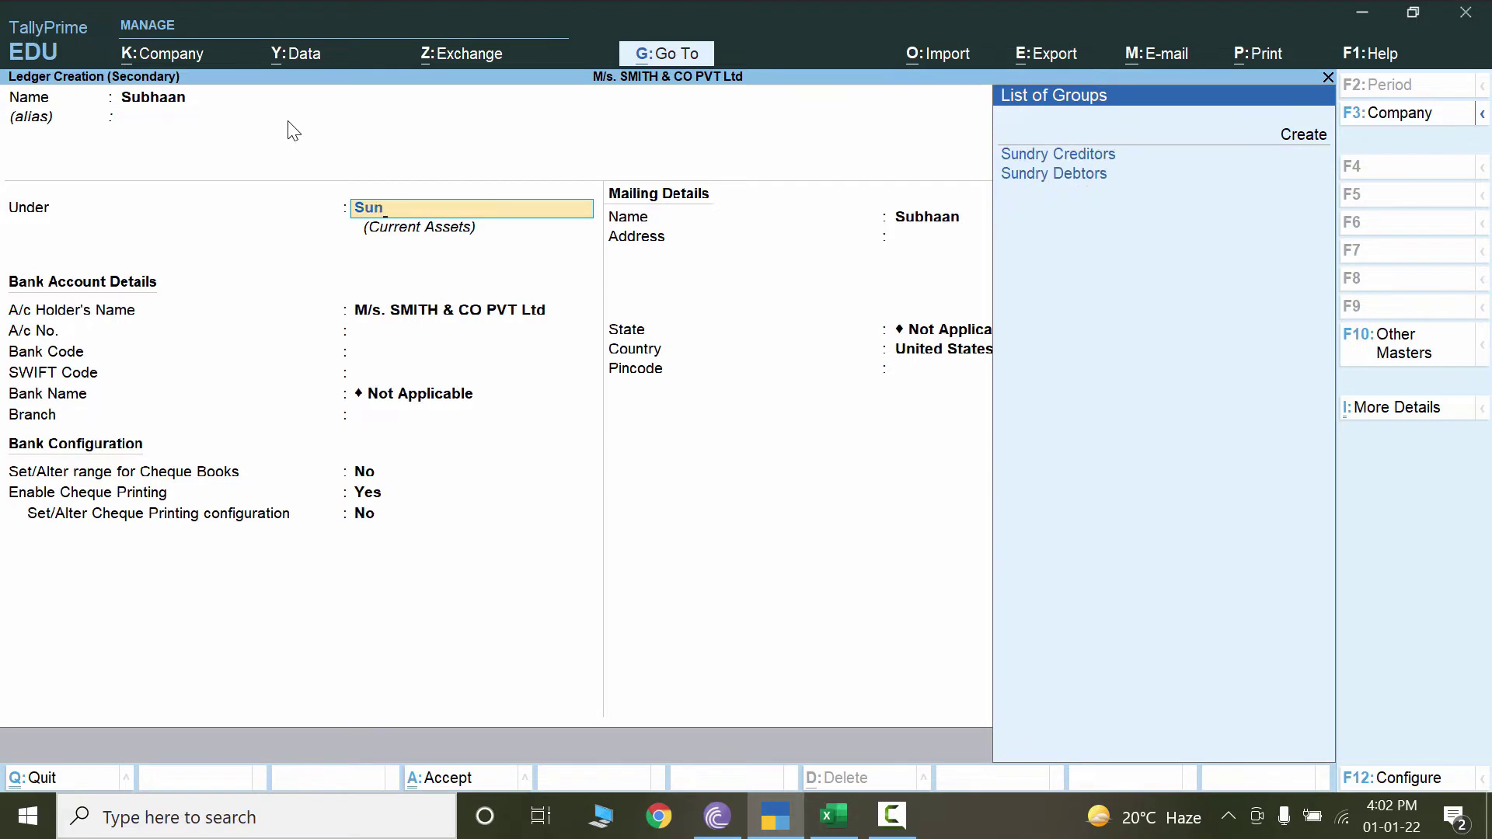
pyautogui.click(1085, 164)
pyautogui.click(313, 220)
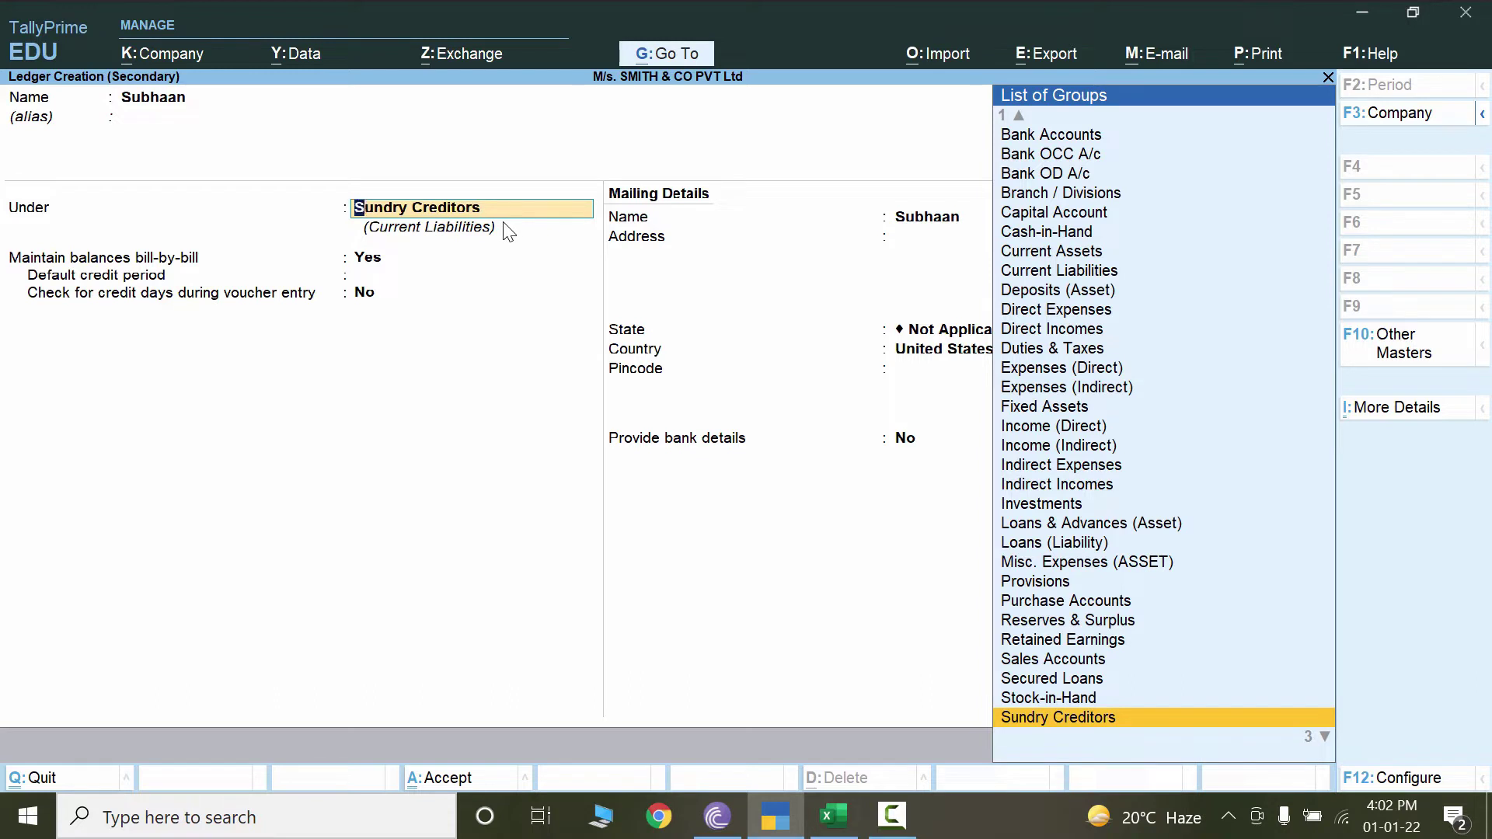
pyautogui.press('Return')
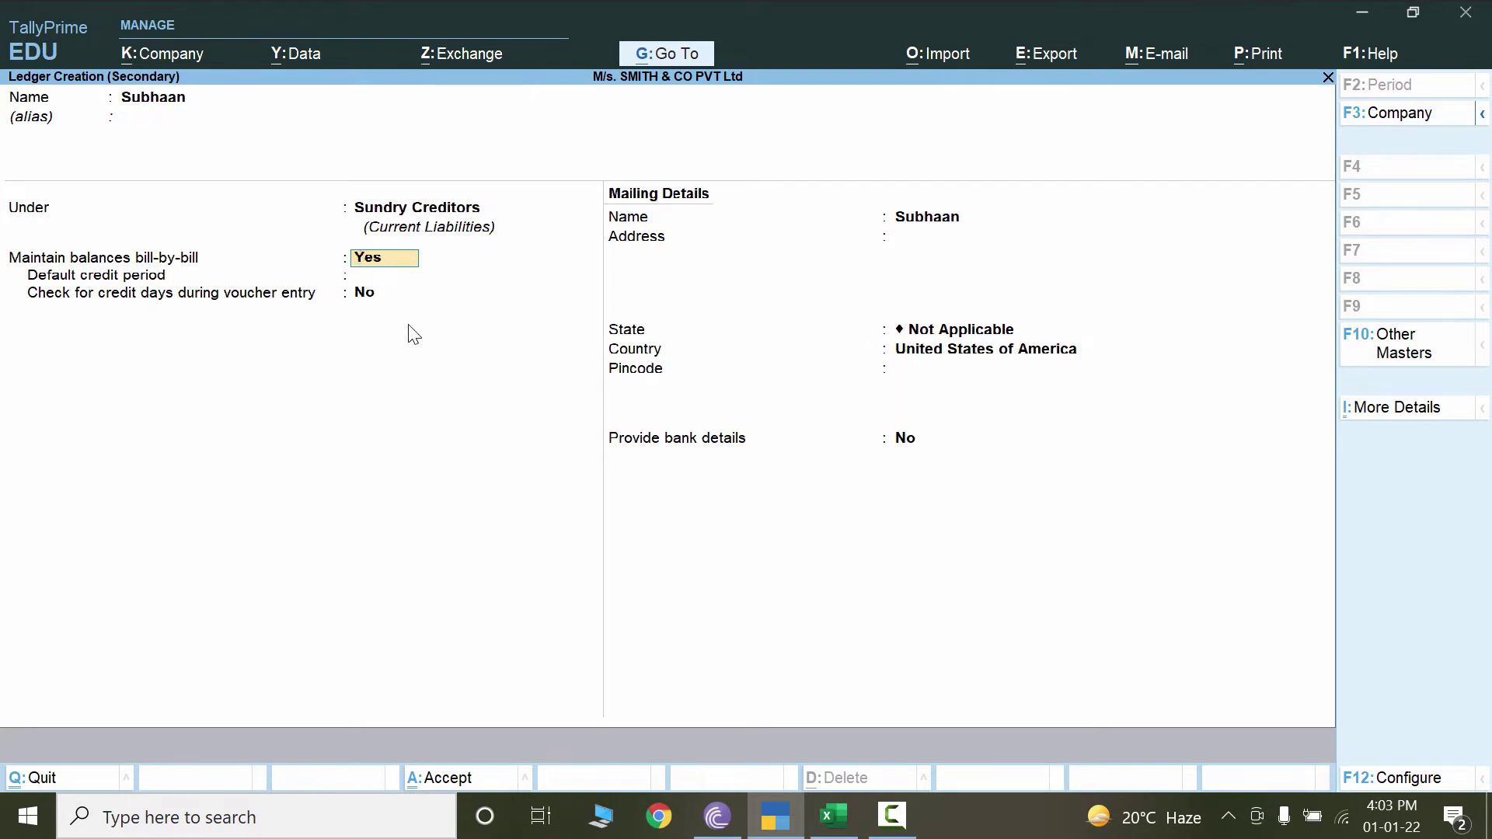
pyautogui.press('ctrl')
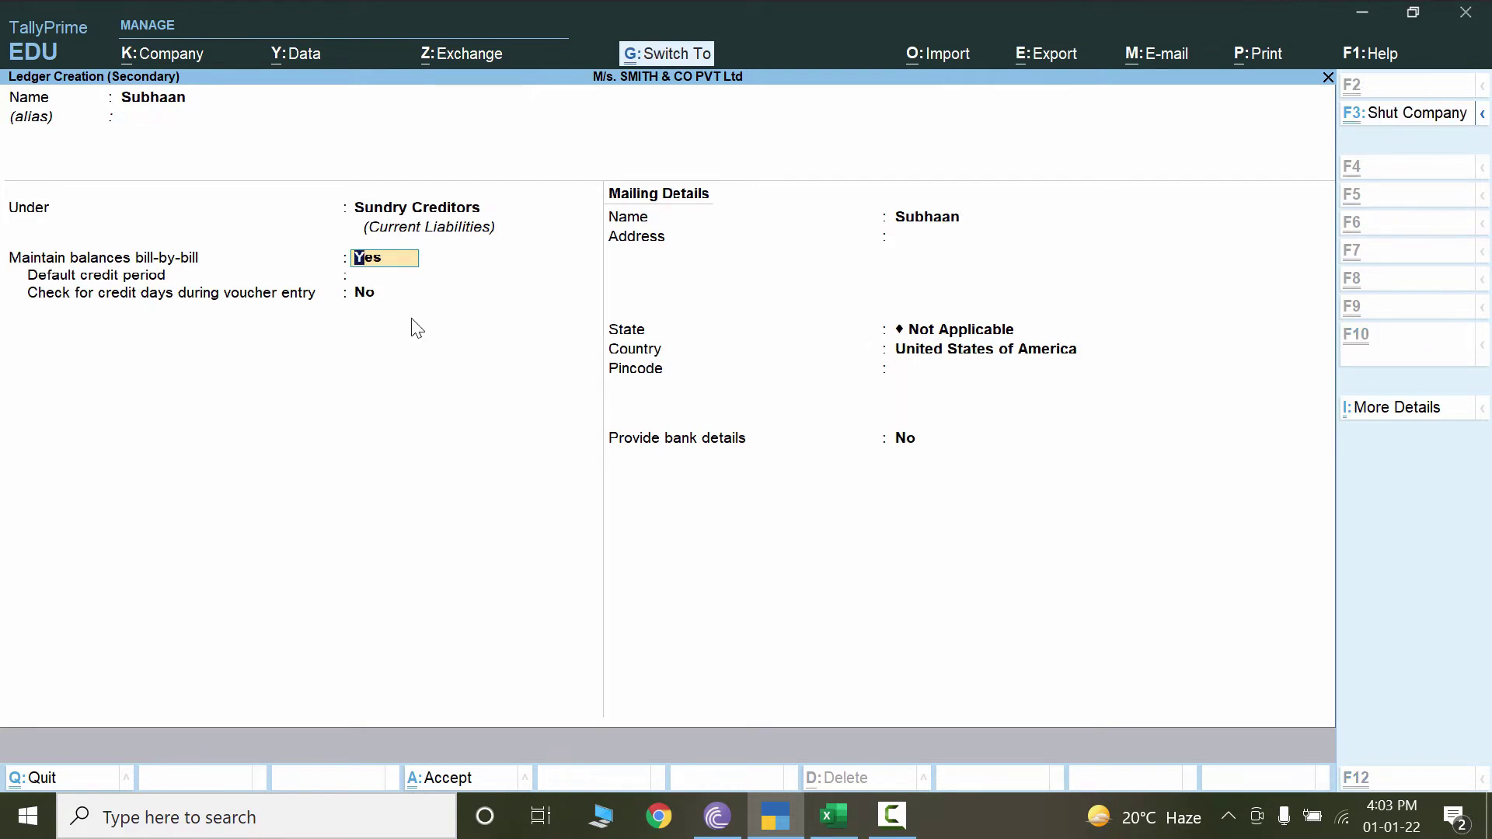
pyautogui.hotkey('ctrl', 'a')
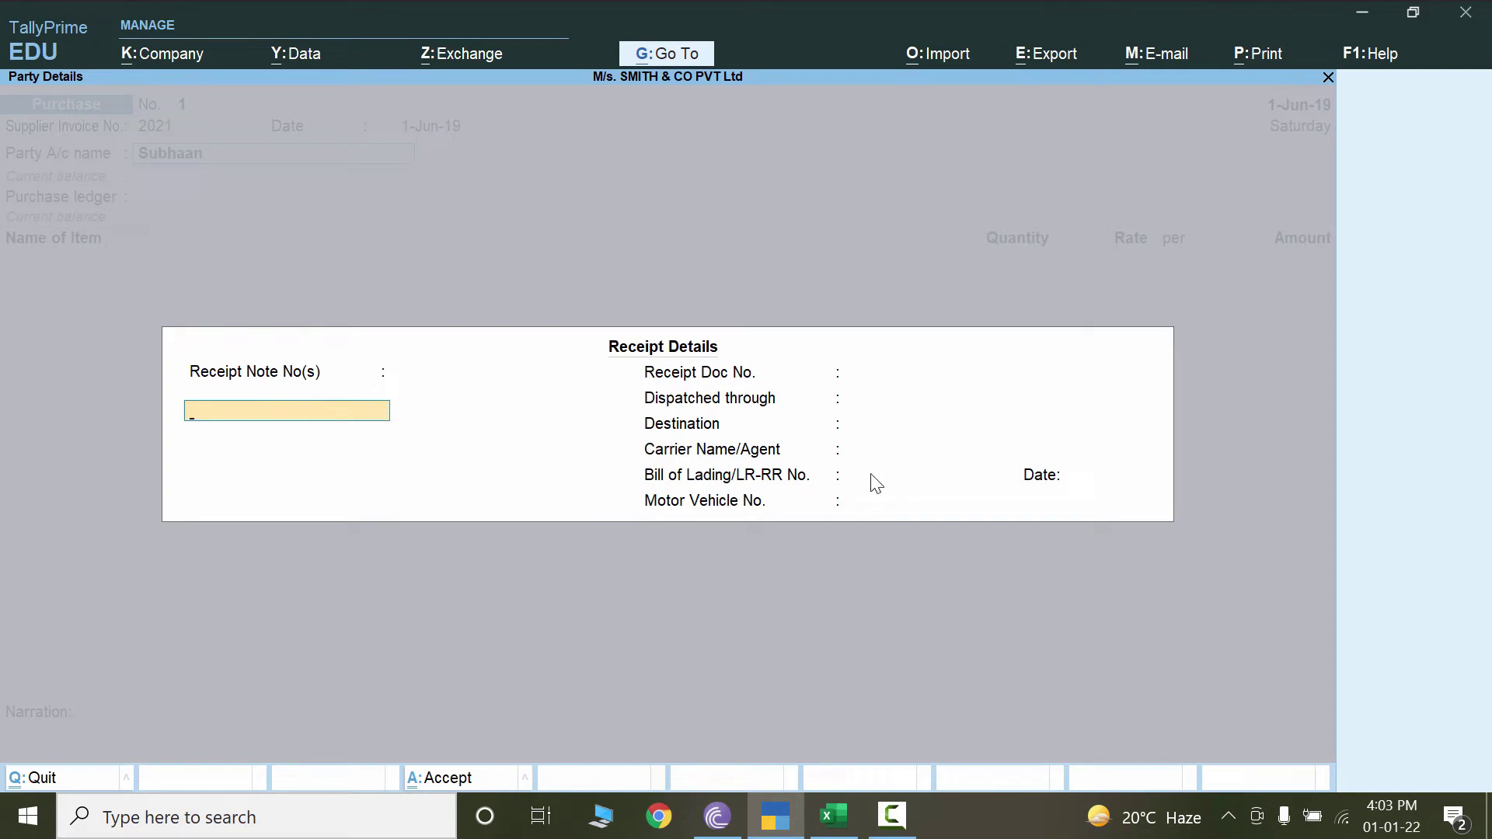
# Accept the blank receipt details and the party details, and confirm the supplier as the purchase voucher's party account.
pyautogui.press('ctrl')
pyautogui.press('Escape')
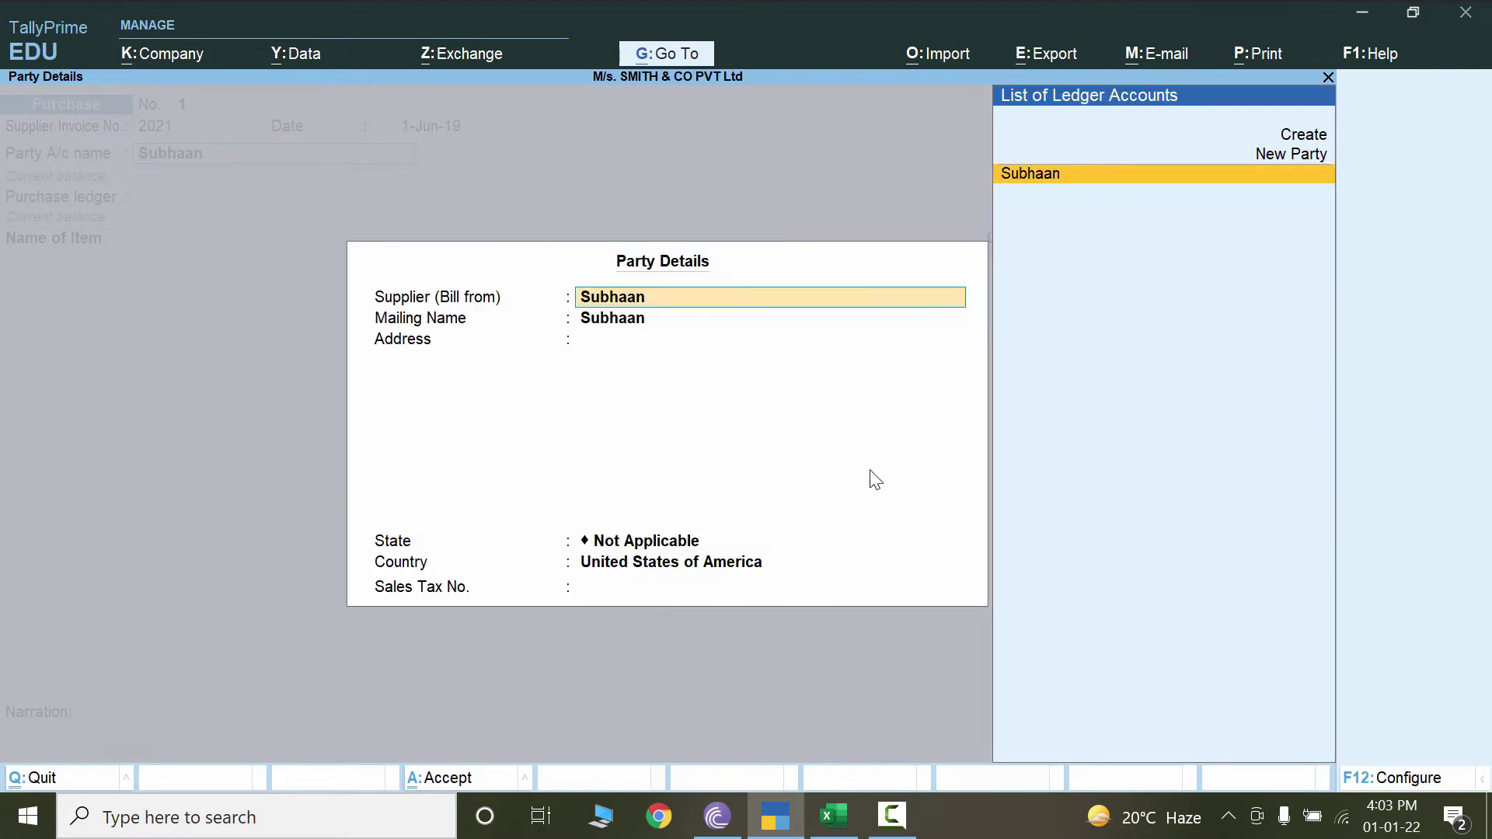
pyautogui.press('ctrl')
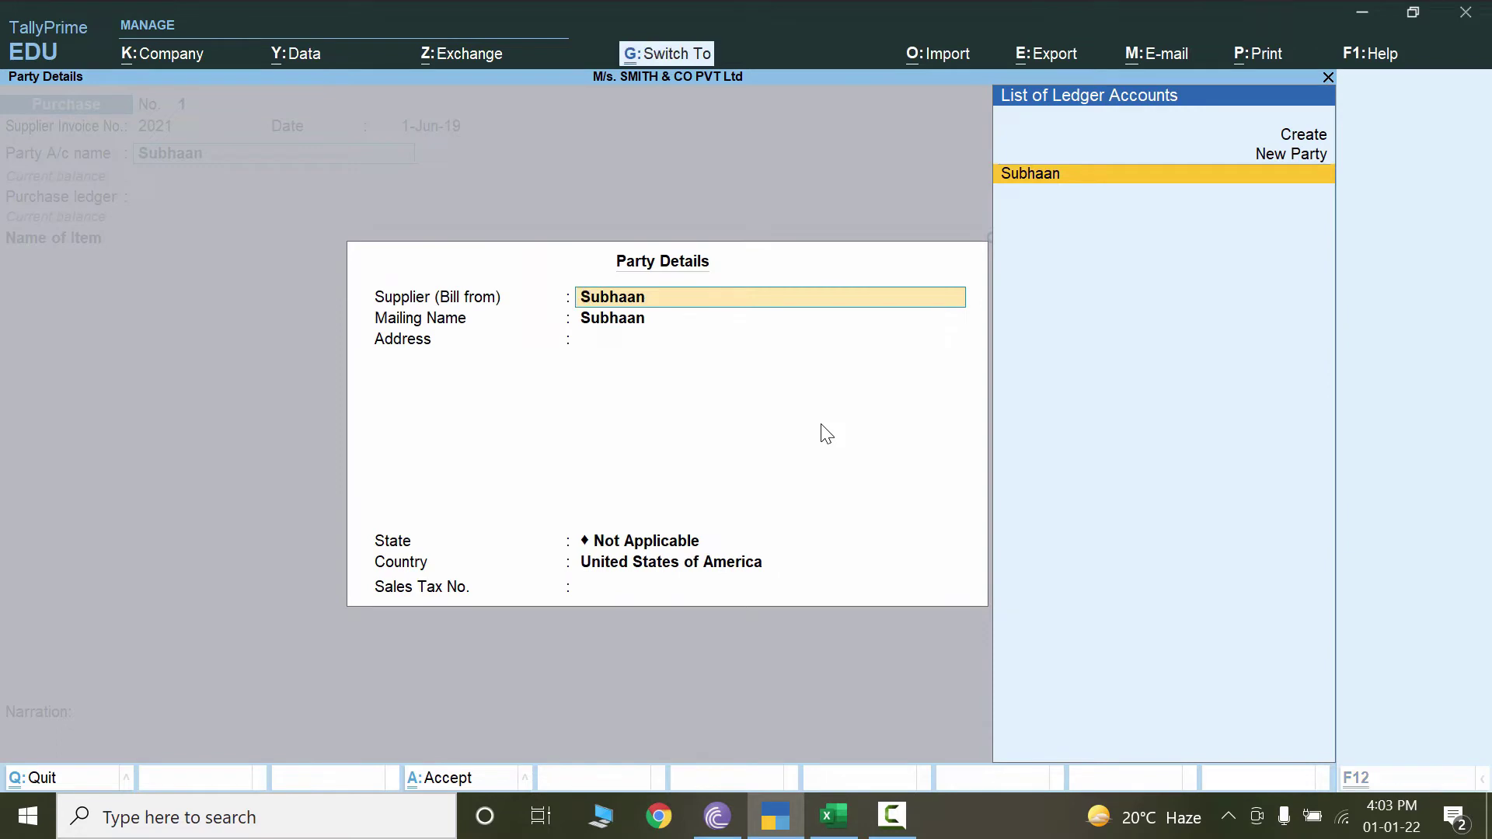
pyautogui.hotkey('ctrl', 'a')
pyautogui.press('BackSpace')
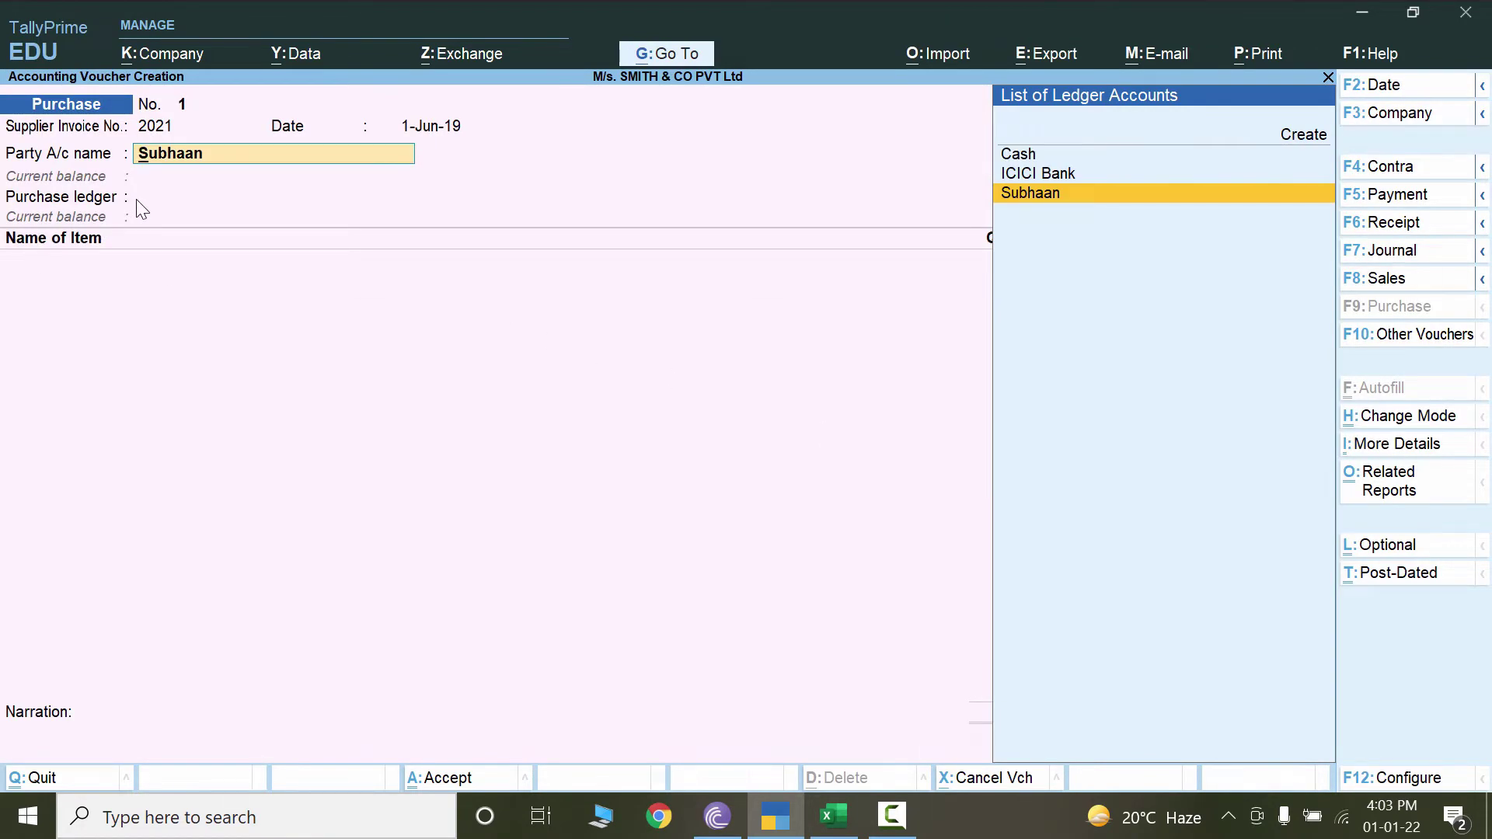
pyautogui.press('Return')
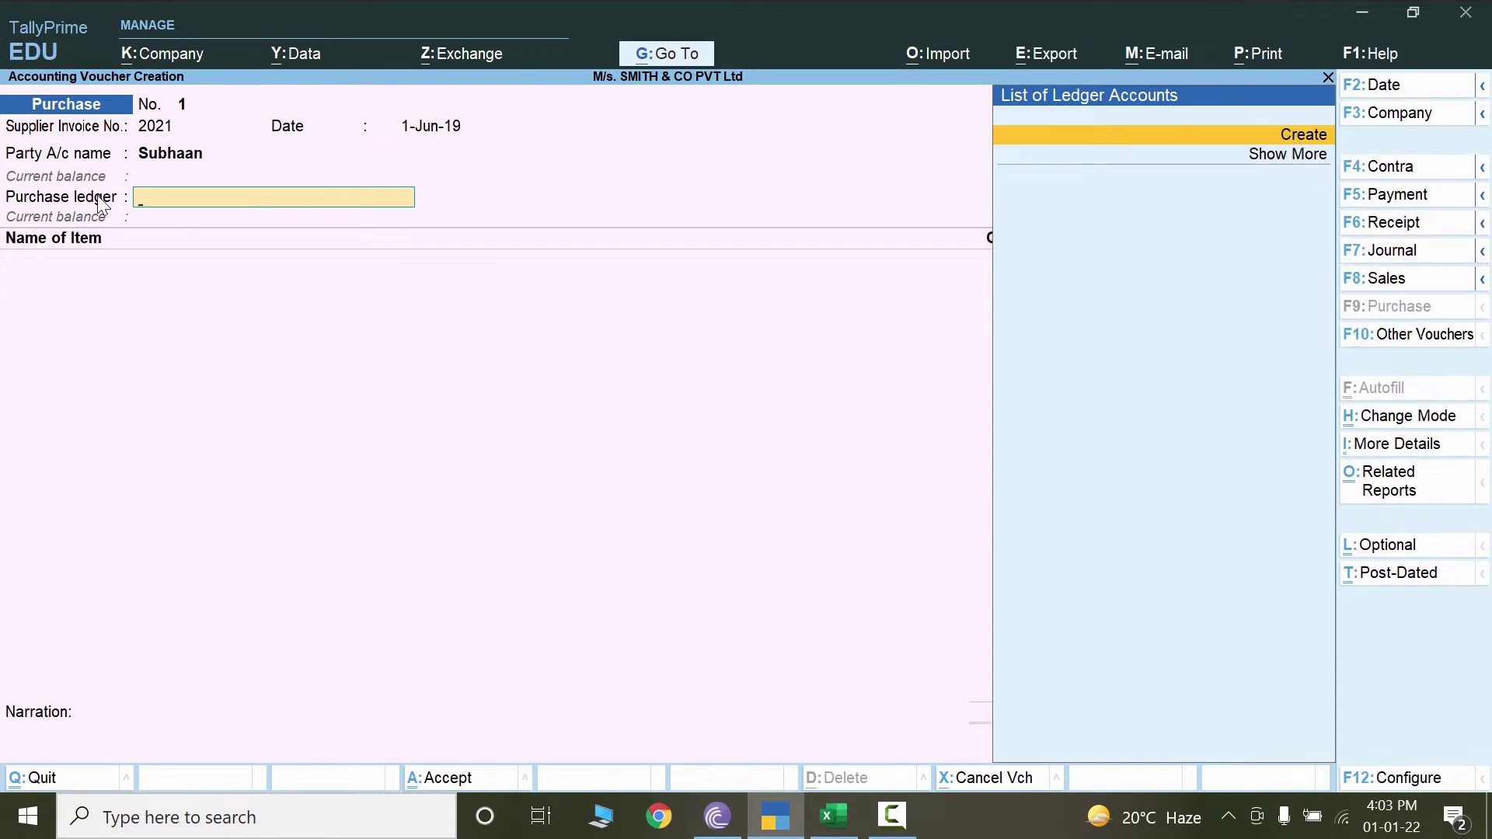
# Create the purchase ledger "Purchases" under Purchase Accounts, with ledger type and rounding method Not Applicable, and save it.
pyautogui.click(1308, 141)
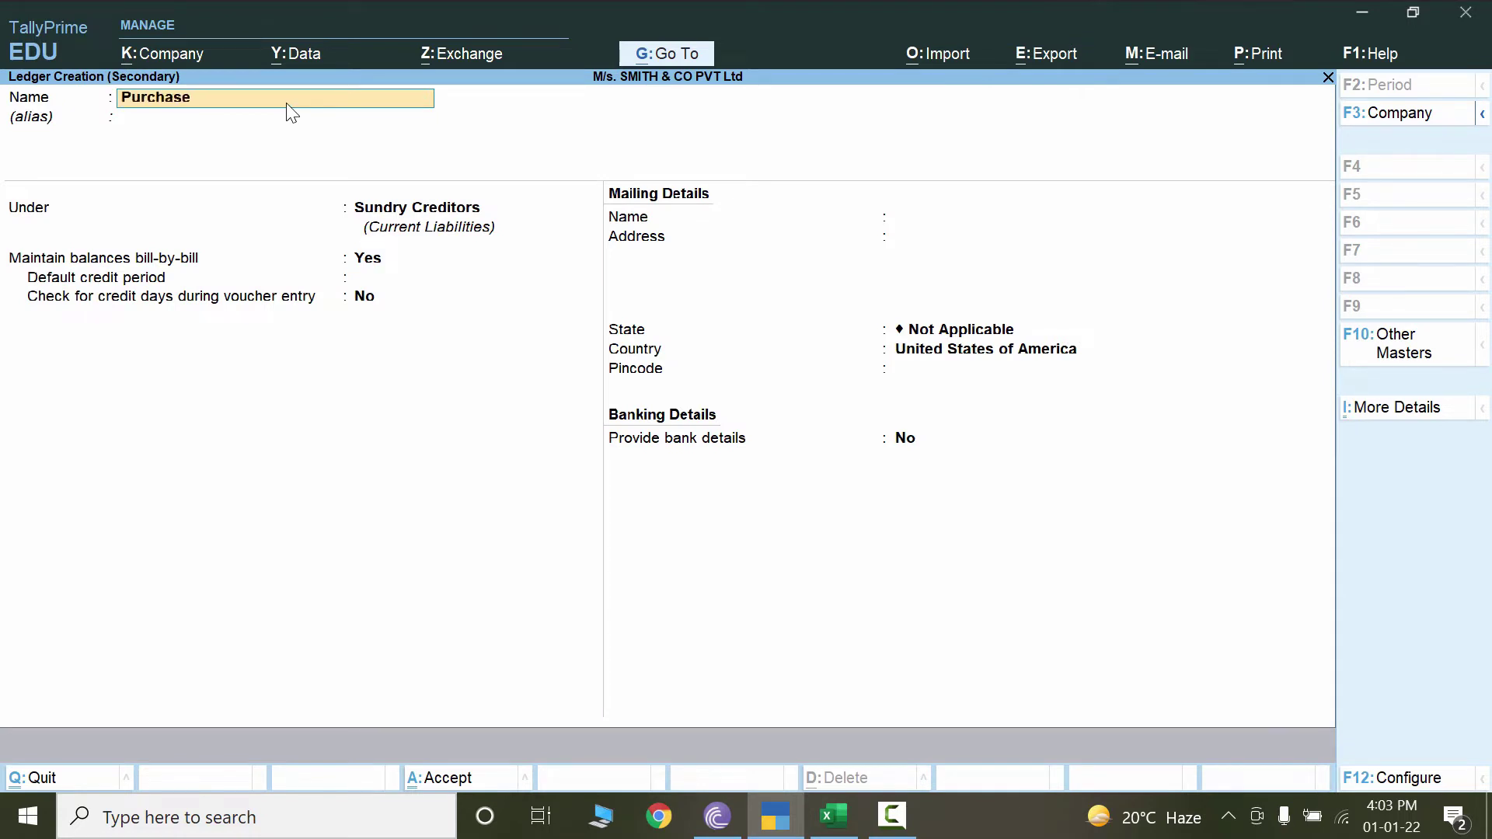
pyautogui.press('Return')
pyautogui.press('Return')
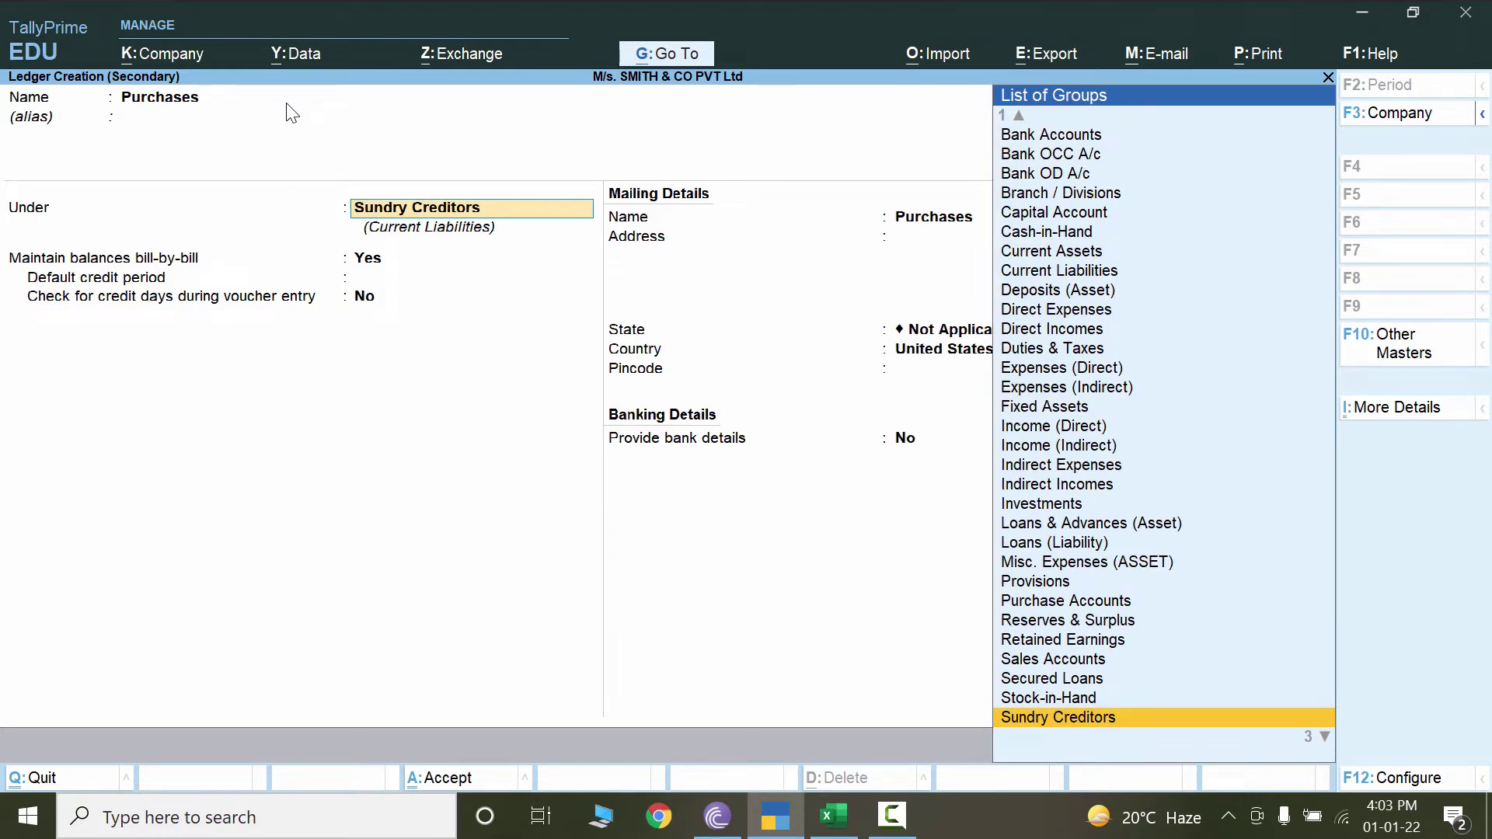
pyautogui.write('Pu')
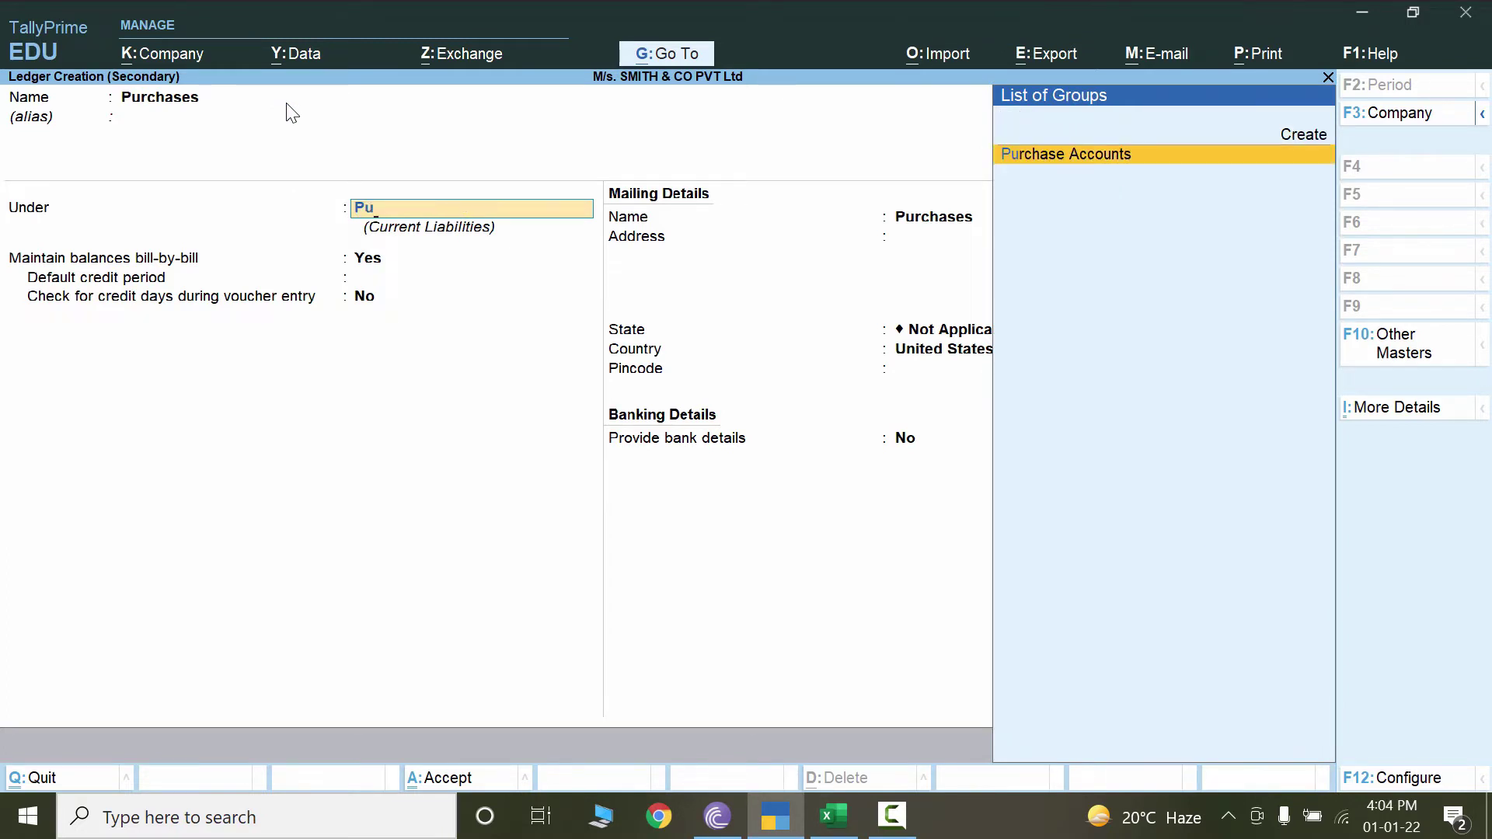
pyautogui.press('Return')
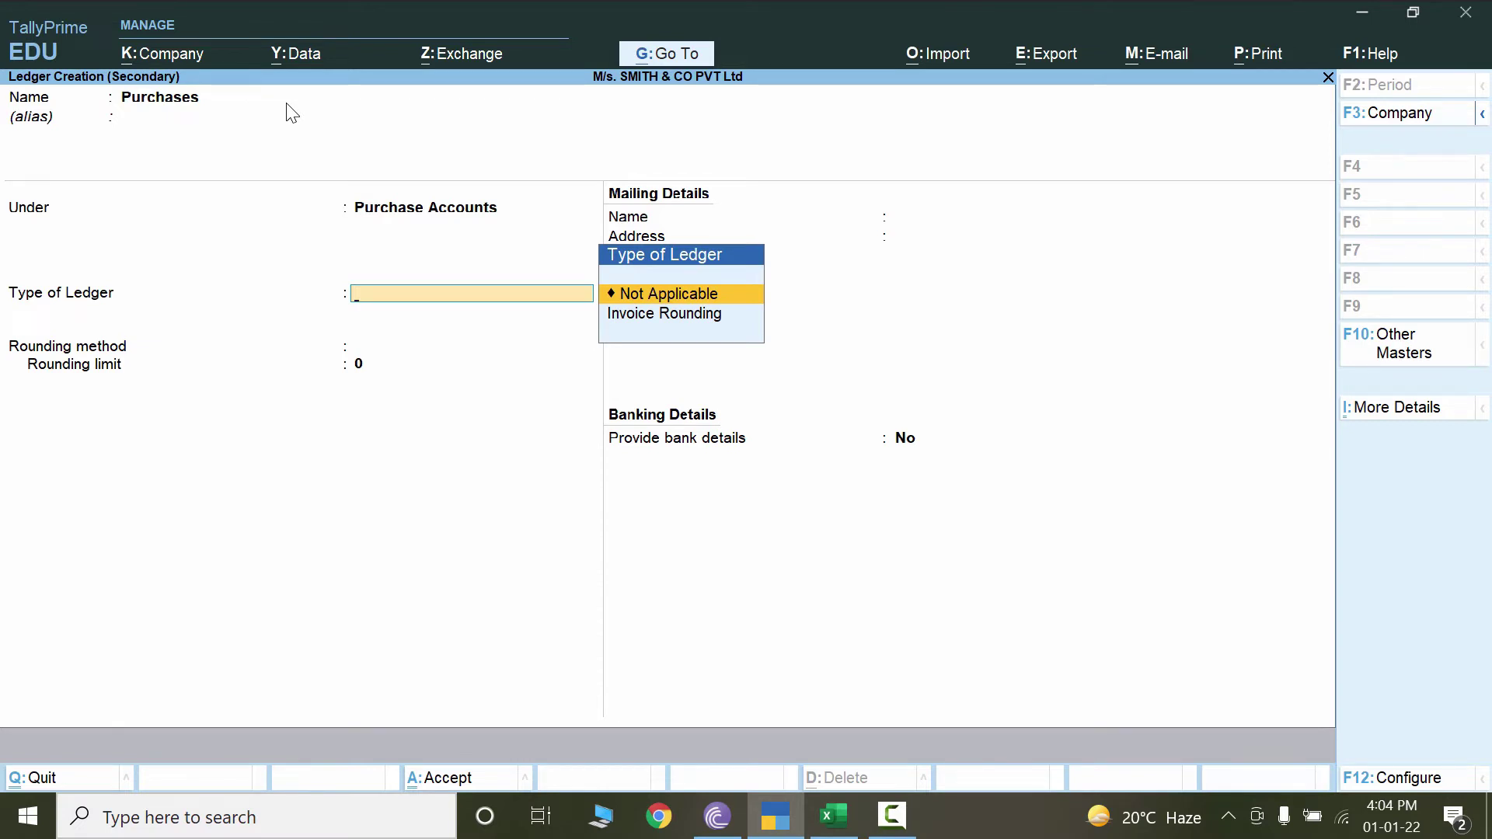
pyautogui.press('Return')
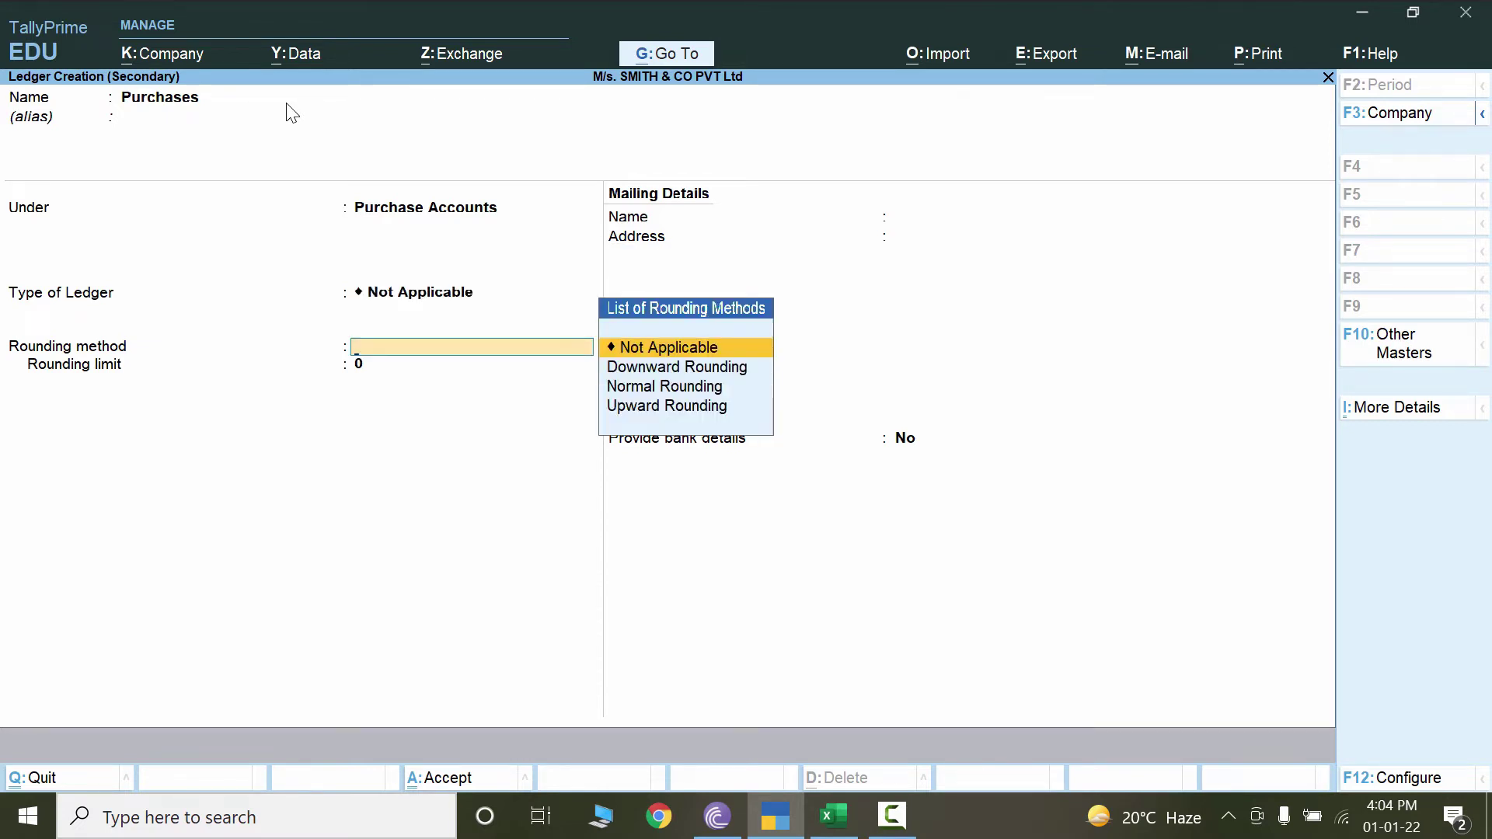
pyautogui.press('Return')
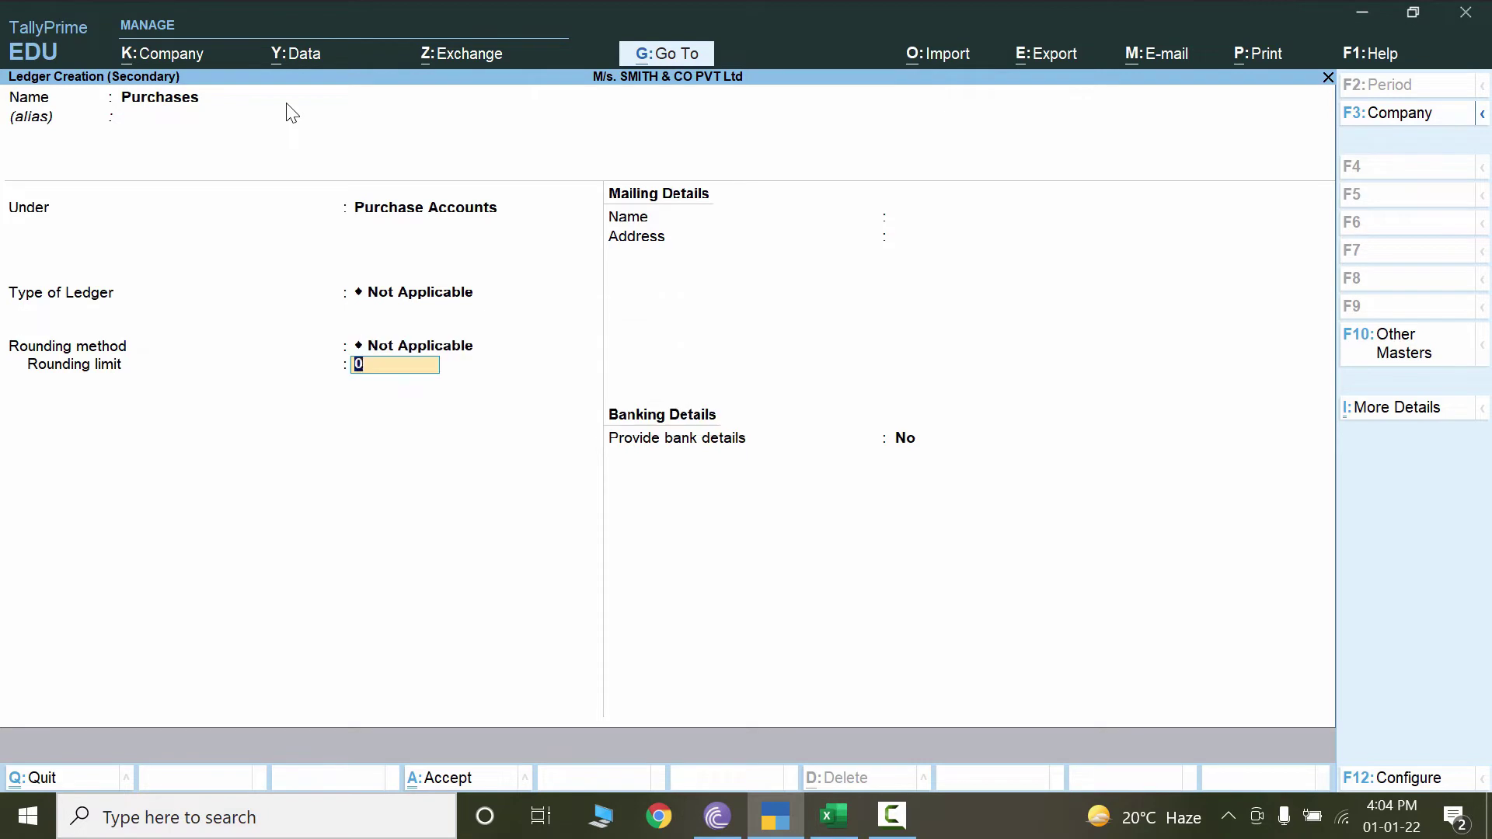
pyautogui.press('ctrl')
pyautogui.hotkey('ctrl', 'a')
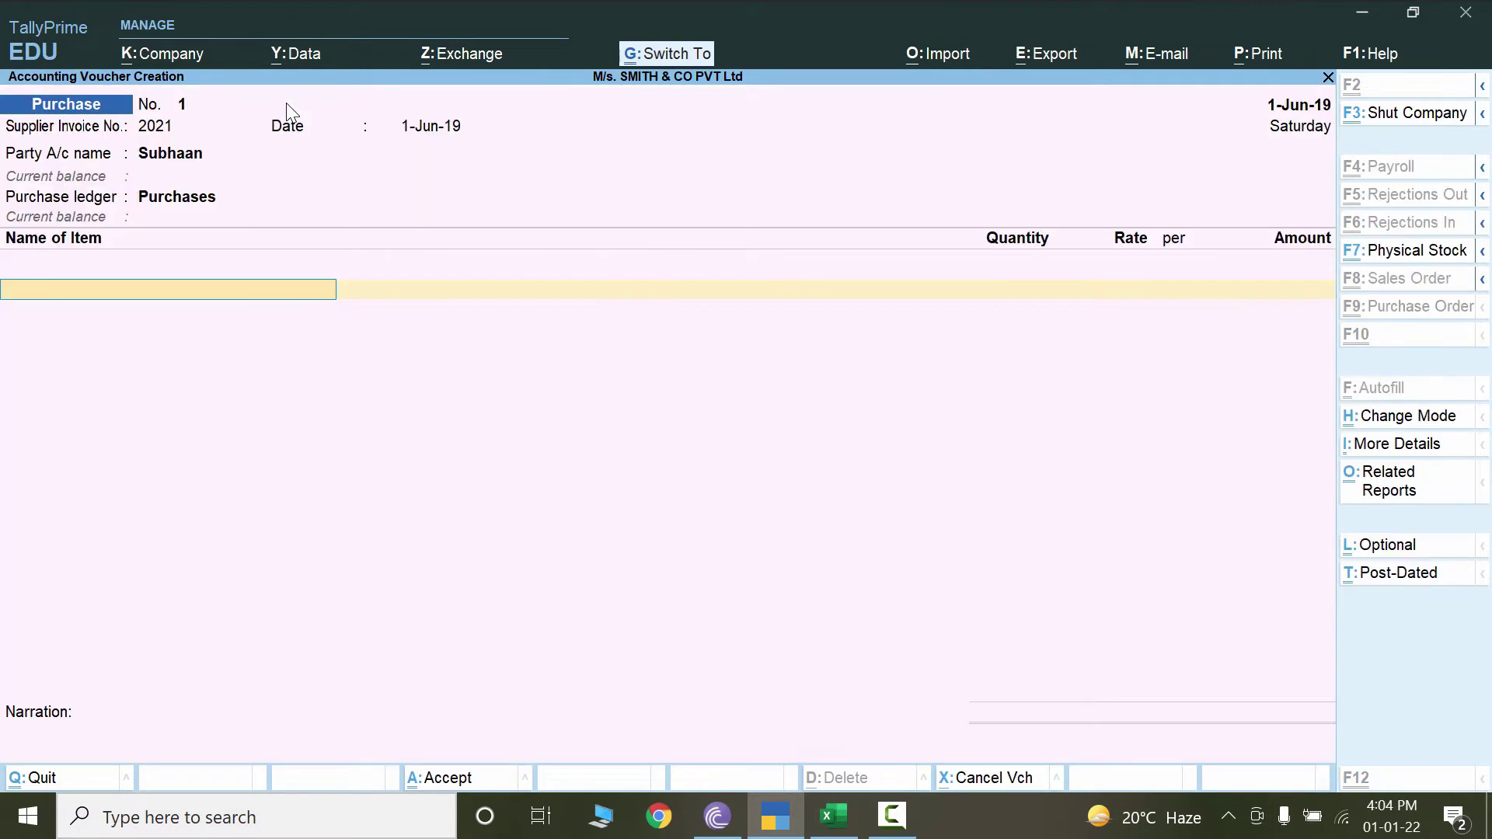
# Consult the June 01 entry in the Excel assignment, and change the TallyPrime purchase voucher's mode to Accounting Invoice.
pyautogui.click(831, 814)
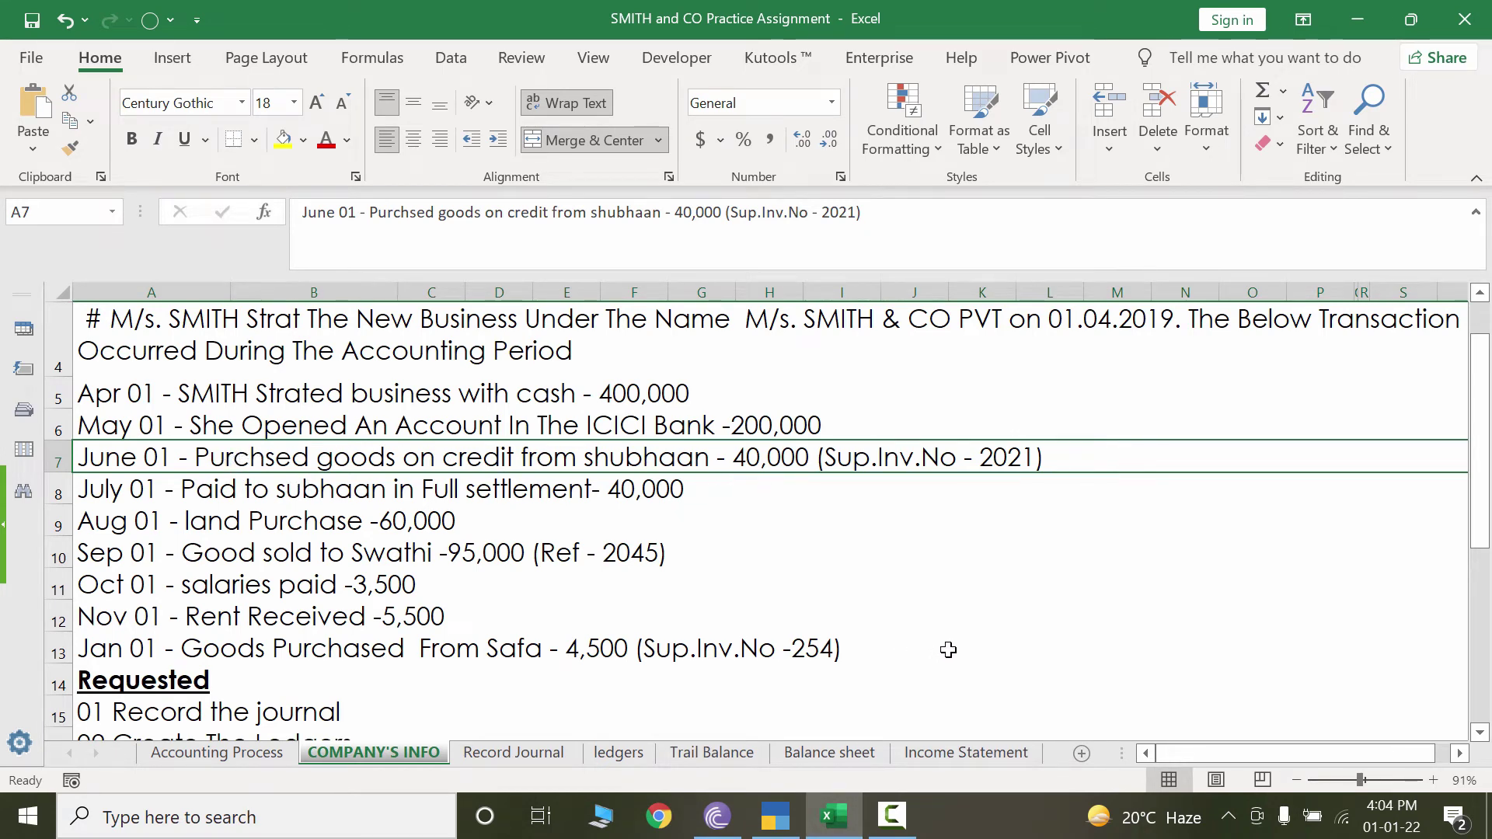
pyautogui.click(773, 828)
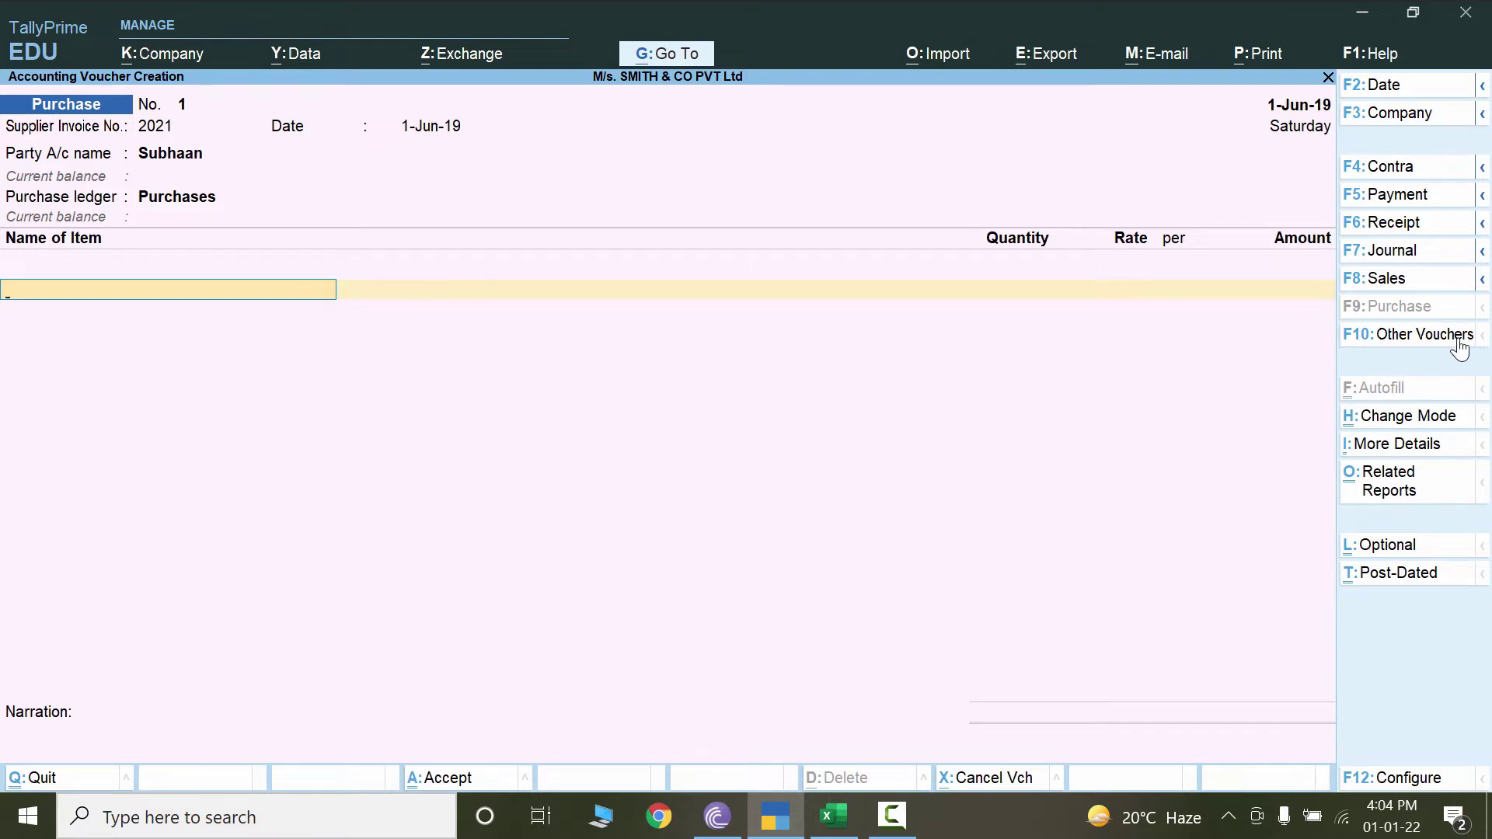
pyautogui.click(1408, 417)
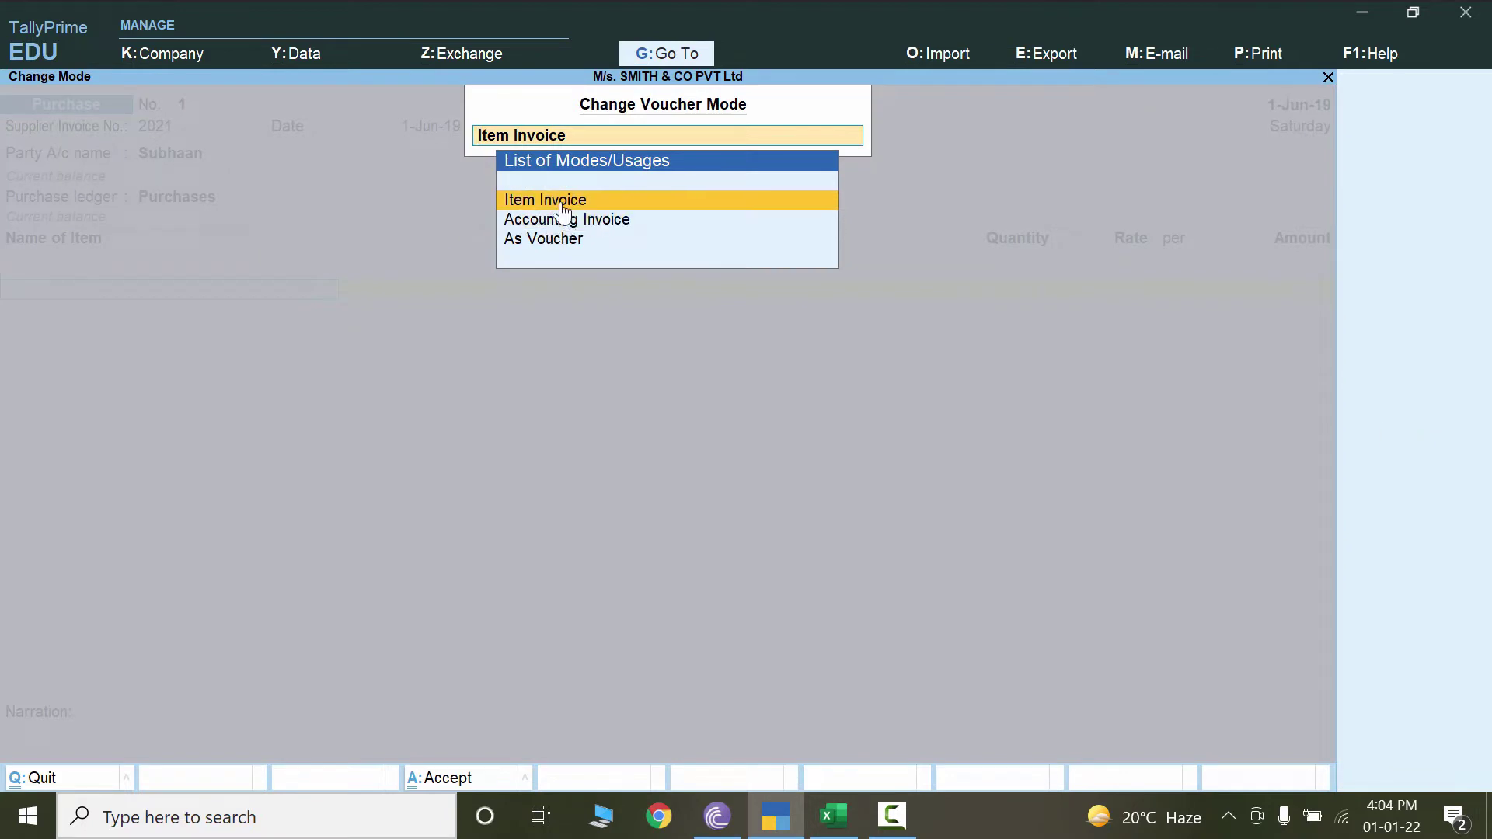
pyautogui.click(628, 219)
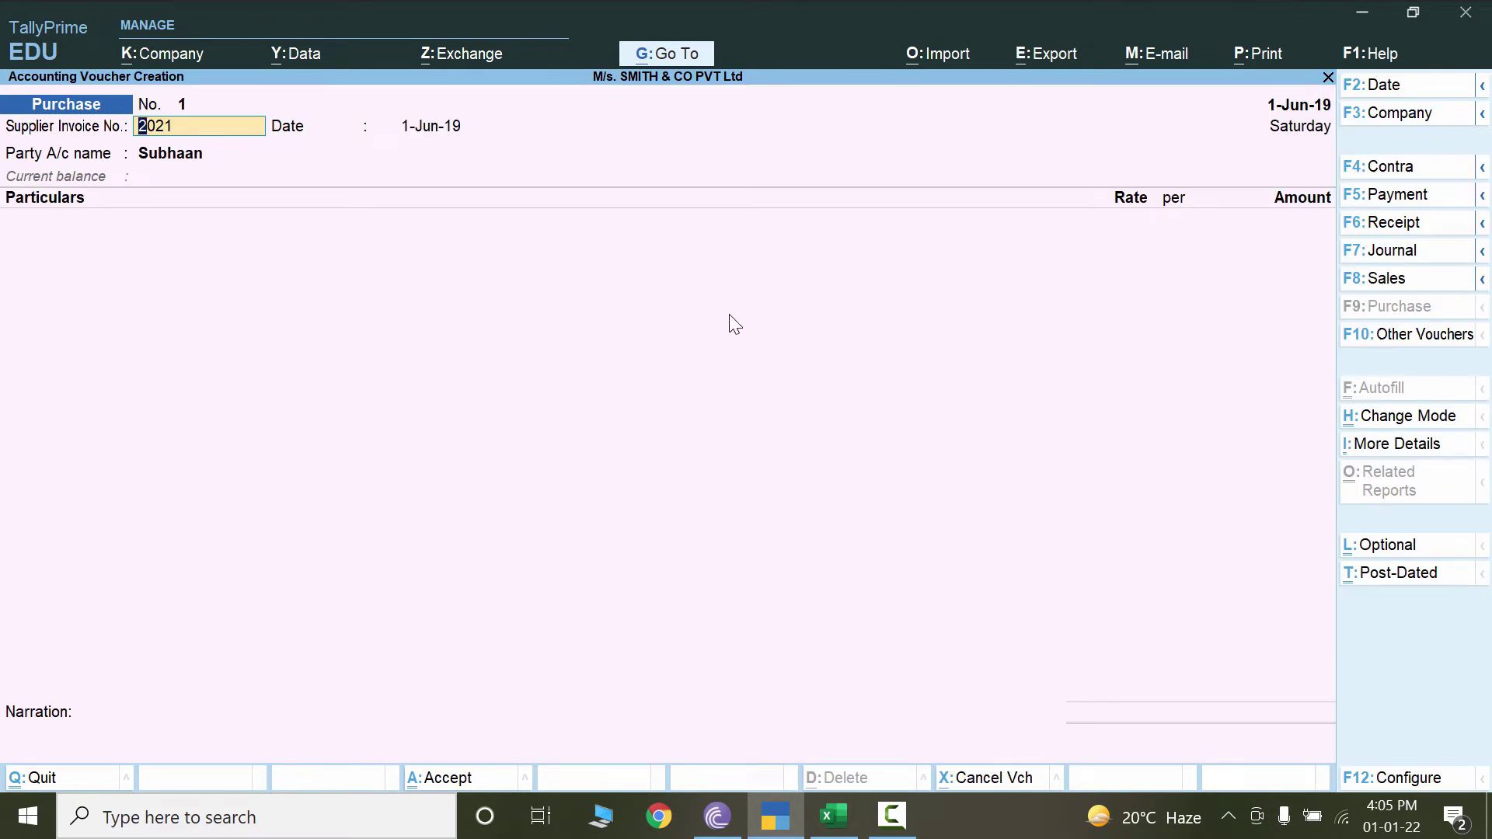
# Keep the invoice number, date and supplier in the purchase voucher, and accept its receipt and party details as they are.
pyautogui.press('Return')
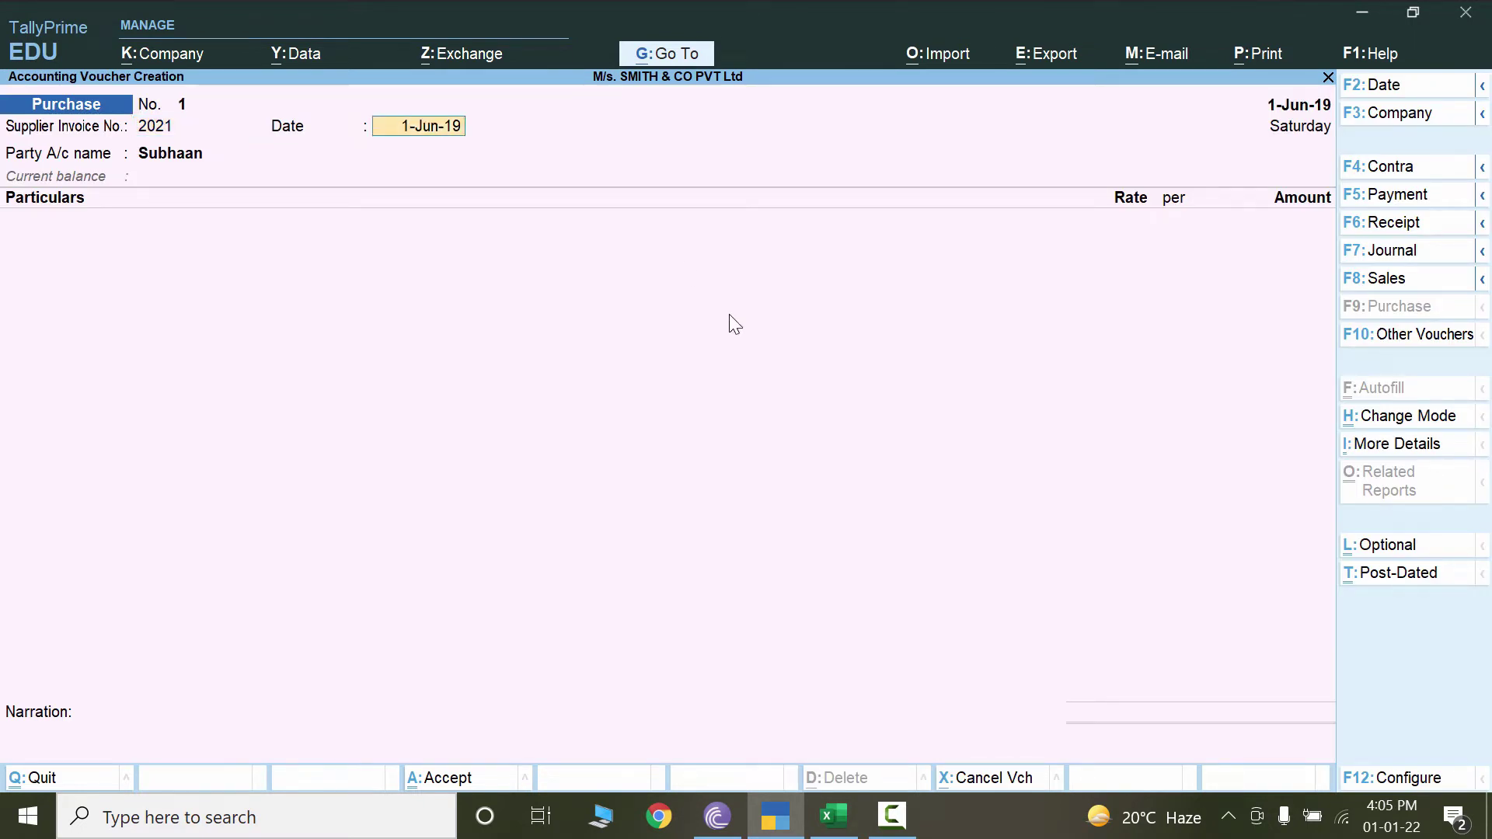
pyautogui.press('Return')
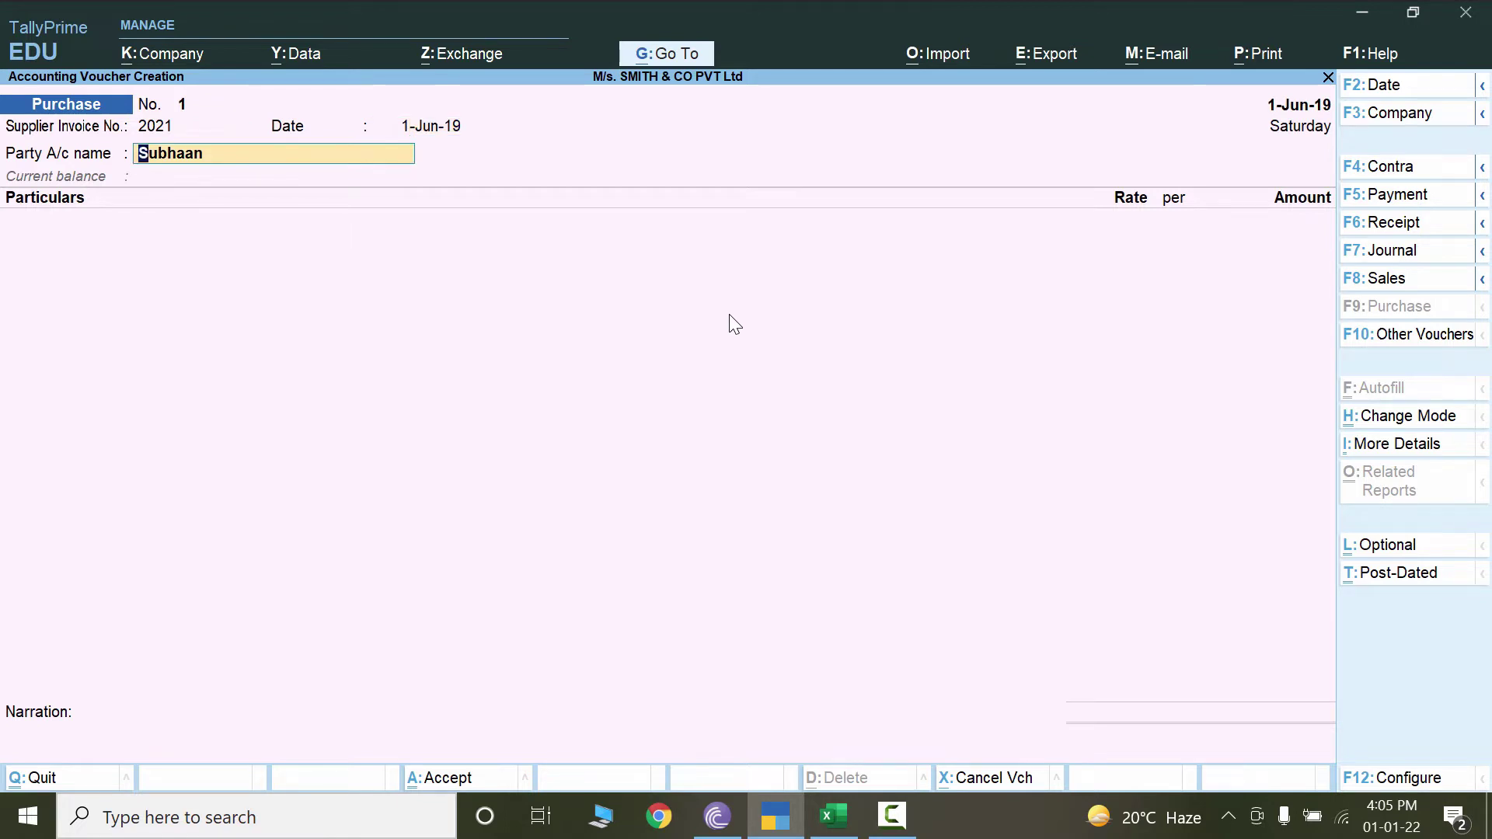
pyautogui.press('Return')
pyautogui.press('Return')
pyautogui.press('Return')
pyautogui.press('Return')
pyautogui.press('Return')
pyautogui.press('Return')
pyautogui.press('Return')
pyautogui.press('Return')
pyautogui.press('Return')
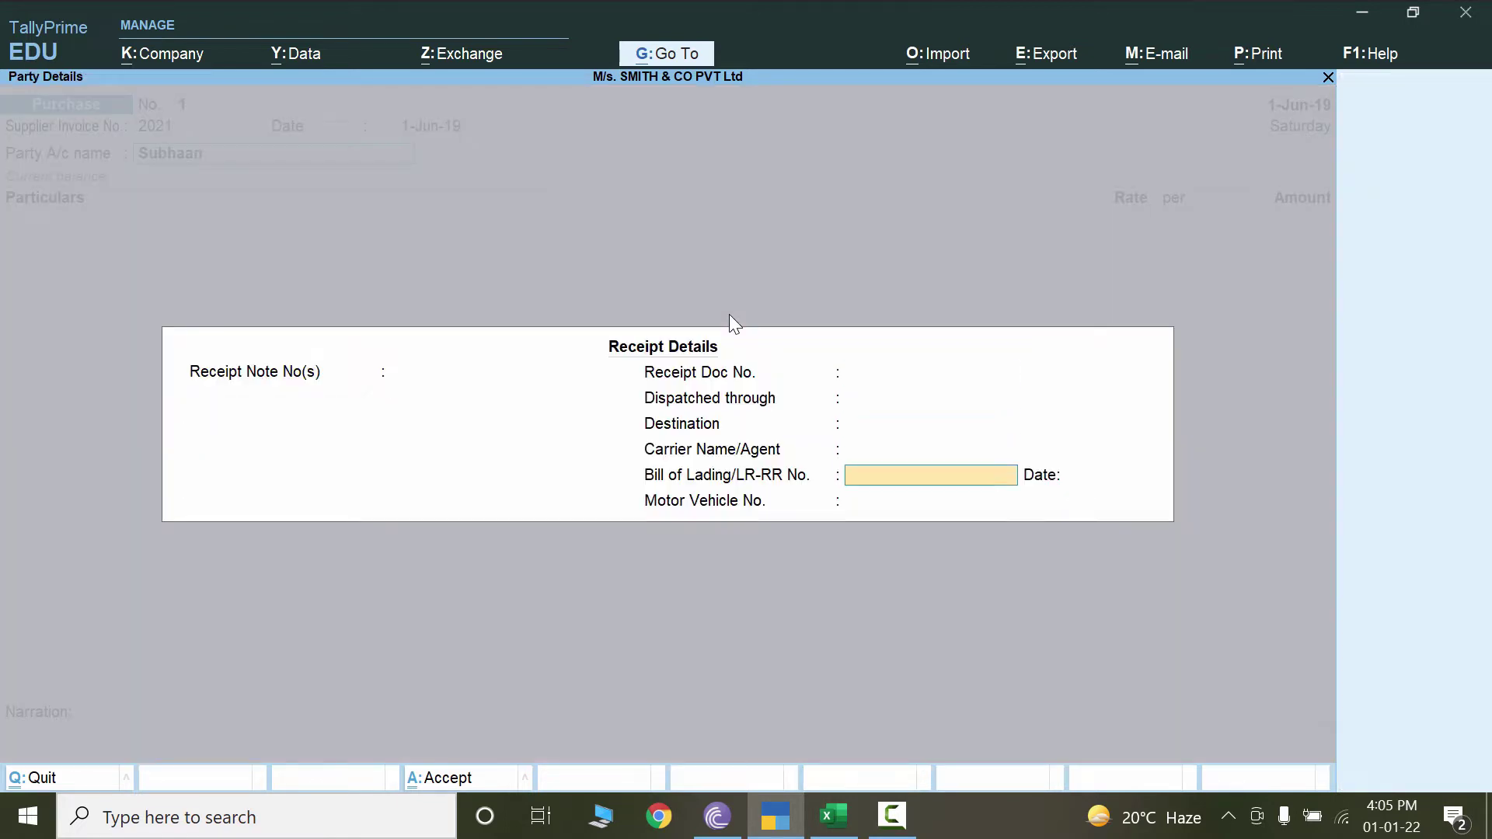
pyautogui.press('Return')
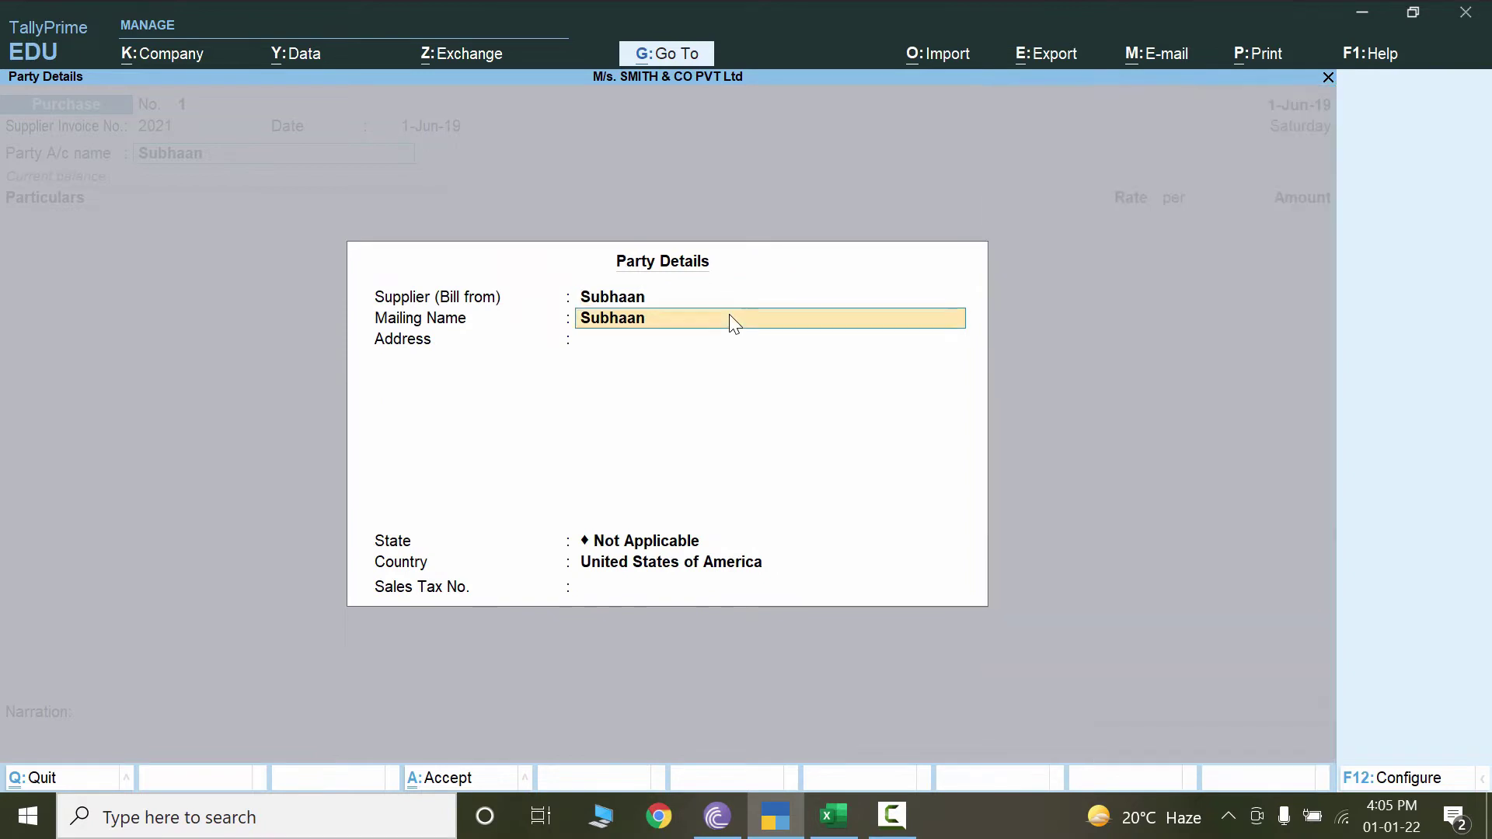
pyautogui.press('Return')
pyautogui.press('Return')
pyautogui.press('Return')
pyautogui.press('Return')
pyautogui.press('Return')
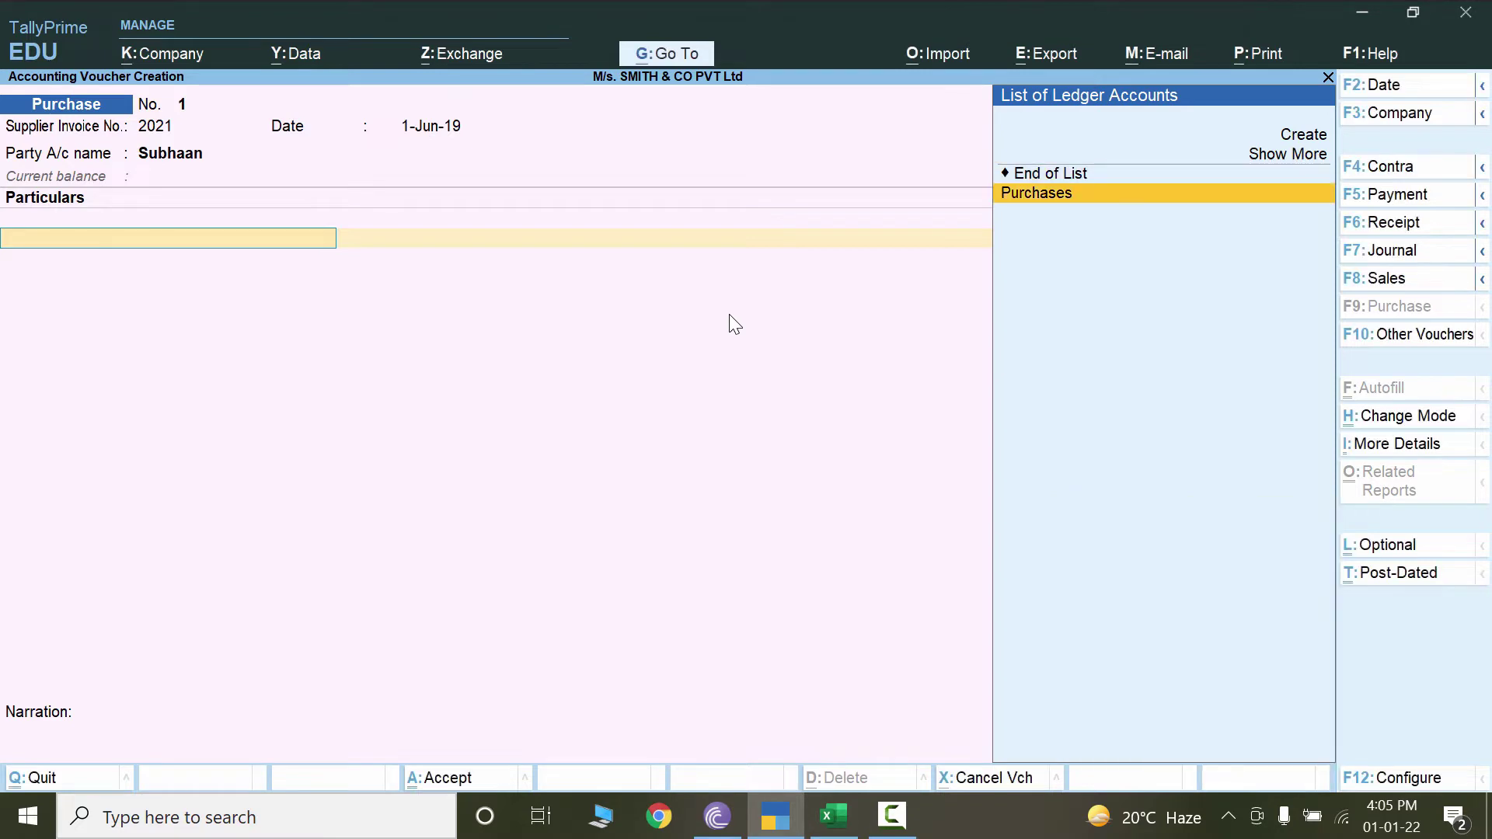
# Add the Purchases ledger to the voucher's particulars with an amount of 40,000.
pyautogui.press('Return')
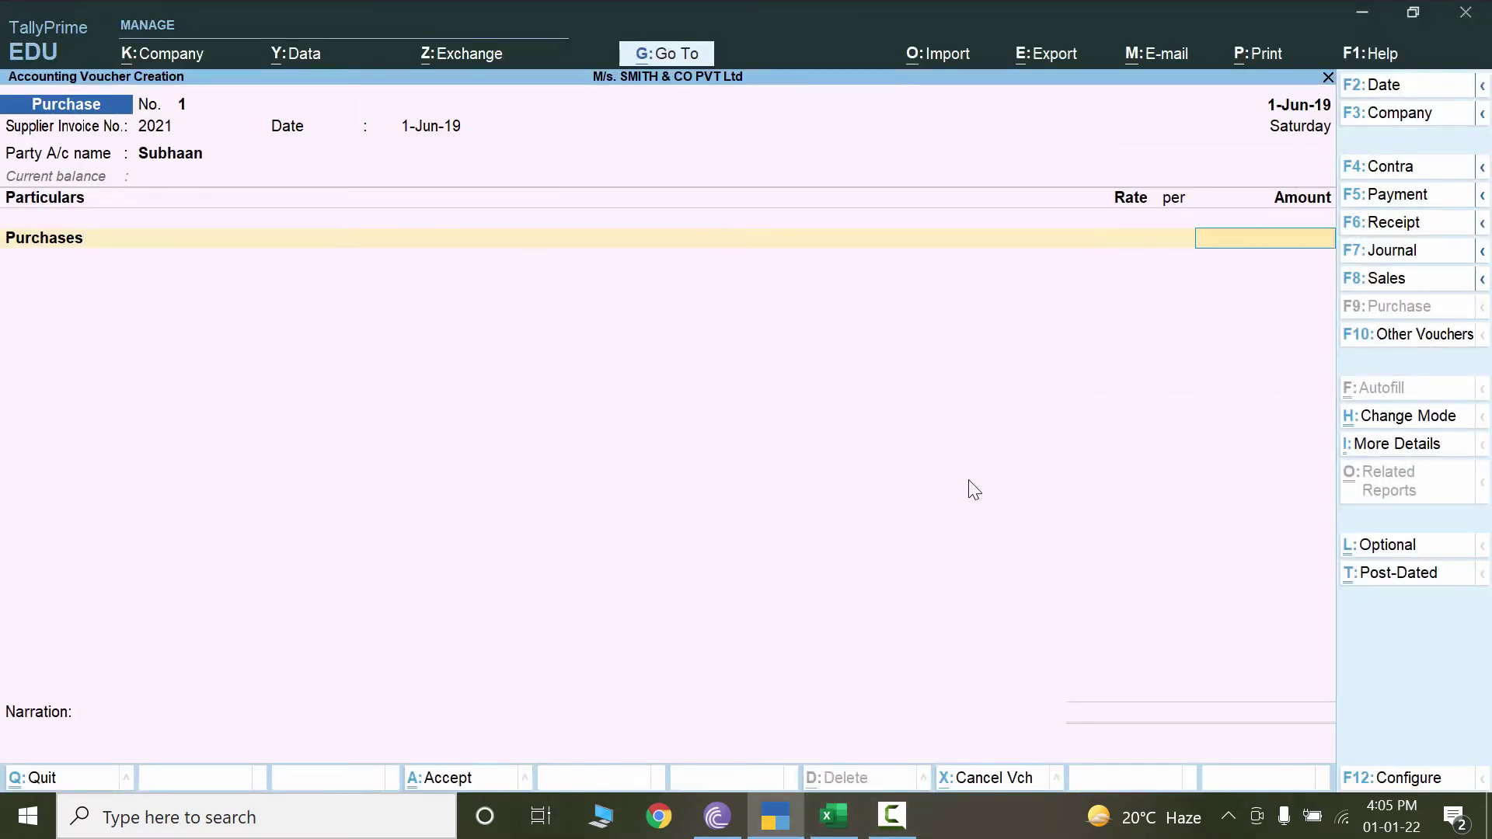
pyautogui.write('40,000')
pyautogui.press('Return')
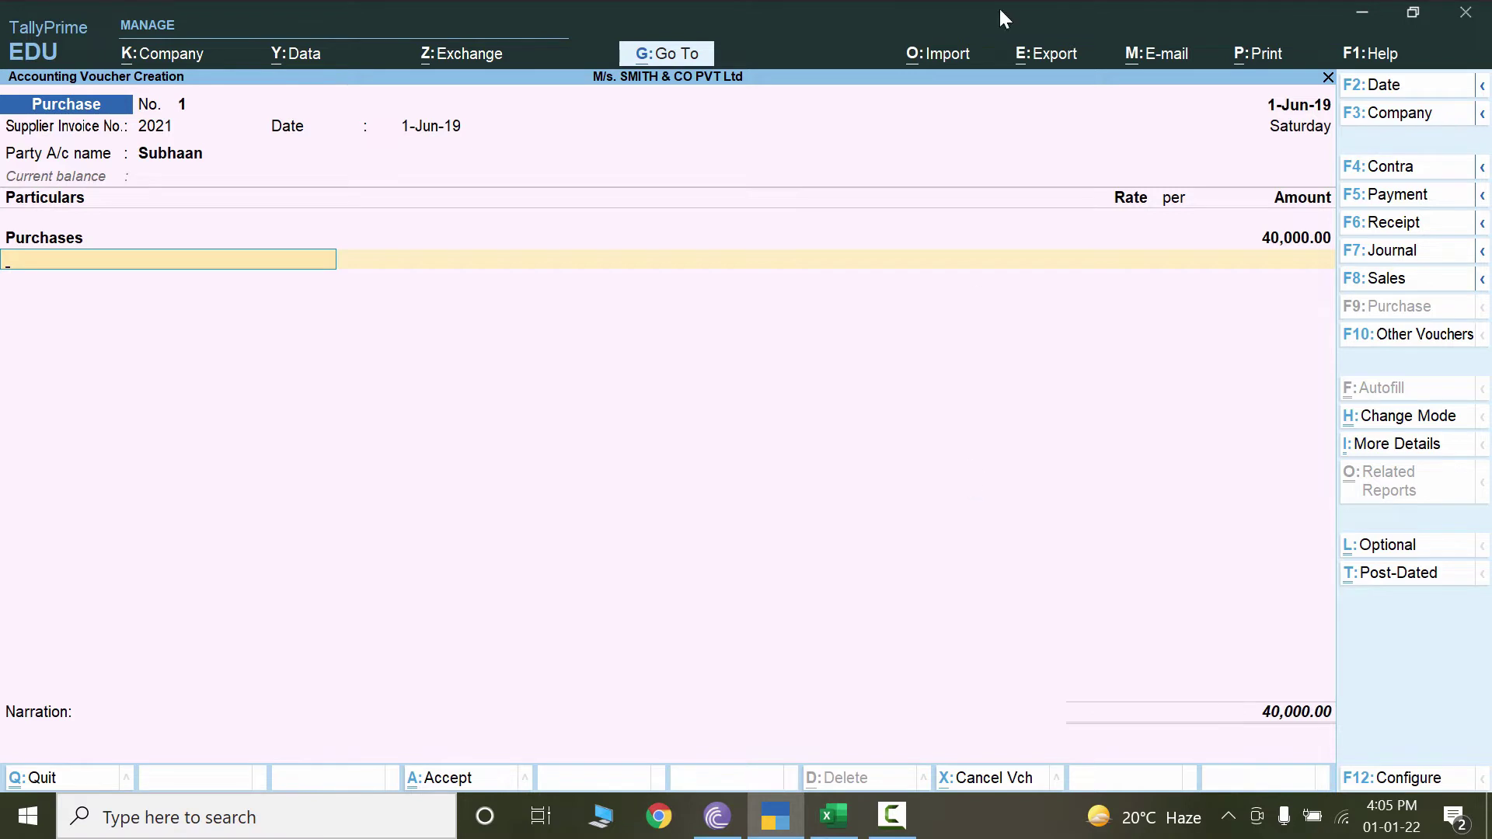
# Change the purchase voucher's mode to As Voucher to show its debit and credit entries.
pyautogui.click(1424, 418)
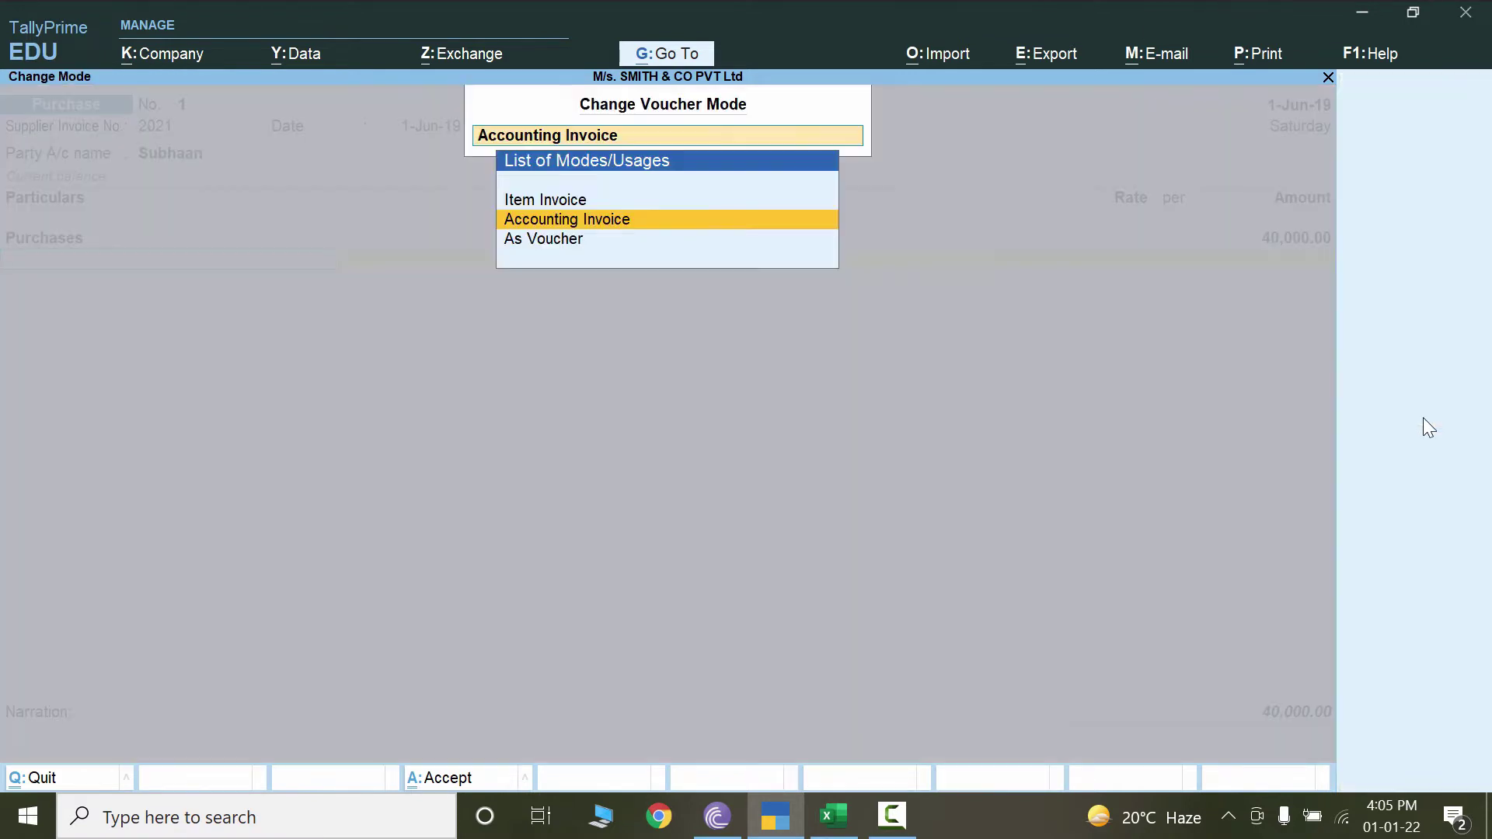
pyautogui.click(539, 242)
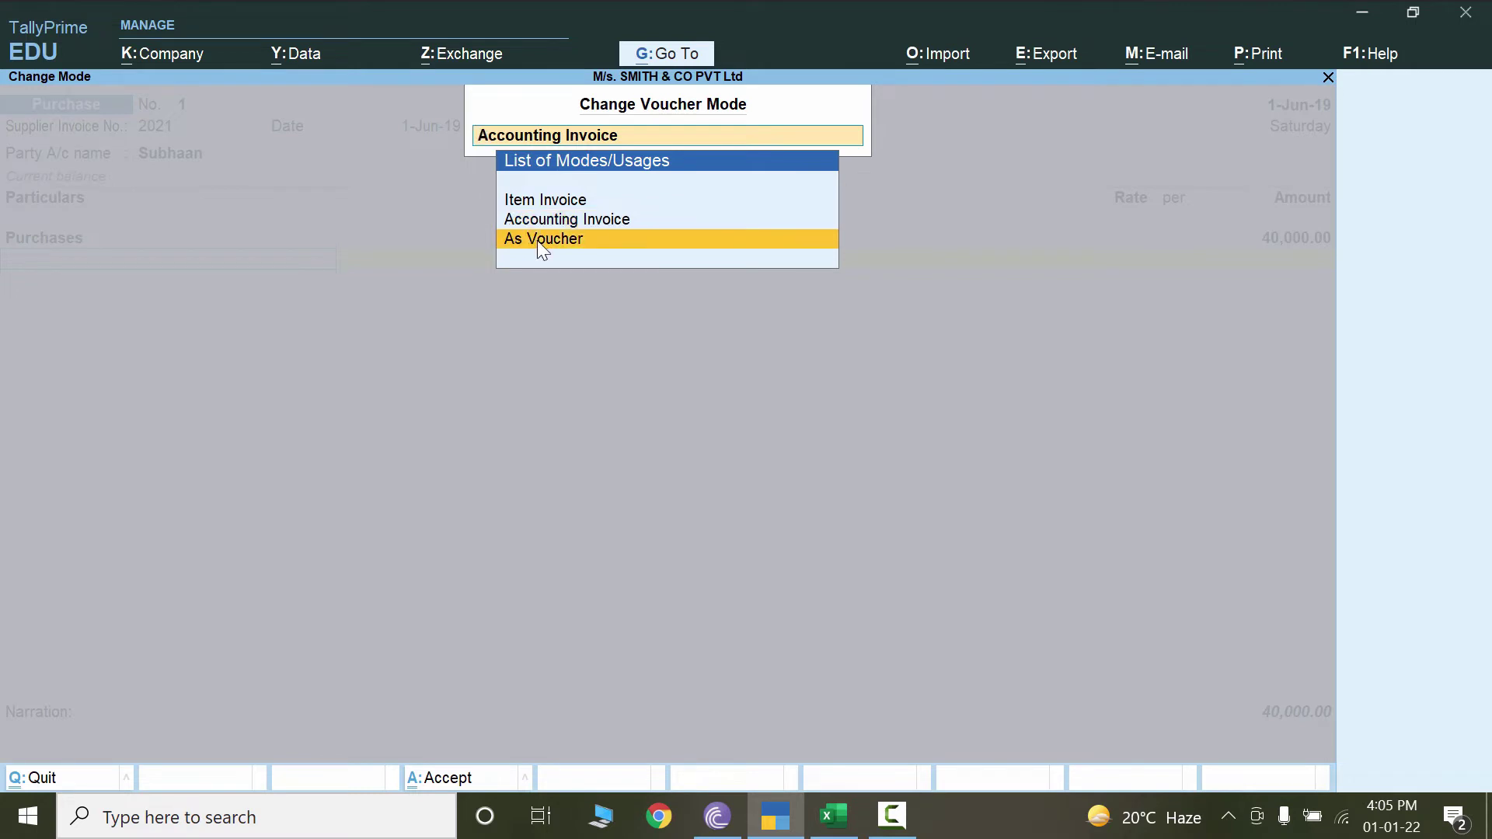
pyautogui.click(544, 242)
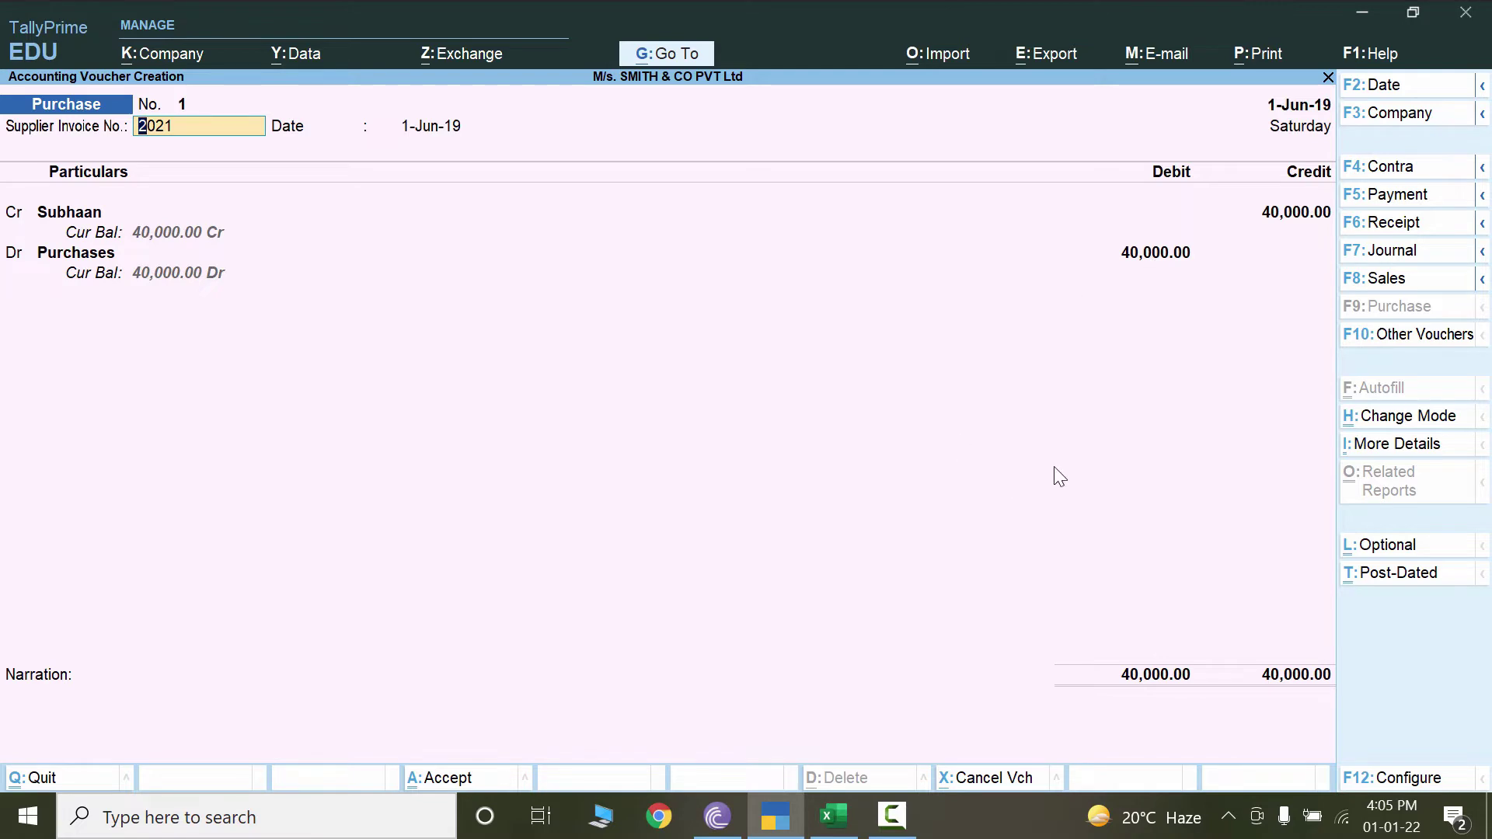
# Compare the purchase voucher with the June 01 entry in the Excel assignment, and keep the voucher's mode as As Voucher.
pyautogui.click(833, 825)
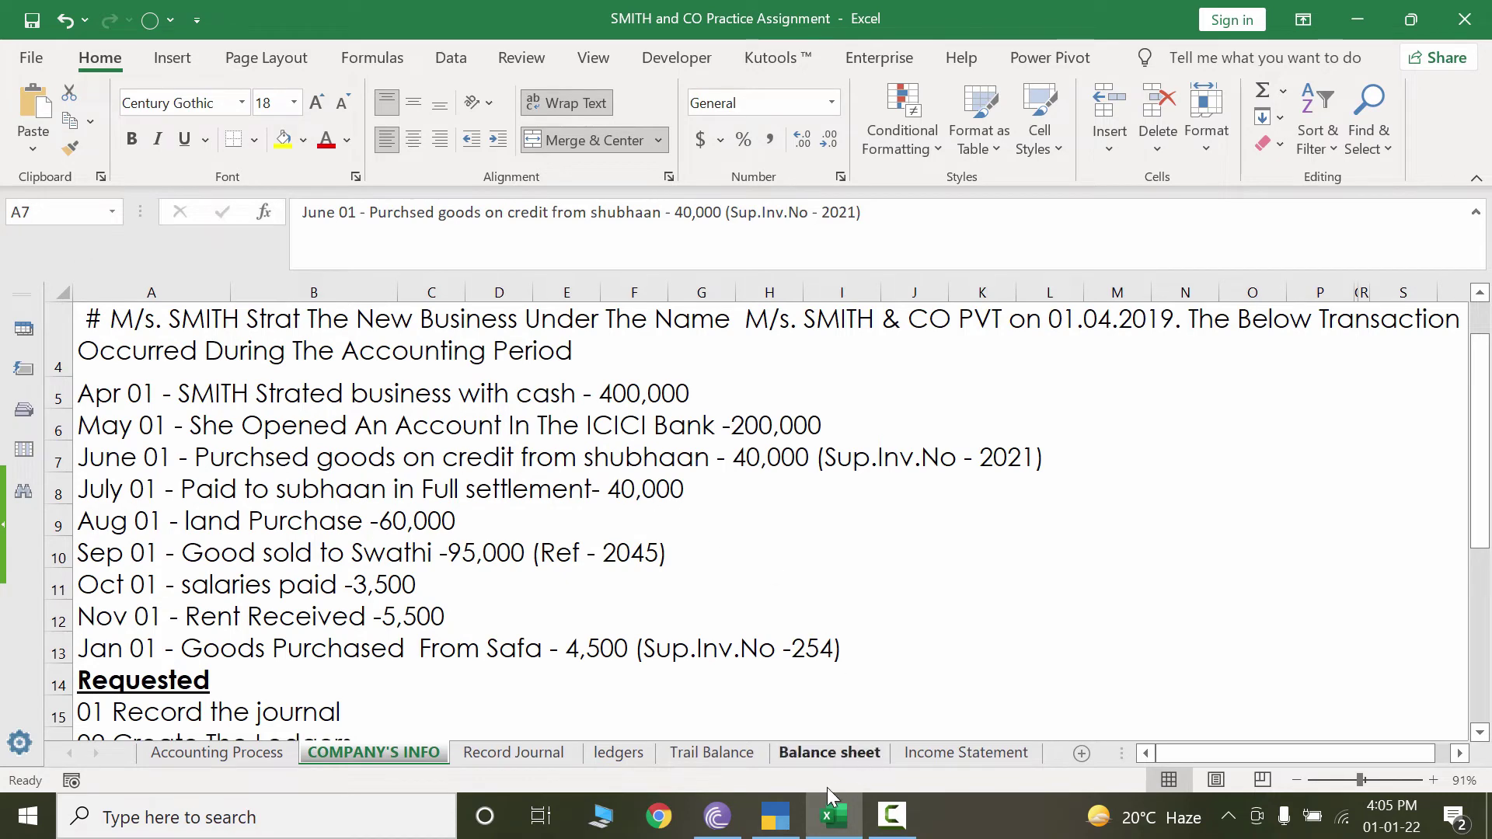
pyautogui.click(791, 820)
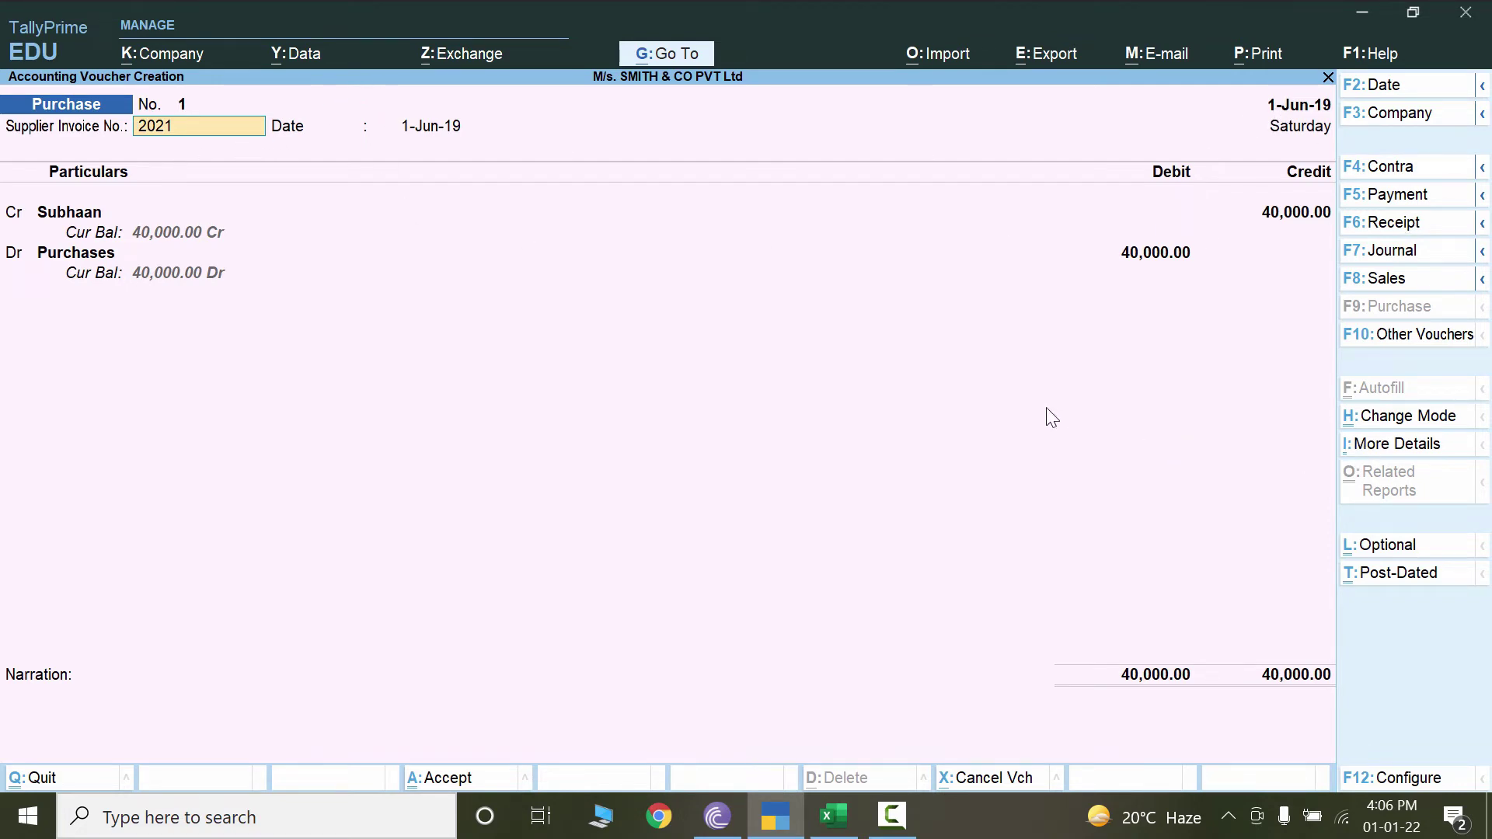
pyautogui.click(1402, 423)
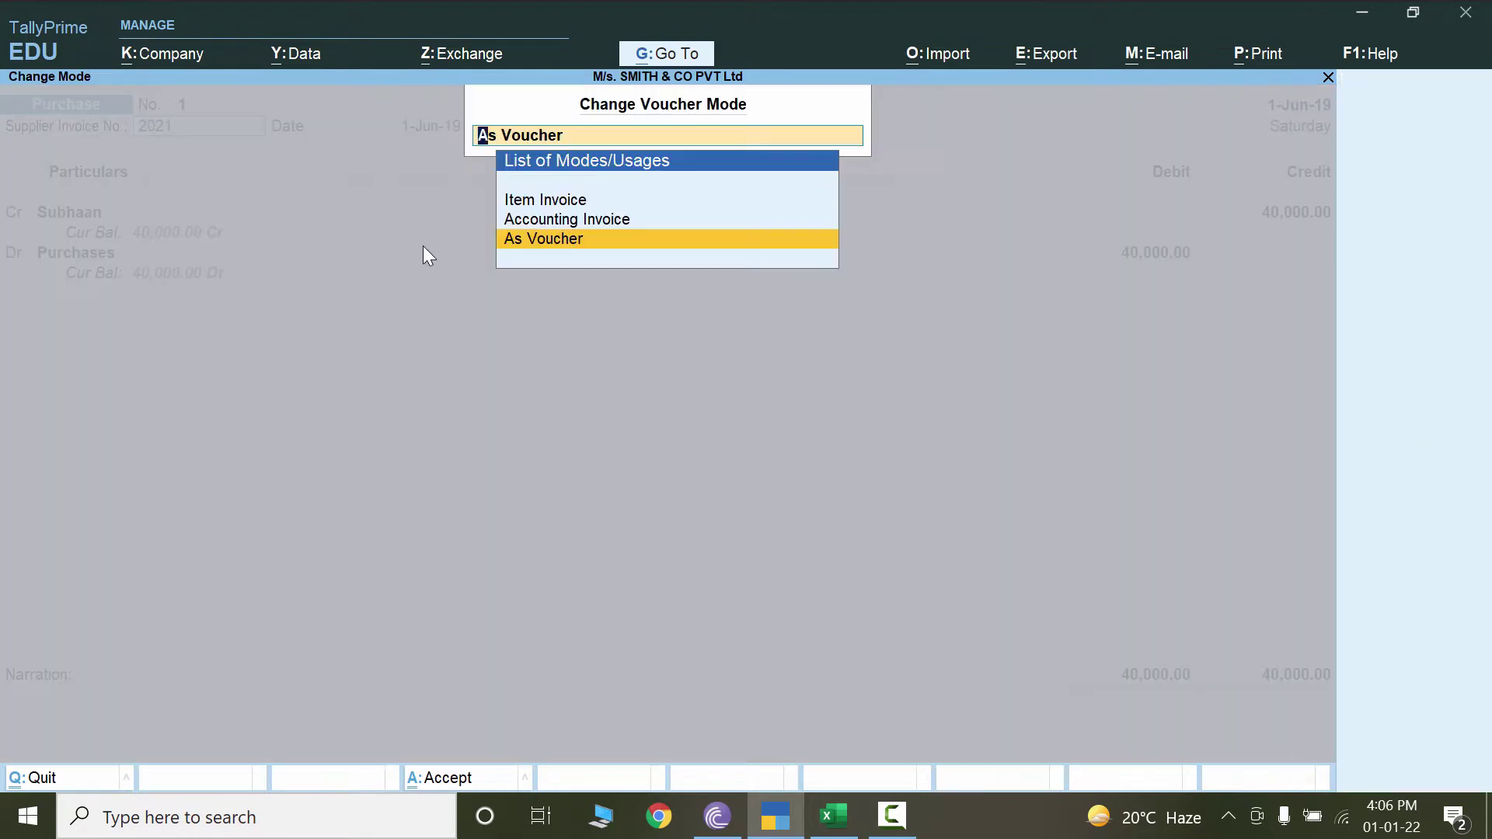
pyautogui.click(608, 244)
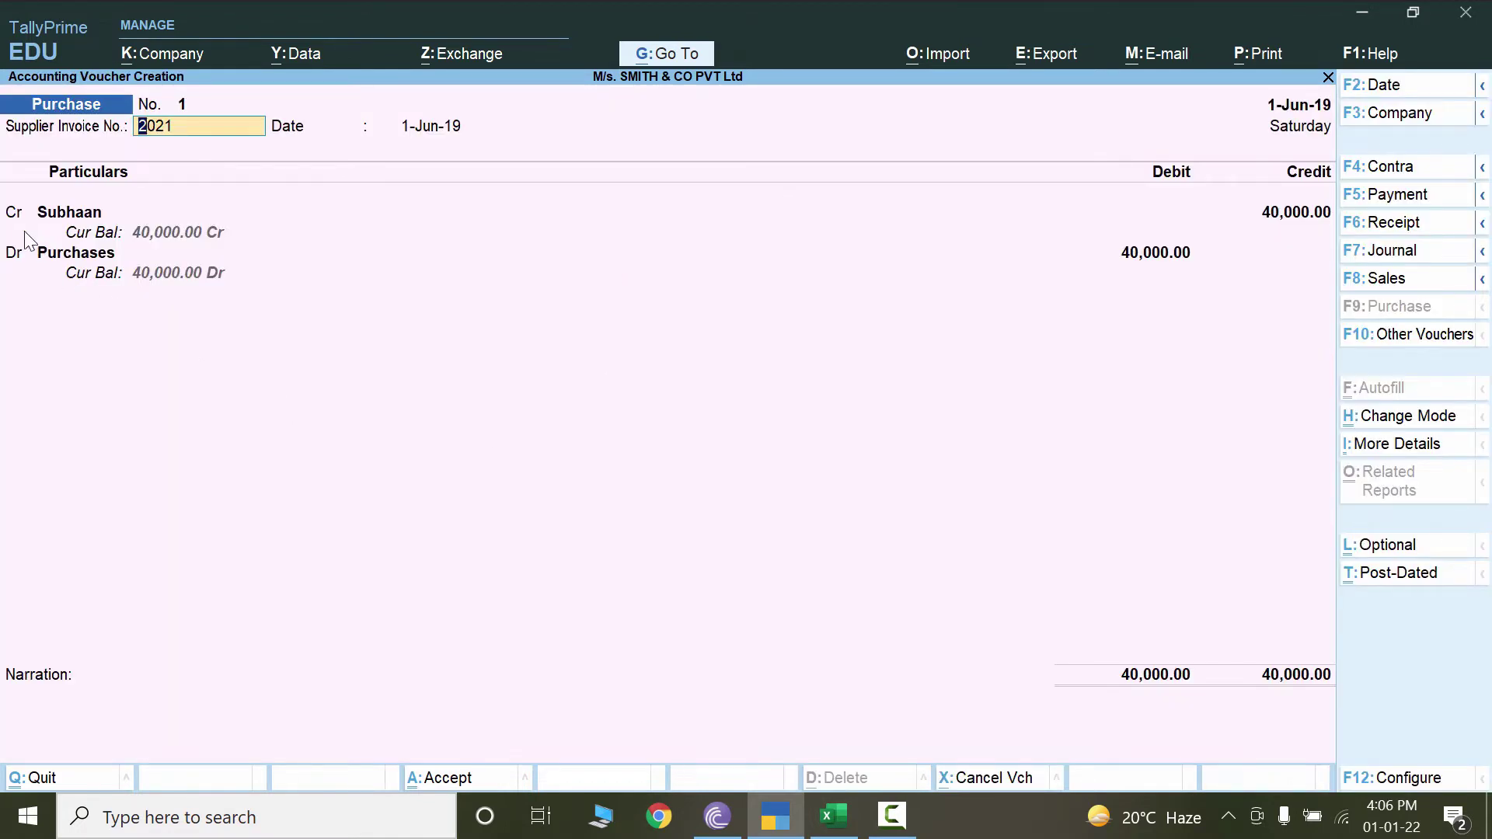
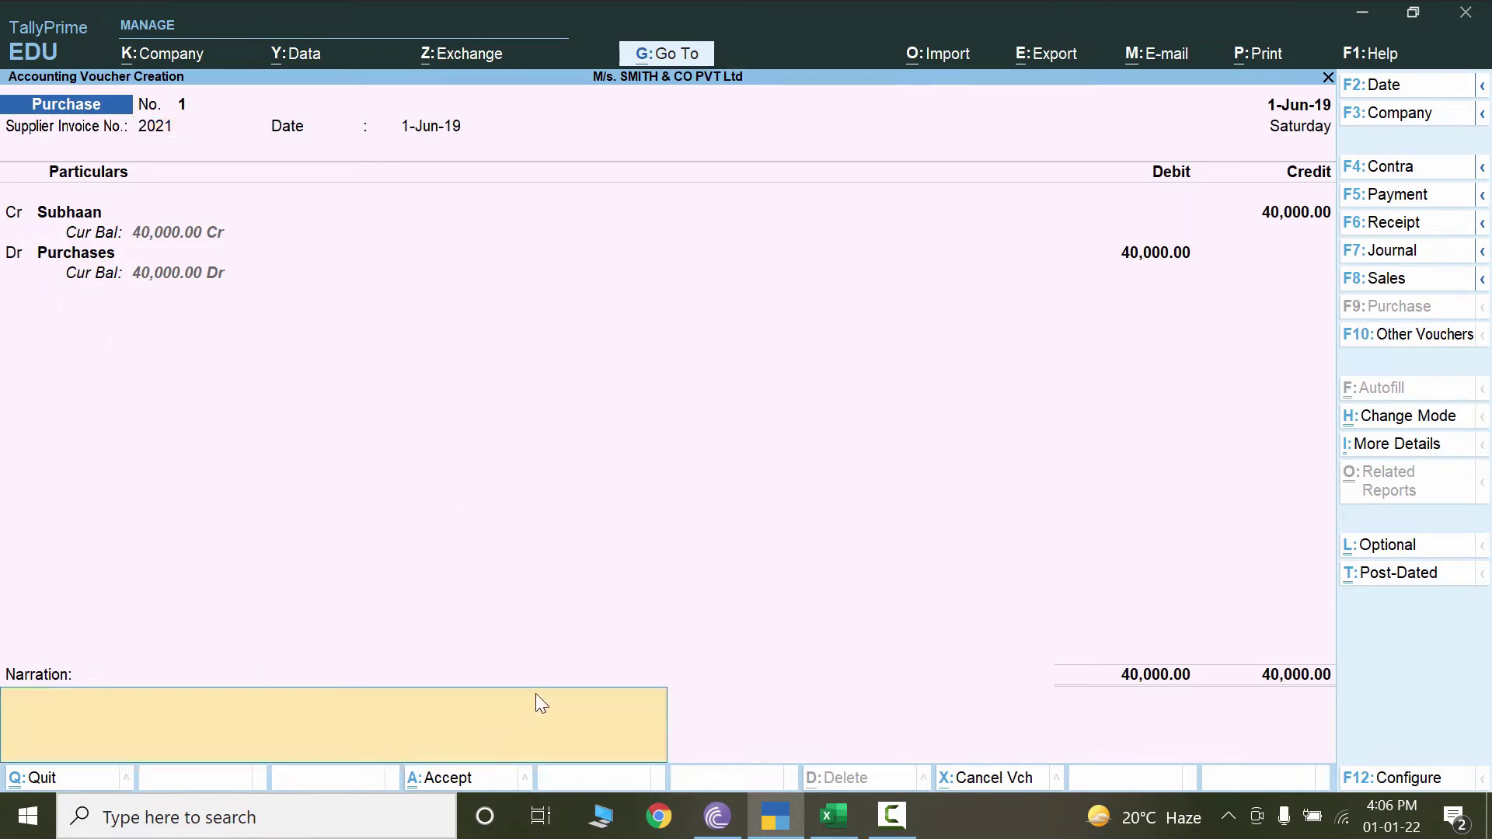
# Copy the June 01 entry from the Excel assignment into the TallyPrime purchase voucher's narration, and save the voucher.
pyautogui.click(834, 815)
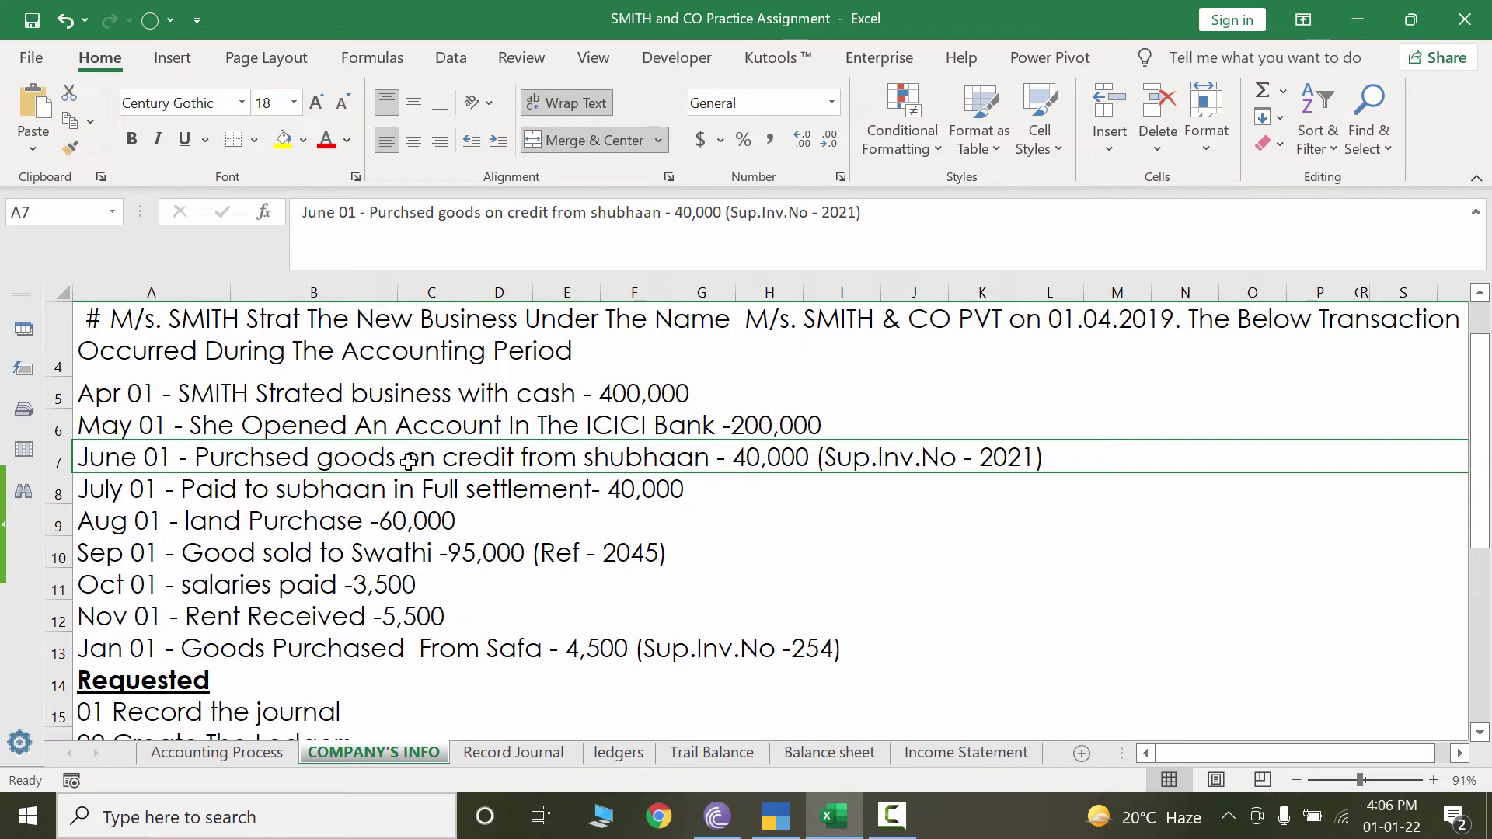
pyautogui.hotkey('ctrl', 'c')
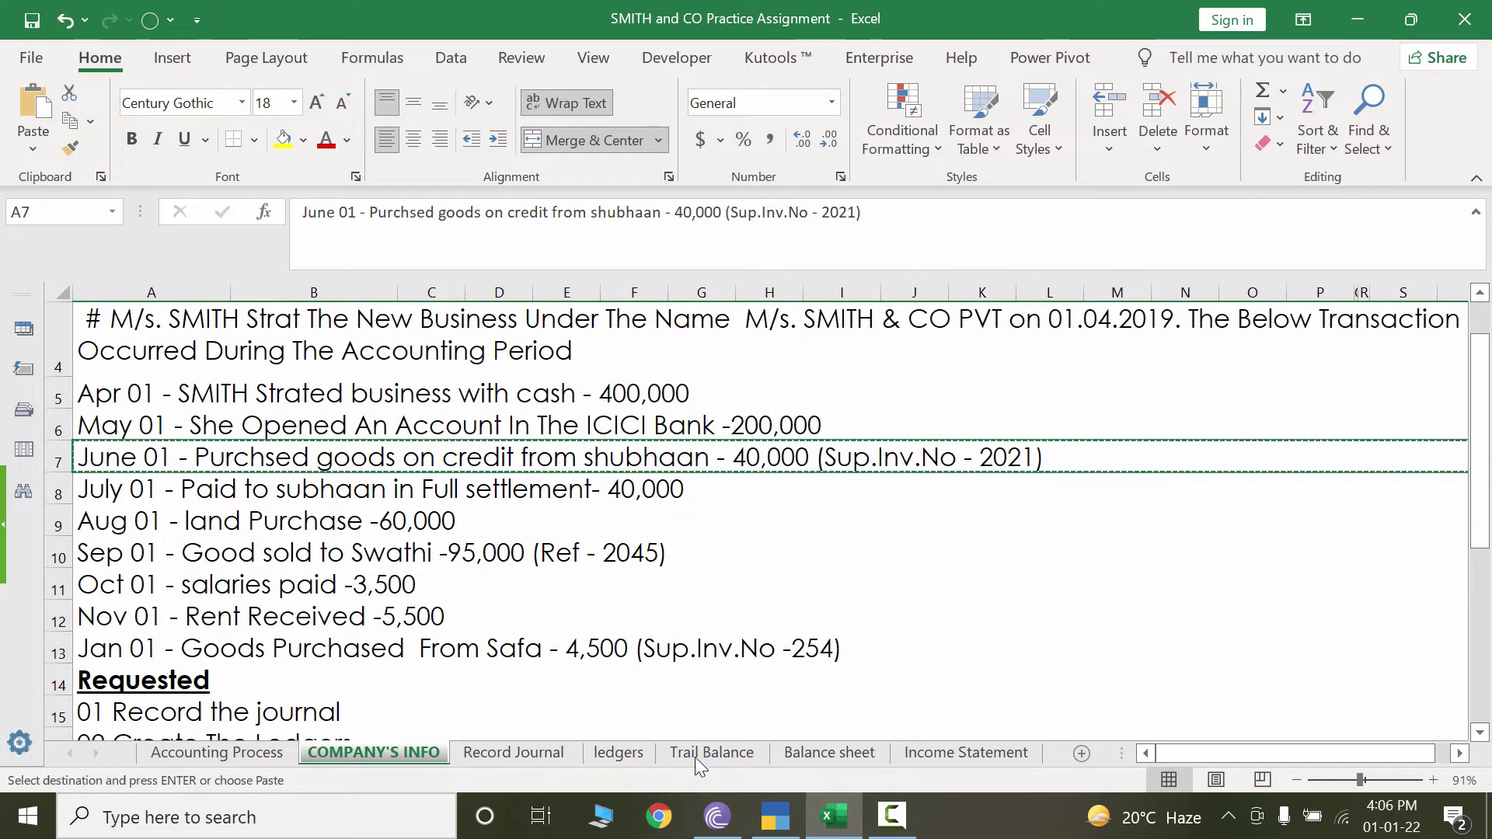
pyautogui.click(765, 820)
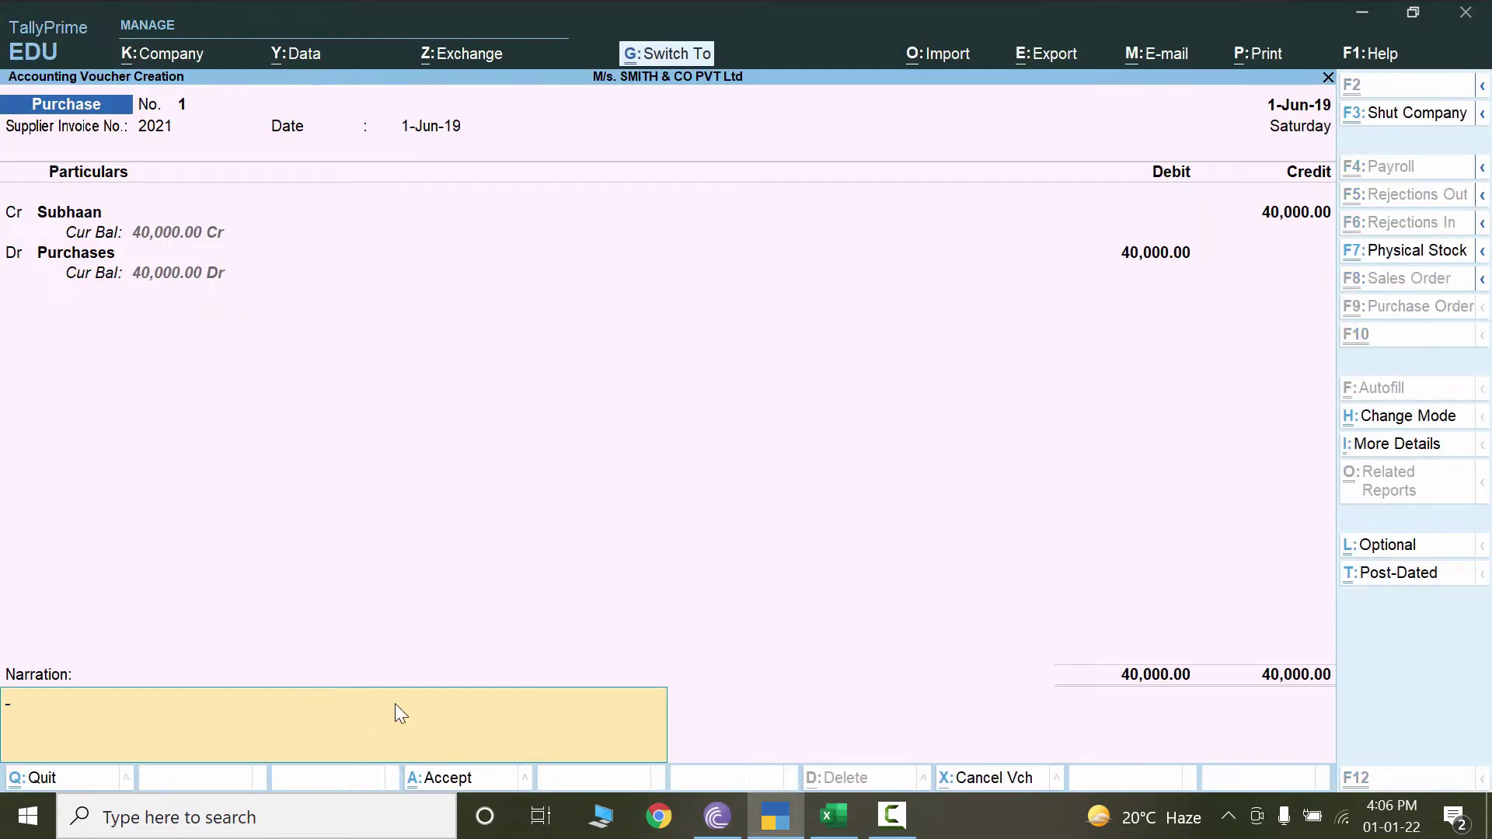
pyautogui.hotkey('ctrl', 'v')
pyautogui.click(849, 822)
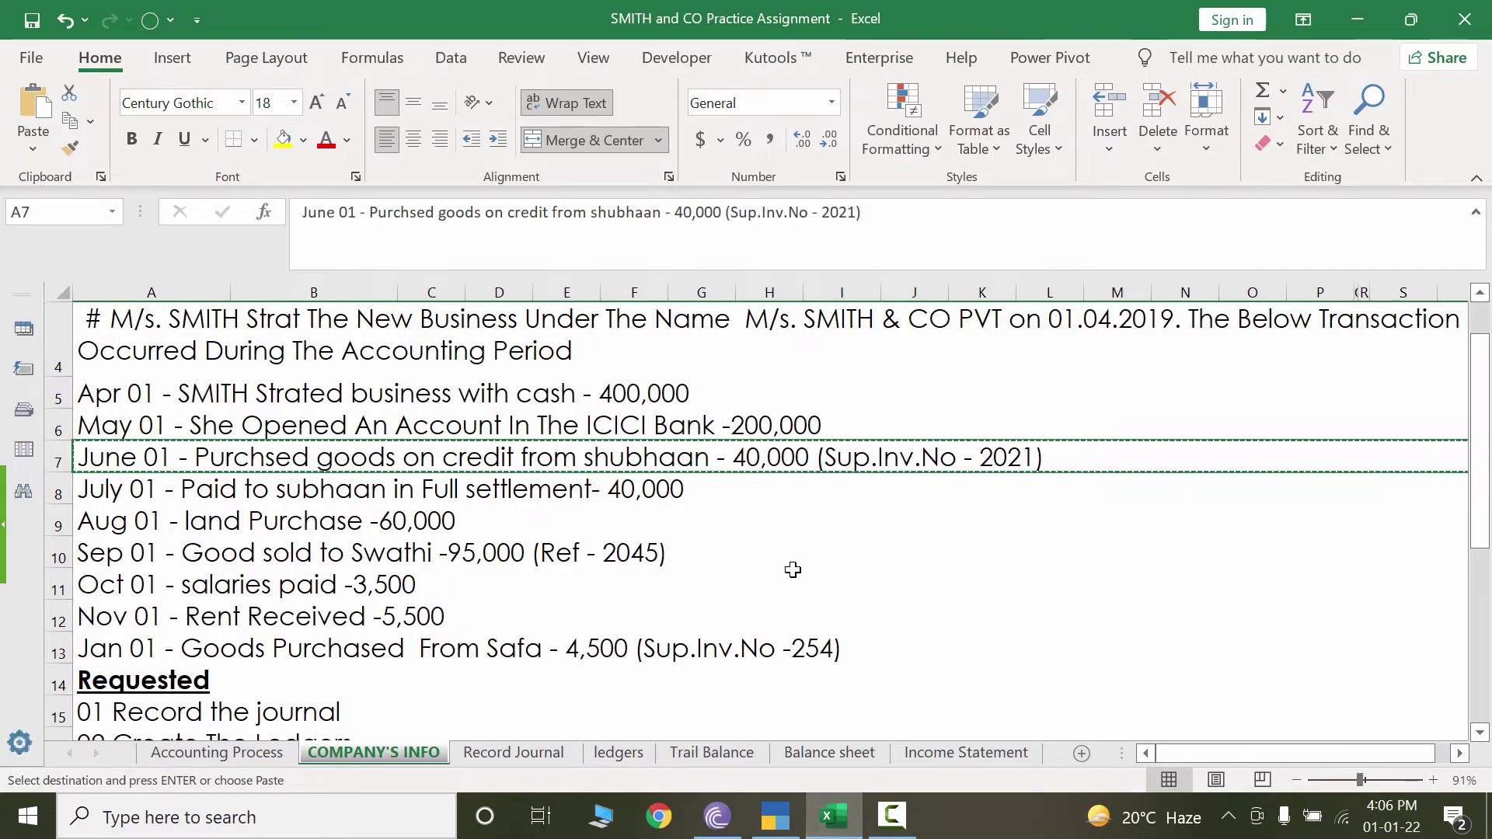
pyautogui.hotkey('alt', 'Tab')
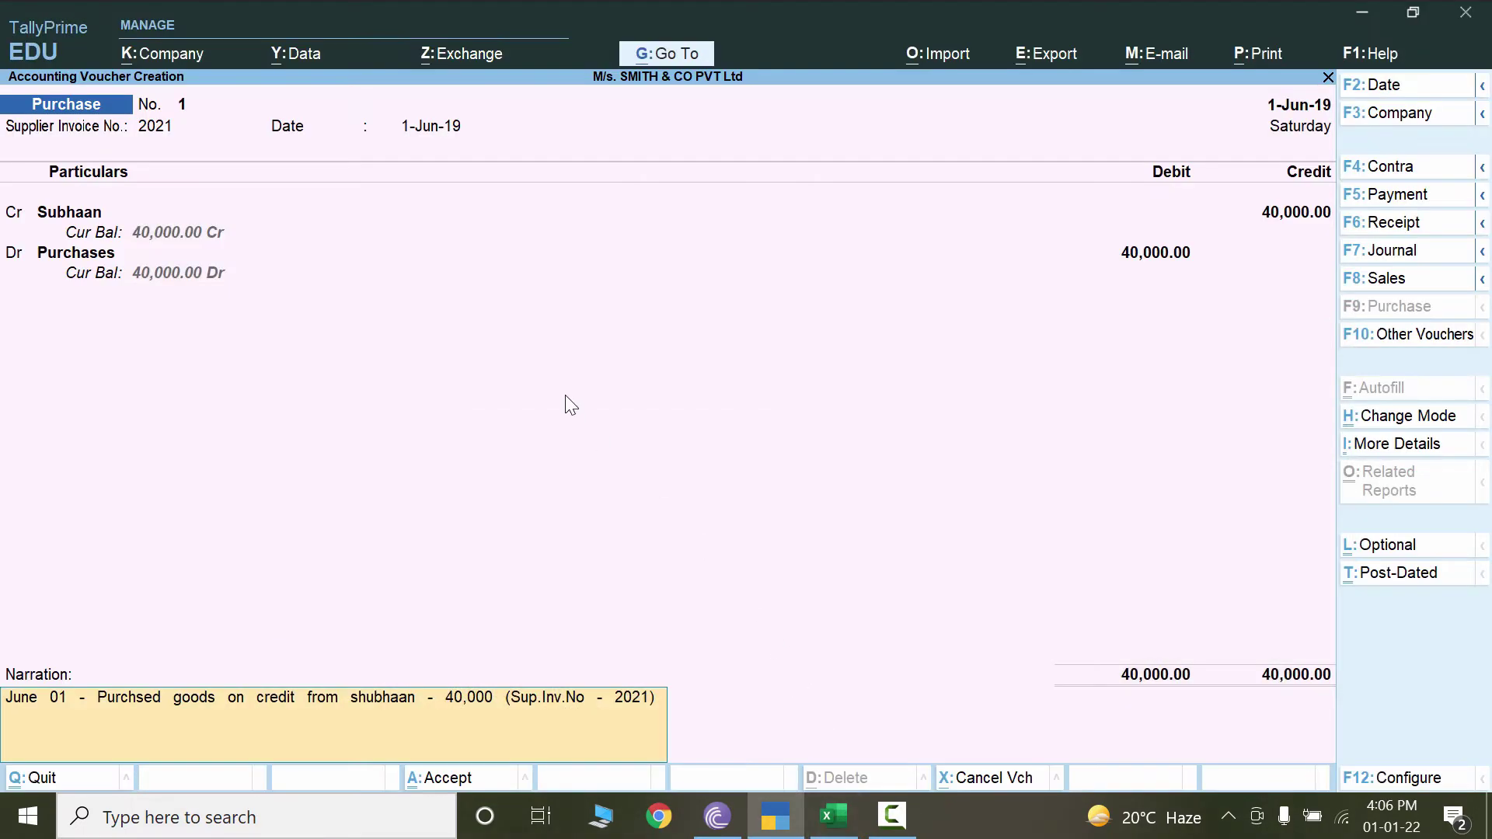
pyautogui.press('ctrl')
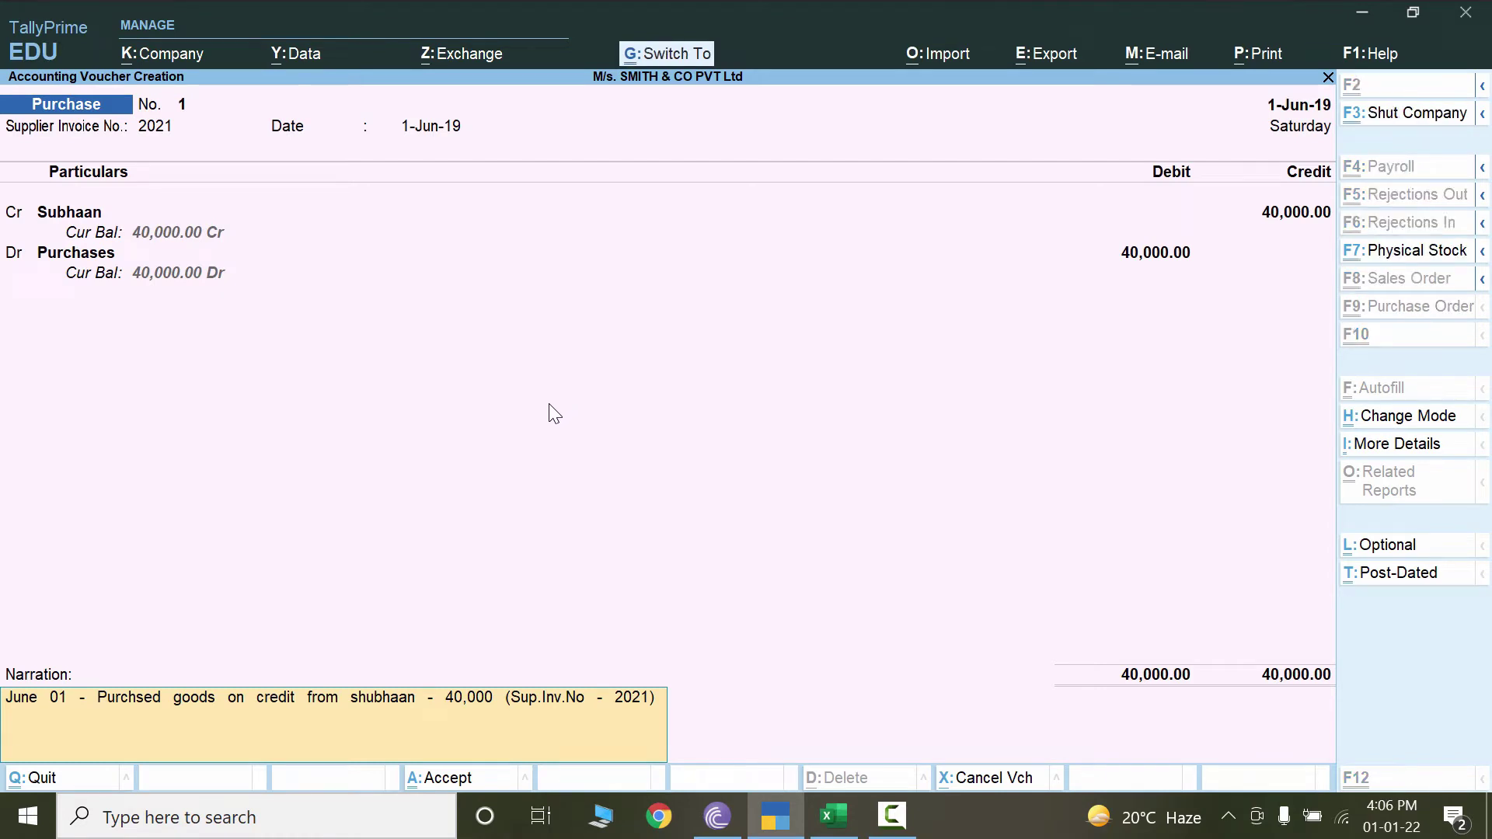
pyautogui.hotkey('ctrl', 'a')
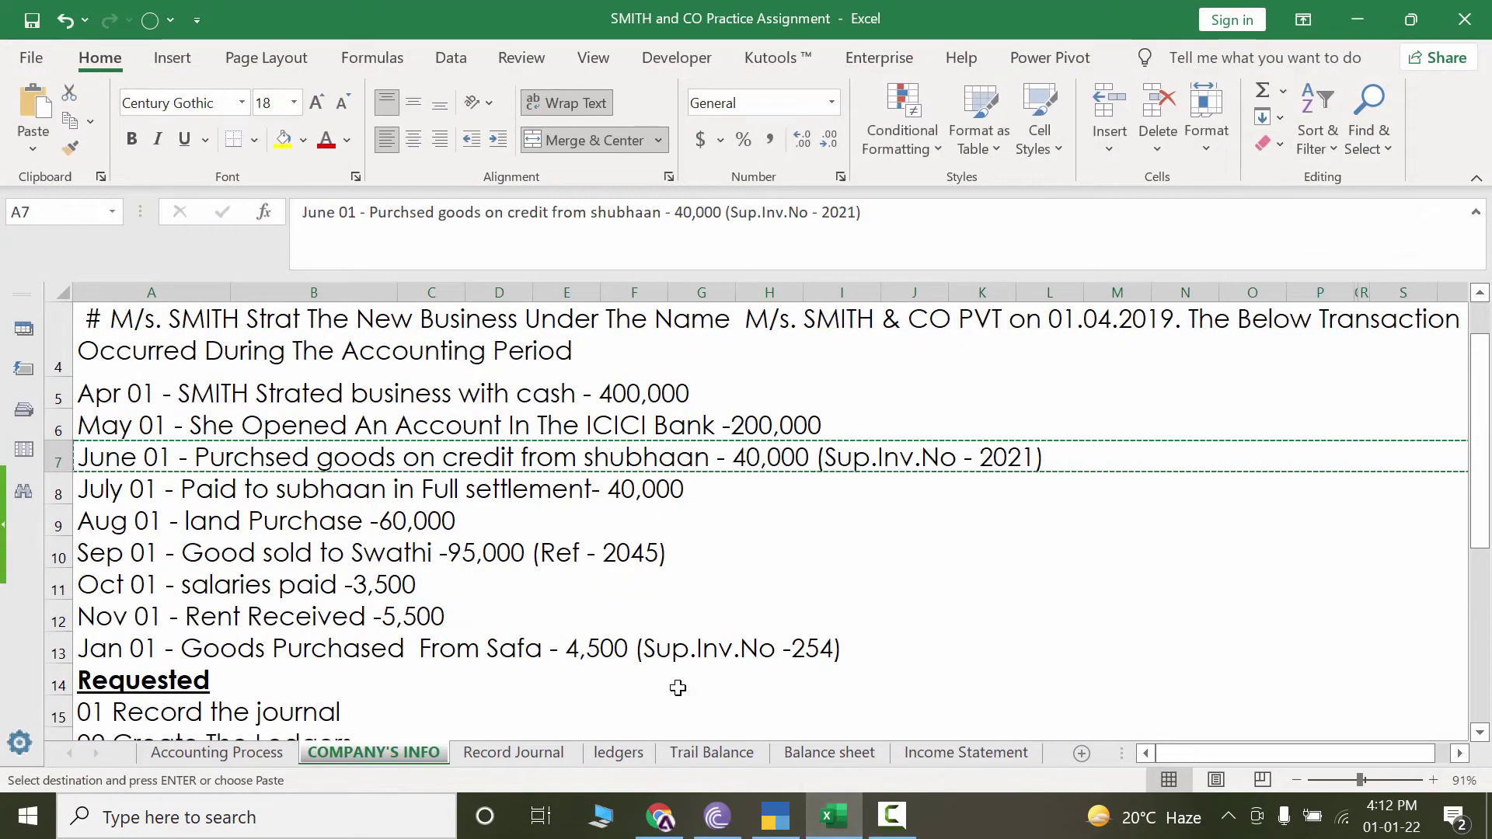
# Review the July 01 full-settlement entry against the June 01 purchase in the Excel assignment, and return to TallyPrime.
pyautogui.click(300, 492)
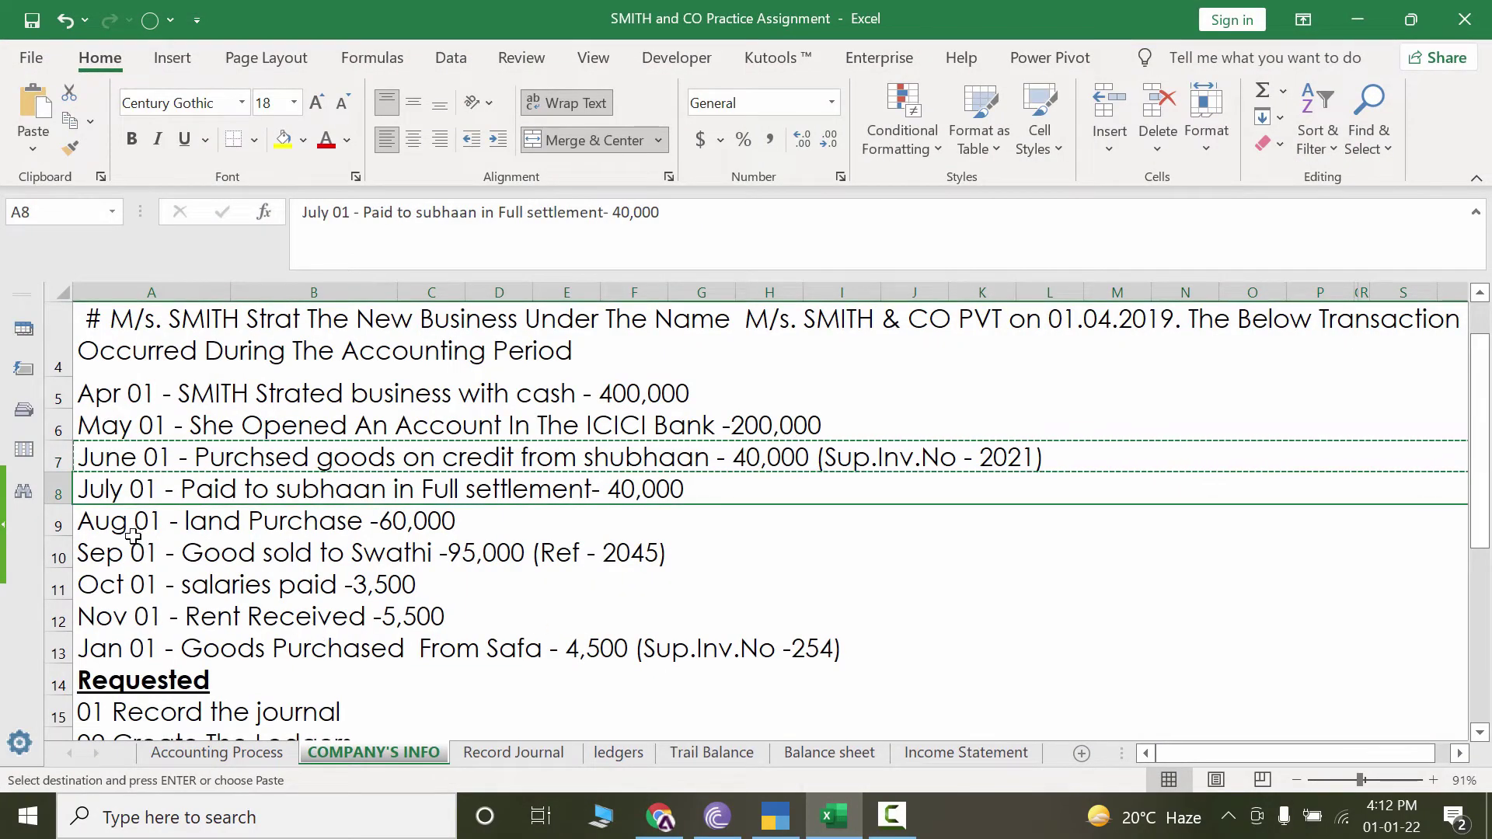
pyautogui.press('Escape')
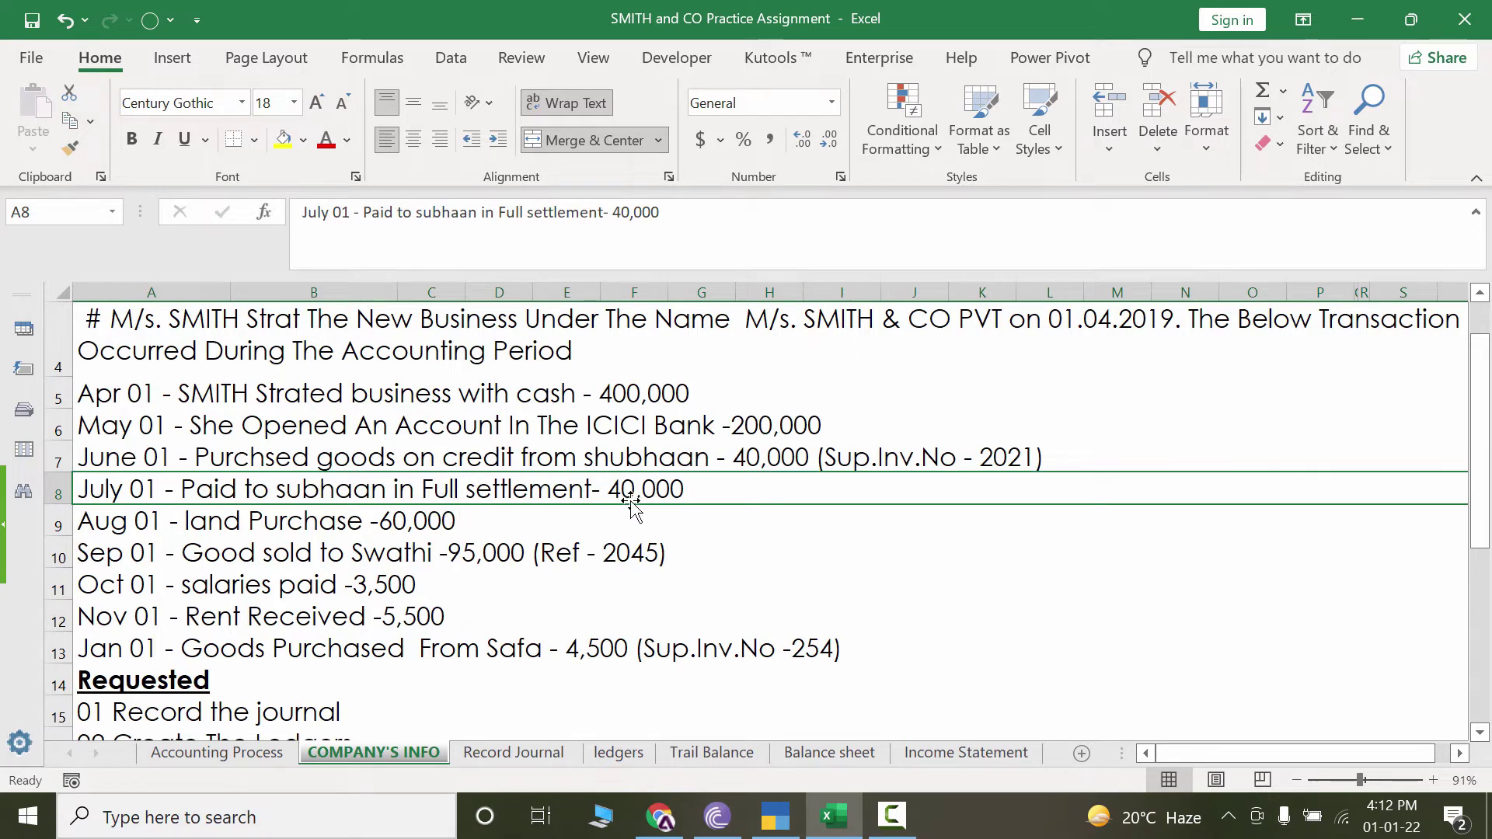
pyautogui.click(812, 464)
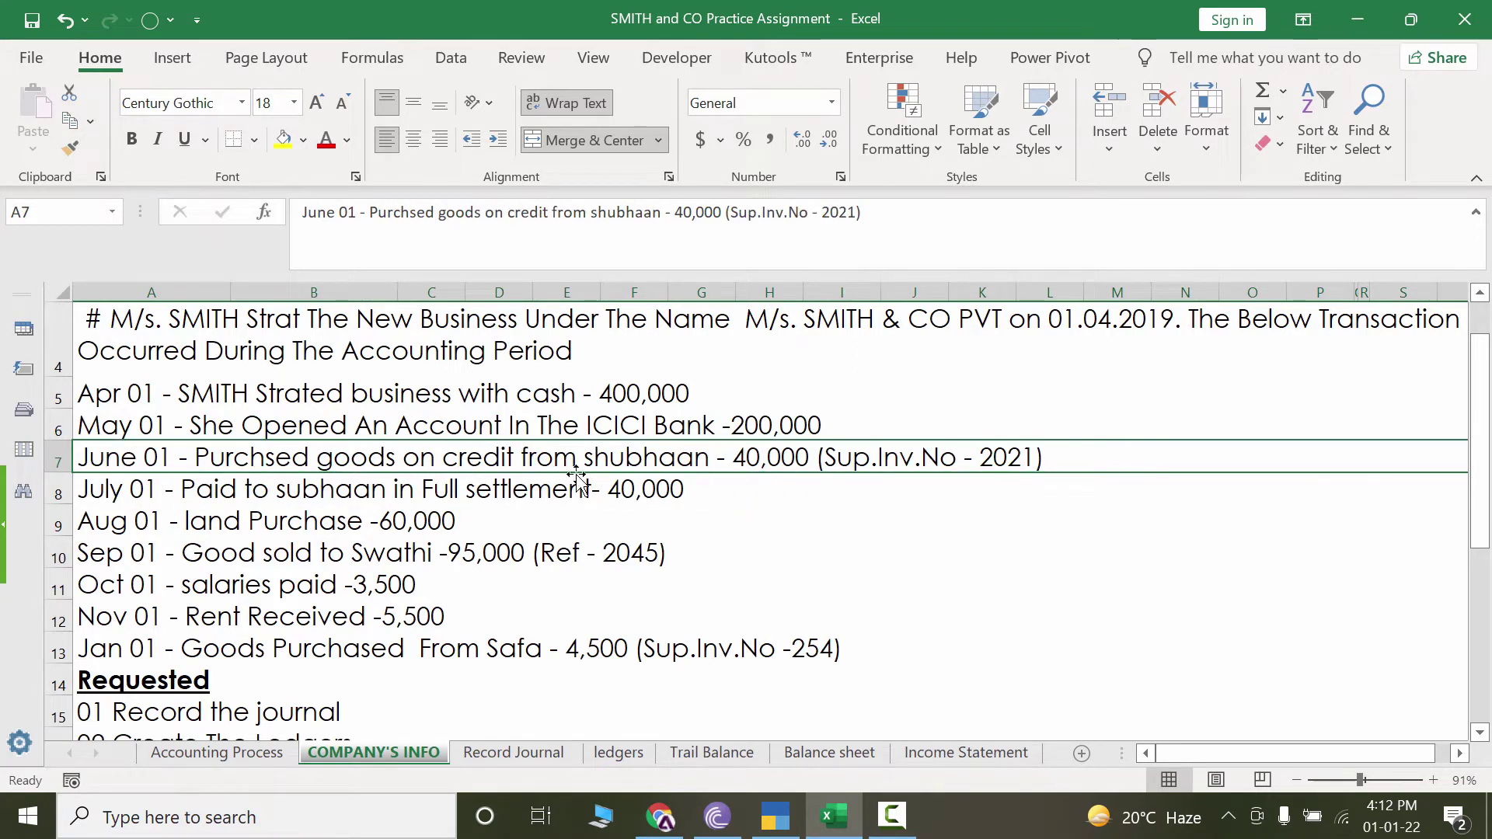
pyautogui.click(631, 499)
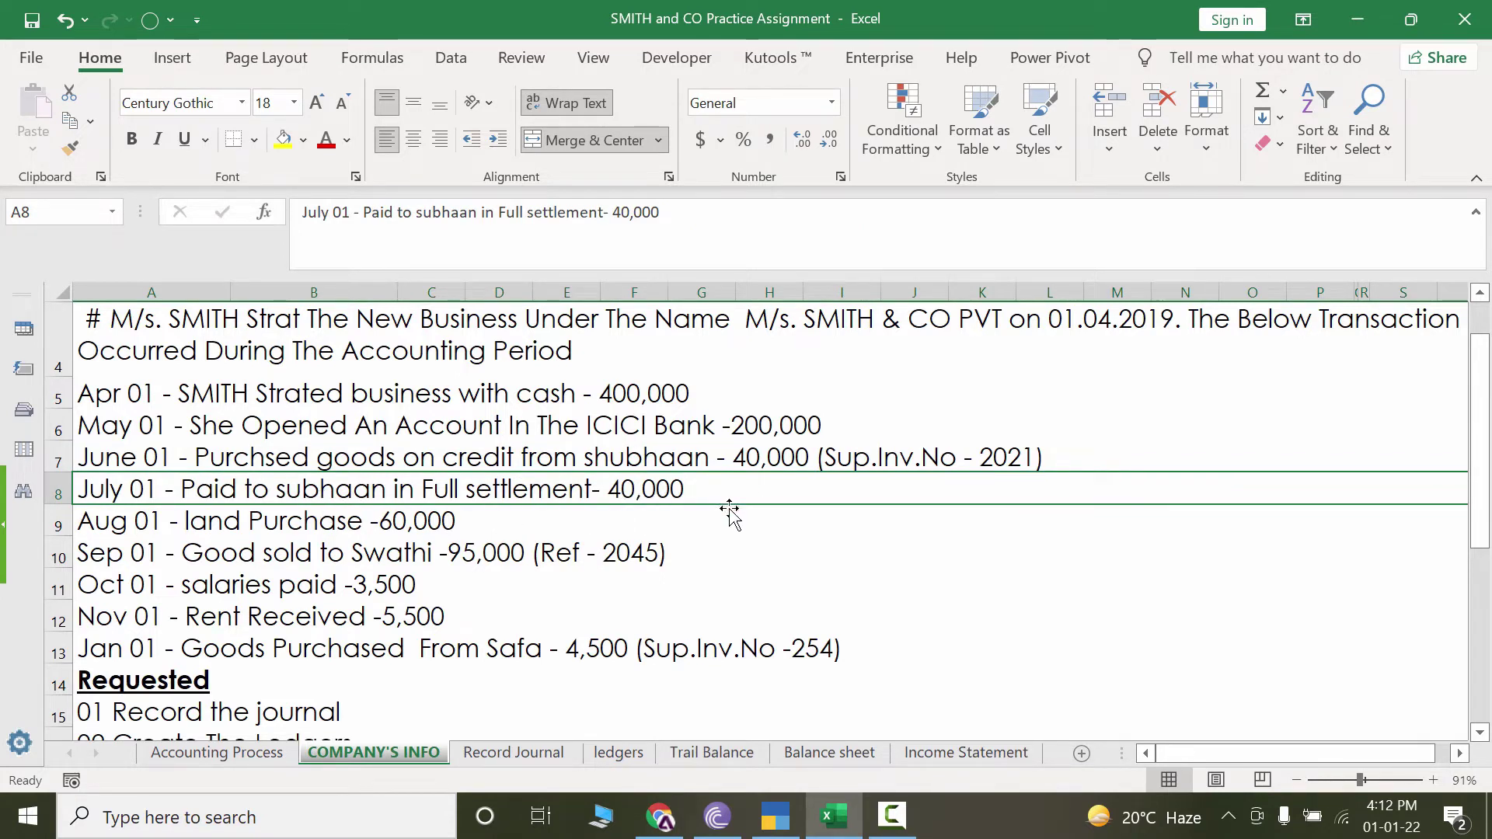
pyautogui.click(774, 830)
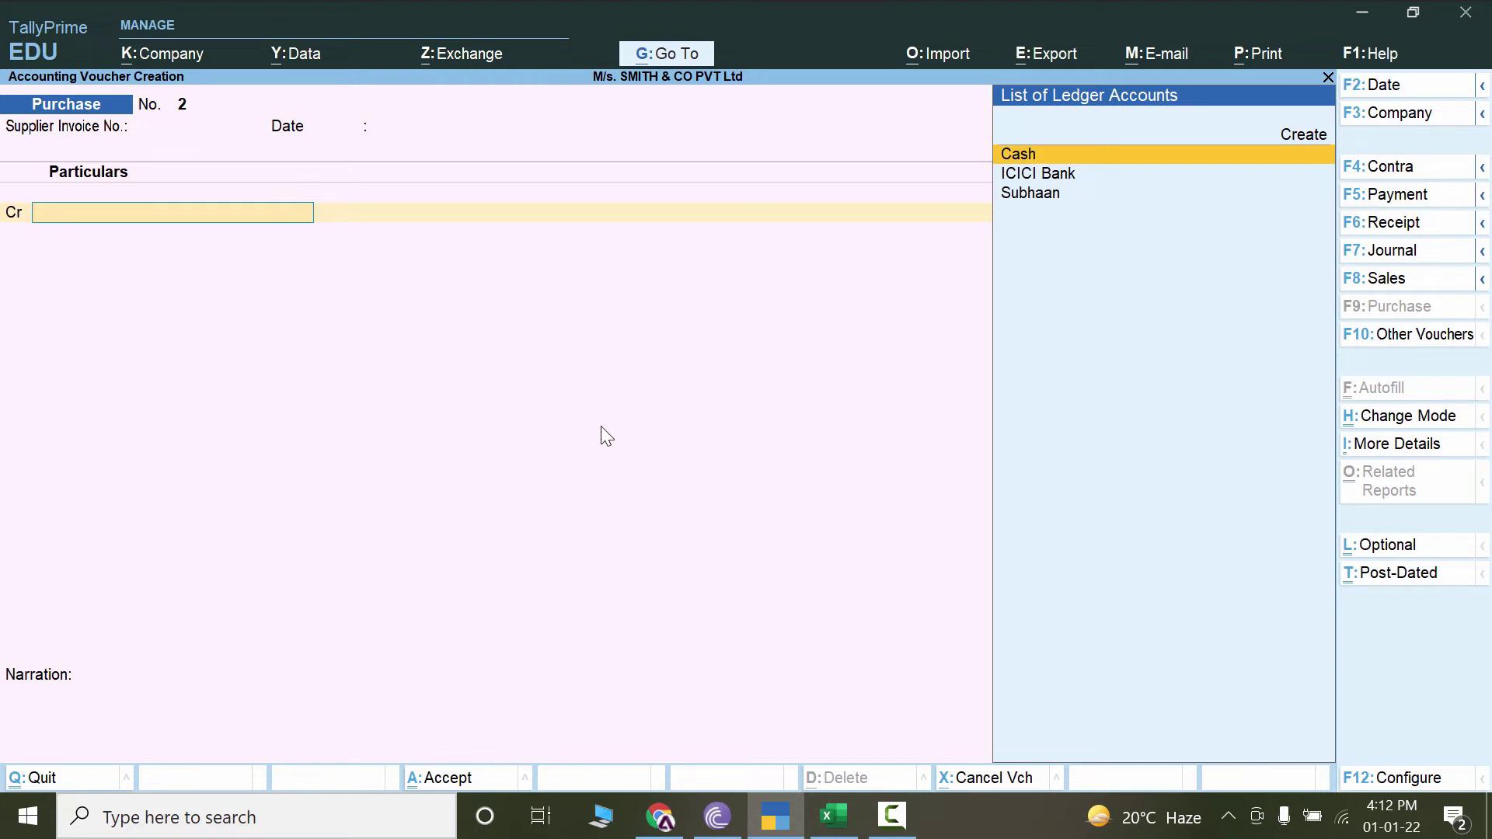
# Start a payment voucher in Single Entry mode and date it 1-Jul-19.
pyautogui.click(1425, 194)
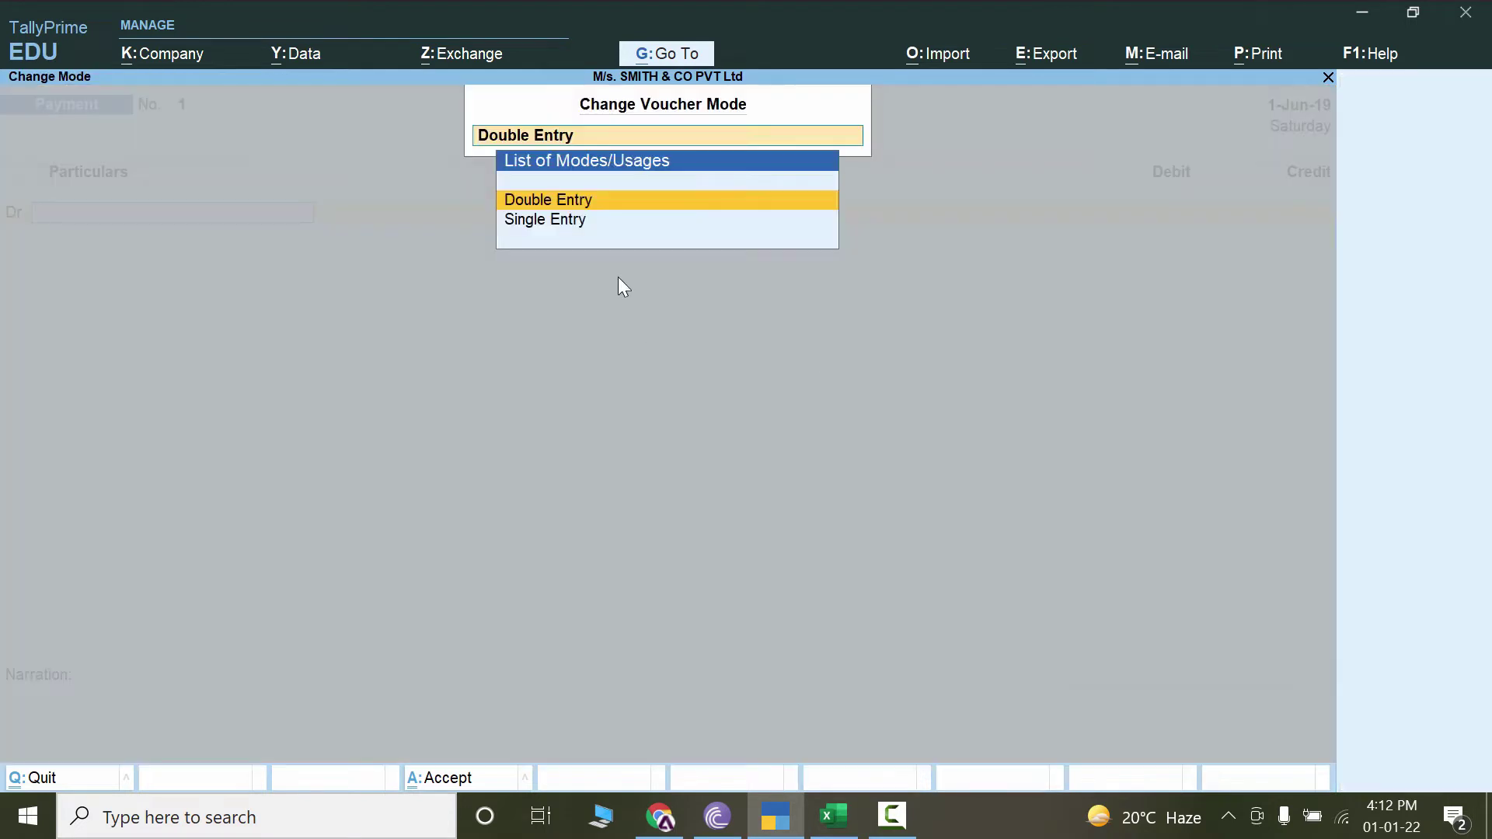
pyautogui.click(1369, 418)
pyautogui.click(555, 221)
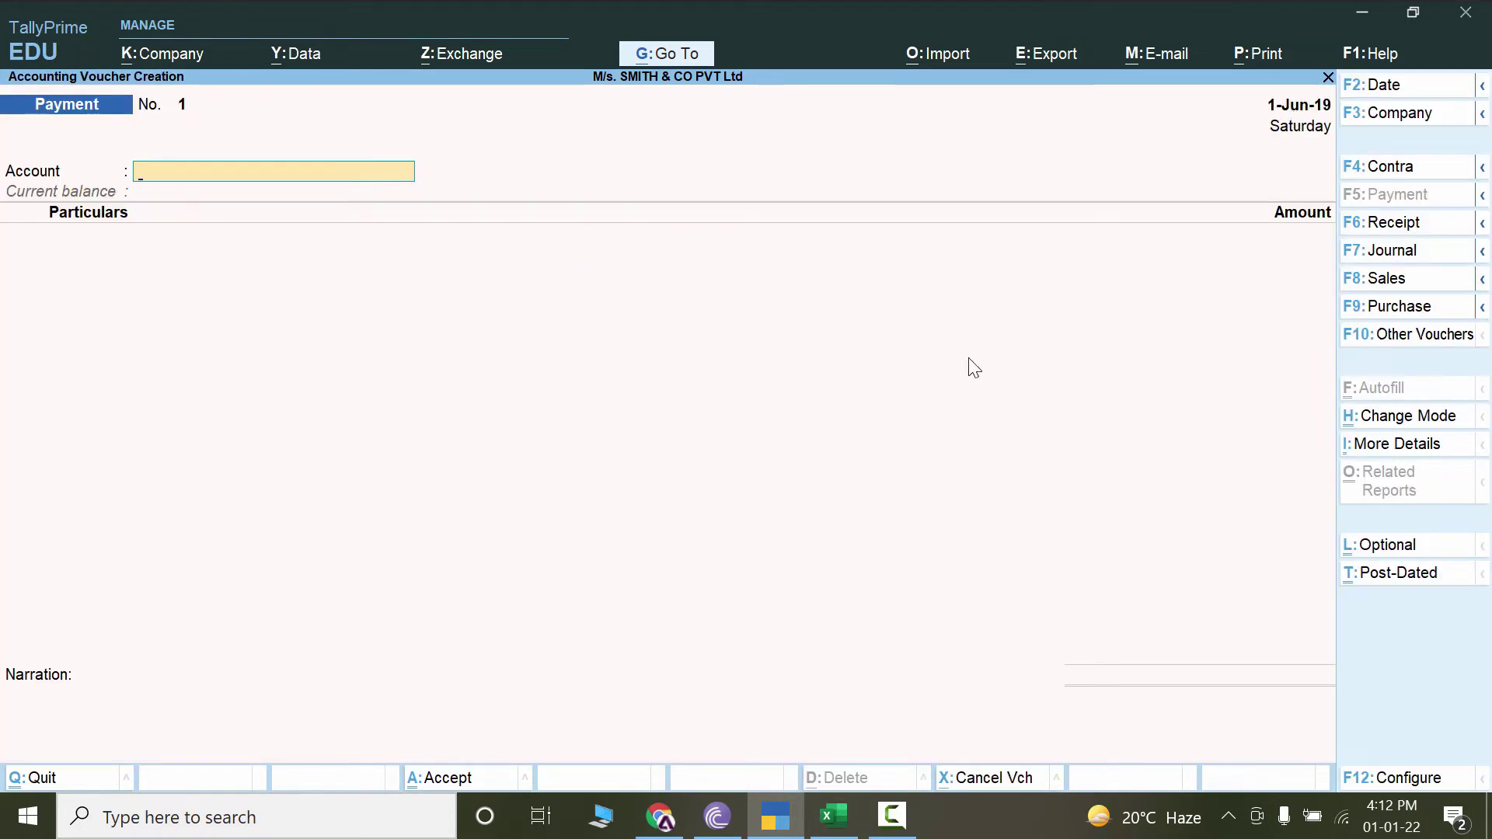
pyautogui.press('F2')
pyautogui.write('july')
pyautogui.press('Return')
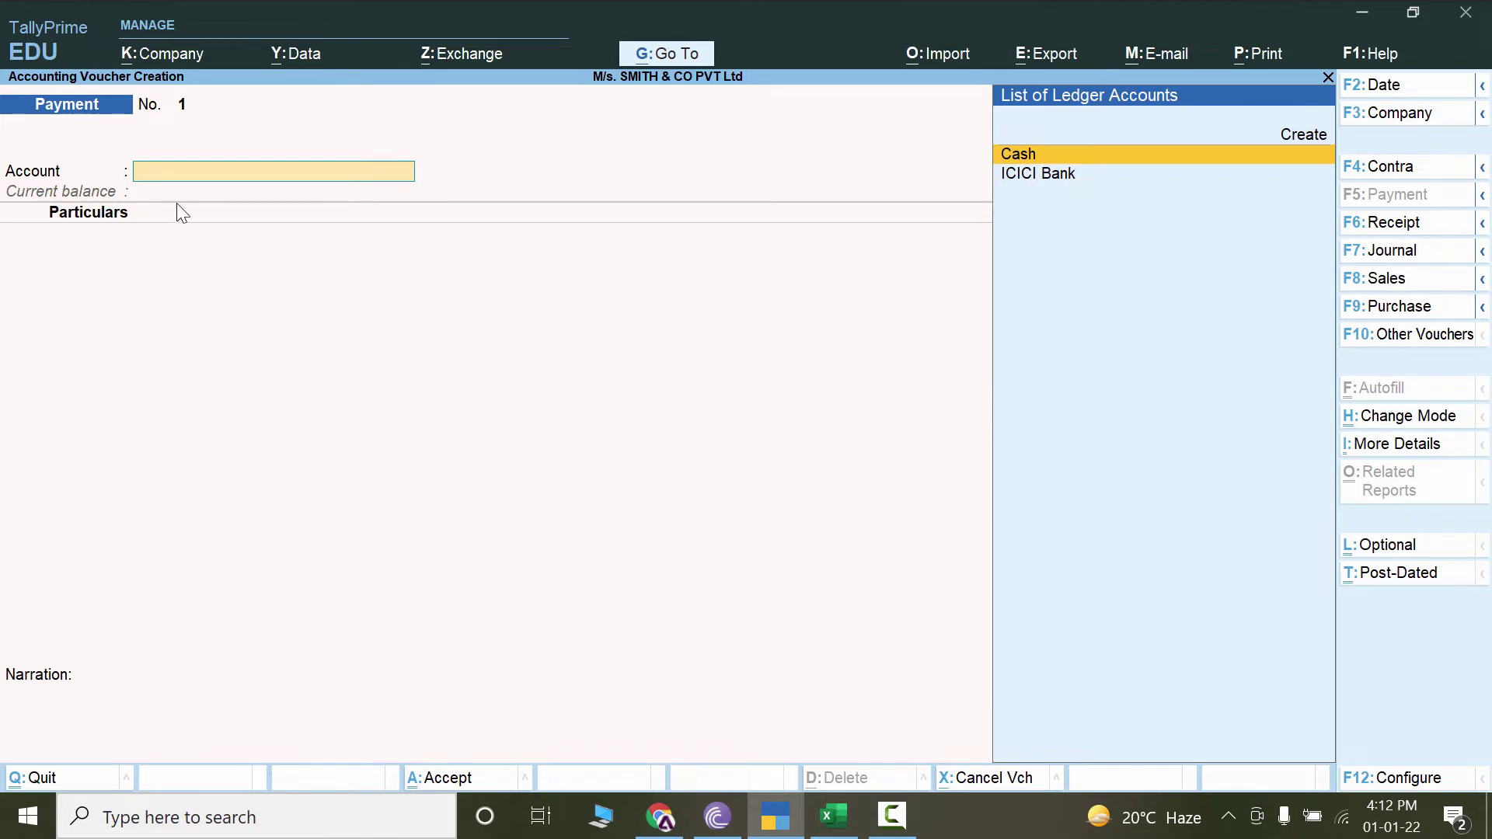
# Consult the July 01 entry in the Excel assignment, and set the TallyPrime payment voucher's account to Cash.
pyautogui.hotkey('alt', 'Tab')
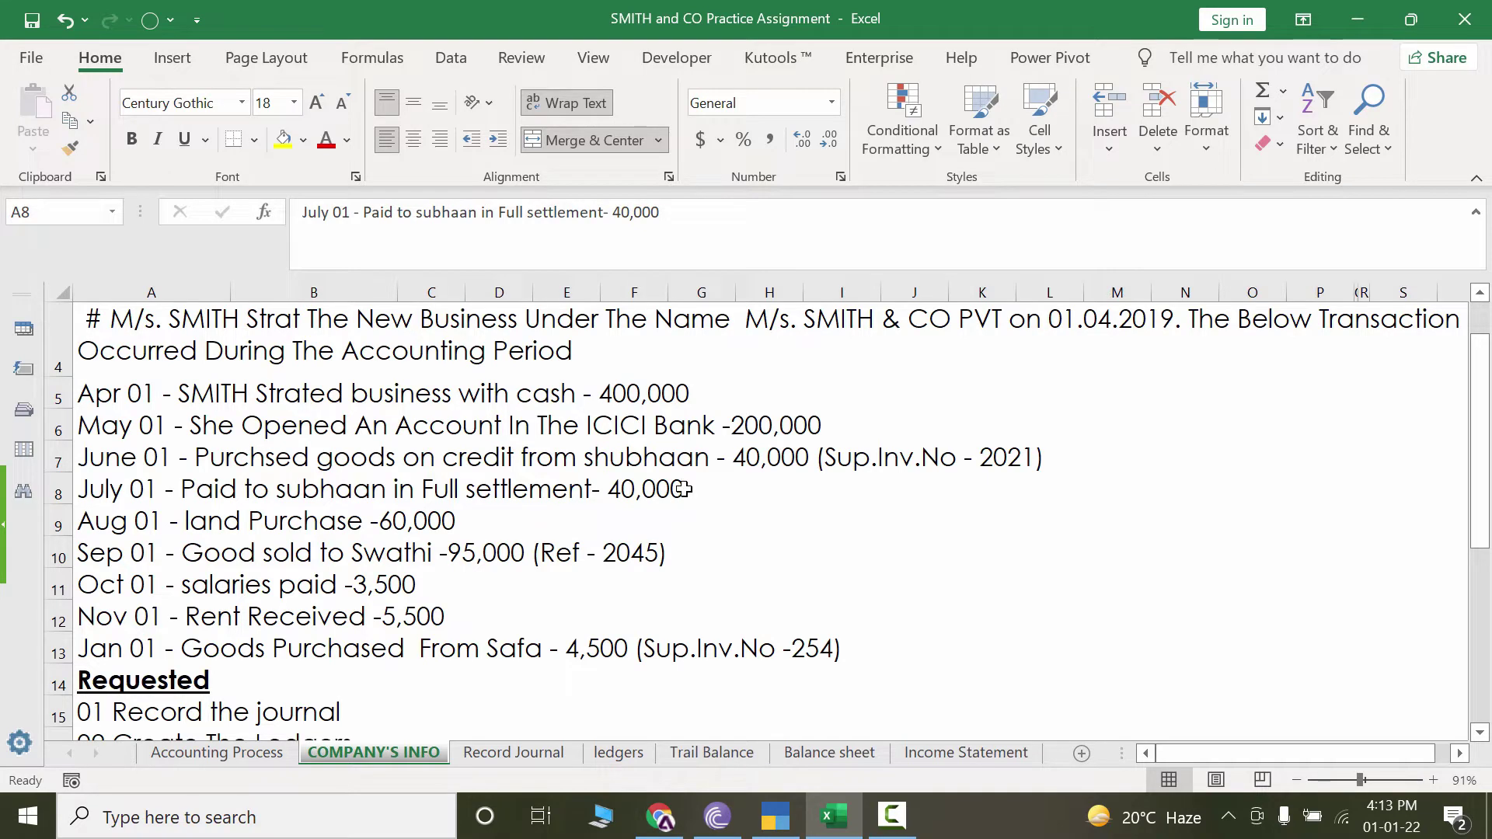
pyautogui.click(682, 488)
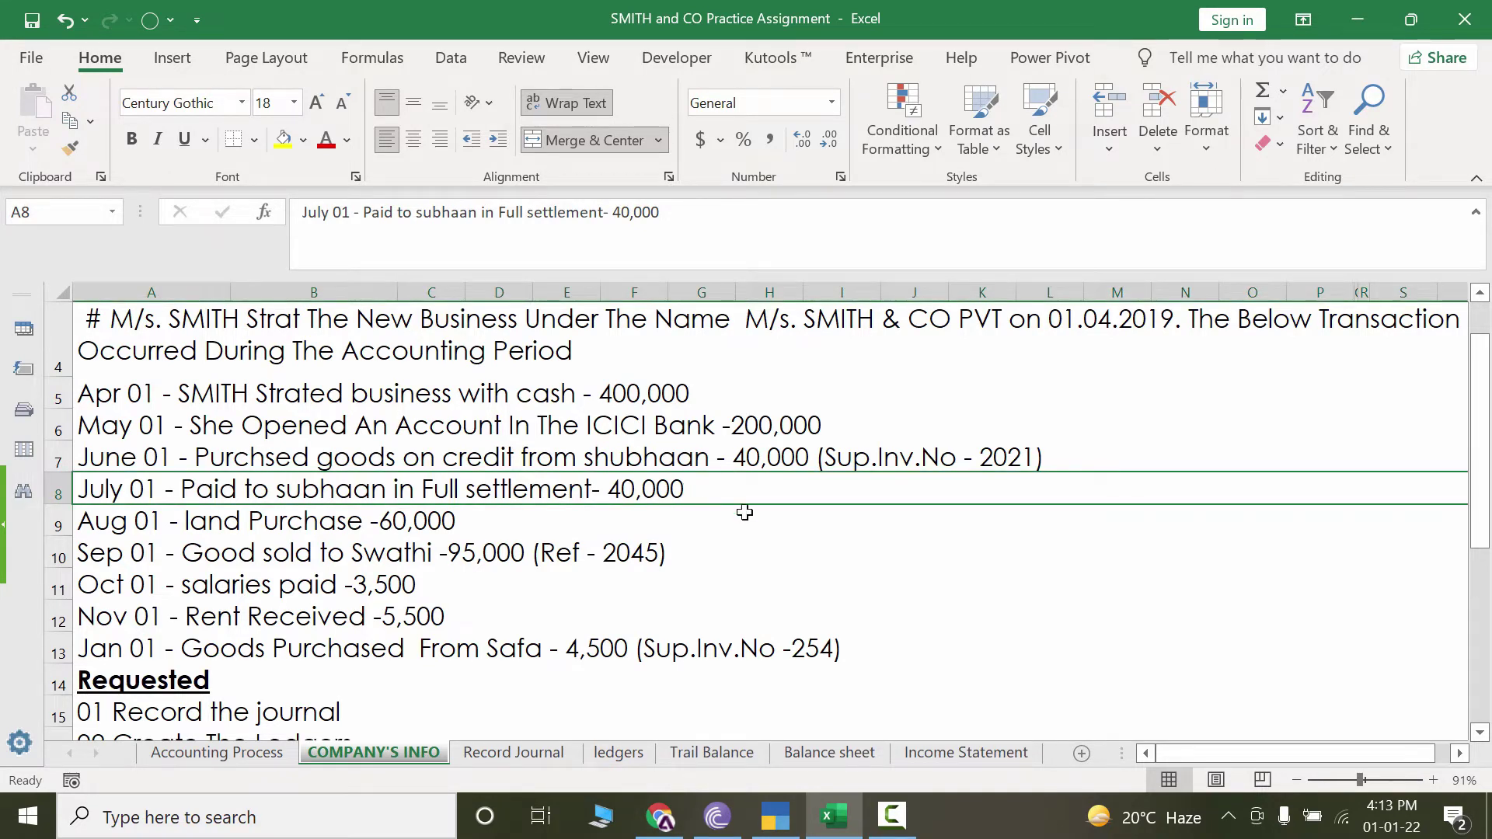
pyautogui.click(775, 816)
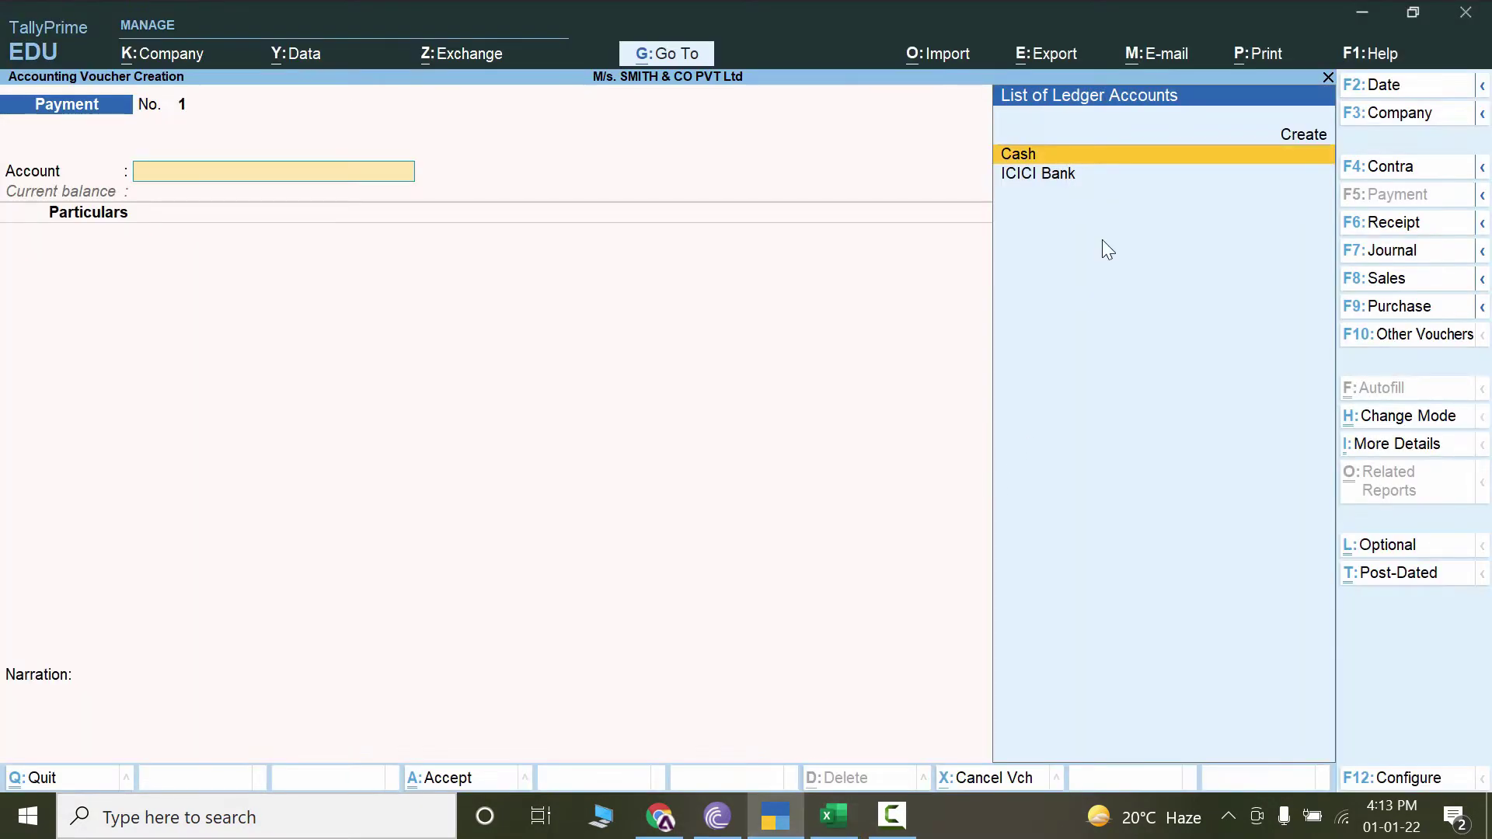
pyautogui.click(1119, 154)
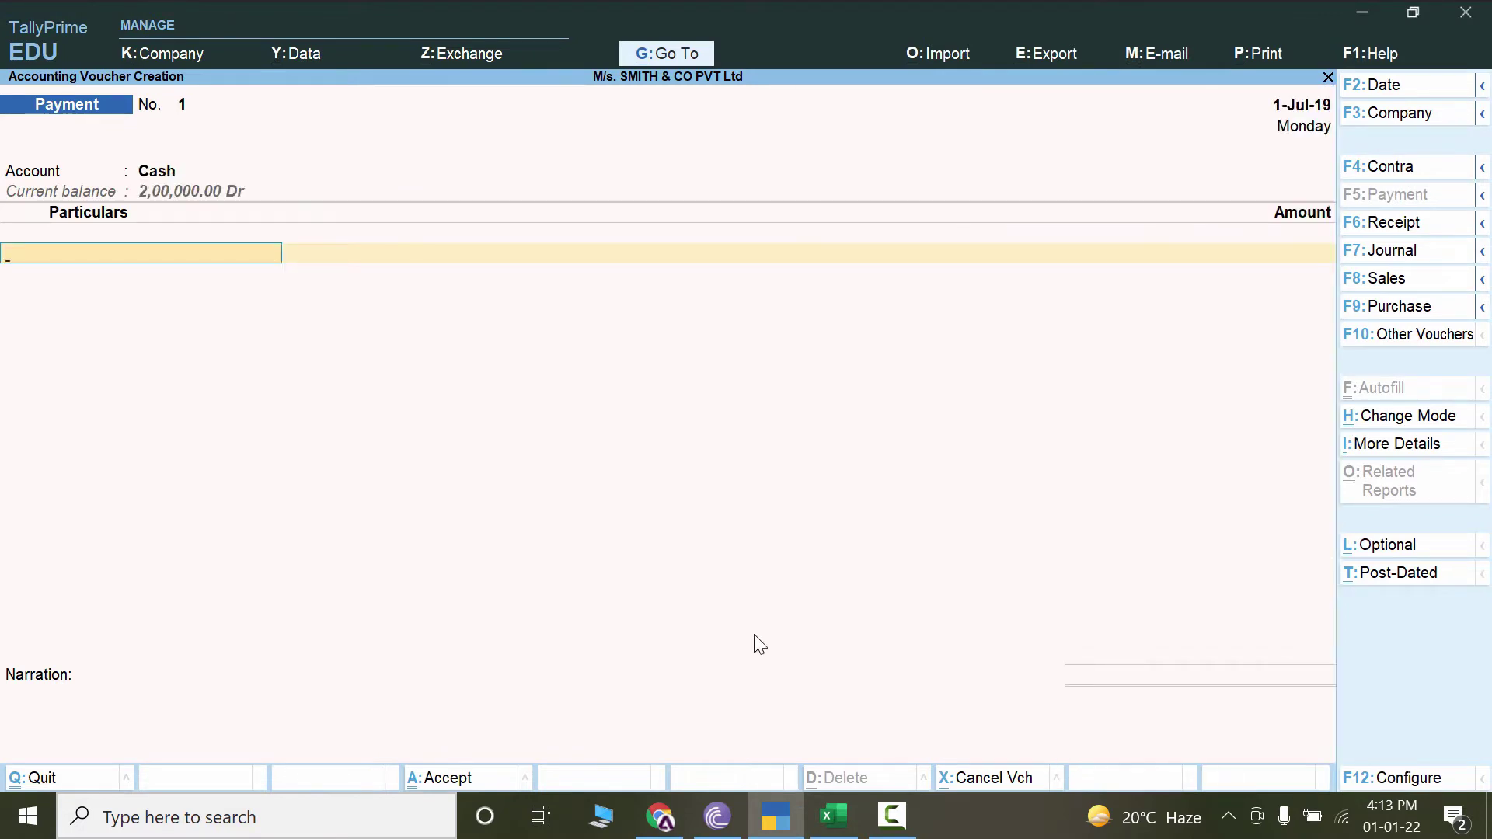
# Add the supplier's ledger to the payment voucher's particulars with an amount of 40,000.
pyautogui.click(833, 816)
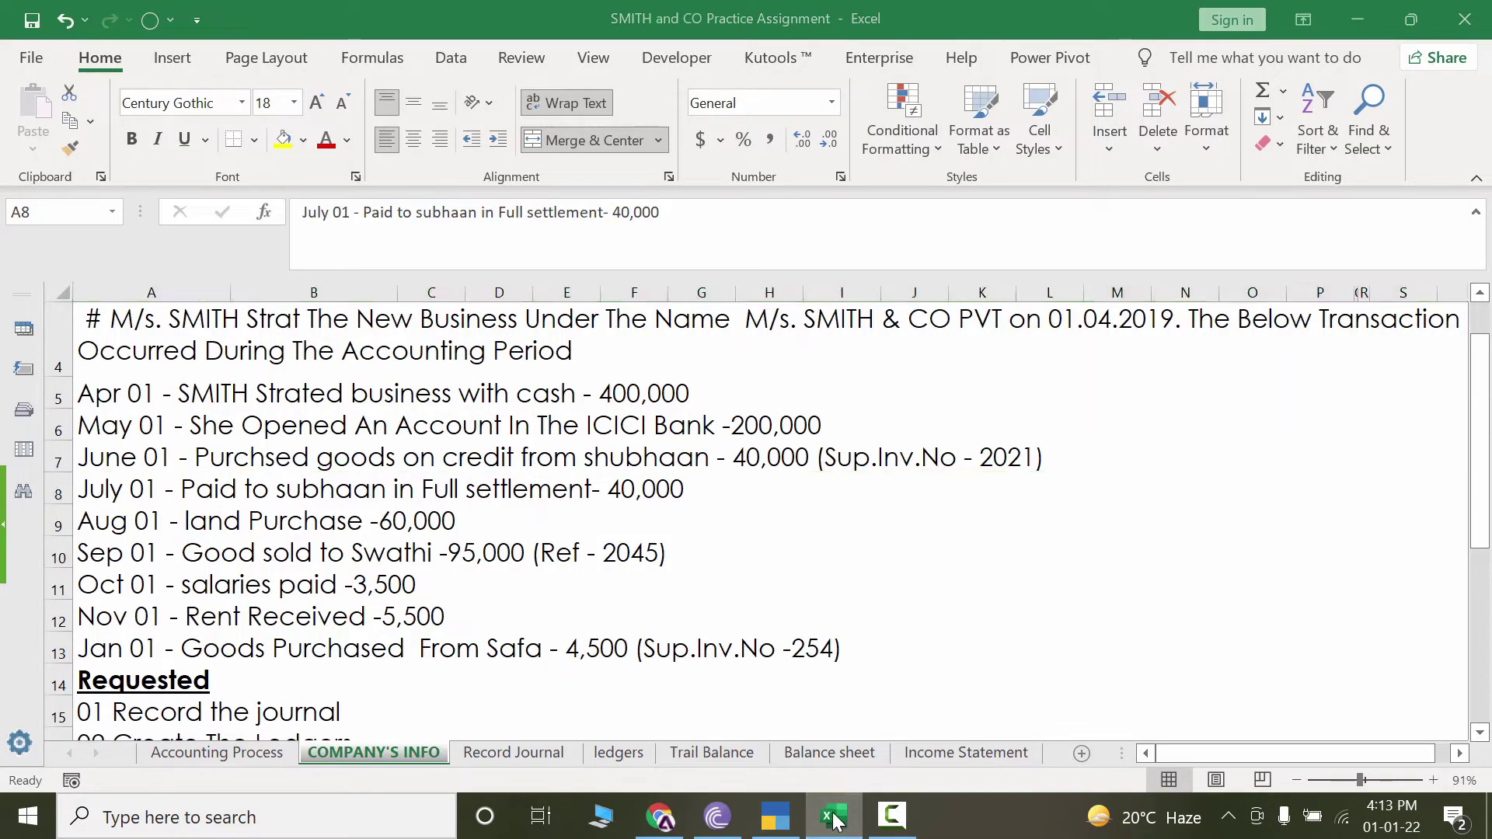
pyautogui.click(775, 816)
pyautogui.write('Subh')
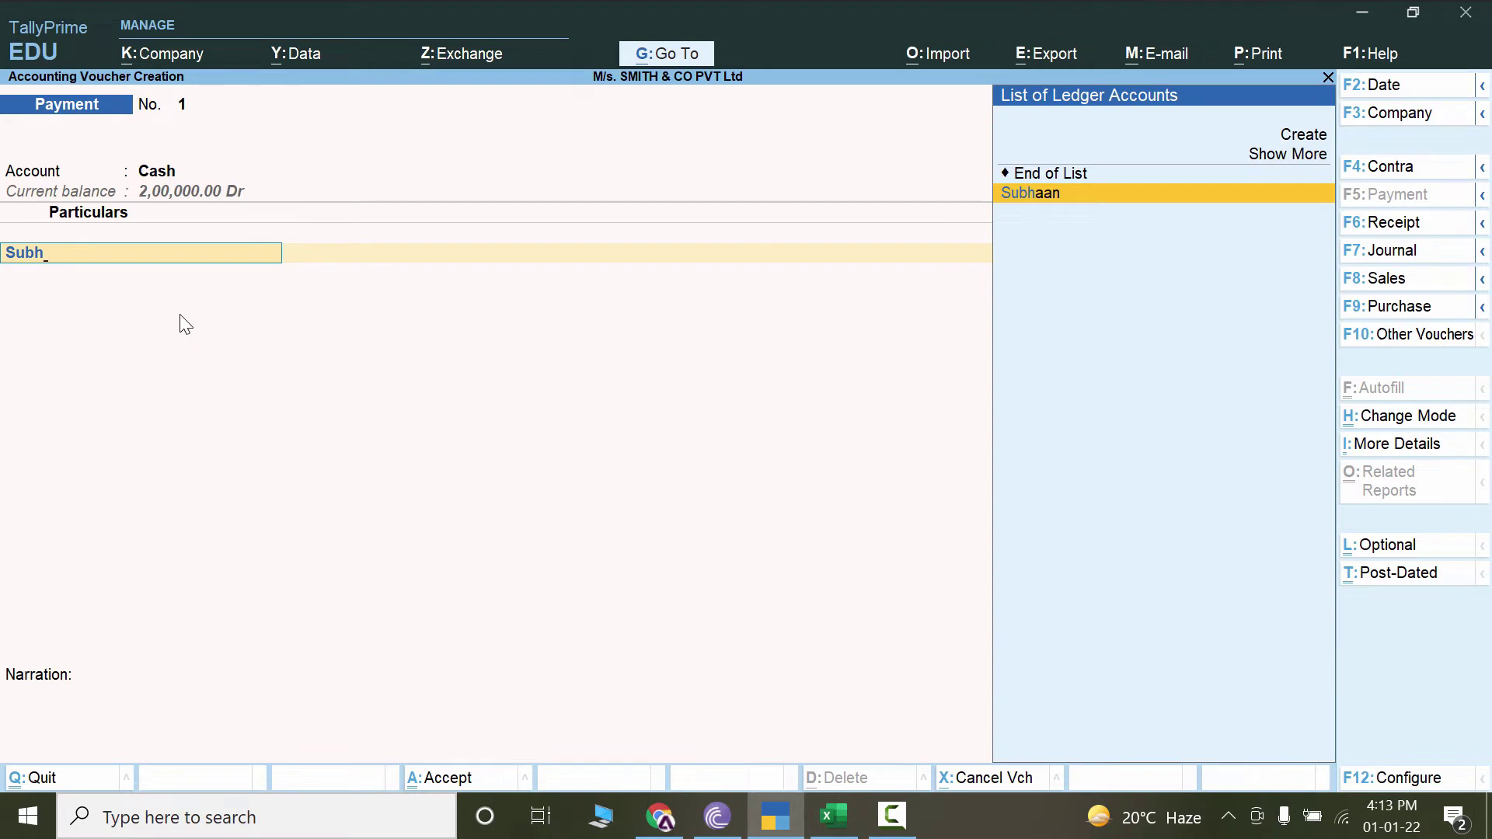
pyautogui.press('Return')
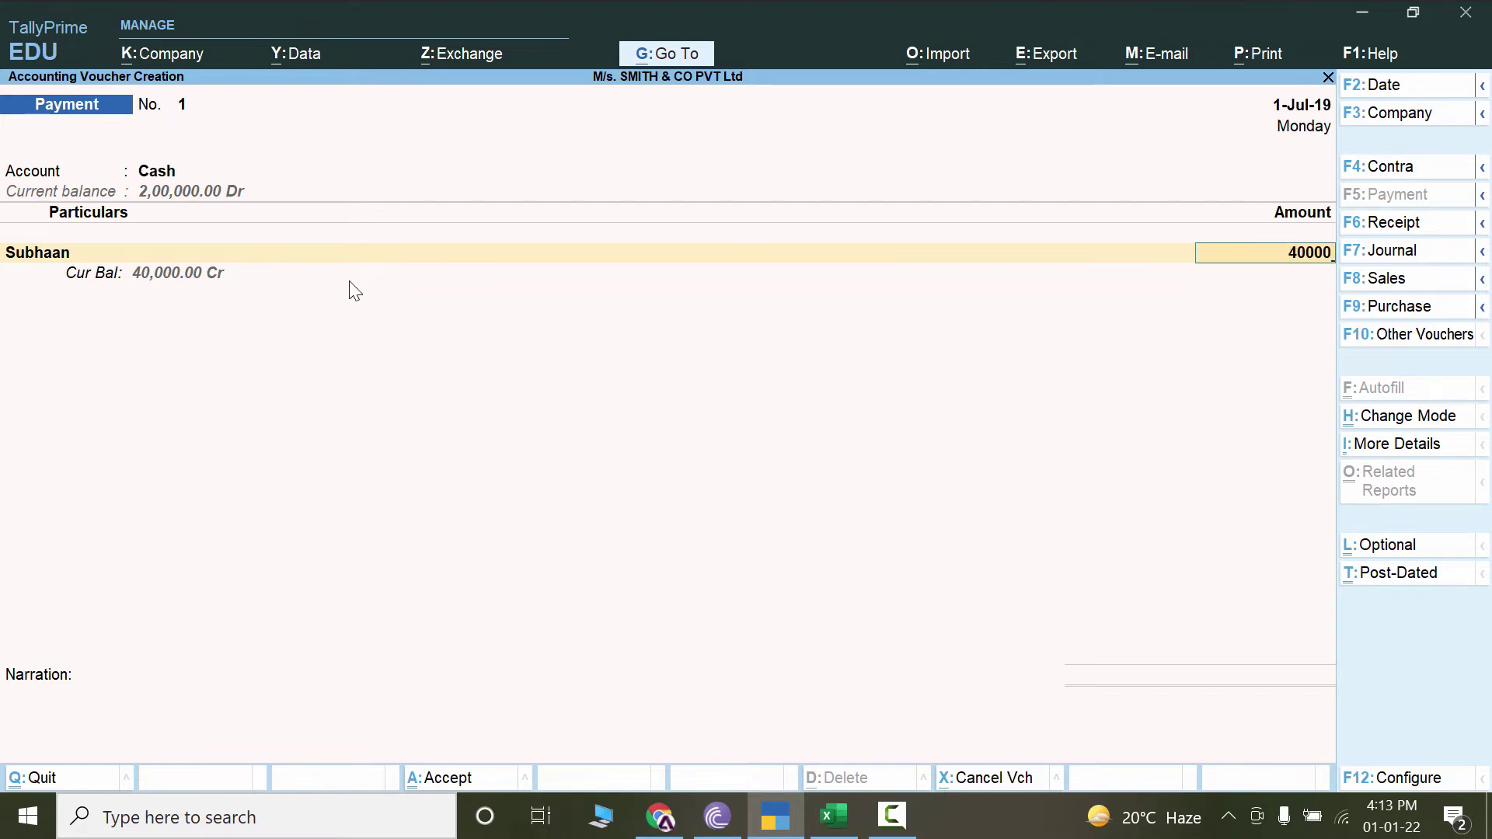
pyautogui.press('Return')
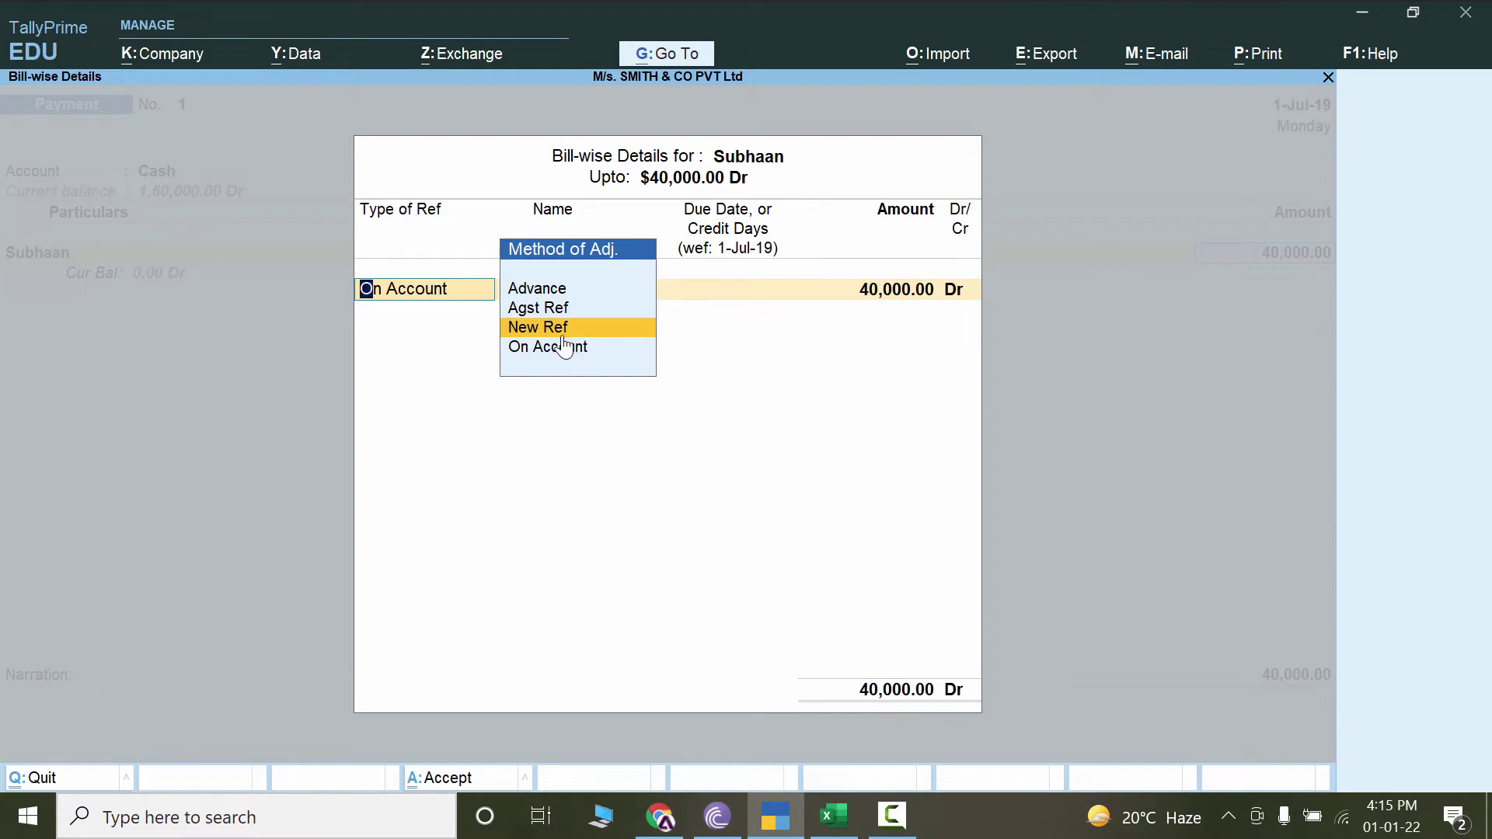
# Try the On Account and then the Agst Ref adjustment method in the supplier's bill-wise details.
pyautogui.click(533, 353)
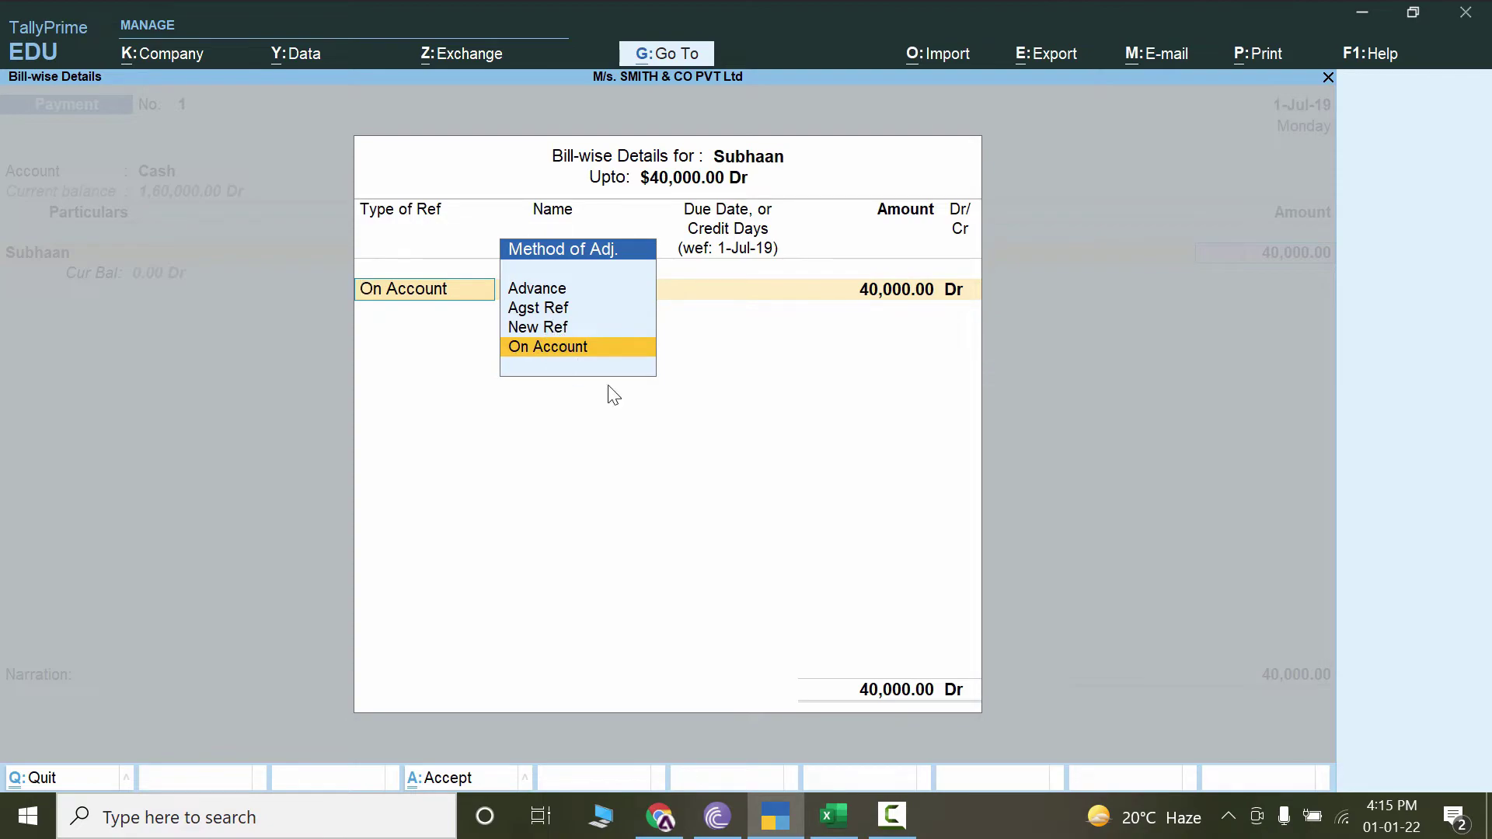
pyautogui.click(836, 813)
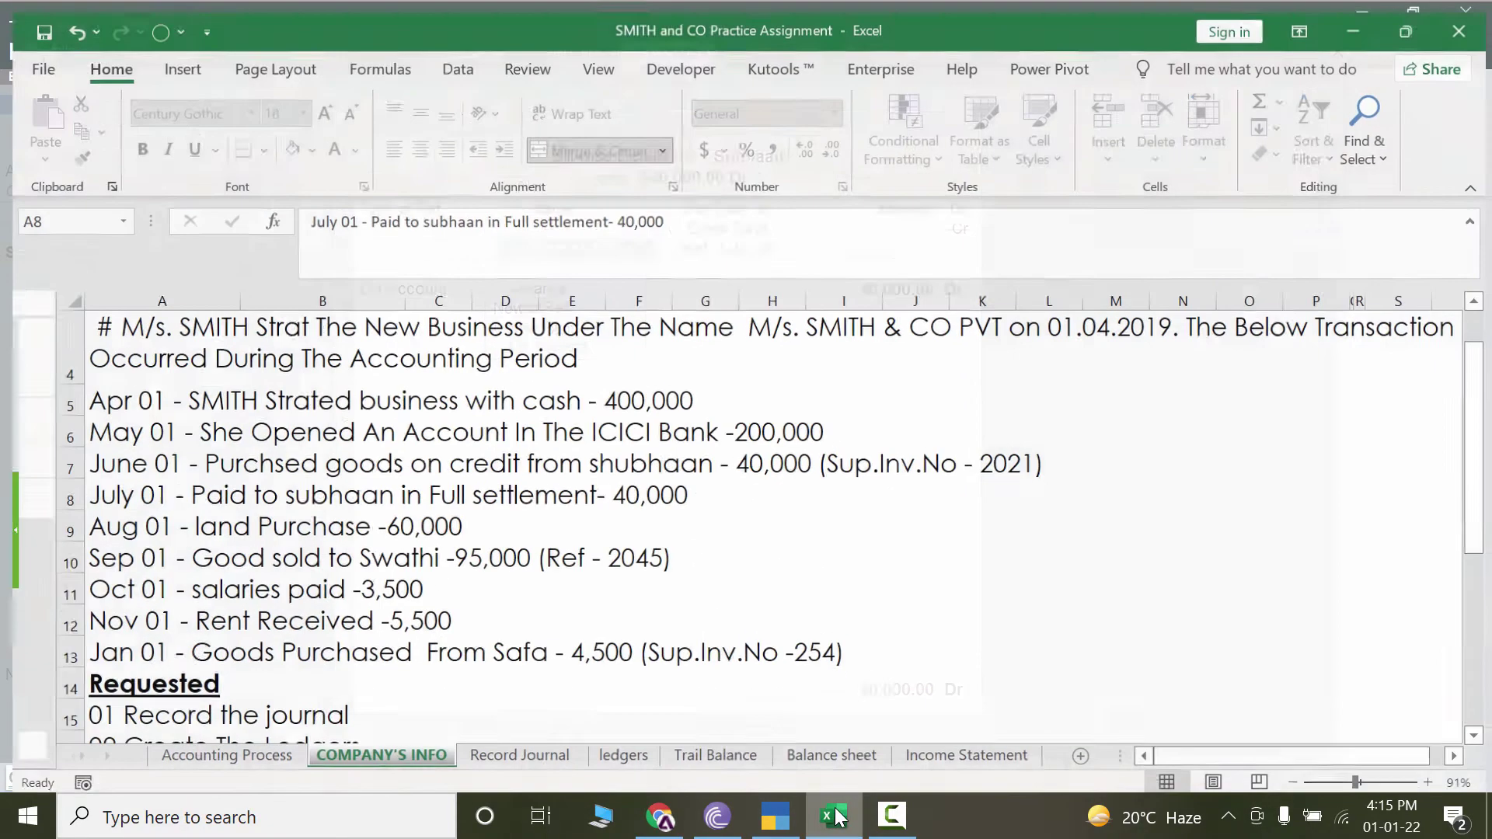
pyautogui.click(835, 813)
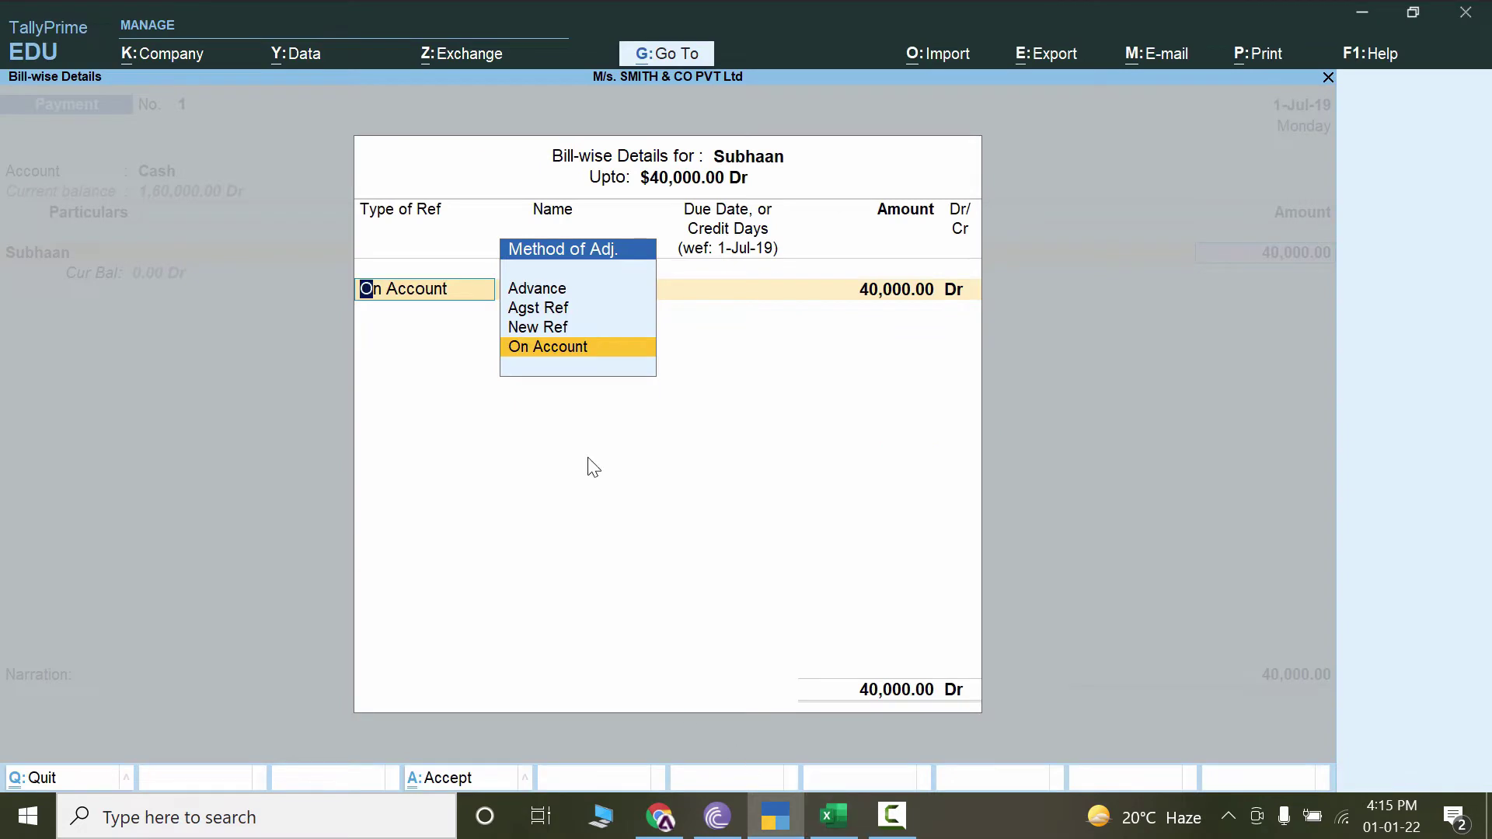
pyautogui.click(561, 303)
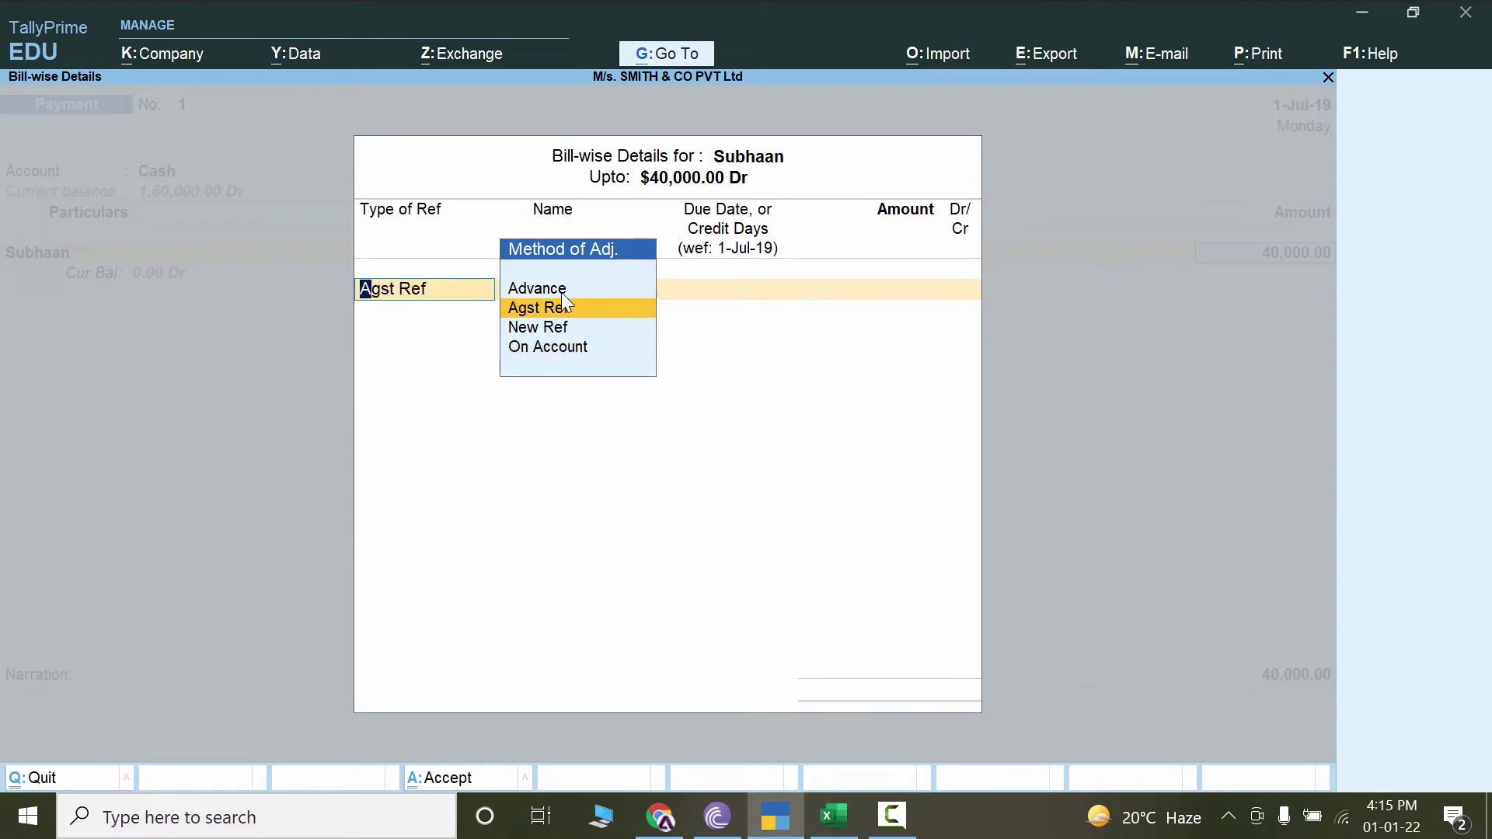
pyautogui.click(562, 303)
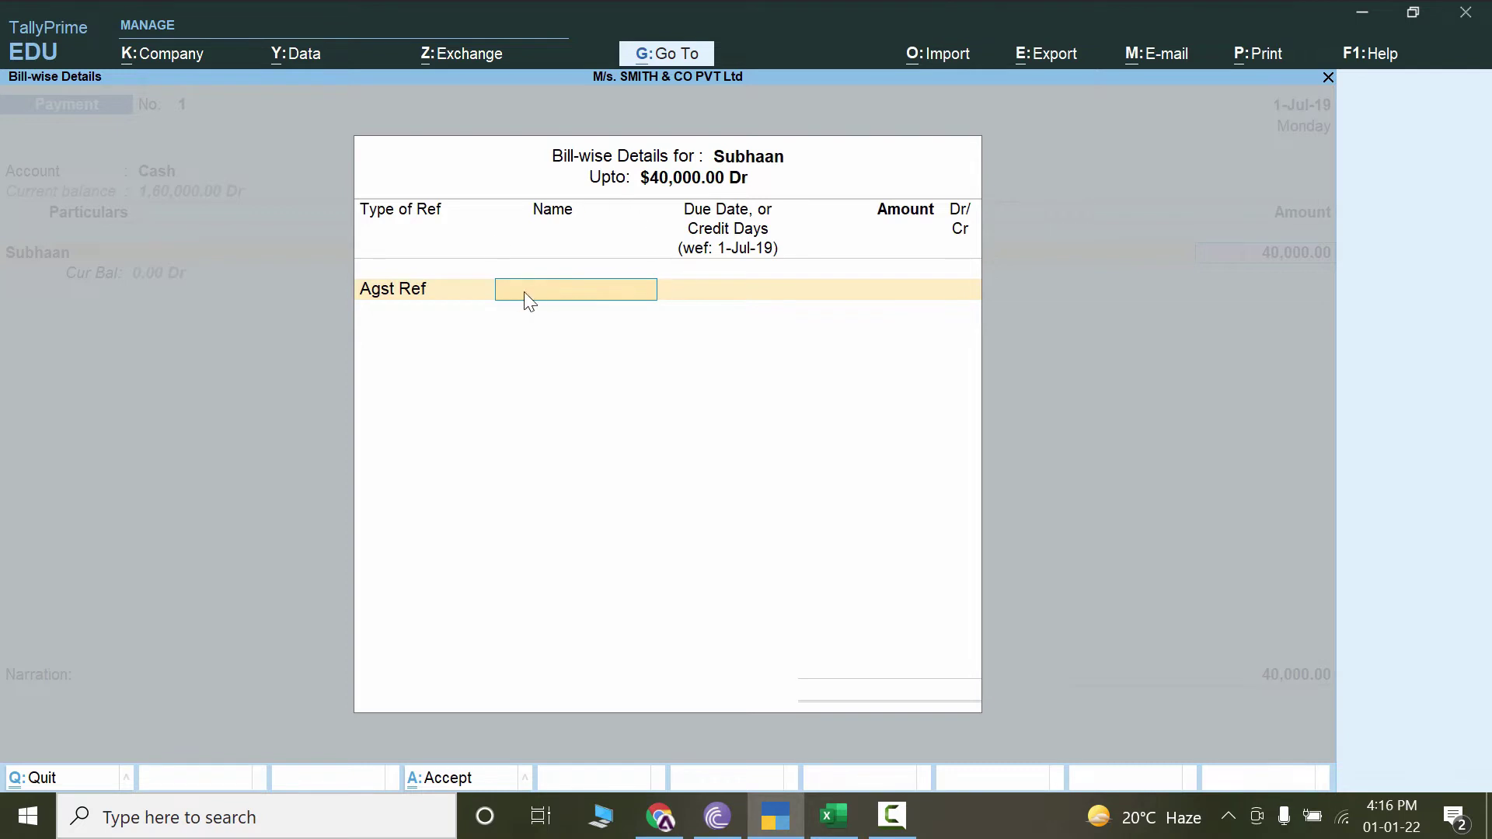
# Discard the unfinished 1-Jul-19 payment voucher together with its bill-wise details.
pyautogui.press('Escape')
pyautogui.press('y')
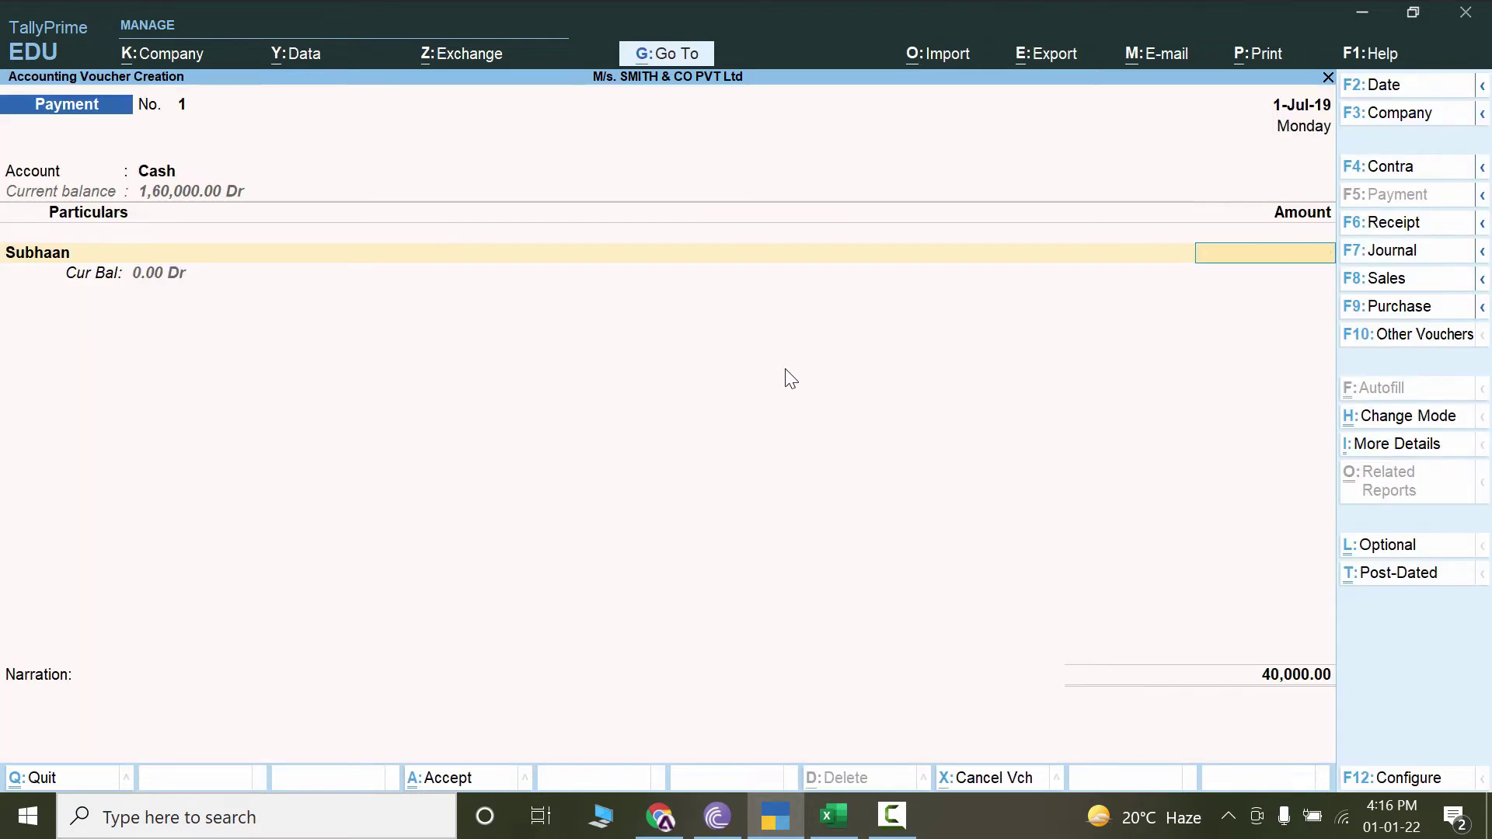
pyautogui.press('Escape')
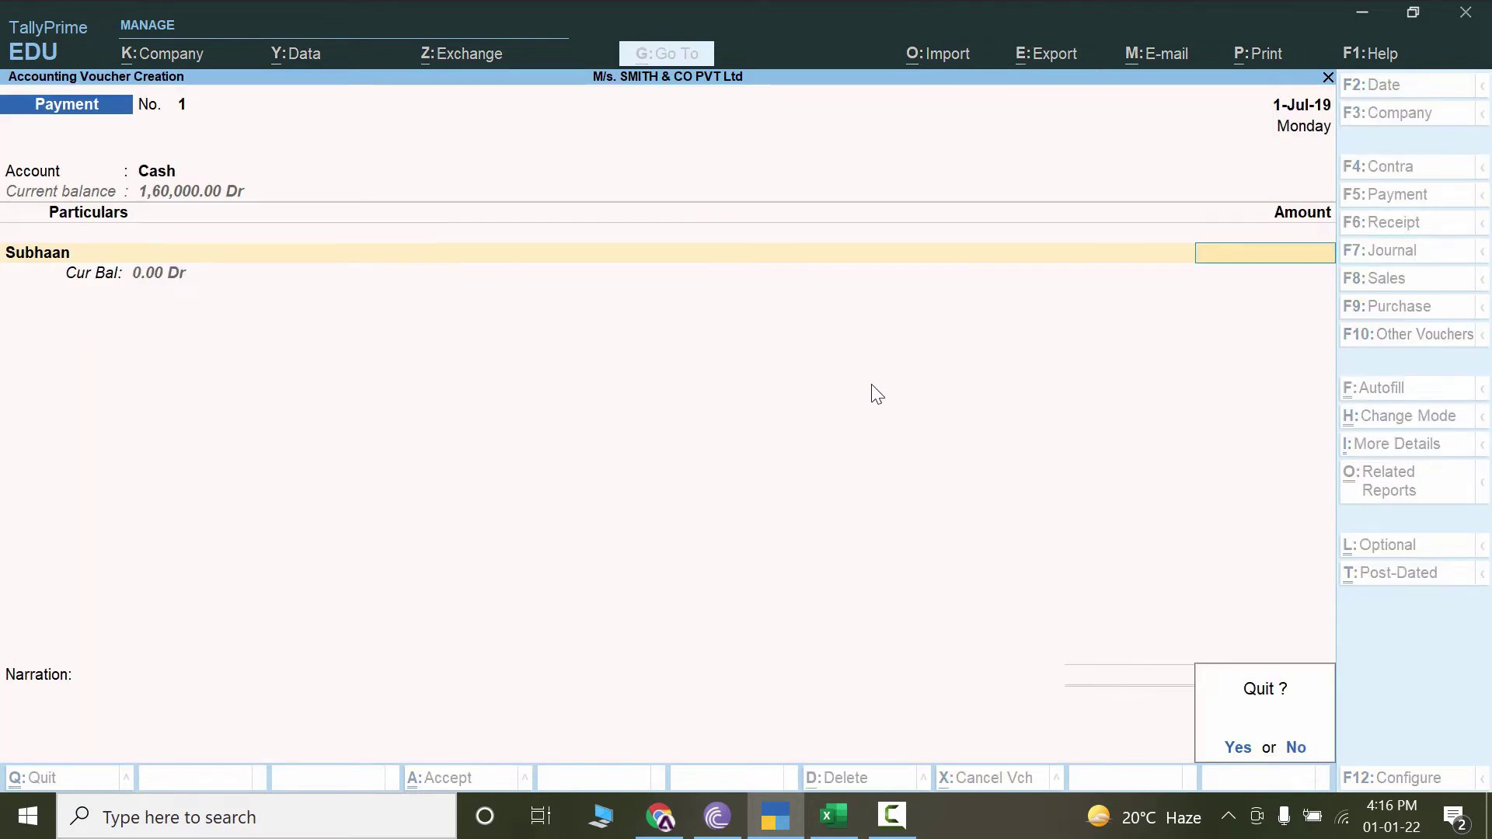
pyautogui.press('y')
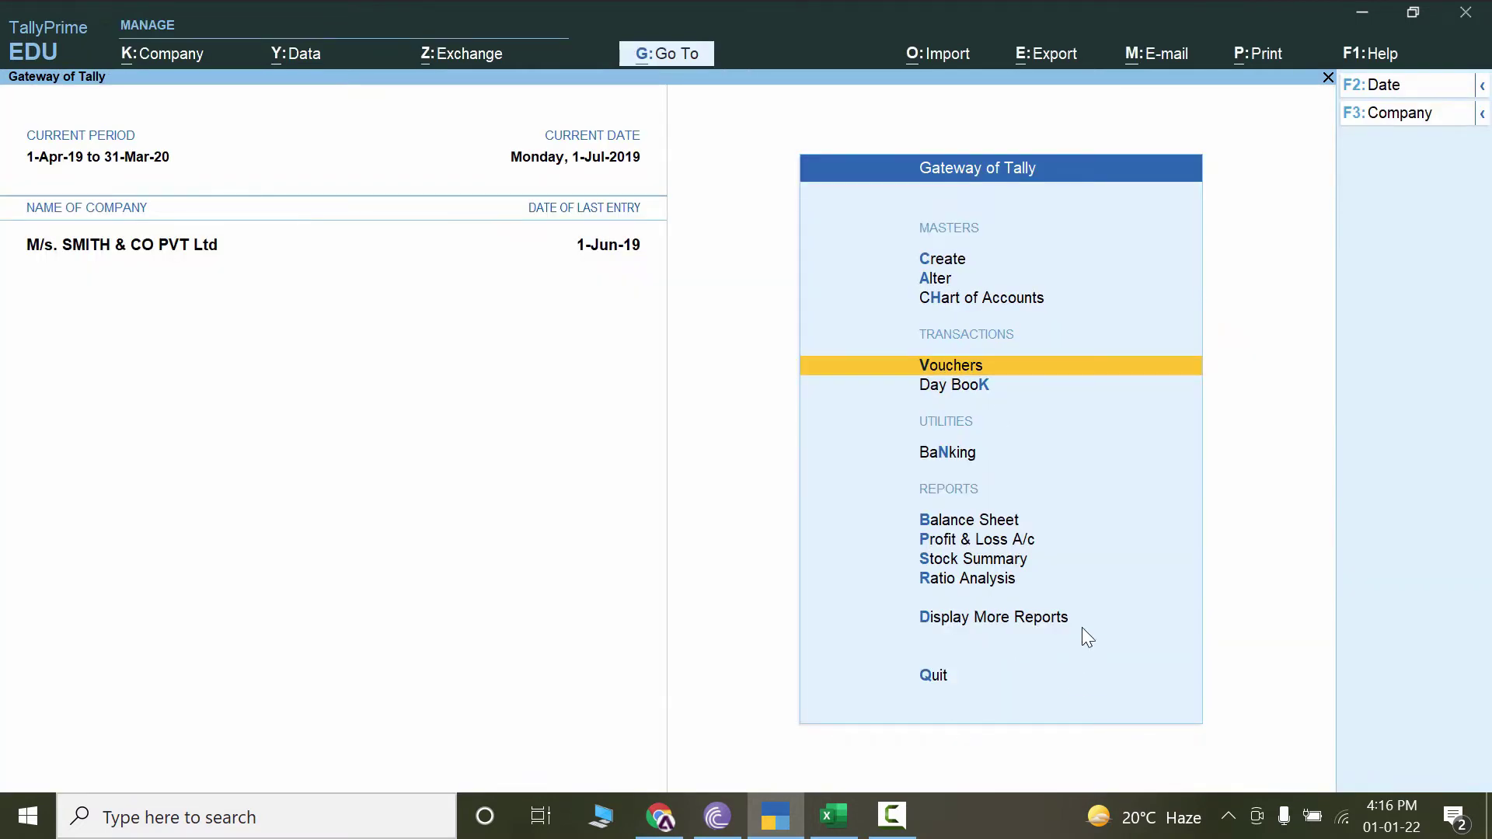
# Open the Day Book and set its period from 1-Jan-19 to 31-Dec-20.
pyautogui.click(981, 621)
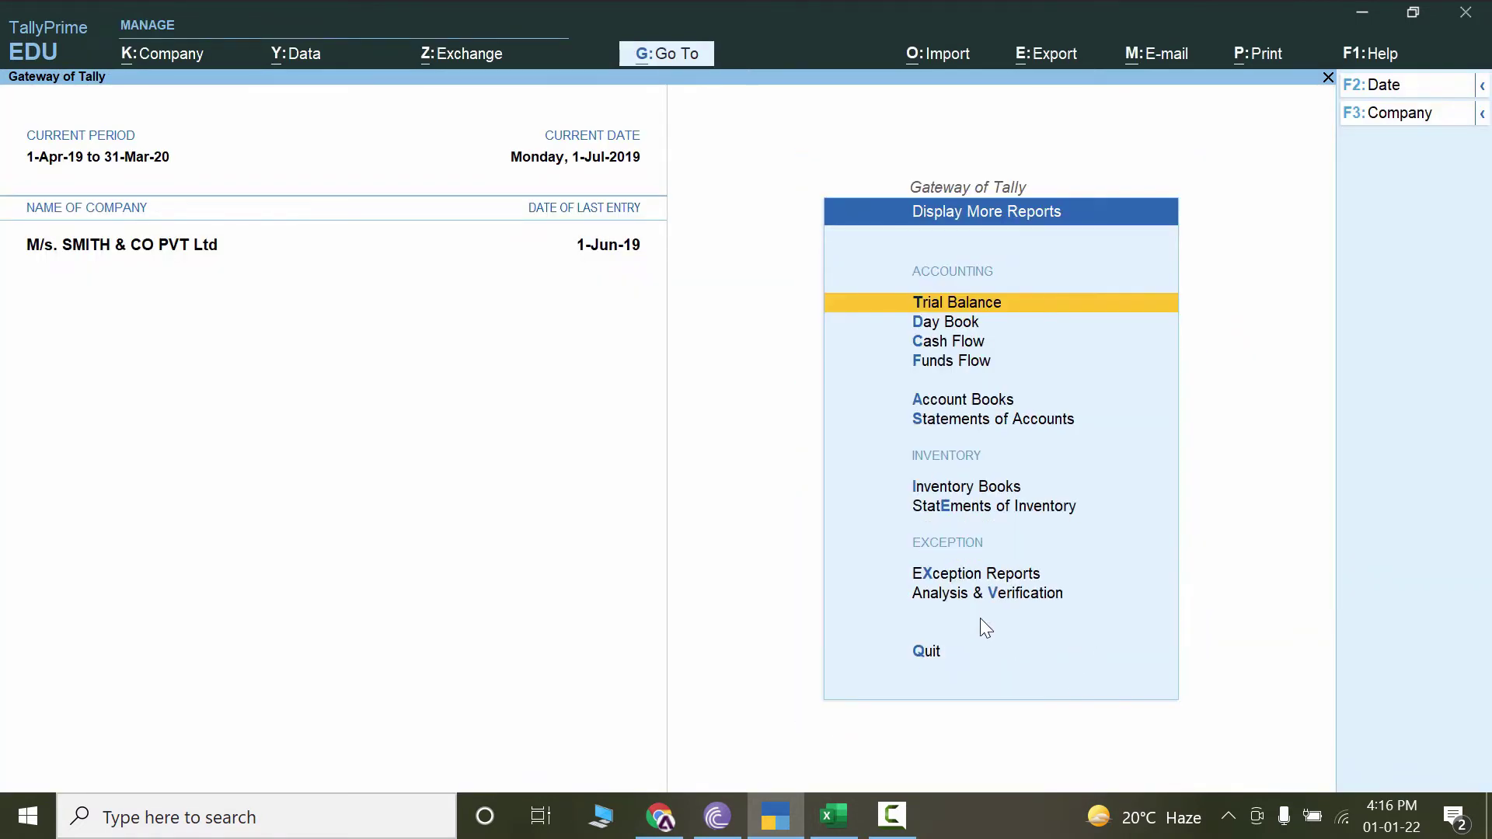
pyautogui.click(942, 322)
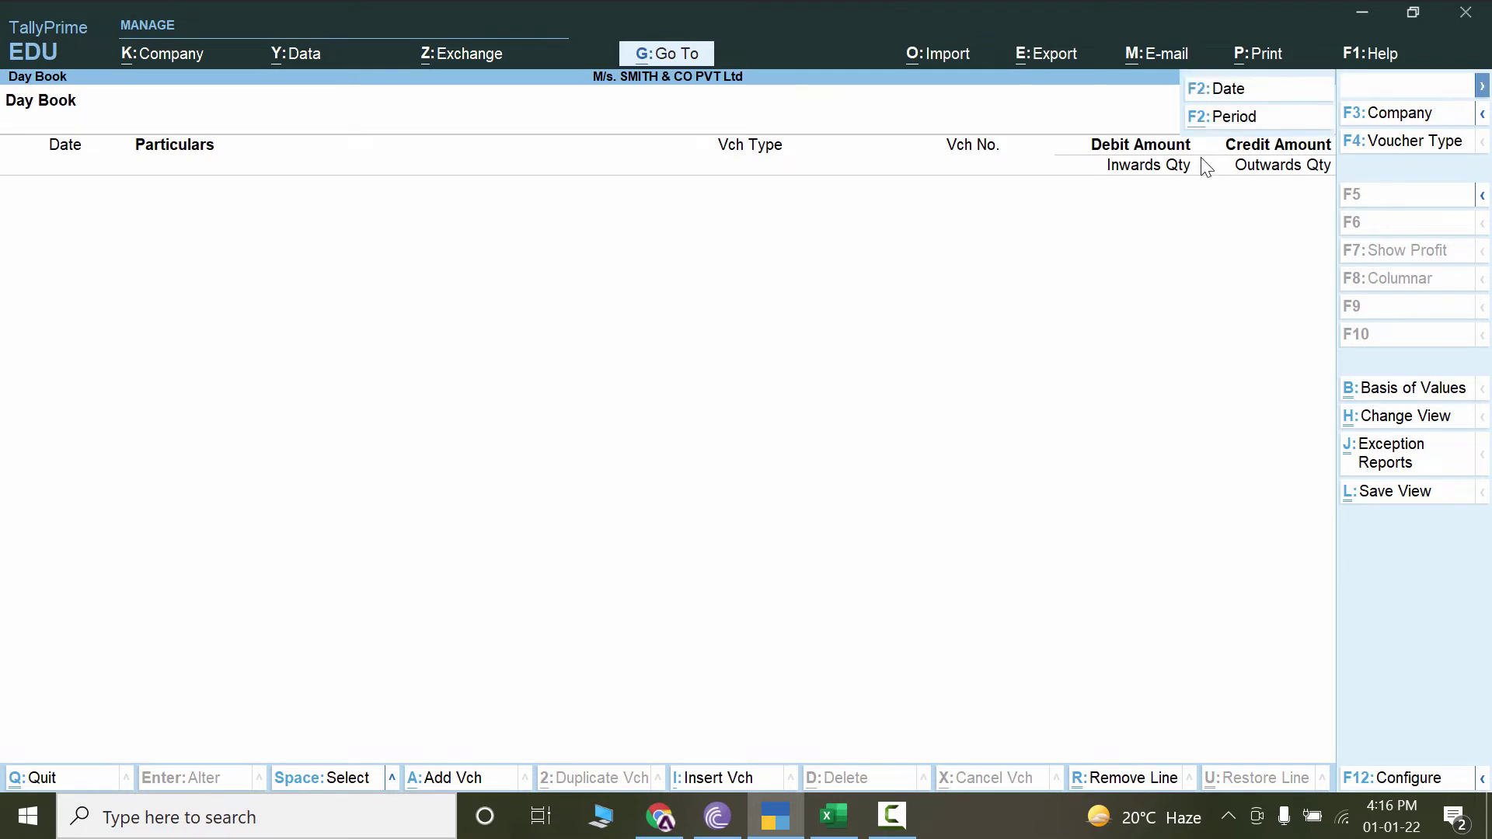
pyautogui.click(1221, 118)
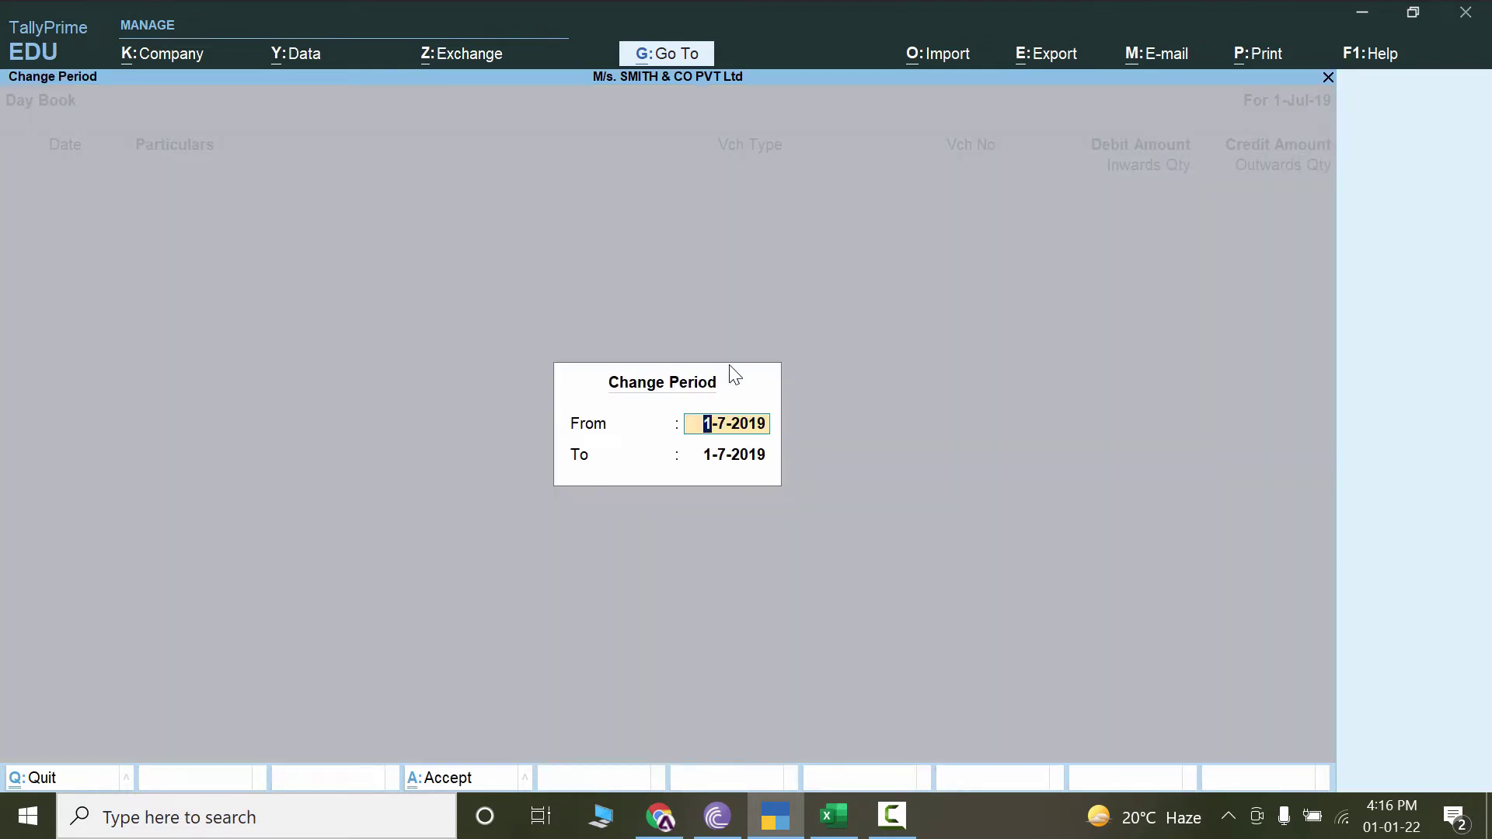
pyautogui.write('jan')
pyautogui.press('Return')
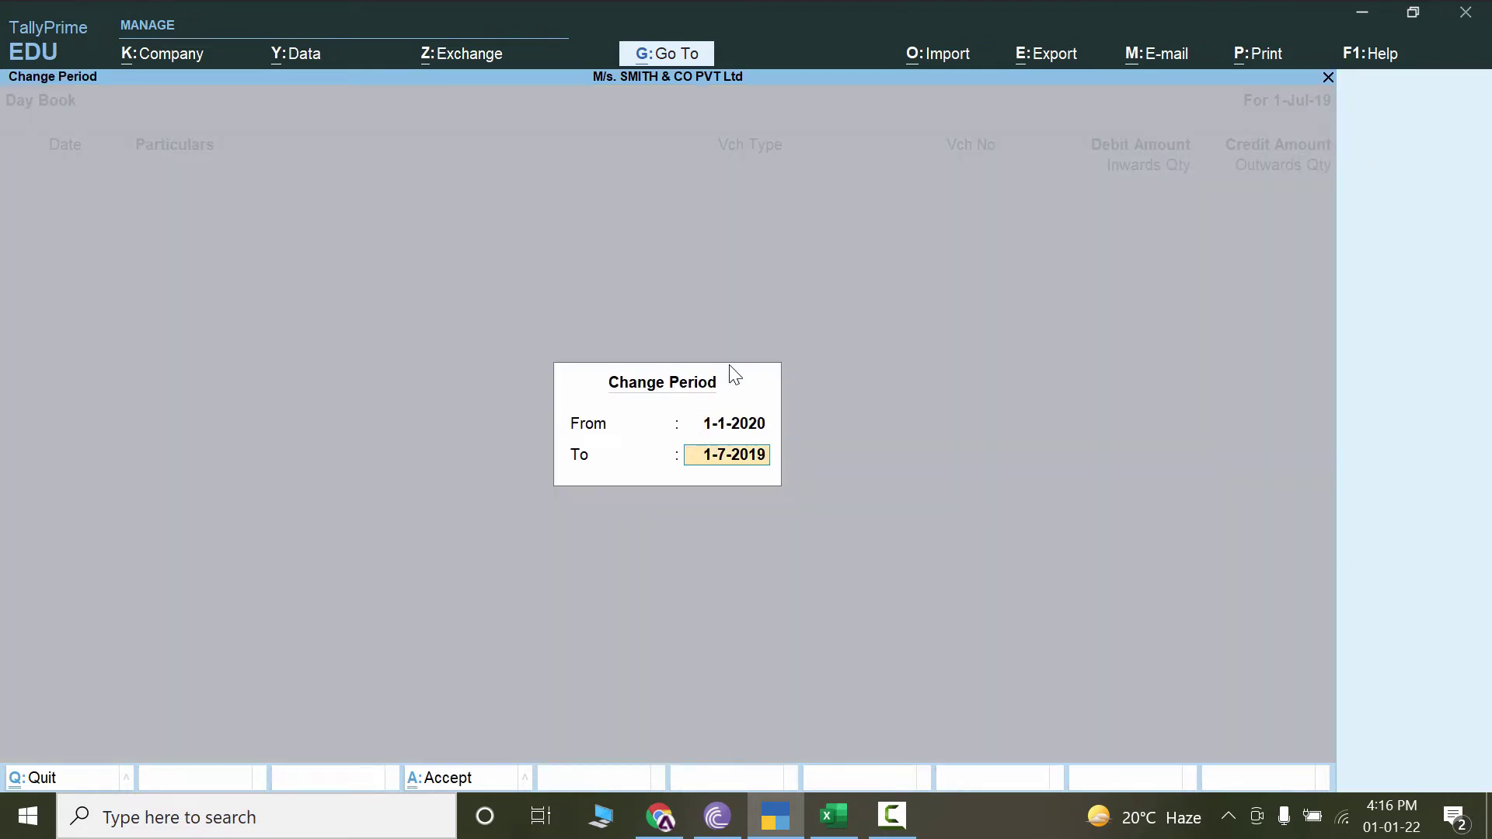
pyautogui.press('ctrl')
pyautogui.hotkey('shift', 'Tab')
pyautogui.write('j')
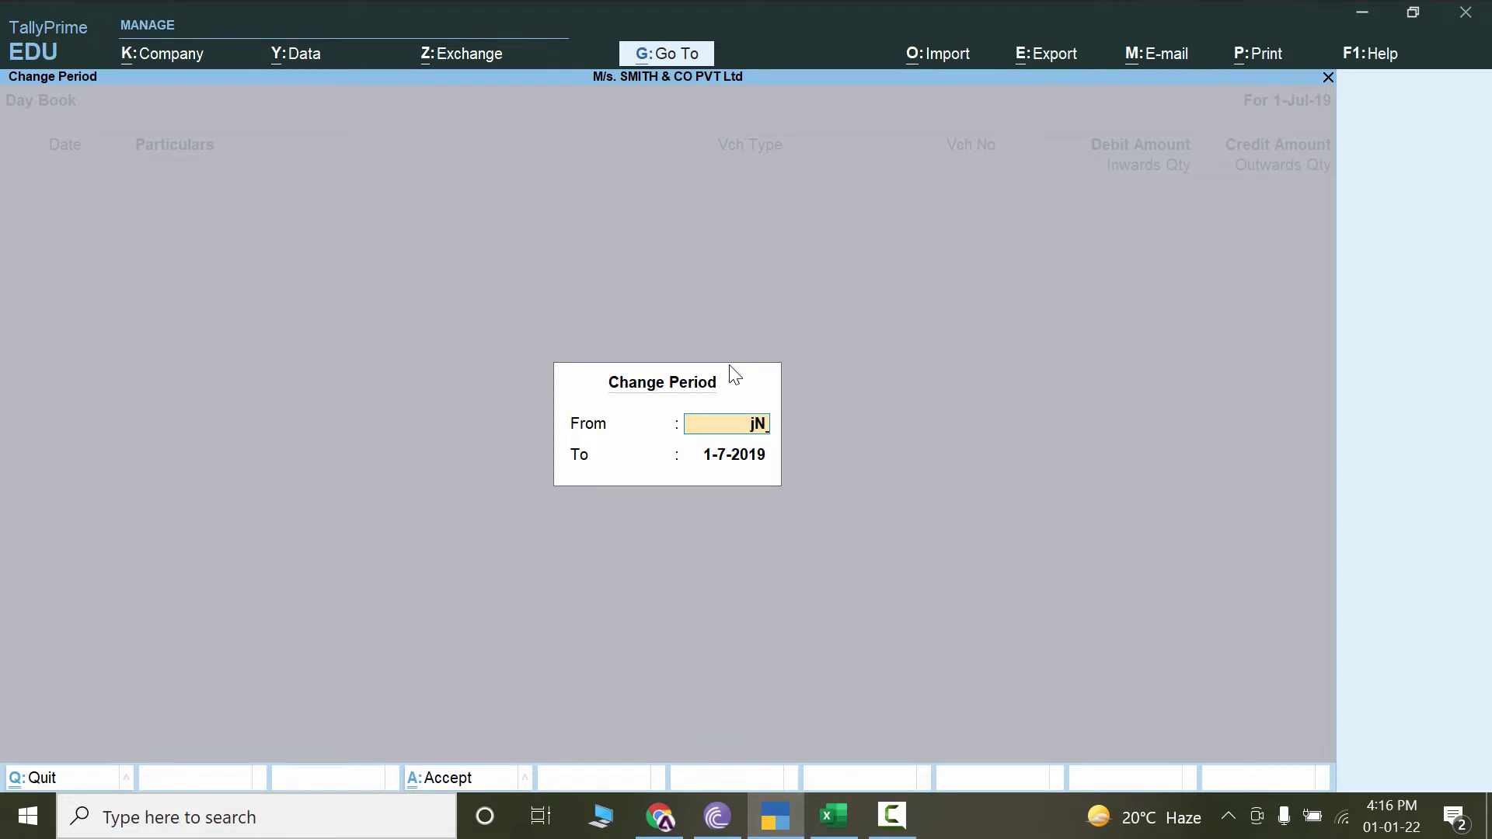
pyautogui.write('an19')
pyautogui.press('Return')
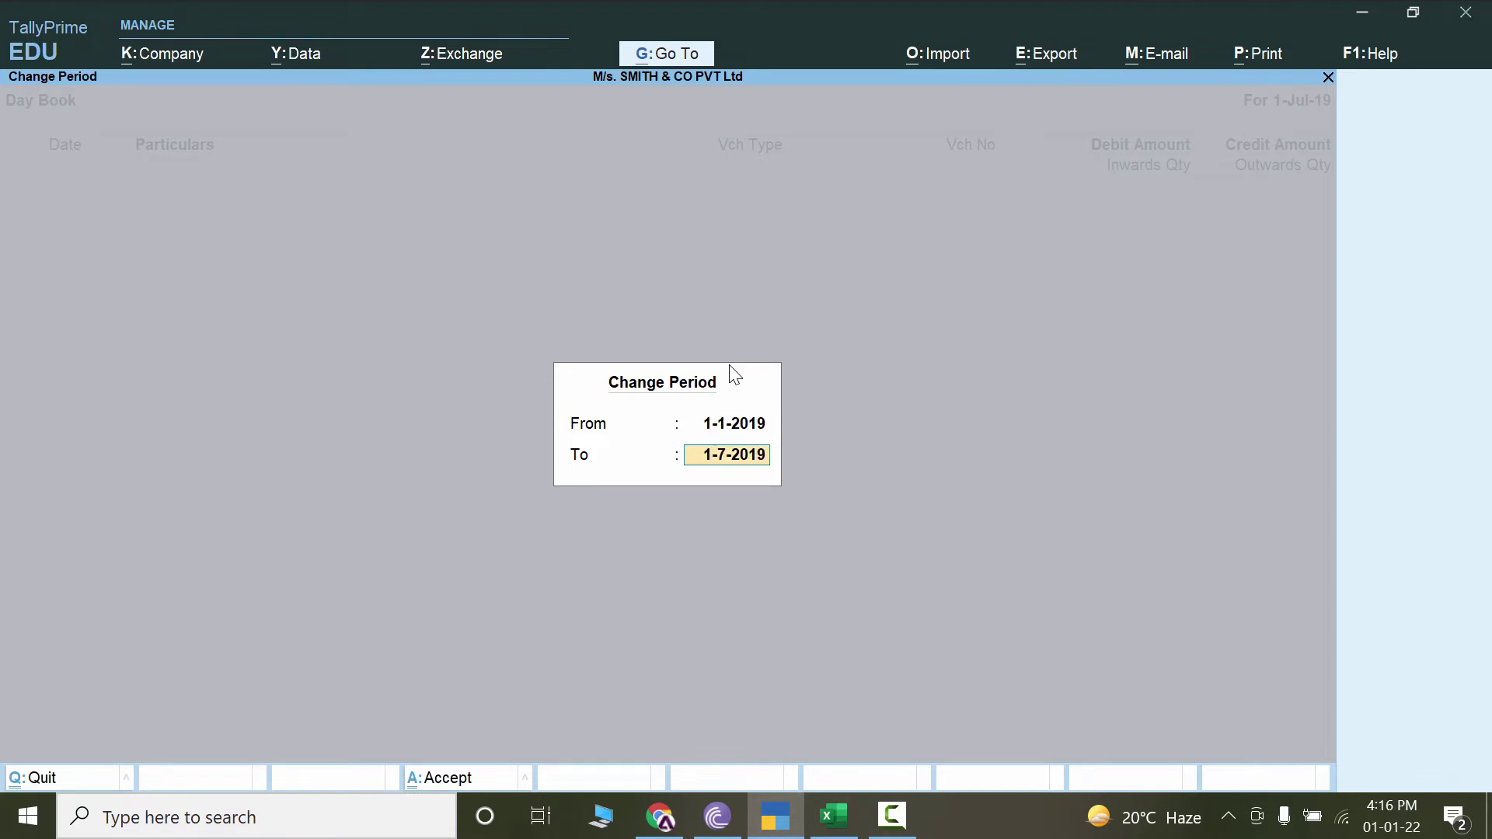
pyautogui.write('dec20')
pyautogui.press('Return')
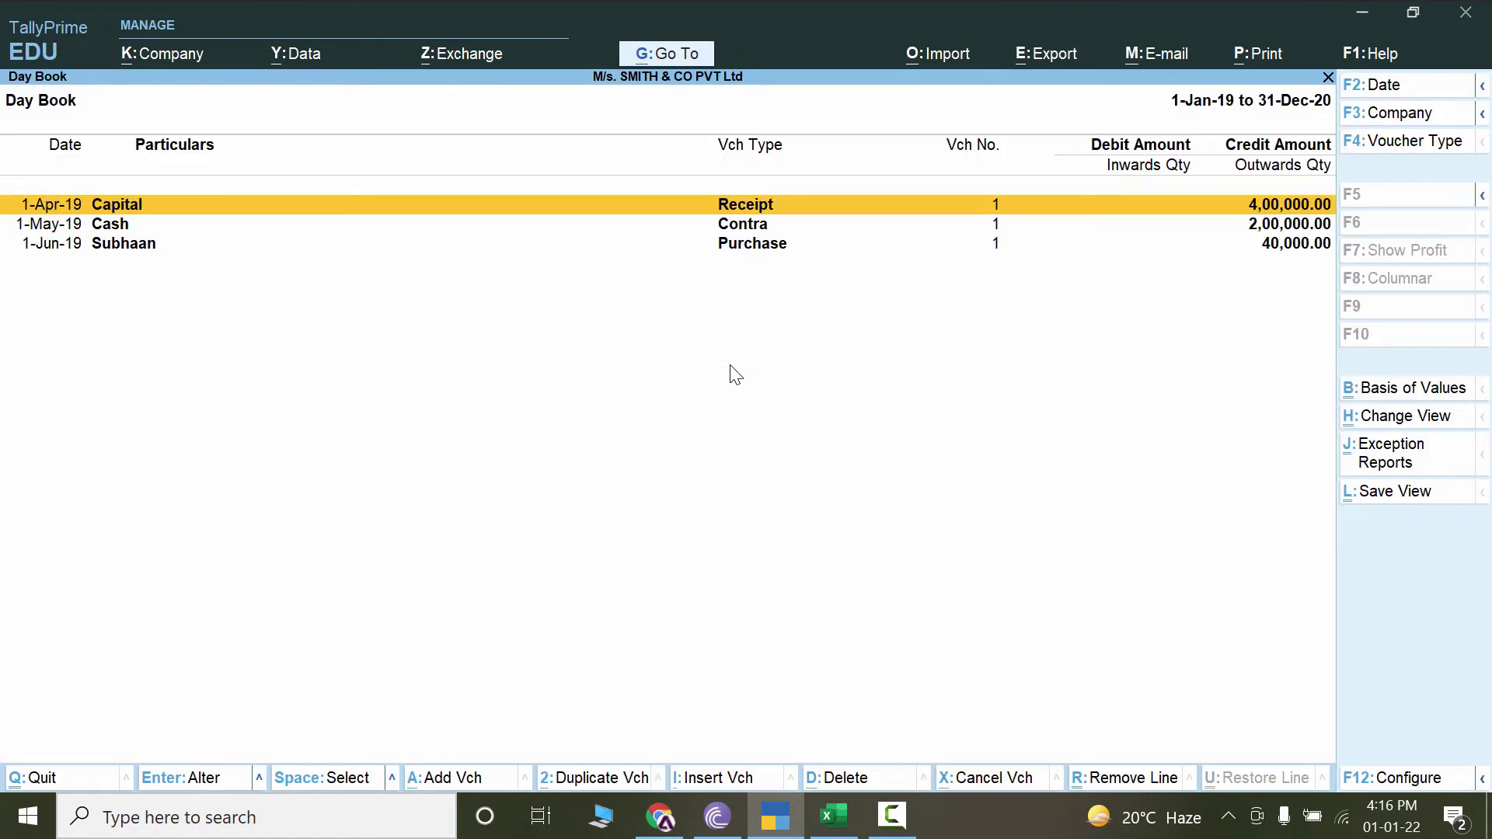
# Open the 1-Jun-19 purchase voucher, check its details against the Excel assignment, and accept it.
pyautogui.click(141, 254)
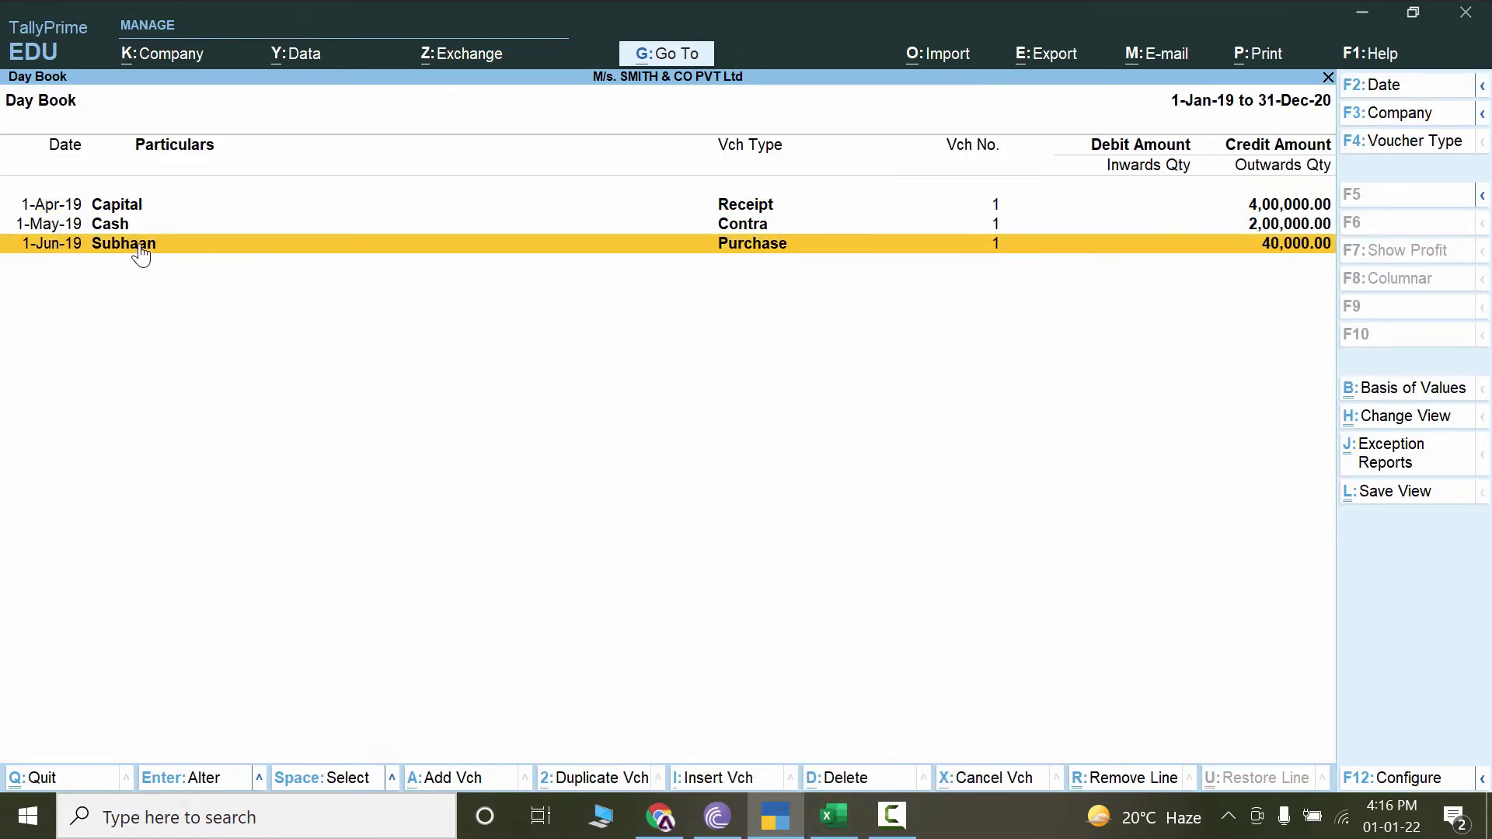
pyautogui.doubleClick(141, 250)
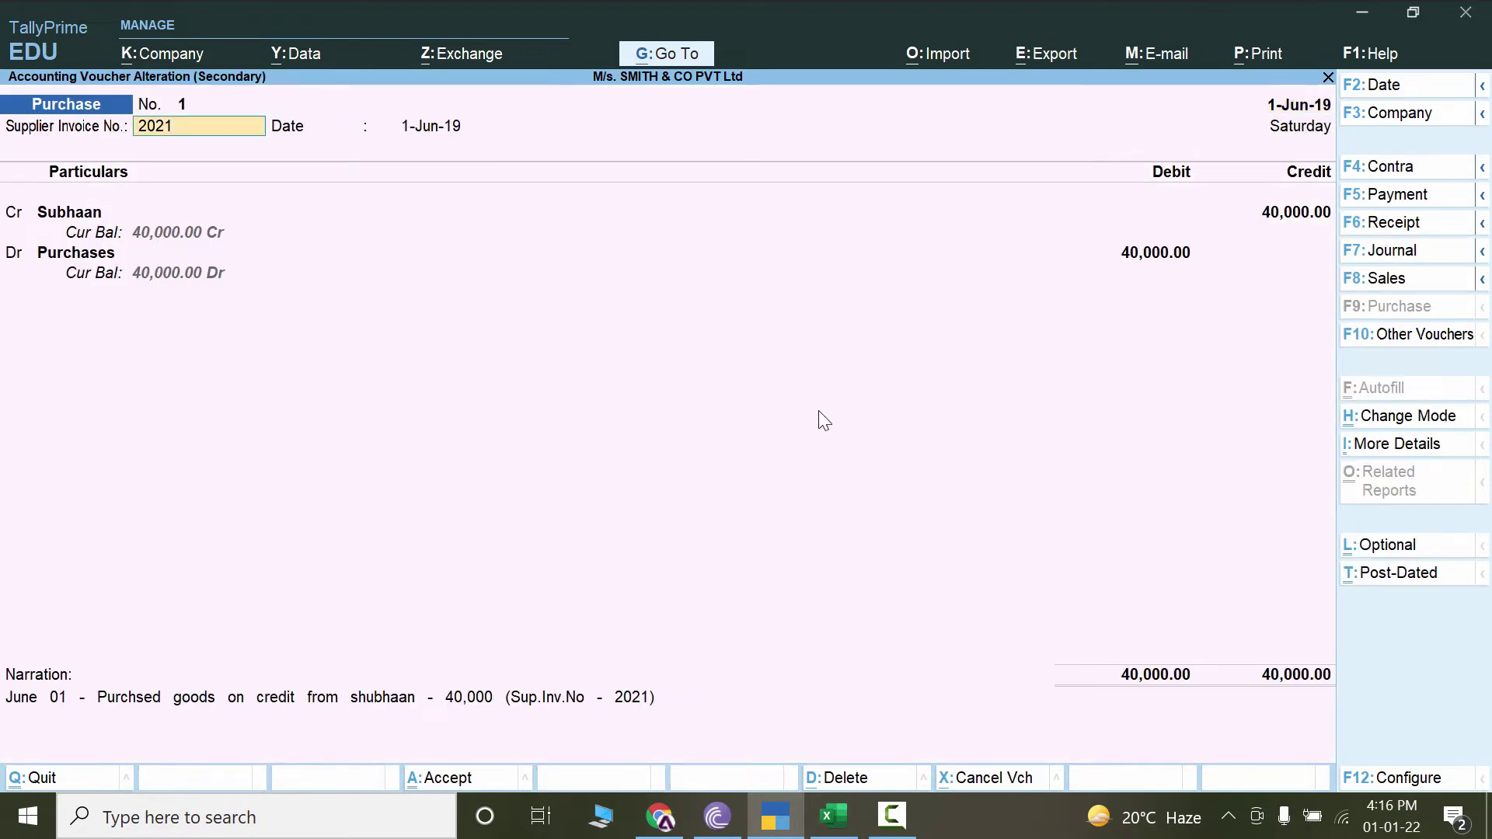
pyautogui.press('Return')
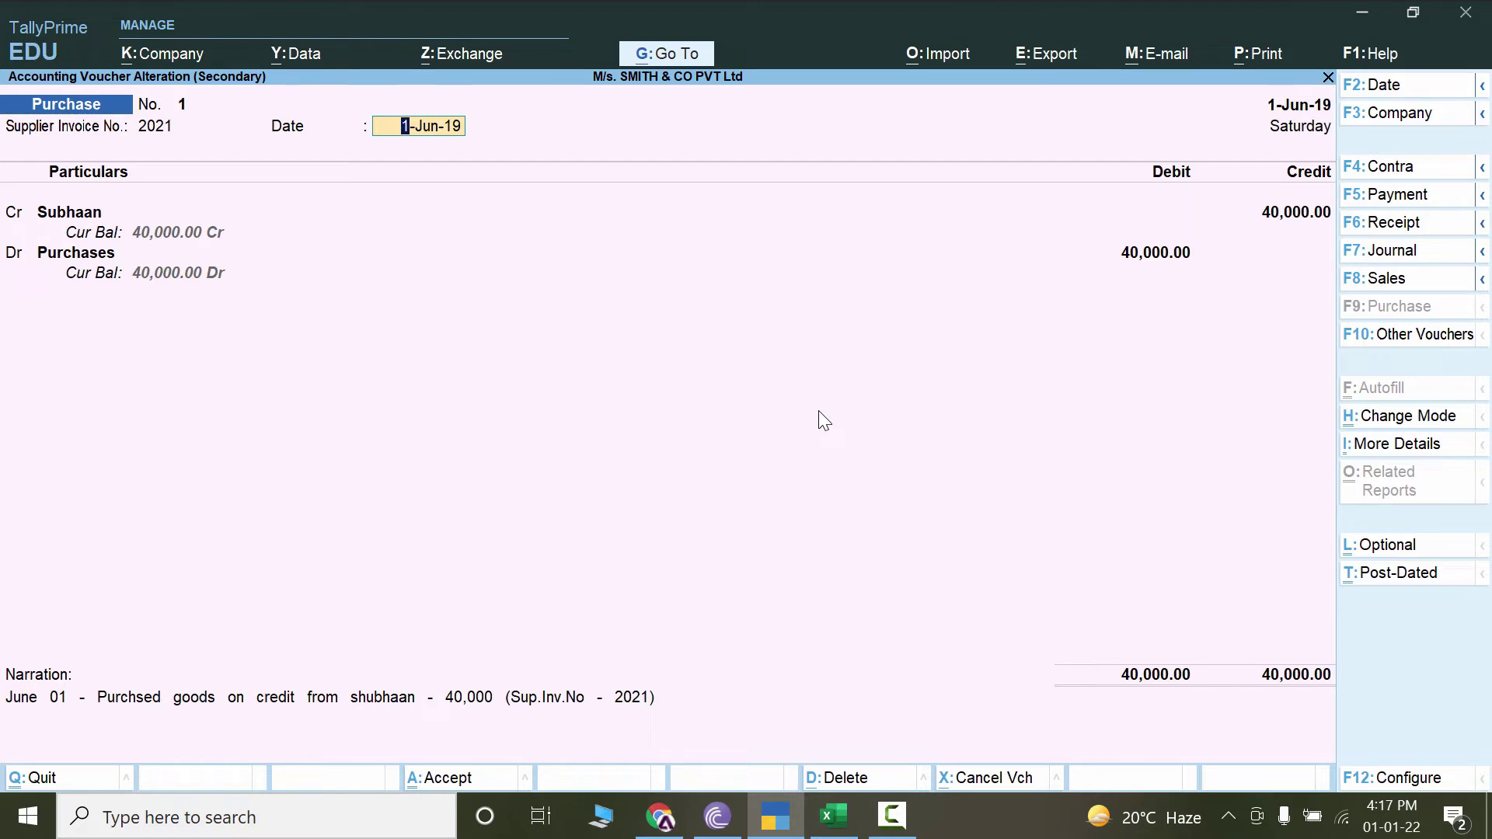
pyautogui.click(834, 816)
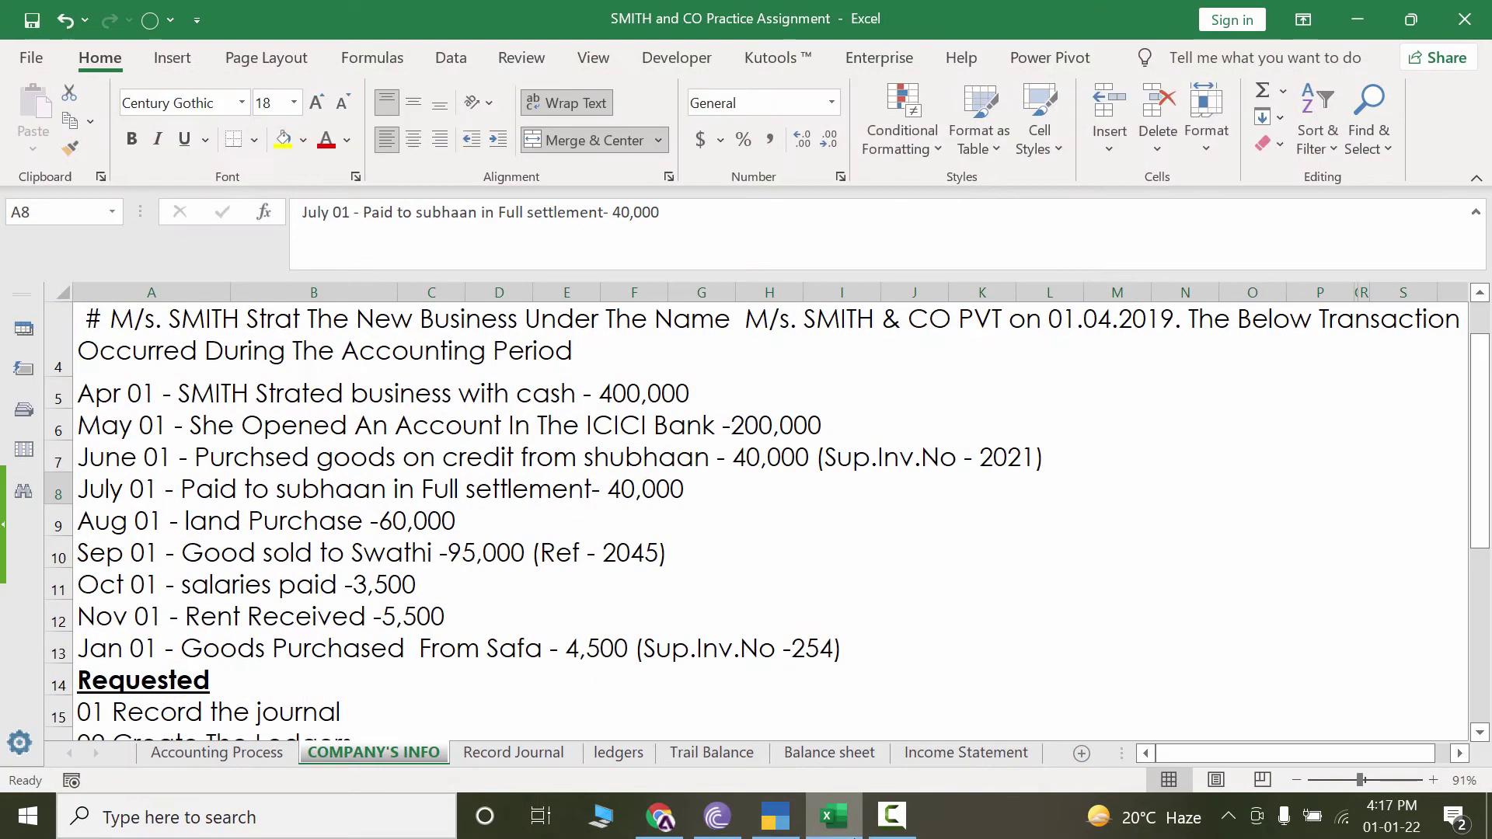
pyautogui.click(850, 833)
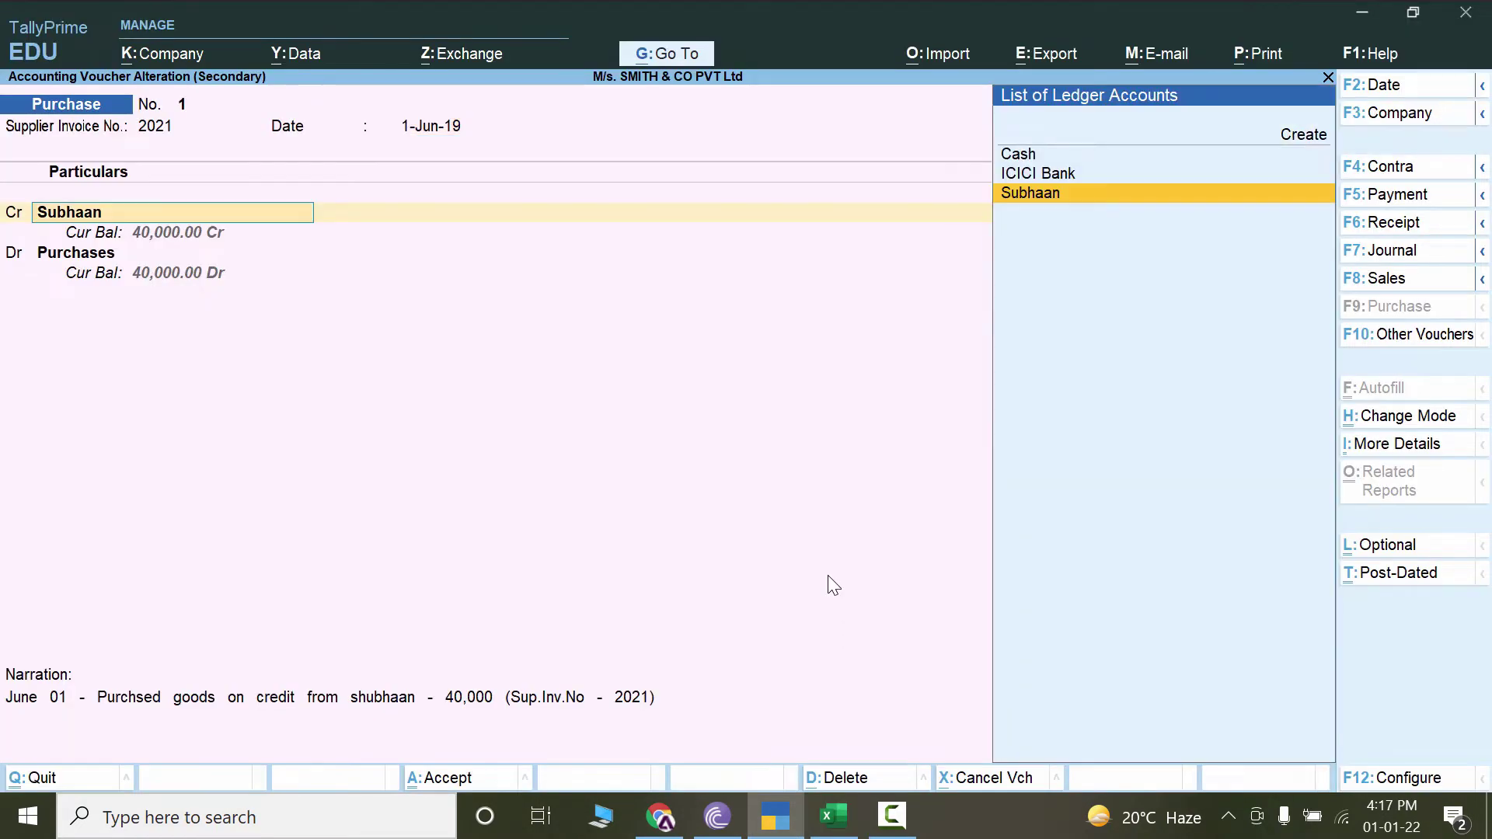
pyautogui.press('ctrl')
pyautogui.hotkey('ctrl', 'a')
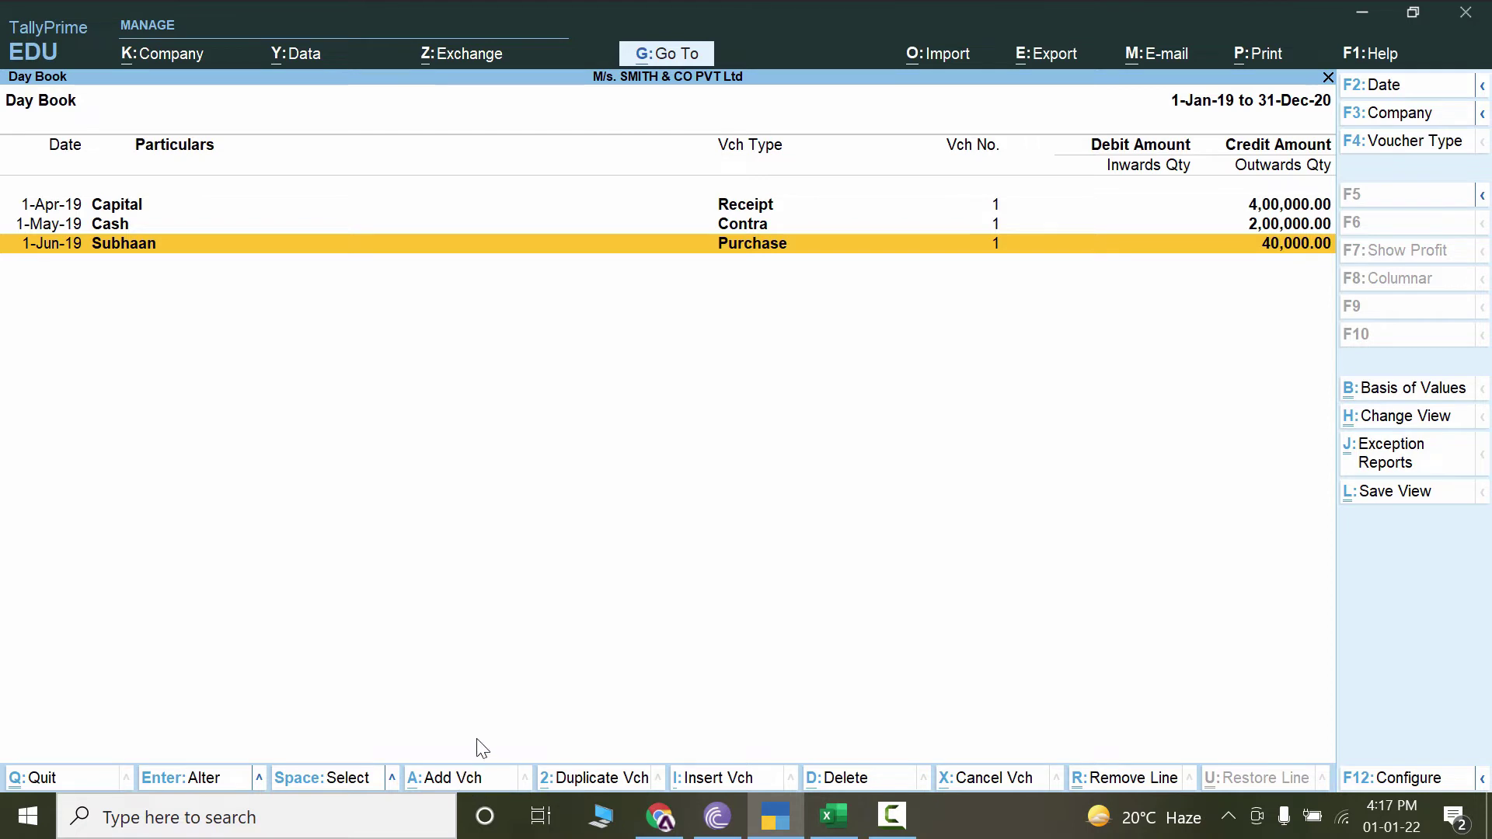
# Add a payment voucher from the Day Book and try to date it 30 June.
pyautogui.hotkey('alt', 'a')
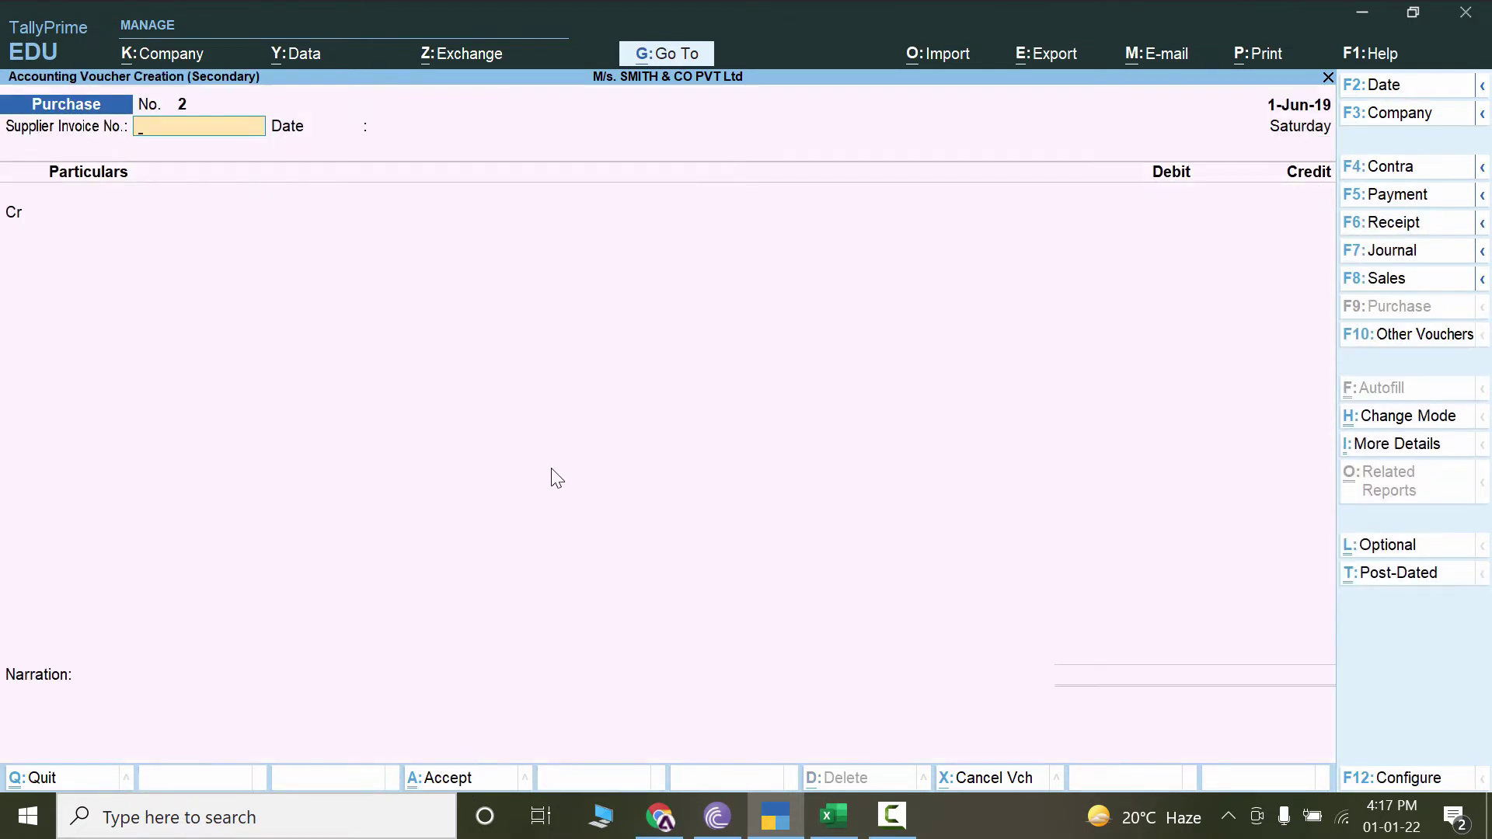
pyautogui.click(1399, 196)
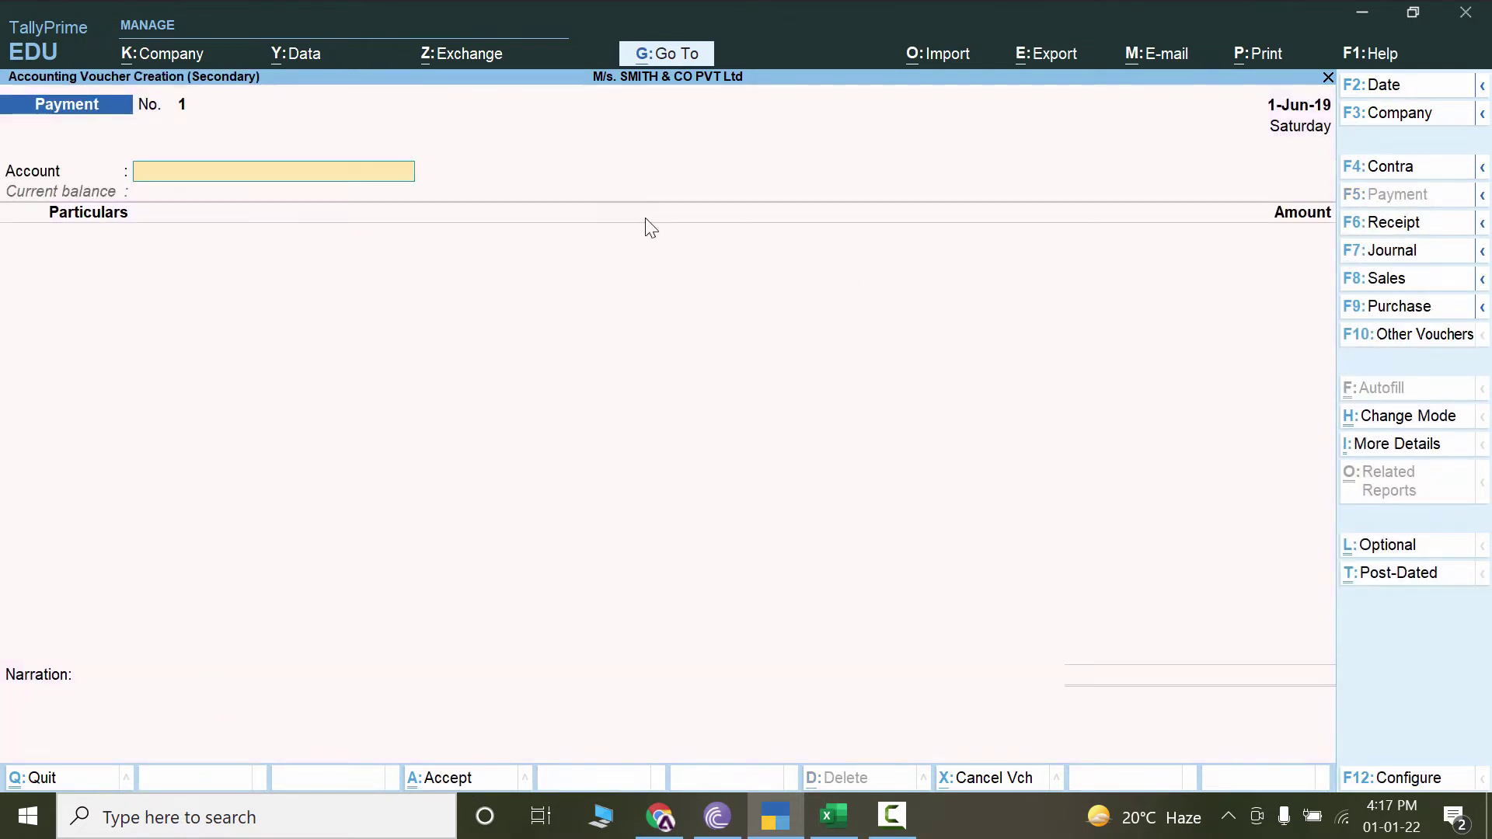
pyautogui.click(1281, 107)
pyautogui.write('30 jun')
pyautogui.press('BackSpace')
pyautogui.press('BackSpace')
pyautogui.press('BackSpace')
pyautogui.press('BackSpace')
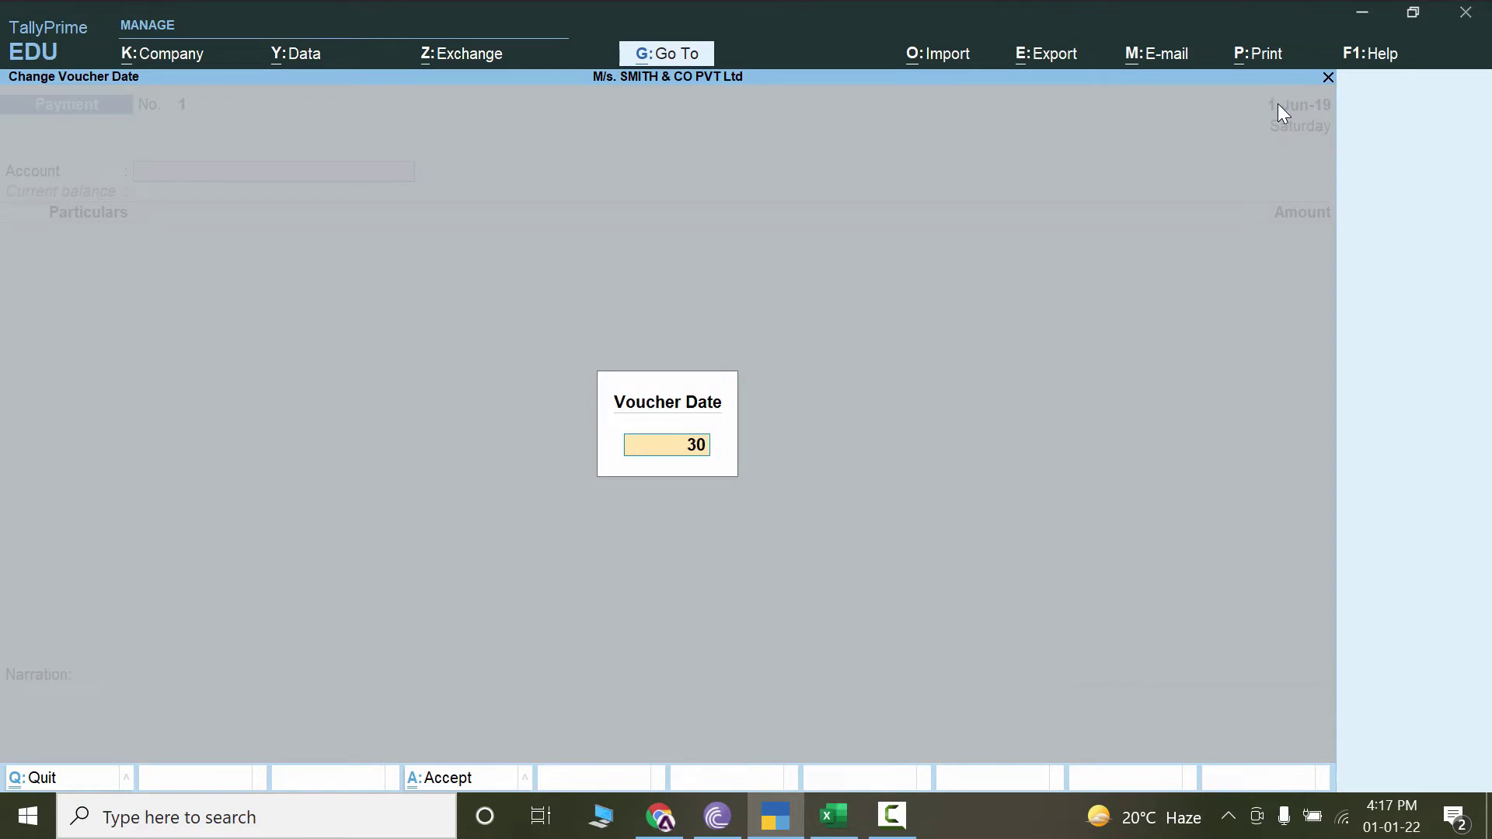
pyautogui.press('BackSpace')
pyautogui.press('BackSpace')
pyautogui.write('j')
pyautogui.press('Return')
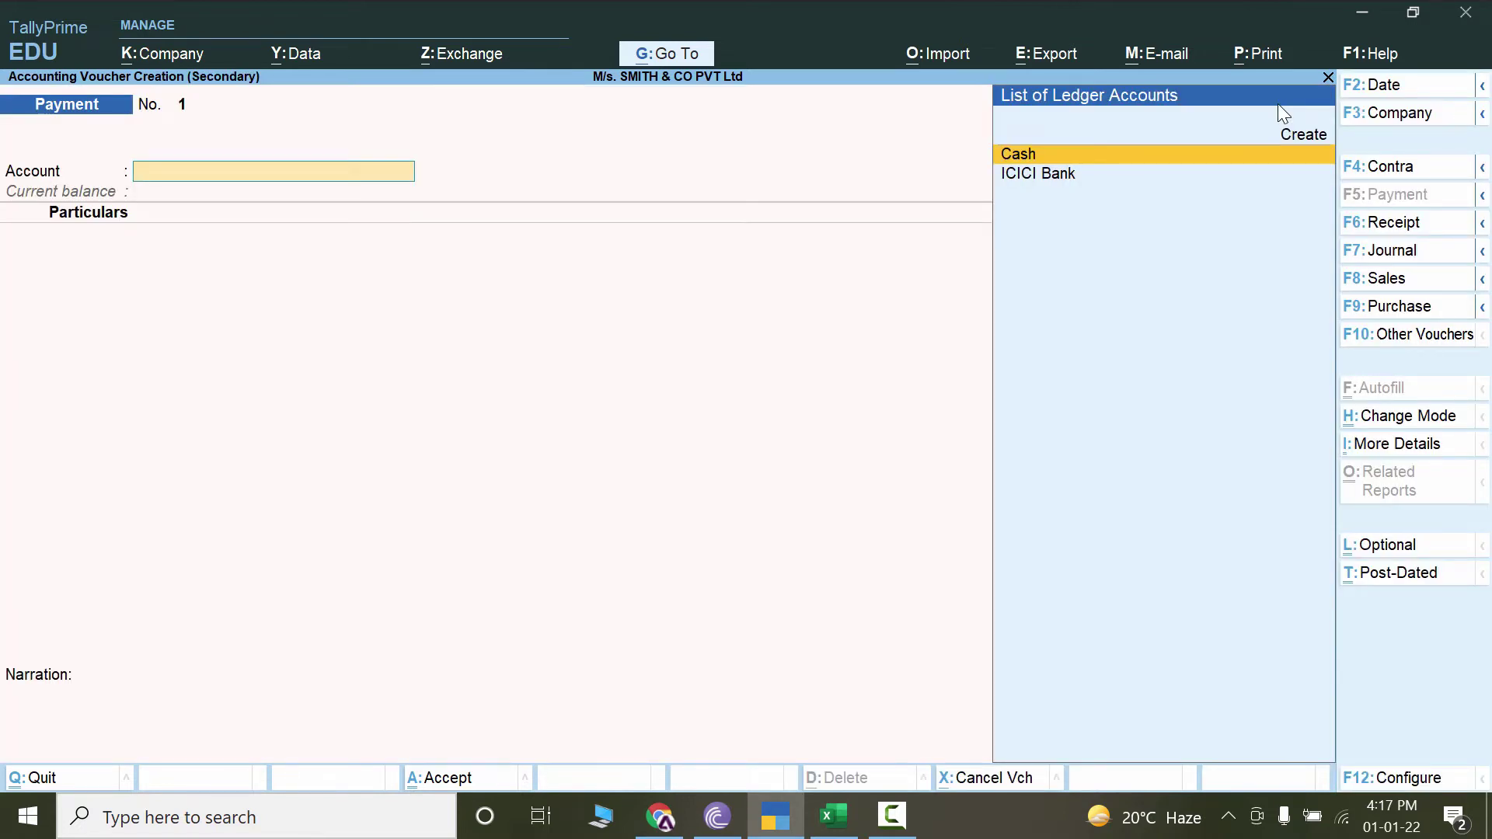
# Date the payment voucher 2-Jun-19 and set its account to Cash.
pyautogui.press('F2')
pyautogui.write('30-06-2019')
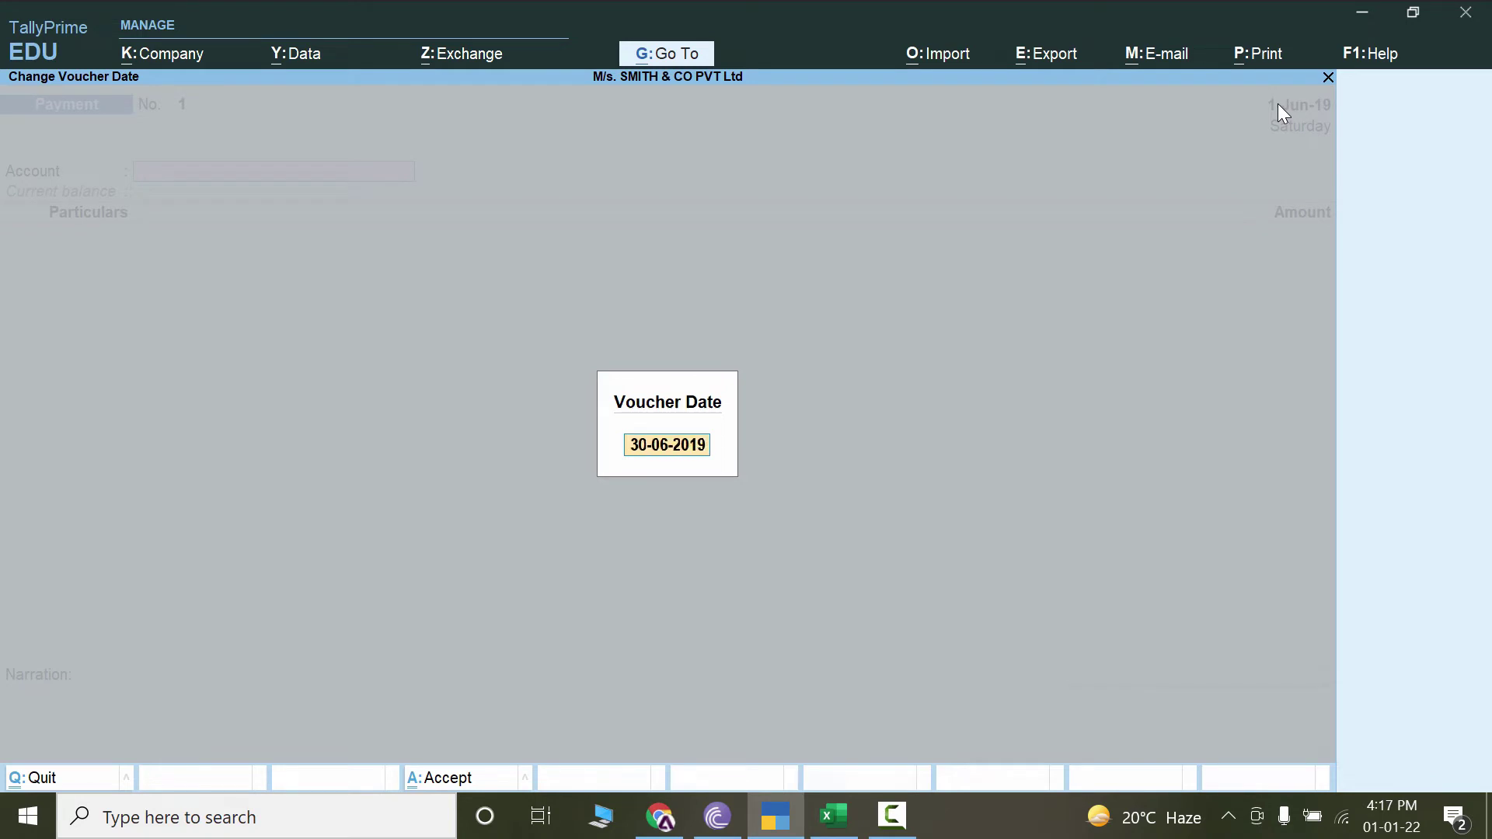
pyautogui.press('BackSpace')
pyautogui.press('BackSpace')
pyautogui.press('BackSpace')
pyautogui.press('BackSpace')
pyautogui.press('BackSpace')
pyautogui.press('BackSpace')
pyautogui.press('BackSpace')
pyautogui.press('BackSpace')
pyautogui.write('28-06-2019')
pyautogui.press('Return')
pyautogui.press('Return')
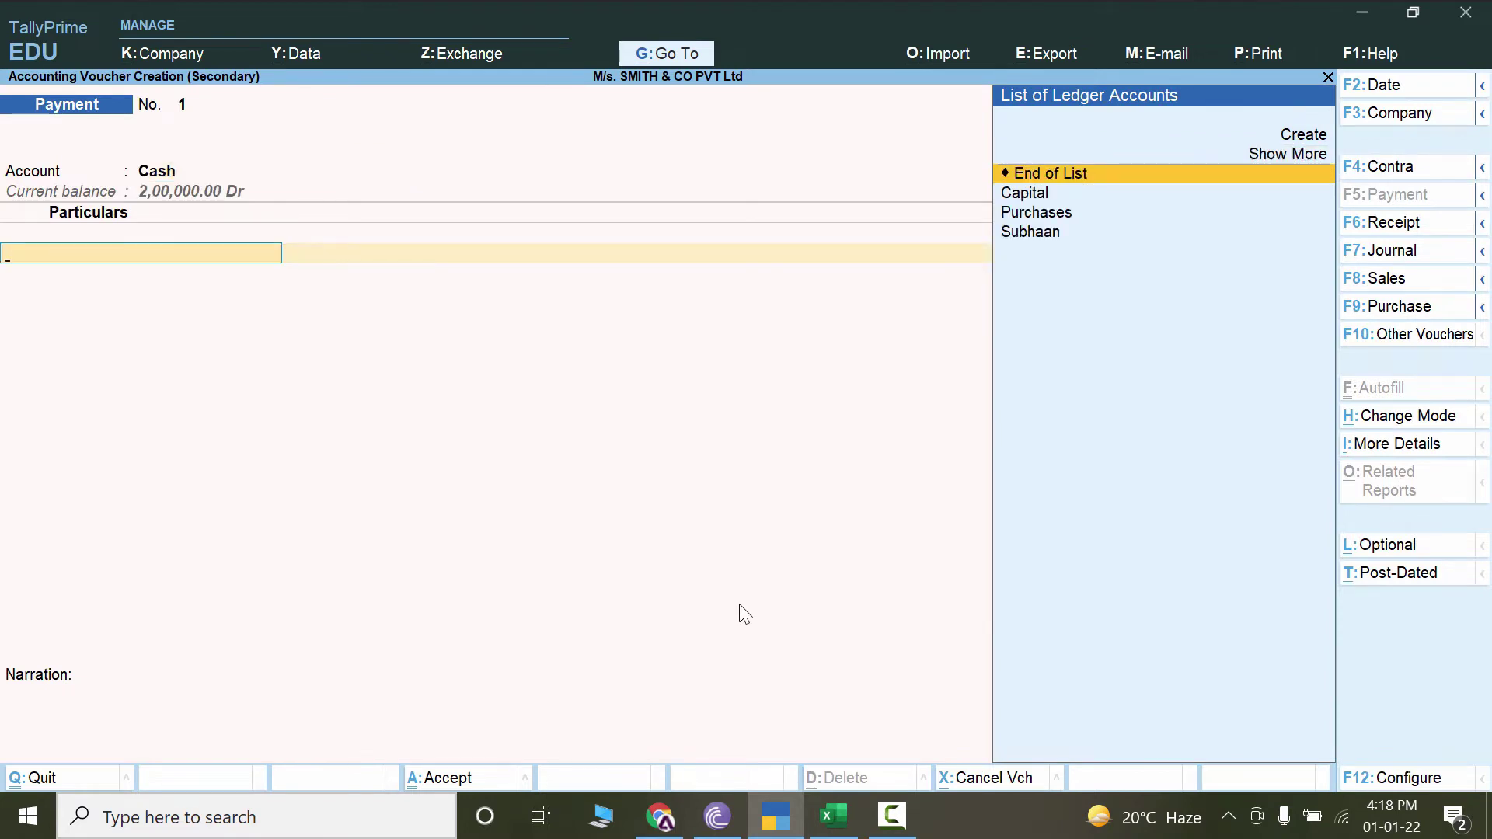
# Enter the supplier's ledger in the payment voucher's particulars with an amount of 40000.
pyautogui.press('Down')
pyautogui.press('Down')
pyautogui.press('Down')
pyautogui.press('Return')
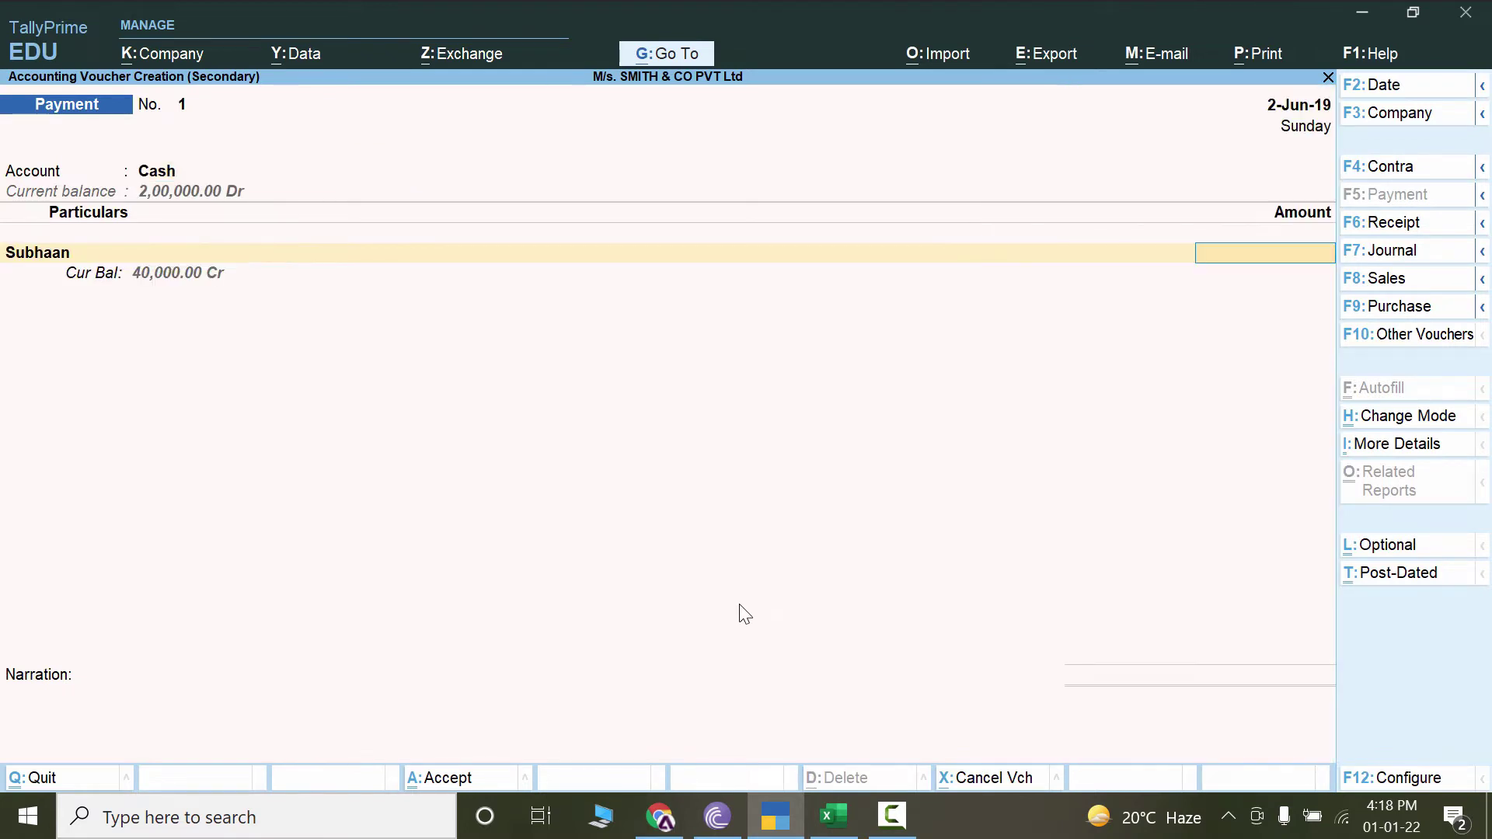
pyautogui.write('40000')
pyautogui.press('Return')
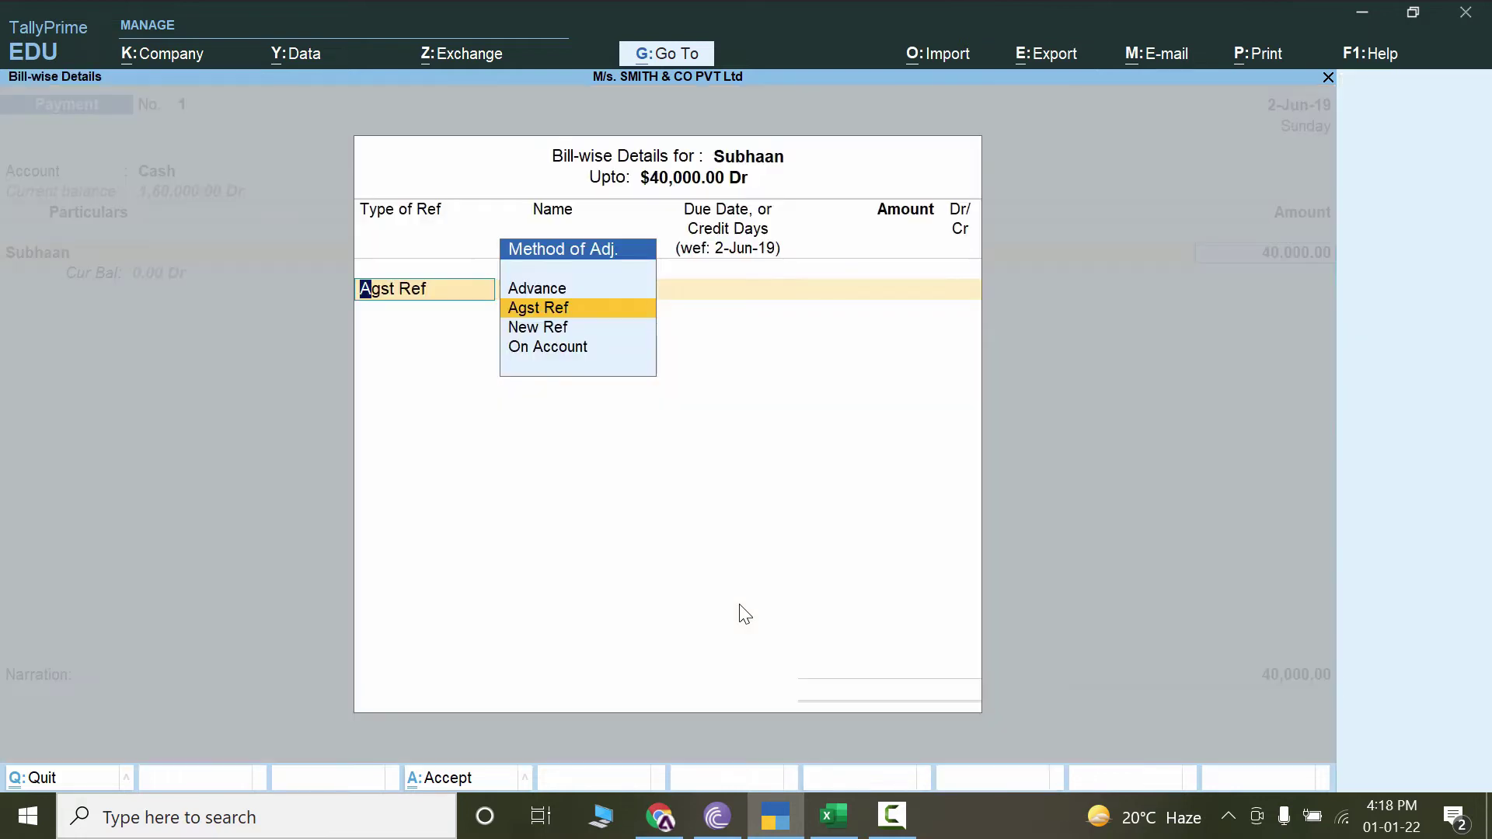
# Allocate the 40,000 payment as Agst Ref against the supplier's pending bill dated 1-Jun-19.
pyautogui.press('Return')
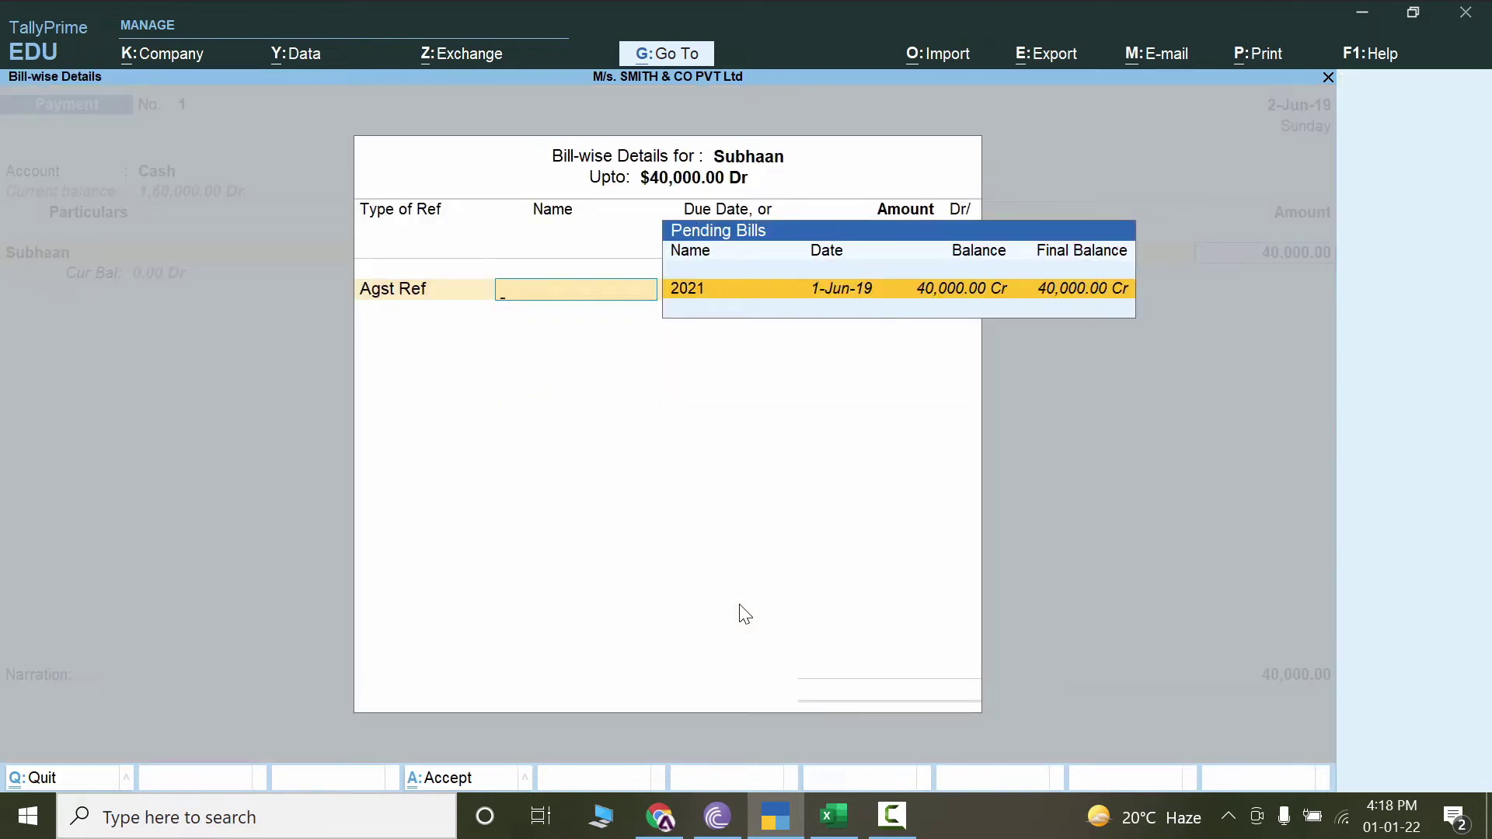
pyautogui.click(789, 287)
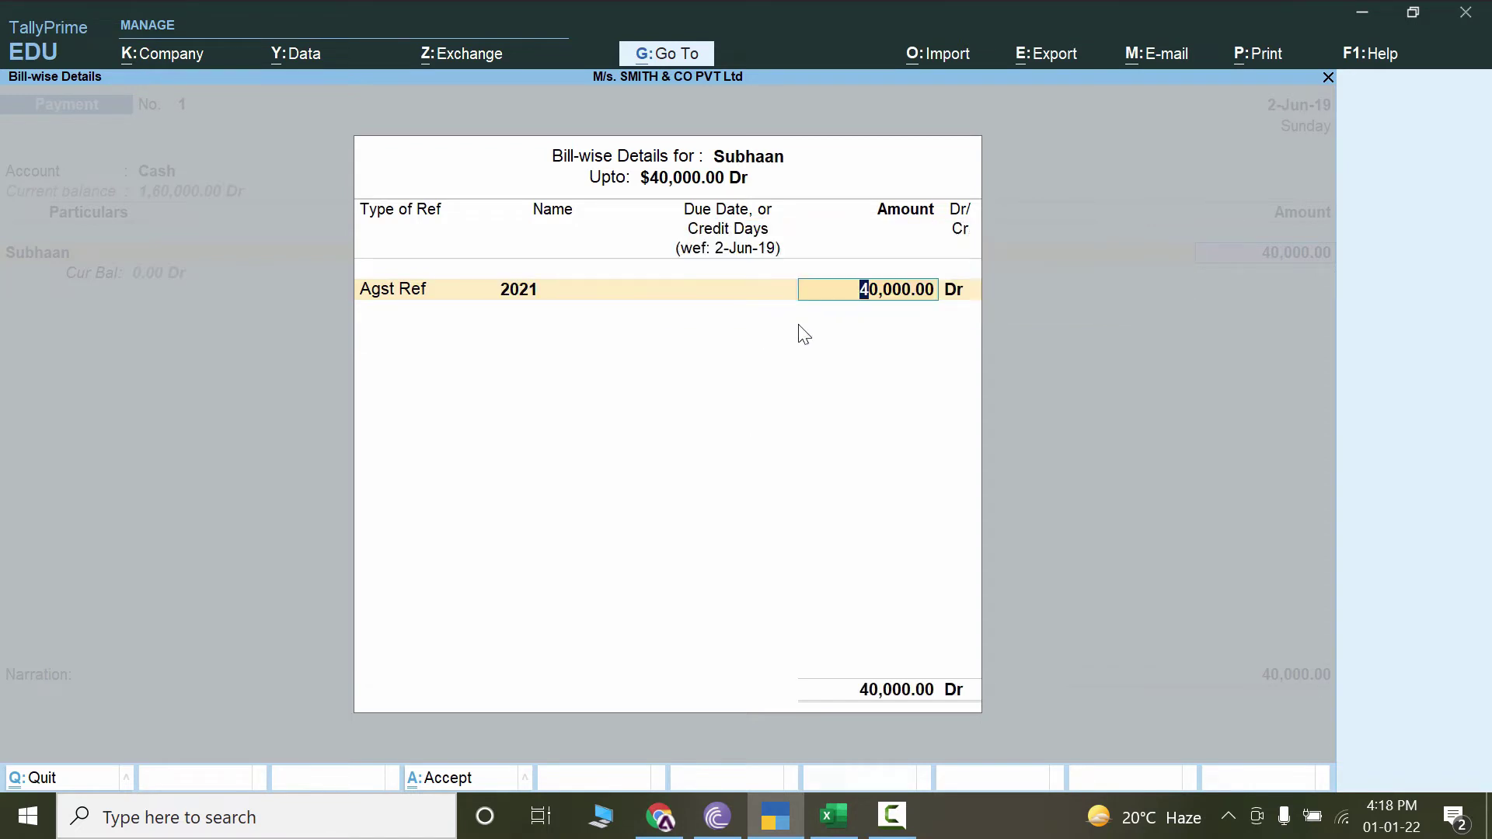
pyautogui.press('BackSpace')
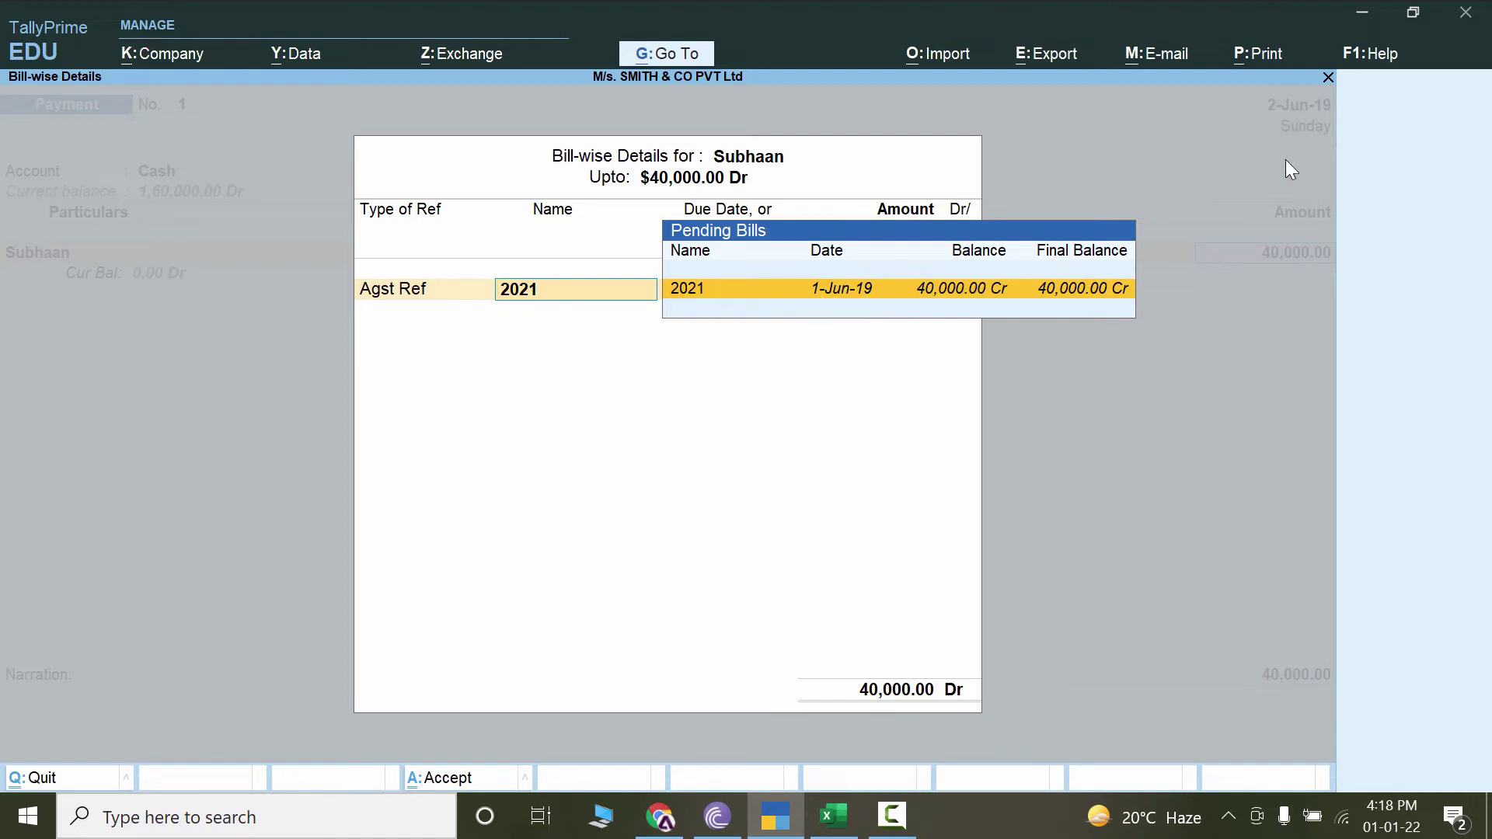
pyautogui.press('Return')
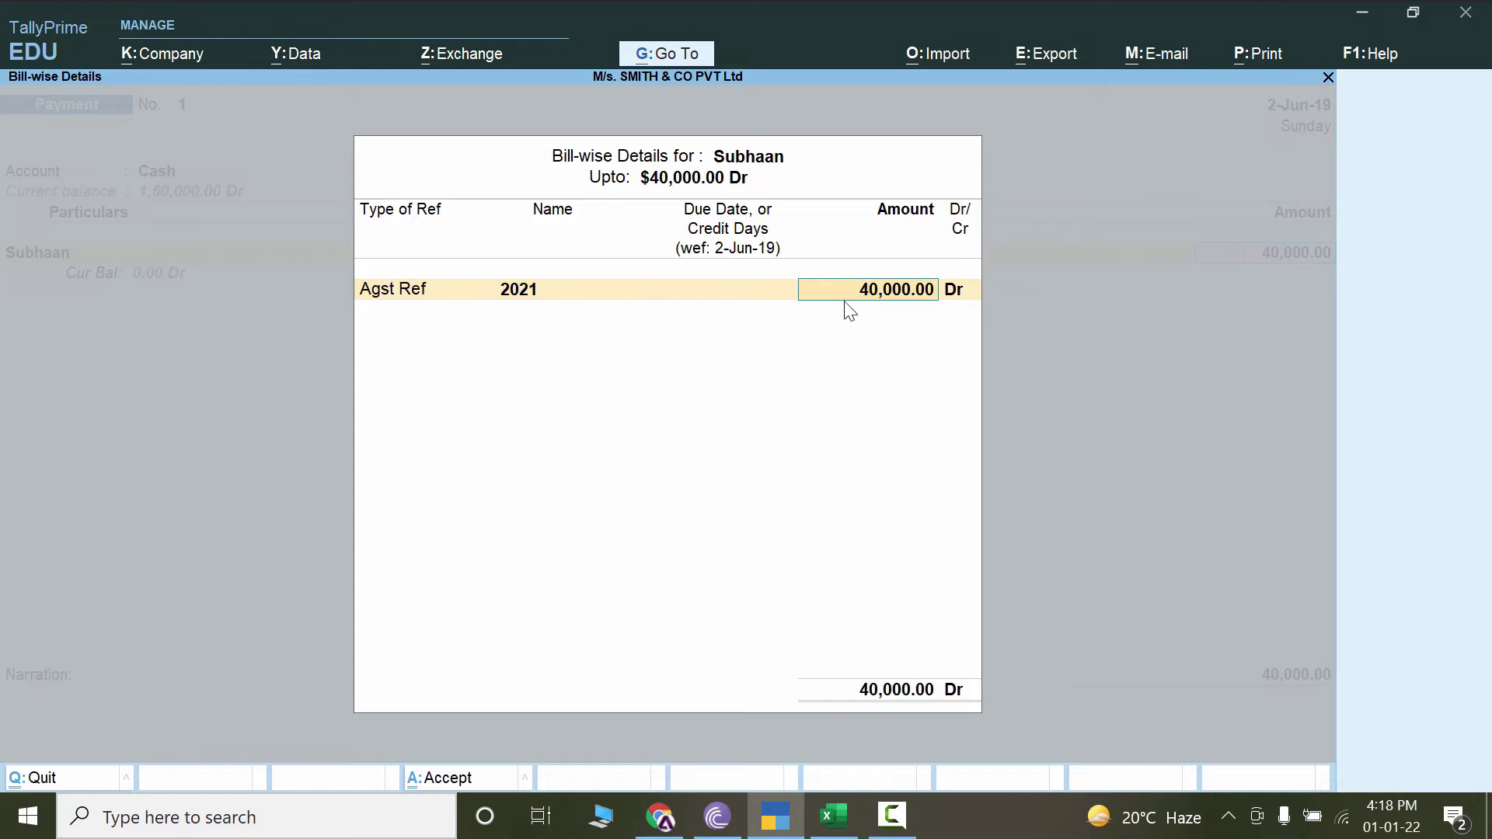
pyautogui.press('Return')
pyautogui.press('Return')
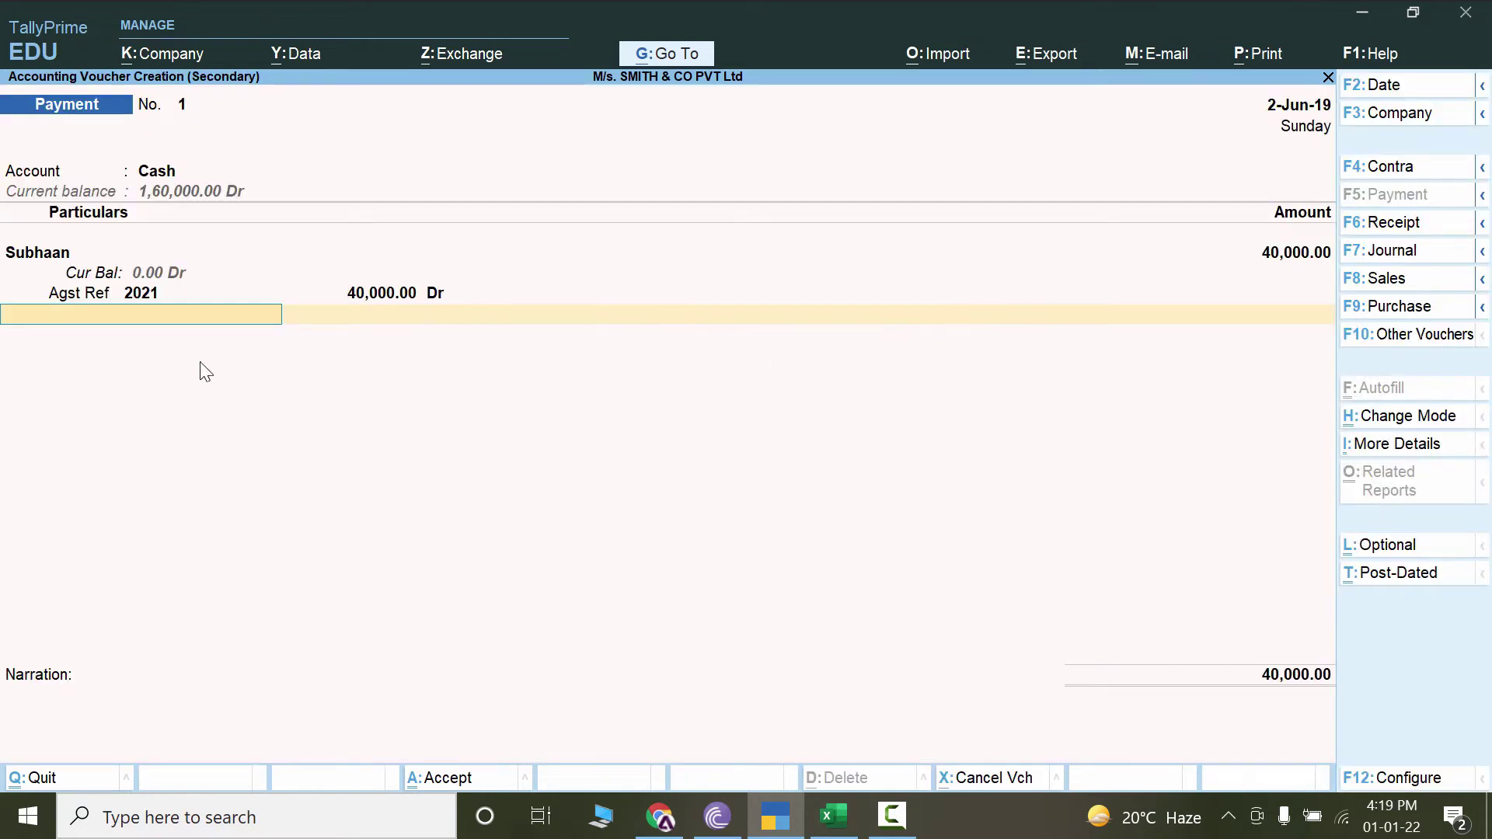
# Fill the payment voucher's narration with the July 01 full-settlement entry from the Excel assignment, and save the voucher.
pyautogui.click(68, 730)
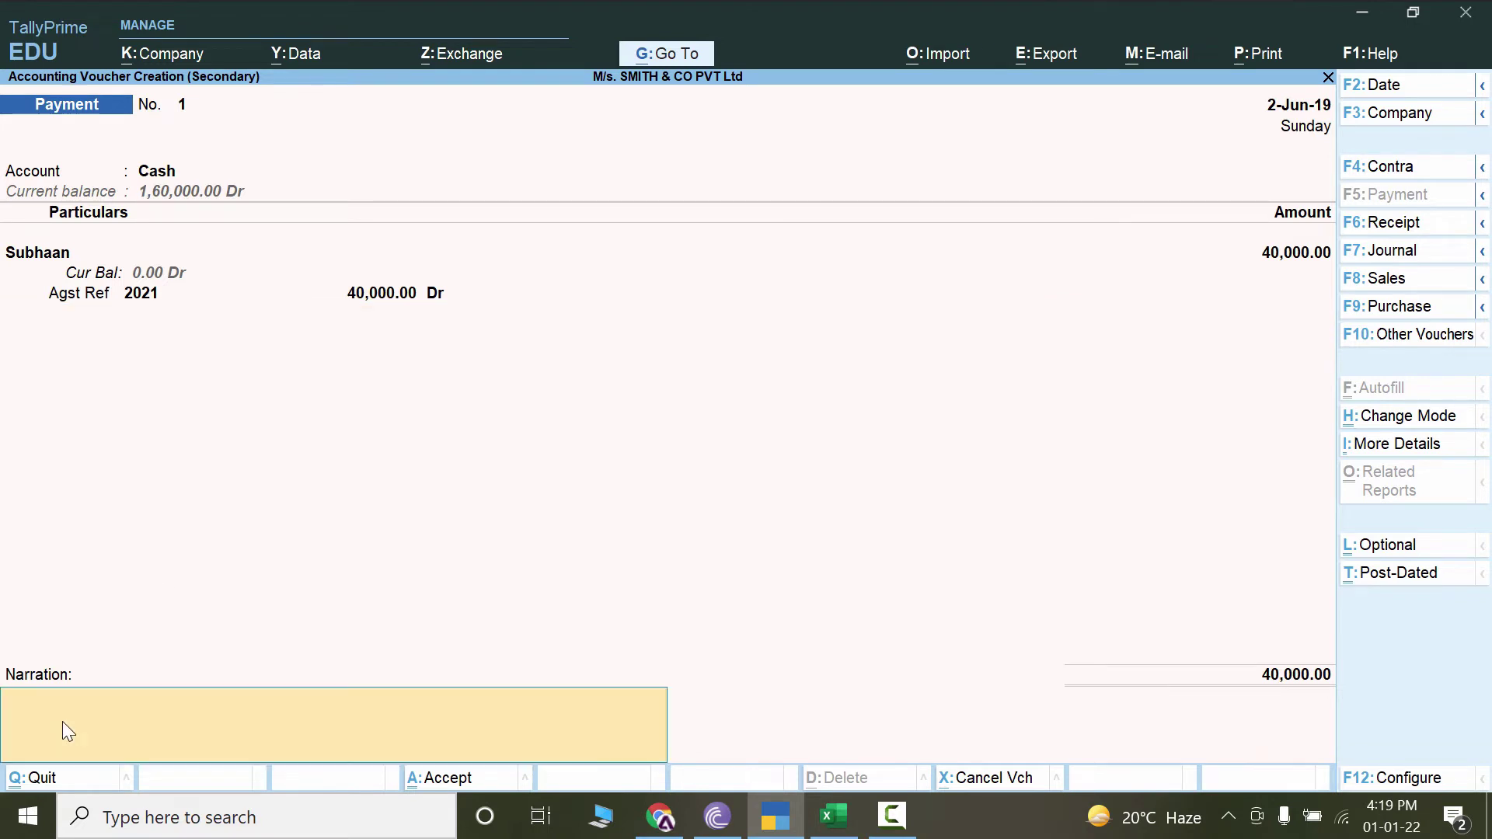
pyautogui.press('Return')
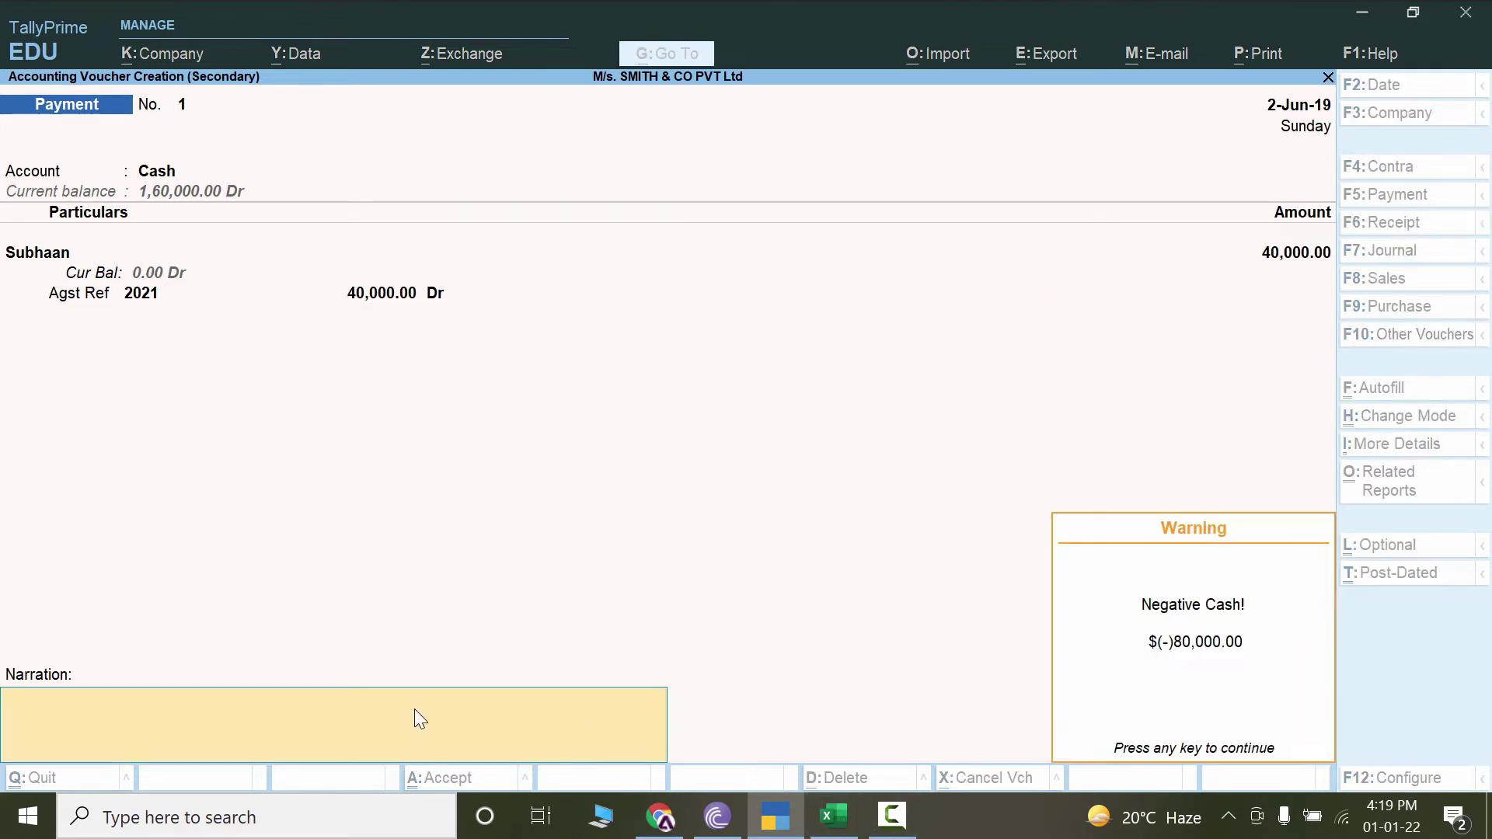
pyautogui.hotkey('ctrl', 'r')
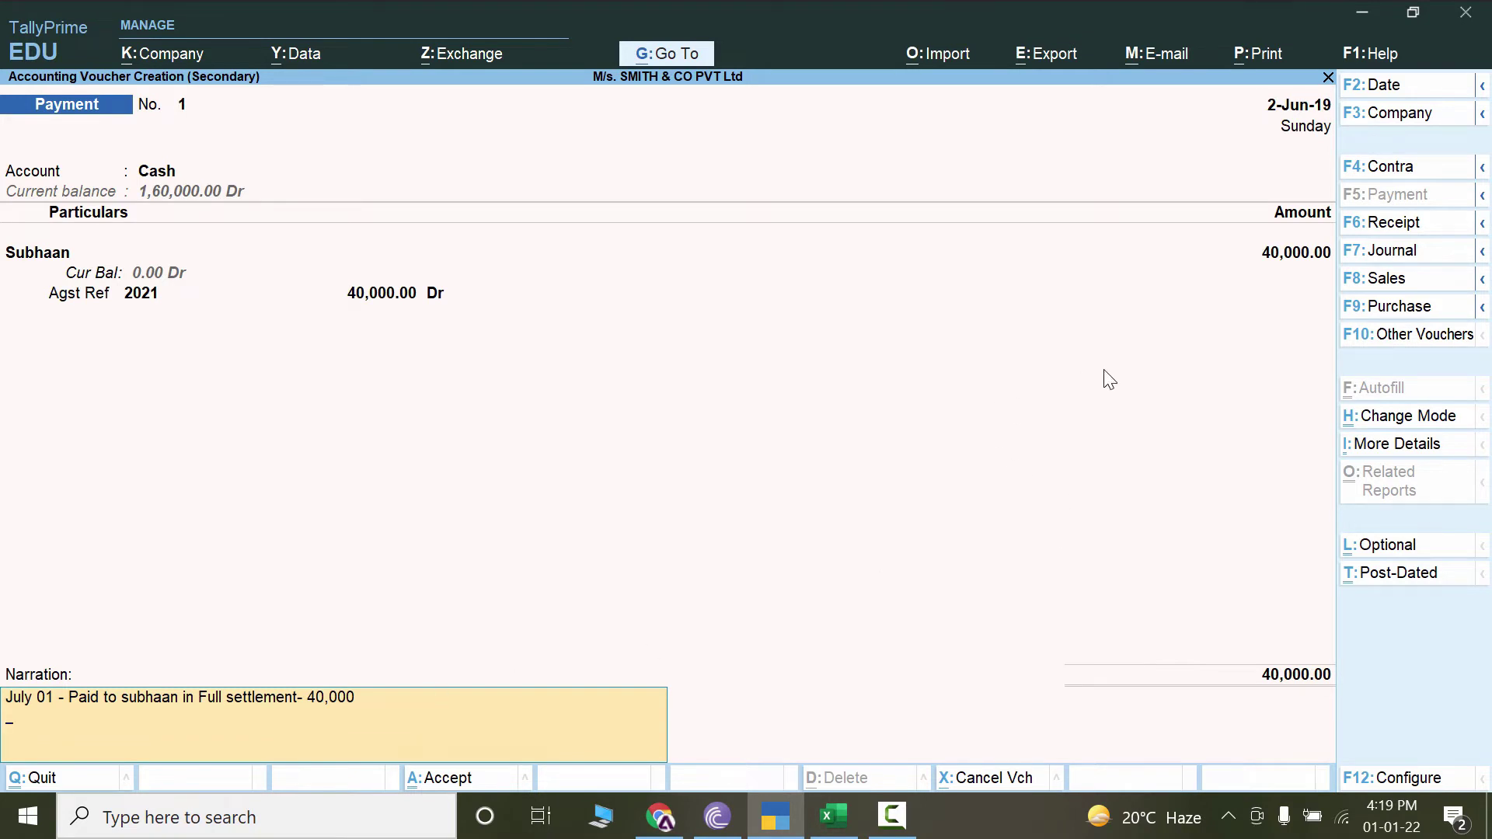
pyautogui.press('ctrl')
pyautogui.hotkey('ctrl', 'a')
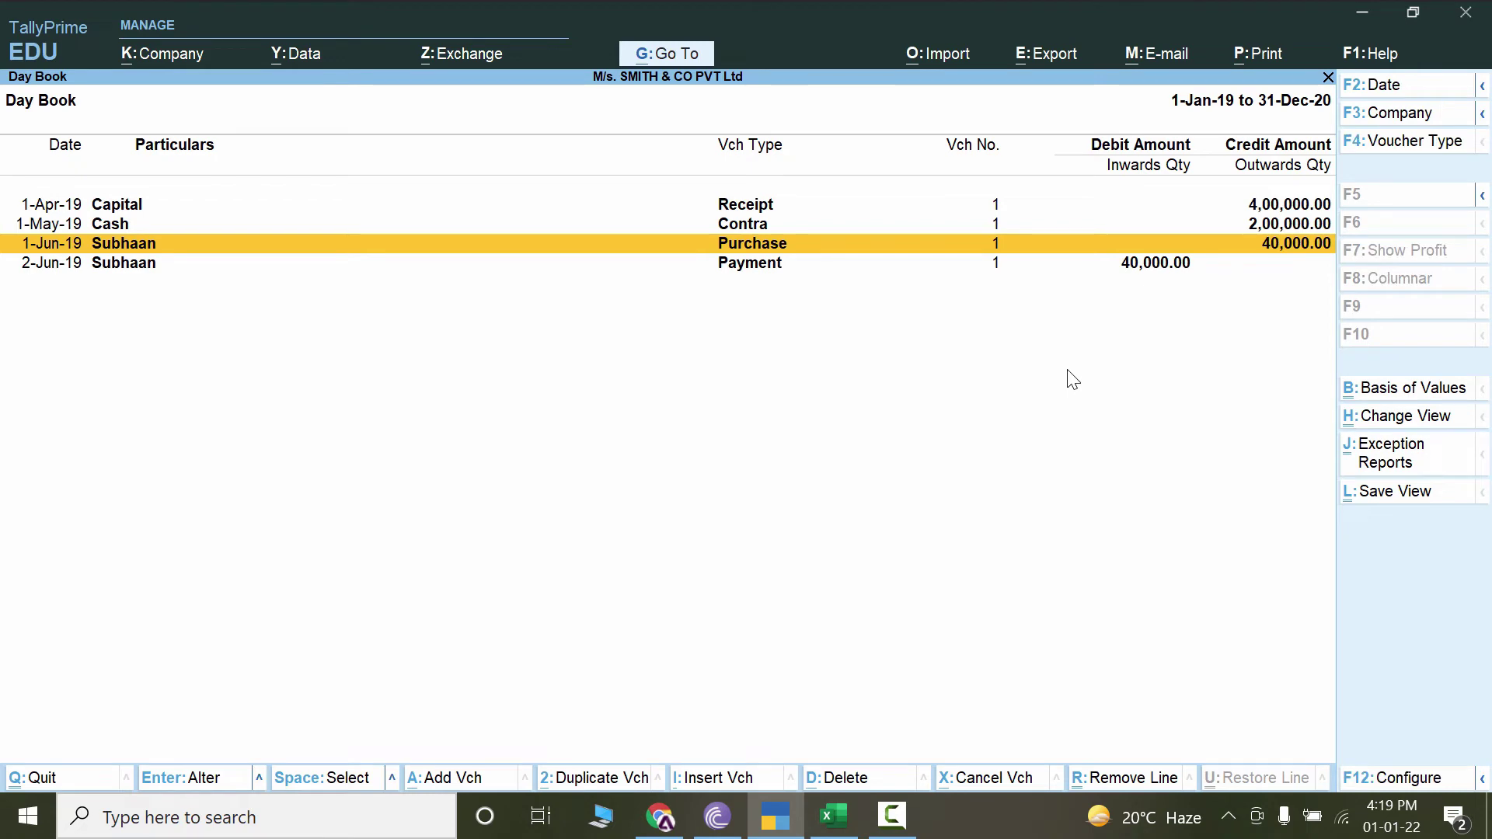
# Reopen the saved 2-Jun-19 payment voucher to review it, close it, and switch to the Excel assignment.
pyautogui.doubleClick(347, 263)
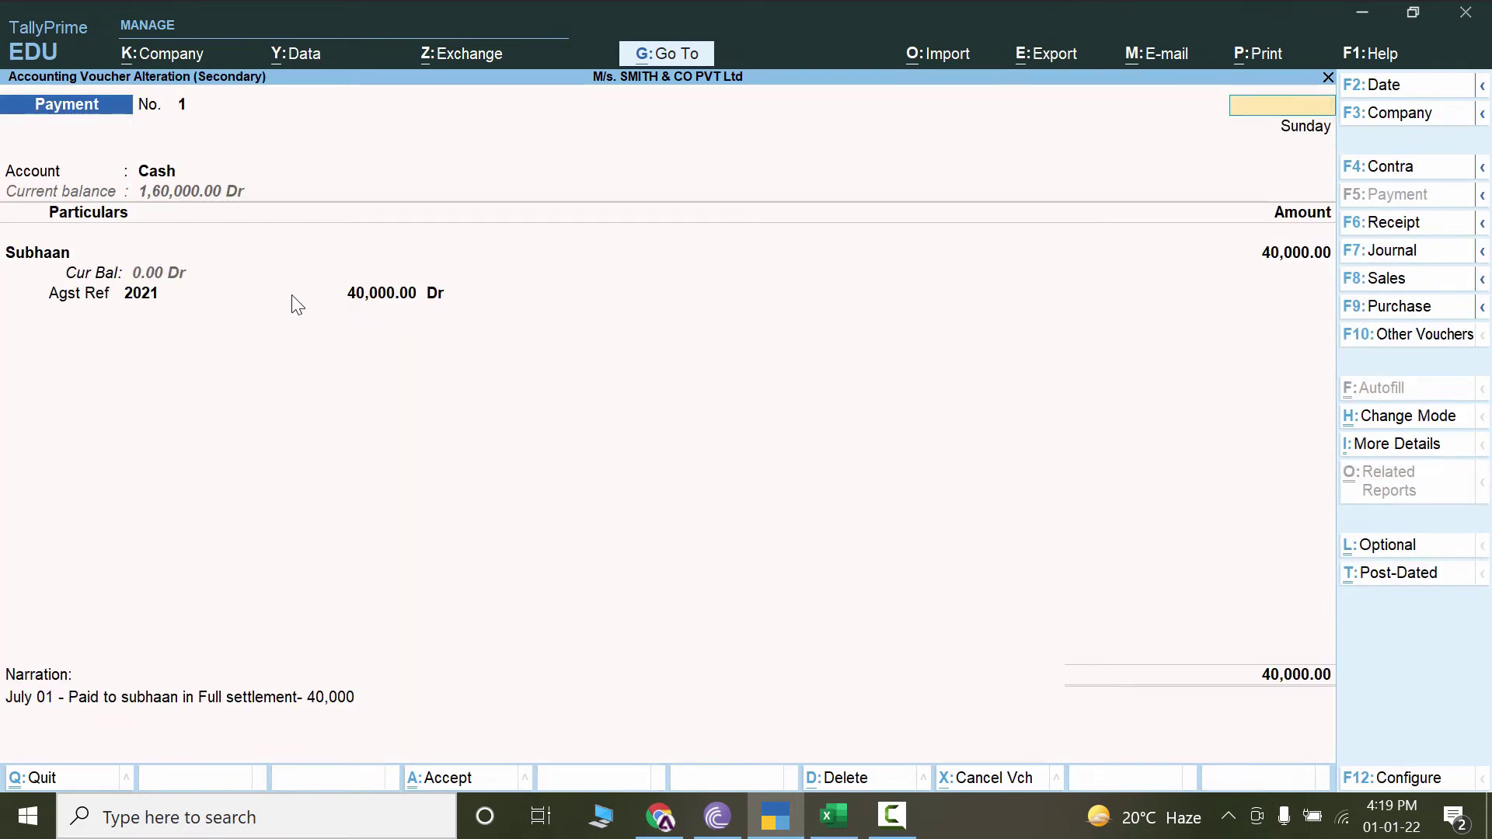
pyautogui.press('Escape')
pyautogui.press('y')
pyautogui.click(822, 814)
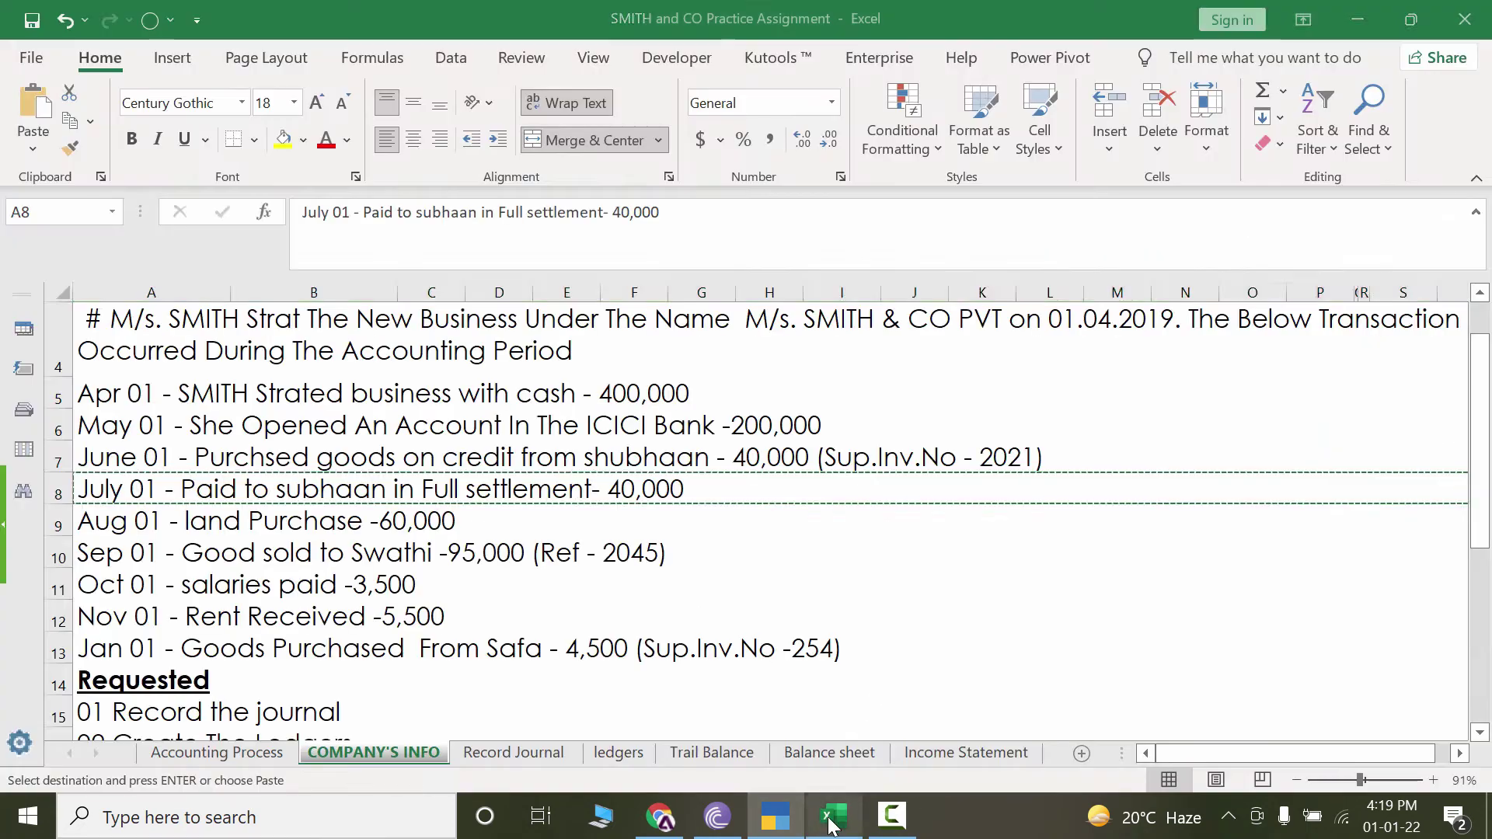
# Switch to TallyPrime, reopen the 40,000 payment voucher from the Day Book and change its date to 1-Jul-19.
pyautogui.click(828, 813)
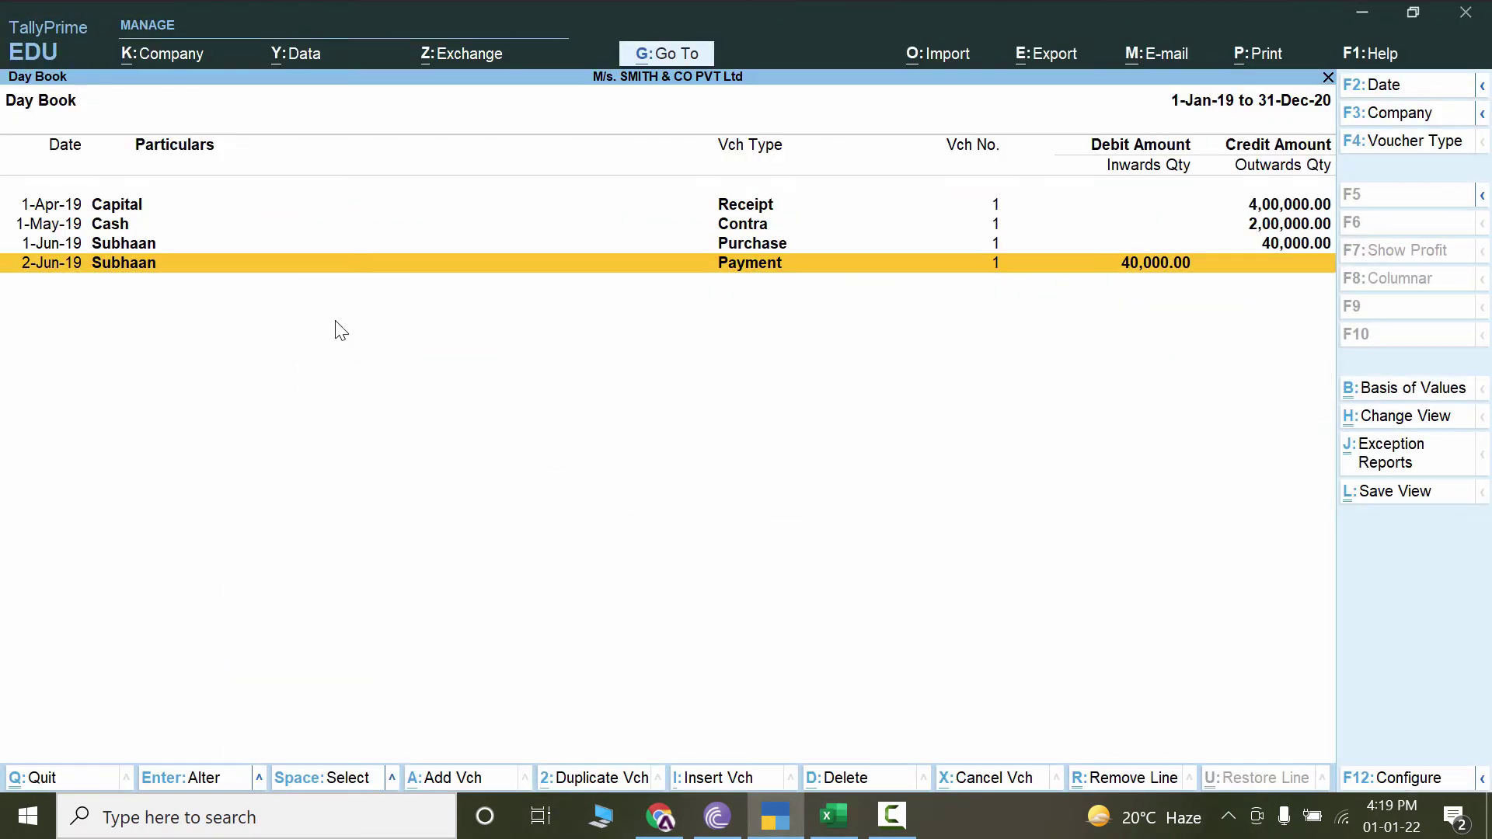
pyautogui.click(354, 268)
pyautogui.write('july')
pyautogui.press('Return')
# Keep the Cash account and the Agst Ref allocation to the supplier's bill in the 1-Jul-19 payment voucher, and save it.
pyautogui.press('ctrl')
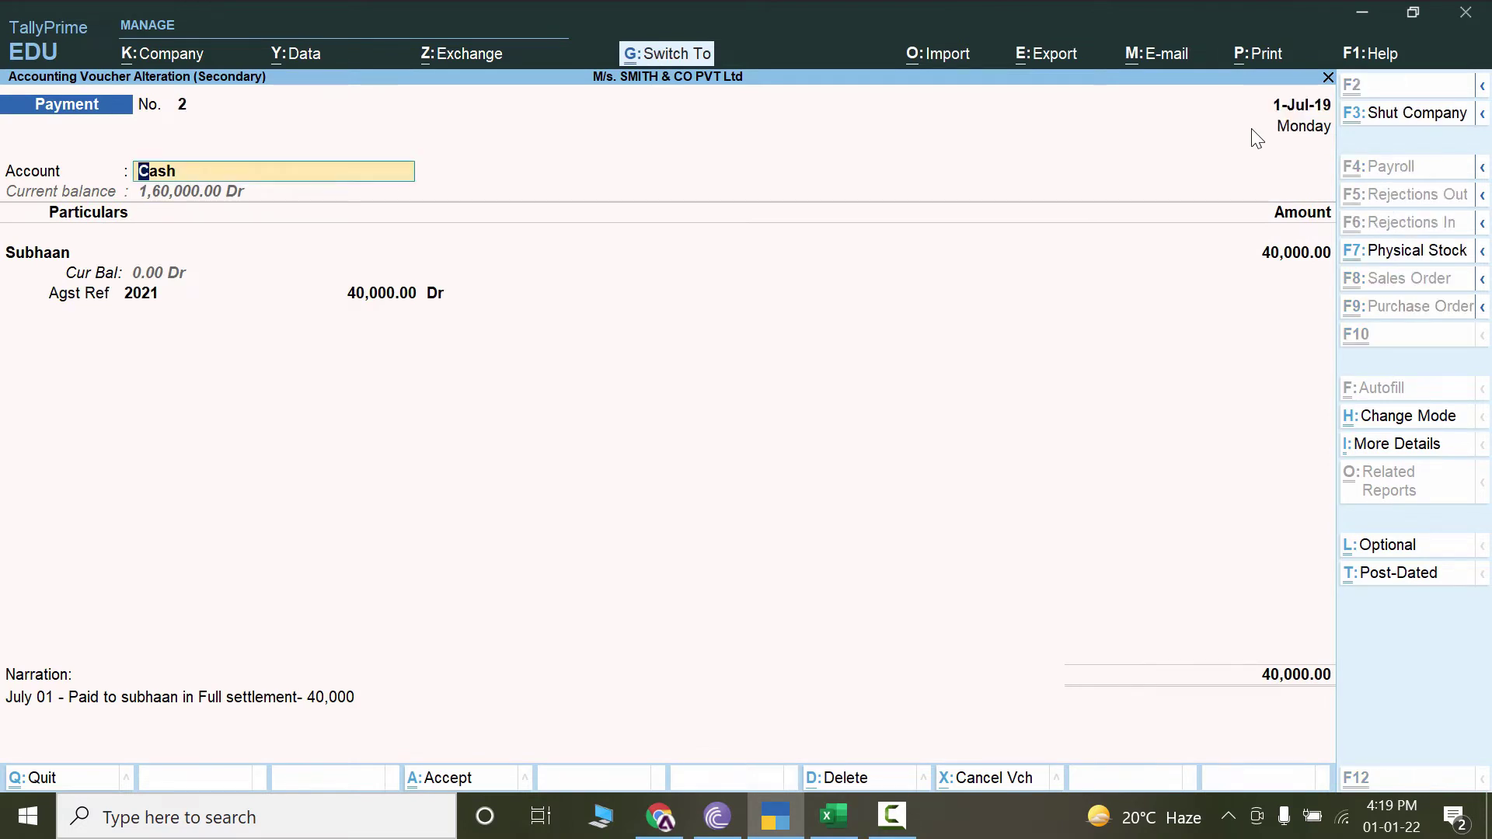
pyautogui.press('Return')
pyautogui.press('Return')
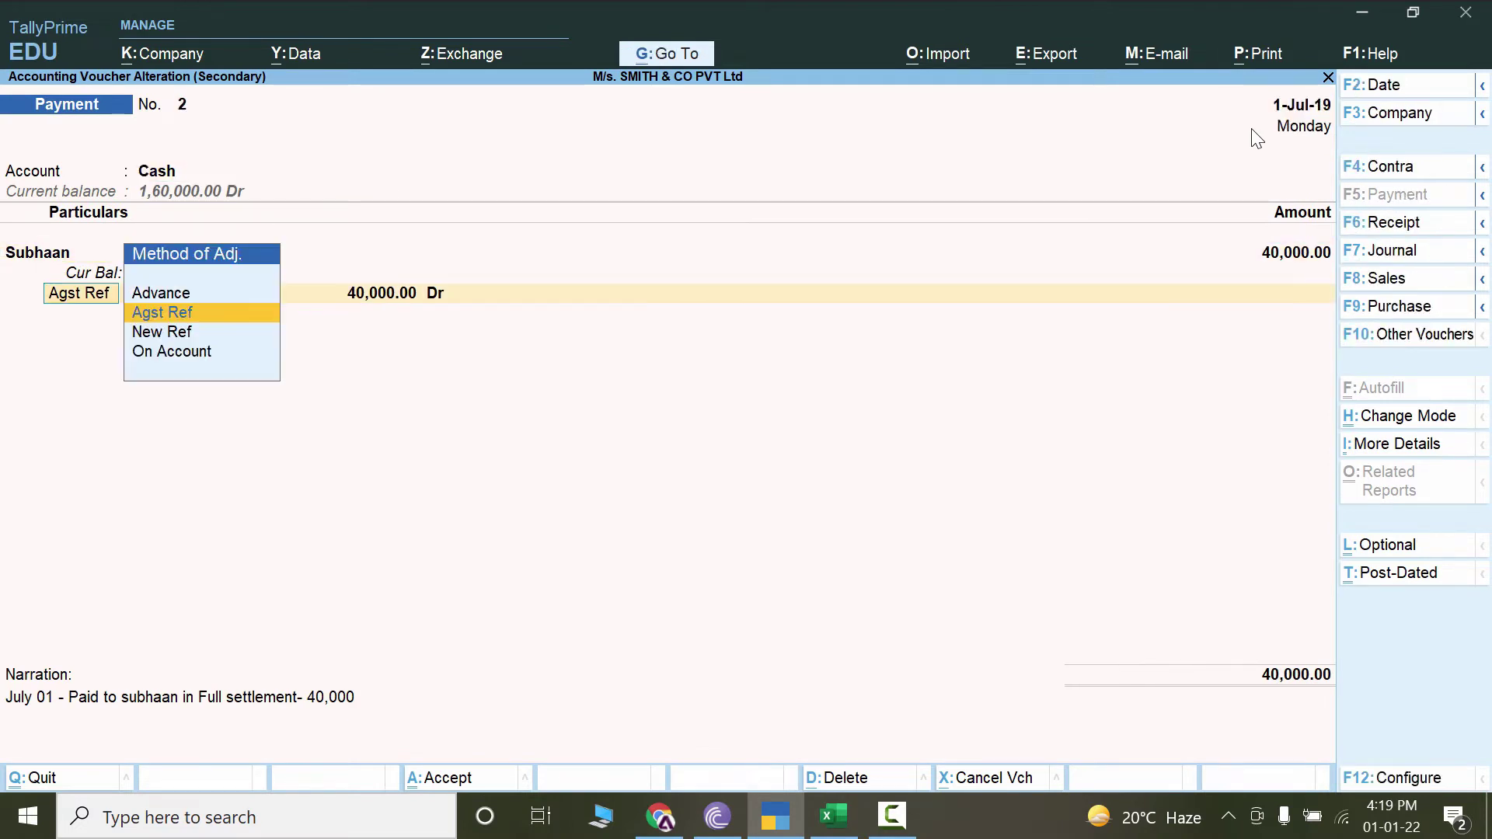
pyautogui.press('Return')
pyautogui.press('Return')
pyautogui.press('BackSpace')
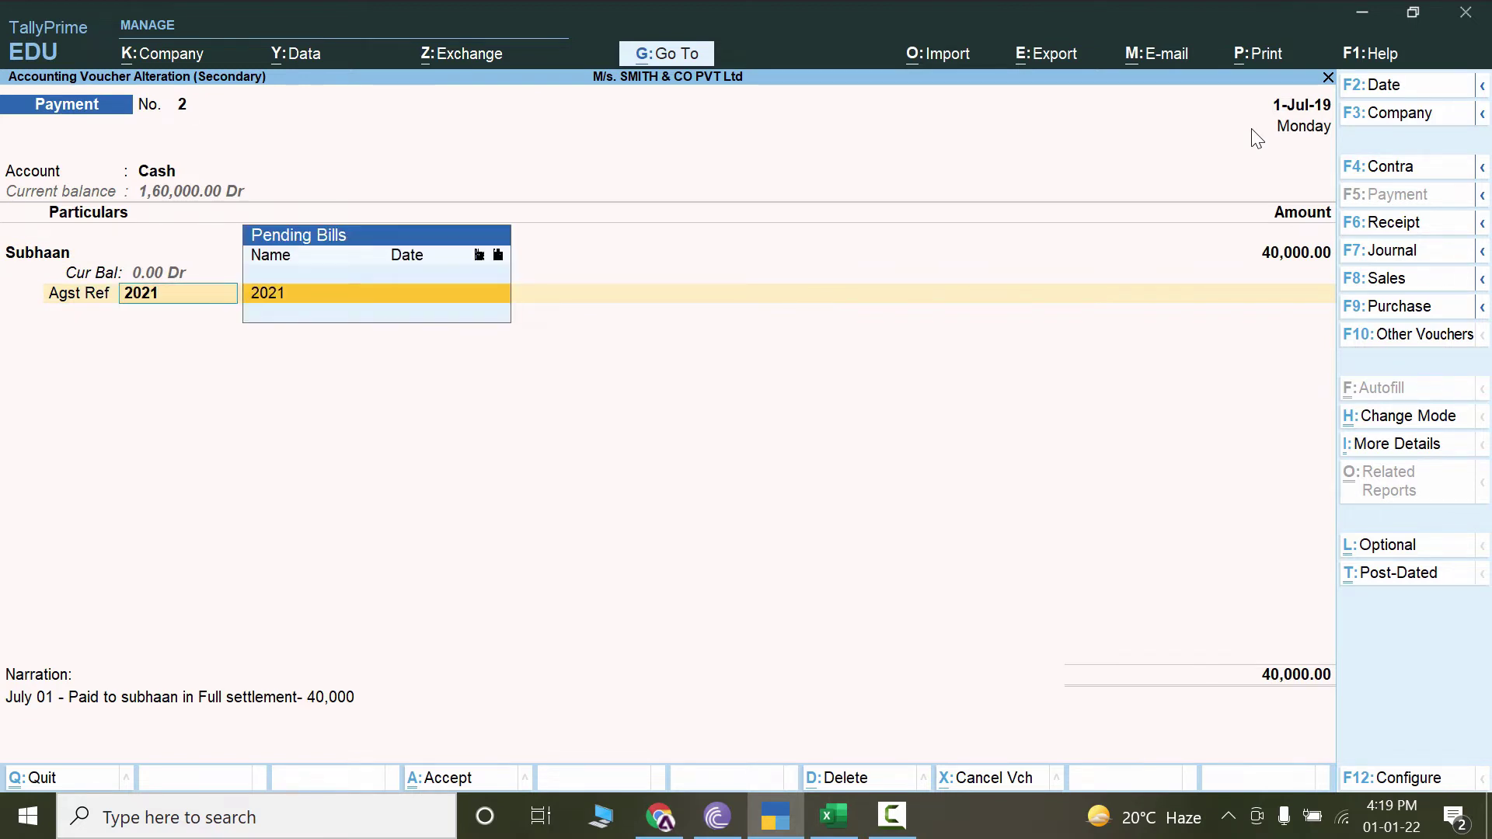
pyautogui.press('Return')
pyautogui.press('Return')
pyautogui.press('Return')
pyautogui.press('ctrl')
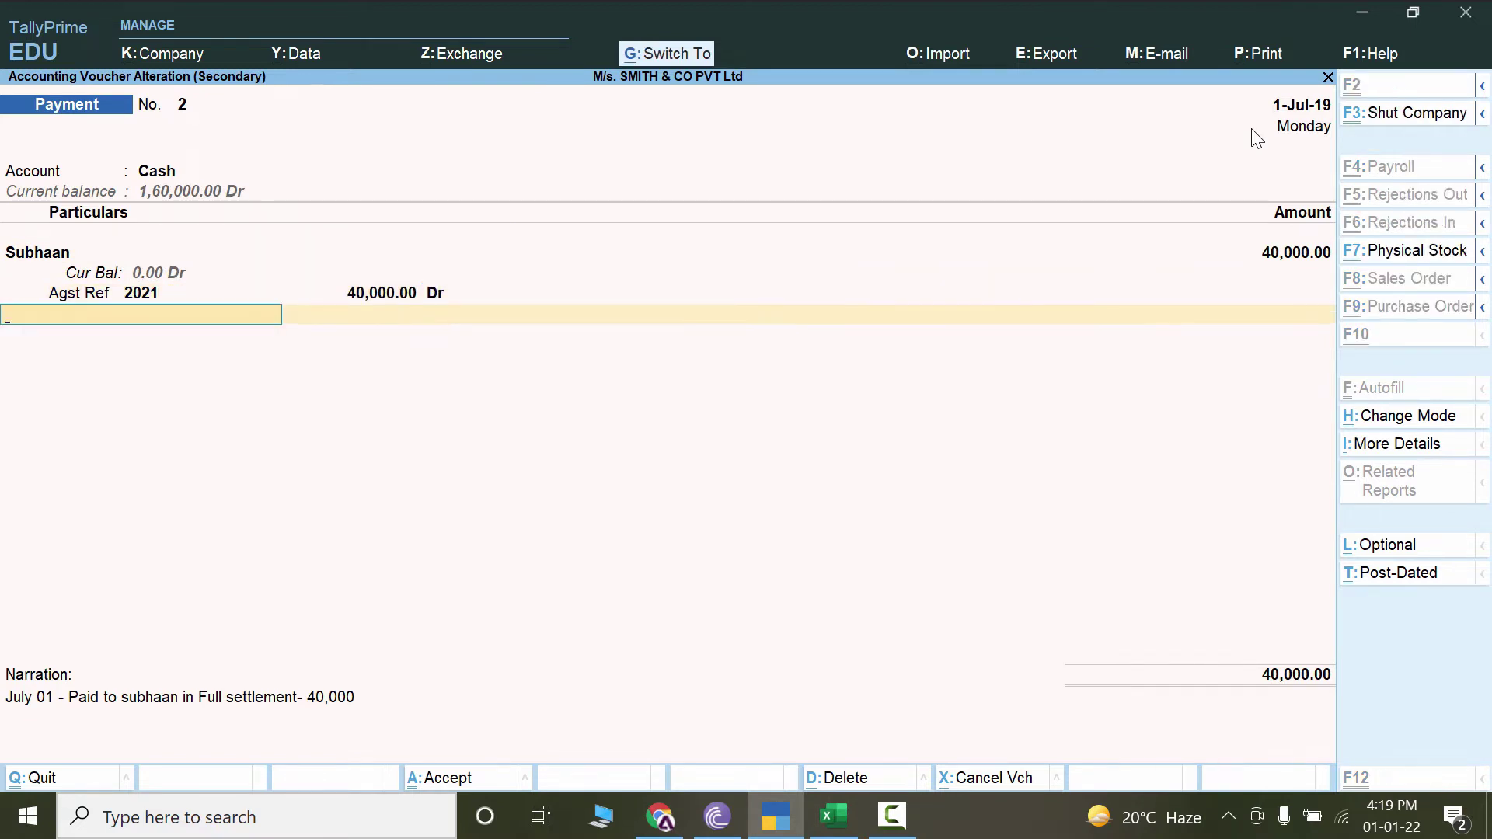
pyautogui.hotkey('ctrl', 'a')
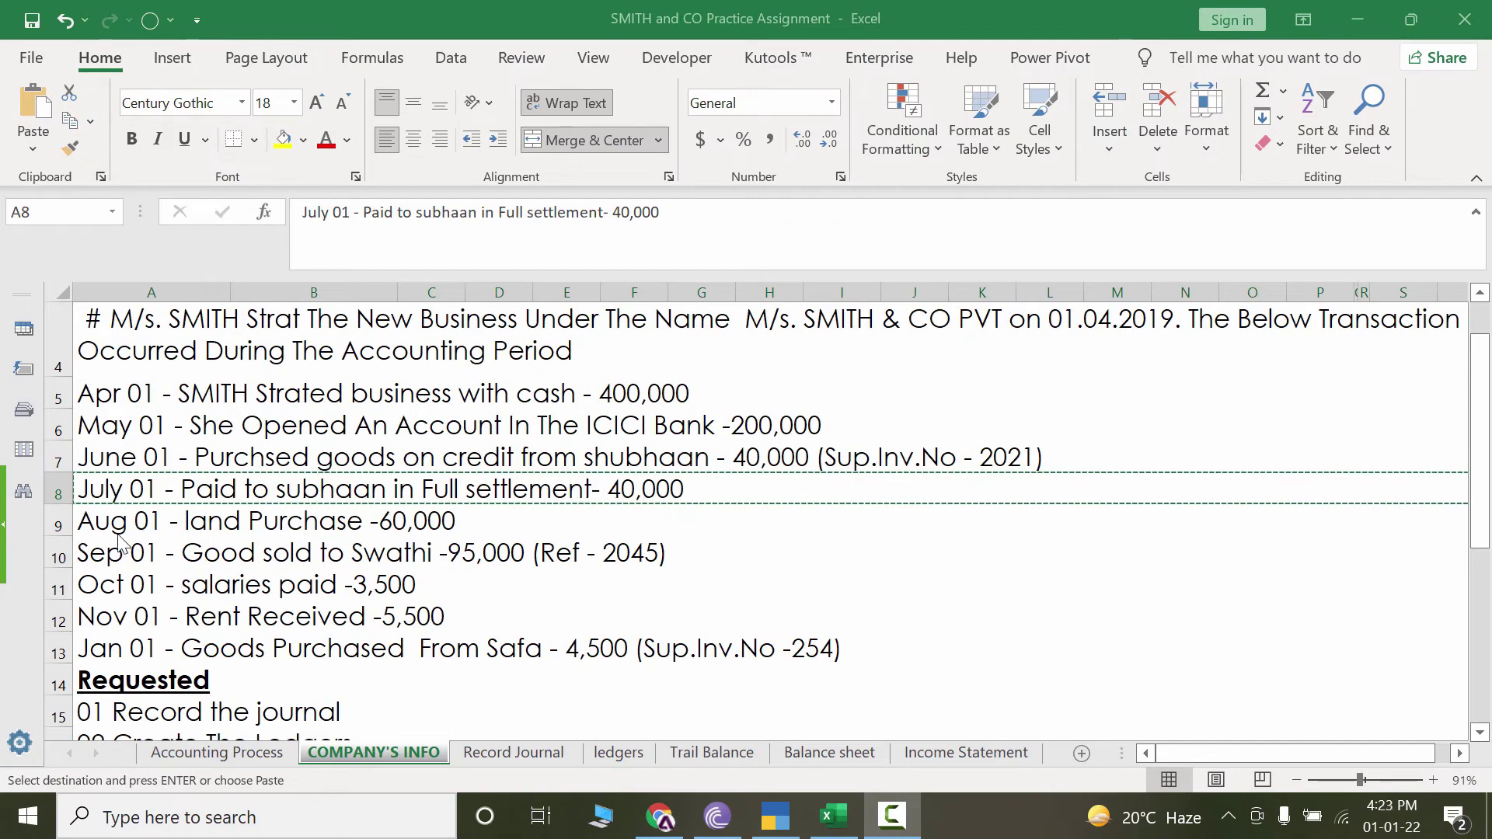
# Select the Aug 01 land purchase entry in the Excel assignment, and return to the Day Book in TallyPrime.
pyautogui.click(156, 536)
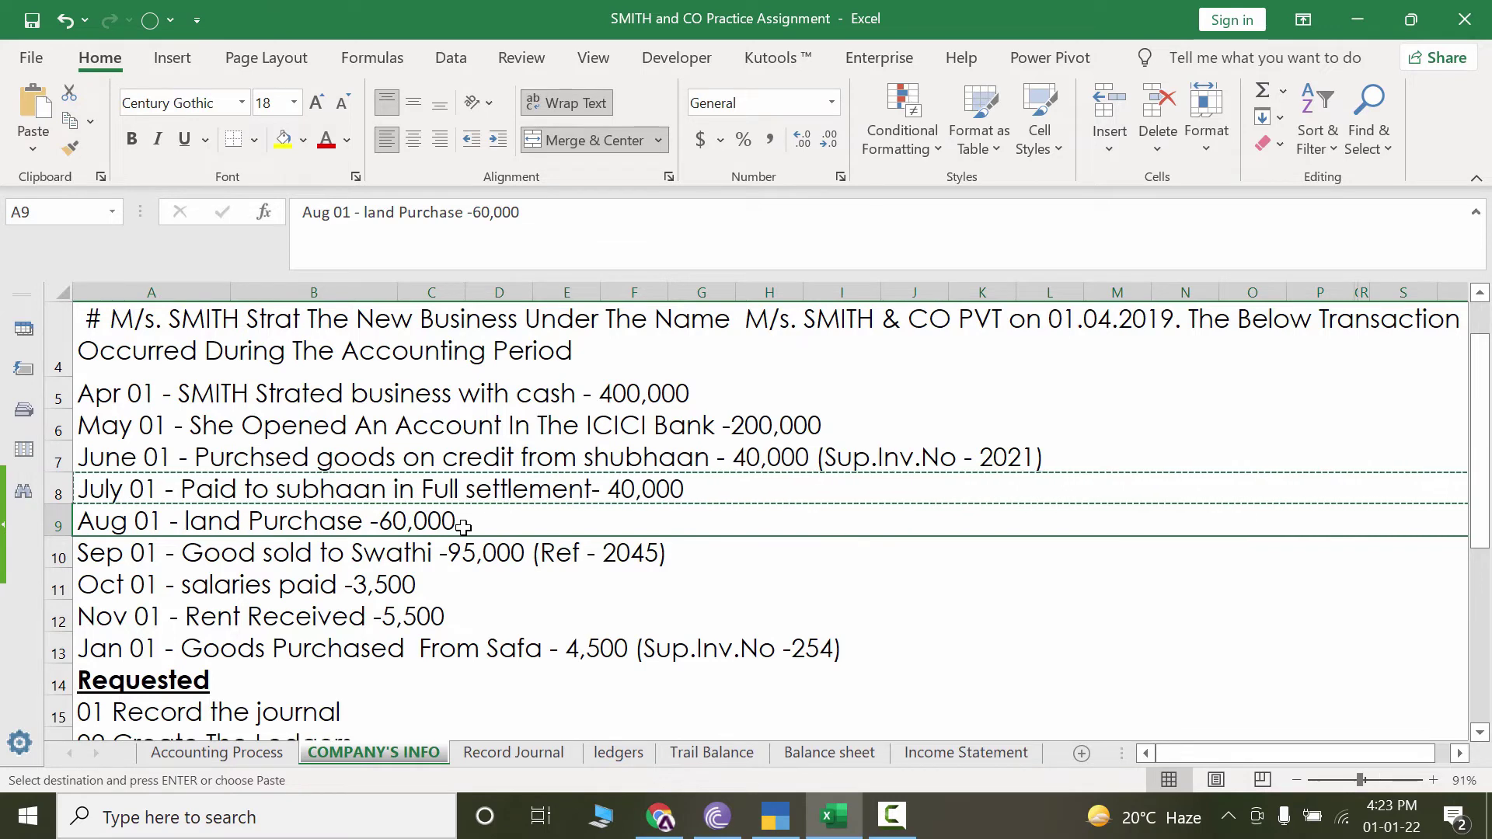
pyautogui.hotkey('alt', 'Tab')
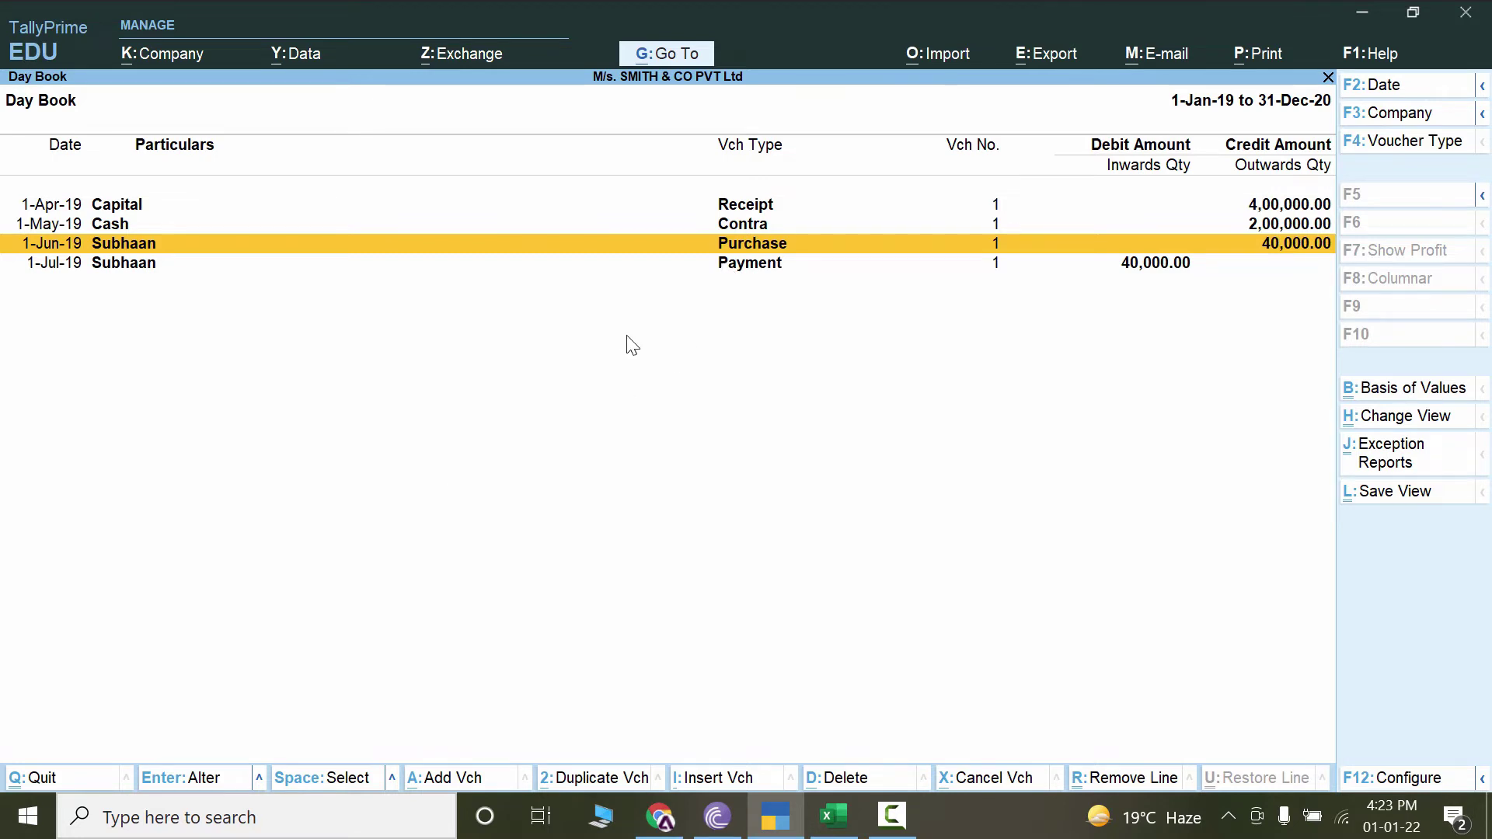
pyautogui.press('alt')
pyautogui.hotkey('alt', 'i')
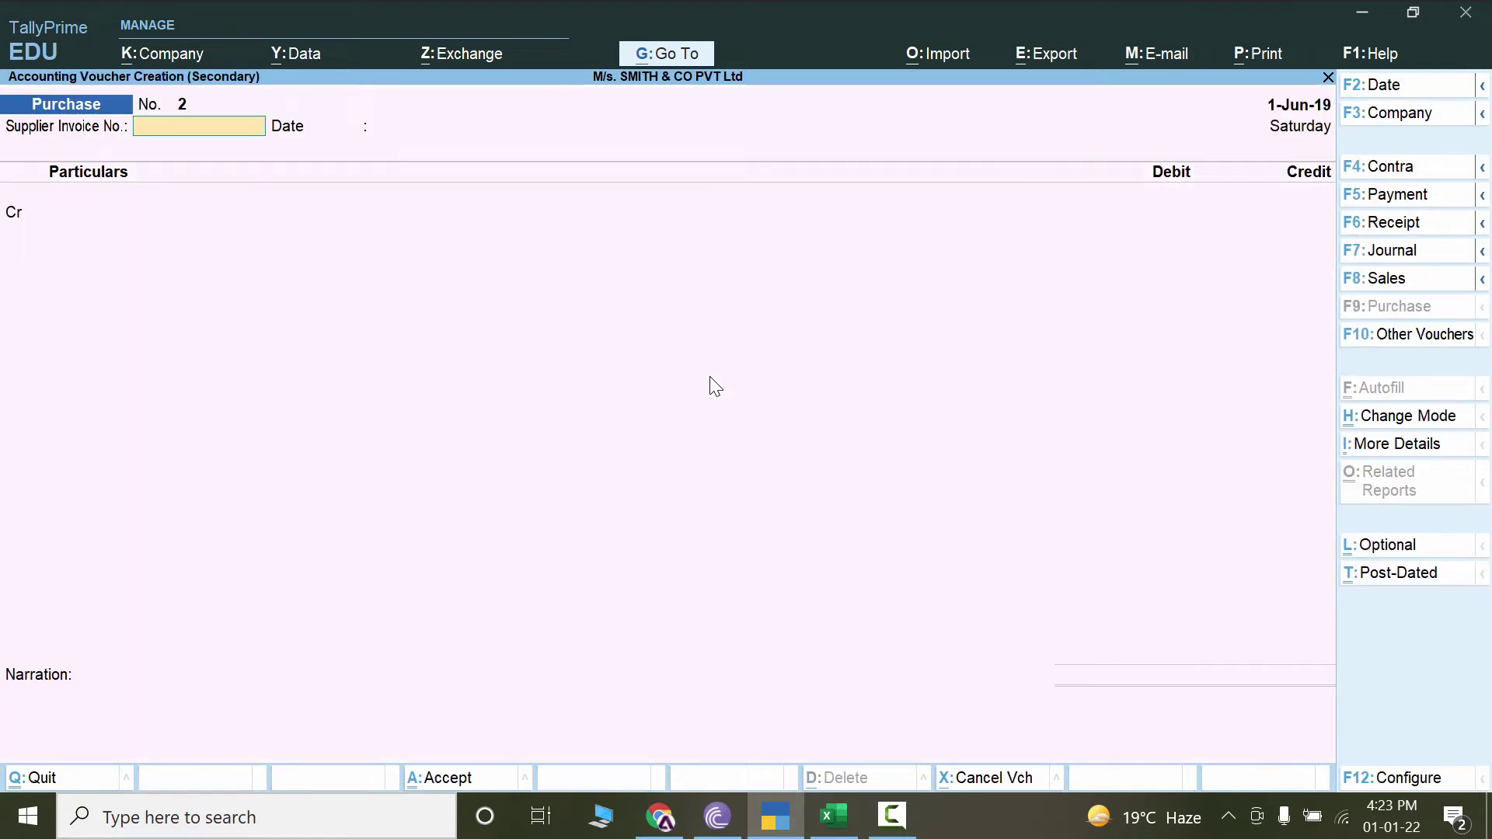
pyautogui.press('Escape')
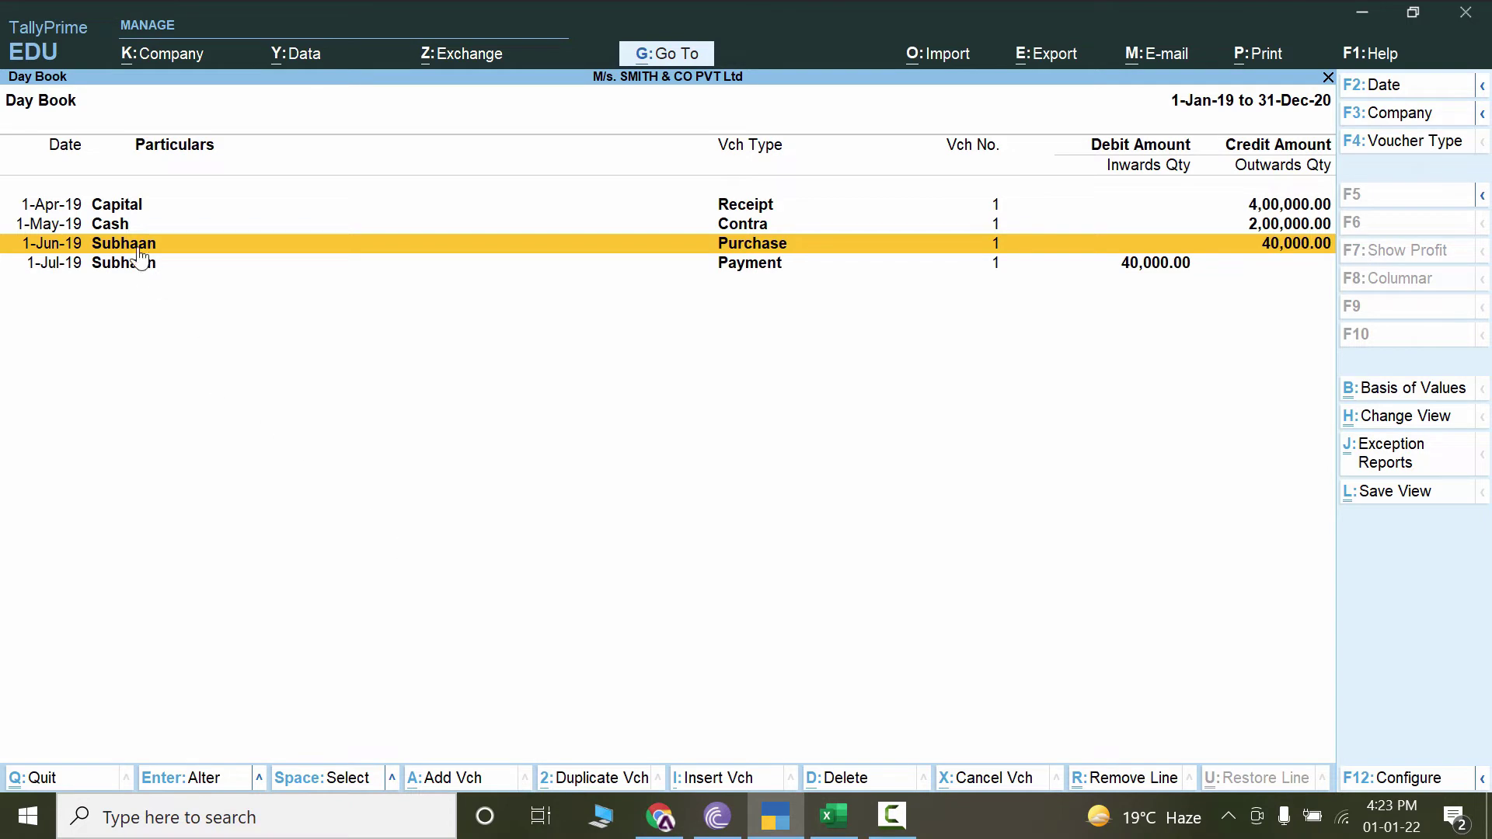
# Add a new voucher from the Day Book, change it to a Payment voucher and date it 1-Aug-19.
pyautogui.click(454, 784)
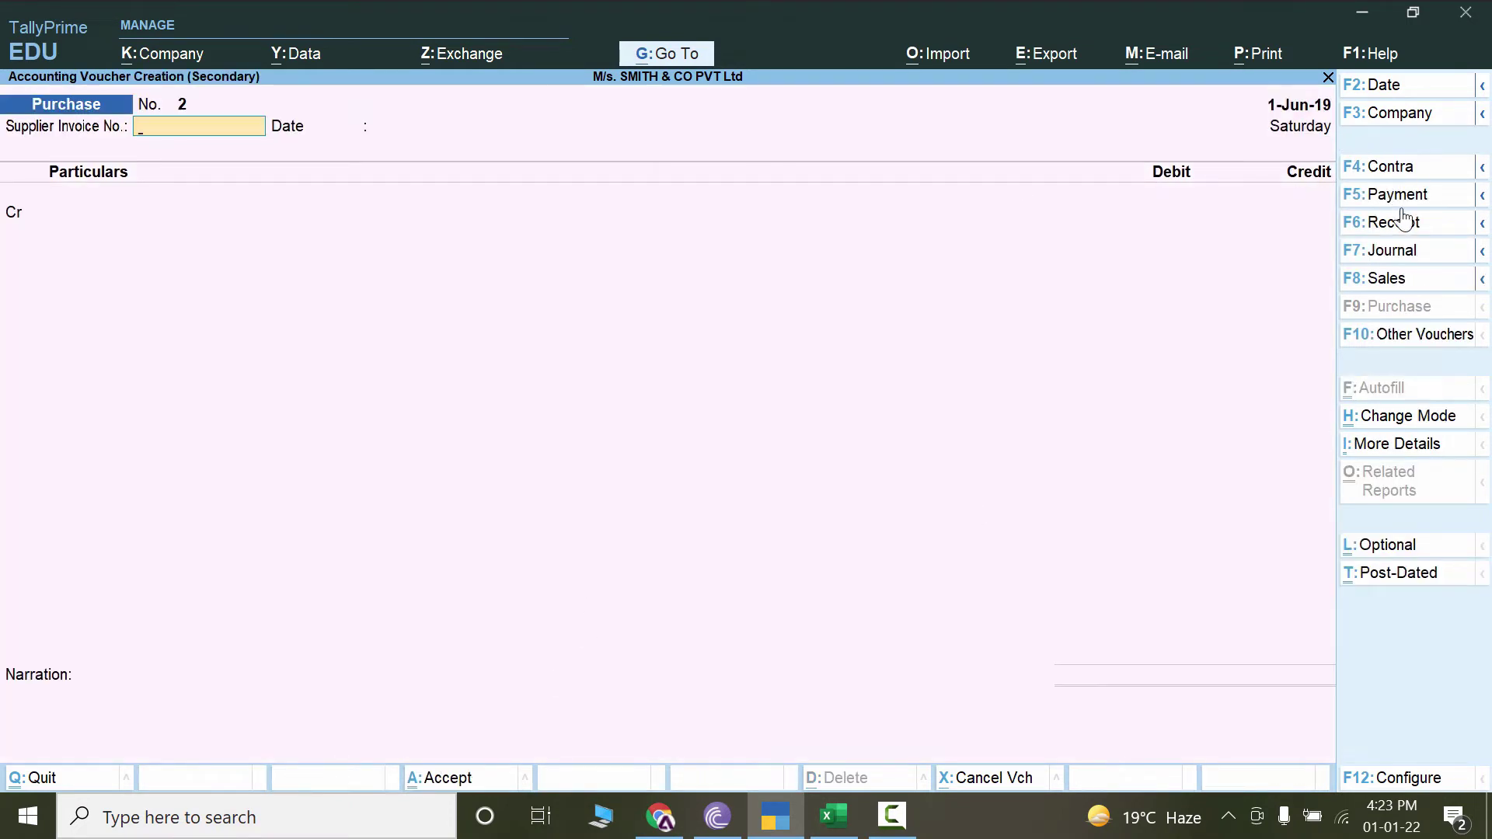
pyautogui.hotkey('alt', 'Tab')
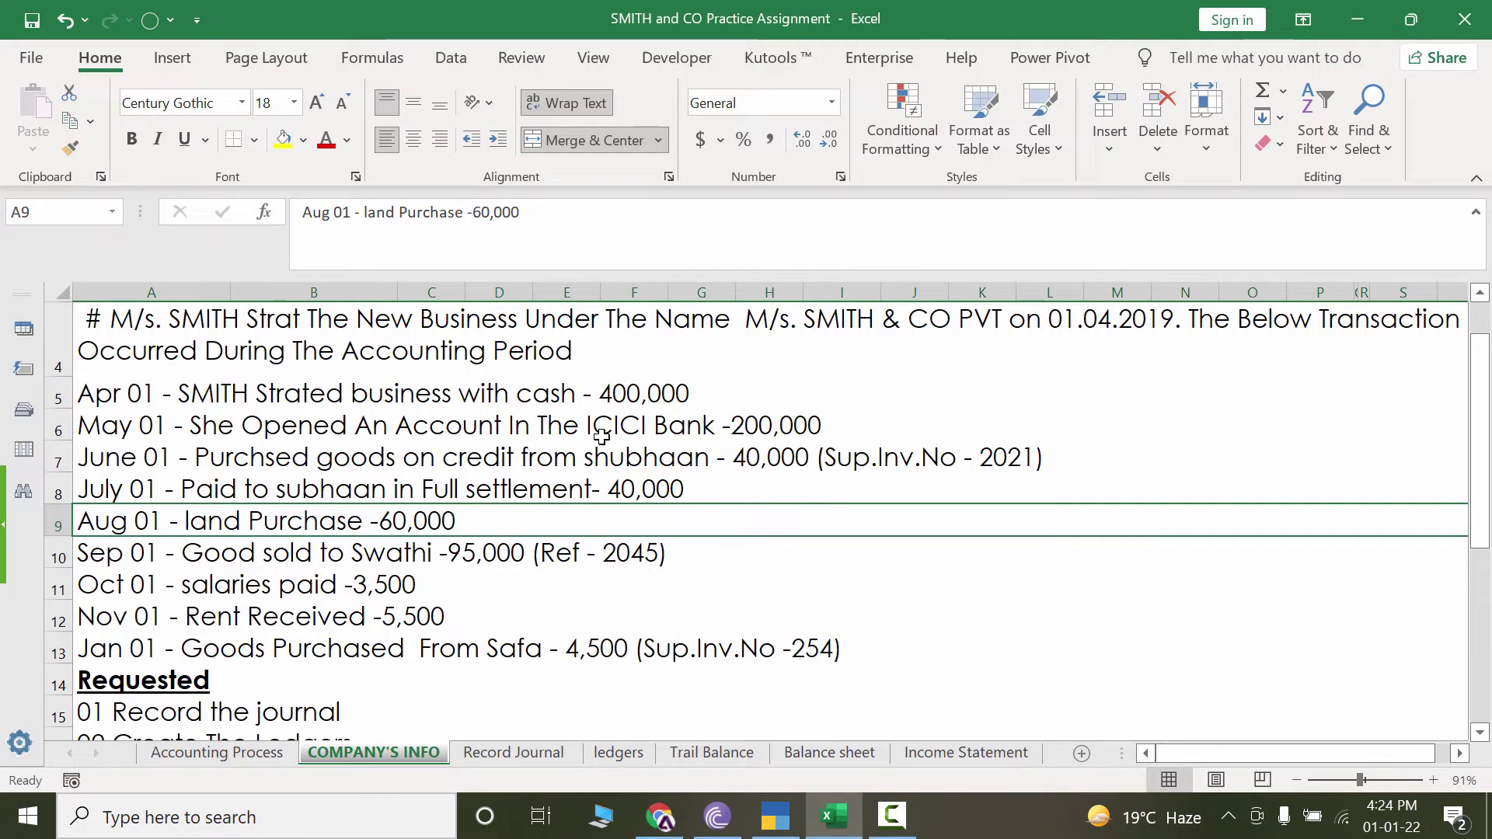
pyautogui.hotkey('alt', 'Tab')
pyautogui.press('F5')
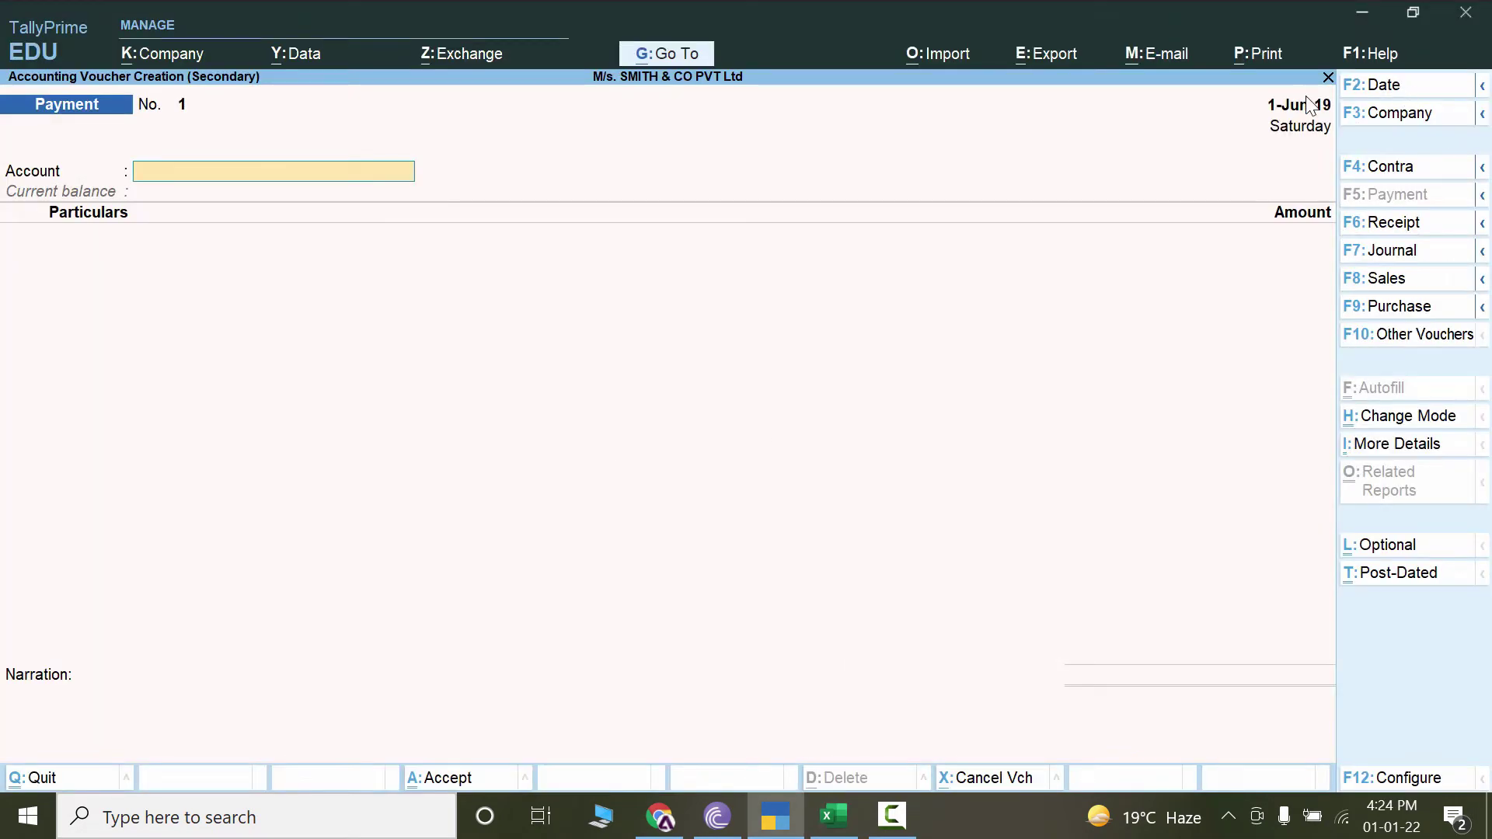
pyautogui.click(1383, 87)
pyautogui.press('BackSpace')
pyautogui.write('aug')
pyautogui.press('Return')
# Set the account of the August payment voucher to Cash after checking the land purchase entry in Excel.
pyautogui.hotkey('alt', 'Tab')
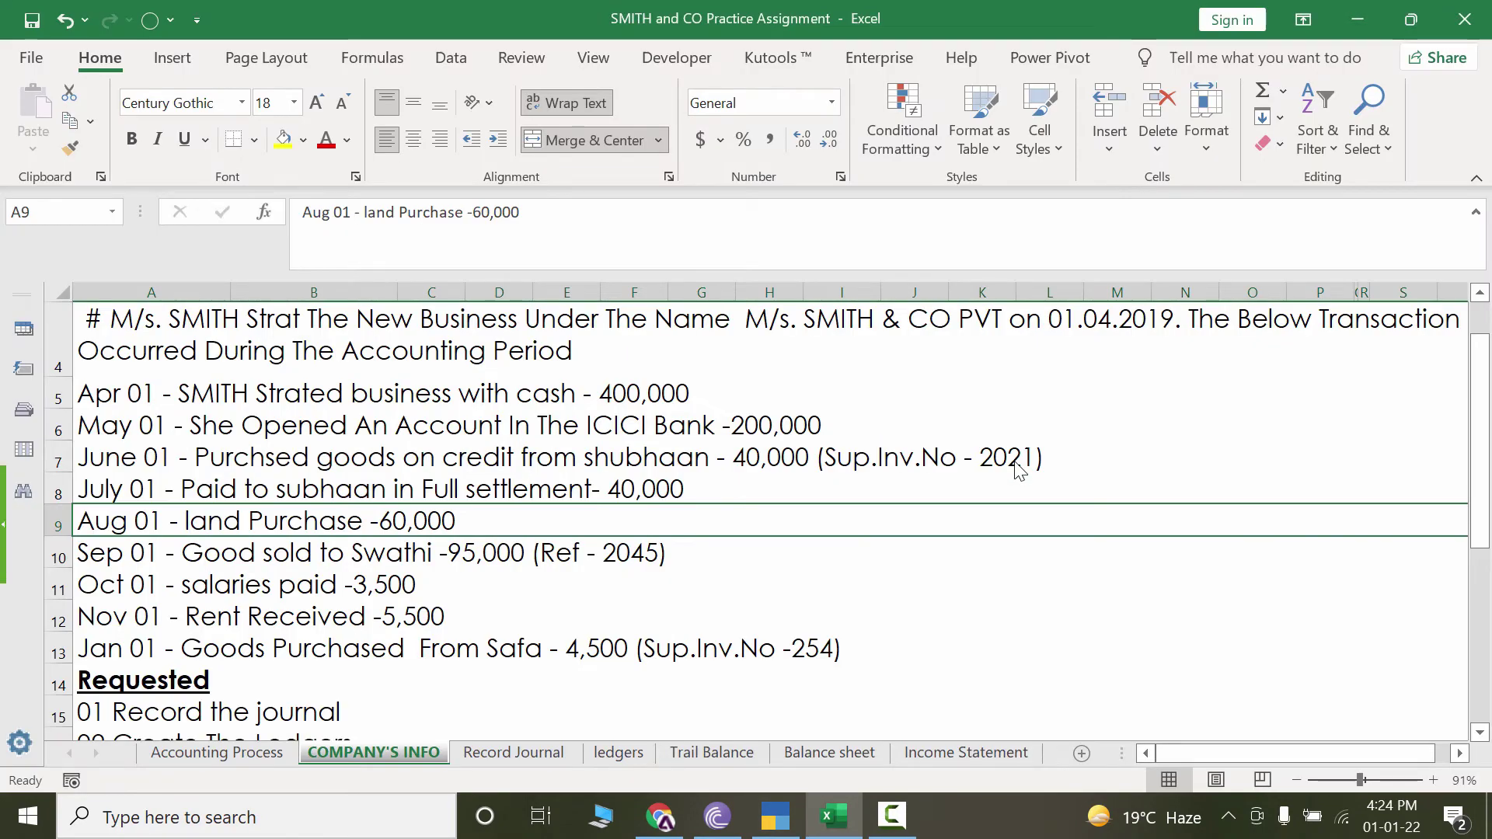
pyautogui.hotkey('alt', 'Tab')
pyautogui.write('C')
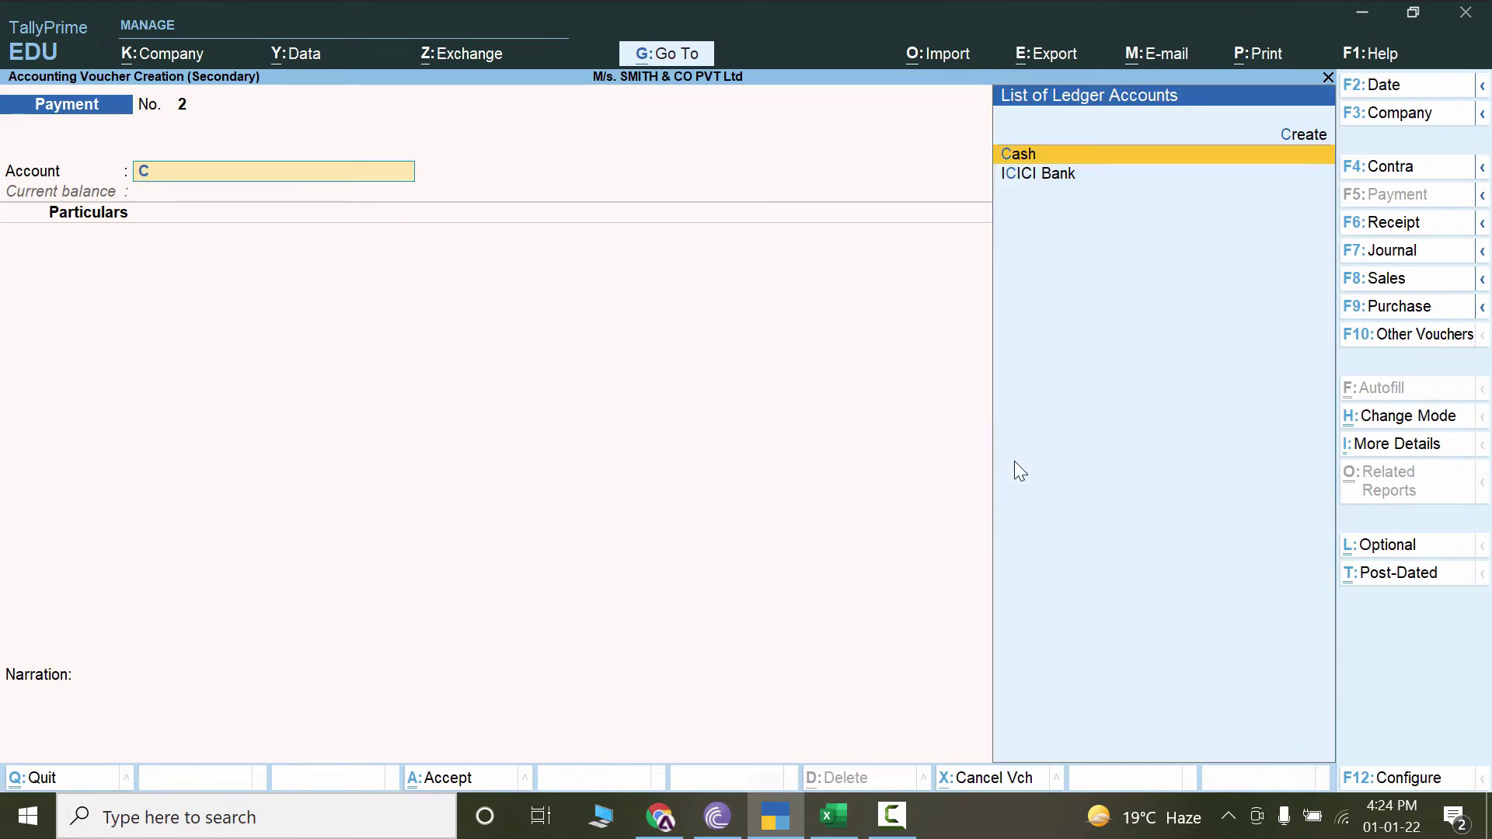
pyautogui.write('a')
pyautogui.press('Return')
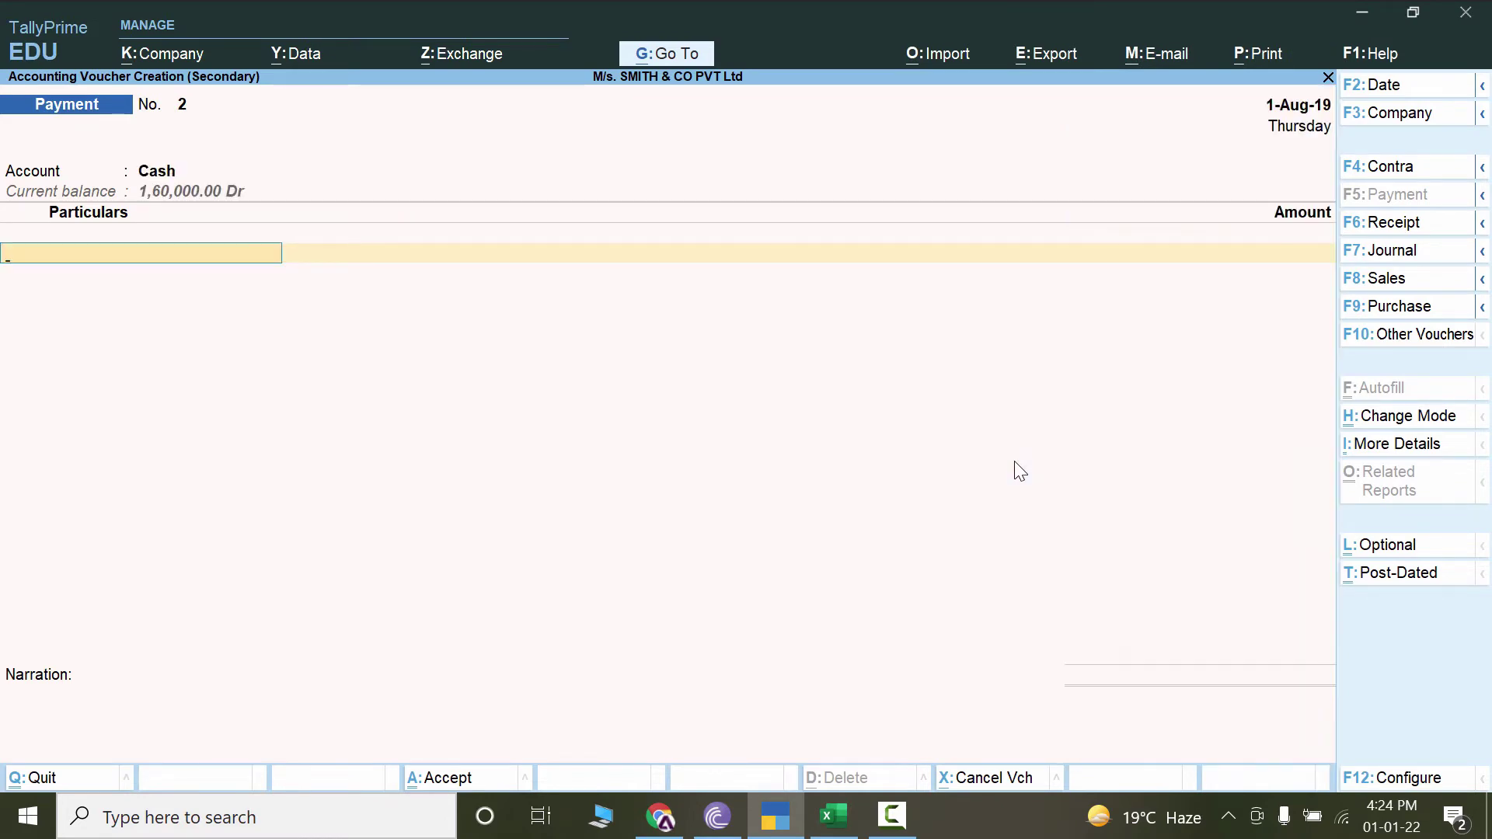
# Create a ledger named Land under Fixed Assets for the payment voucher's particulars, and save it.
pyautogui.hotkey('alt', 'Tab')
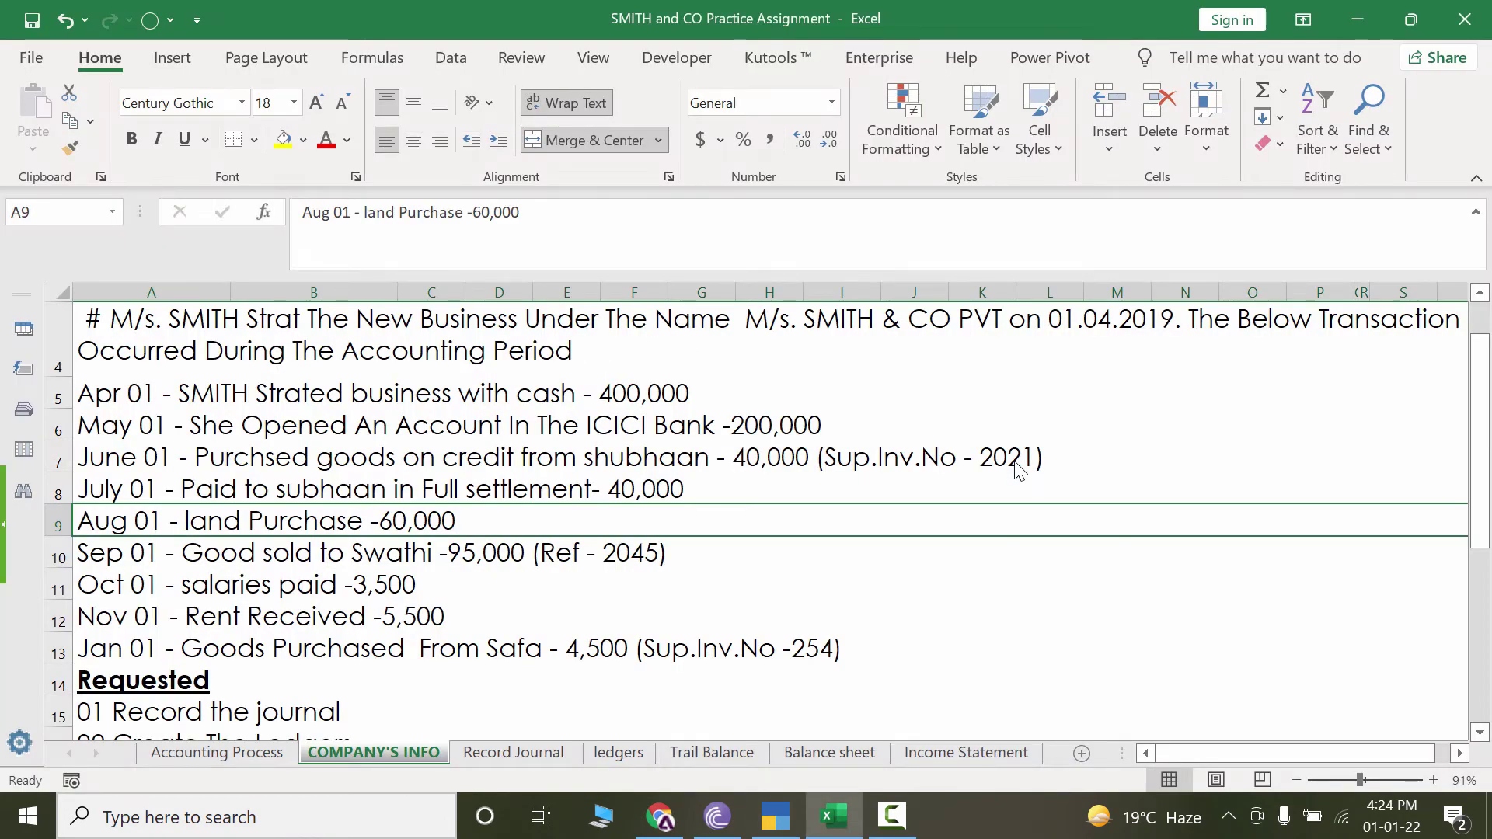
pyautogui.hotkey('alt', 'Tab')
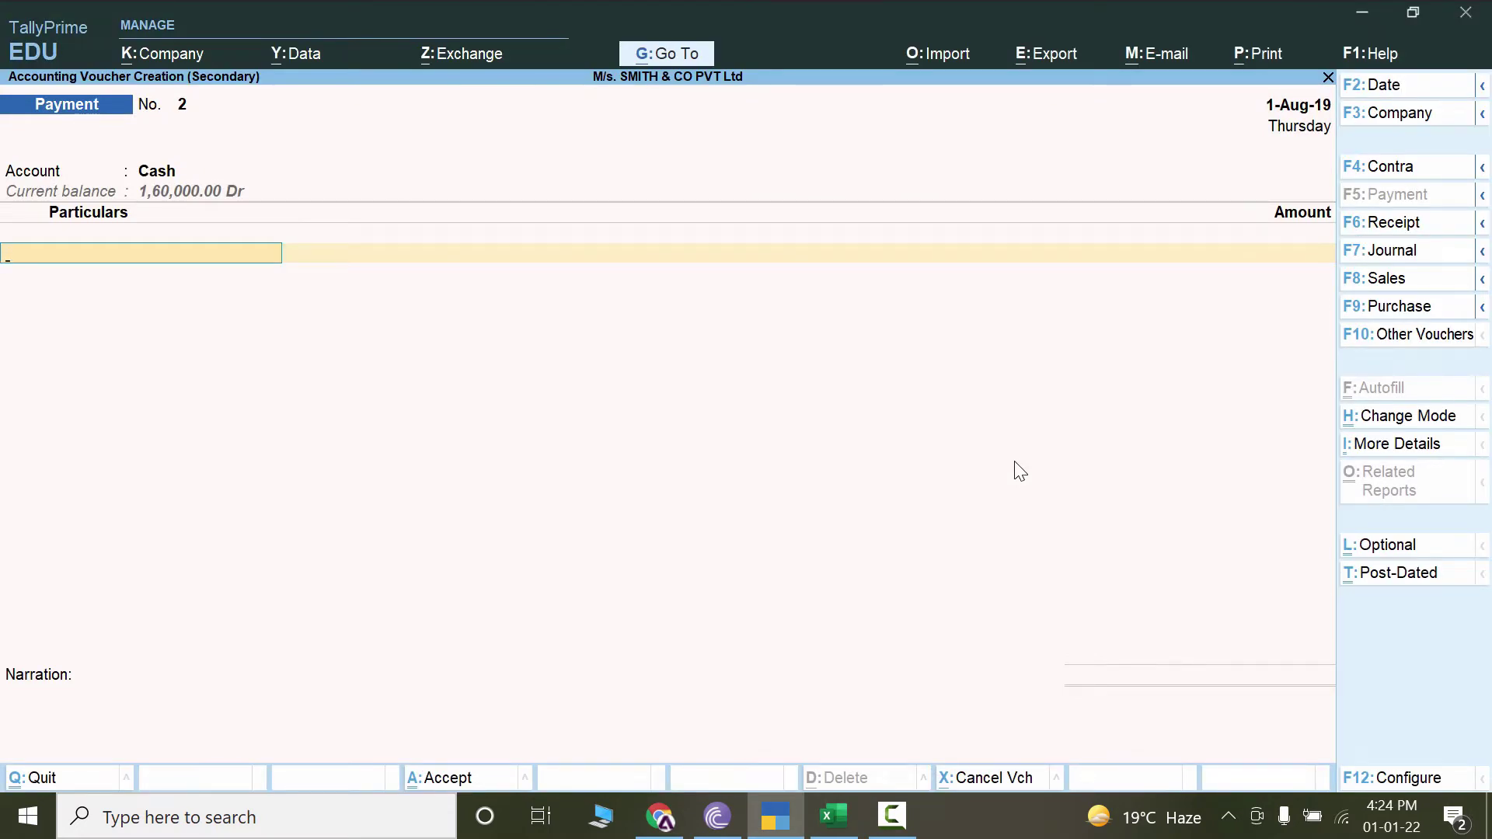
pyautogui.hotkey('alt', 'c')
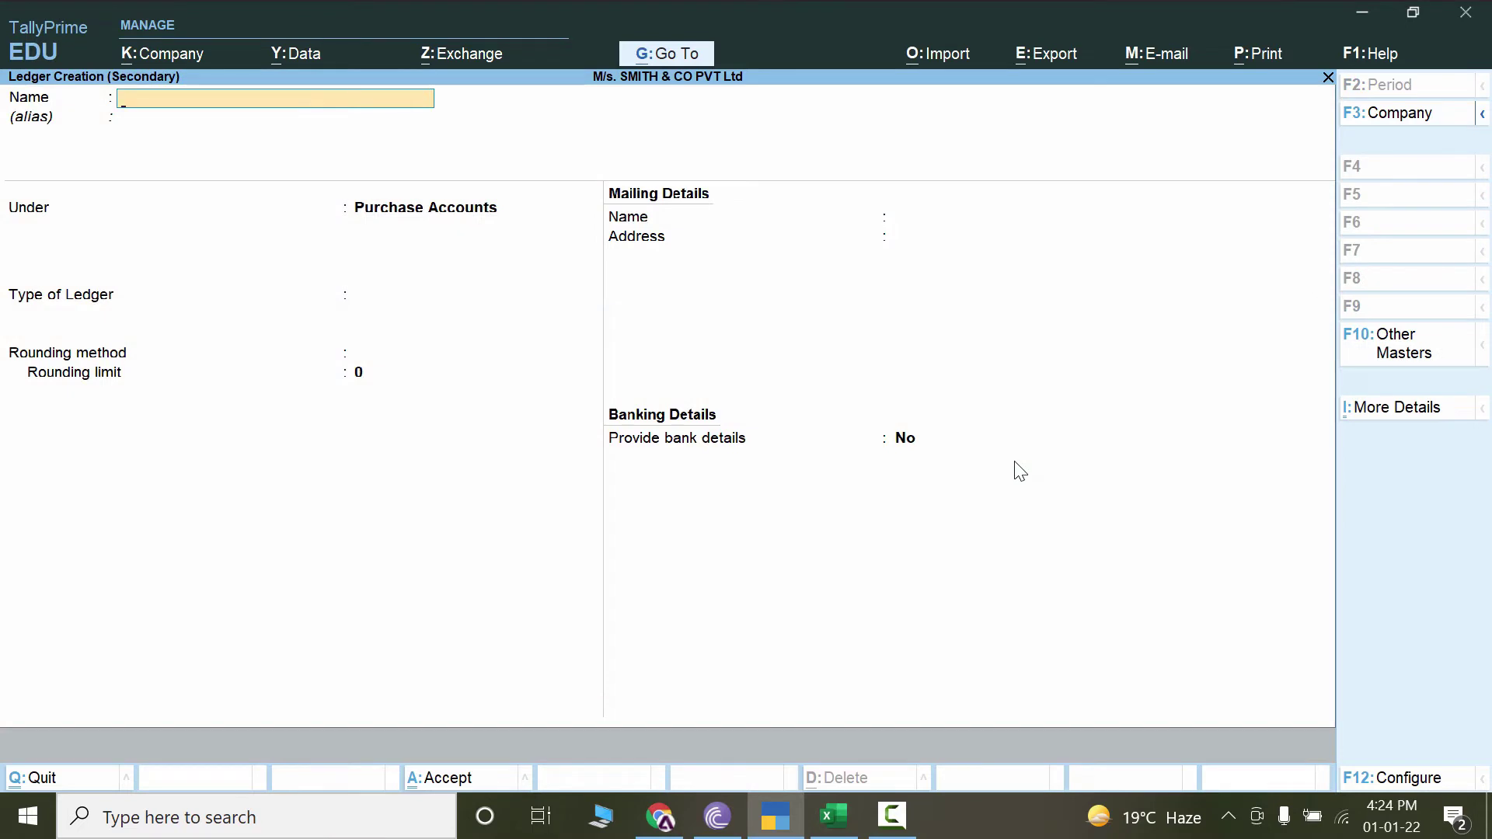
pyautogui.write('Land')
pyautogui.press('Return')
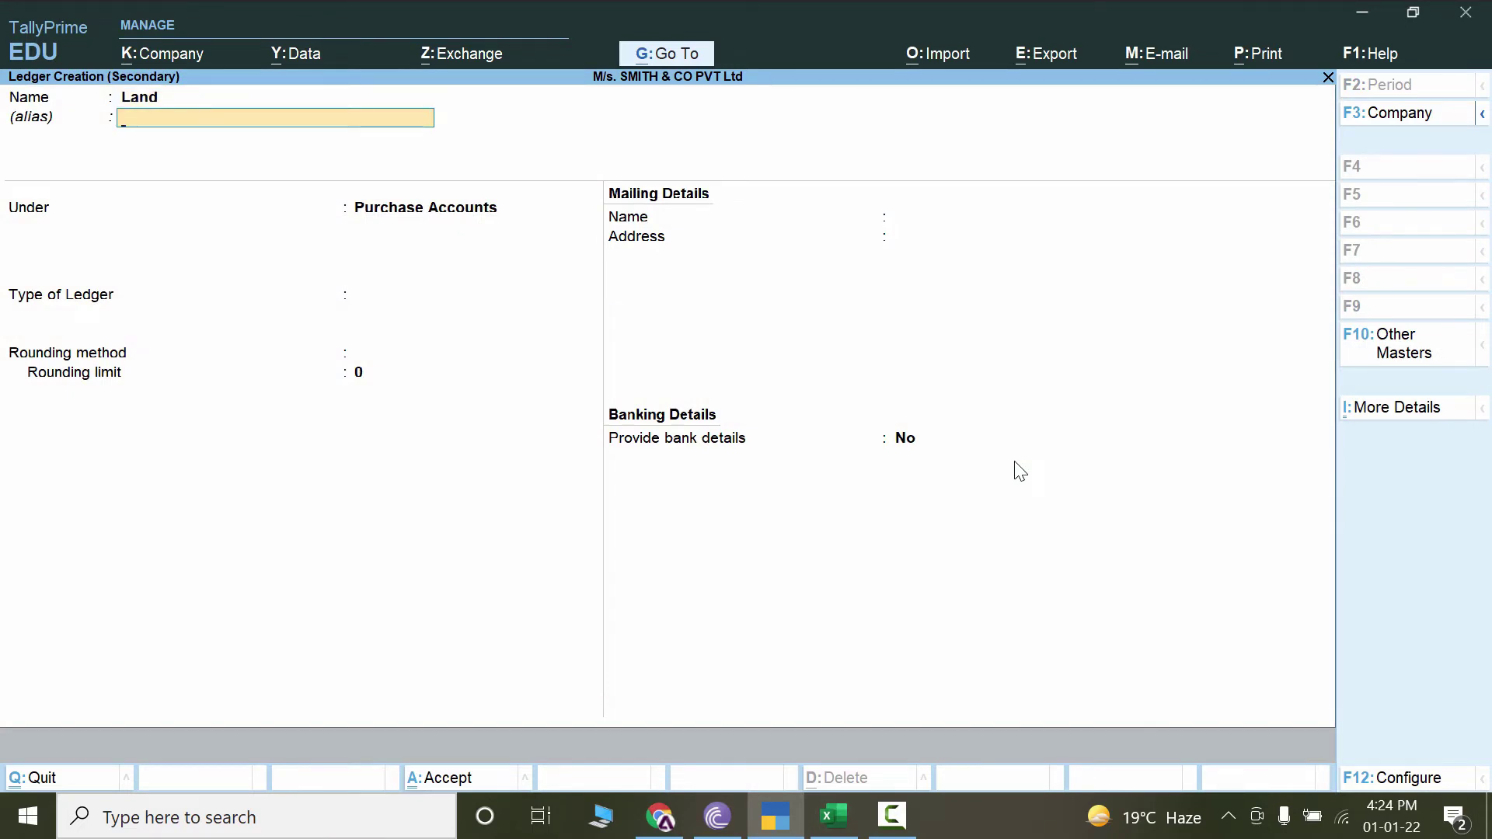
pyautogui.press('Return')
pyautogui.write('Fix')
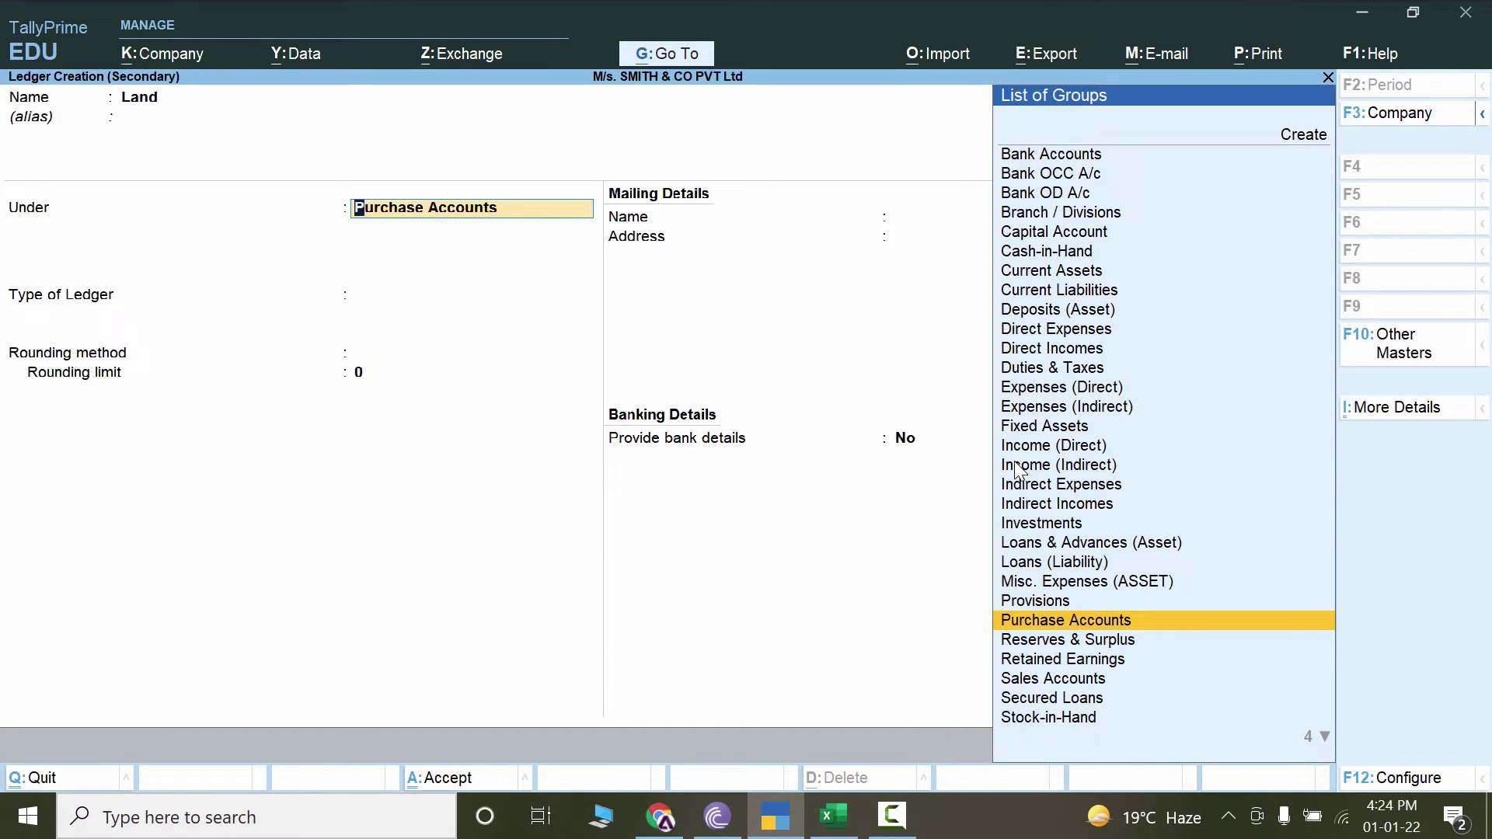
pyautogui.press('Return')
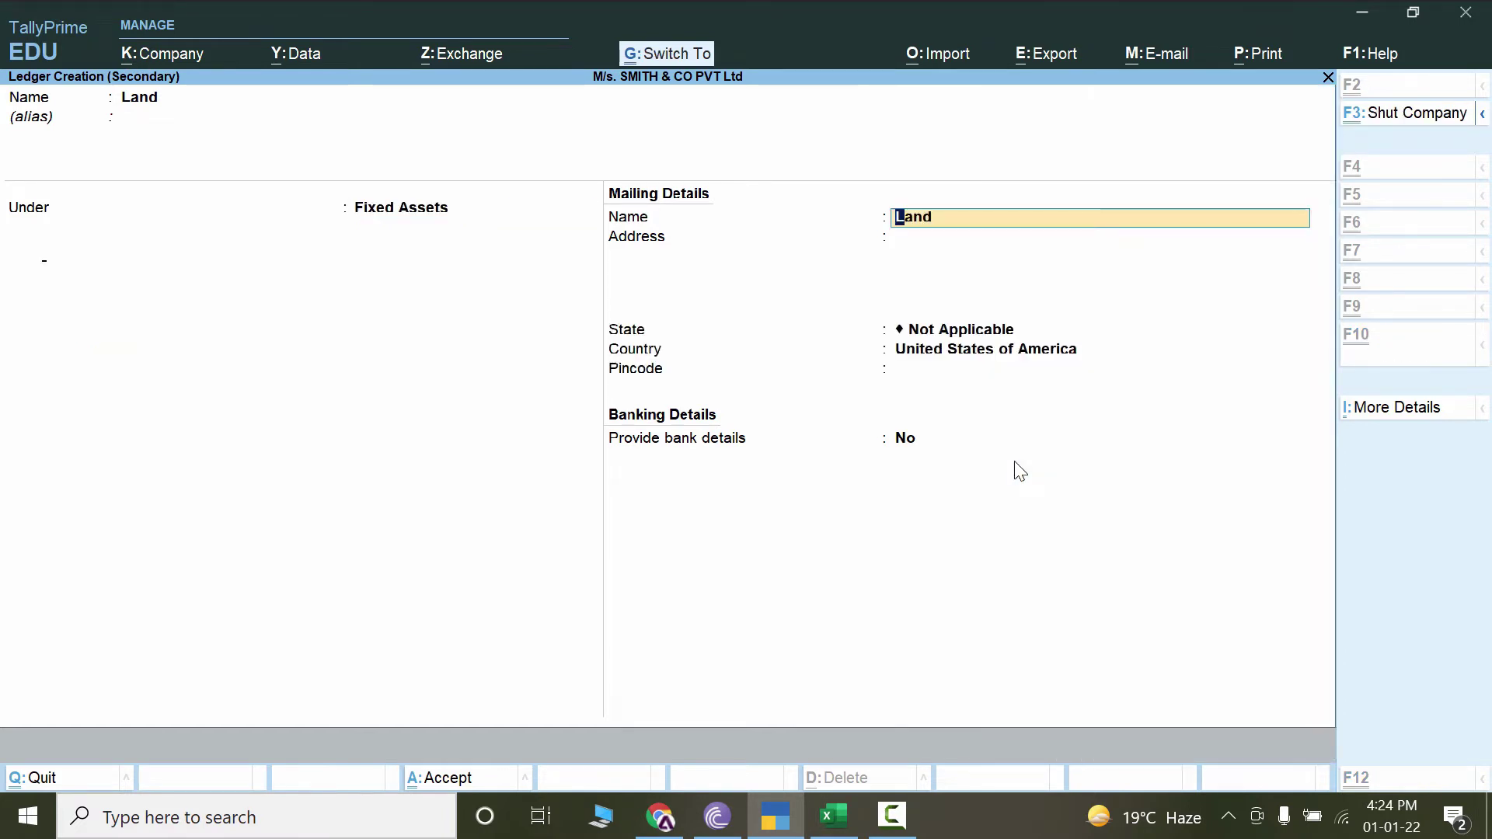
pyautogui.hotkey('ctrl', 'a')
pyautogui.press('Return')
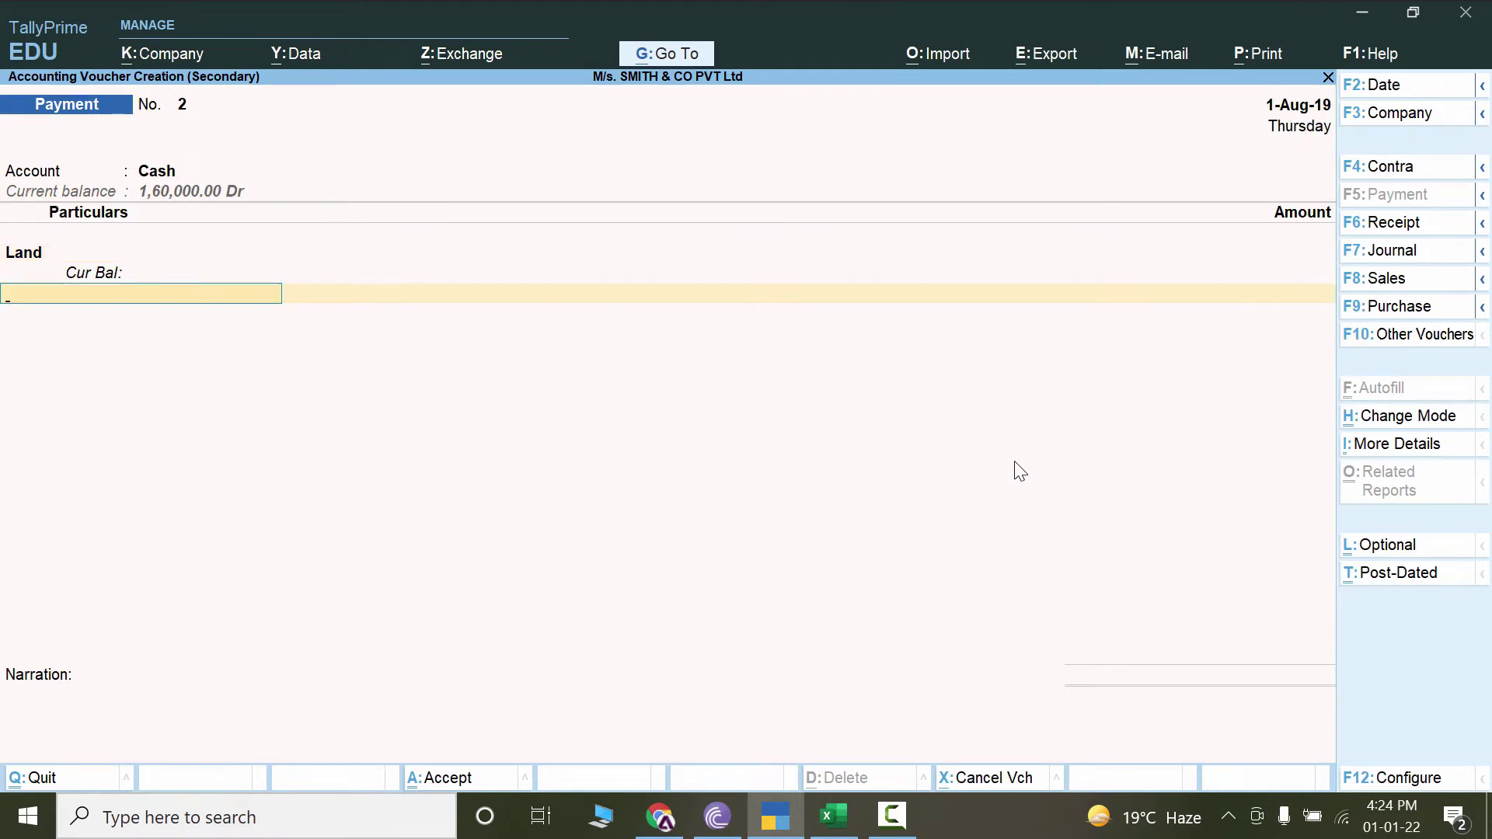
# Enter 60000 as the amount for the Land ledger in the payment voucher.
pyautogui.press('BackSpace')
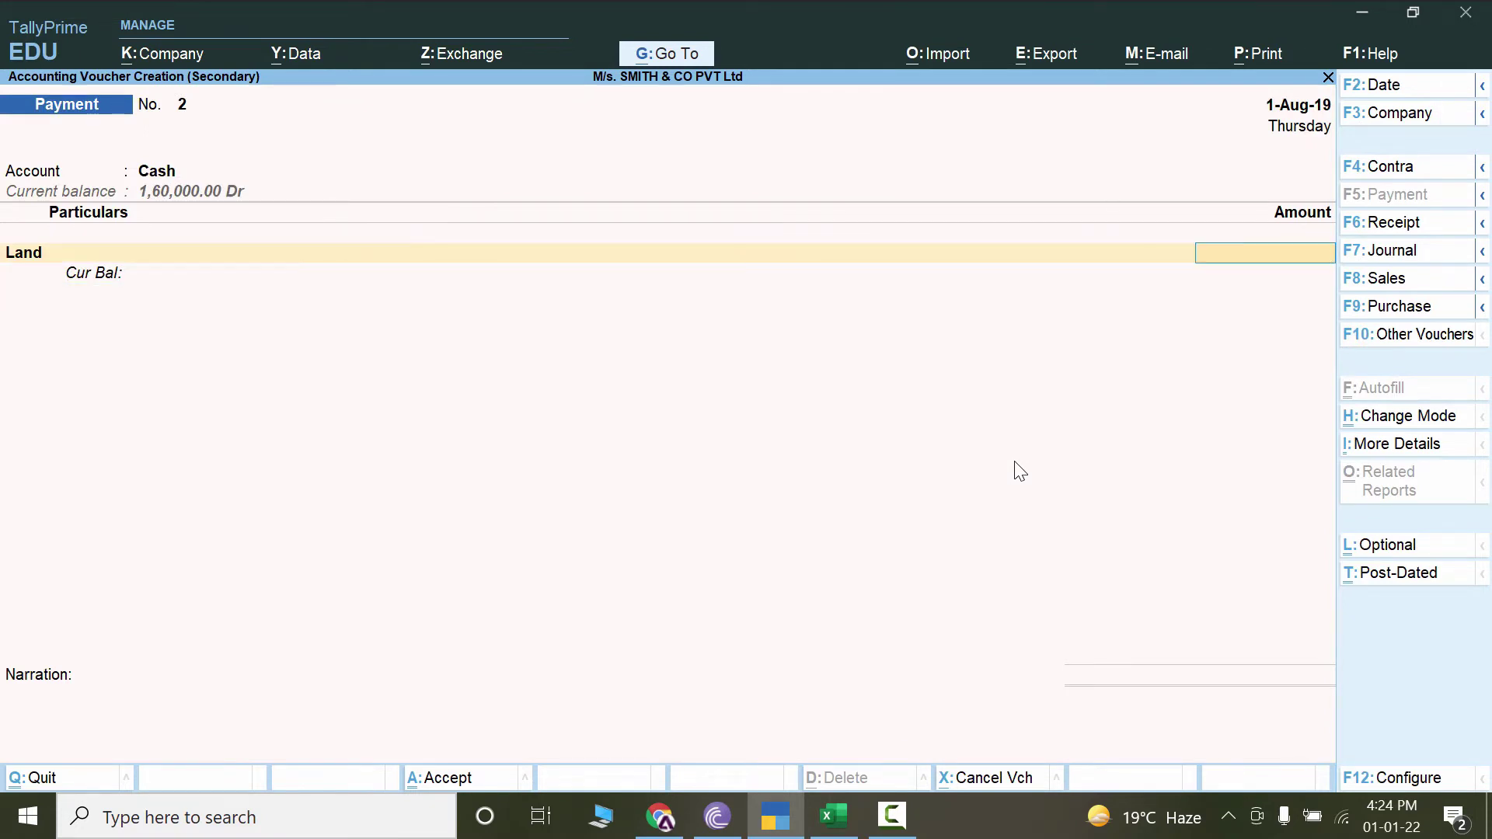
pyautogui.write('60000')
pyautogui.press('Return')
pyautogui.press('Return')
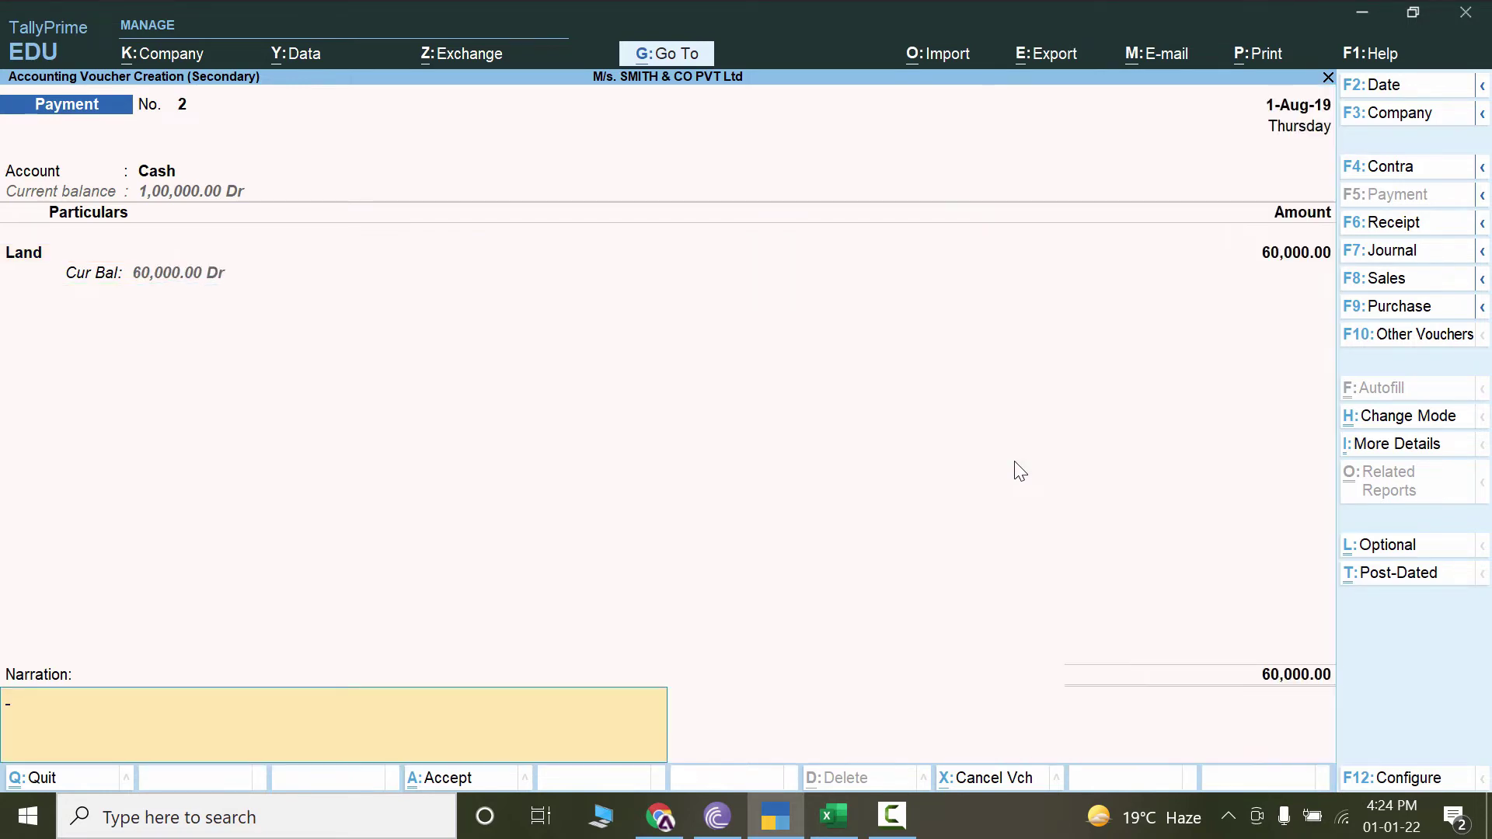
# Fill the voucher's narration with "Aug 01 - land Purchase -60,000" copied from the Excel assignment, and save the voucher.
pyautogui.hotkey('alt', 'Tab')
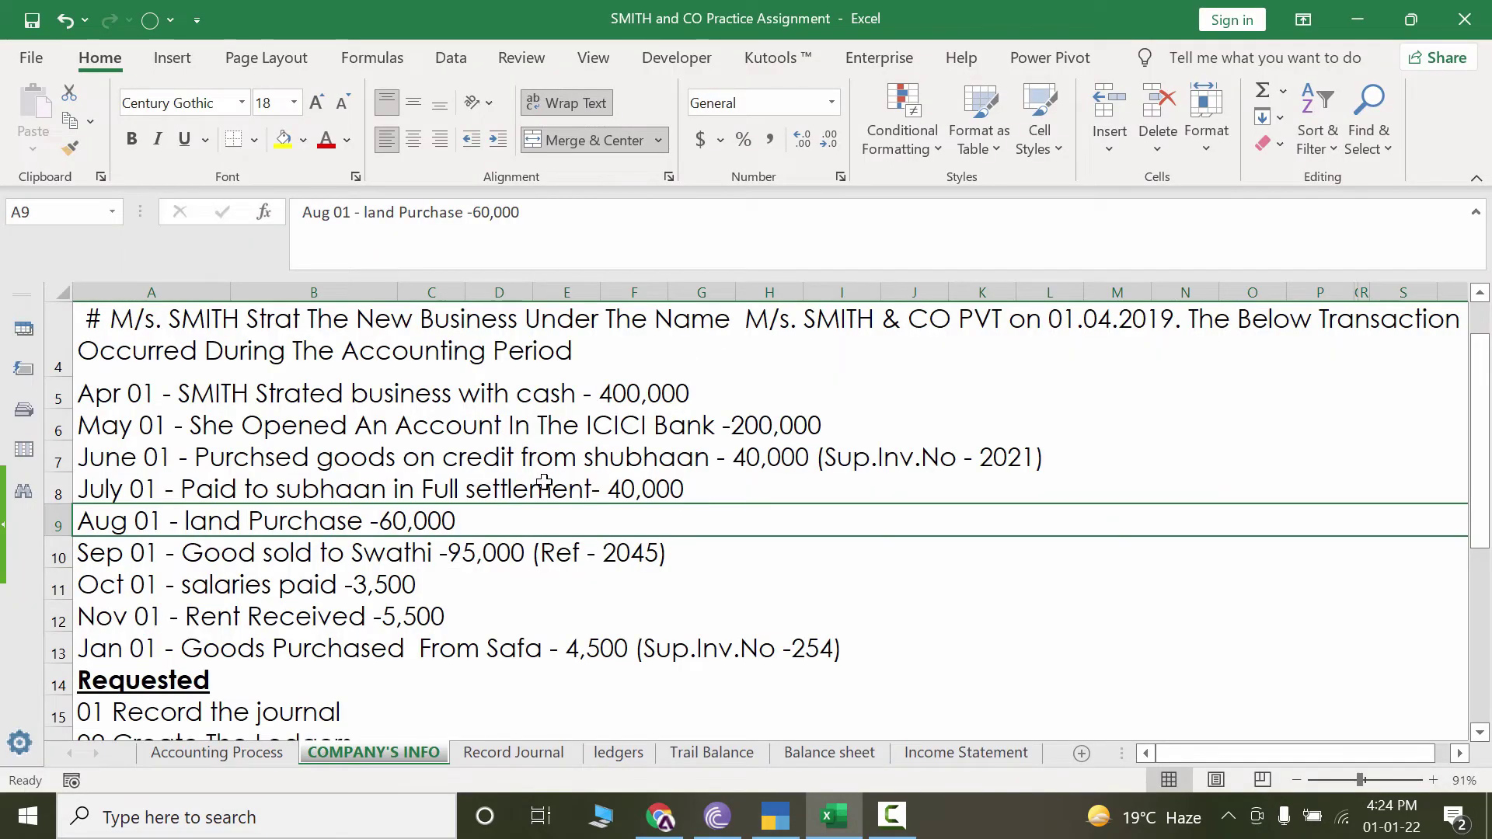
pyautogui.hotkey('ctrl', 'c')
pyautogui.hotkey('alt', 'Tab')
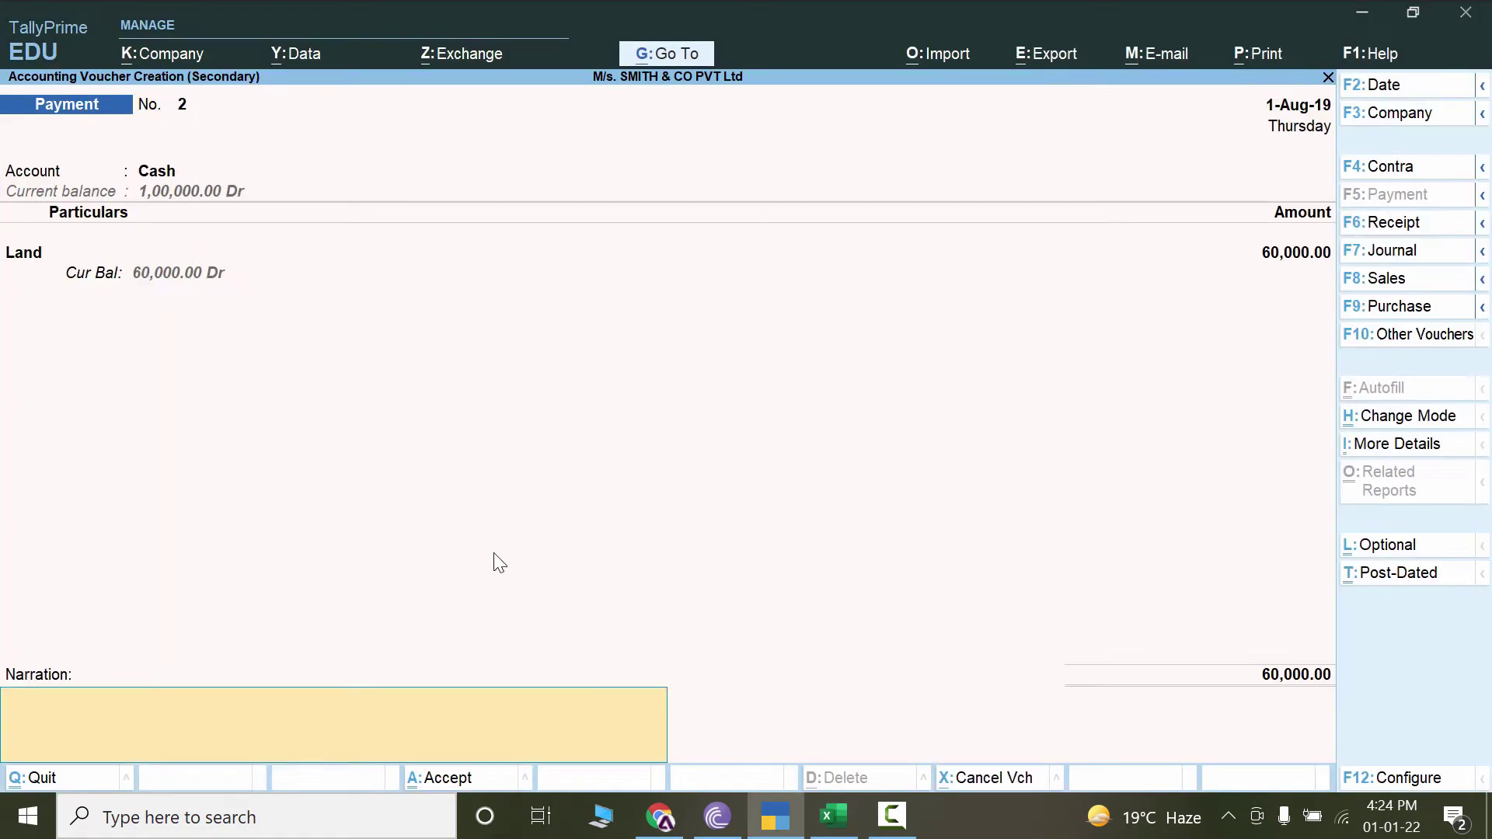
pyautogui.hotkey('ctrl', 'alt', 'v')
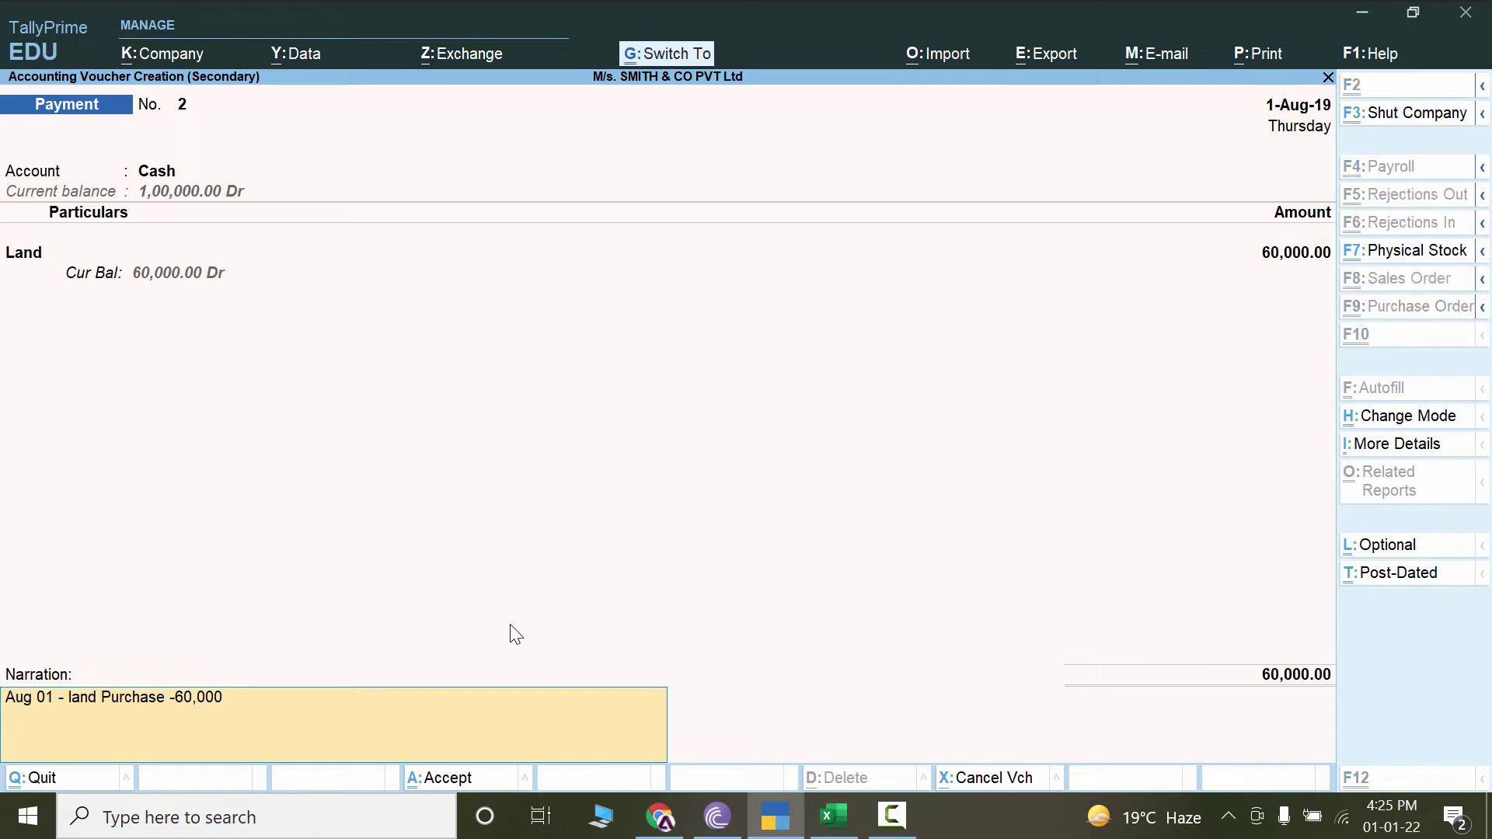
pyautogui.hotkey('ctrl', 'a')
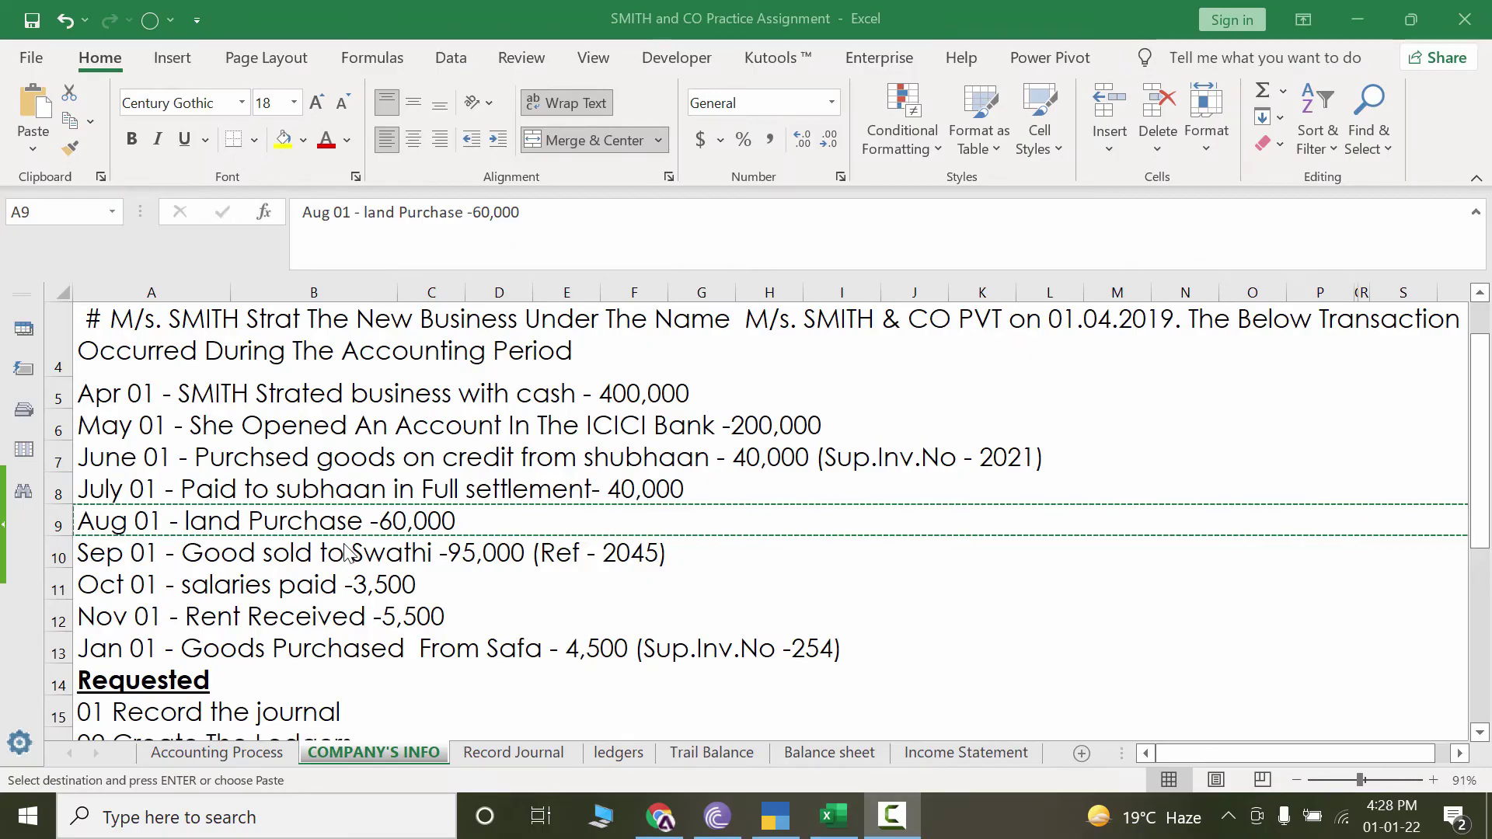
# Select the Sep 01 goods sale entry in the Excel assignment, and start a Sales voucher from TallyPrime's Day Book.
pyautogui.click(352, 563)
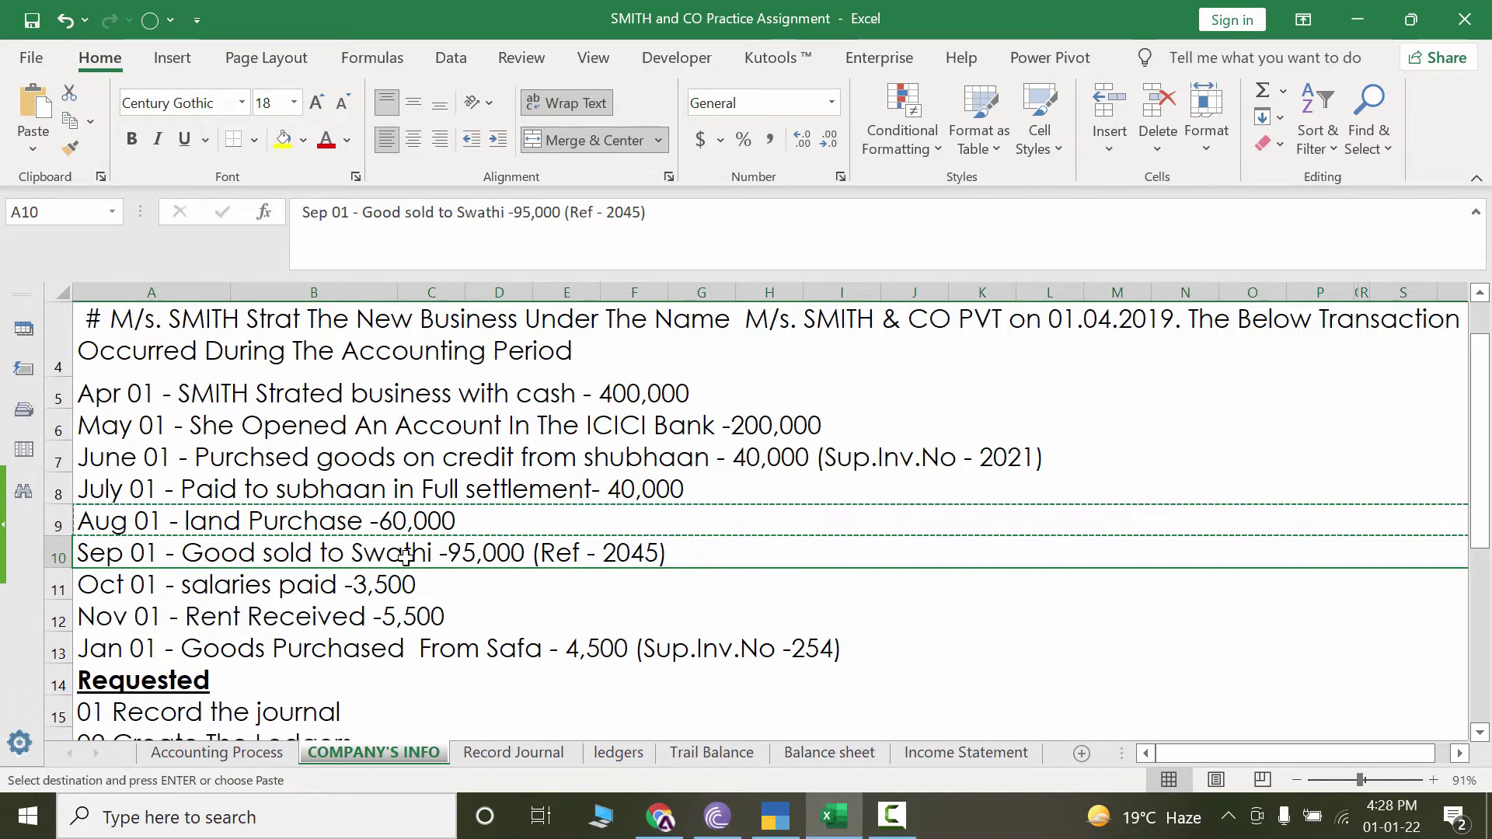
pyautogui.press('Escape')
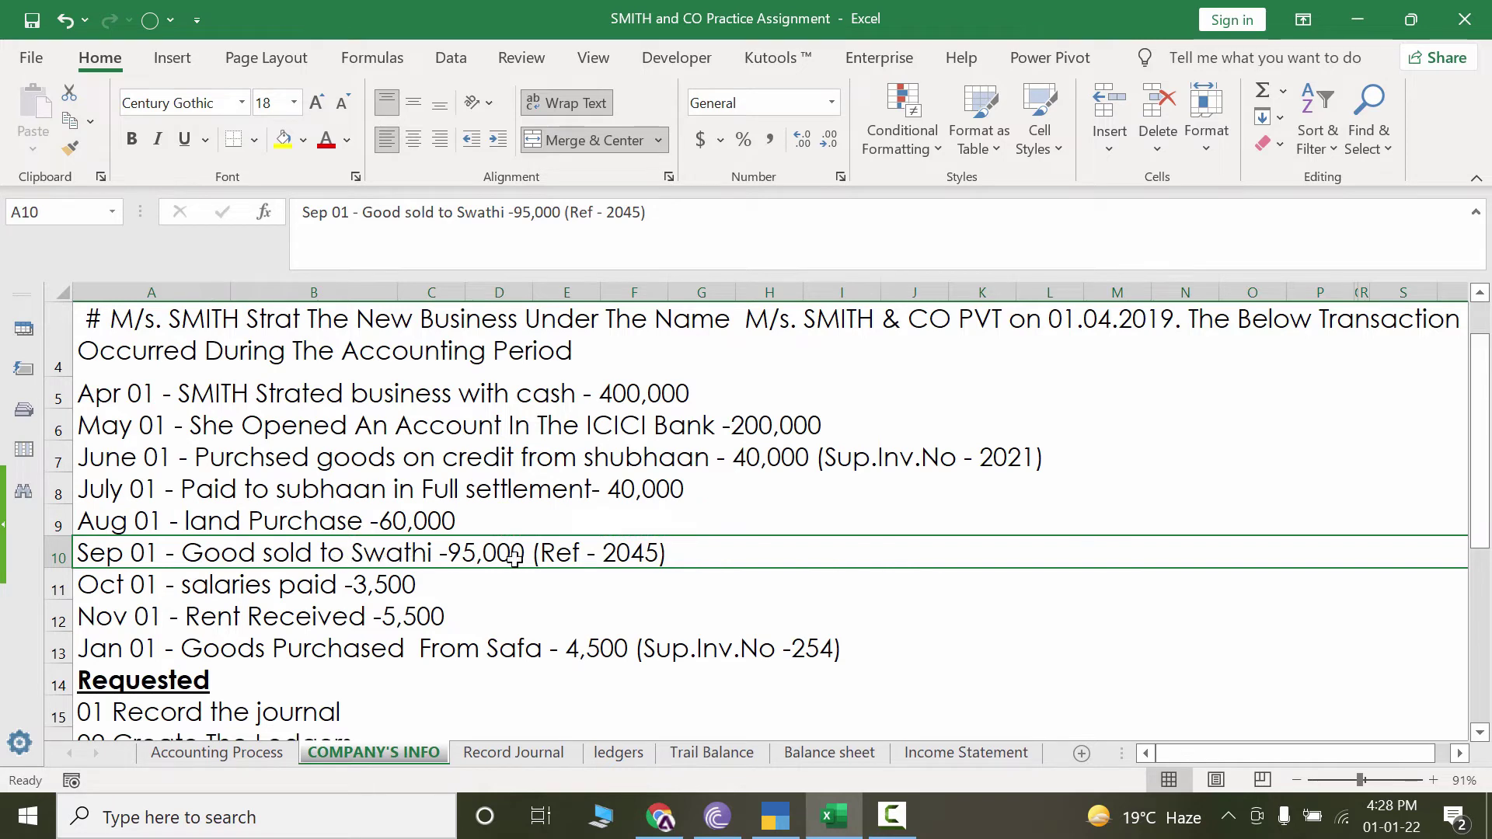
pyautogui.click(780, 815)
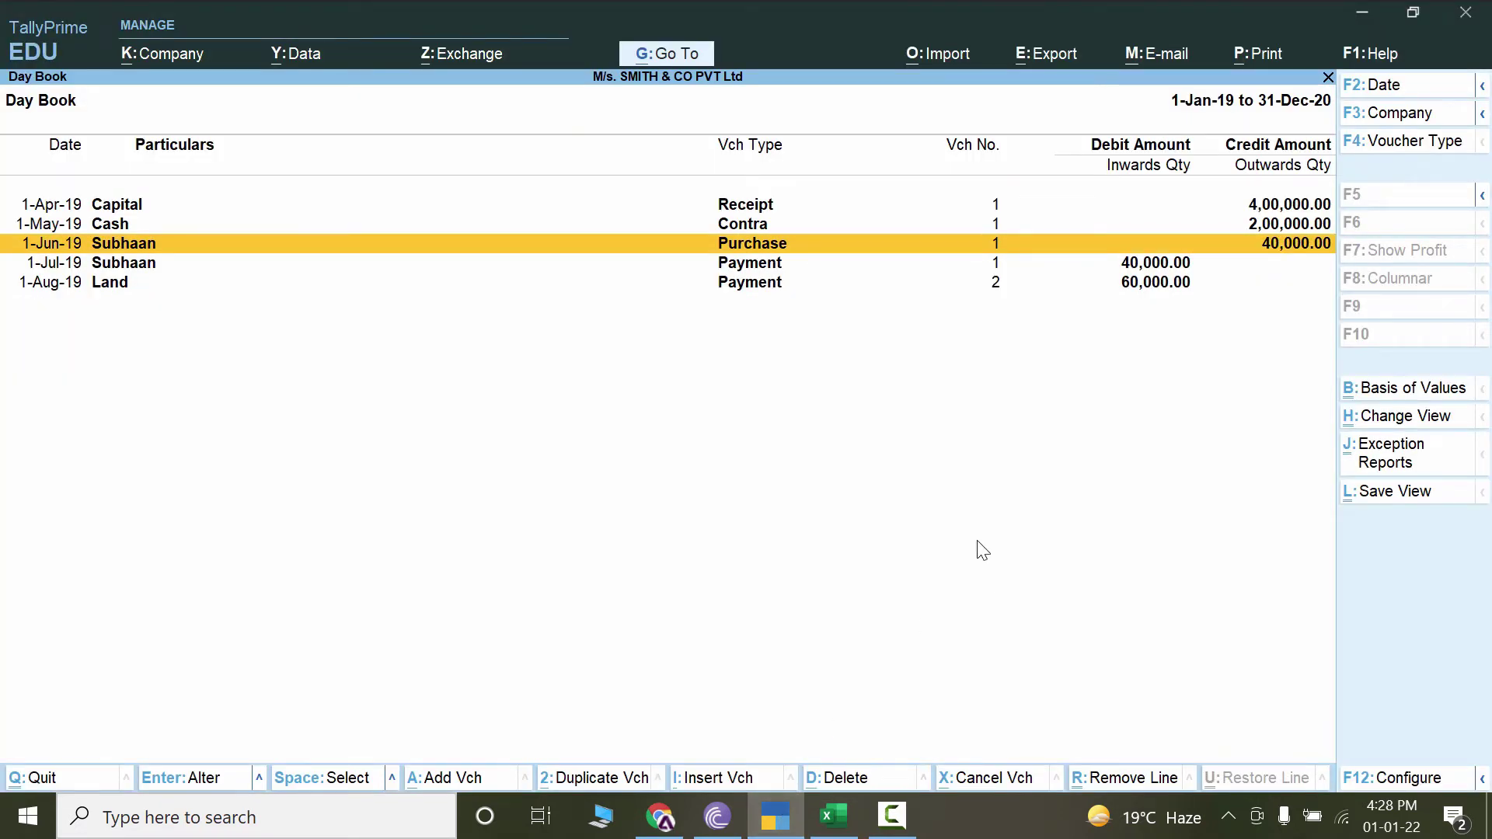
pyautogui.click(454, 780)
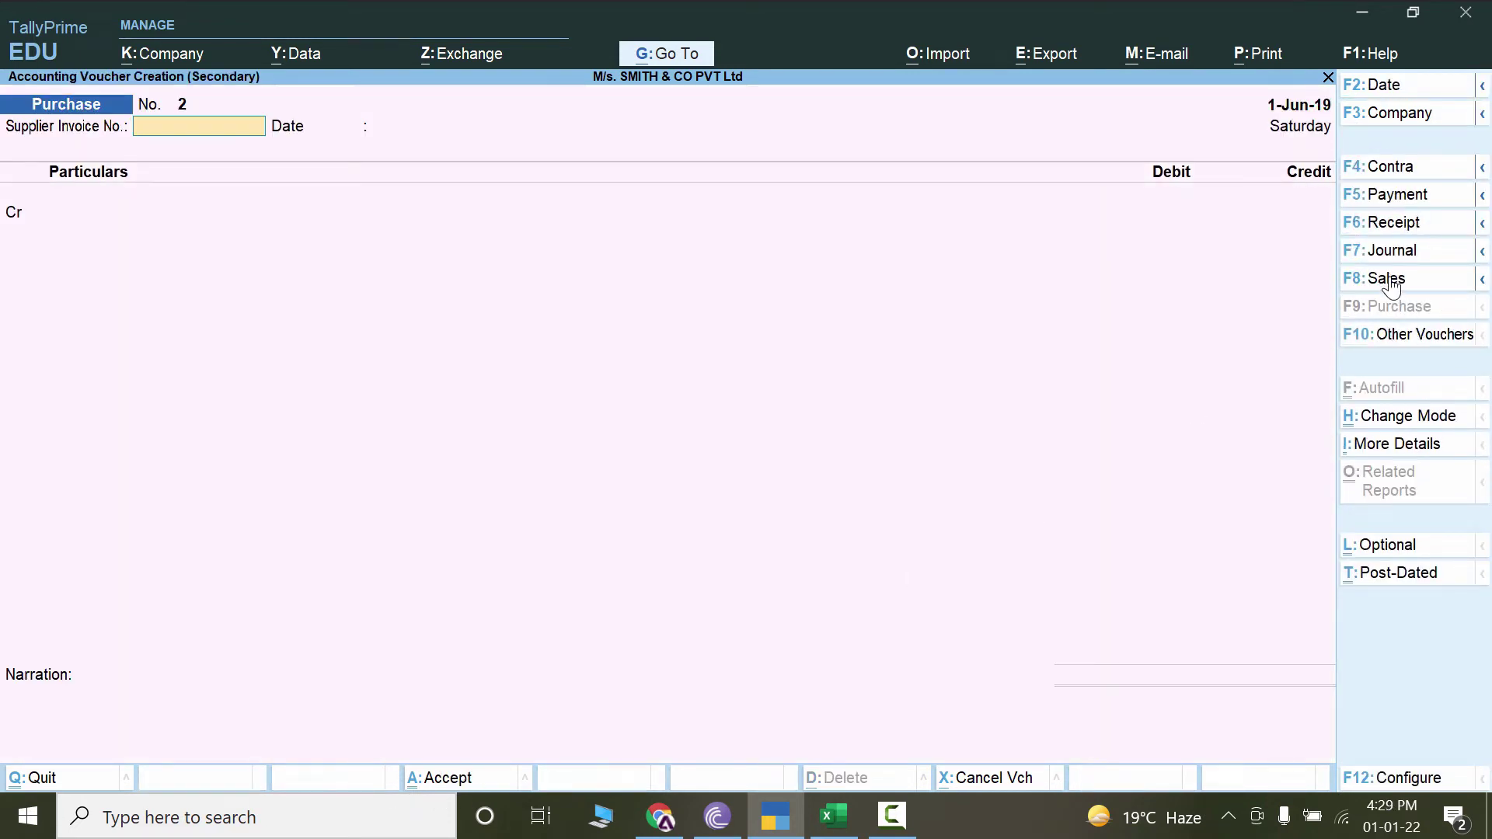
pyautogui.click(1386, 281)
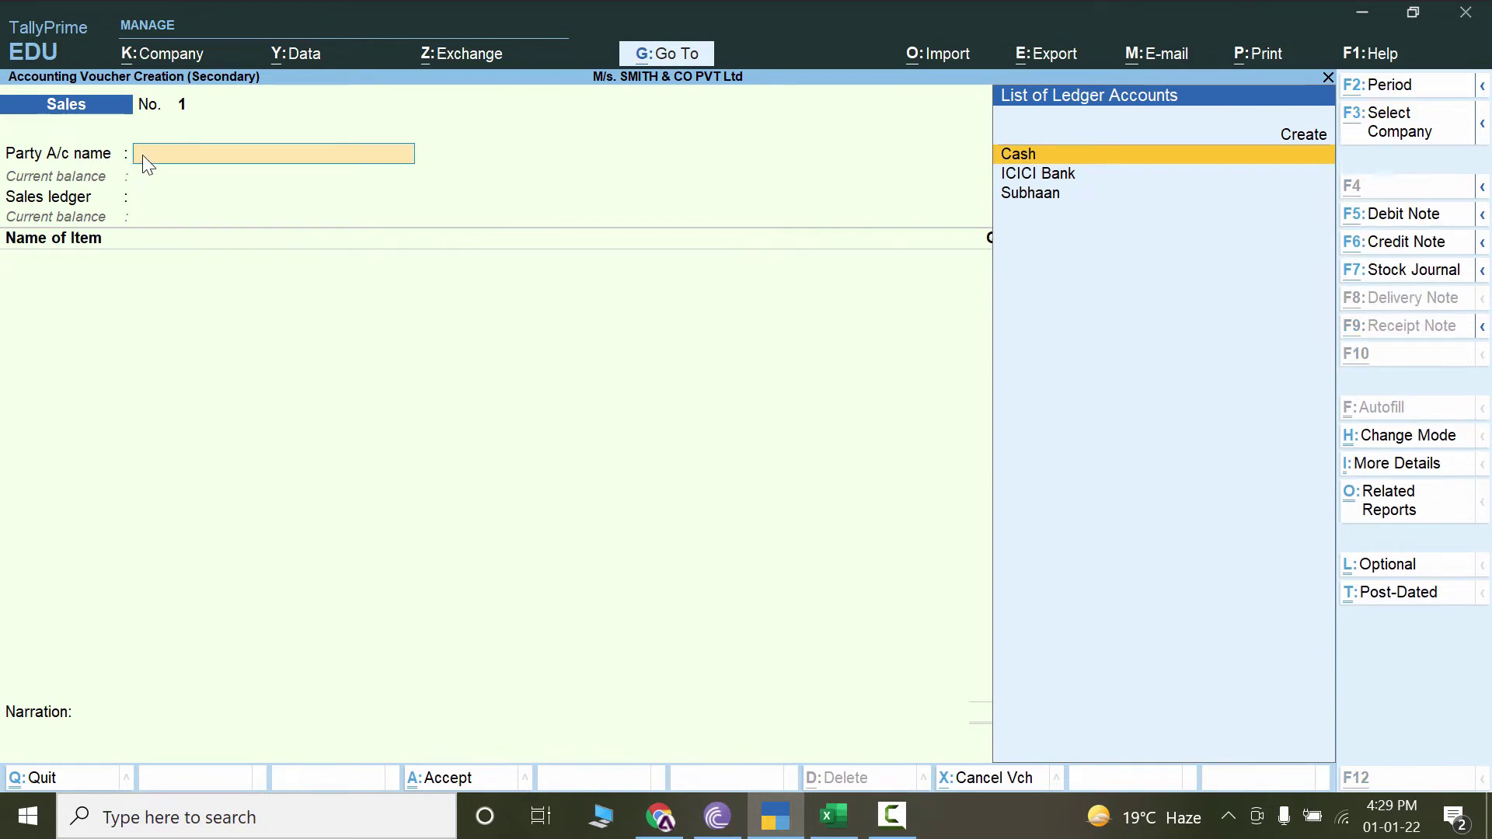
# Start a new ledger from the sales voucher's party account and name it after the customer in the Sep 01 sale.
pyautogui.hotkey('alt', 'c')
pyautogui.write('Swathi')
pyautogui.press('Return')
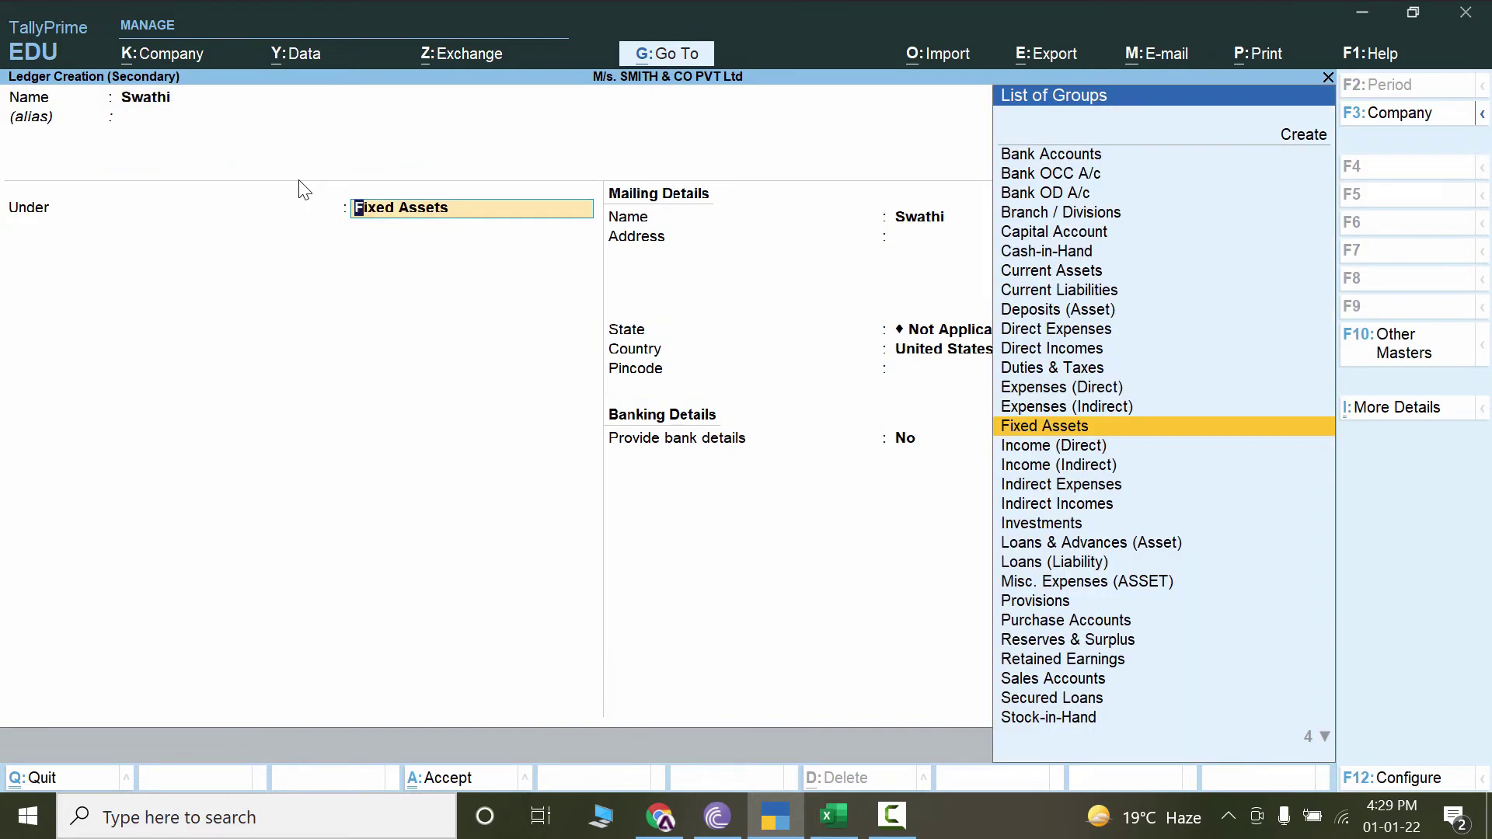
pyautogui.write('Sun')
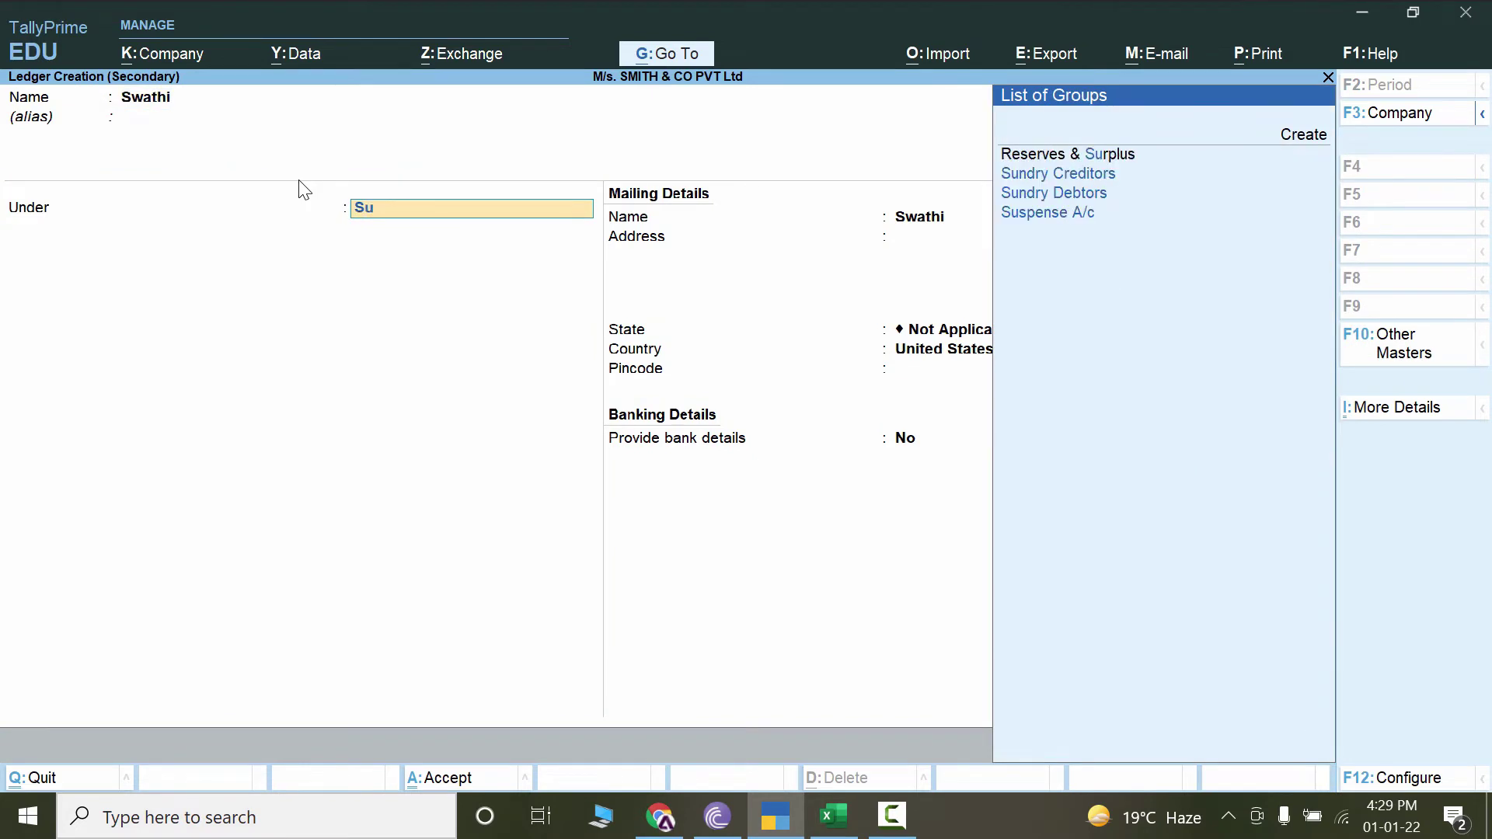
pyautogui.press('Down')
pyautogui.press('Down')
pyautogui.press('BackSpace')
pyautogui.press('BackSpace')
pyautogui.press('BackSpace')
pyautogui.press('BackSpace')
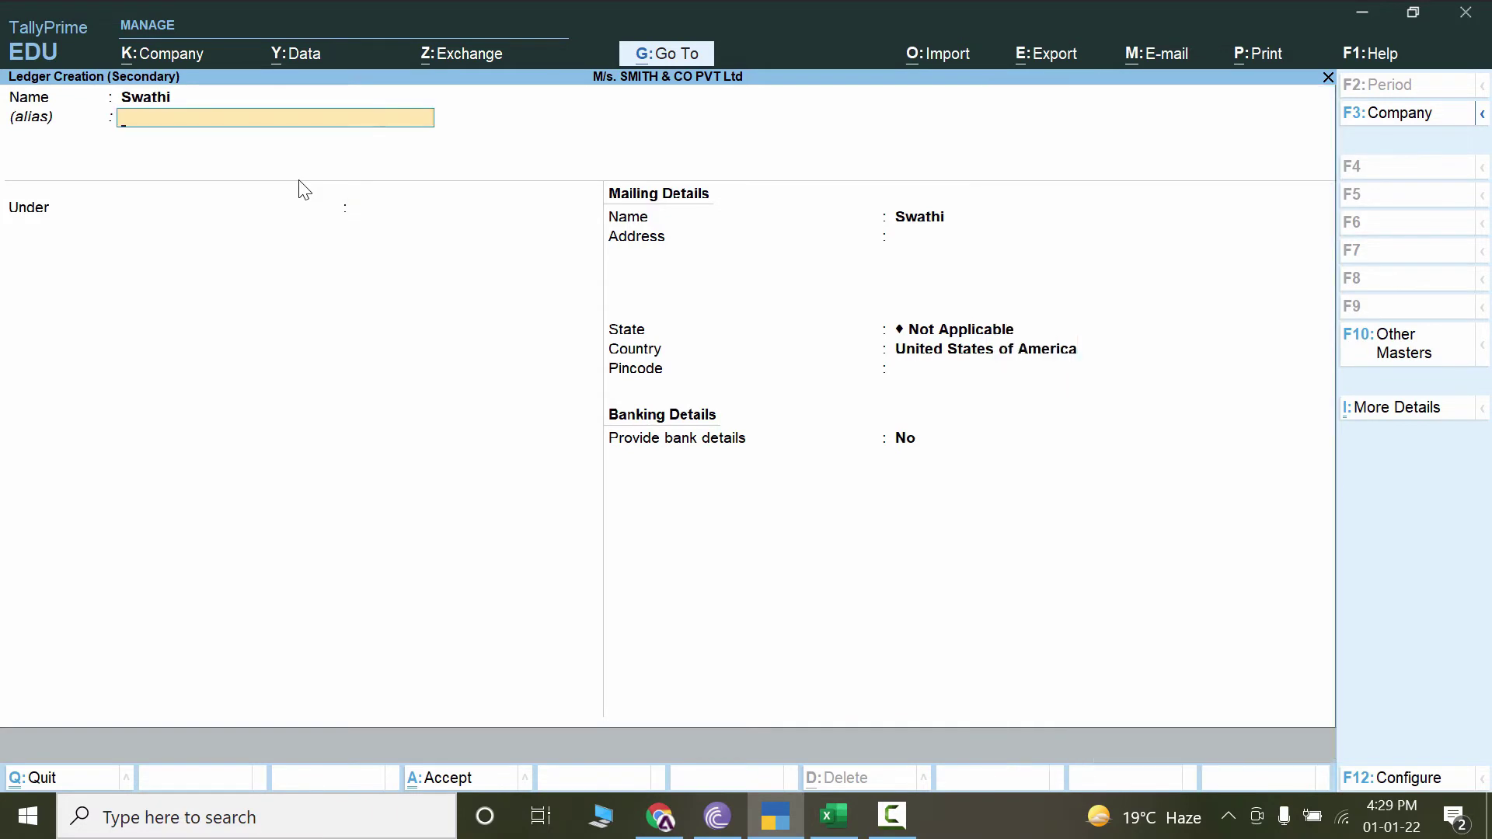
pyautogui.press('Return')
# Place the customer's ledger under Sundry Debtors with bill-by-bill balances maintained and no credit-day check, and save it.
pyautogui.write('De')
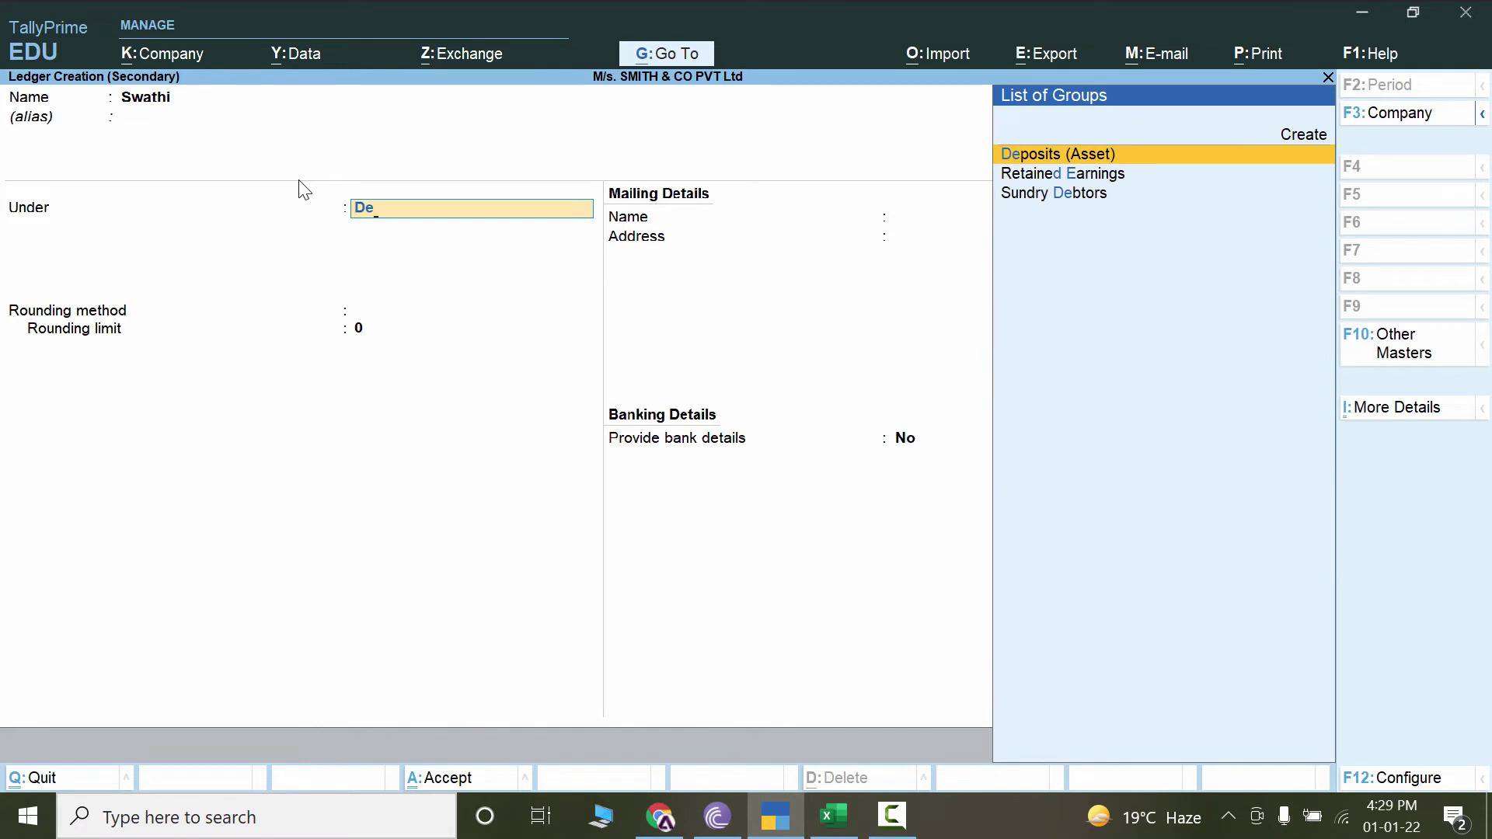
pyautogui.press('Down')
pyautogui.press('Down')
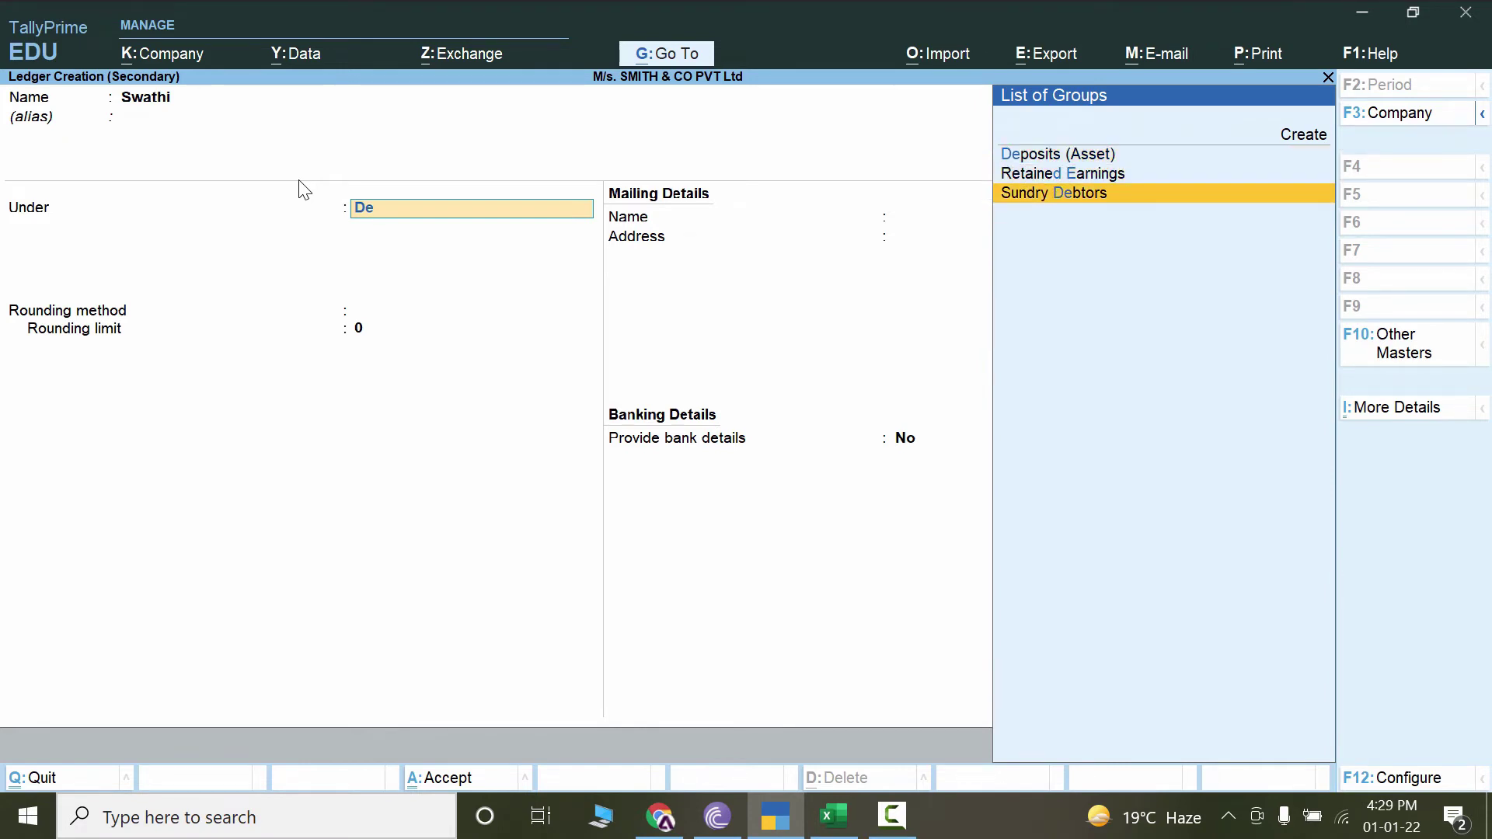
pyautogui.press('Return')
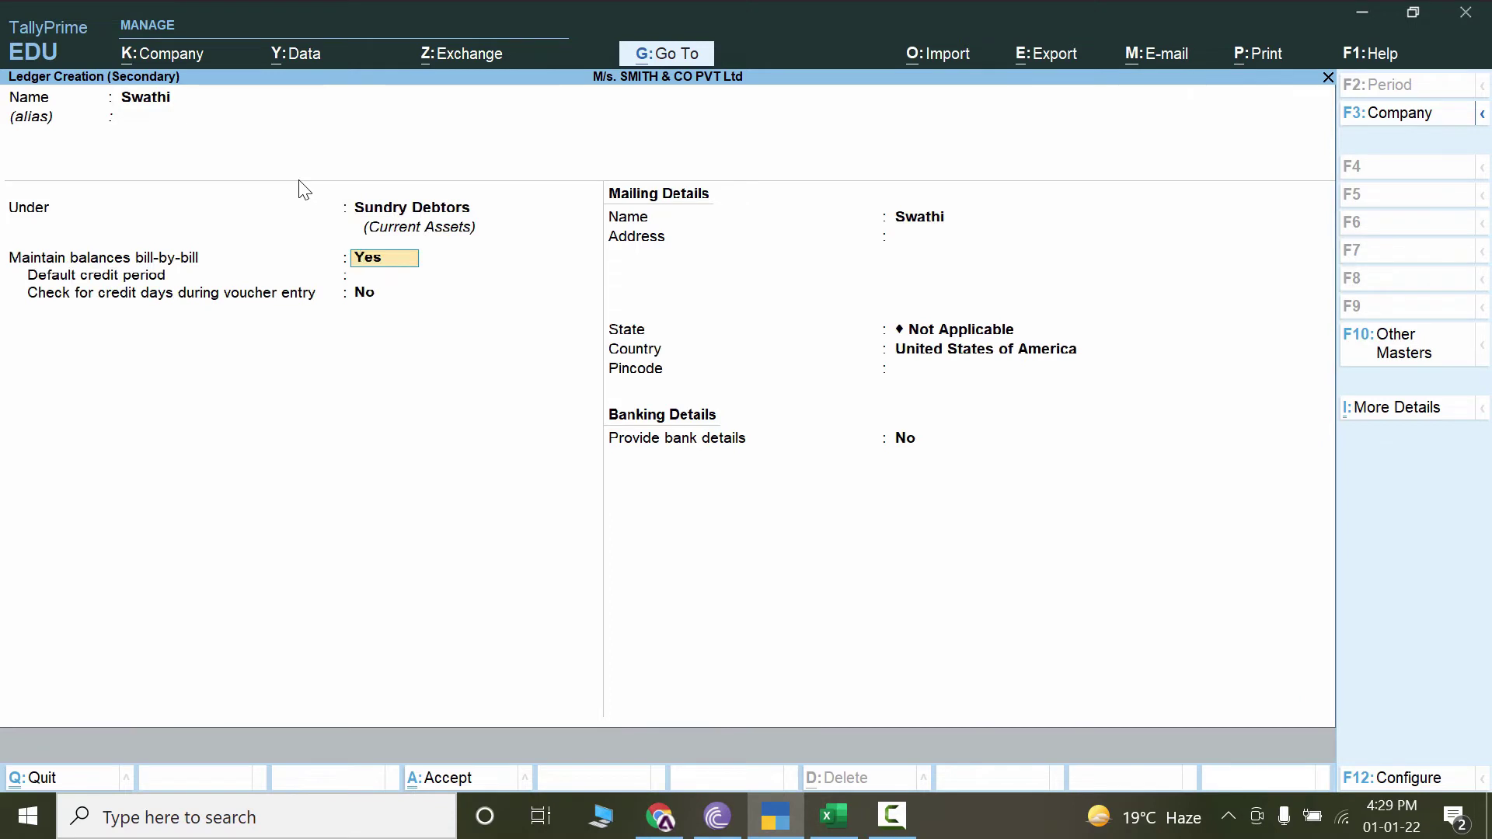
pyautogui.press('Return')
pyautogui.press('Return')
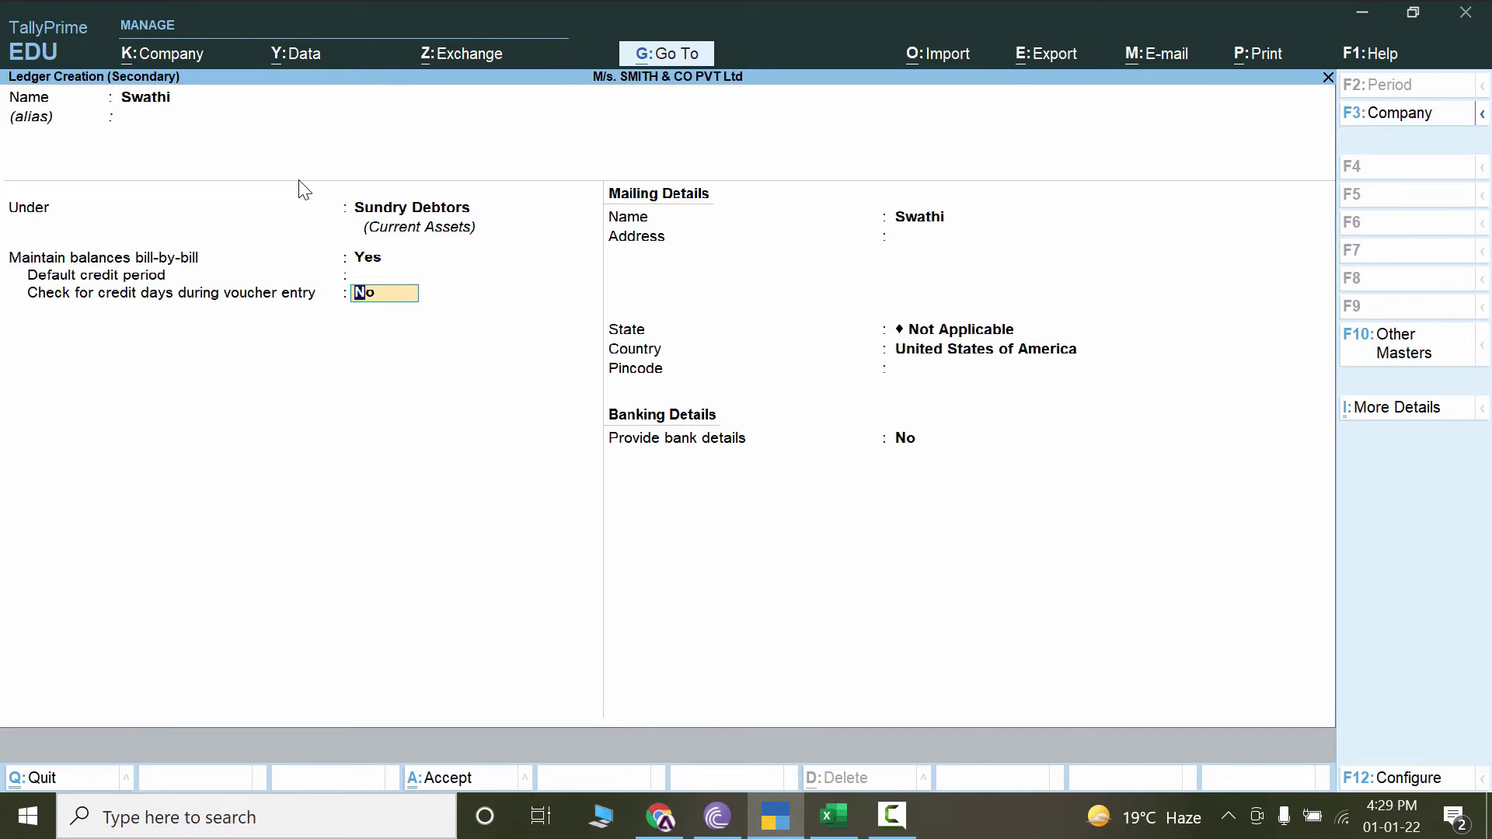
pyautogui.press('ctrl')
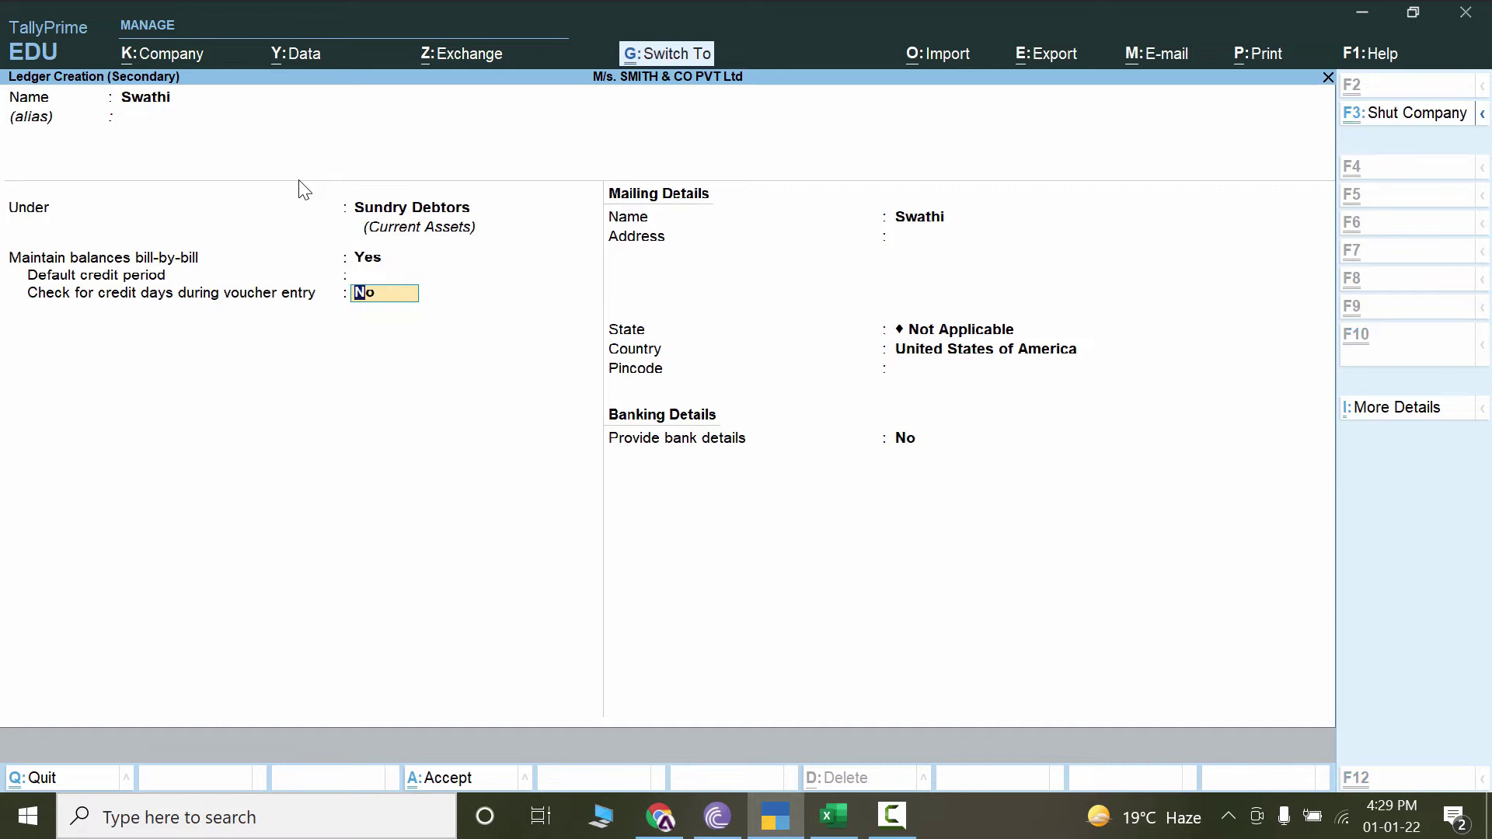
pyautogui.hotkey('ctrl', 'a')
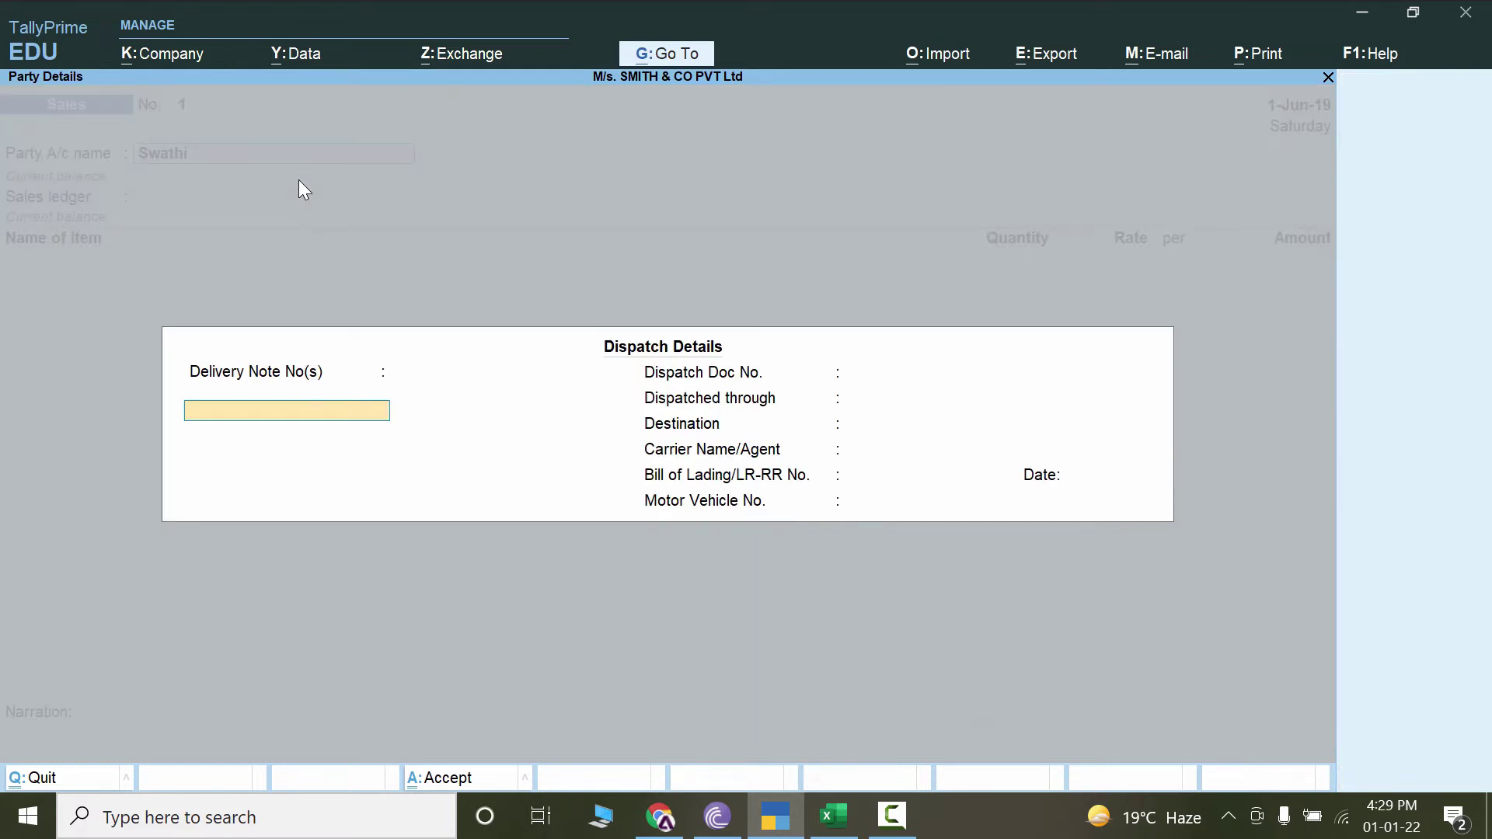
# Leave the sale's dispatch details blank and accept the customer's party details with state Not Applicable.
pyautogui.press('Return')
pyautogui.press('Return')
pyautogui.press('Return')
pyautogui.press('Return')
pyautogui.press('Return')
pyautogui.press('Return')
pyautogui.press('Return')
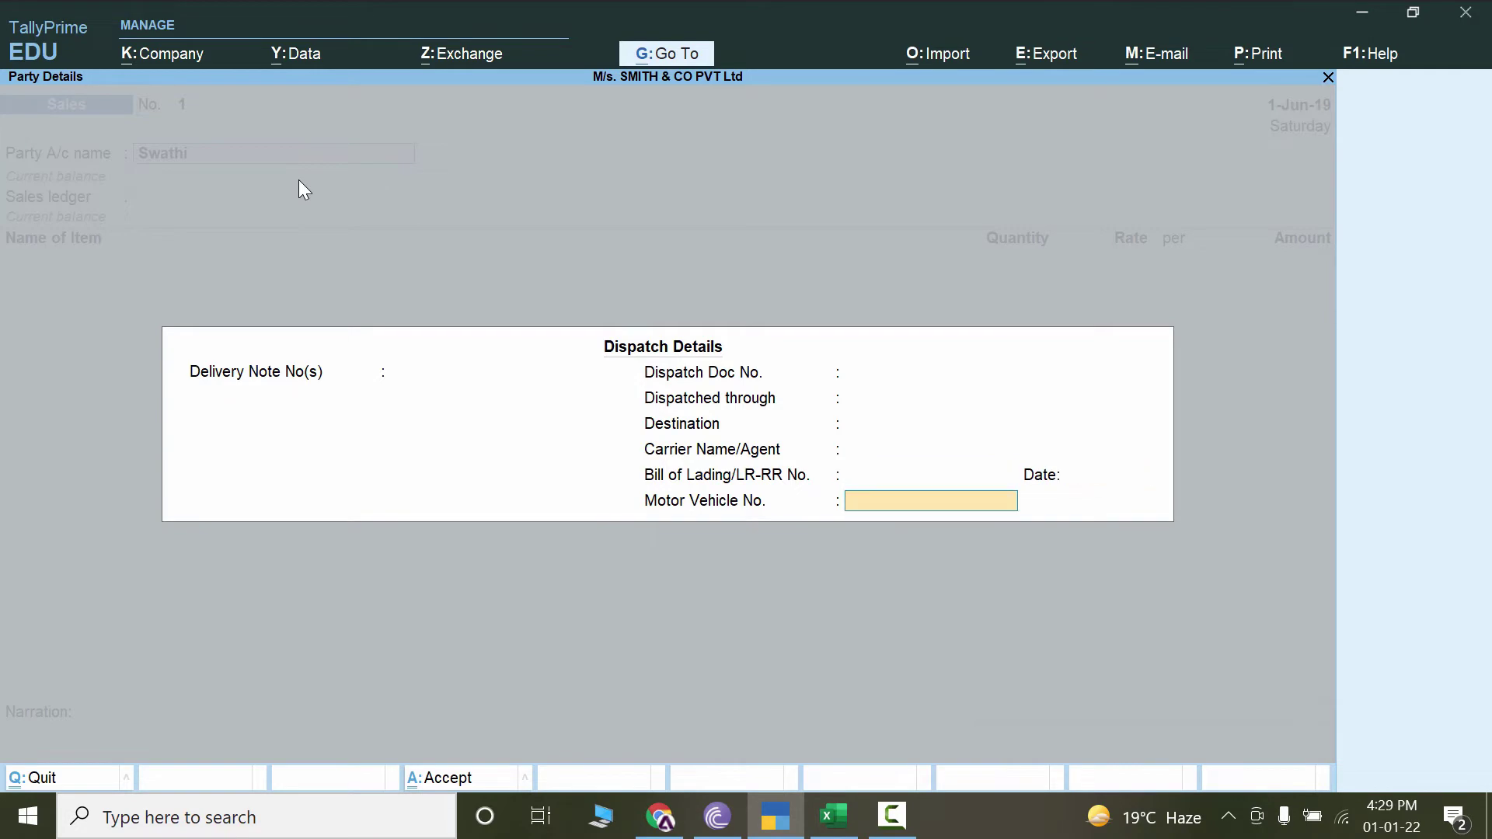
pyautogui.press('Return')
pyautogui.press('Return')
pyautogui.press('Return')
pyautogui.press('Return')
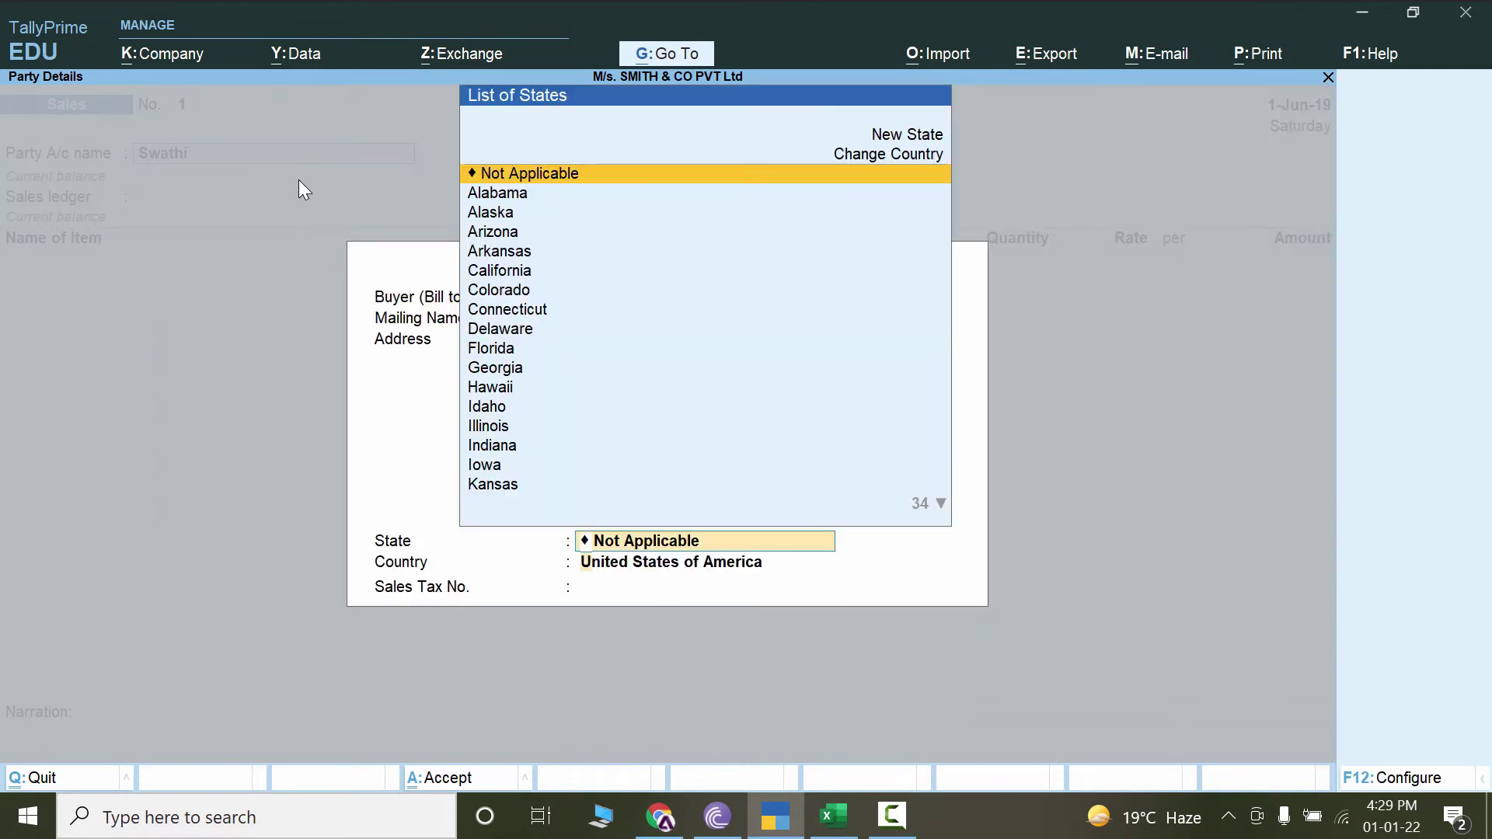
pyautogui.press('Return')
pyautogui.press('Return')
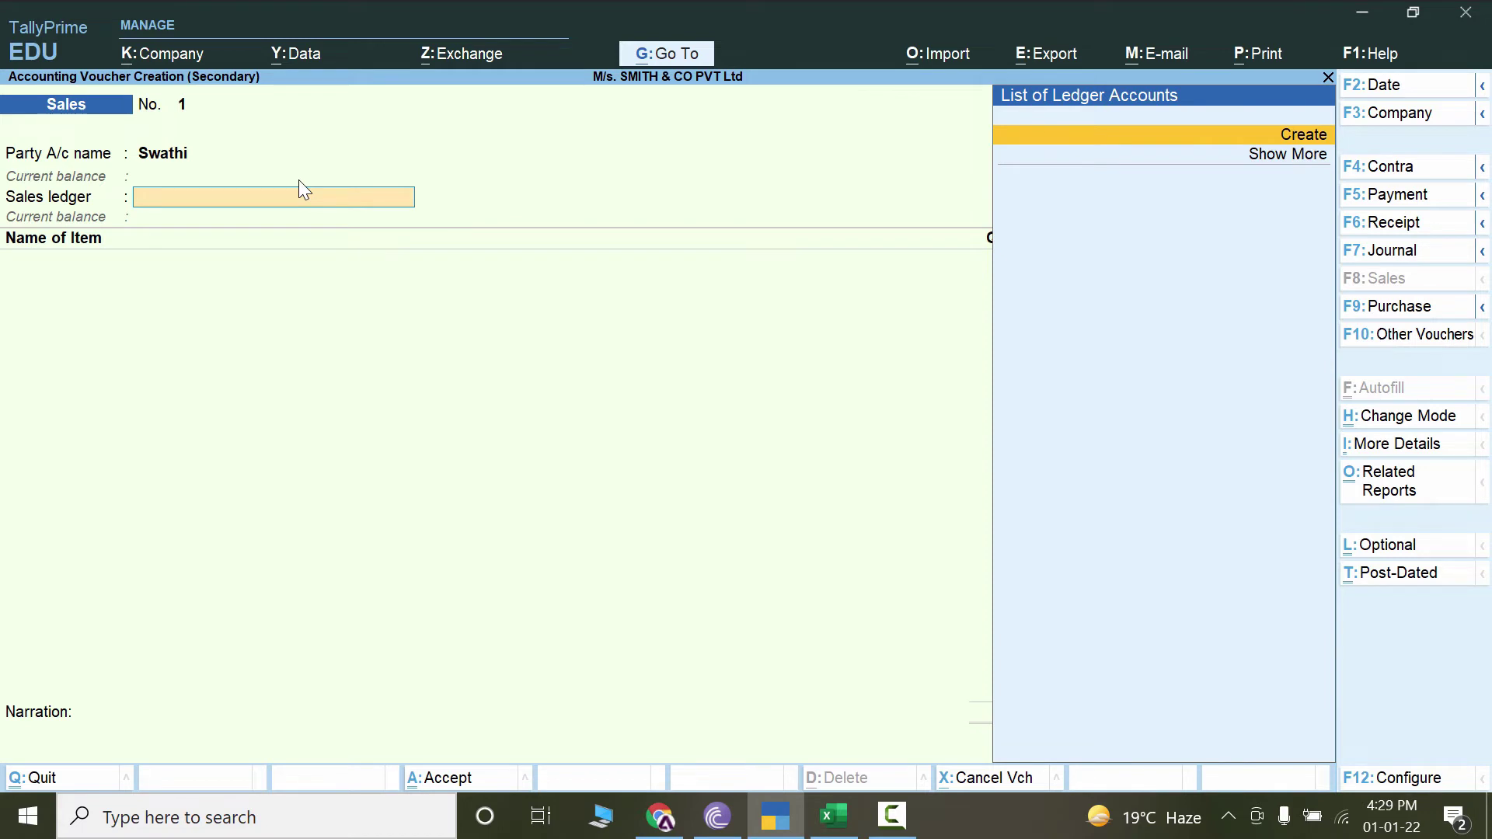
# Create a ledger named Sales under Sales Accounts for the voucher's sales ledger, with ledger type and rounding Not Applicable, and save it.
pyautogui.press('Return')
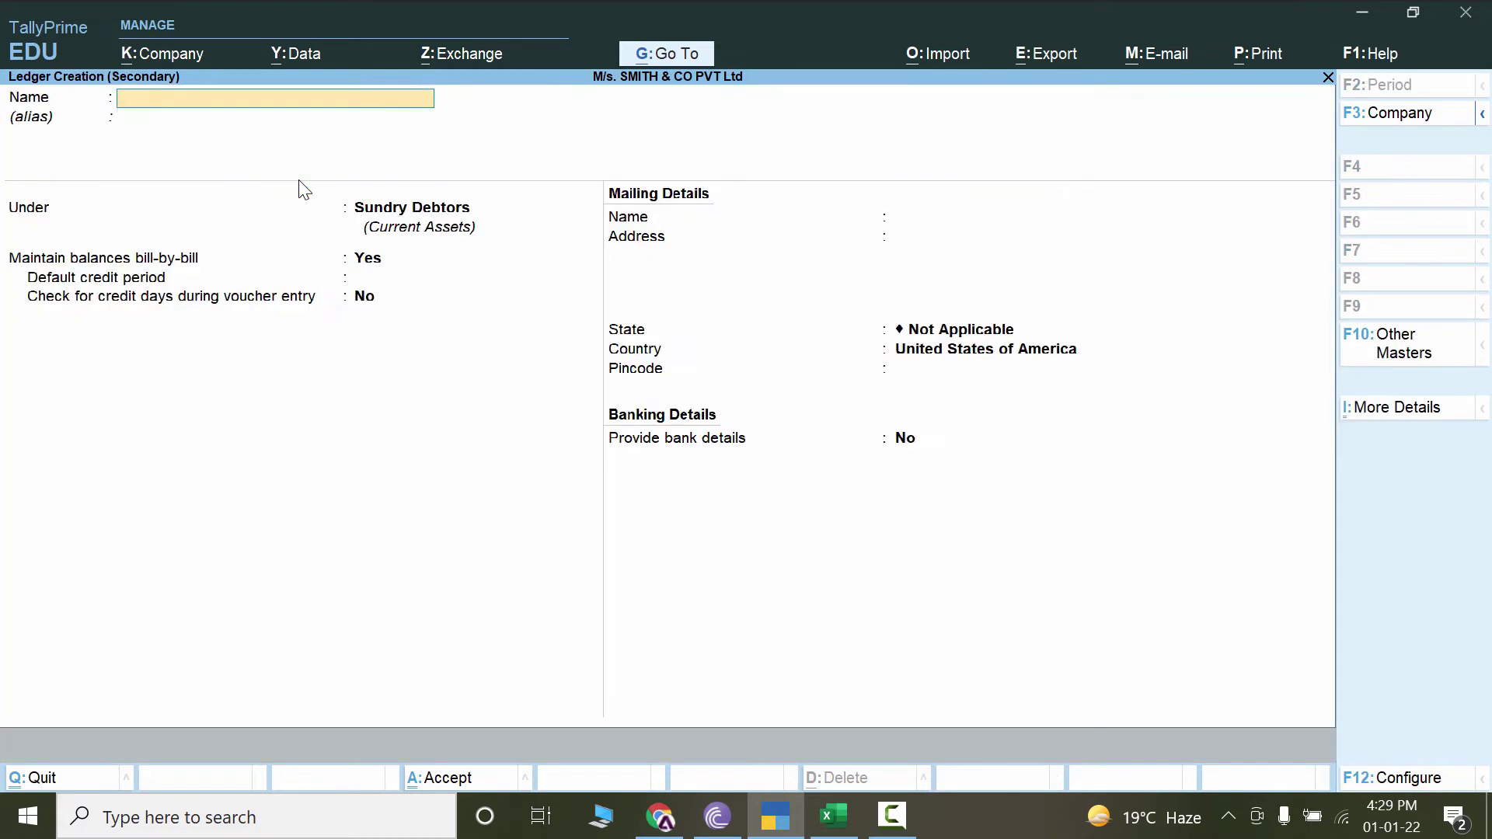
pyautogui.write('Sales')
pyautogui.press('Return')
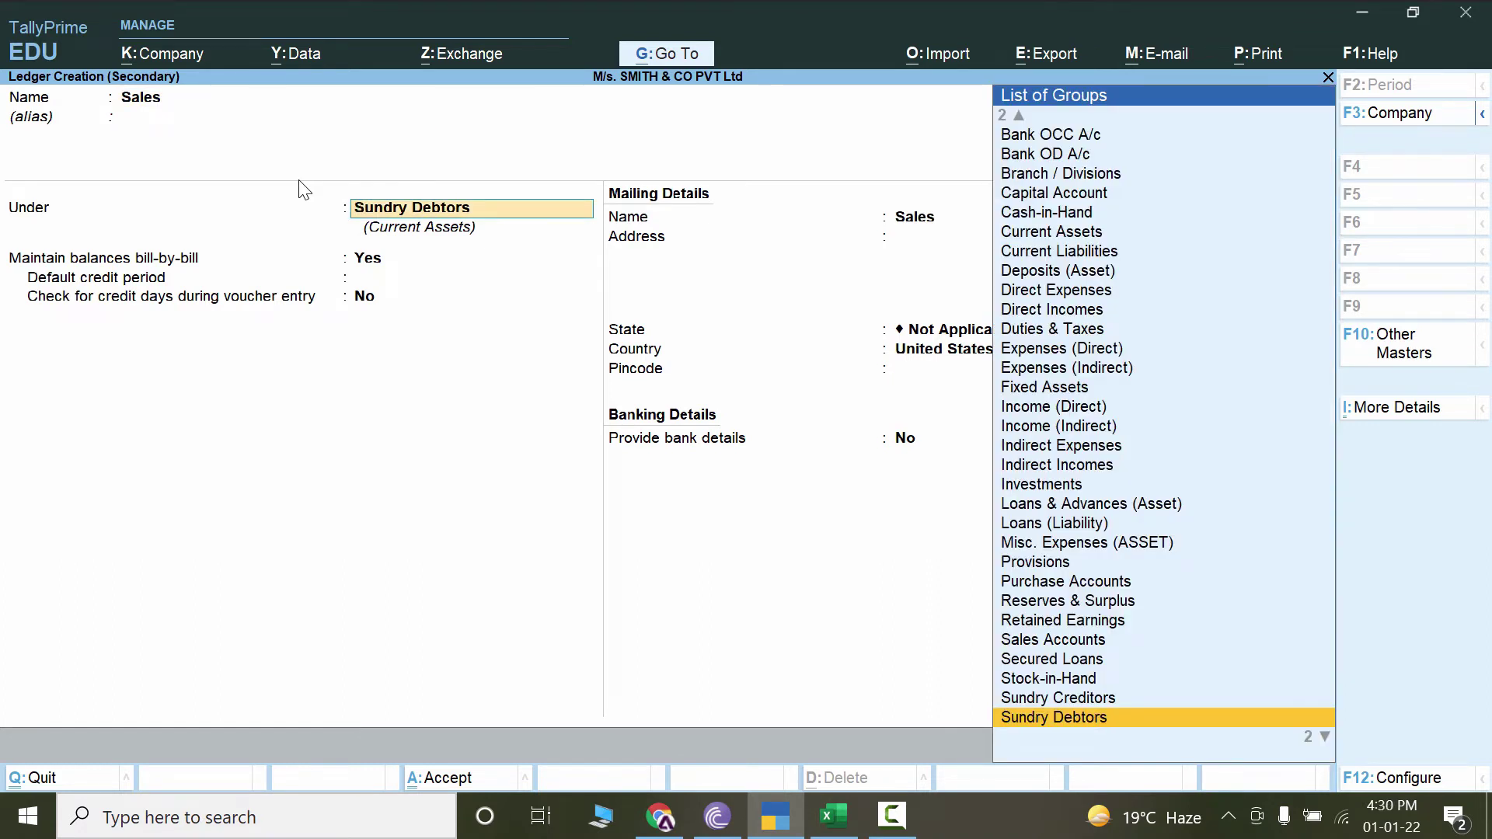
pyautogui.write('Sa')
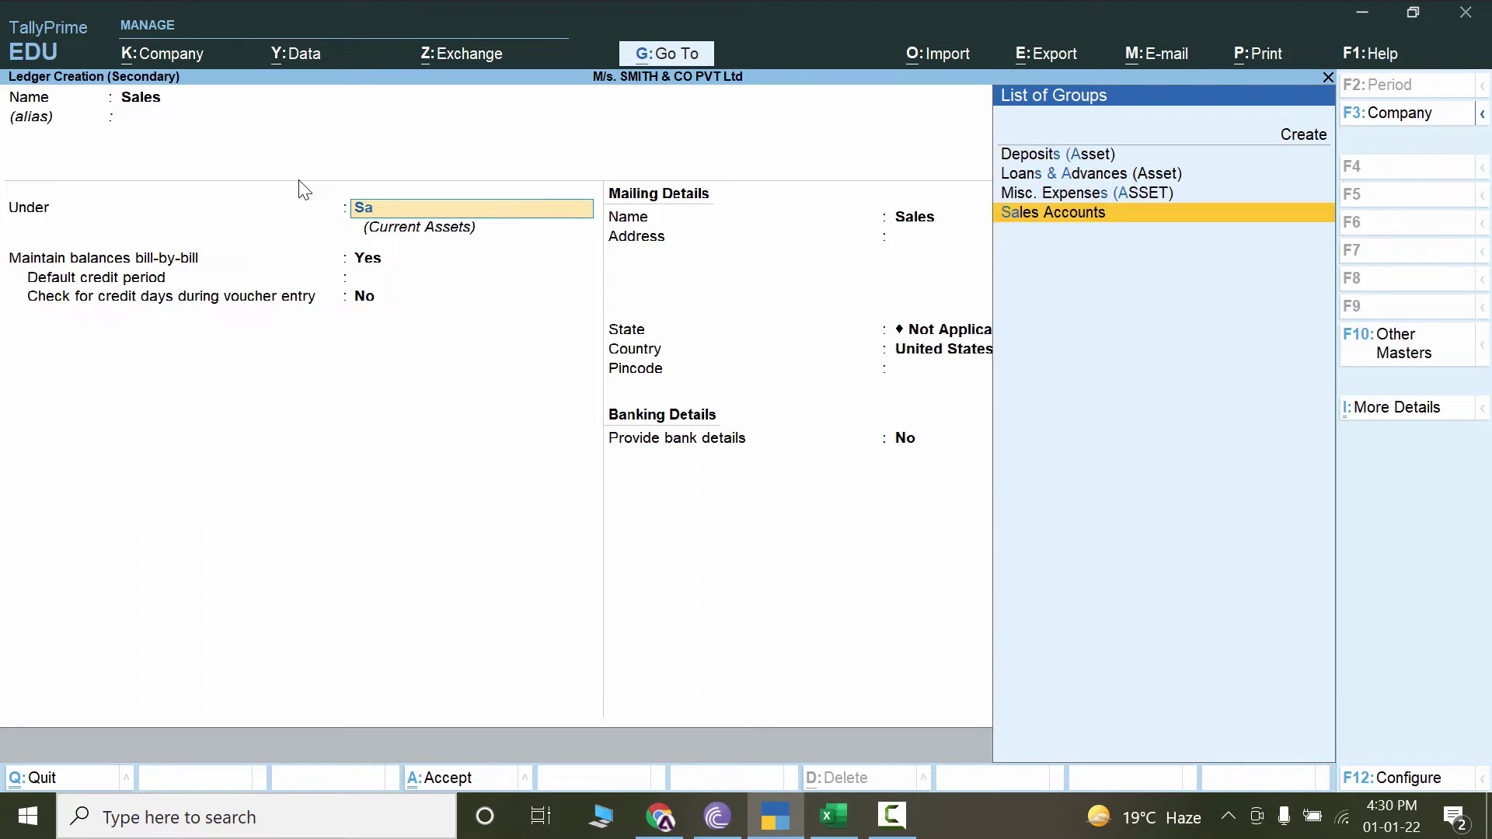
pyautogui.press('Return')
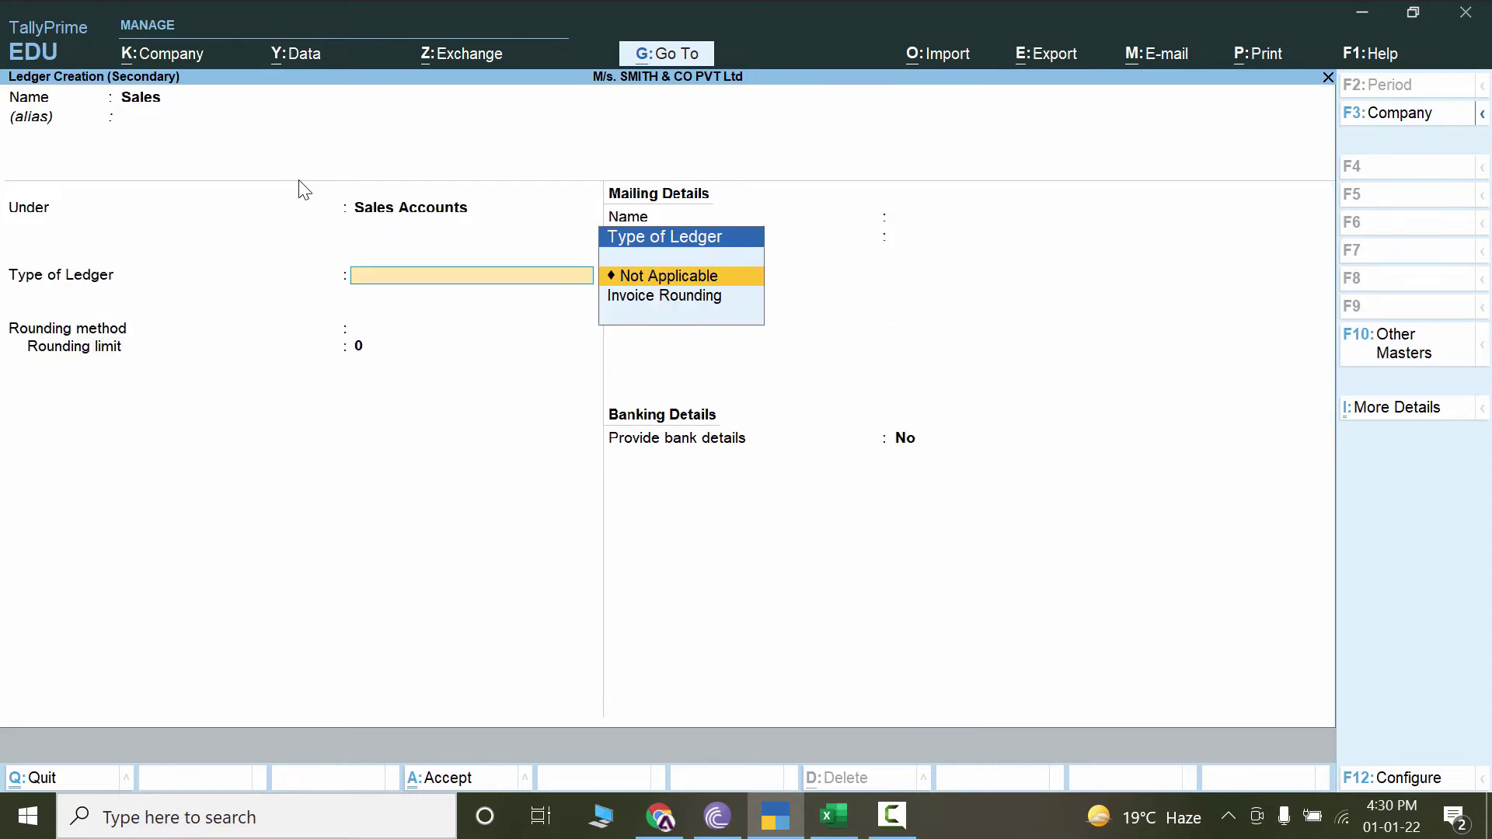
pyautogui.press('Return')
pyautogui.press('Return')
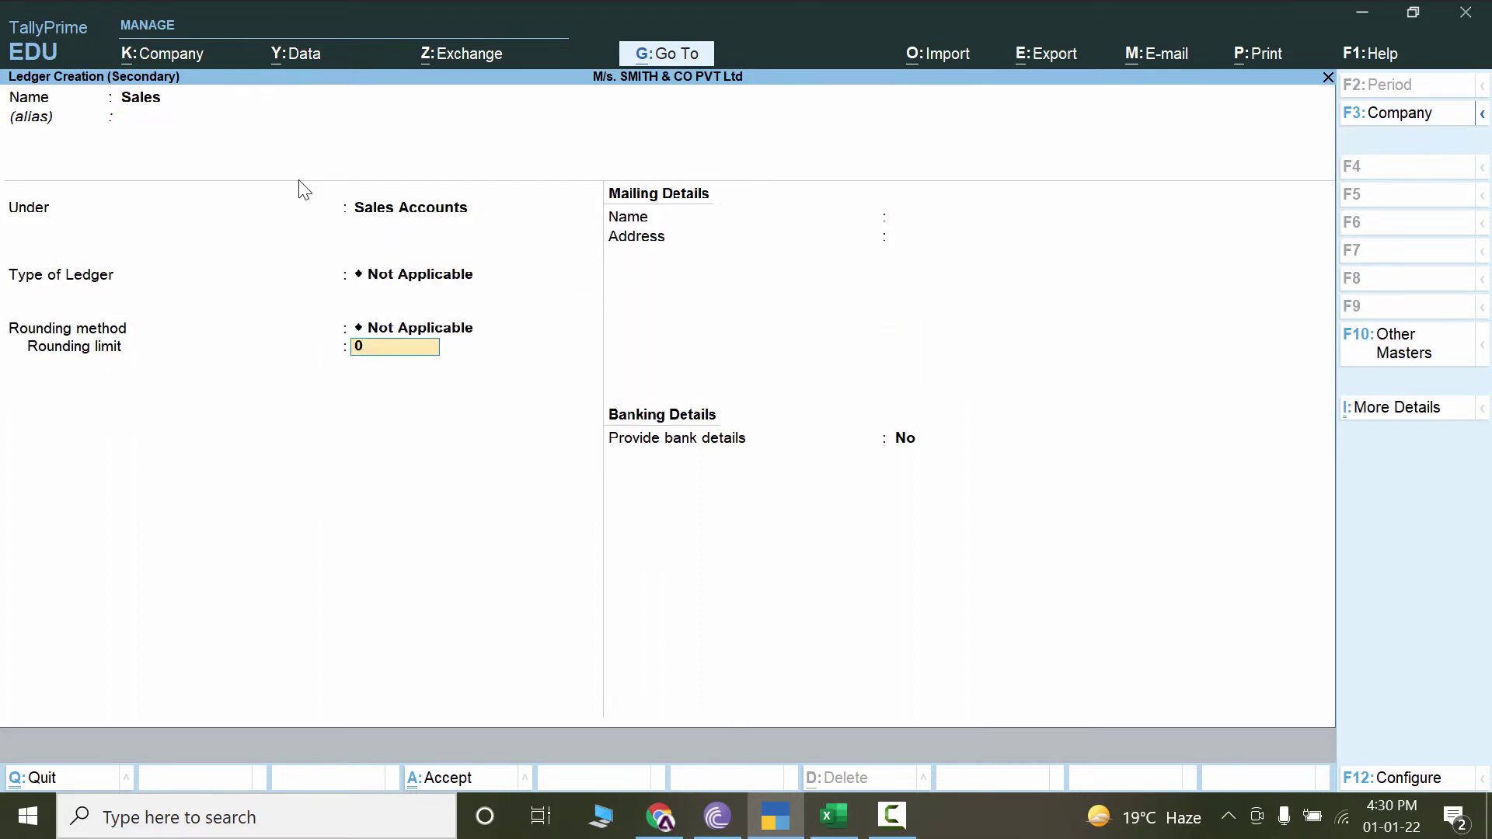
pyautogui.press('ctrl')
pyautogui.hotkey('ctrl', 'a')
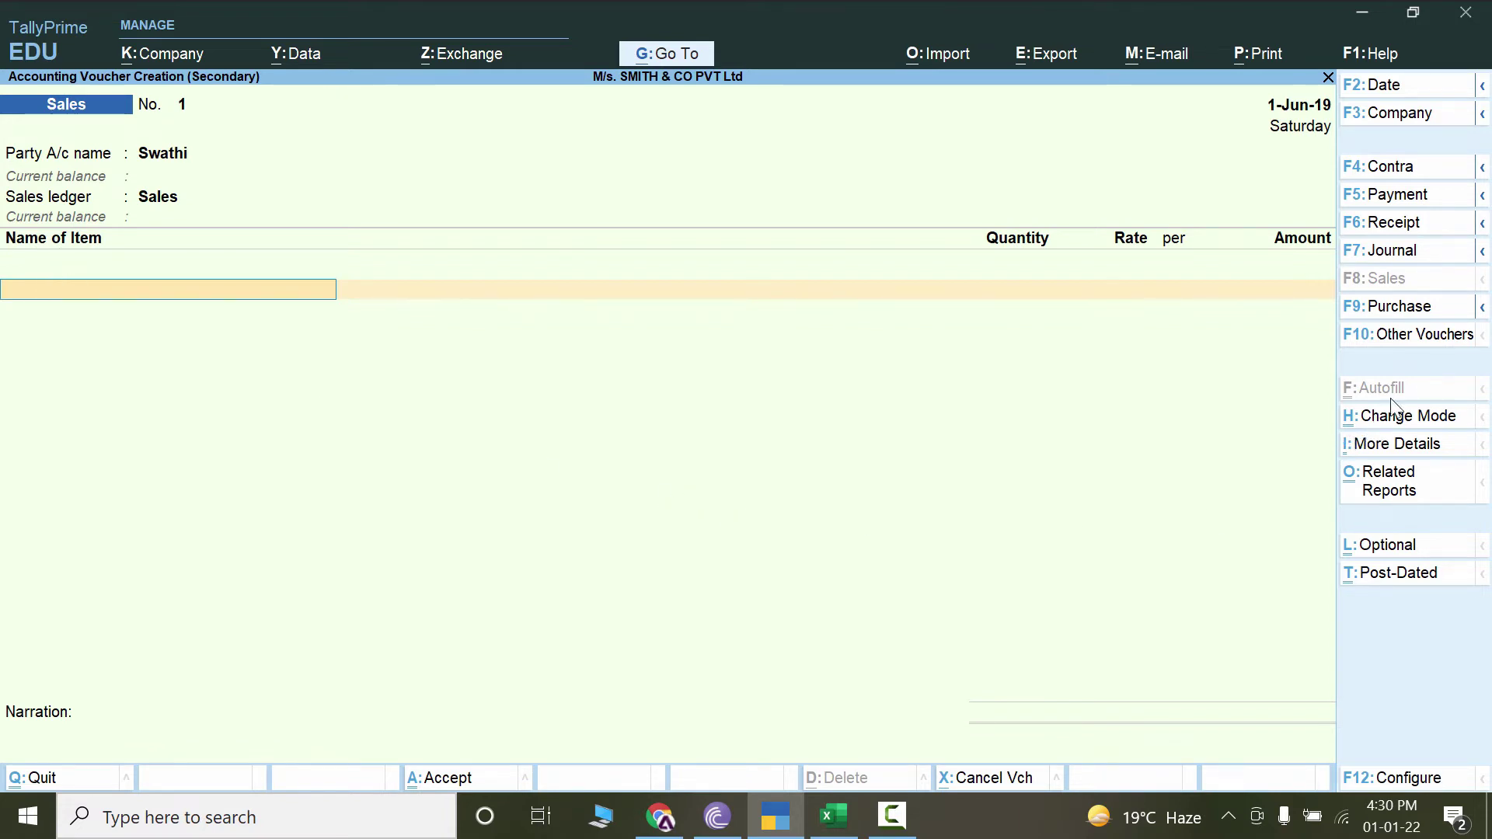
# Change the sales voucher's mode from Item Invoice to As Voucher.
pyautogui.click(1403, 419)
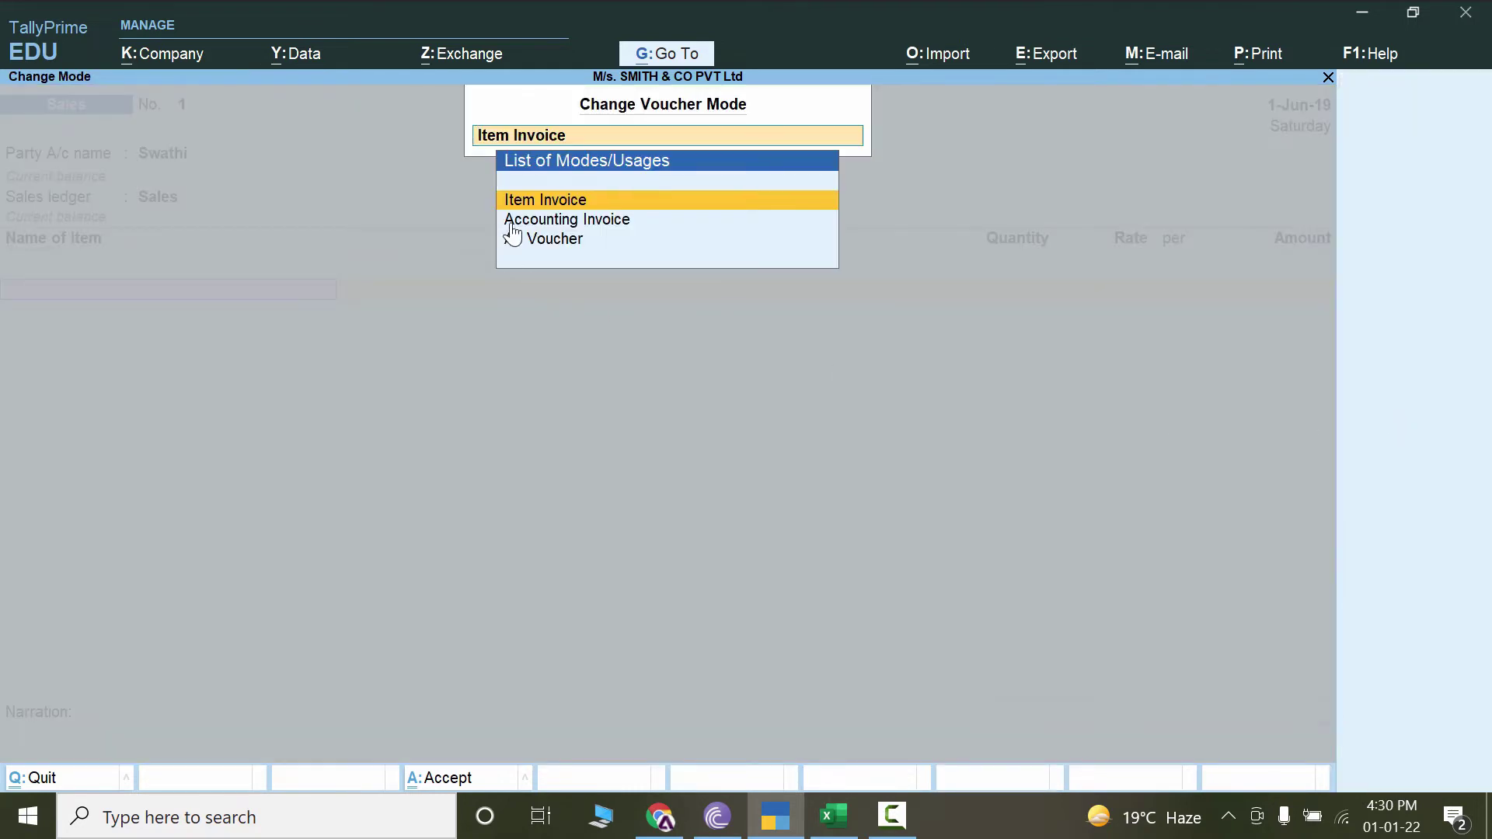
pyautogui.press('Down')
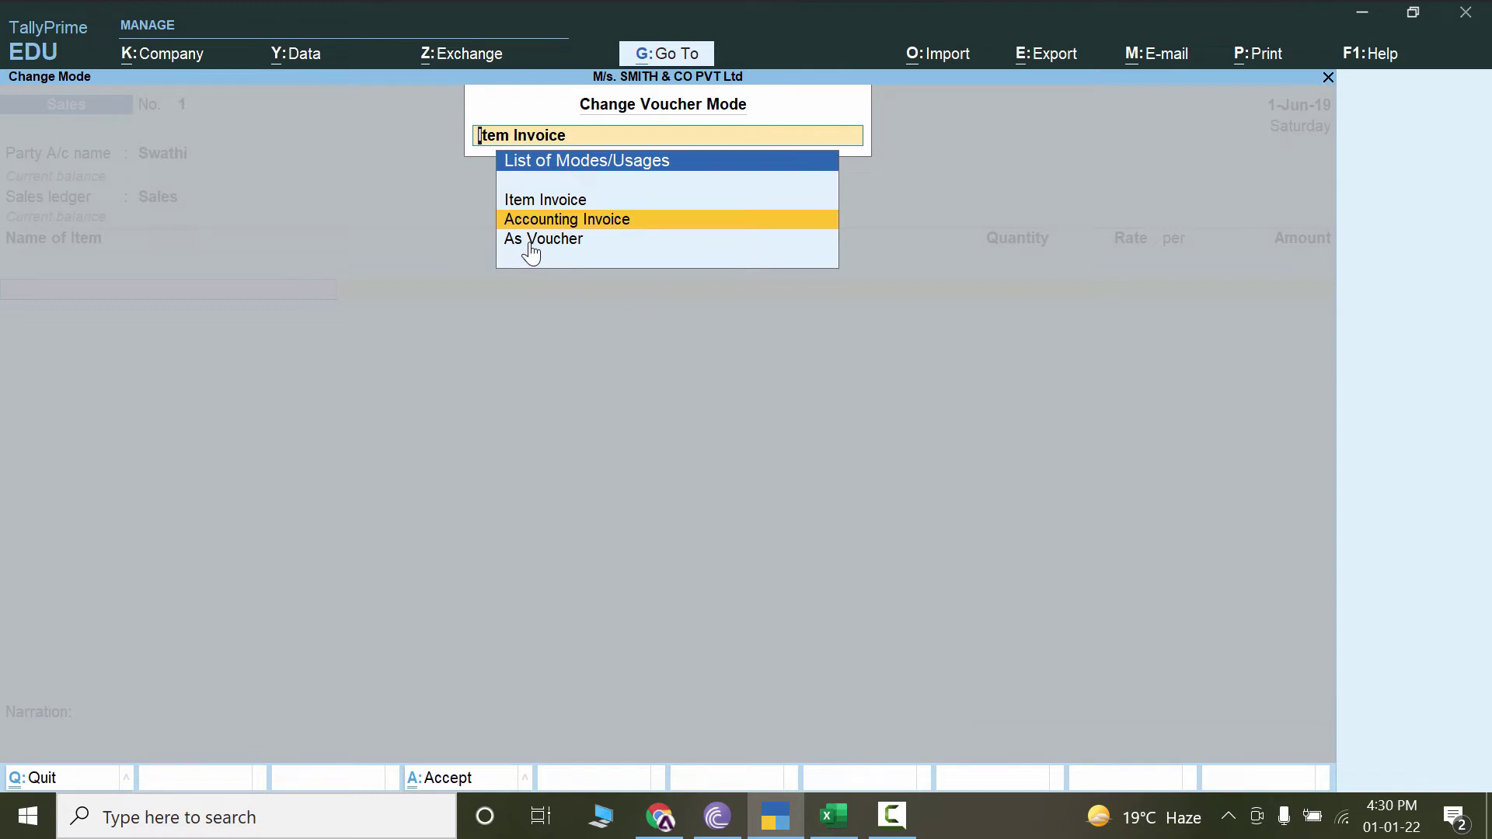
pyautogui.press('Down')
pyautogui.press('Return')
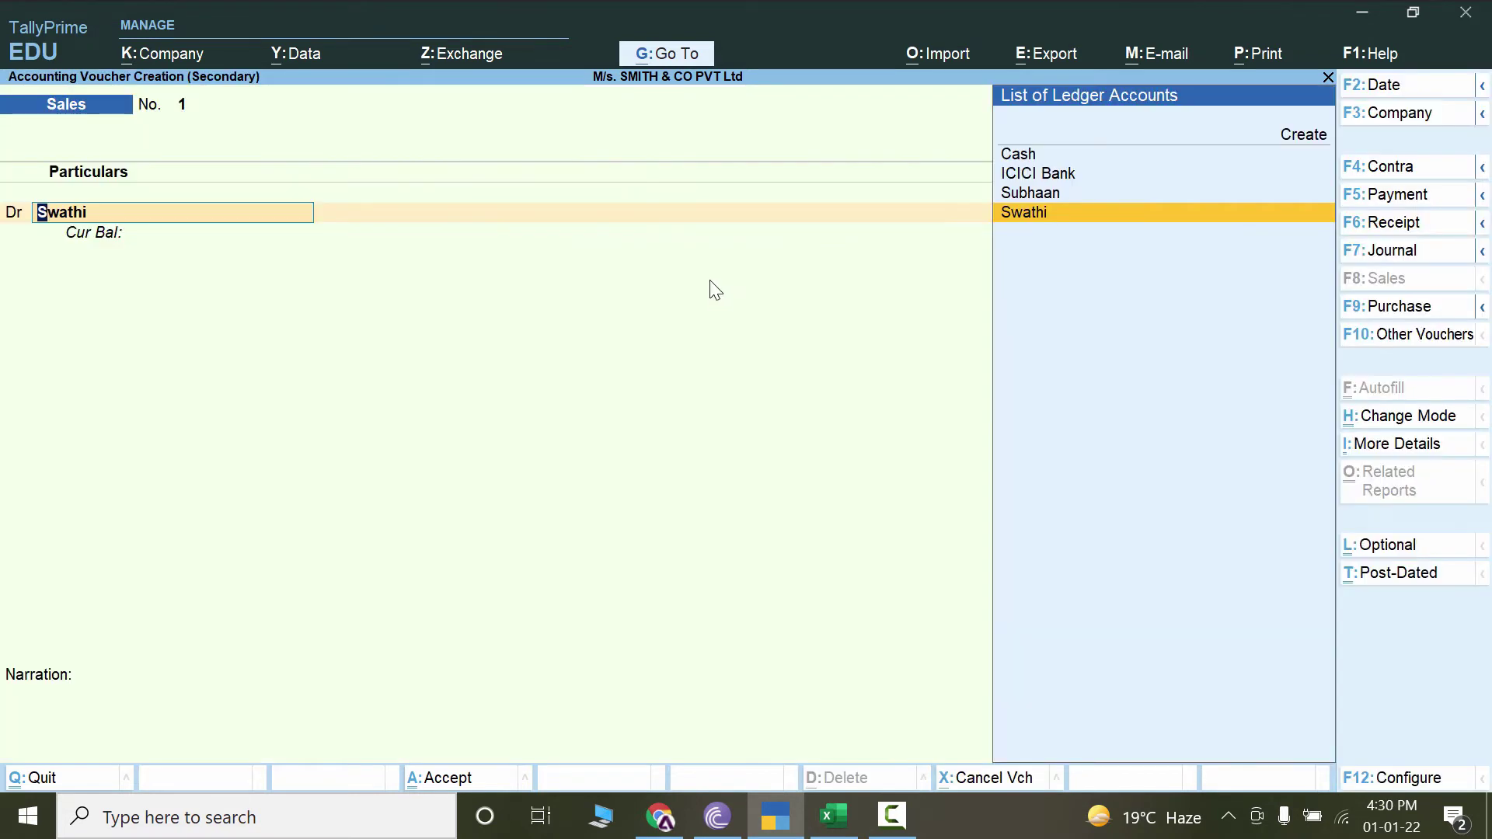
# Keep the customer's ledger as the debit entry, leaving dispatch details blank and accepting the party details.
pyautogui.press('Return')
pyautogui.press('Return')
pyautogui.press('Return')
pyautogui.press('Return')
pyautogui.press('Return')
pyautogui.press('Return')
pyautogui.press('Return')
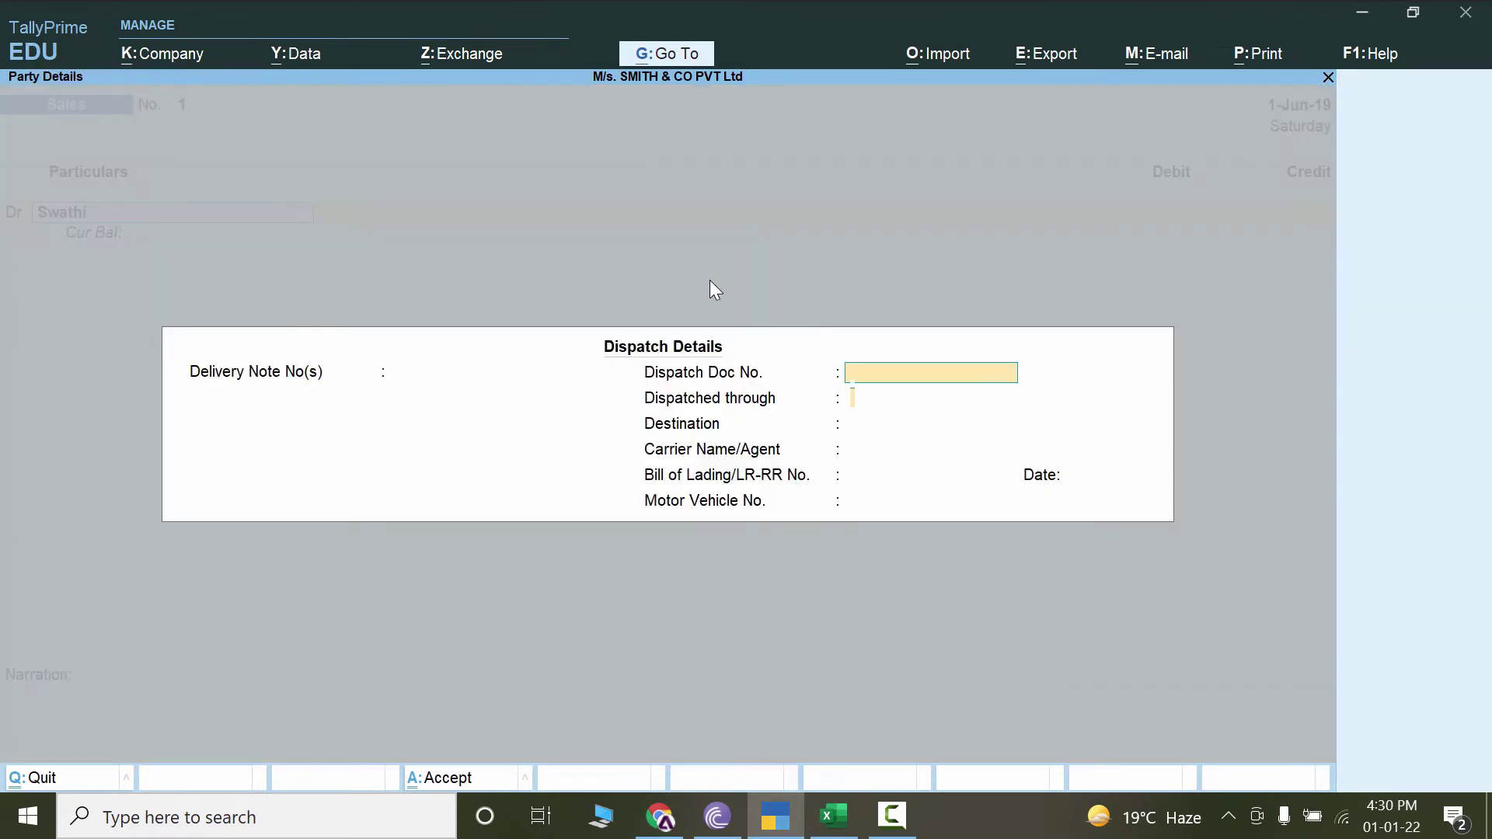
pyautogui.press('Return')
pyautogui.press('Return')
pyautogui.press('Return')
pyautogui.press('Return')
pyautogui.press('Return')
pyautogui.press('Return')
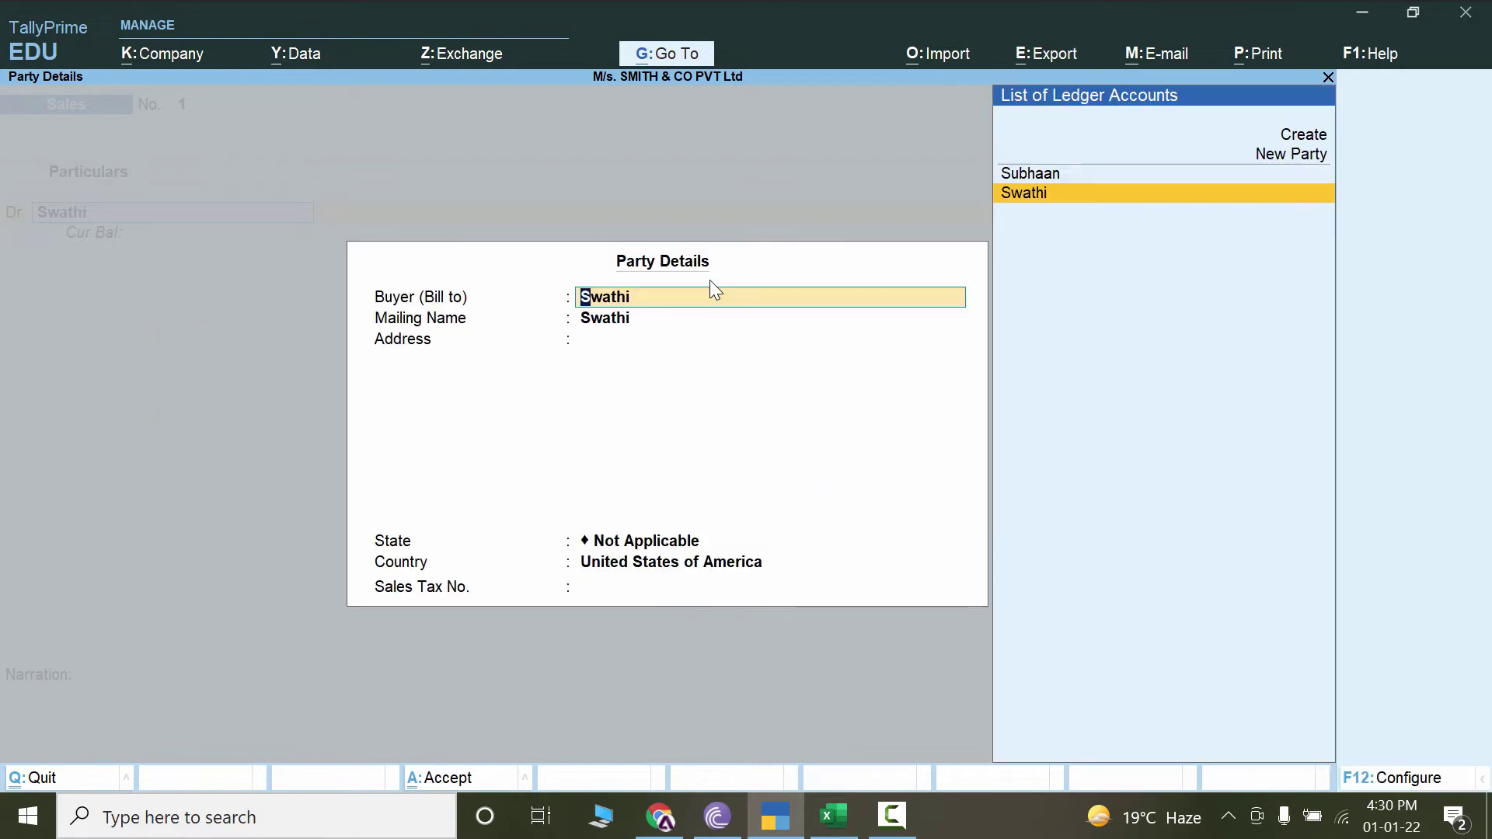
pyautogui.press('Return')
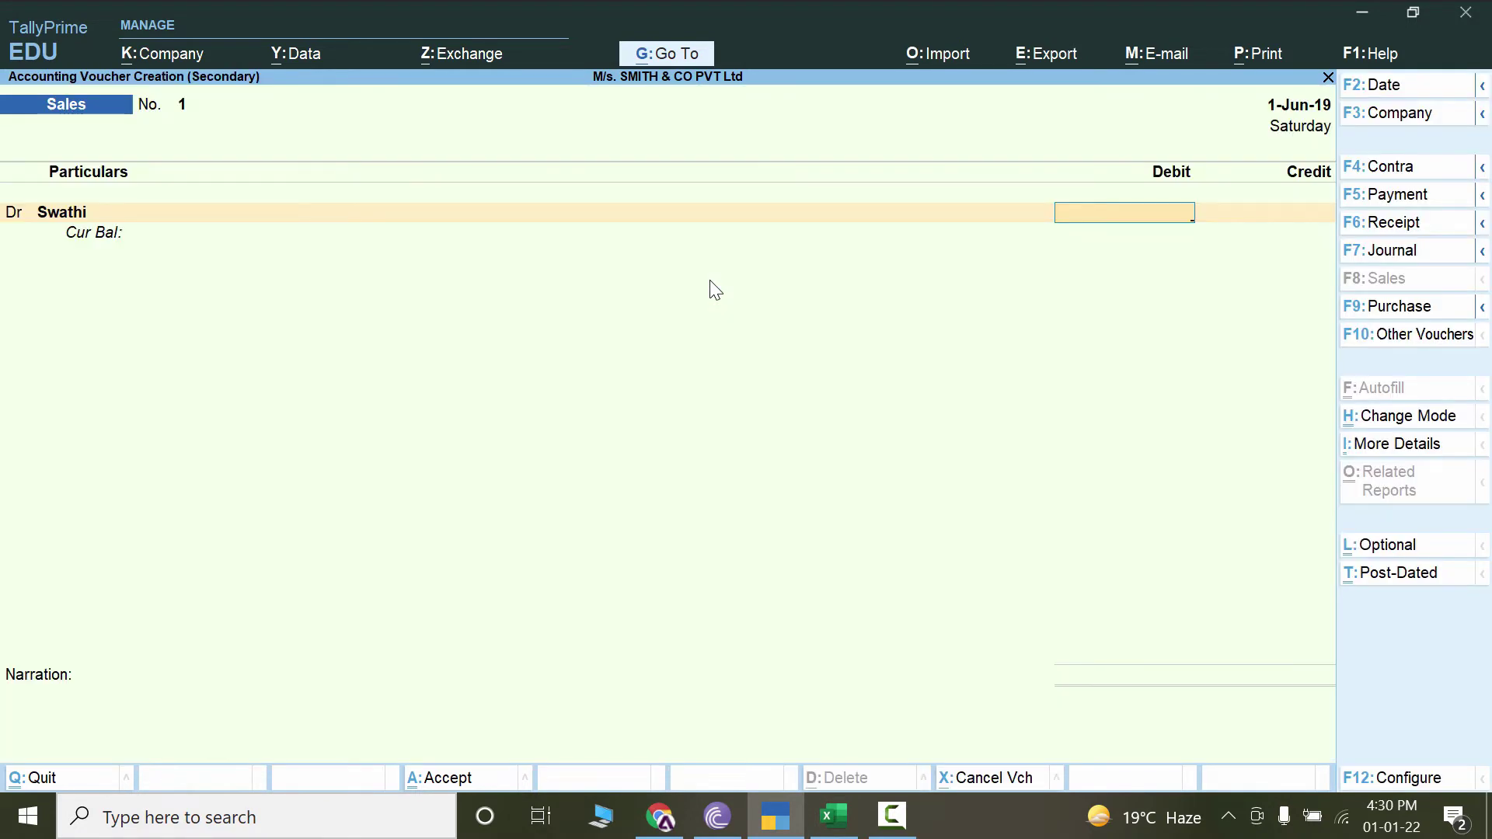
# Check the Sep 01 sale amount in the Excel assignment, and enter 95000 as the customer's debit in the TallyPrime sales voucher.
pyautogui.hotkey('alt', 'Tab')
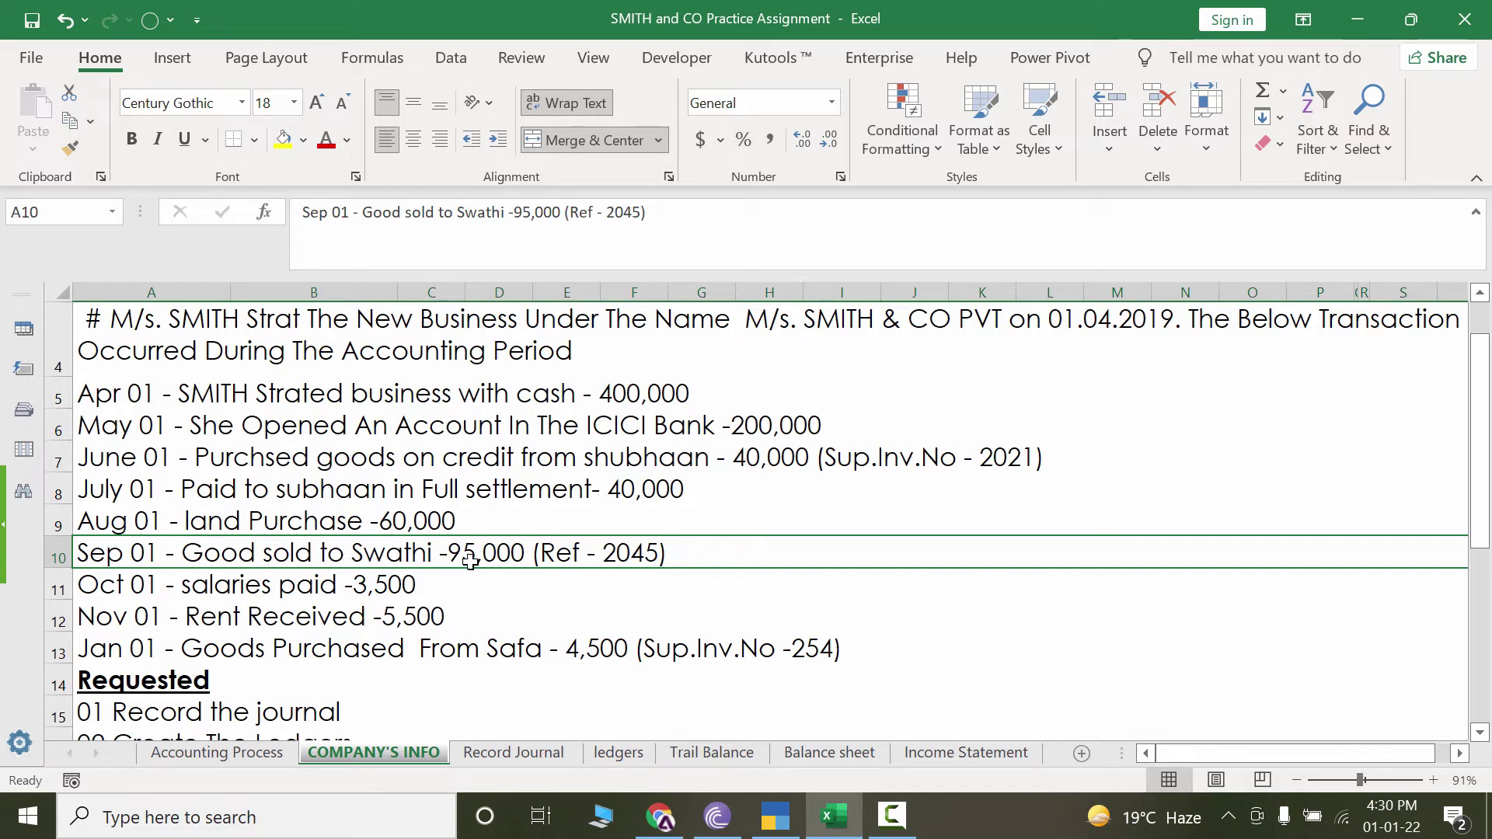
pyautogui.hotkey('alt', 'Tab')
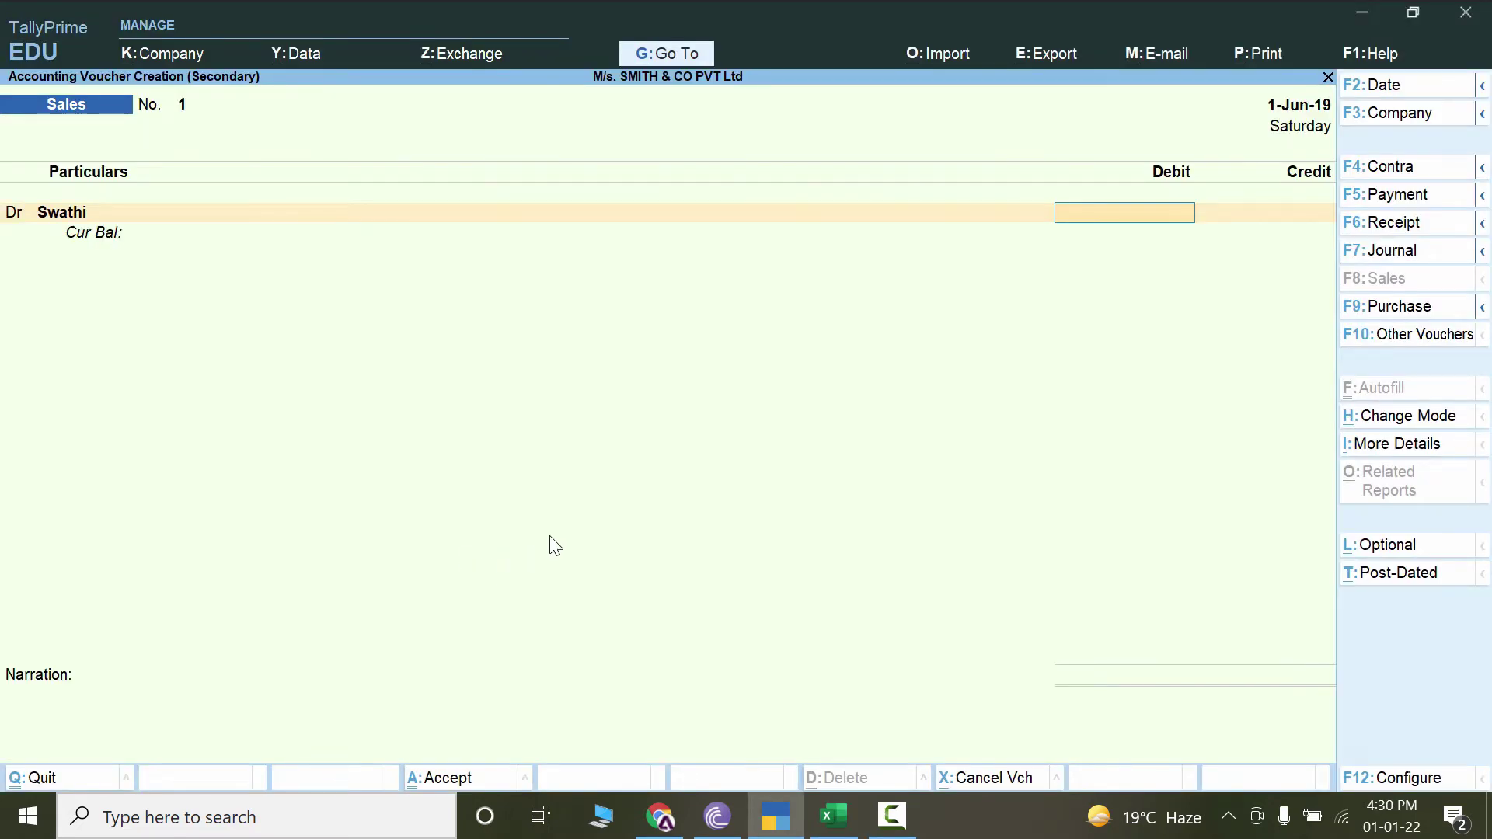
pyautogui.press('alt')
pyautogui.hotkey('alt', 'Tab')
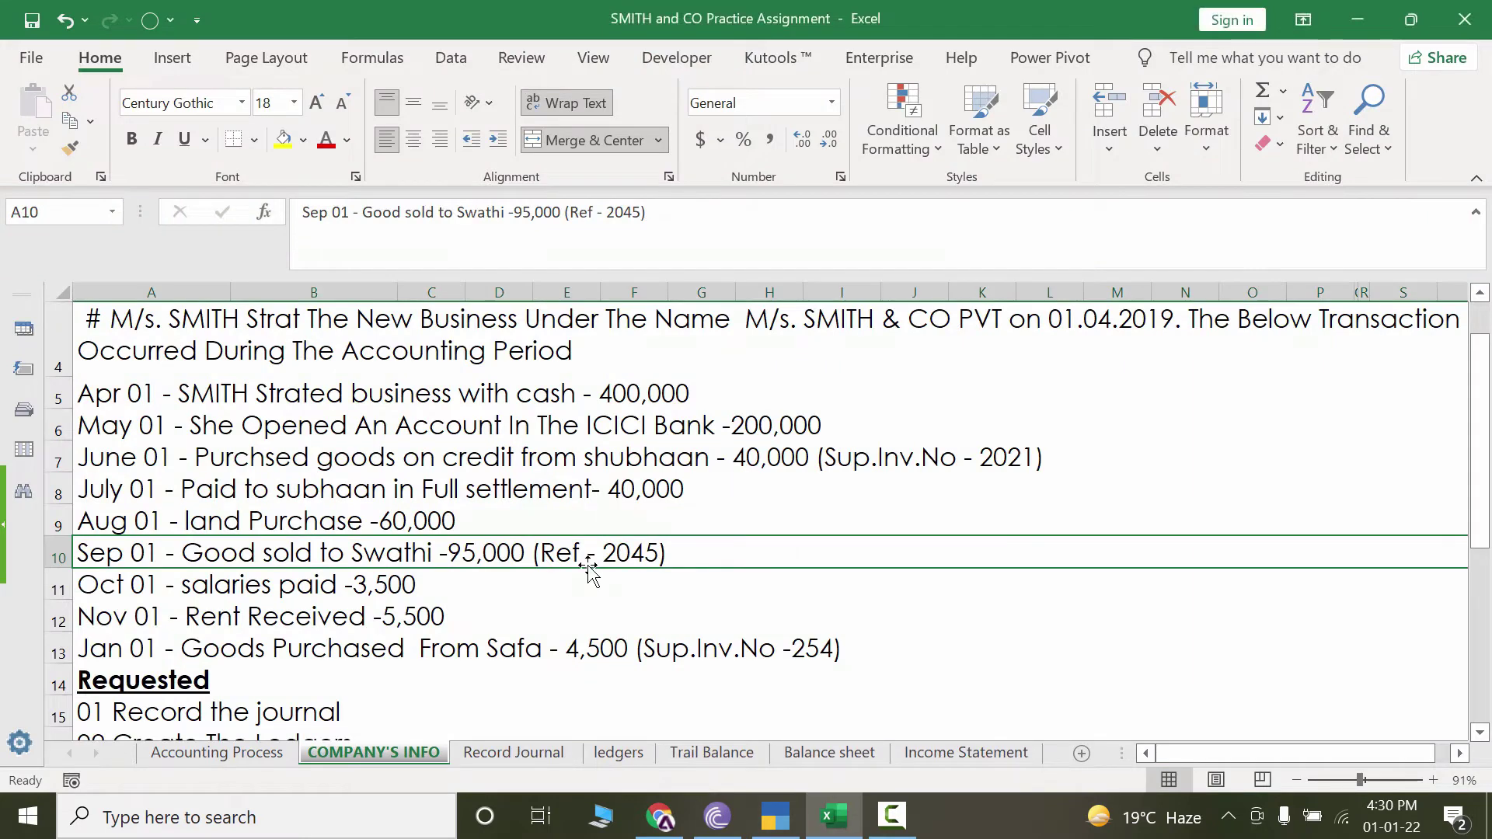
pyautogui.hotkey('alt', 'Tab')
pyautogui.write('95000')
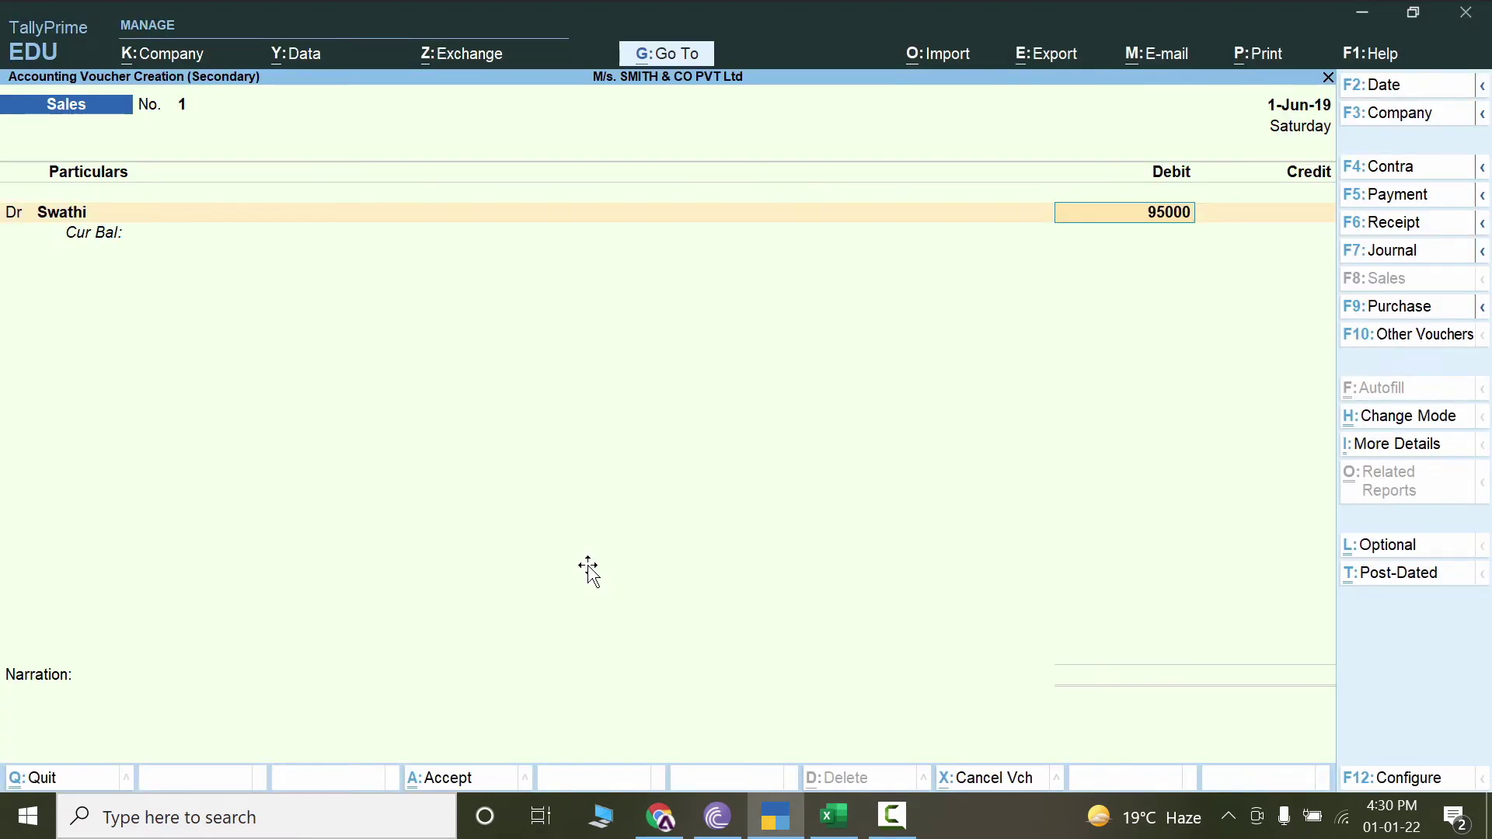
pyautogui.press('Return')
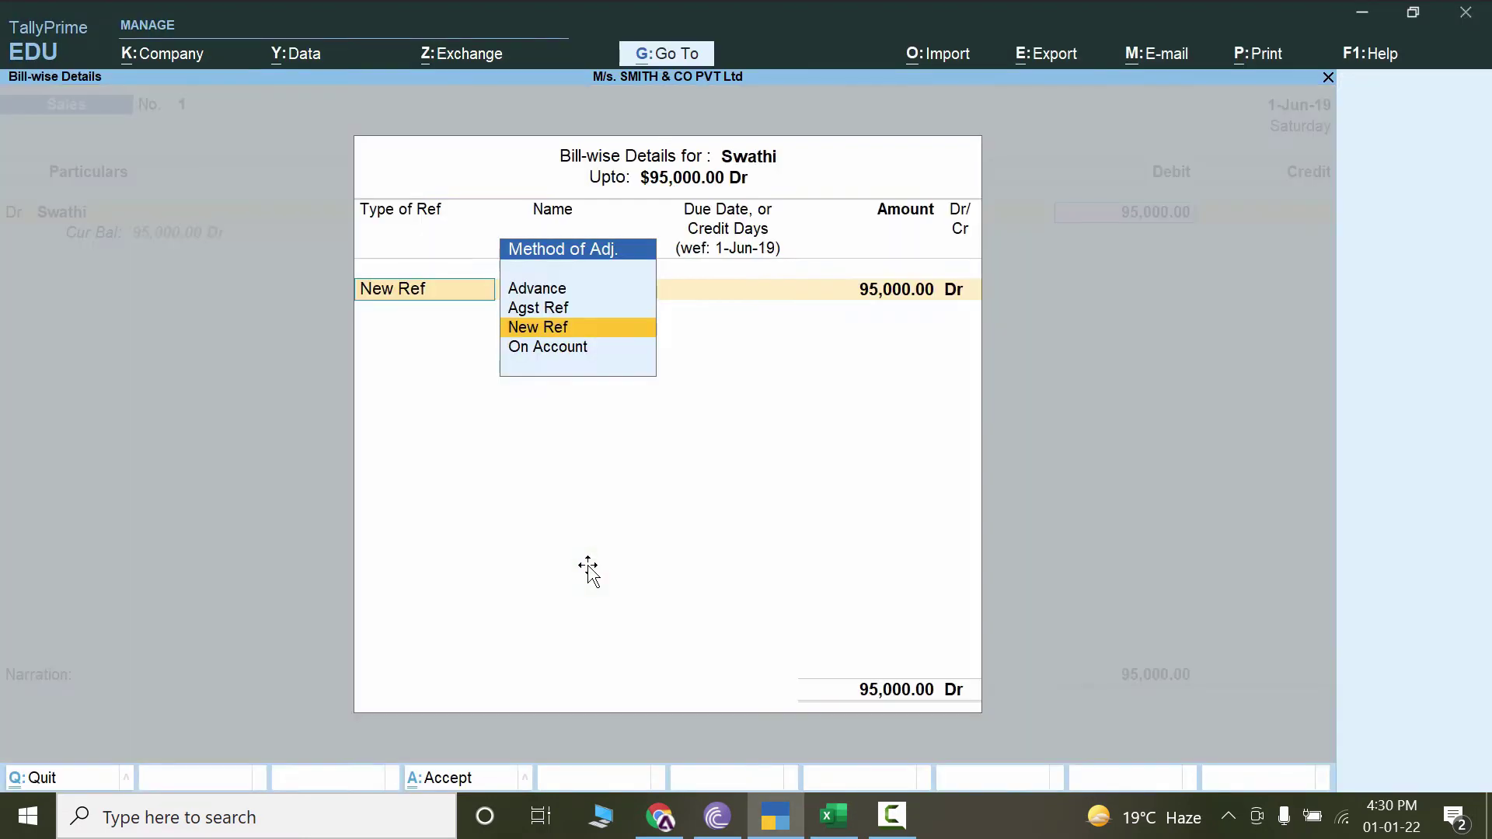
# Record the customer's debit as a New Ref named 2045, taken from the Excel assignment, and accept the bill-wise details.
pyautogui.press('Return')
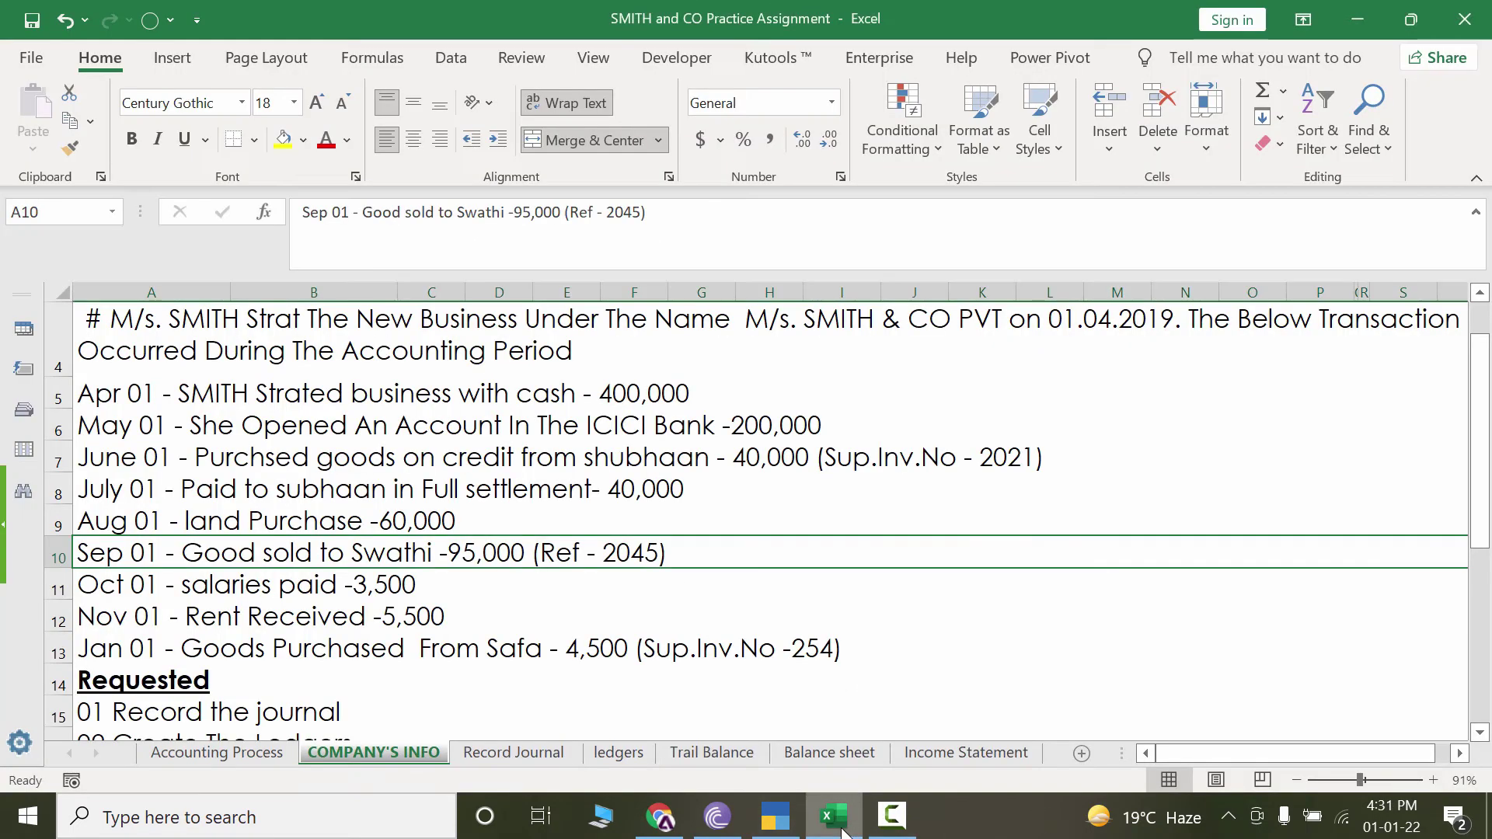
pyautogui.click(839, 824)
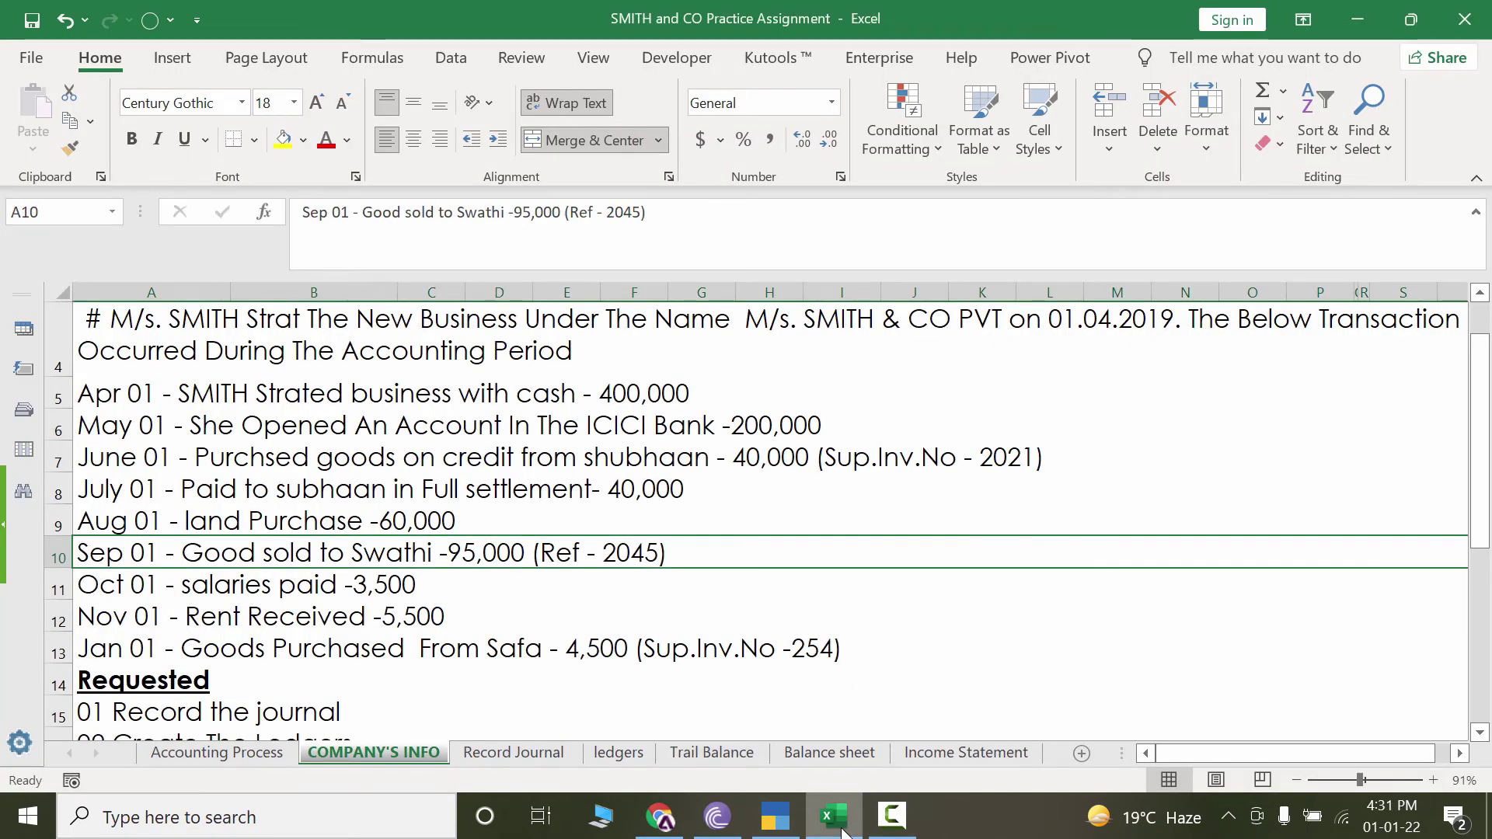
pyautogui.click(839, 819)
pyautogui.write('2045')
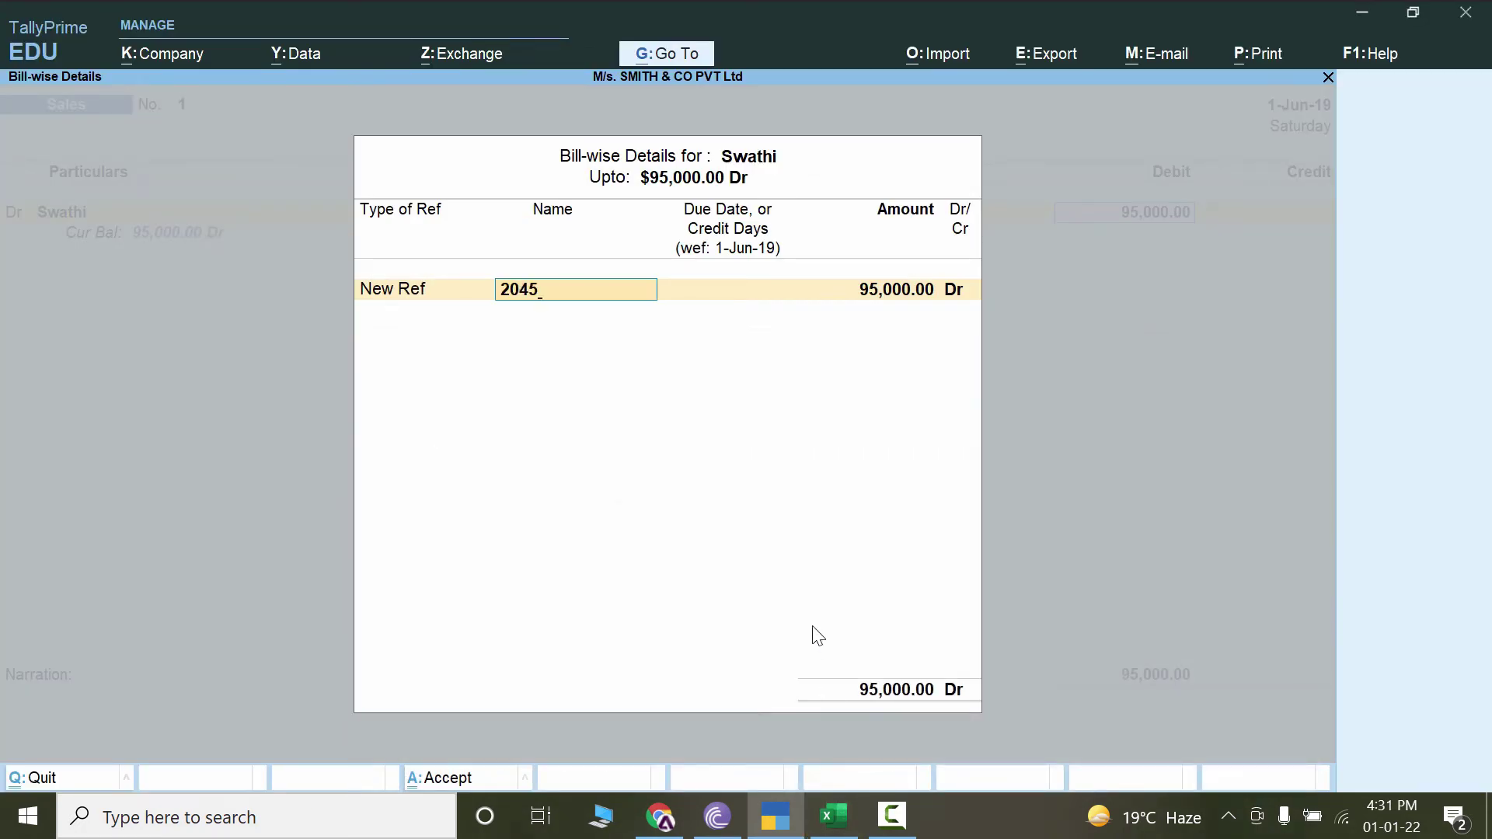
pyautogui.hotkey('ctrl', 'a')
pyautogui.press('BackSpace')
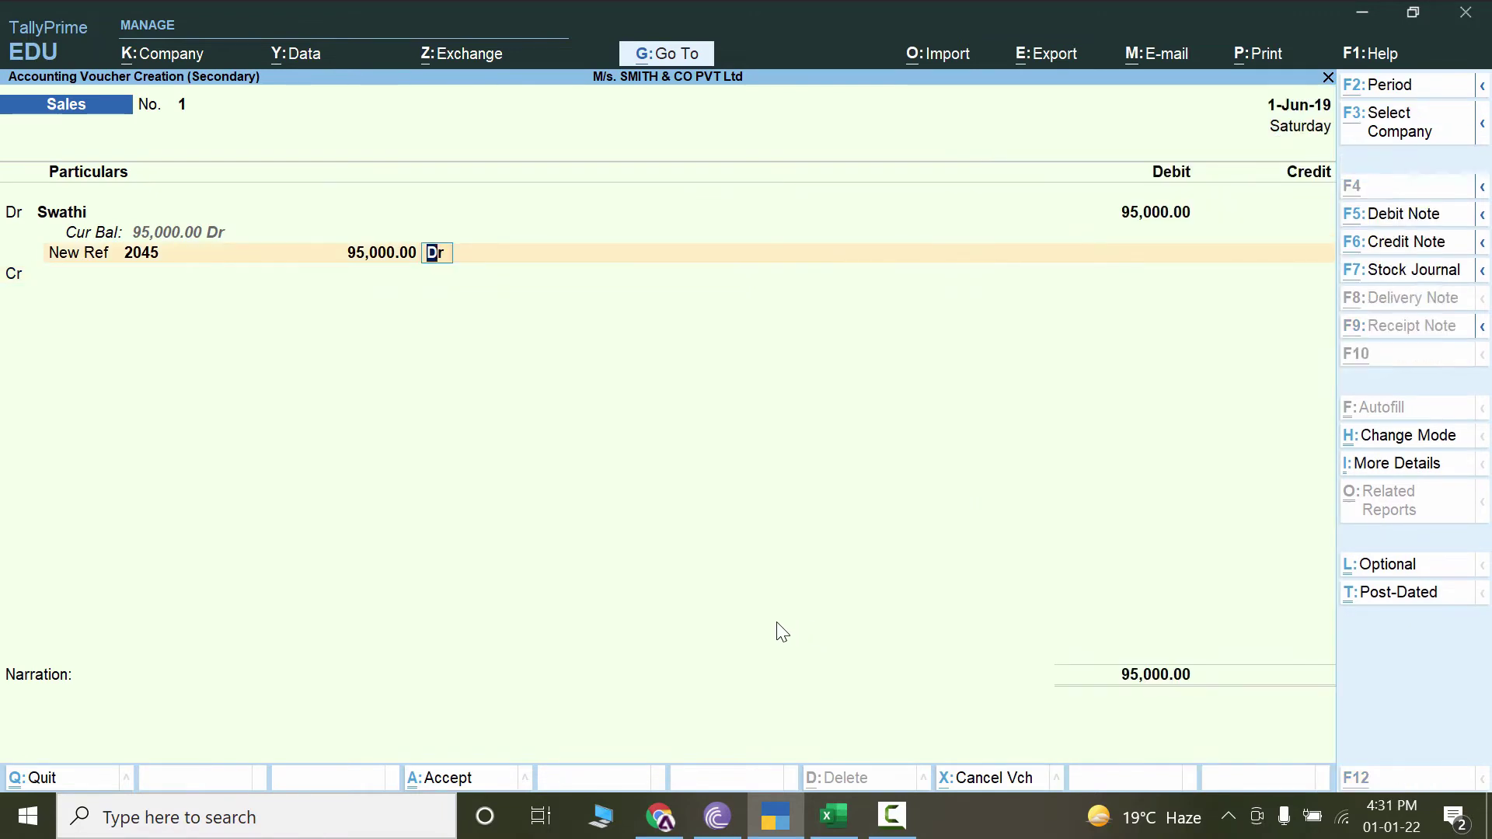
# Check the sale's date in the Excel assignment, and set the TallyPrime sales voucher's date to 1-Sep-19.
pyautogui.hotkey('alt', 'Tab')
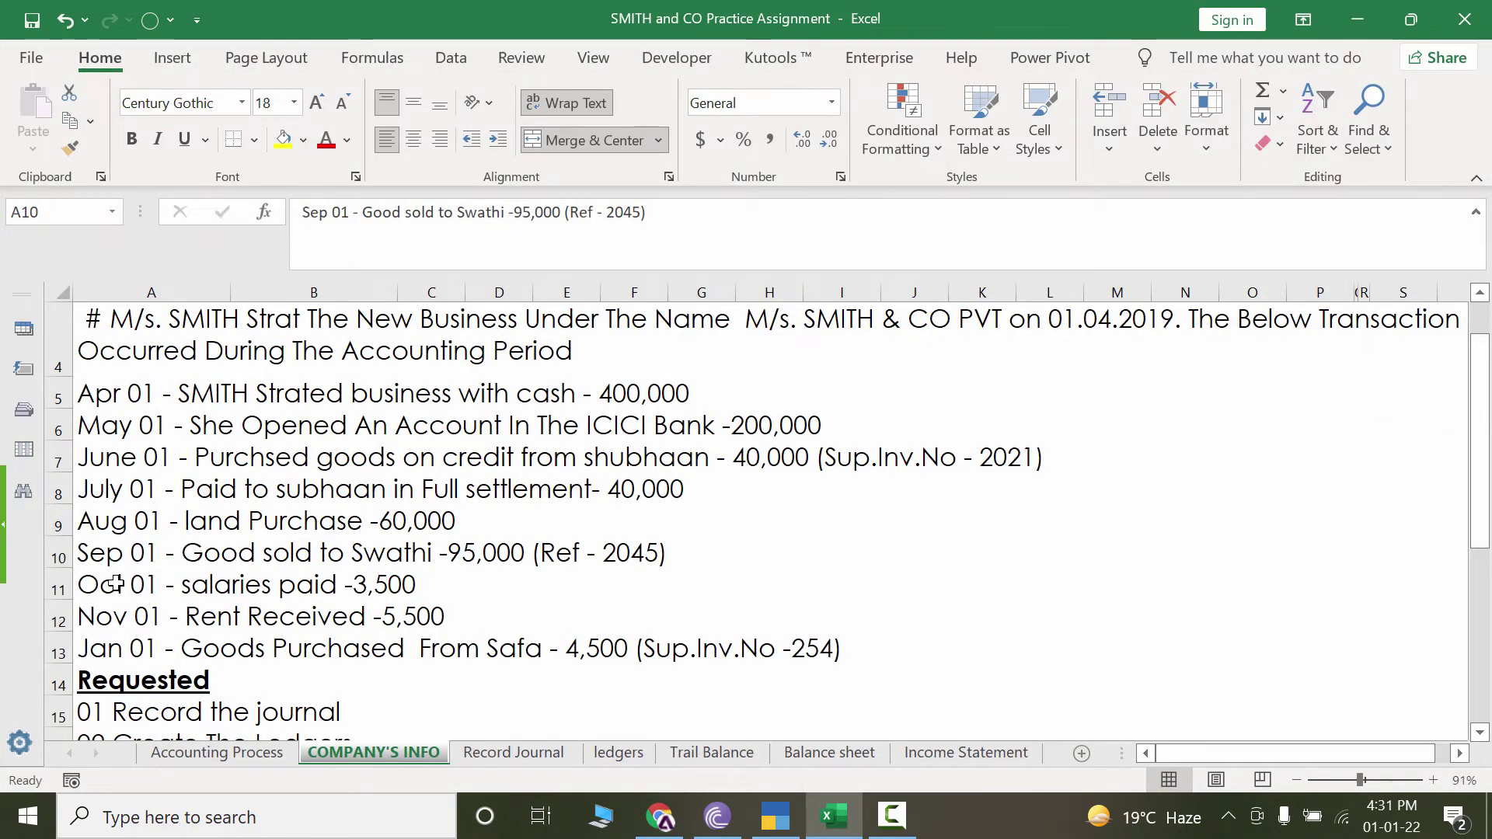
pyautogui.hotkey('alt', 'Tab')
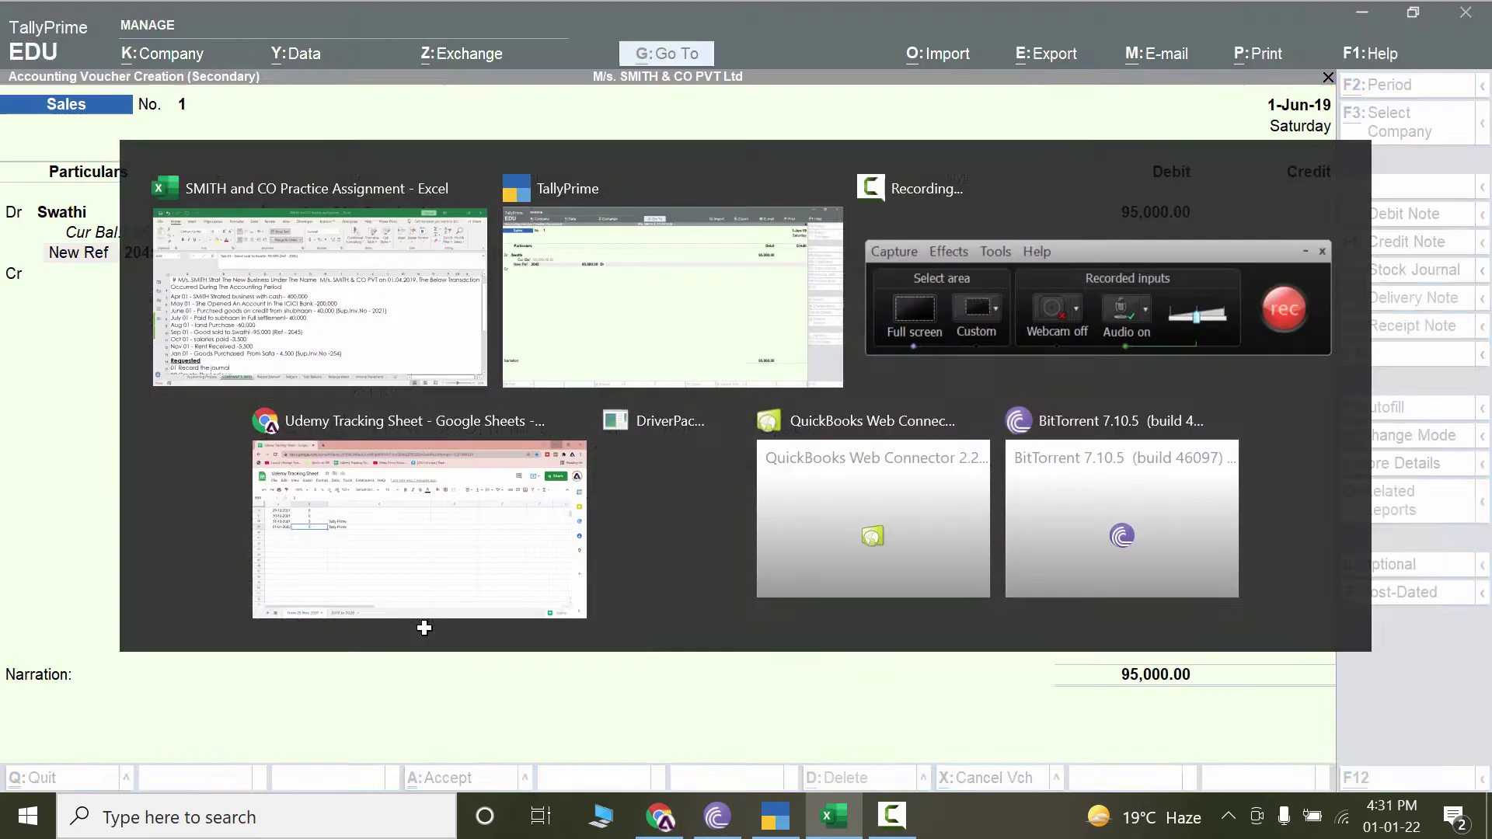
pyautogui.click(1406, 87)
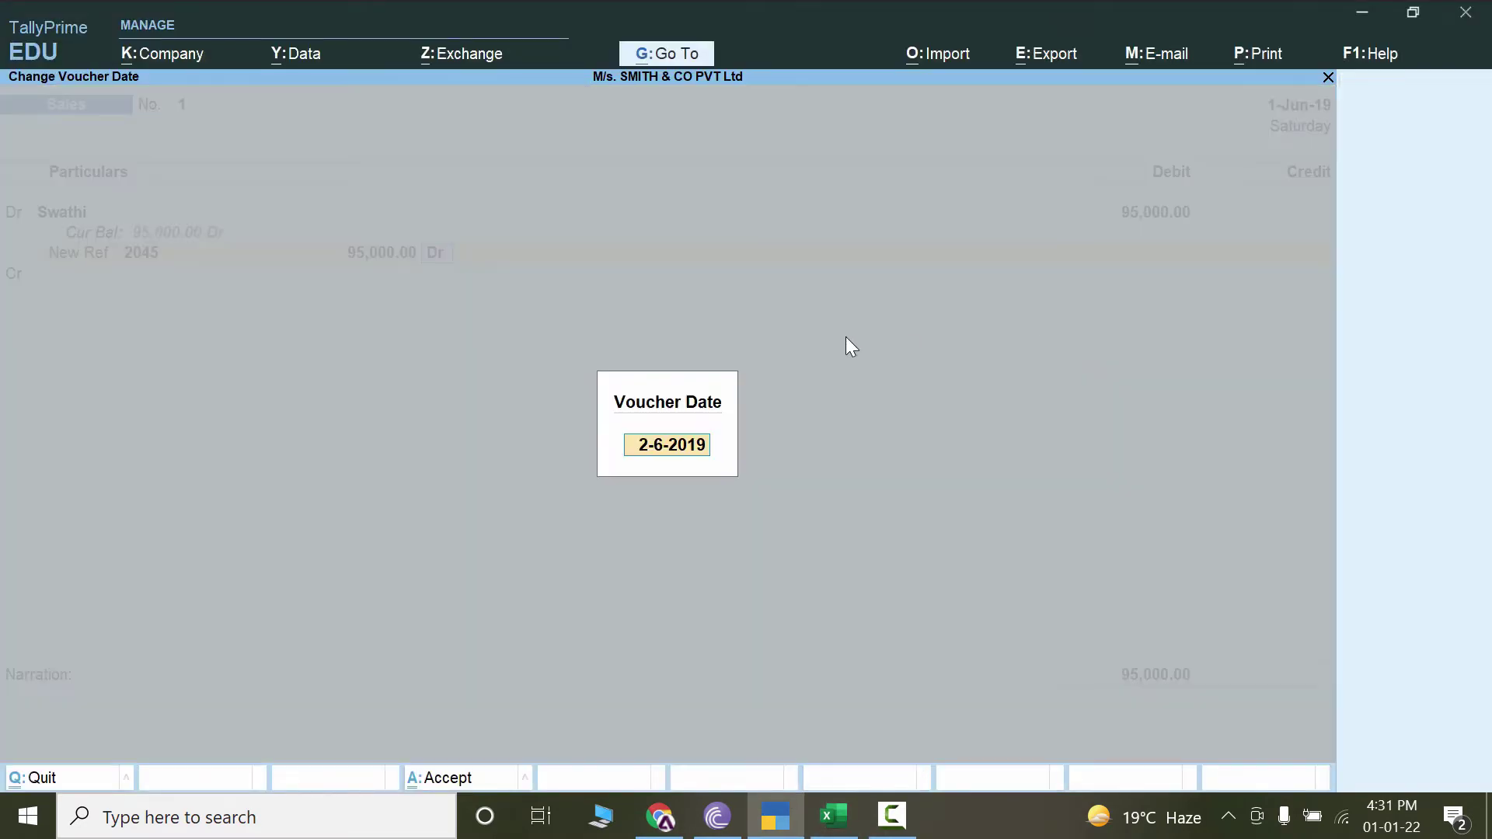
pyautogui.write('sep')
pyautogui.press('Return')
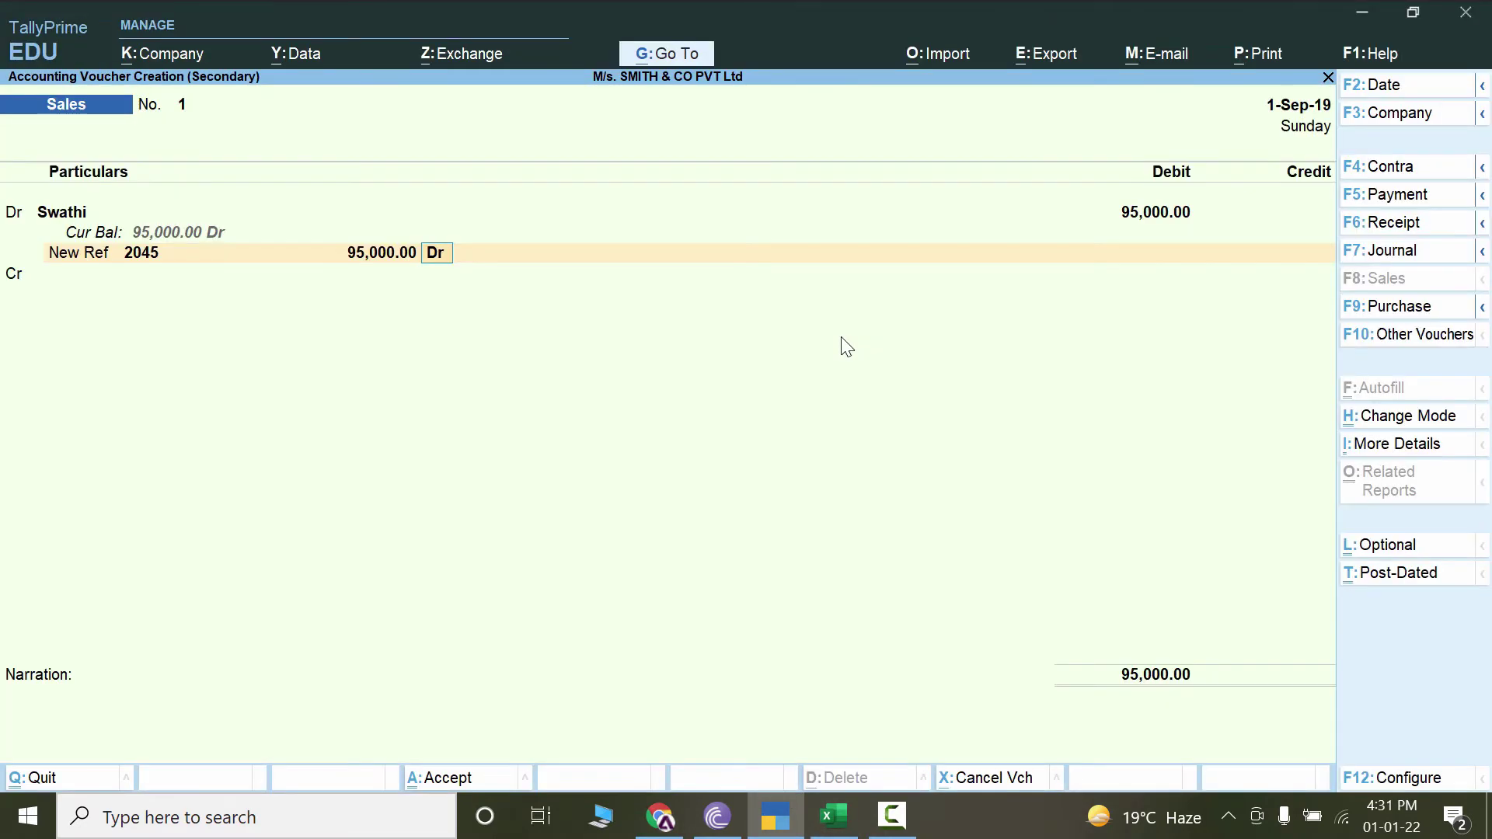
# Credit the Sales ledger with 95,000 in the sales voucher, leaving the inventory allocation empty.
pyautogui.press('Return')
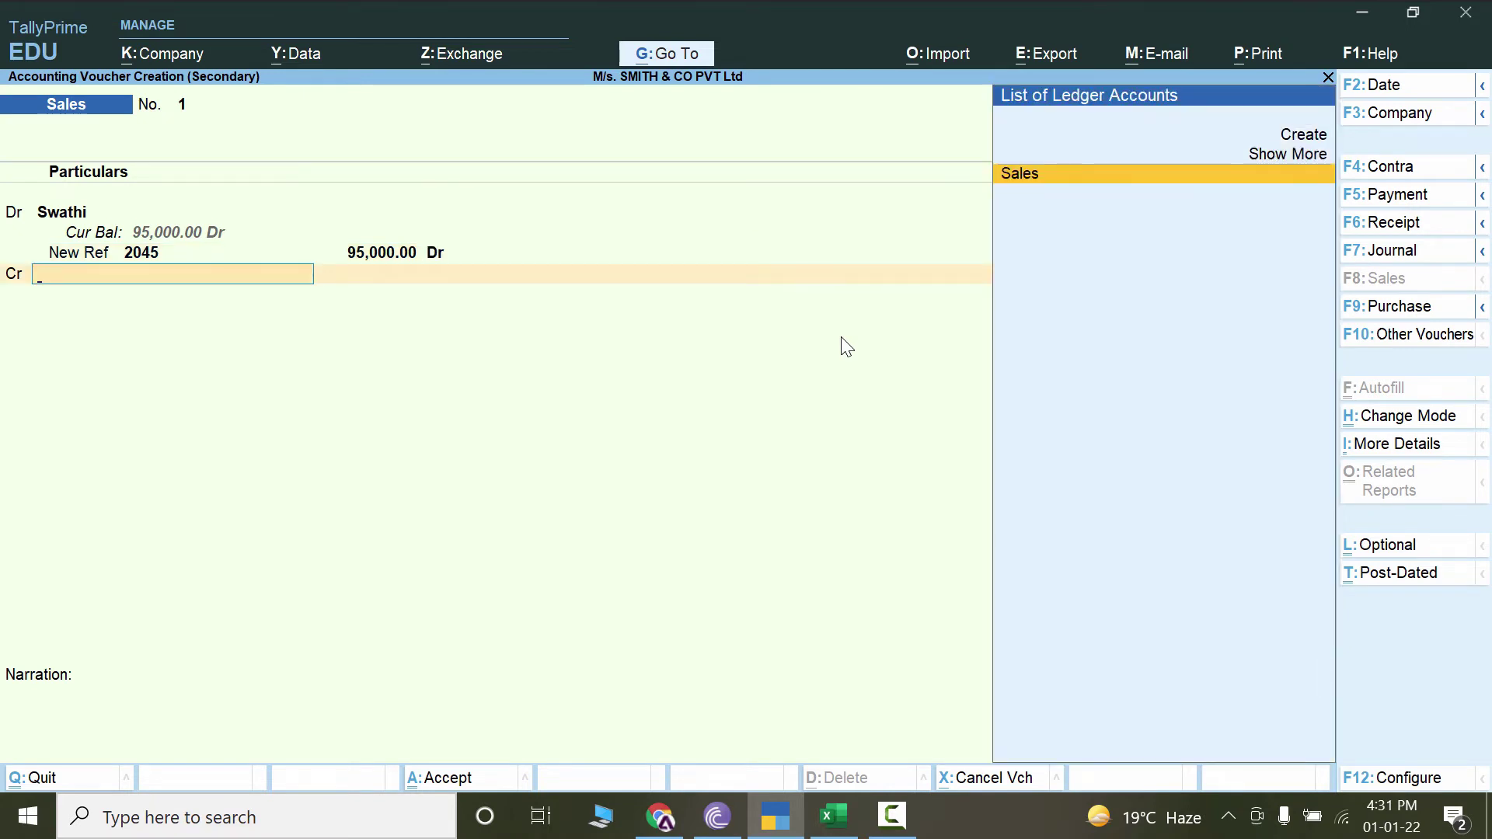
pyautogui.press('Return')
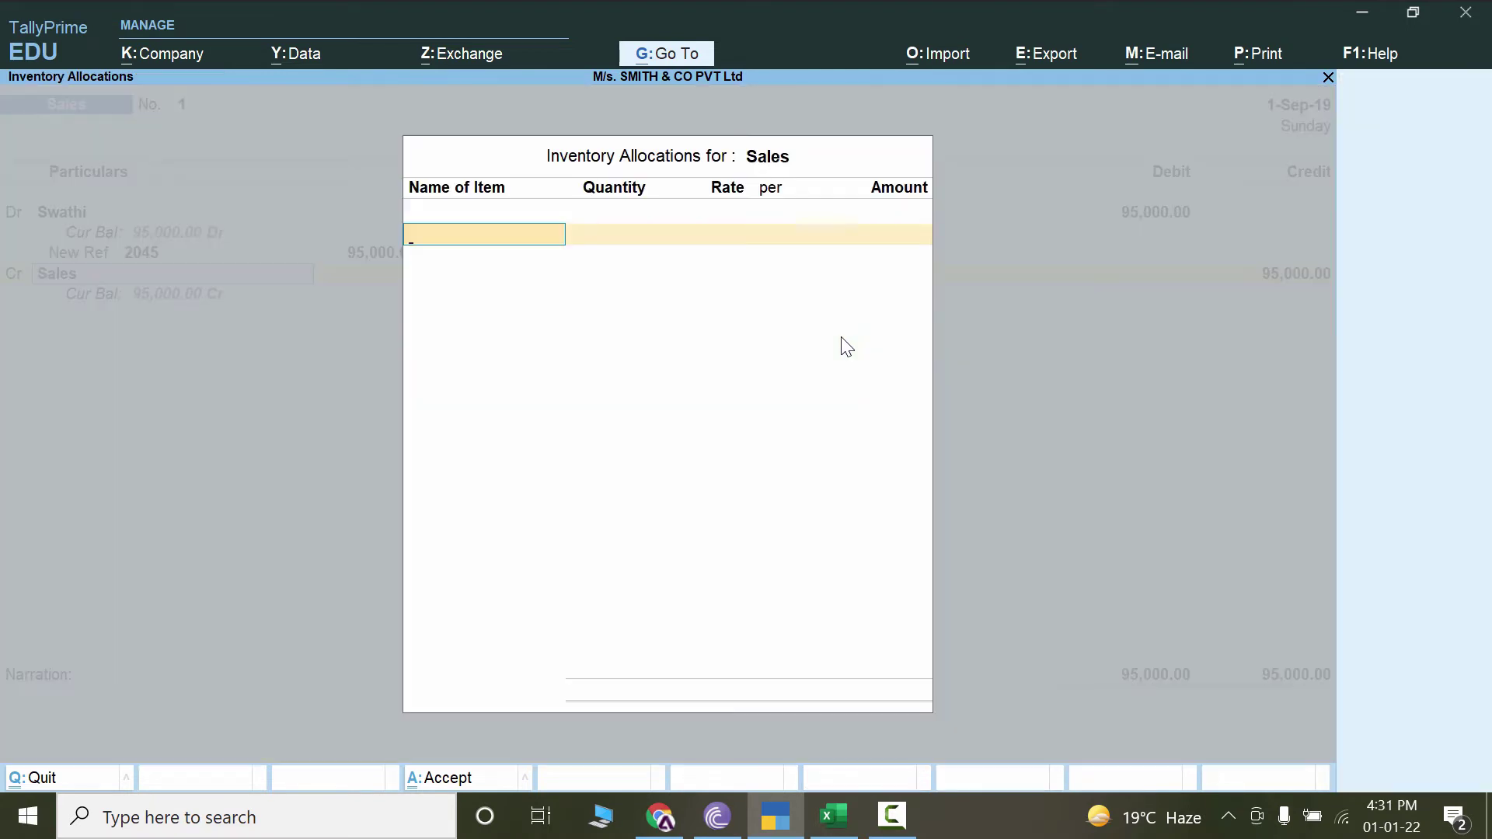
pyautogui.press('Escape')
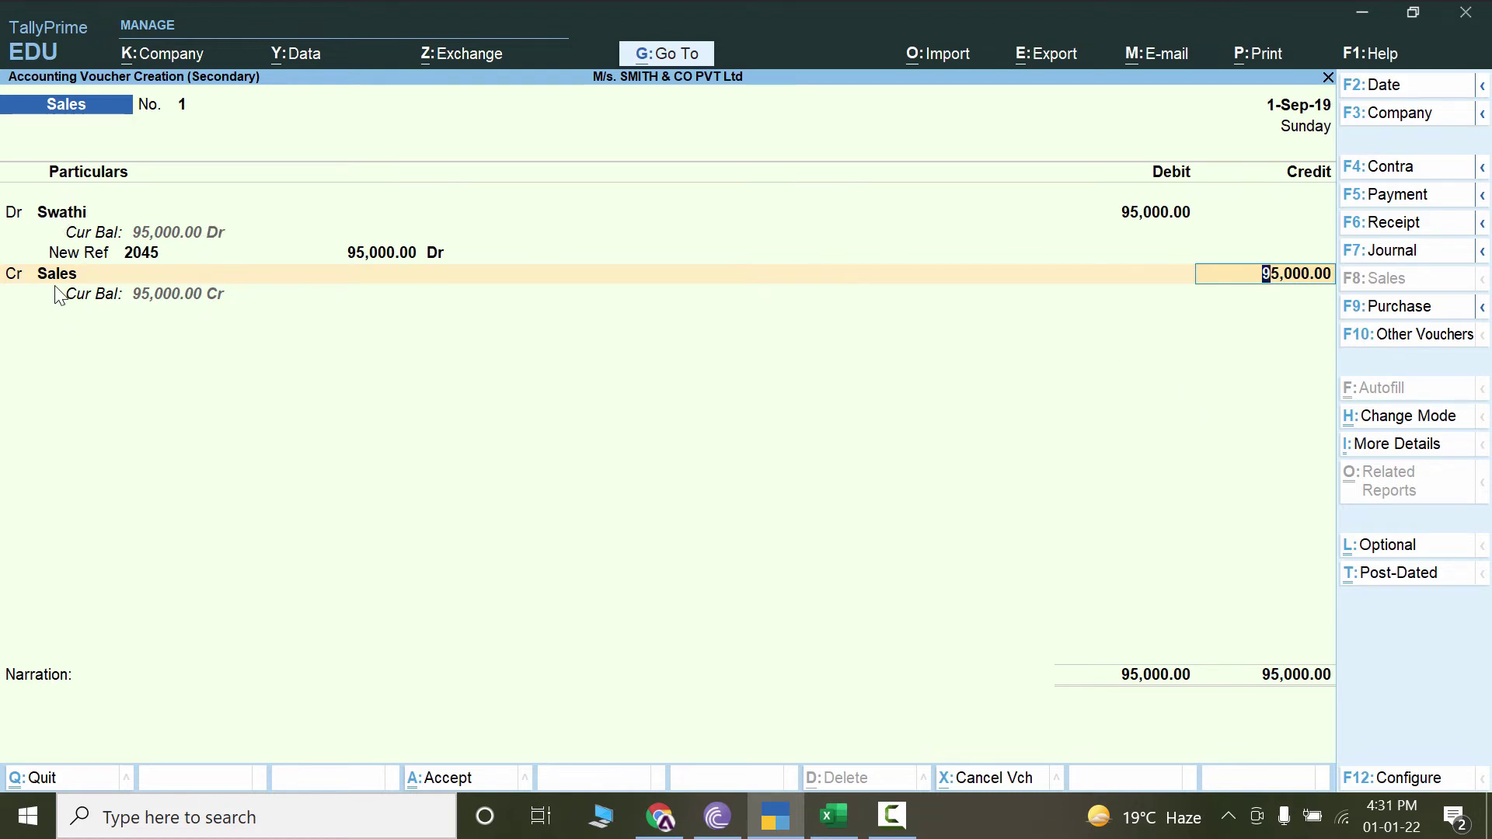
pyautogui.press('Return')
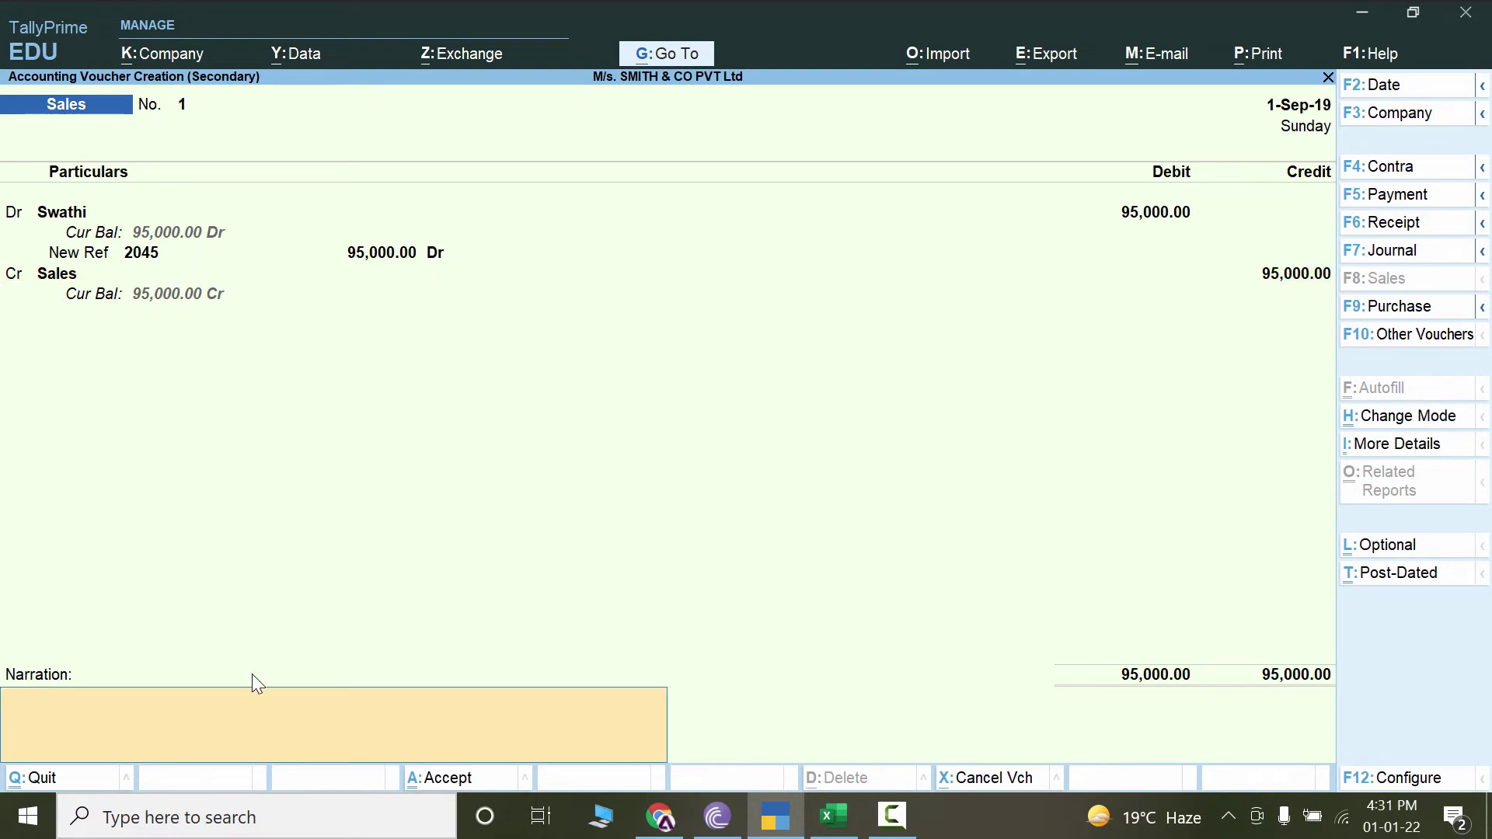
# Copy the Sep 01 goods-sold transaction text from the Excel assignment sheet into the TallyPrime sales voucher's narration and save the voucher.
pyautogui.click(834, 816)
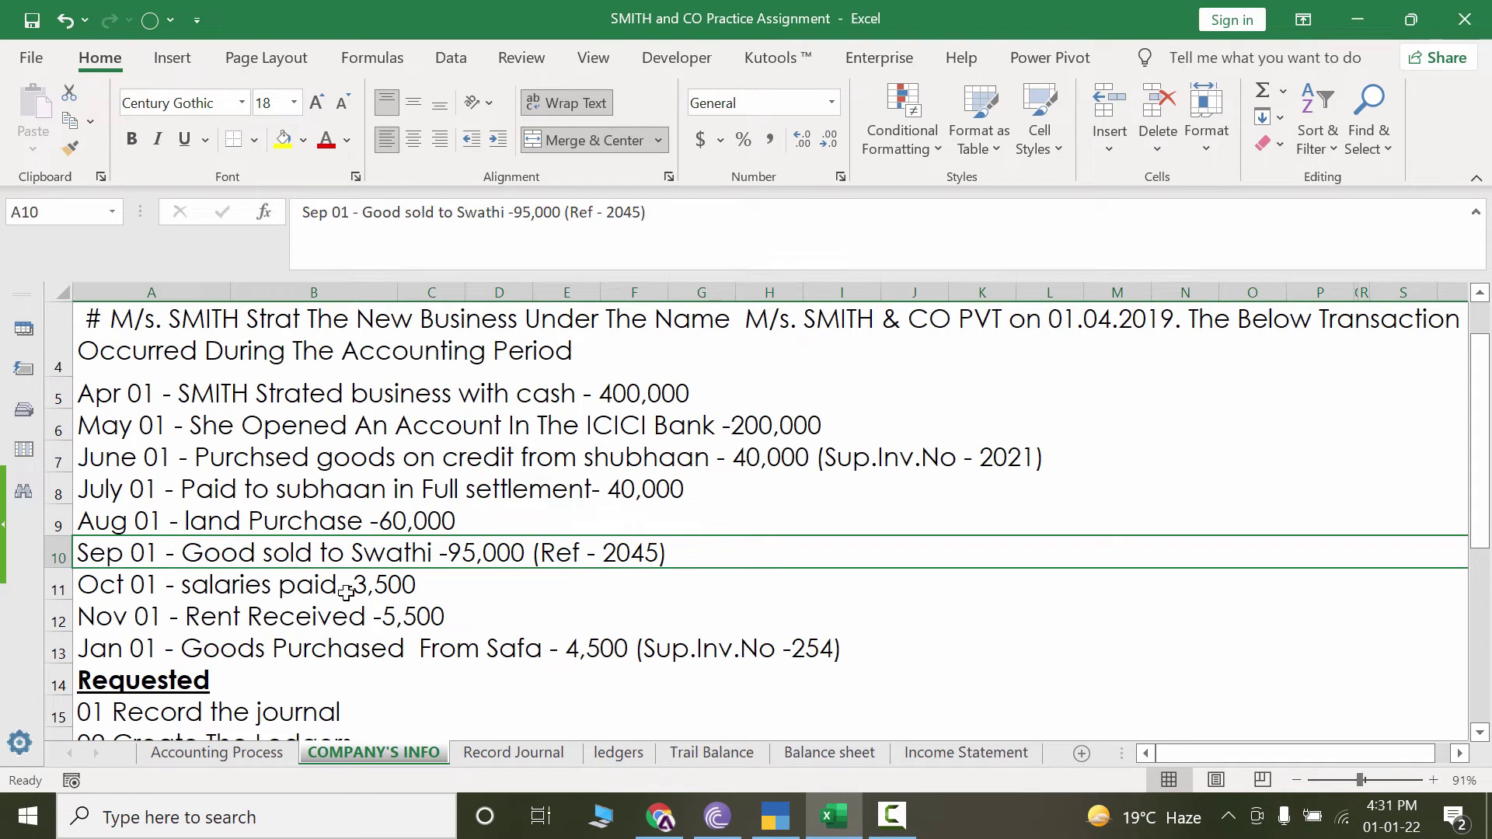
pyautogui.hotkey('ctrl', 'c')
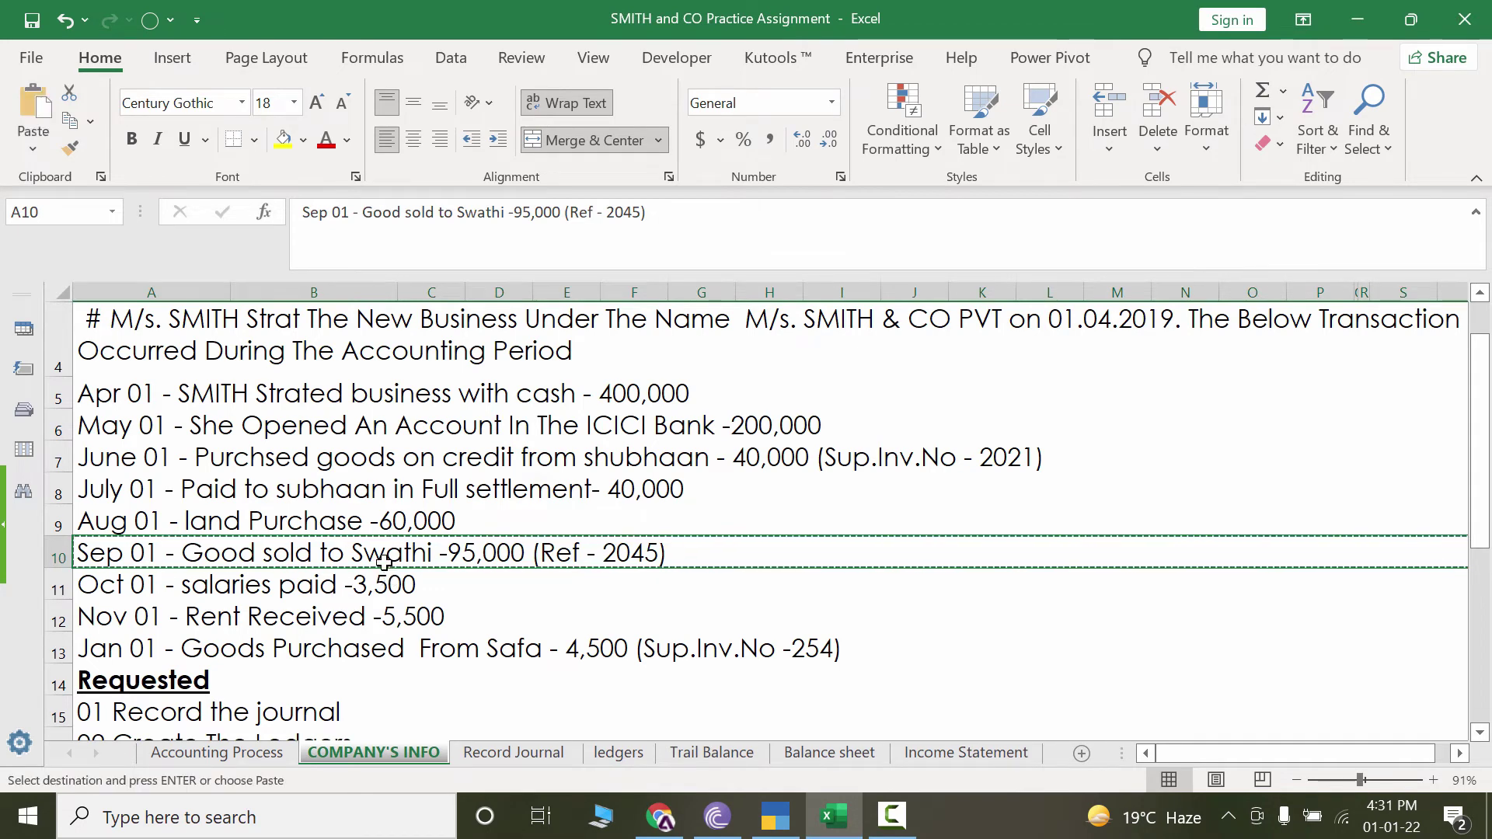
pyautogui.hotkey('alt', 'Tab')
pyautogui.hotkey('ctrl', 'v')
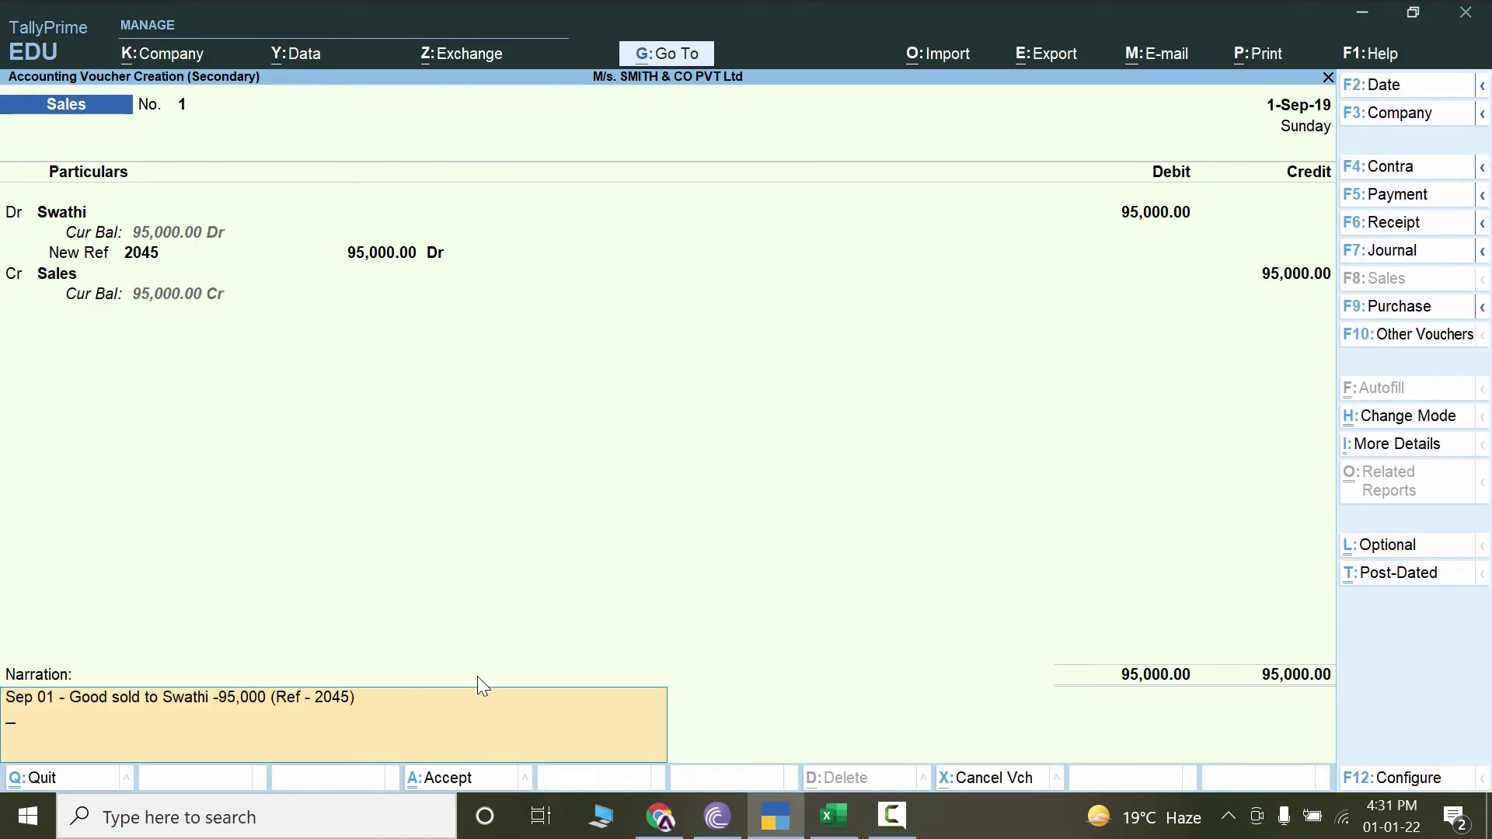
pyautogui.hotkey('ctrl', 'a')
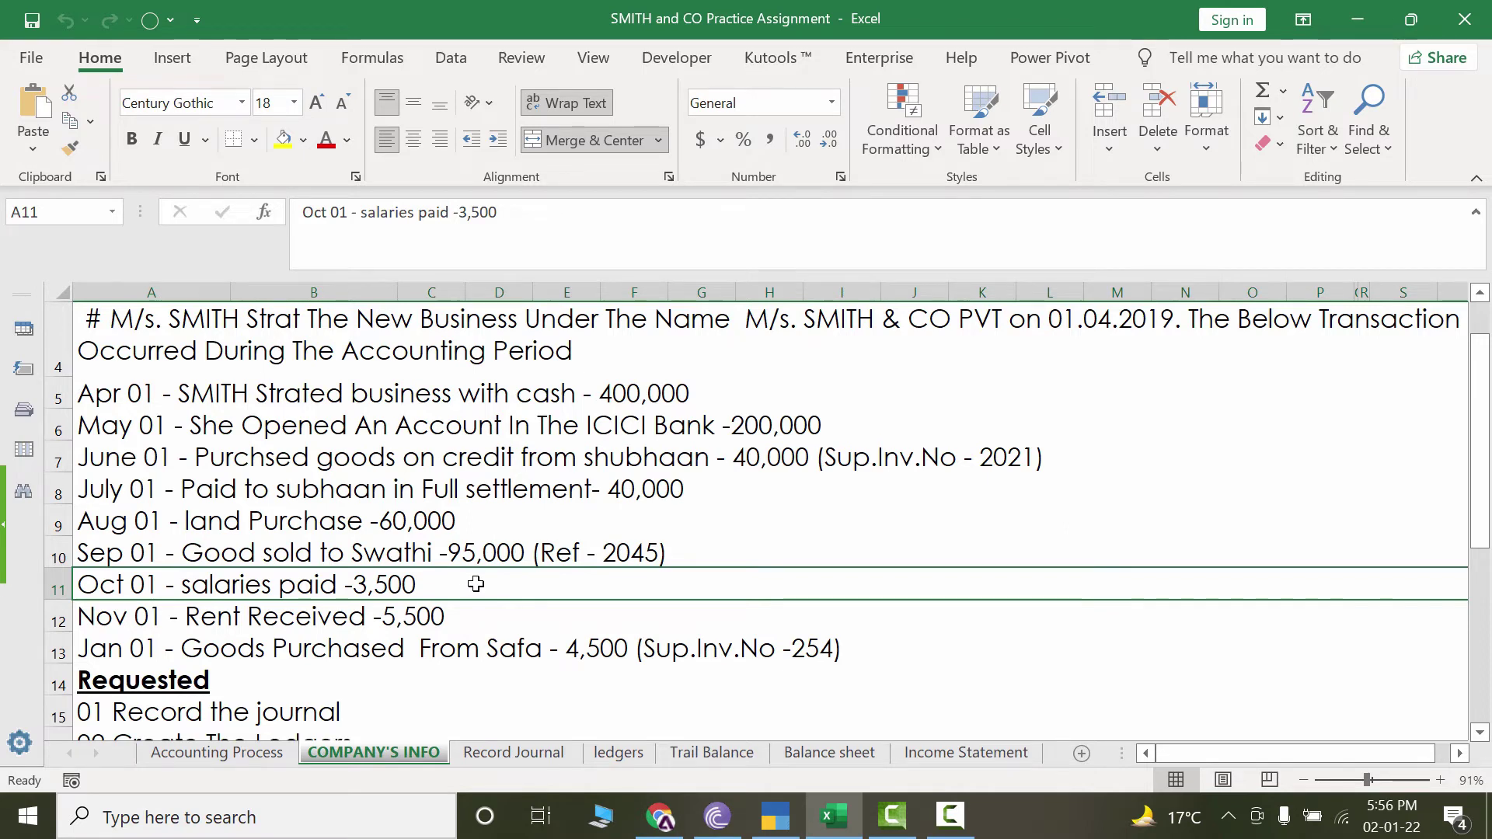
# In TallyPrime, start a payment voucher dated 1-Oct-2019 with Cash as the account.
pyautogui.click(798, 826)
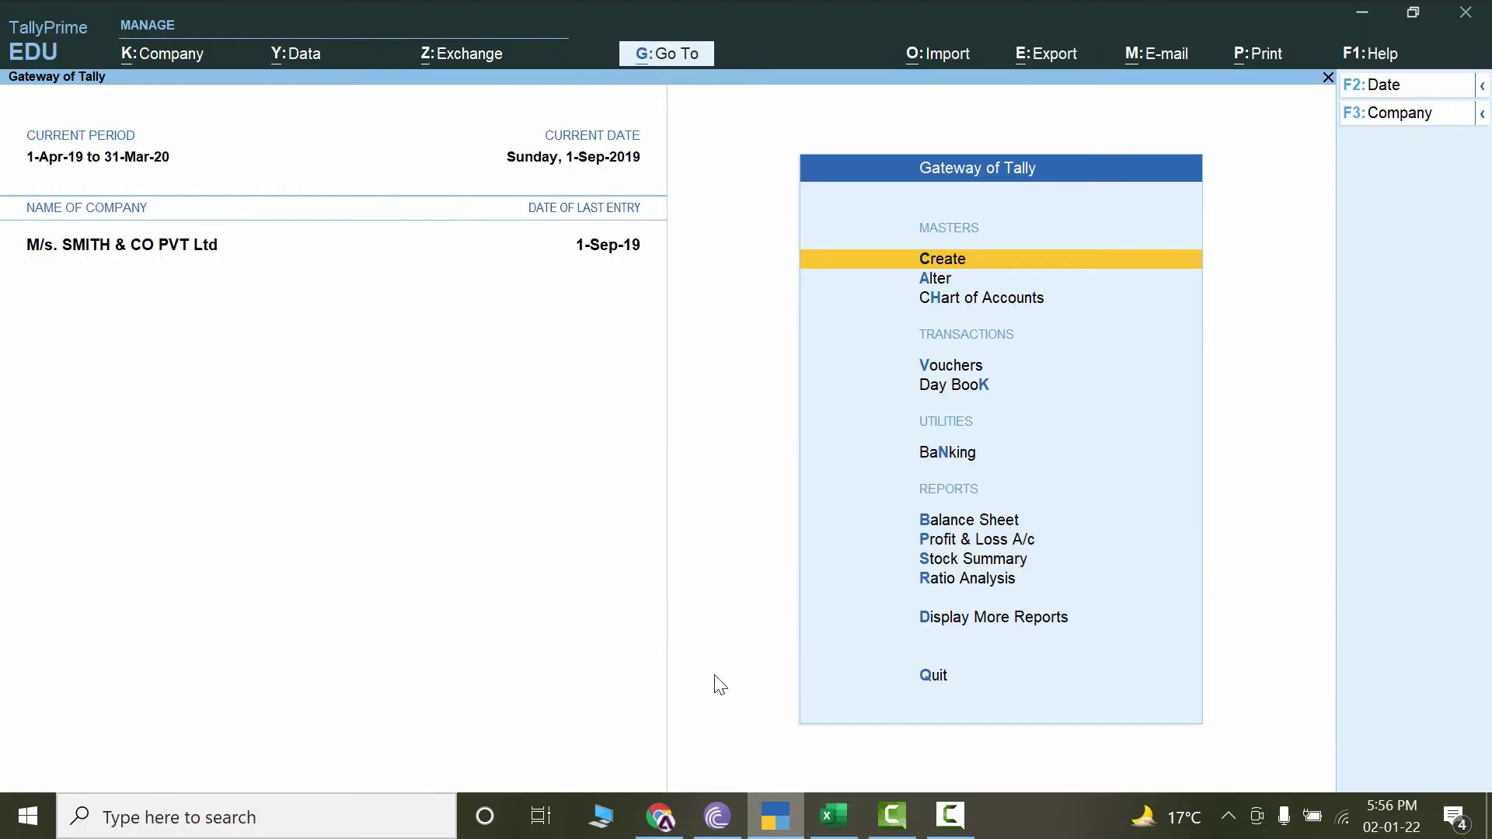
pyautogui.click(970, 370)
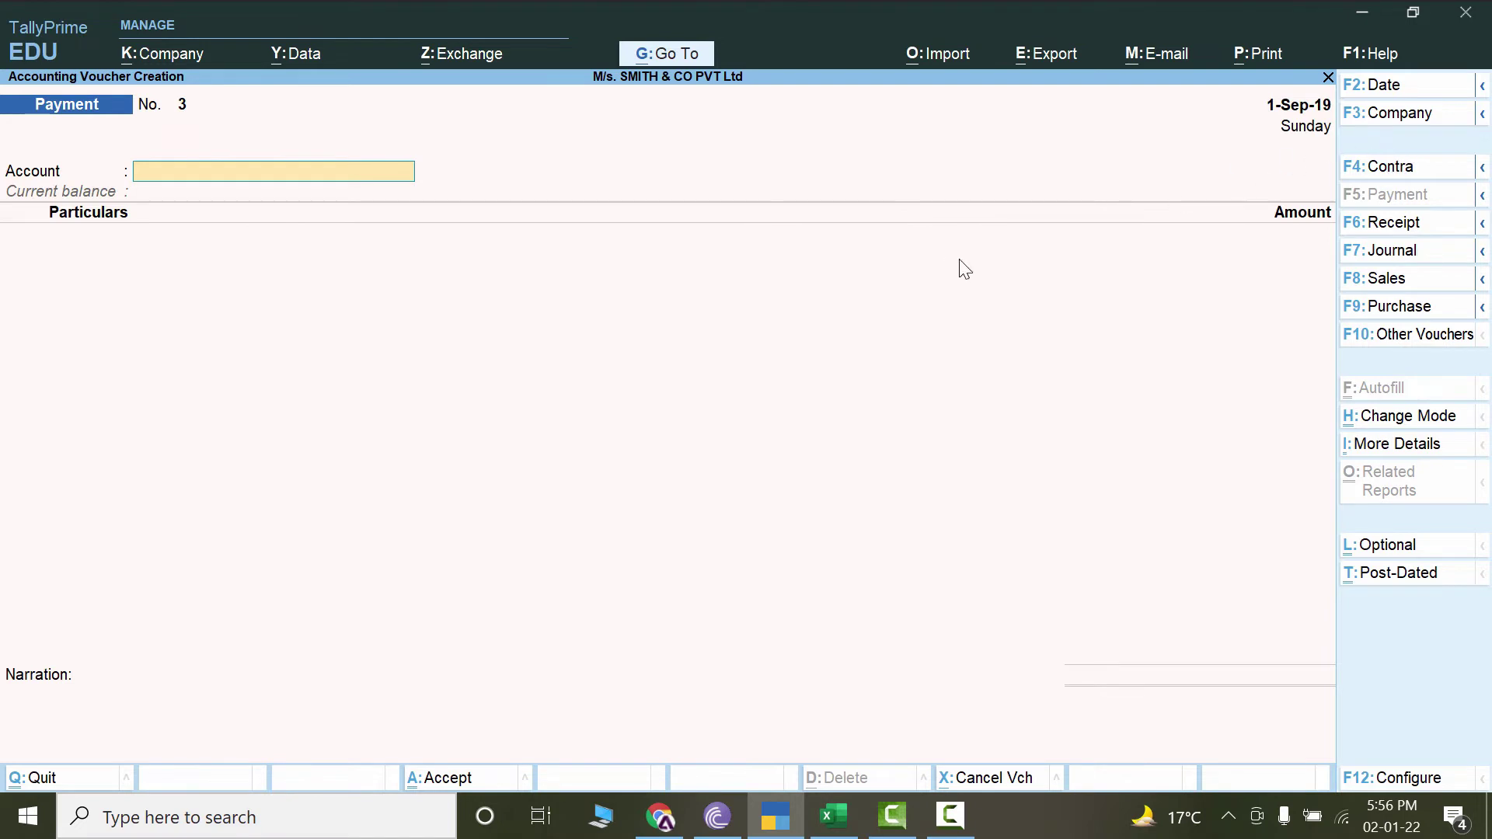
pyautogui.press('F2')
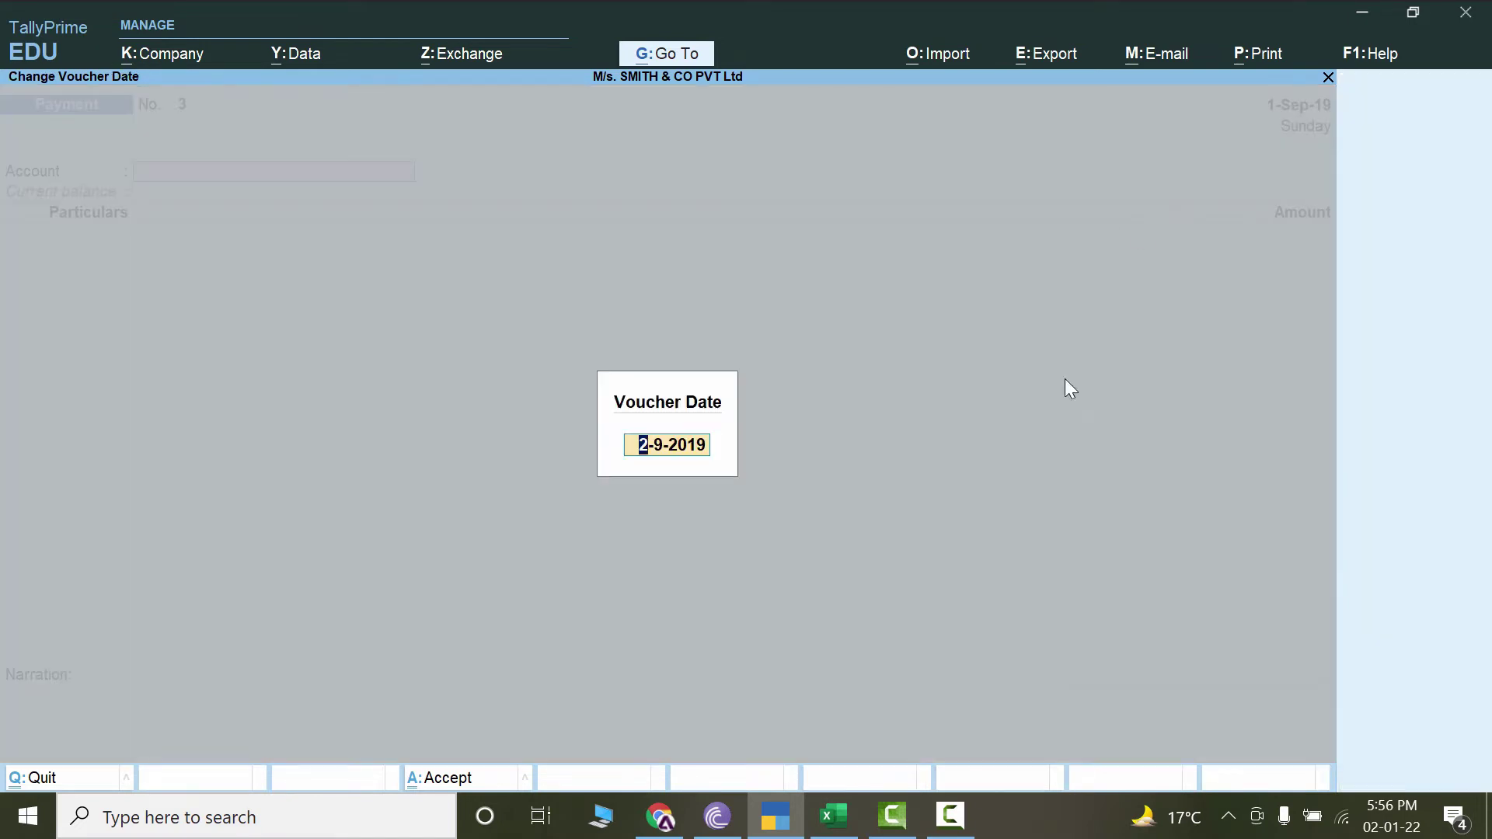
pyautogui.write('oct')
pyautogui.press('Return')
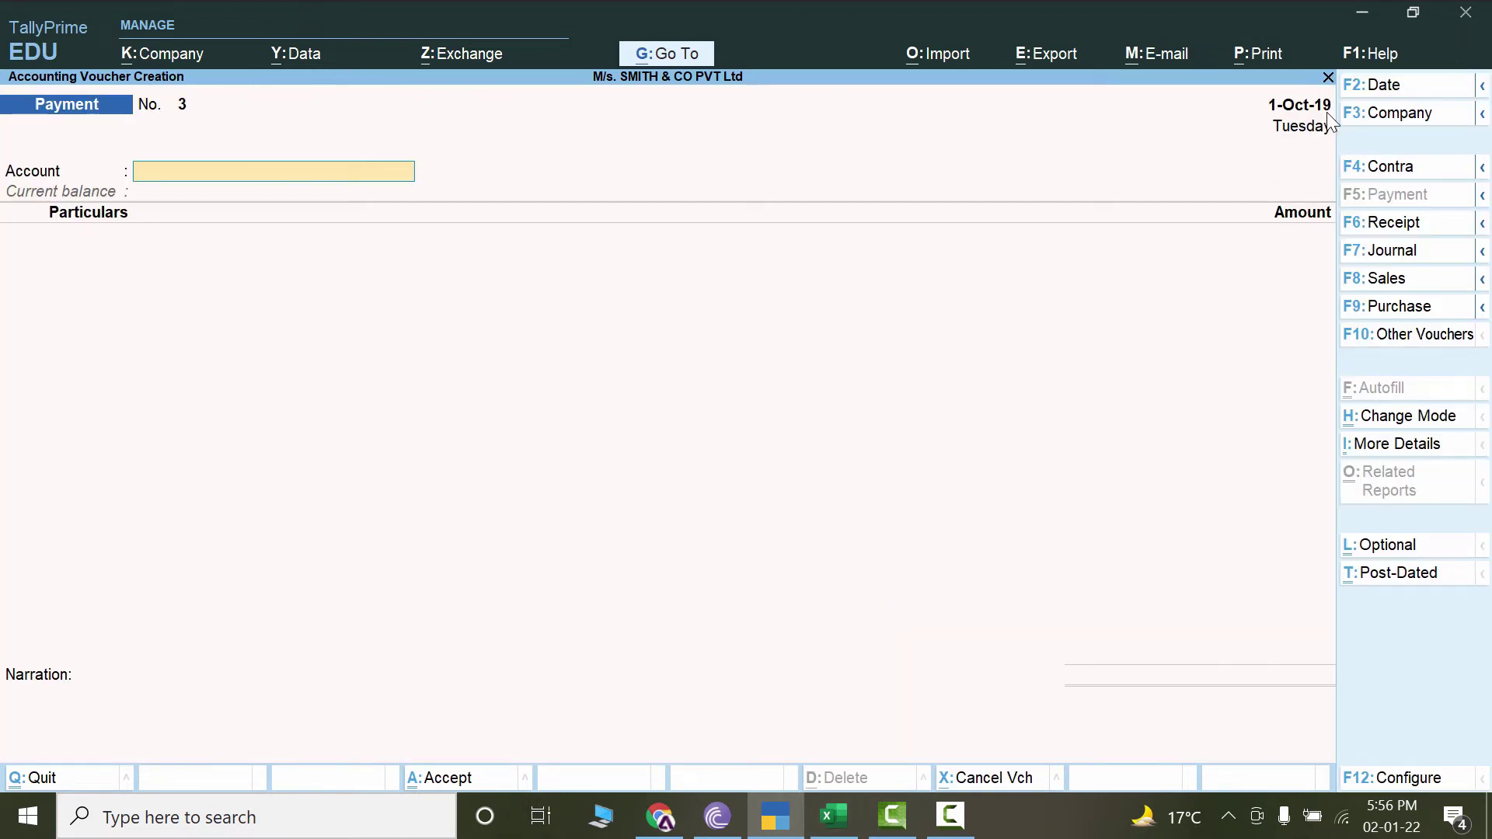
pyautogui.write('C')
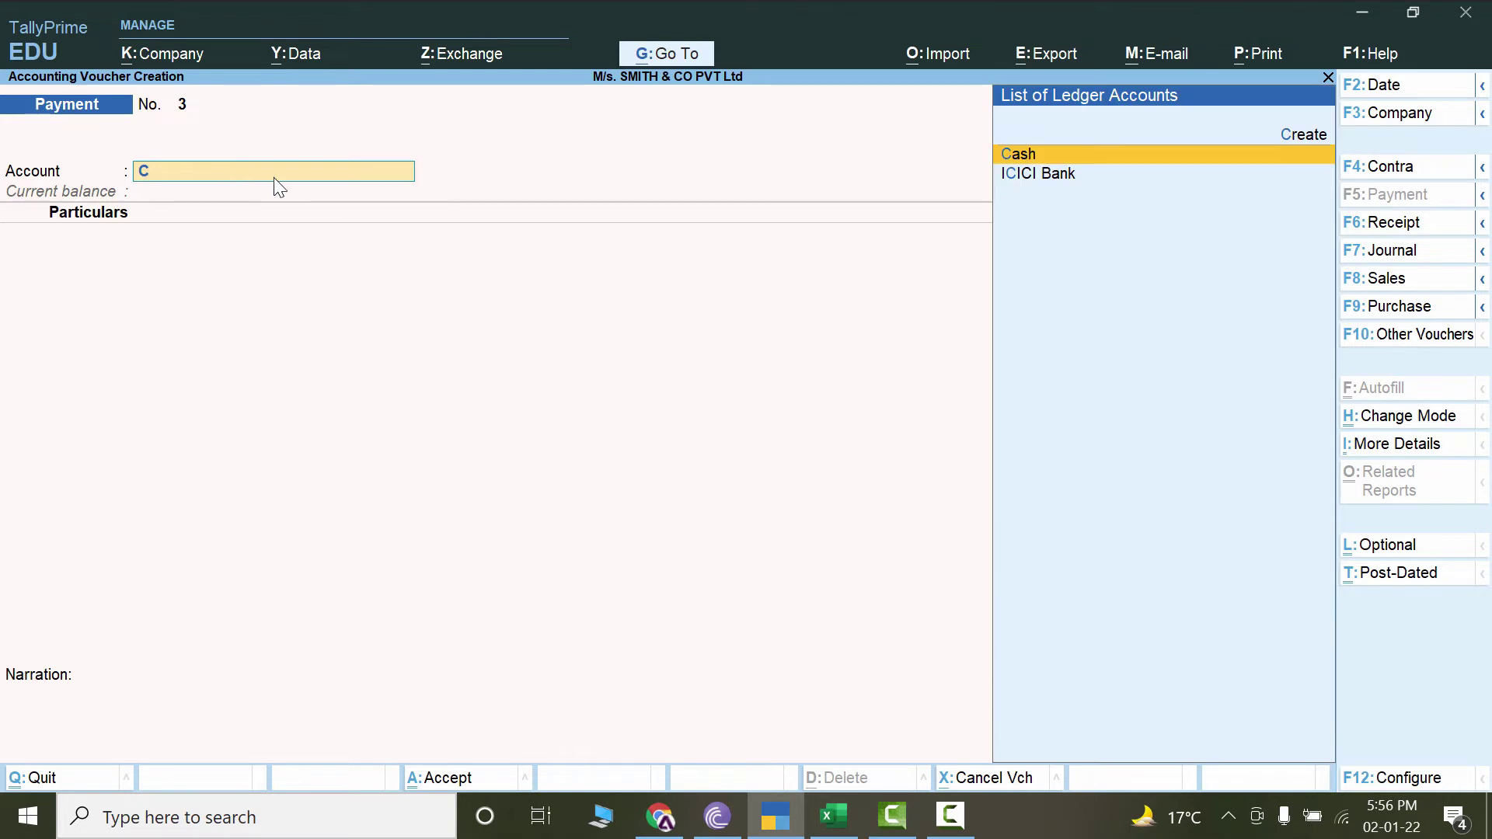
pyautogui.click(1063, 156)
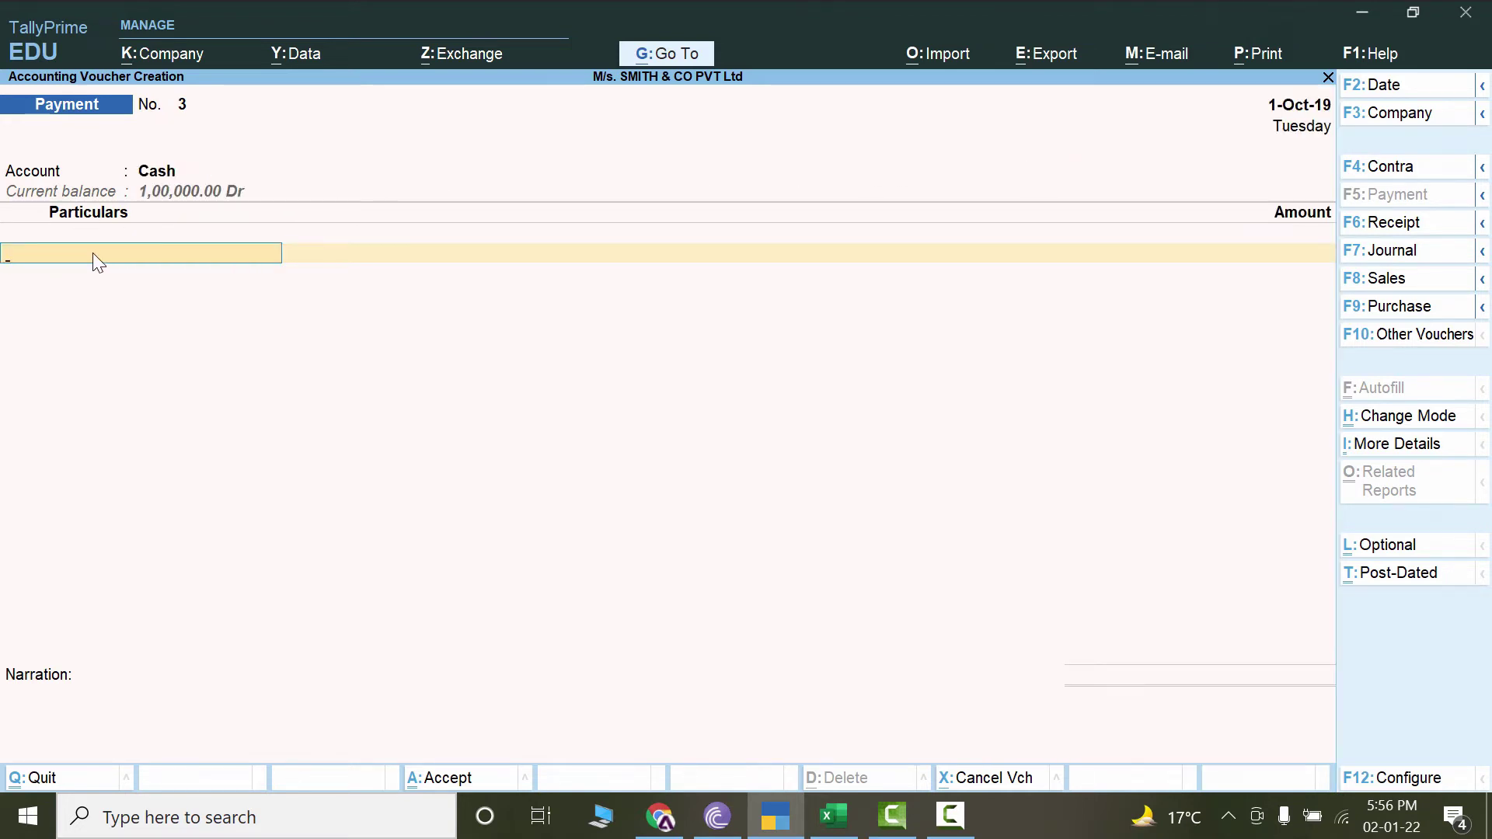
# Start creating a new ledger from the payment voucher's first particulars line.
pyautogui.write('S')
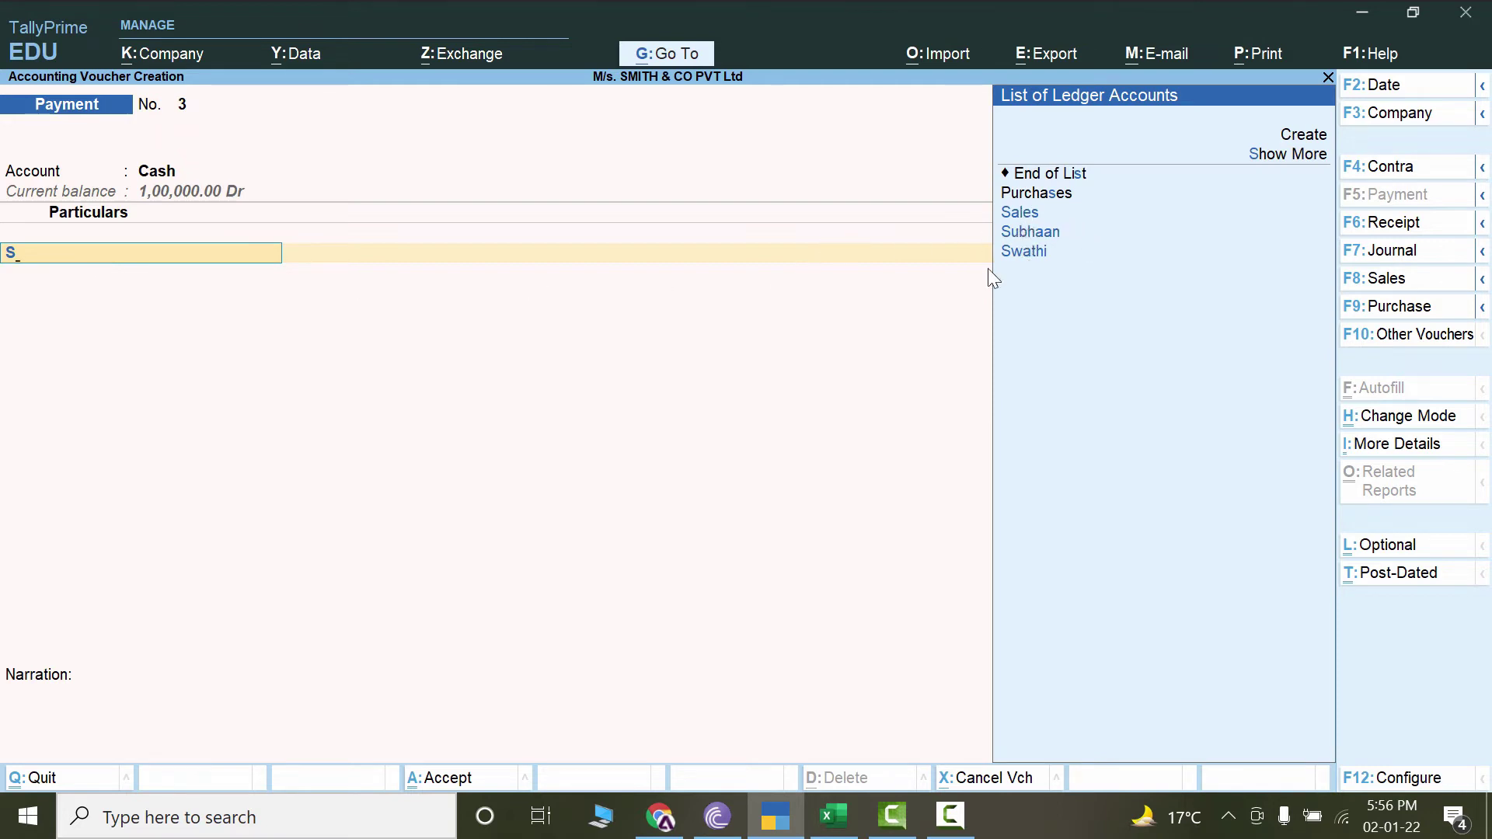
pyautogui.press('BackSpace')
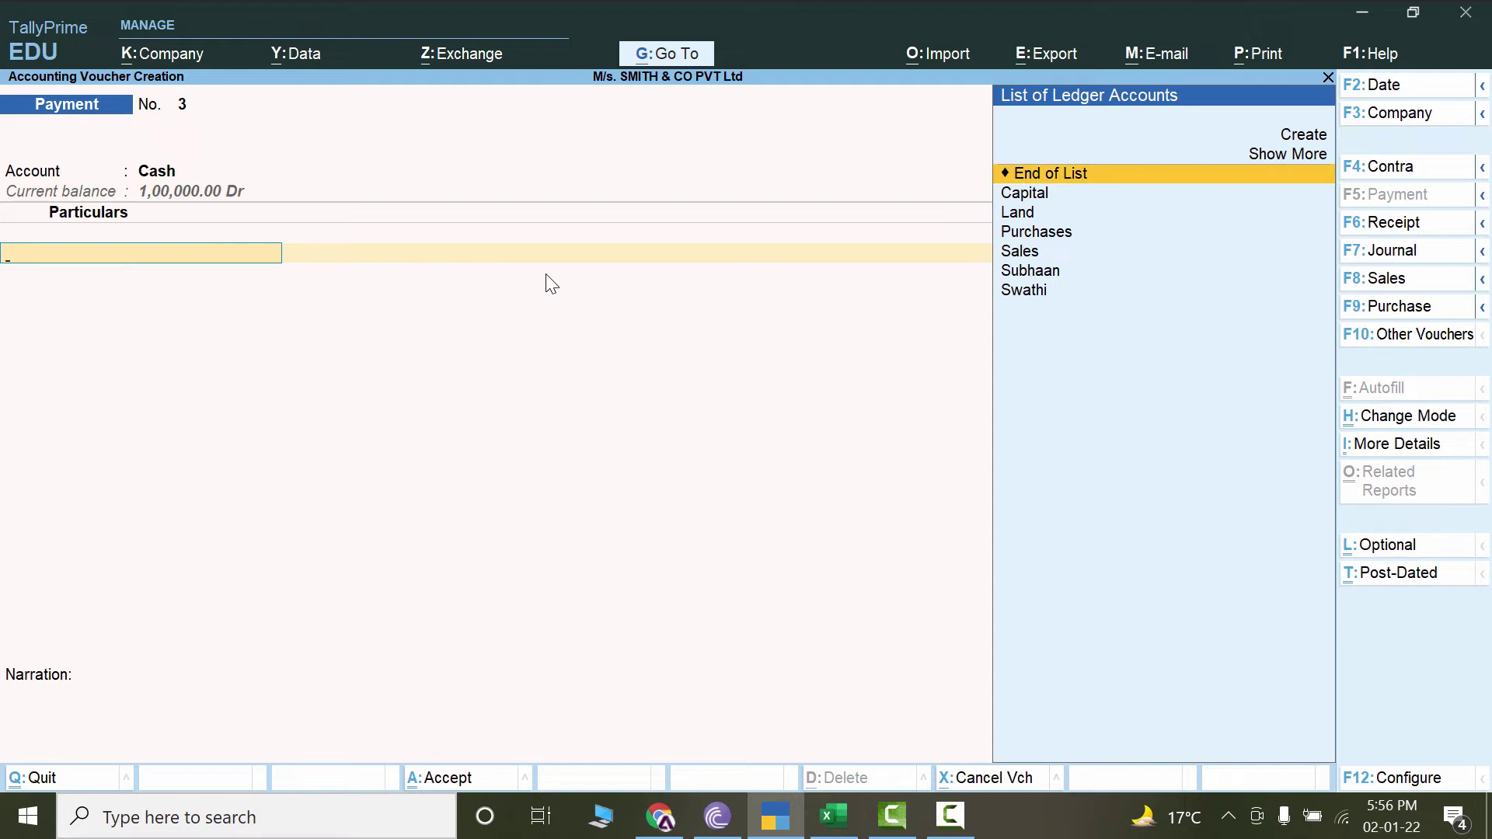
pyautogui.press('alt')
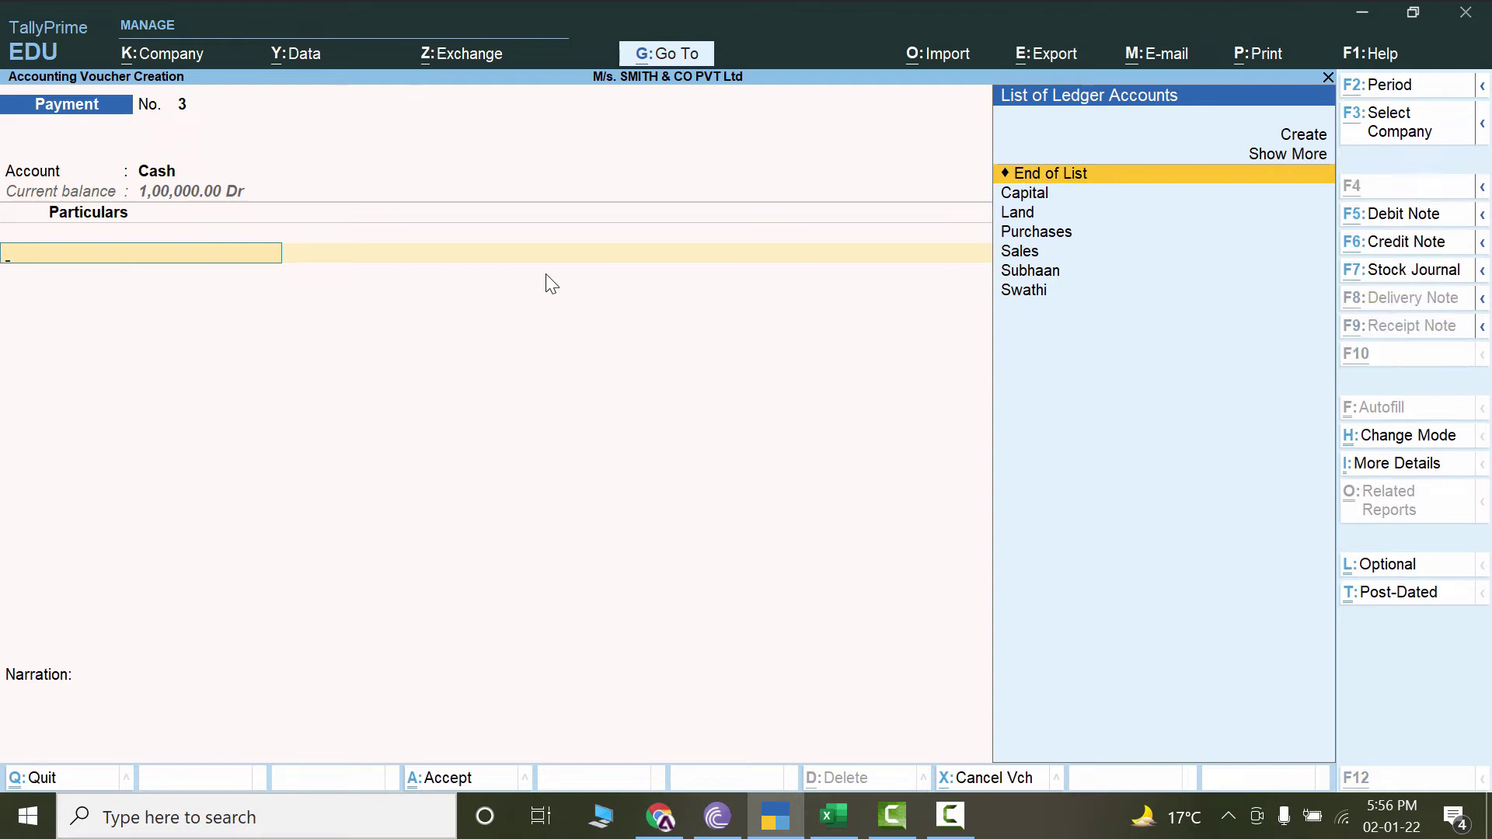
pyautogui.hotkey('alt', 'c')
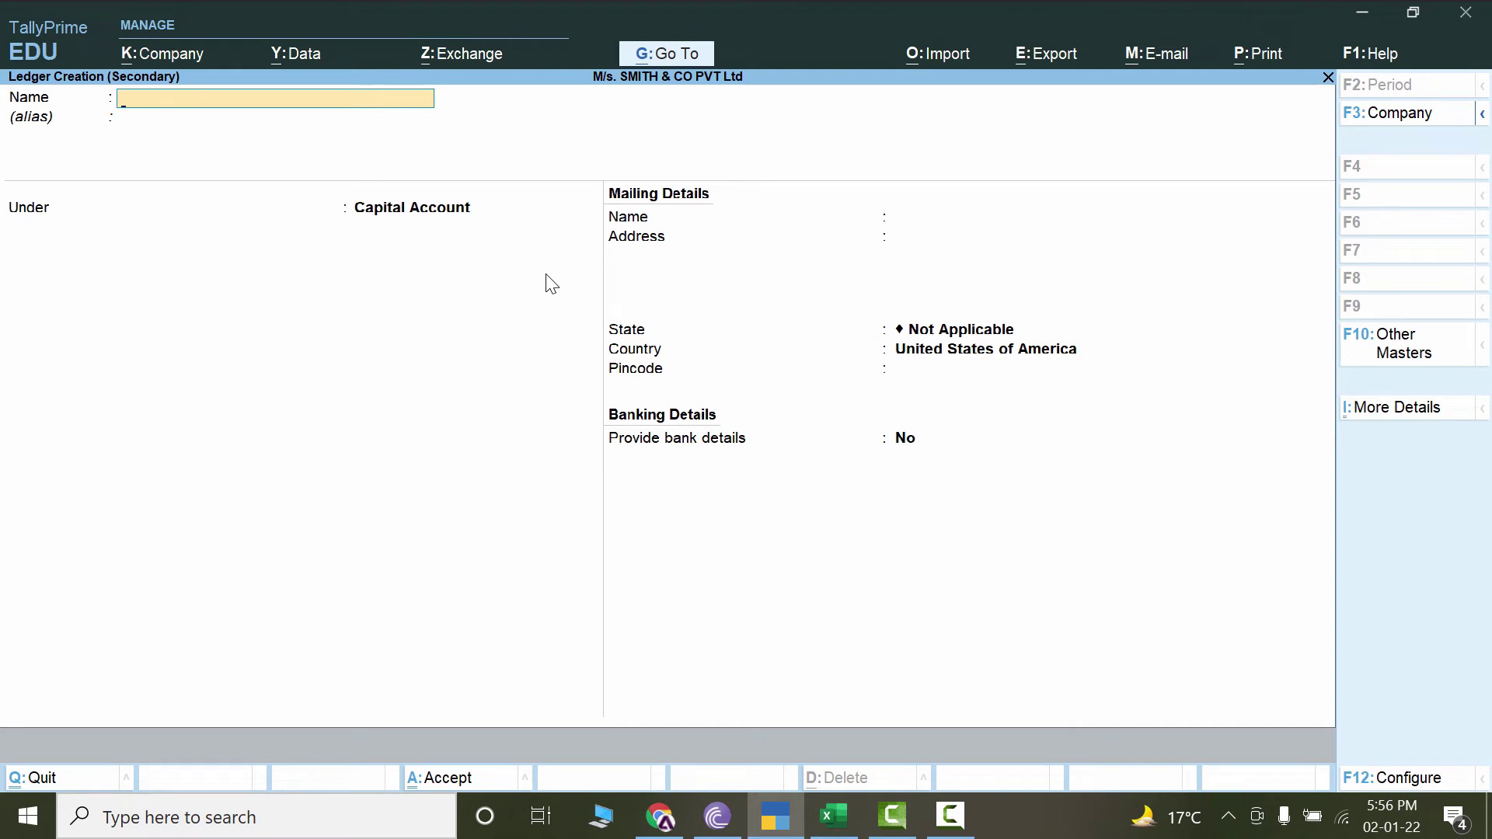
pyautogui.write('Salaries')
pyautogui.press('Return')
pyautogui.press('Return')
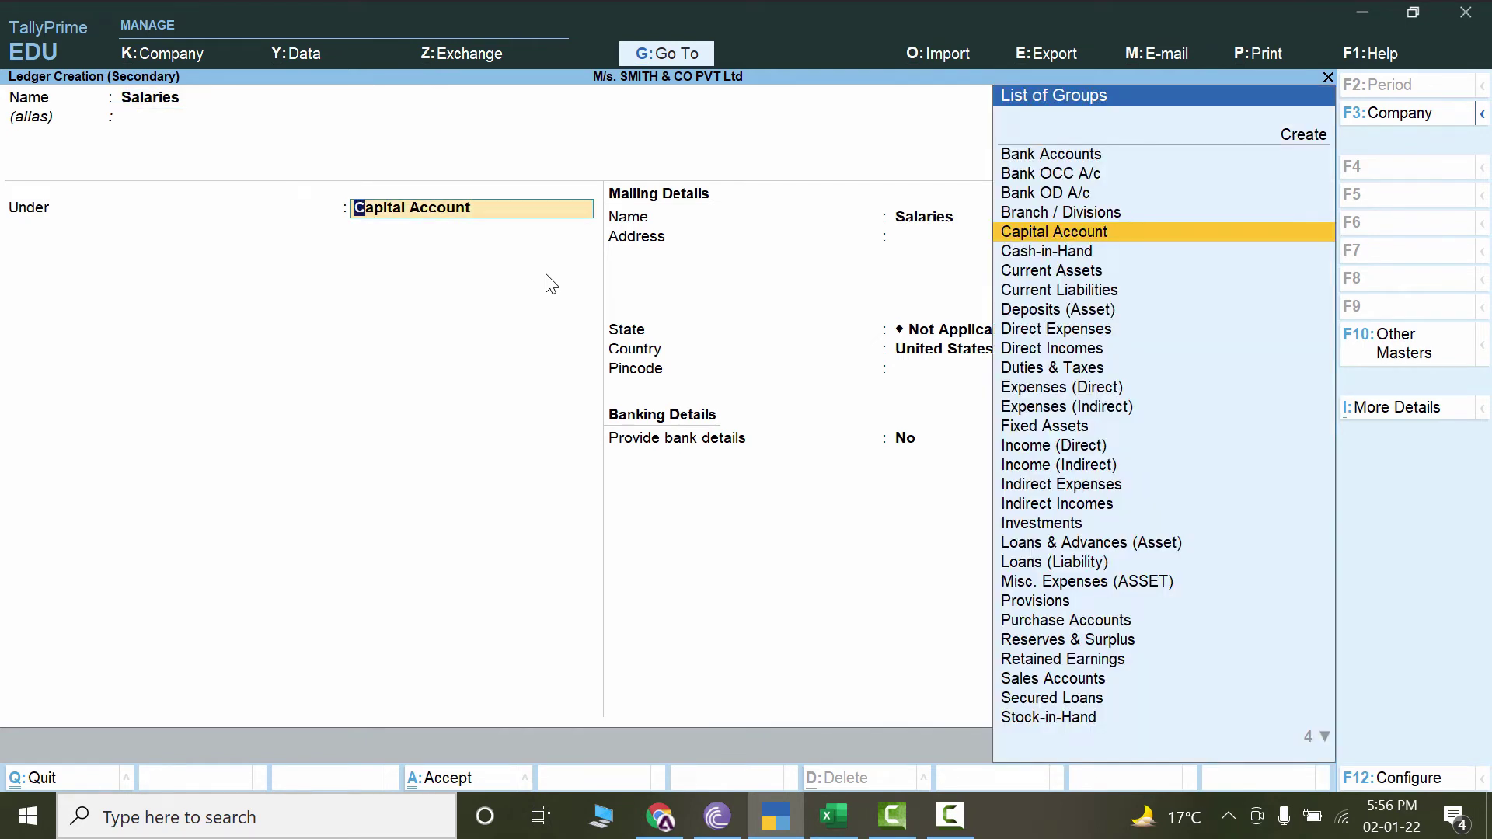
pyautogui.press('BackSpace')
pyautogui.press('BackSpace')
# Create the ledger "Wages and Salaries" under Indirect Expenses, with ledger type and rounding method Not Applicable.
pyautogui.write('Wa')
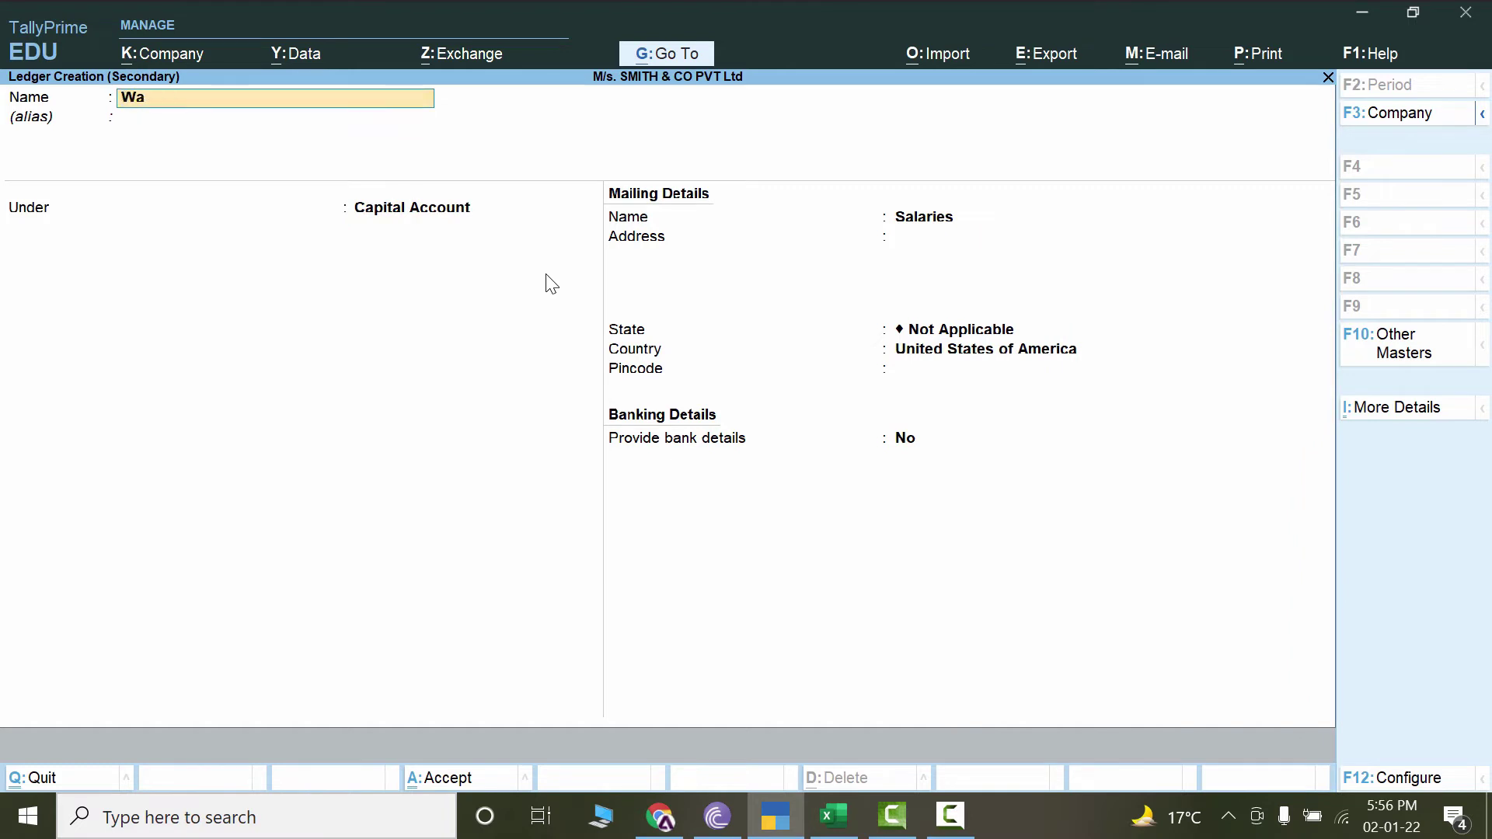
pyautogui.write('ges and Salaries')
pyautogui.press('Return')
pyautogui.press('Return')
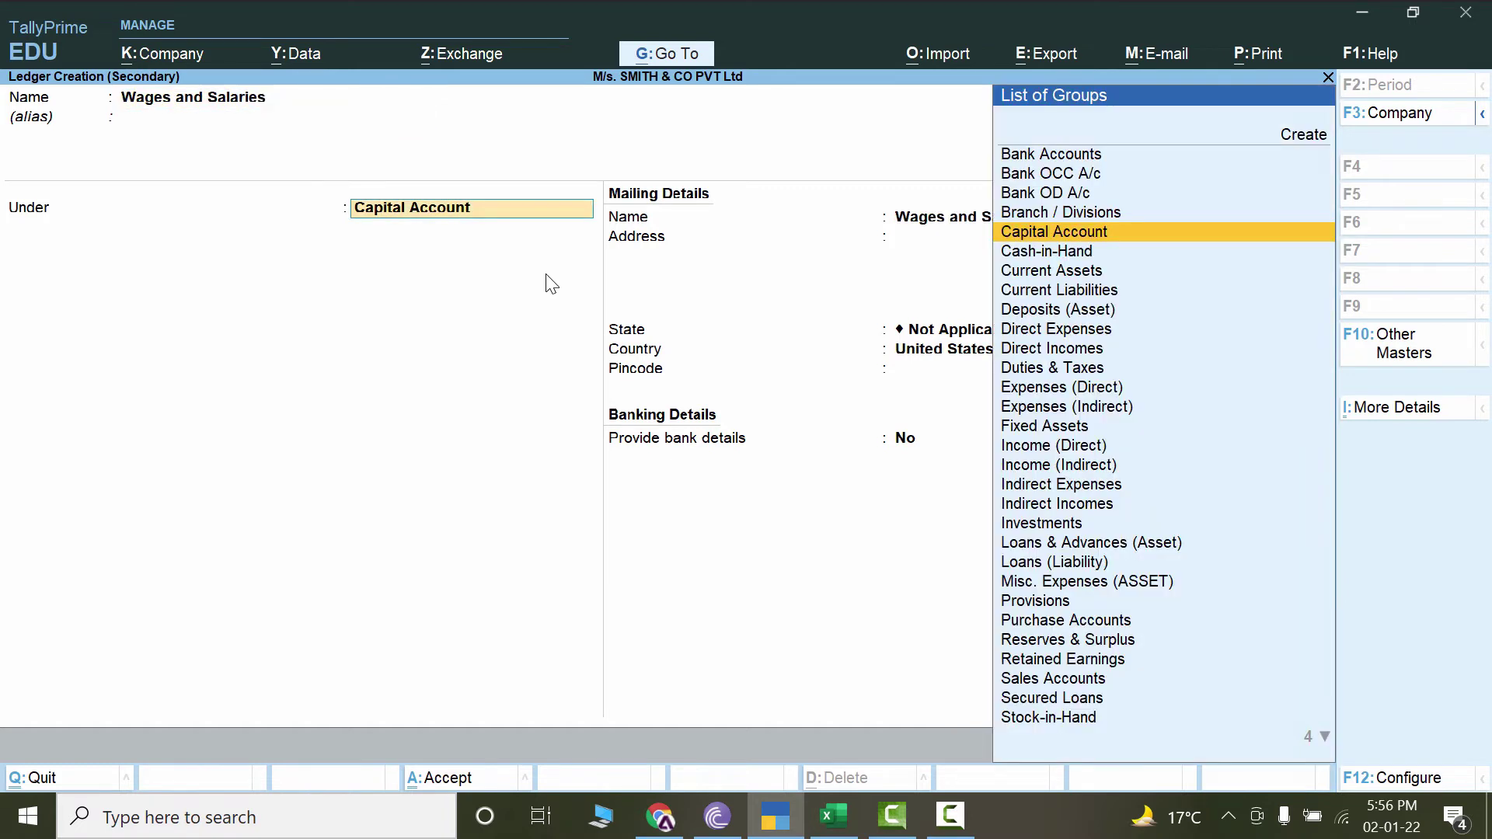
pyautogui.write('in')
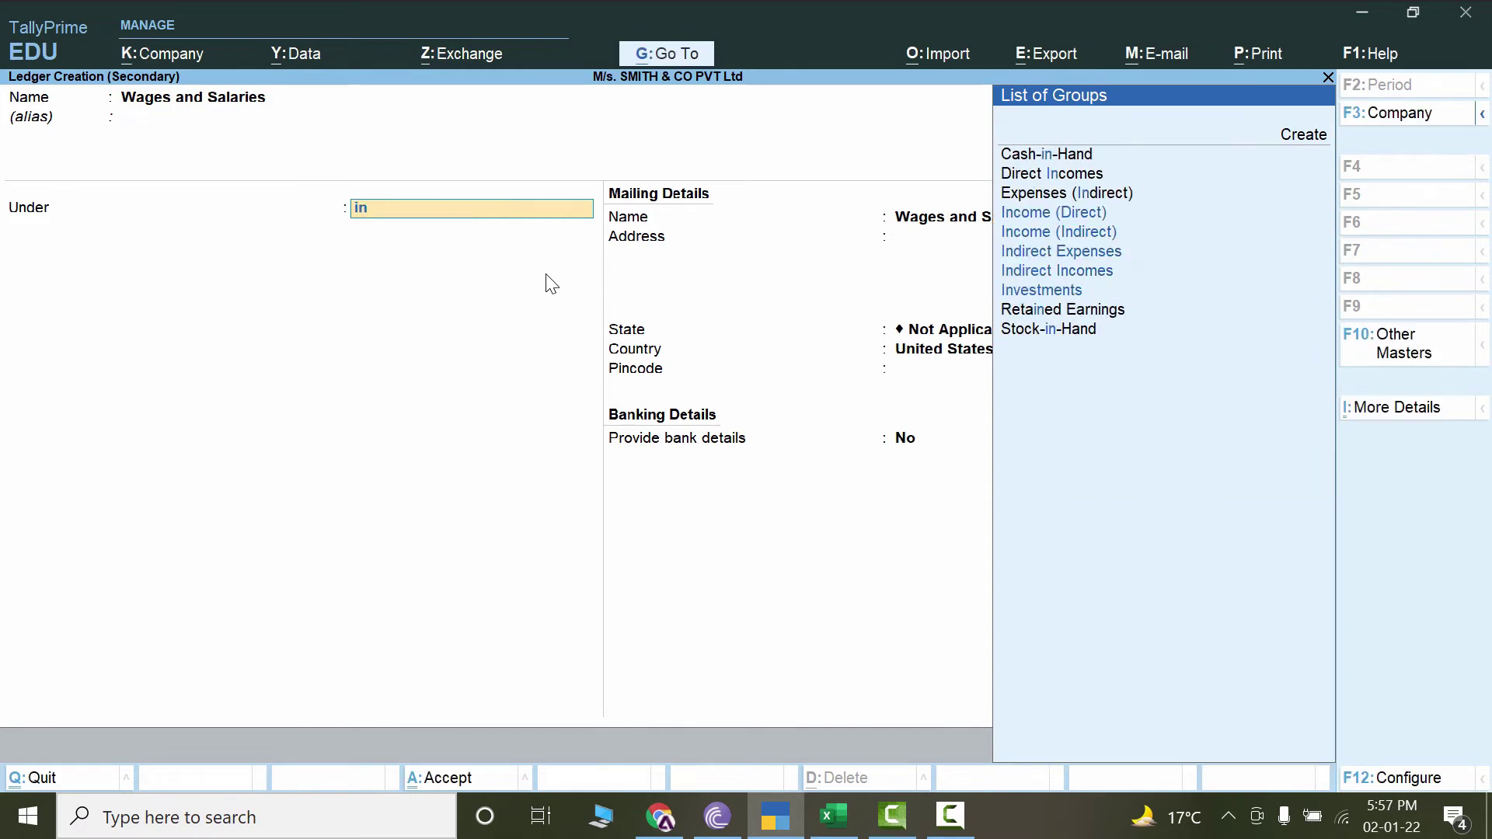
pyautogui.press('Down')
pyautogui.press('Down')
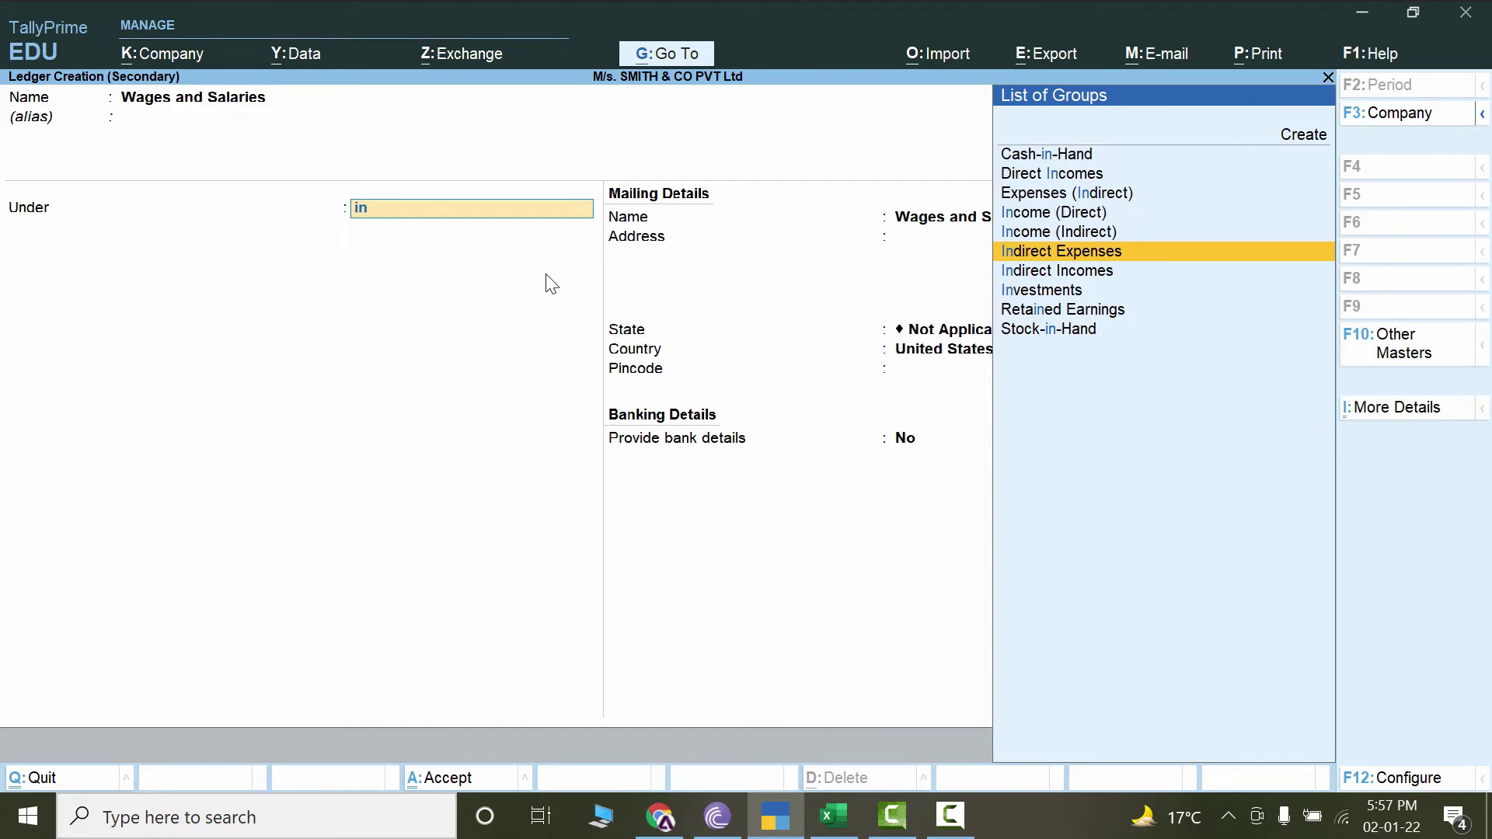
pyautogui.press('Return')
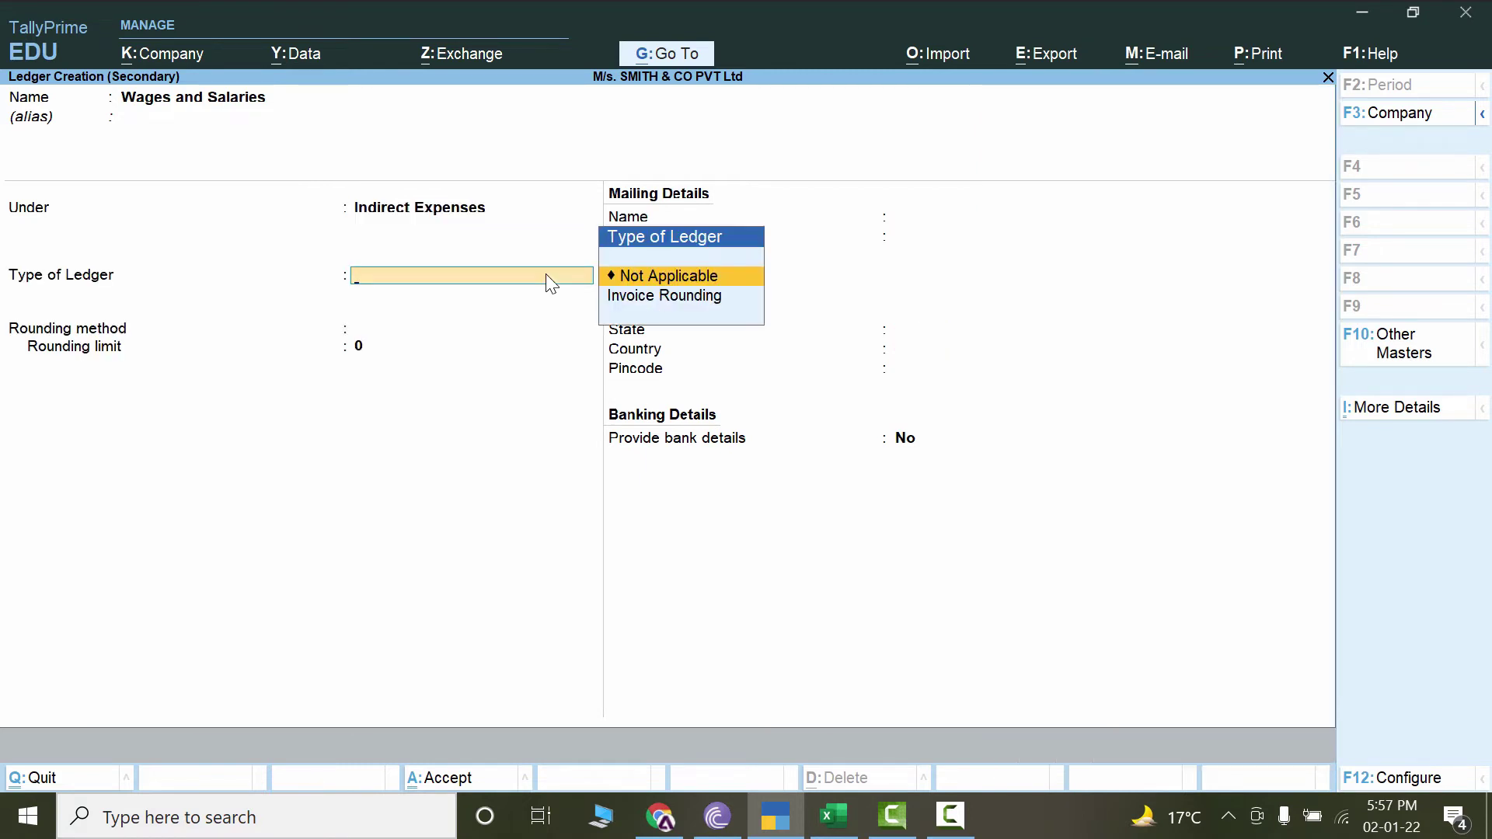
pyautogui.press('Return')
pyautogui.press('Return')
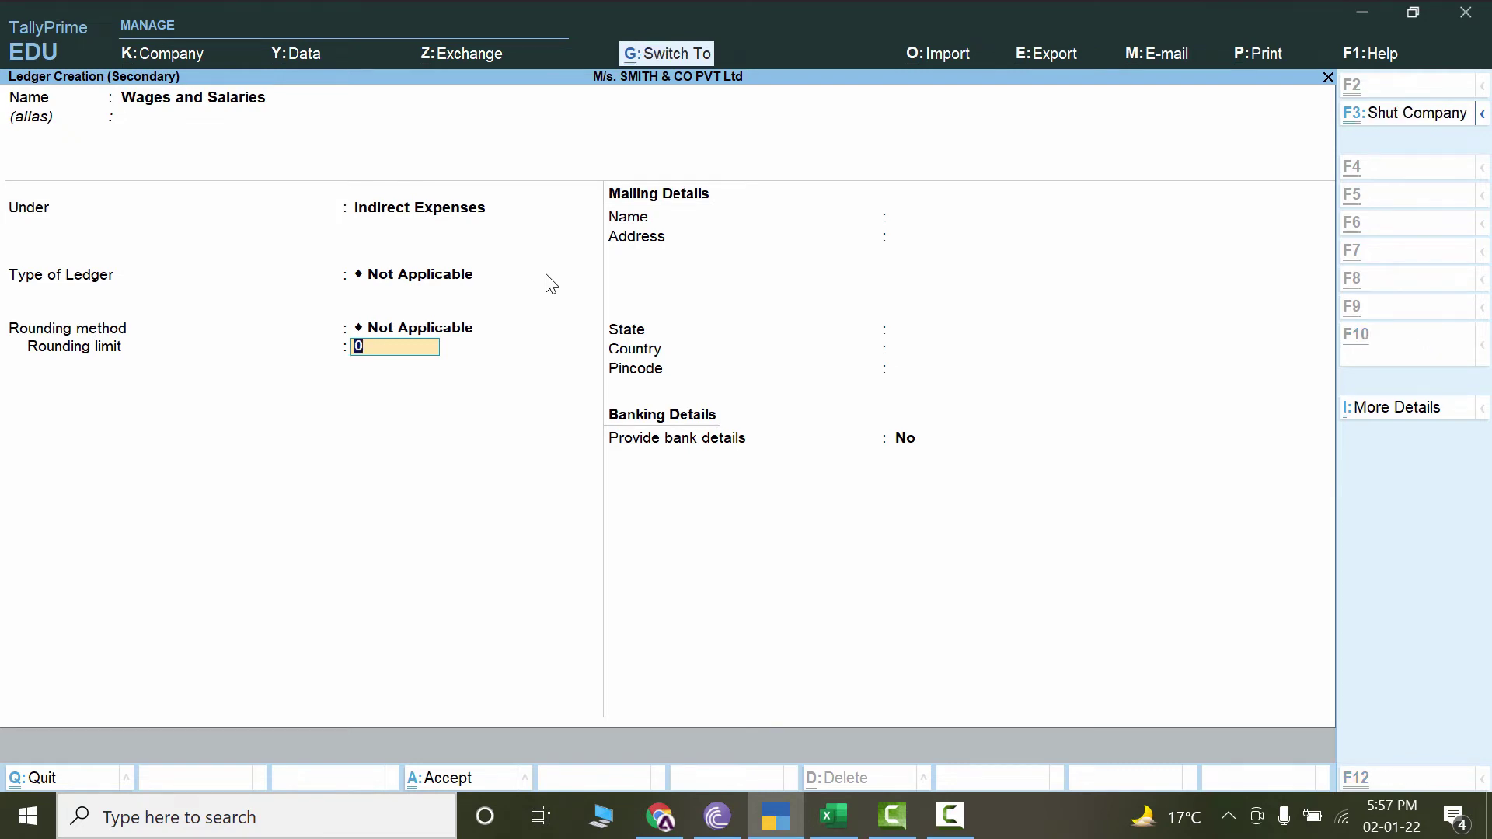
pyautogui.hotkey('ctrl', 'a')
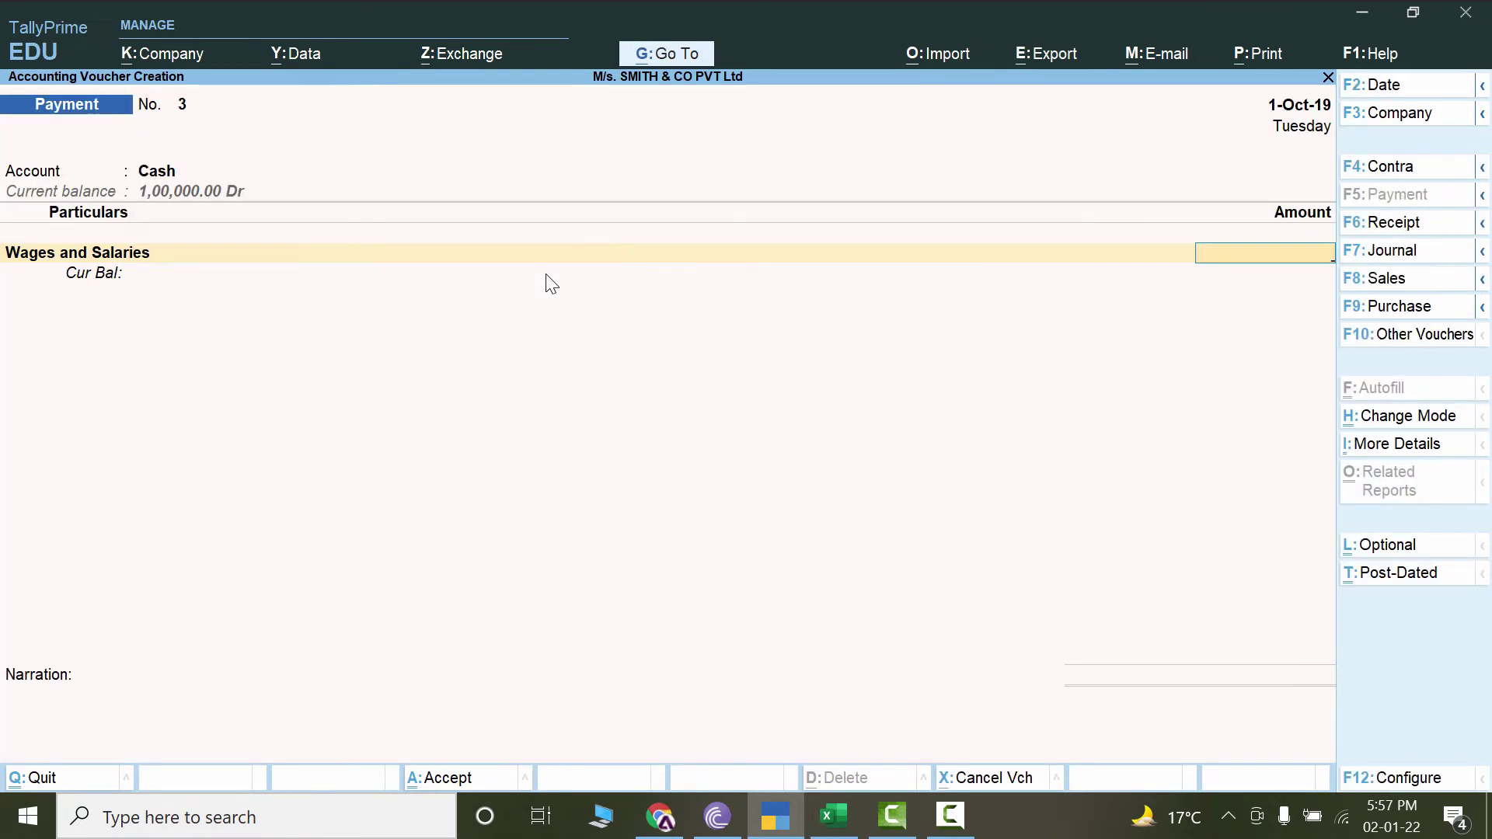
# Set the Wages and Salaries amount to 3,500 and finish the particulars of the payment voucher.
pyautogui.hotkey('alt', 'Tab')
pyautogui.hotkey('alt', 'Tab')
pyautogui.write('3,500')
pyautogui.press('Return')
pyautogui.press('Return')
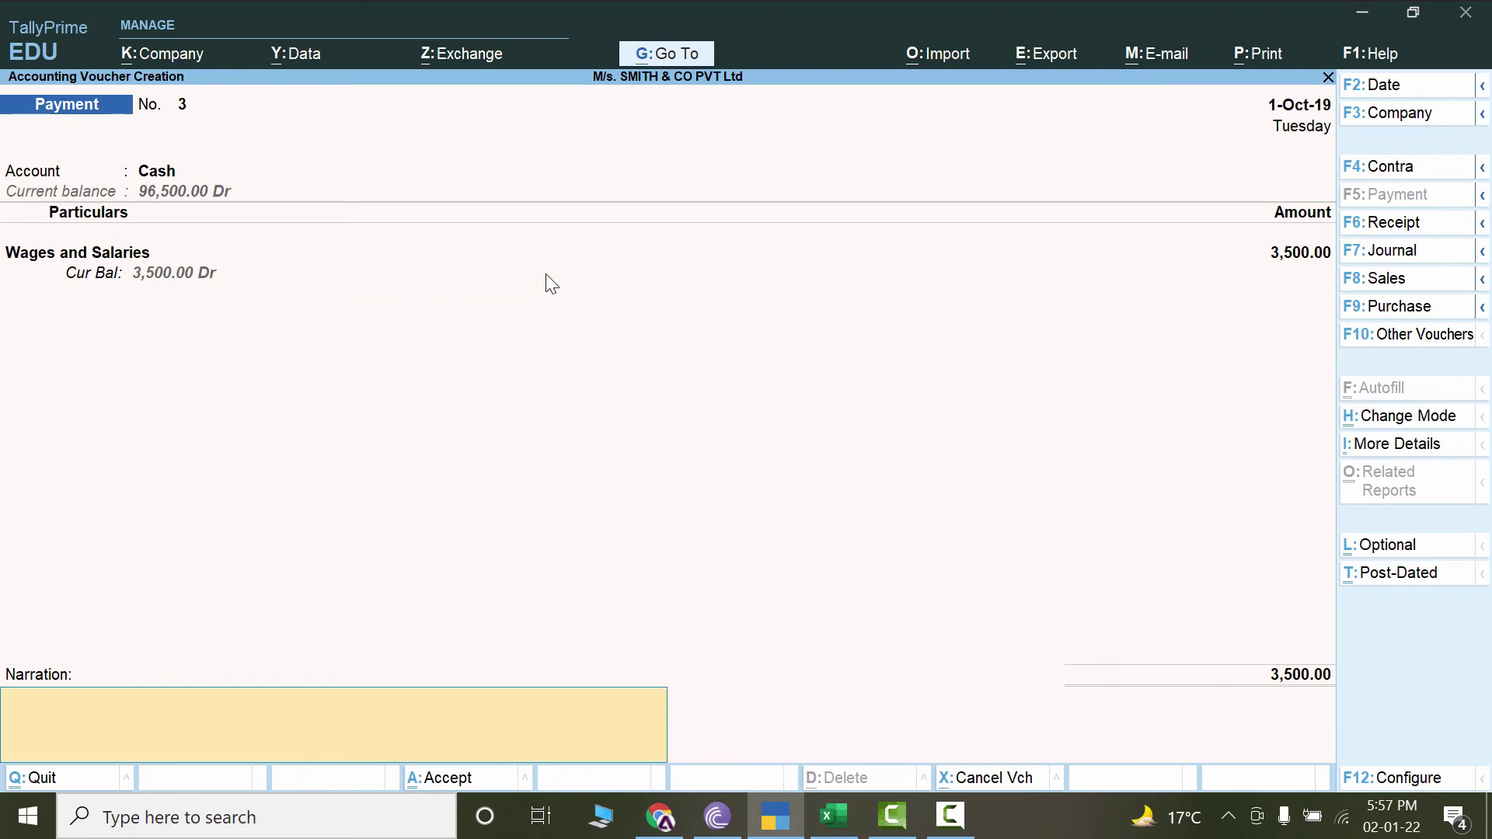
# Fill the payment's narration with "Oct 01 - salaries paid -3,500" from the Excel sheet and save the voucher, returning to the Gateway of Tally.
pyautogui.hotkey('alt', 'Tab')
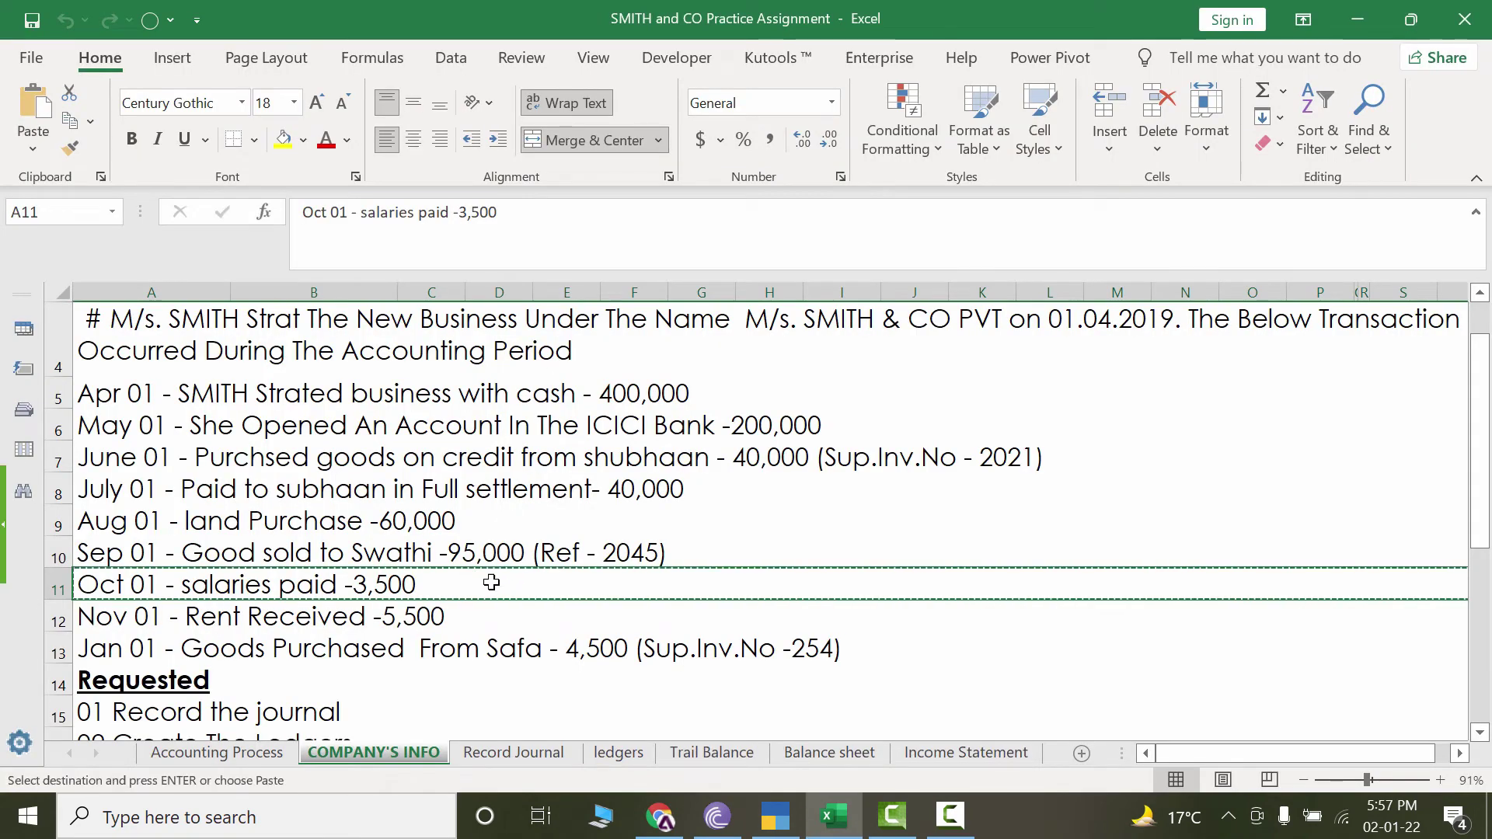
pyautogui.hotkey('alt', 'Tab')
pyautogui.press('ctrl')
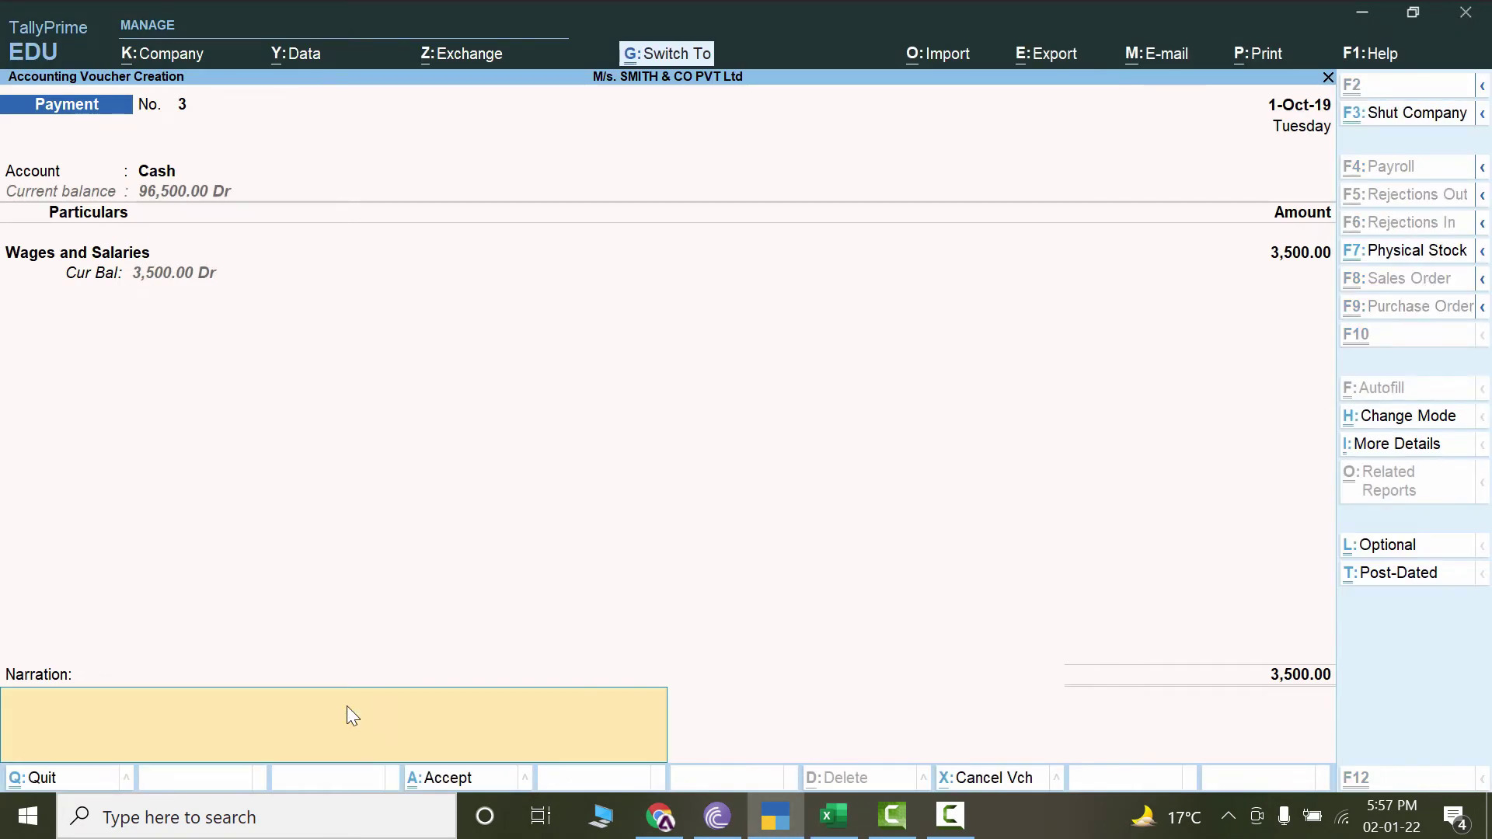
pyautogui.write('Oct 01 - salaries paid -3,500')
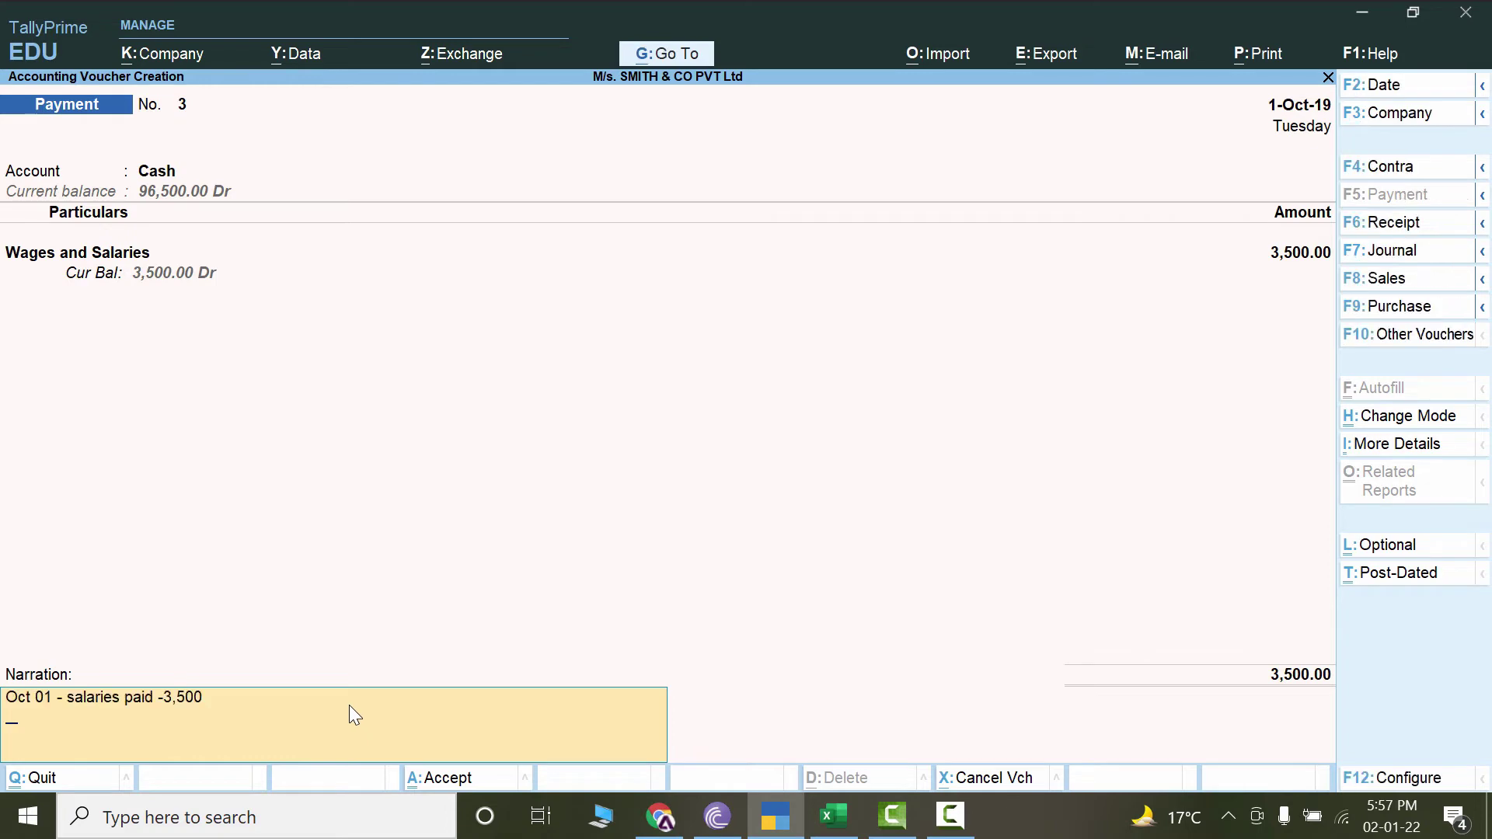
pyautogui.press('ctrl')
pyautogui.hotkey('ctrl', 'a')
pyautogui.press('Escape')
pyautogui.press('y')
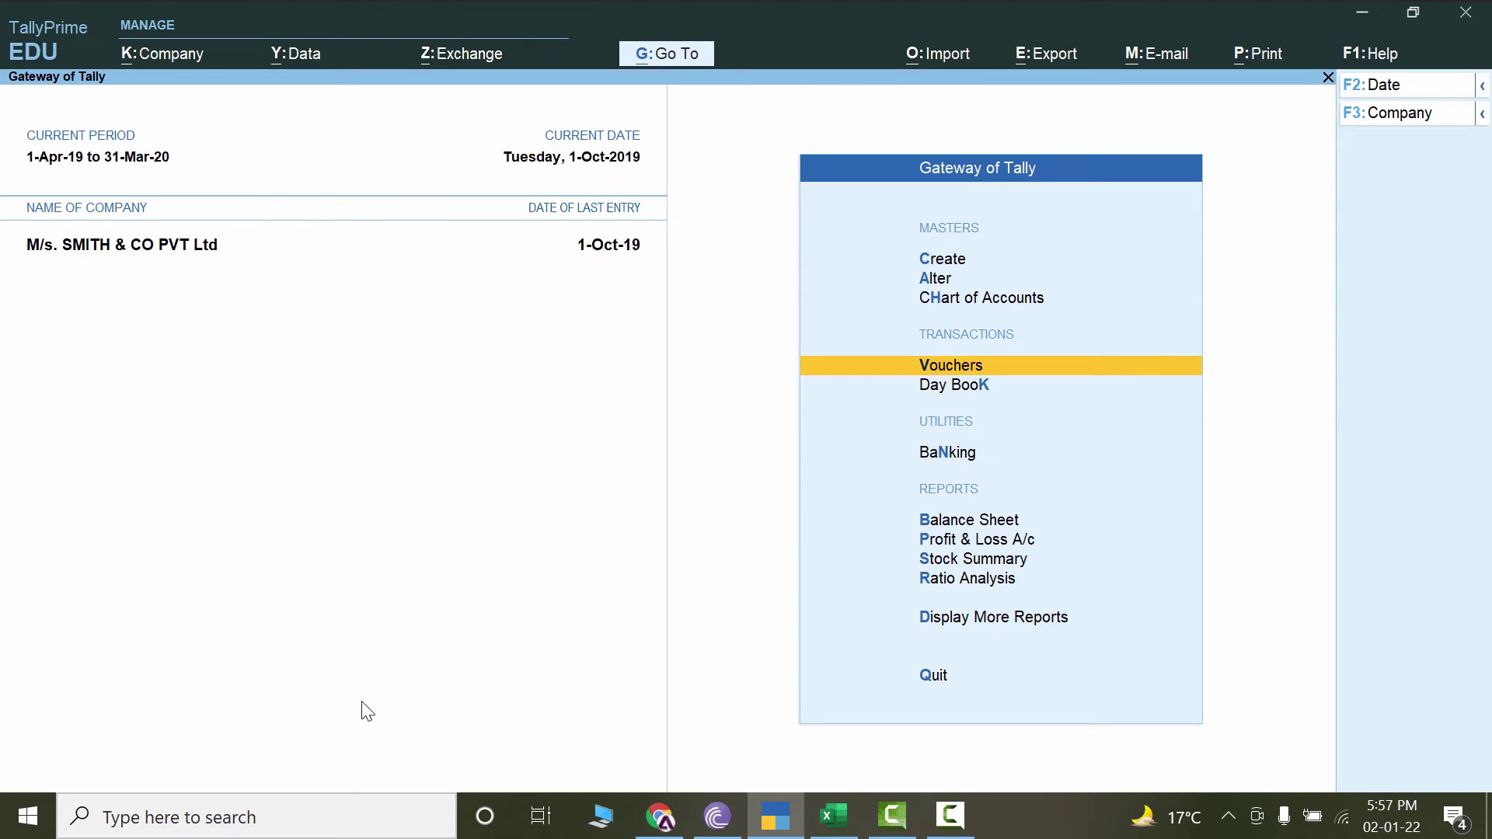
# Open the Day Book report and set its period from 1-Jan-2019 to 31-Dec-2019.
pyautogui.click(1012, 624)
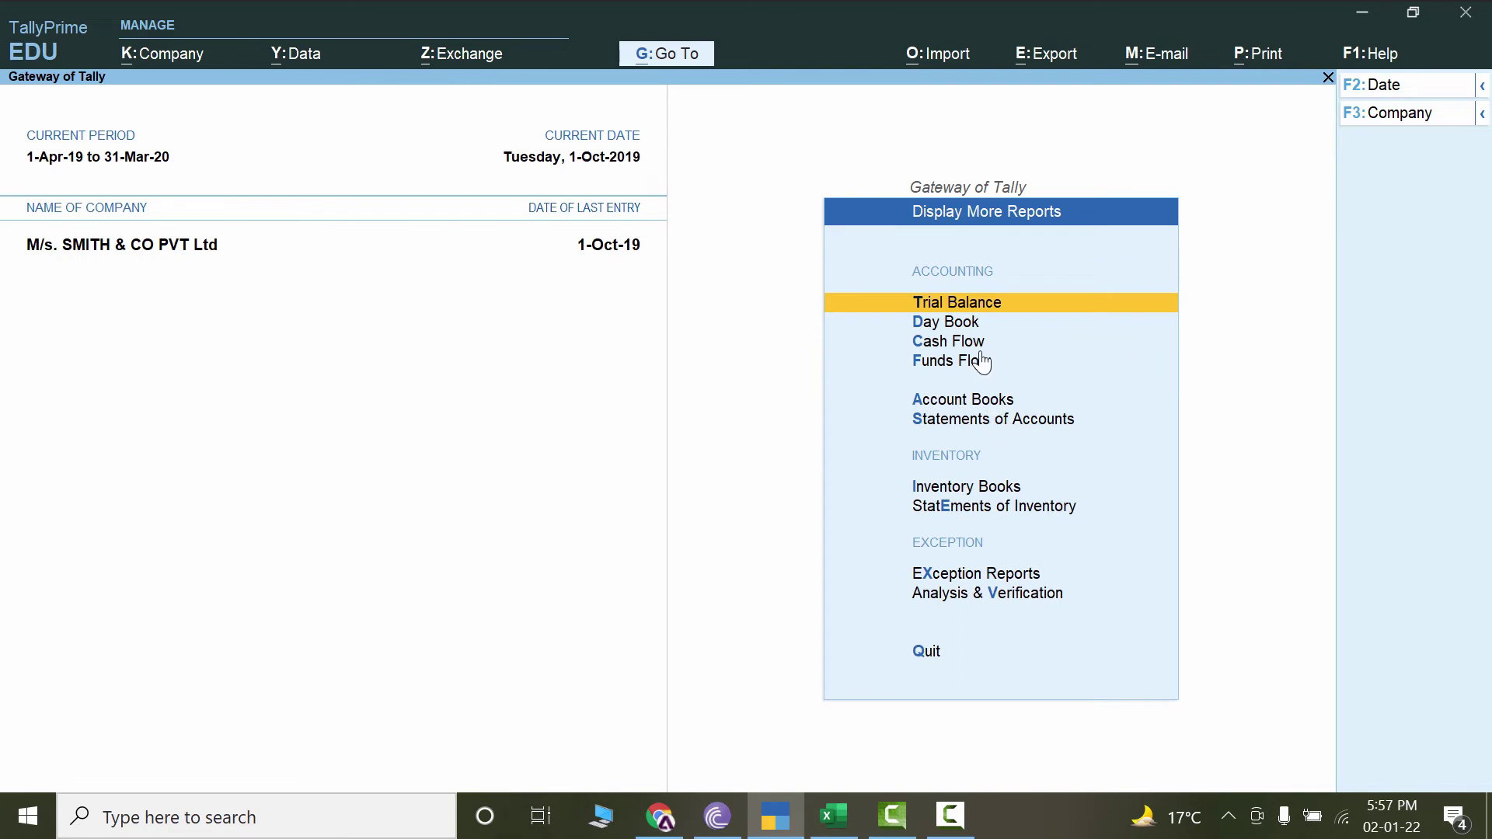
pyautogui.click(971, 328)
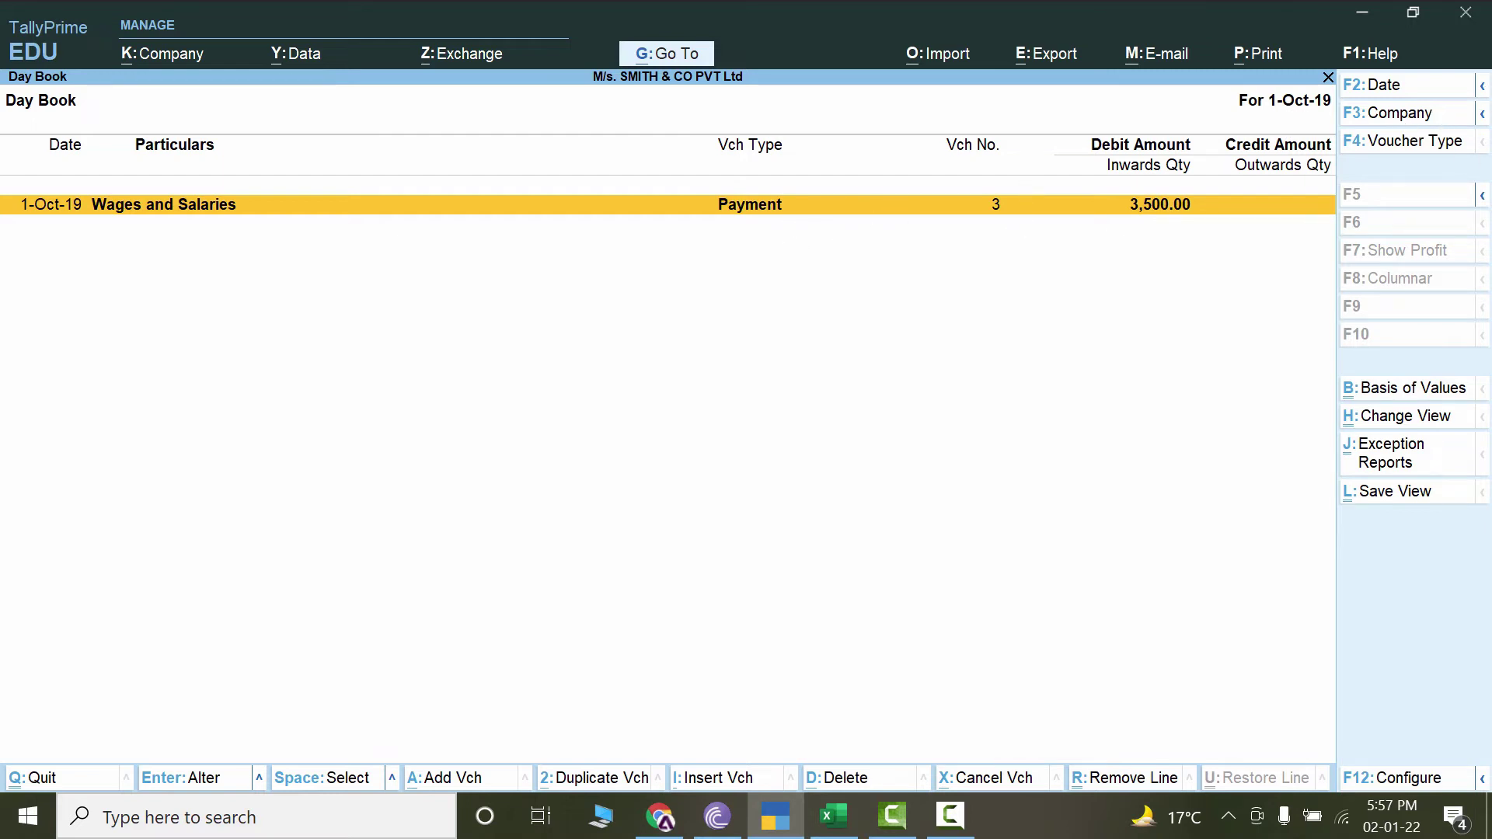
pyautogui.click(1483, 87)
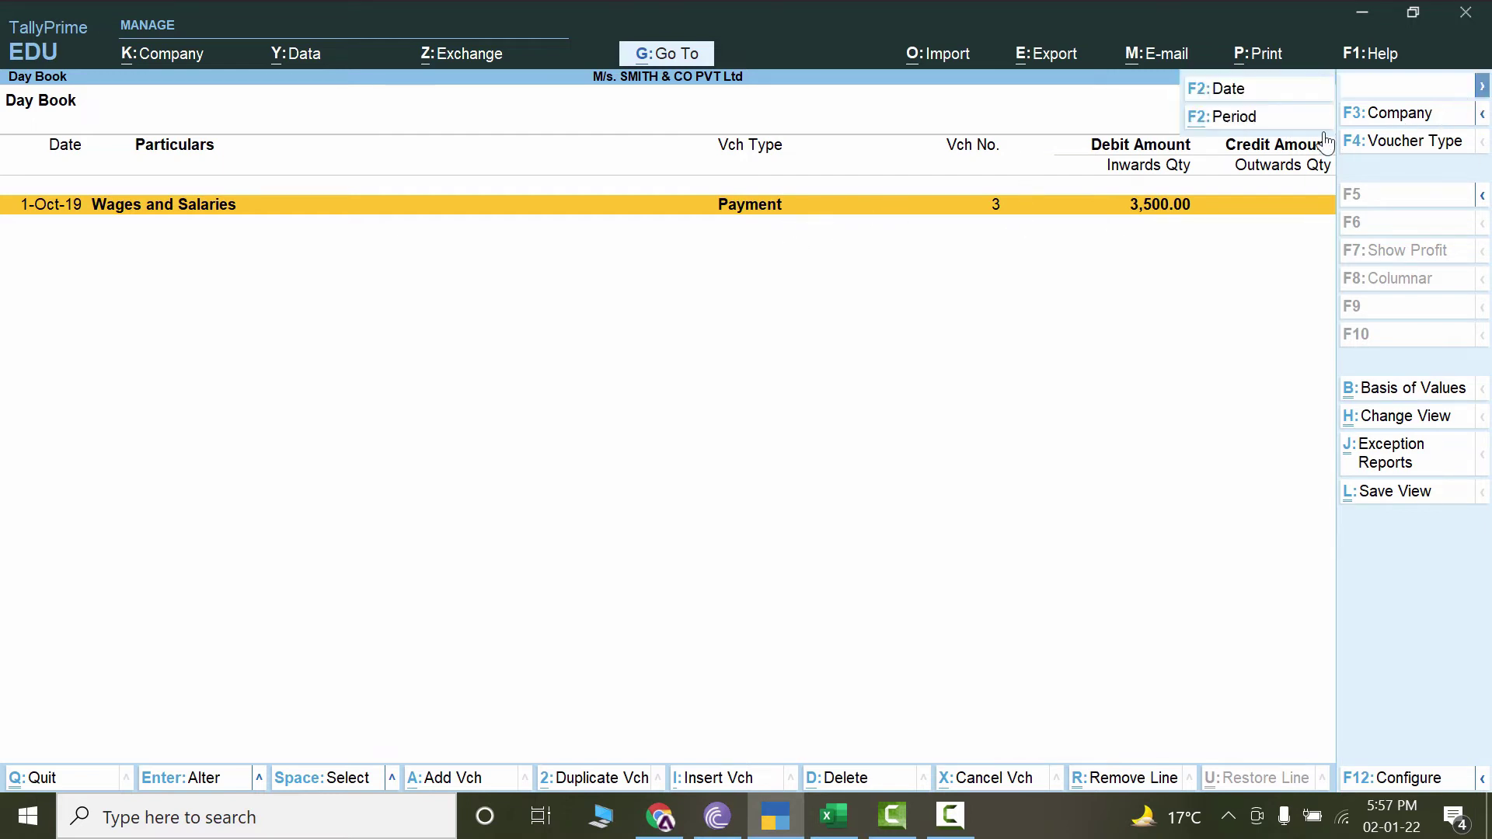
pyautogui.click(1253, 117)
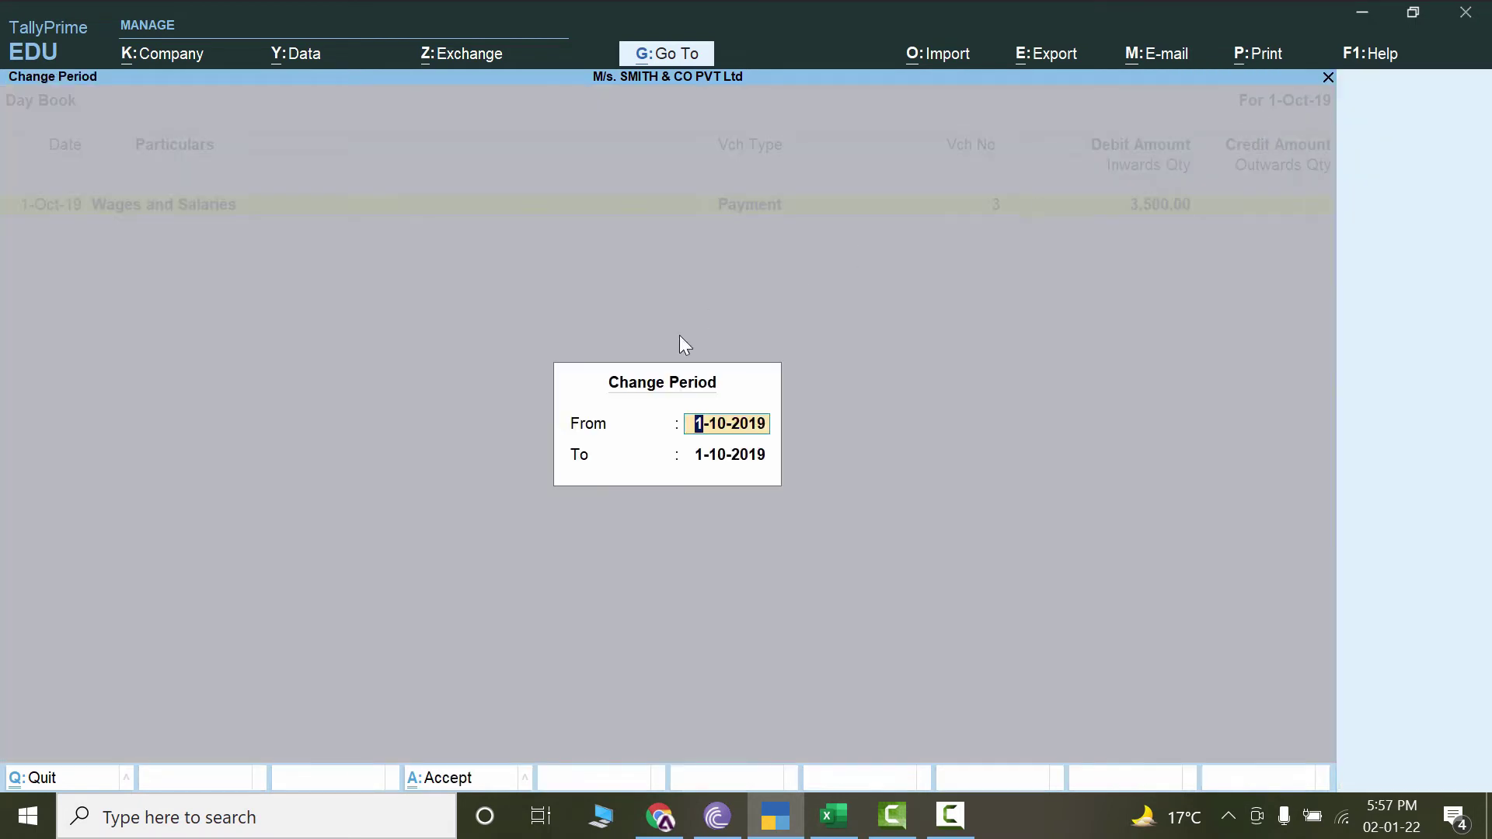
pyautogui.write('jan19')
pyautogui.press('Return')
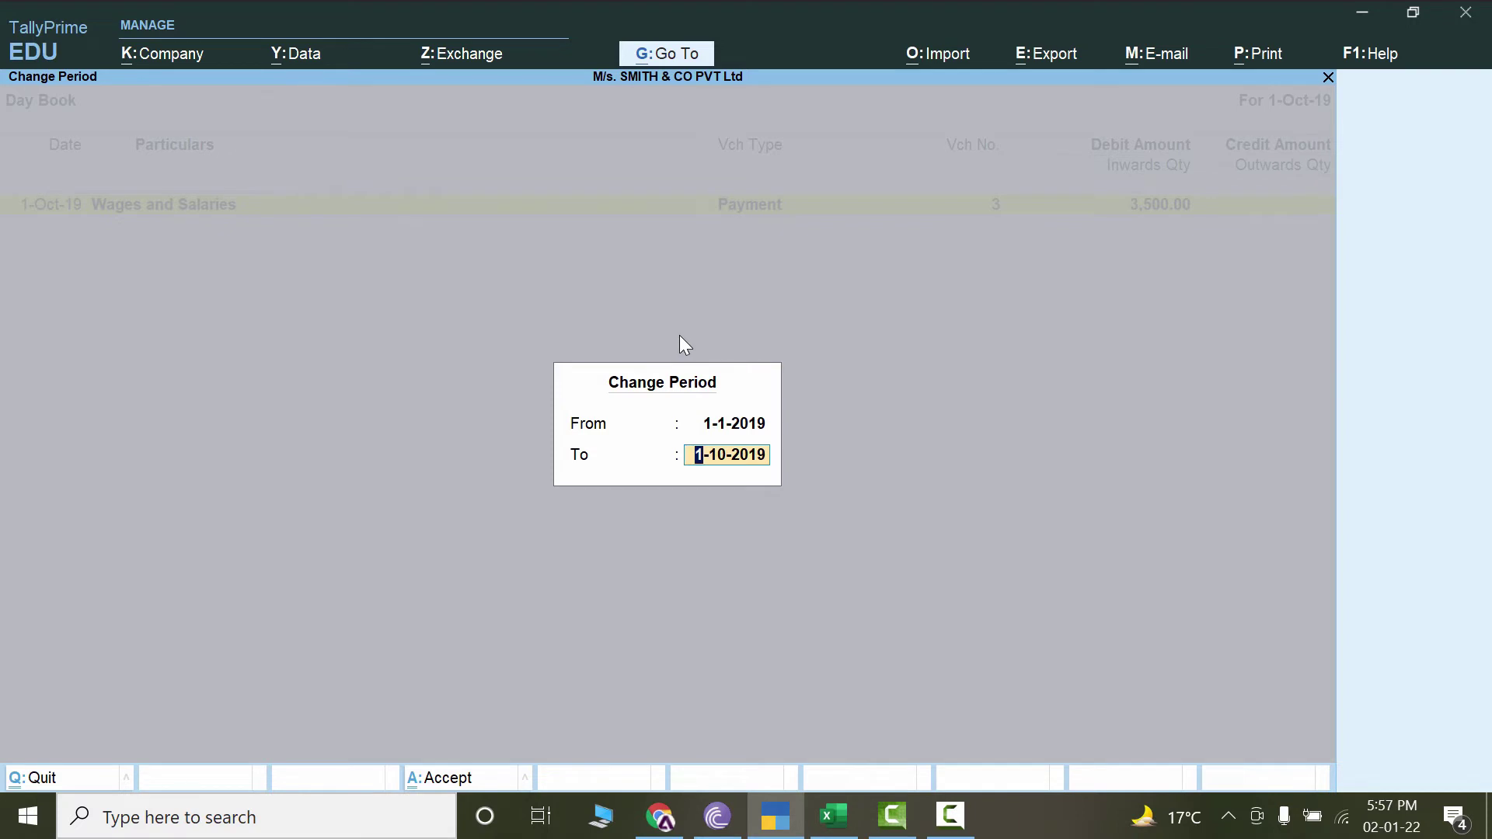
pyautogui.write('dec19')
pyautogui.press('Return')
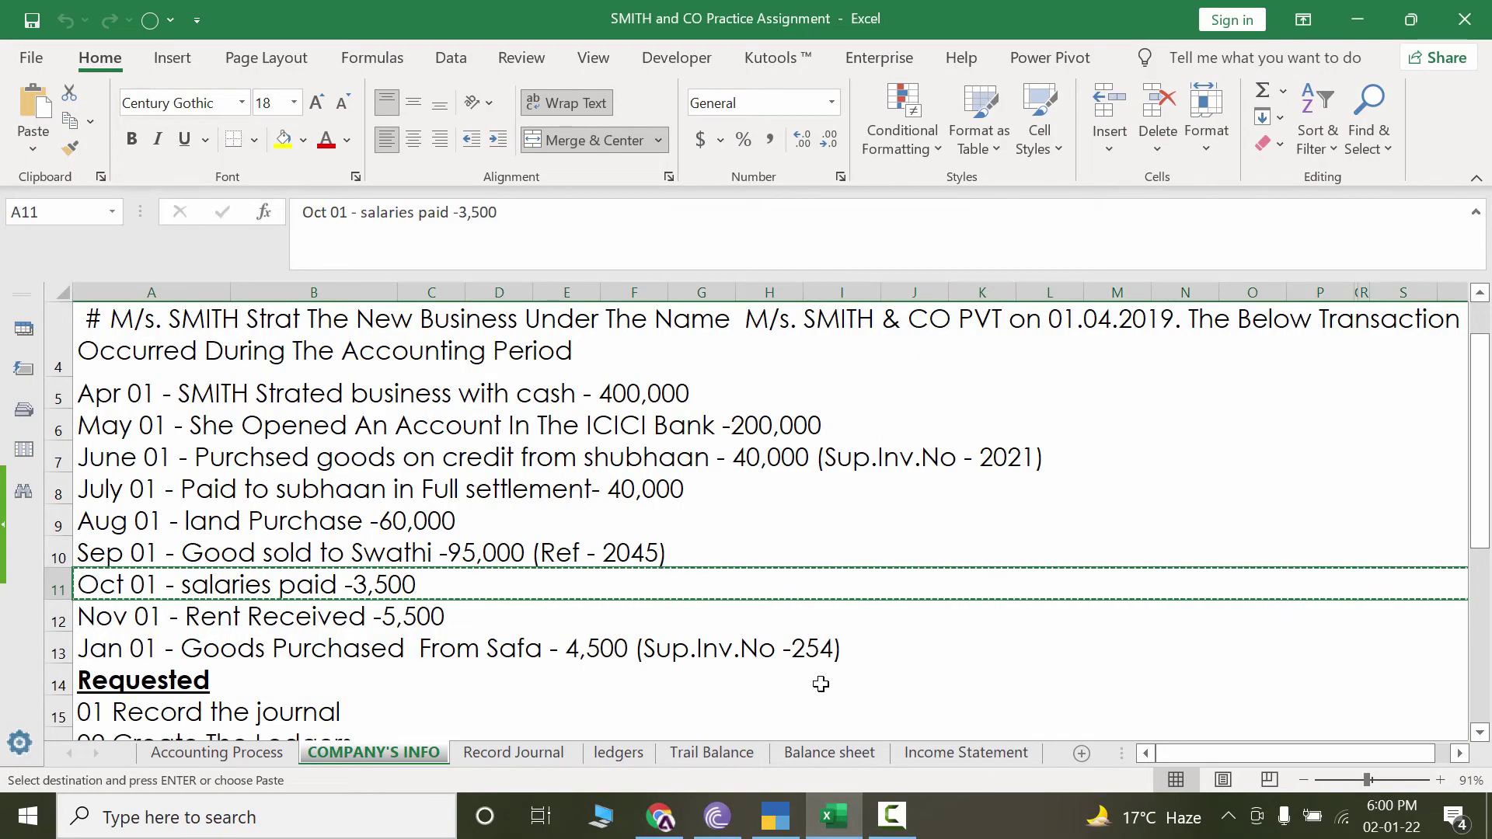
# Check the Nov 01 rent transaction in the Excel assignment sheet, clear the pending copy selection and return to TallyPrime.
pyautogui.click(163, 614)
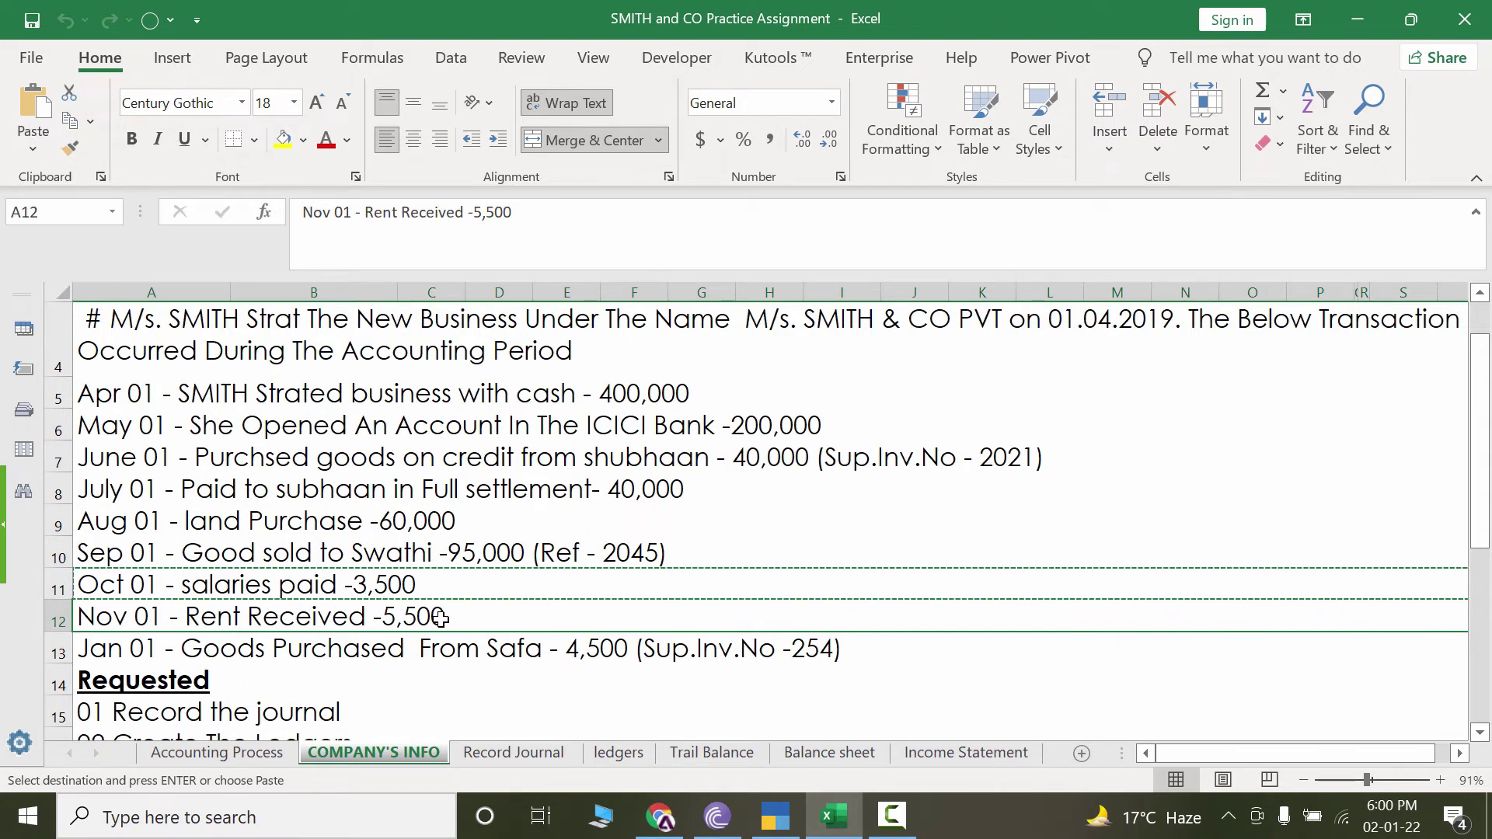
pyautogui.press('Escape')
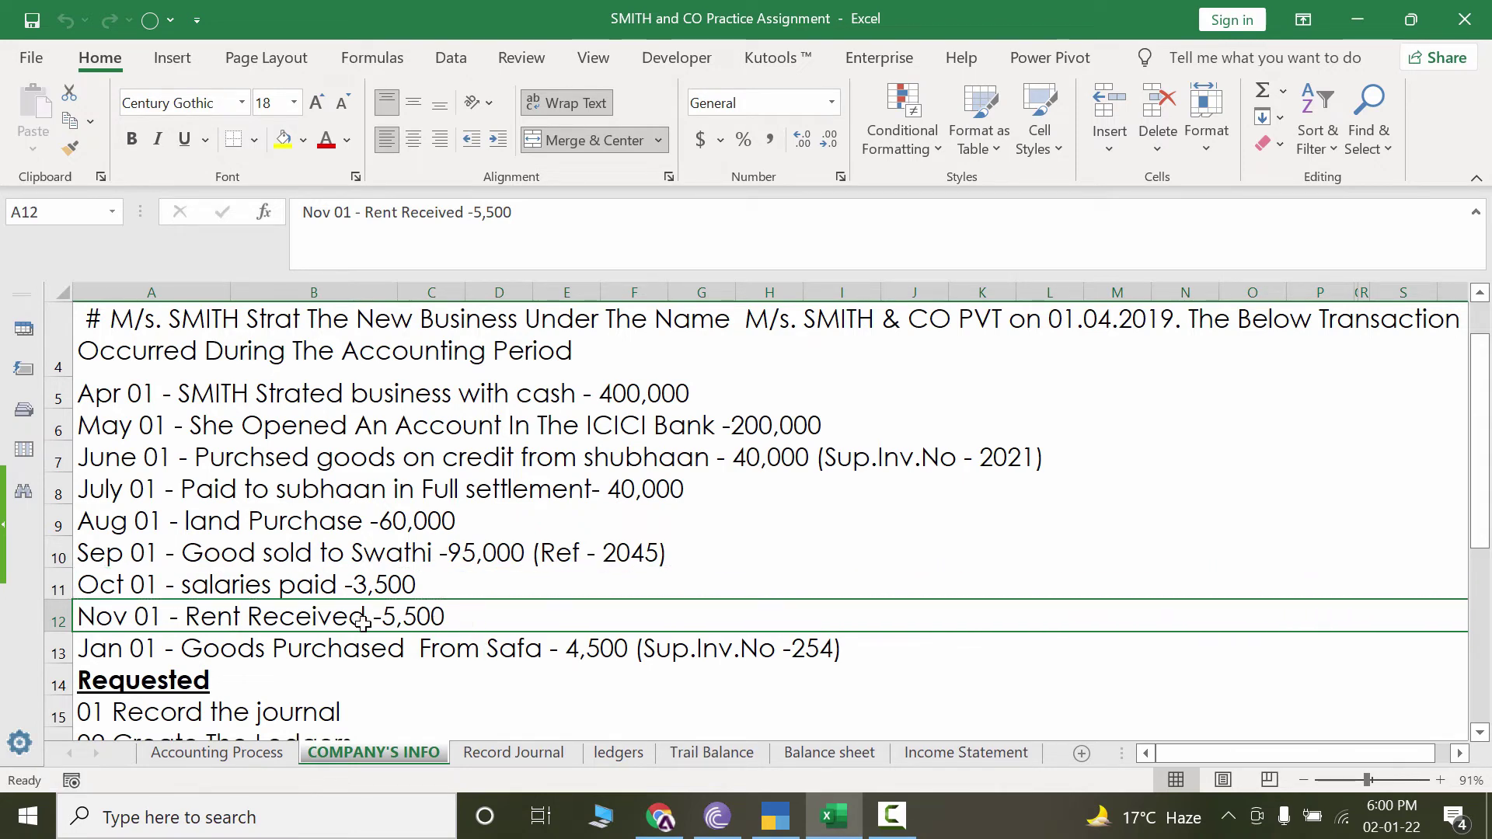
pyautogui.click(289, 588)
pyautogui.click(291, 619)
pyautogui.click(776, 816)
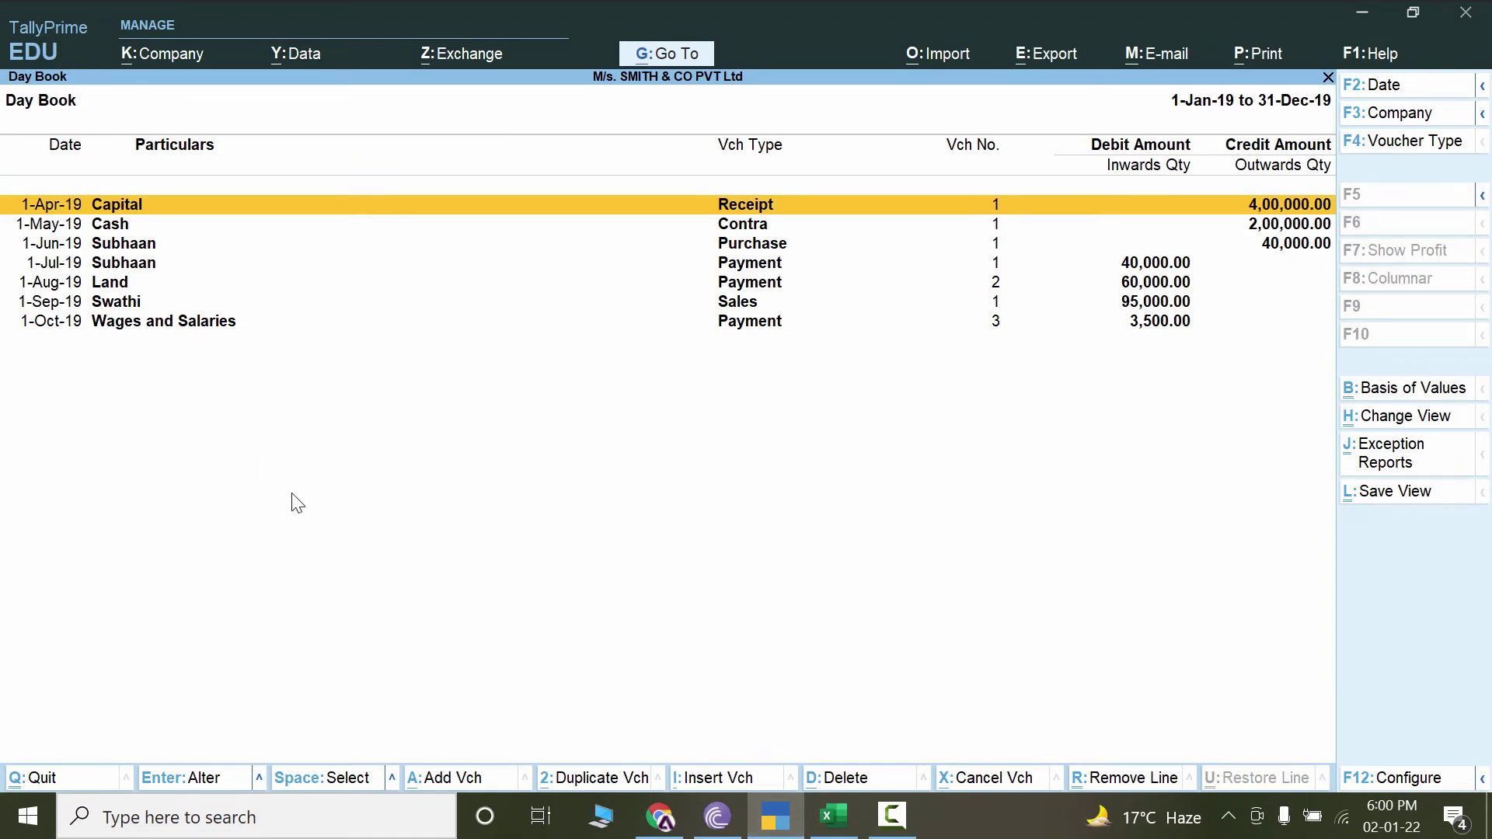
# Add a receipt voucher from the Day Book with Cash as its account.
pyautogui.click(470, 777)
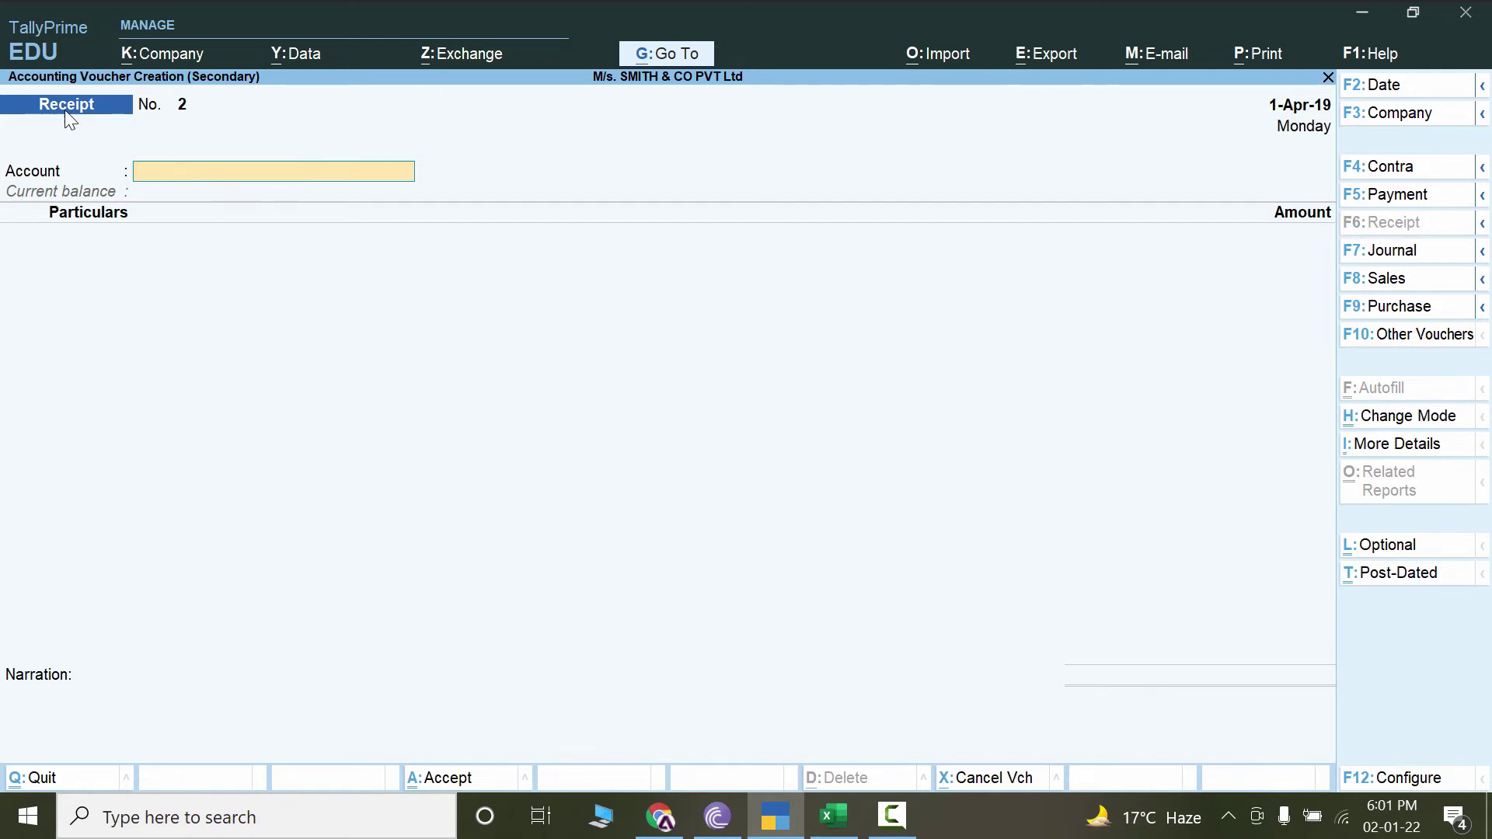
pyautogui.hotkey('alt', 'Tab')
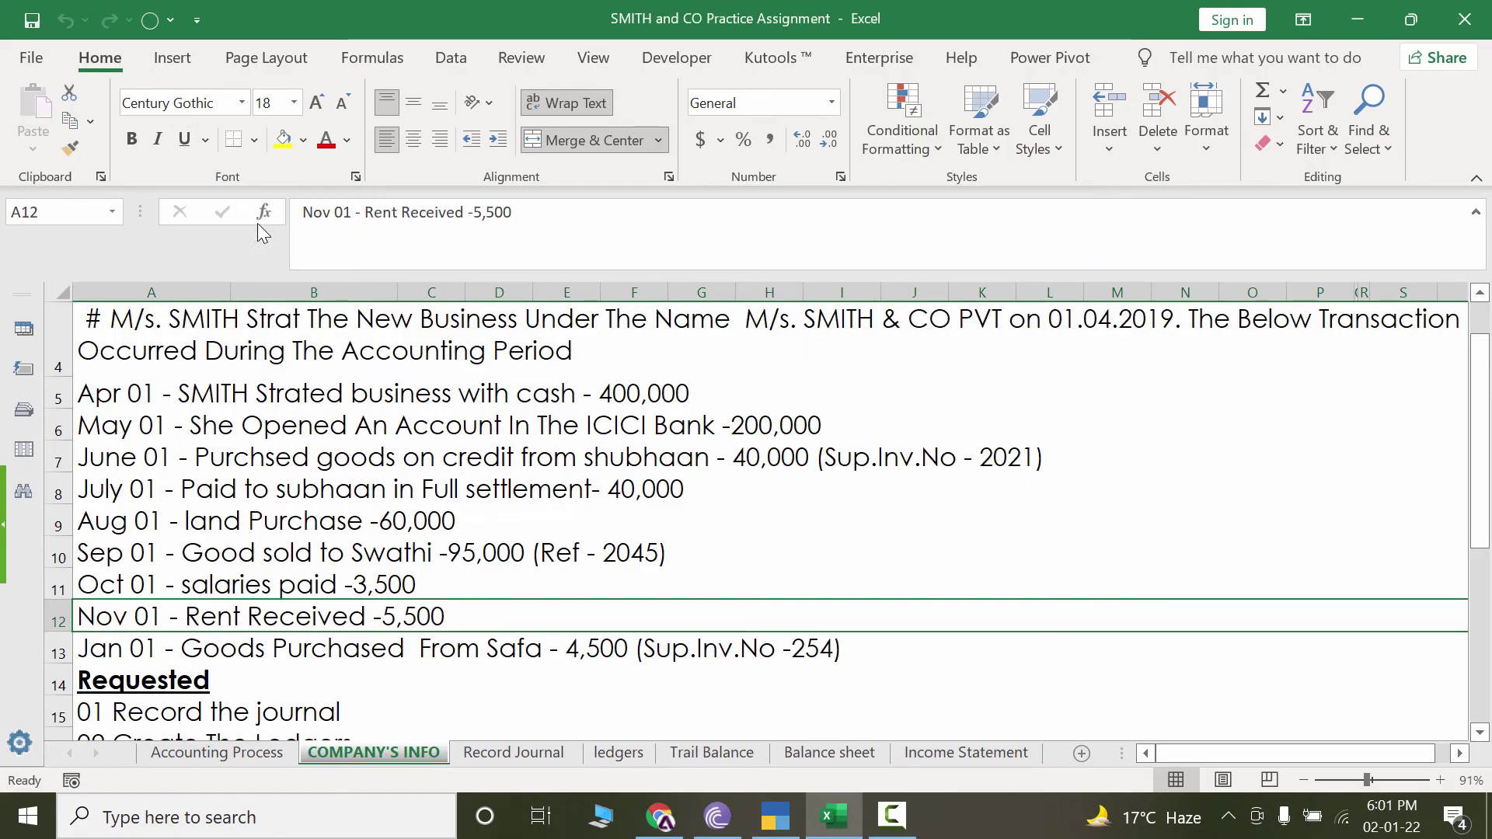
pyautogui.hotkey('alt', 'Tab')
pyautogui.write('Ca')
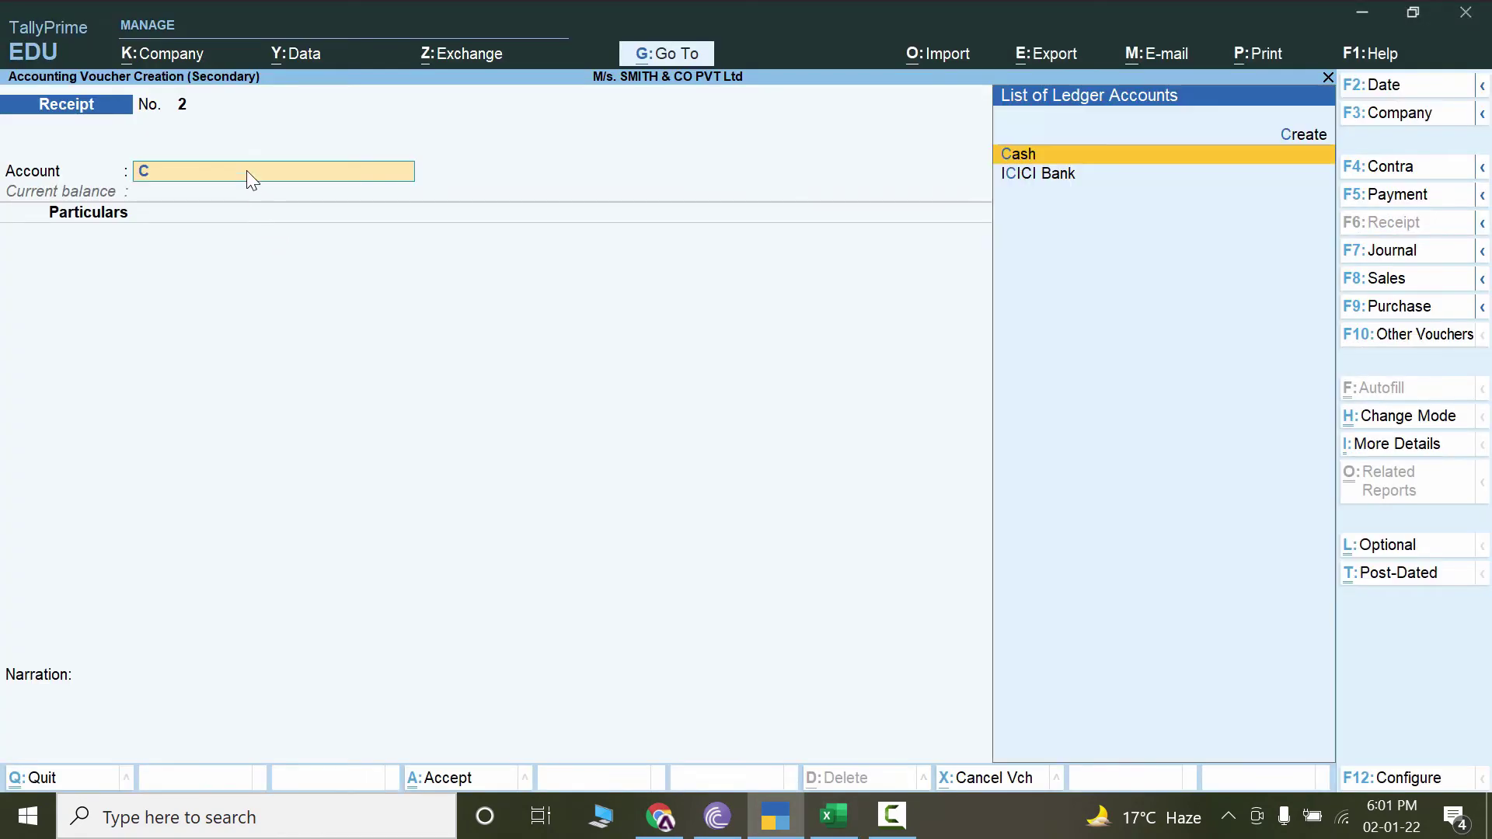
pyautogui.press('Return')
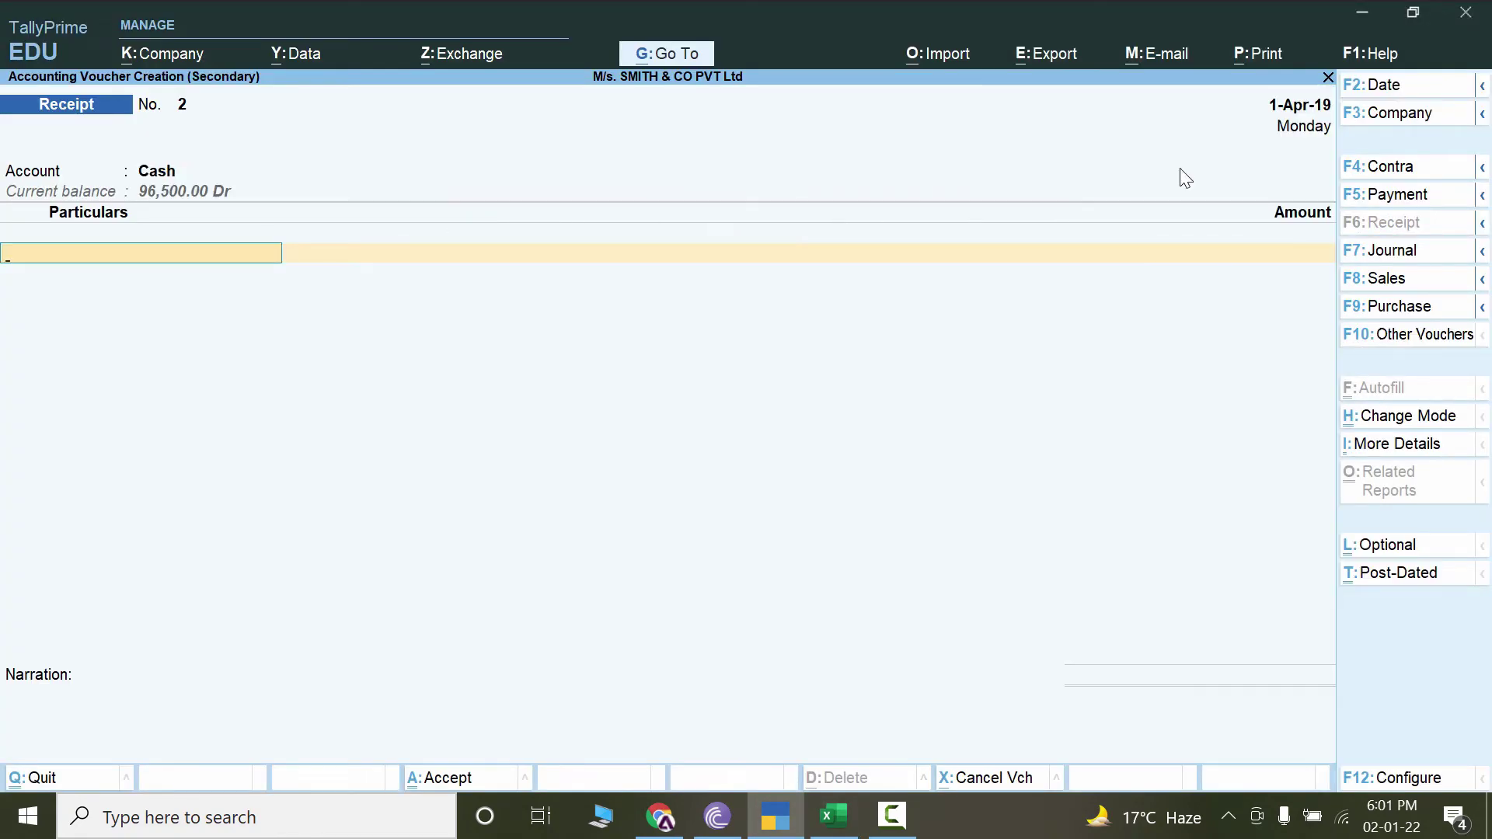
# Set the receipt voucher's date to 1-Nov-19, matching the transaction in the Excel sheet.
pyautogui.hotkey('alt', 'Tab')
pyautogui.hotkey('alt', 'Tab')
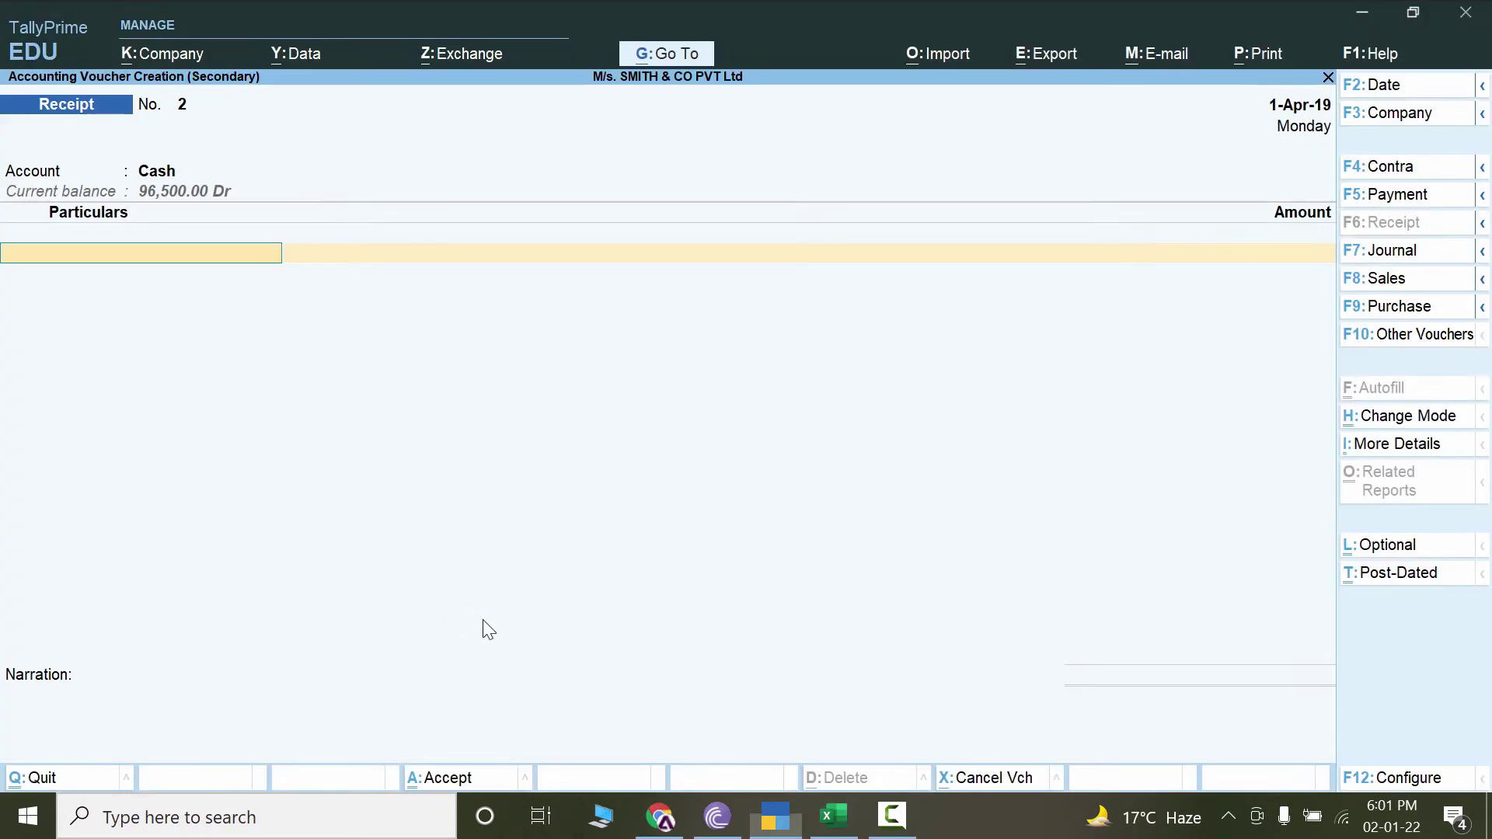
pyautogui.press('F2')
pyautogui.write('nov')
pyautogui.press('Return')
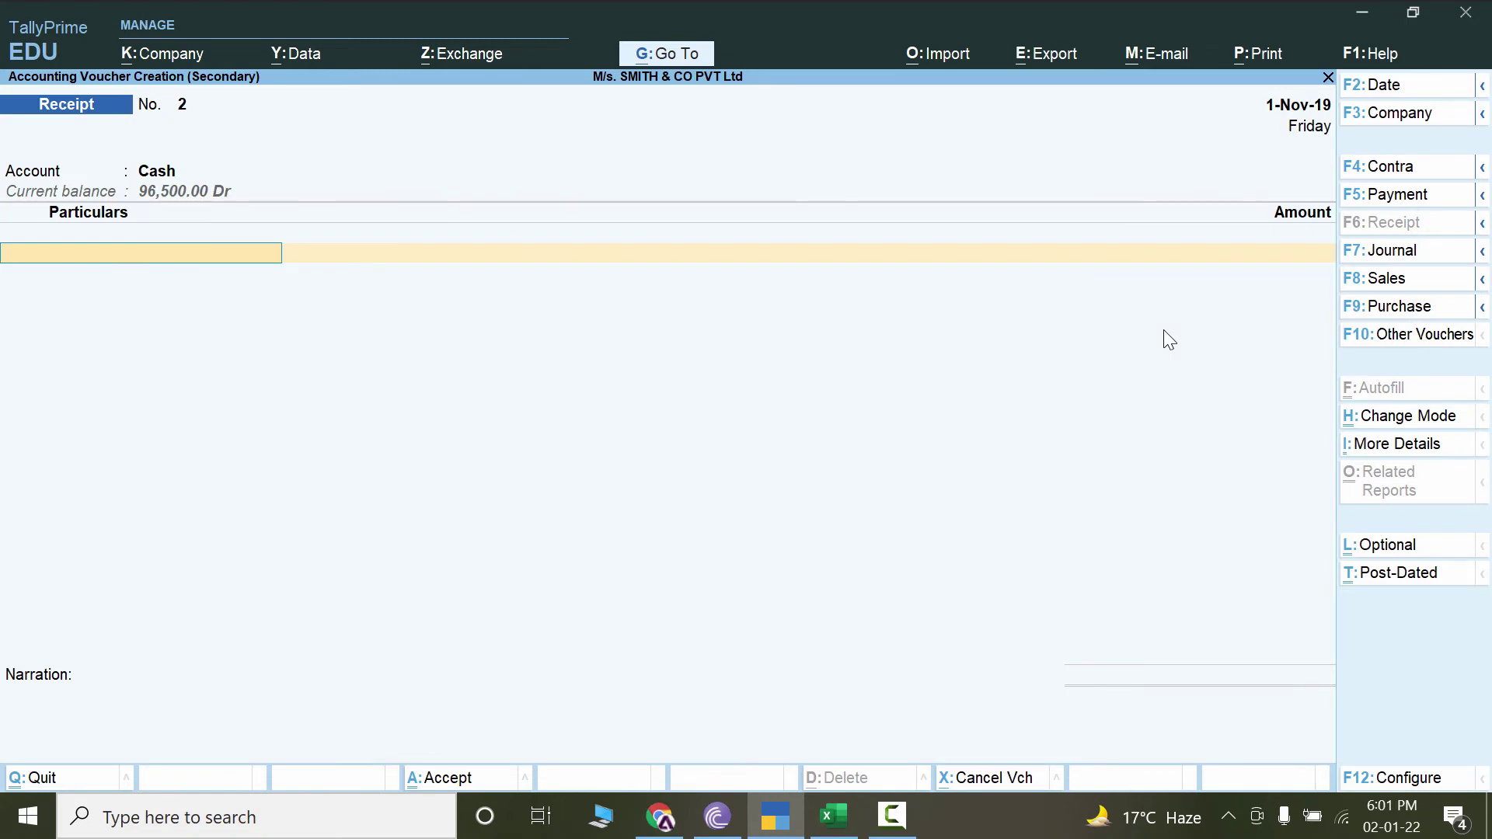
# Start creating a new ledger named "Rent Received" from the receipt voucher's first particulars line.
pyautogui.hotkey('alt', 'Tab')
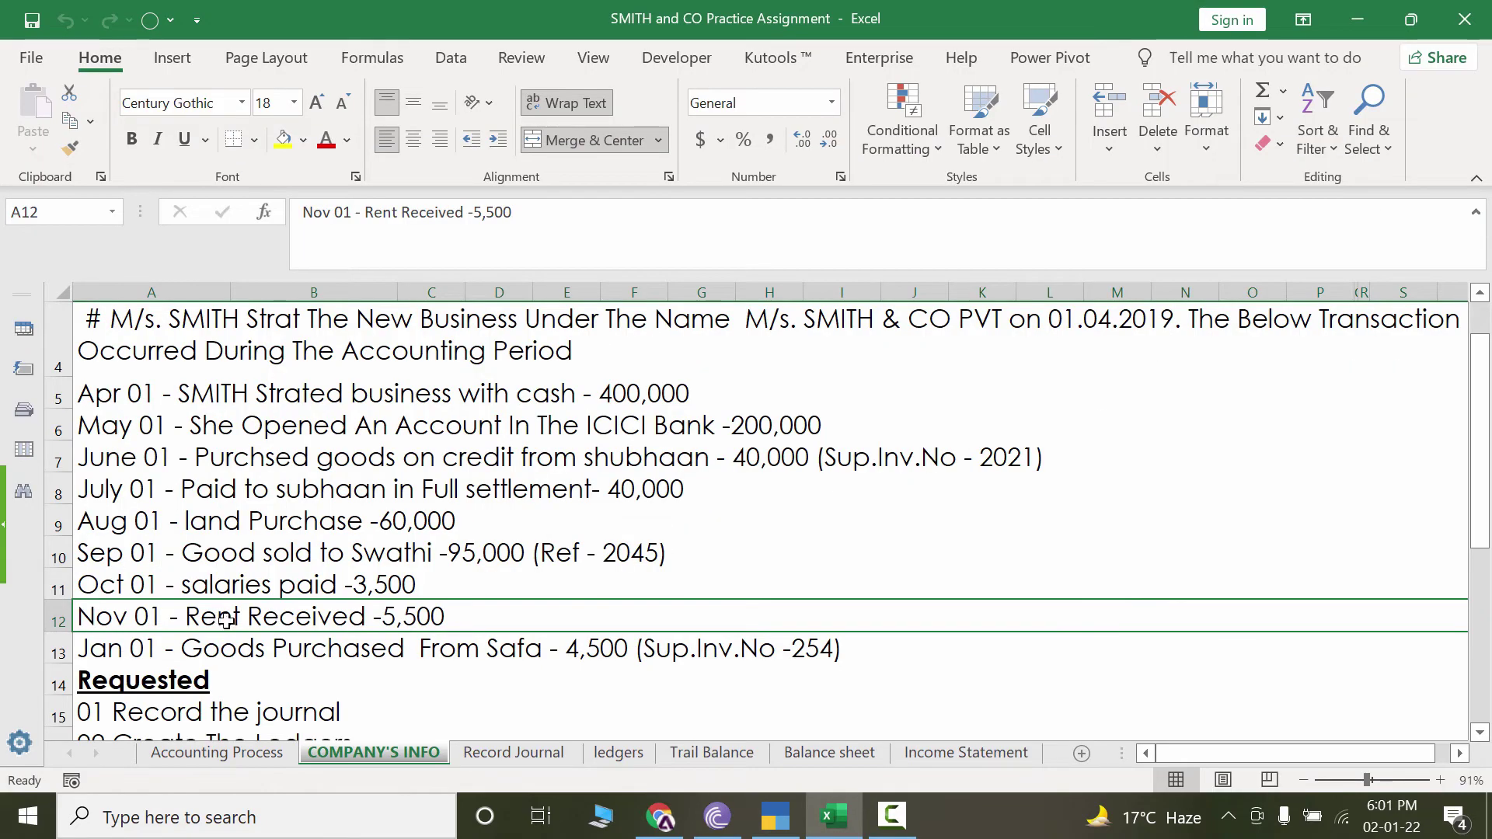
pyautogui.hotkey('alt', 'Tab')
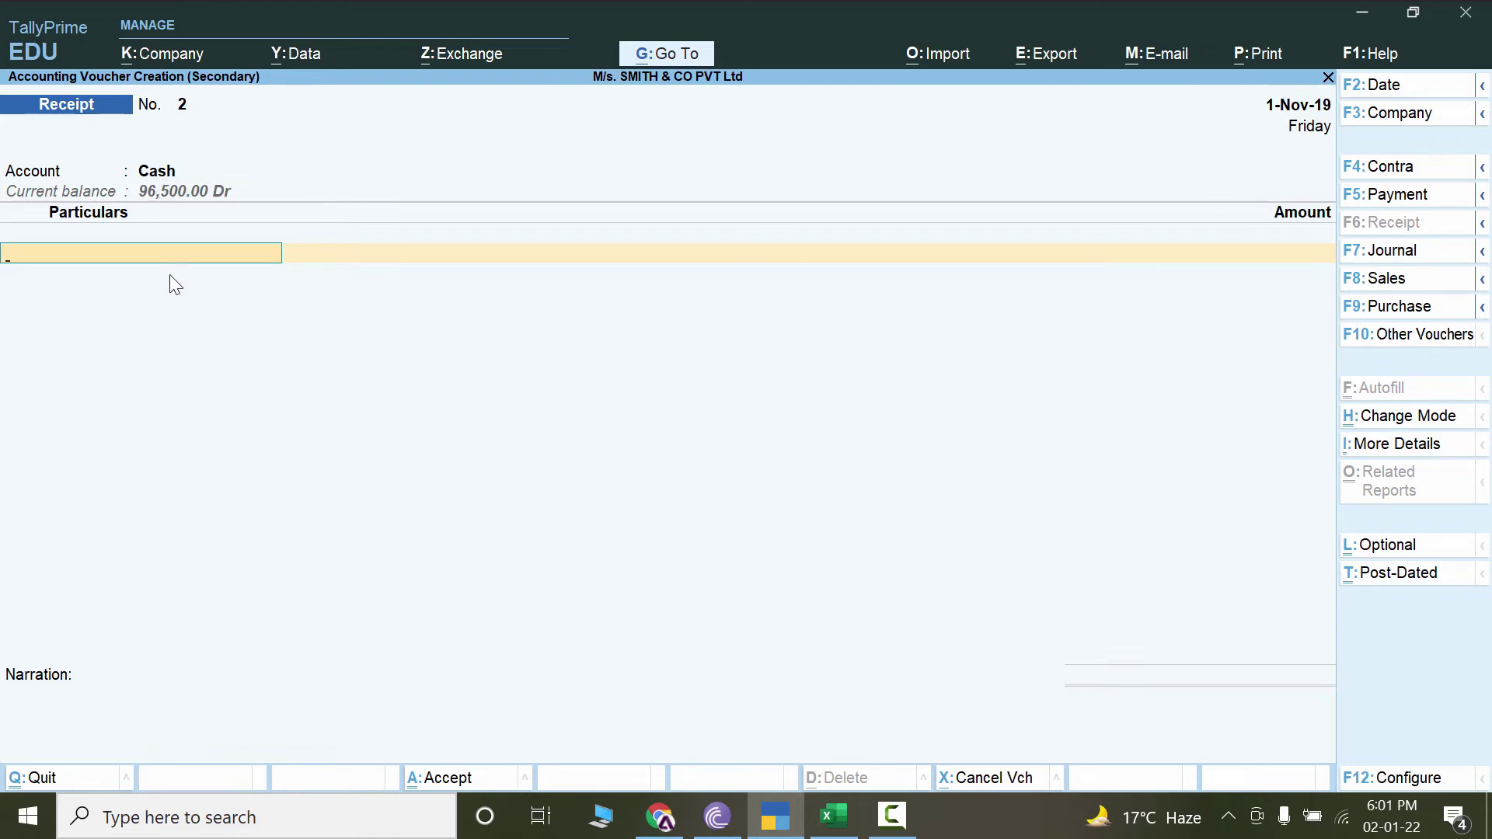
pyautogui.hotkey('alt', 'c')
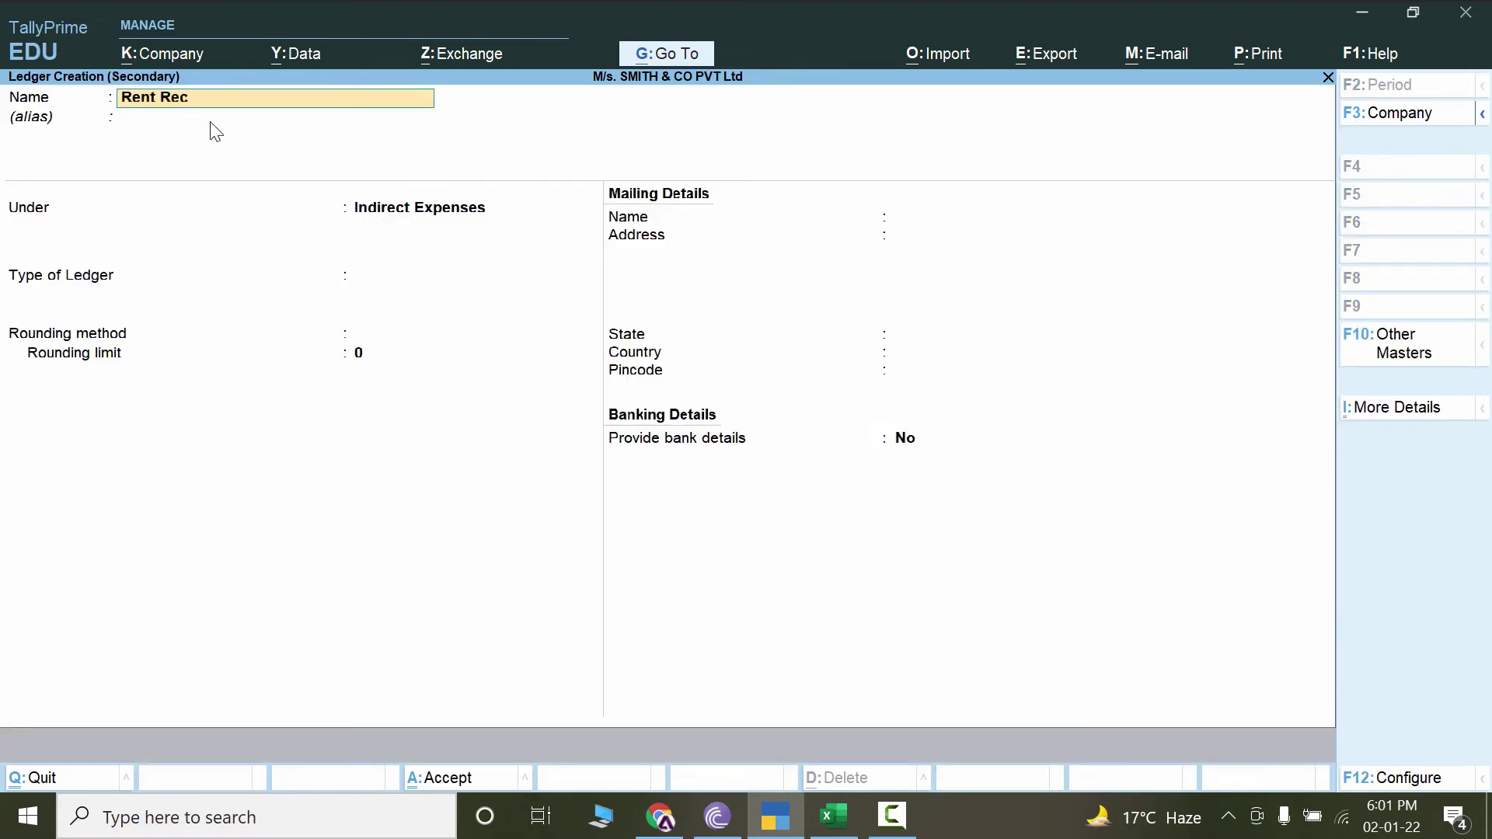
pyautogui.write('Rent Reci')
pyautogui.press('BackSpace')
pyautogui.write('eived')
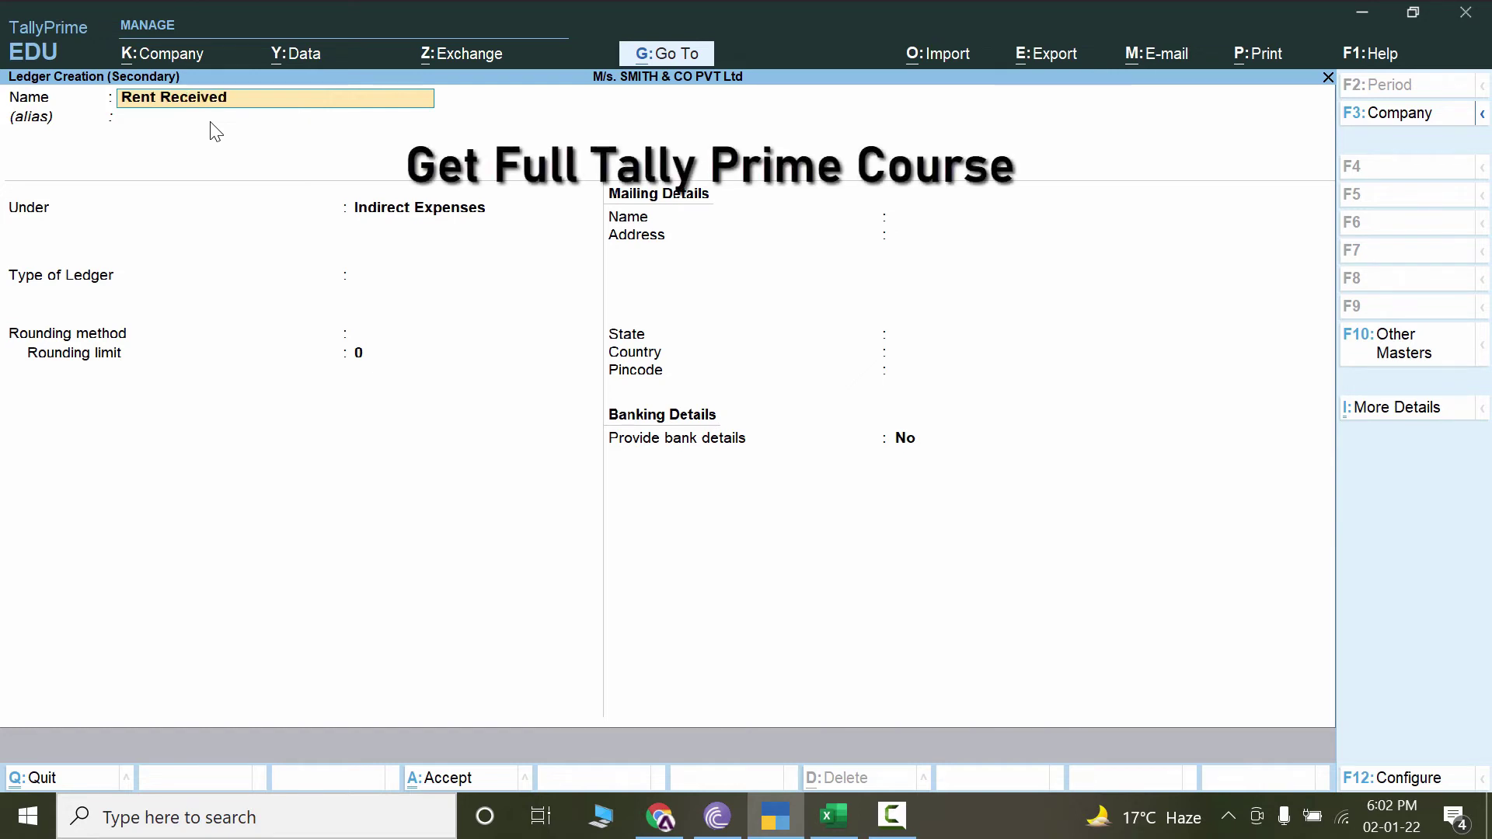
pyautogui.press('Return')
pyautogui.press('Return')
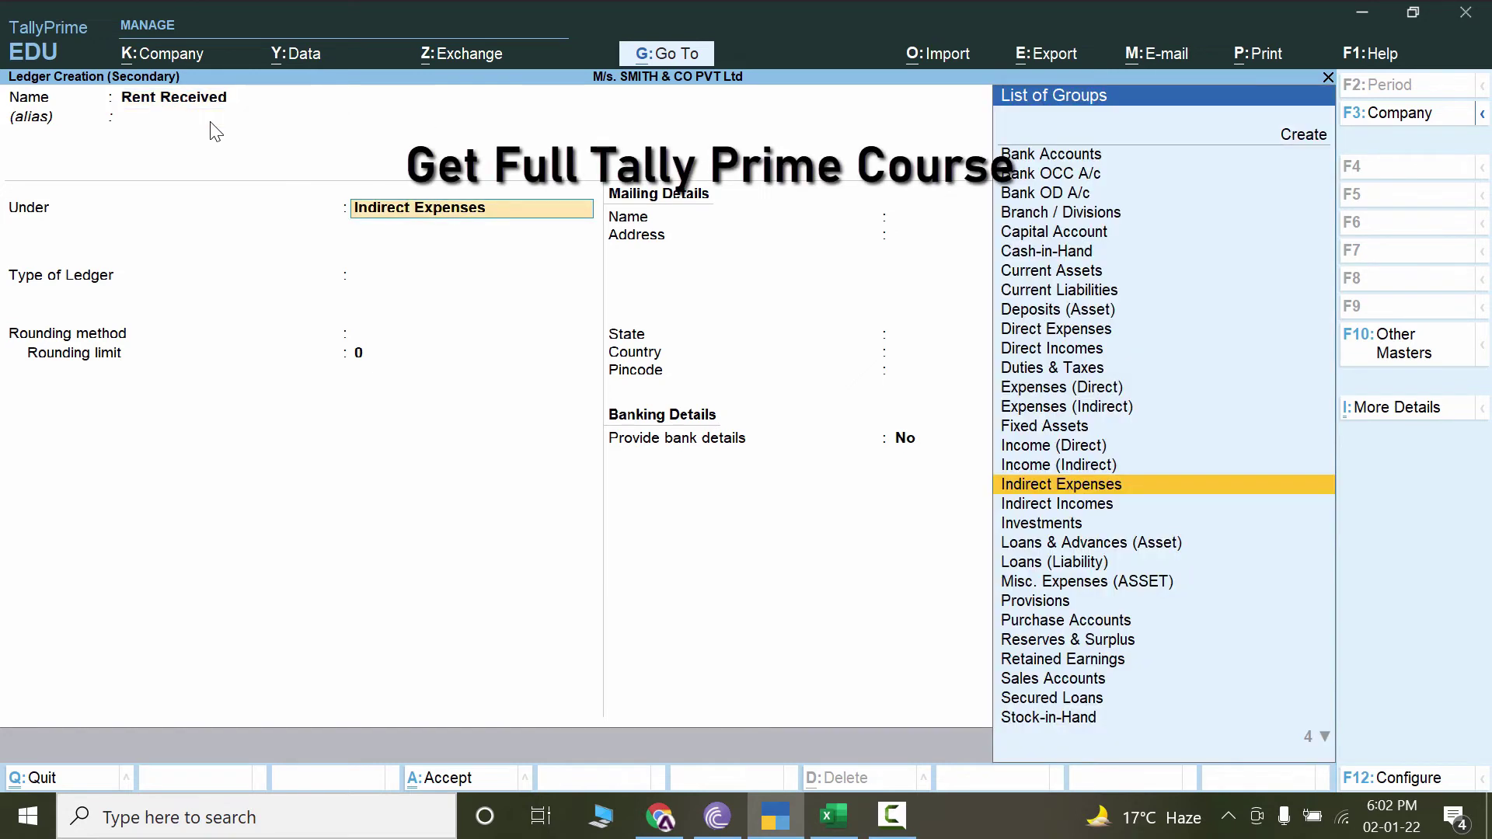
# Place the ledger under Indirect Incomes, set ledger type and rounding method to Not Applicable, and save it.
pyautogui.write('in')
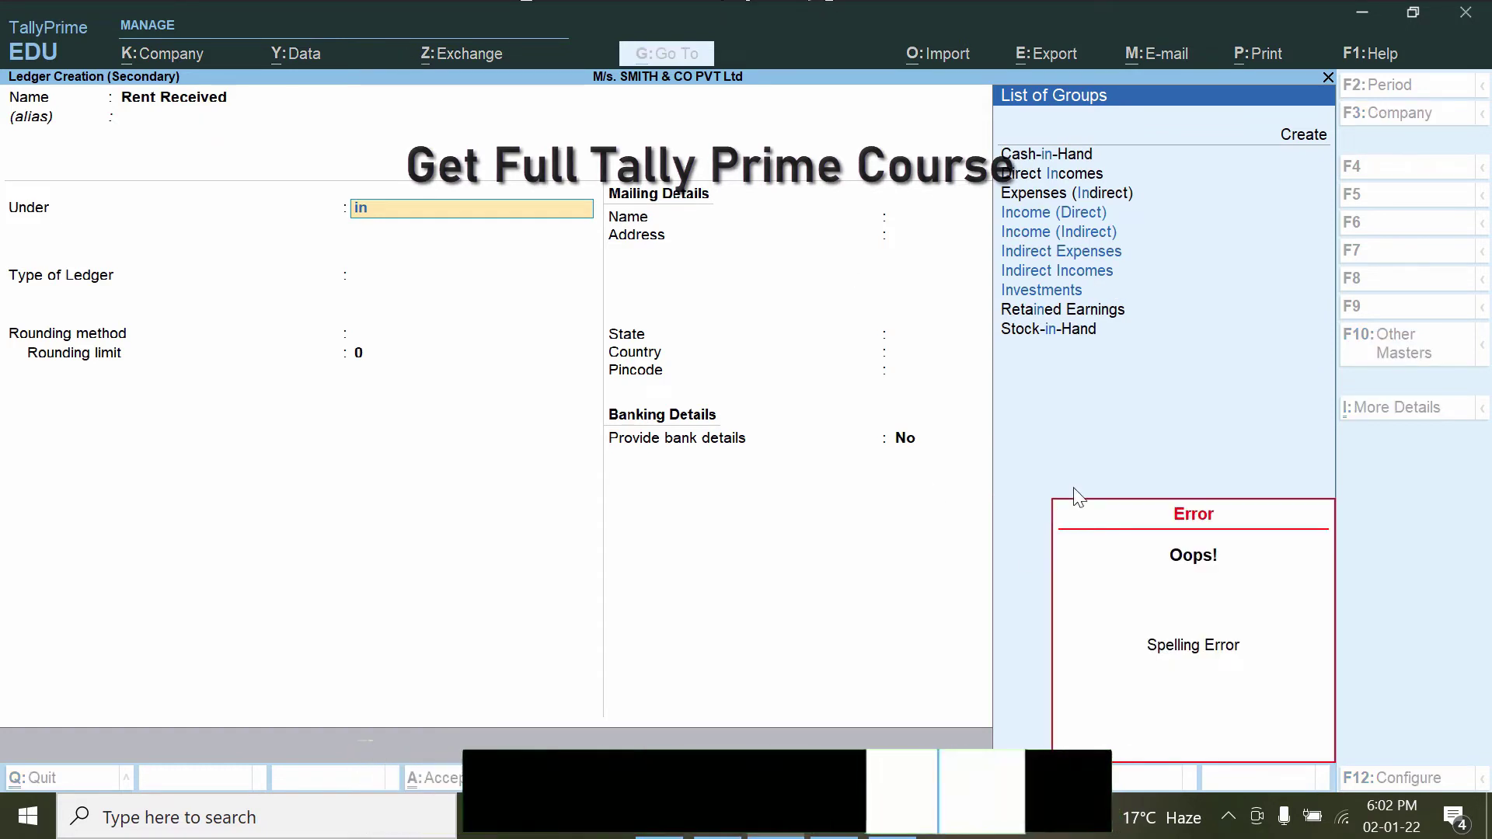
pyautogui.click(1092, 272)
pyautogui.press('Return')
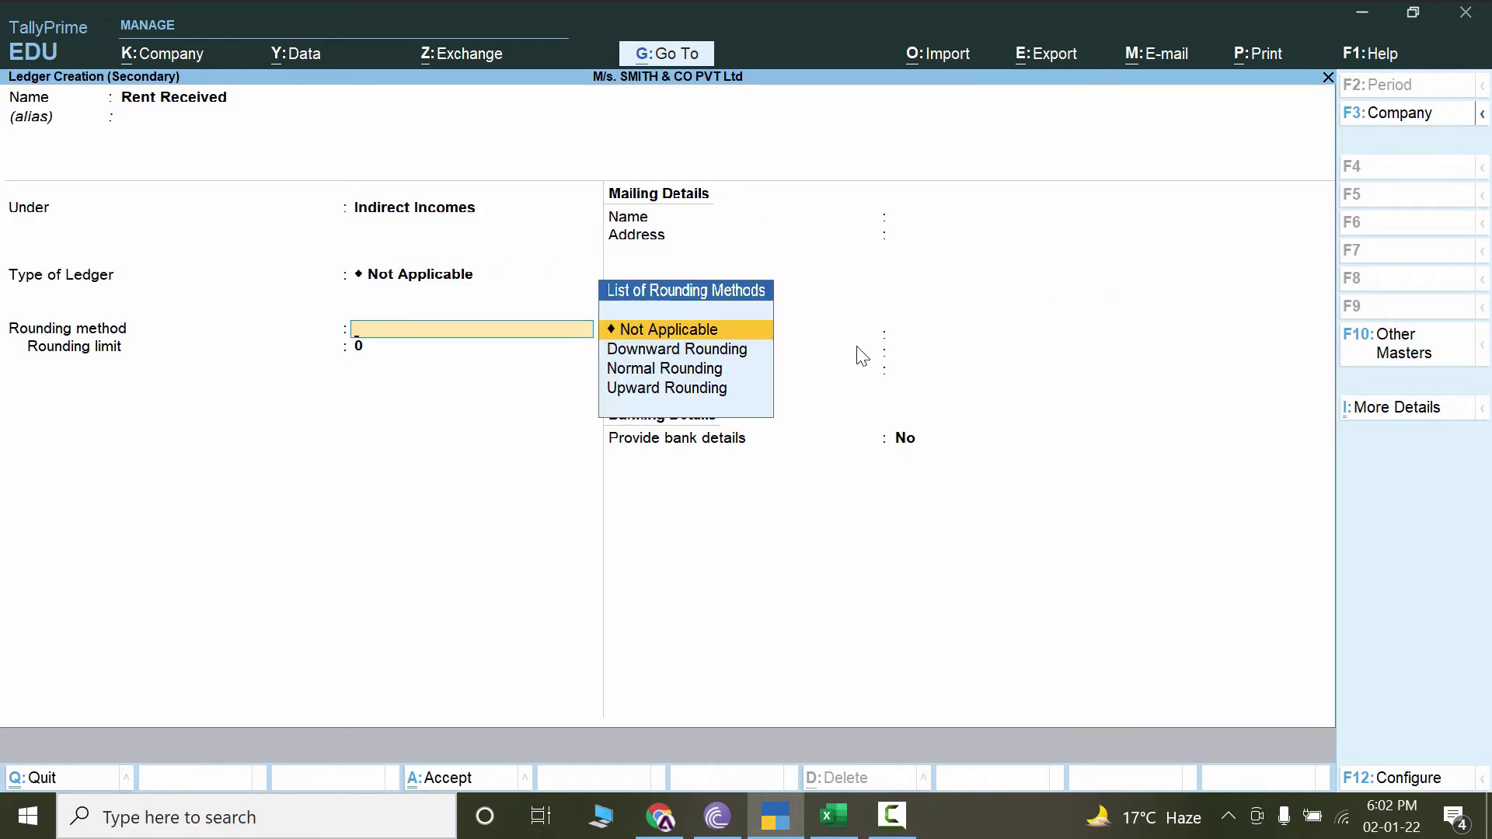
pyautogui.press('Return')
pyautogui.press('ctrl')
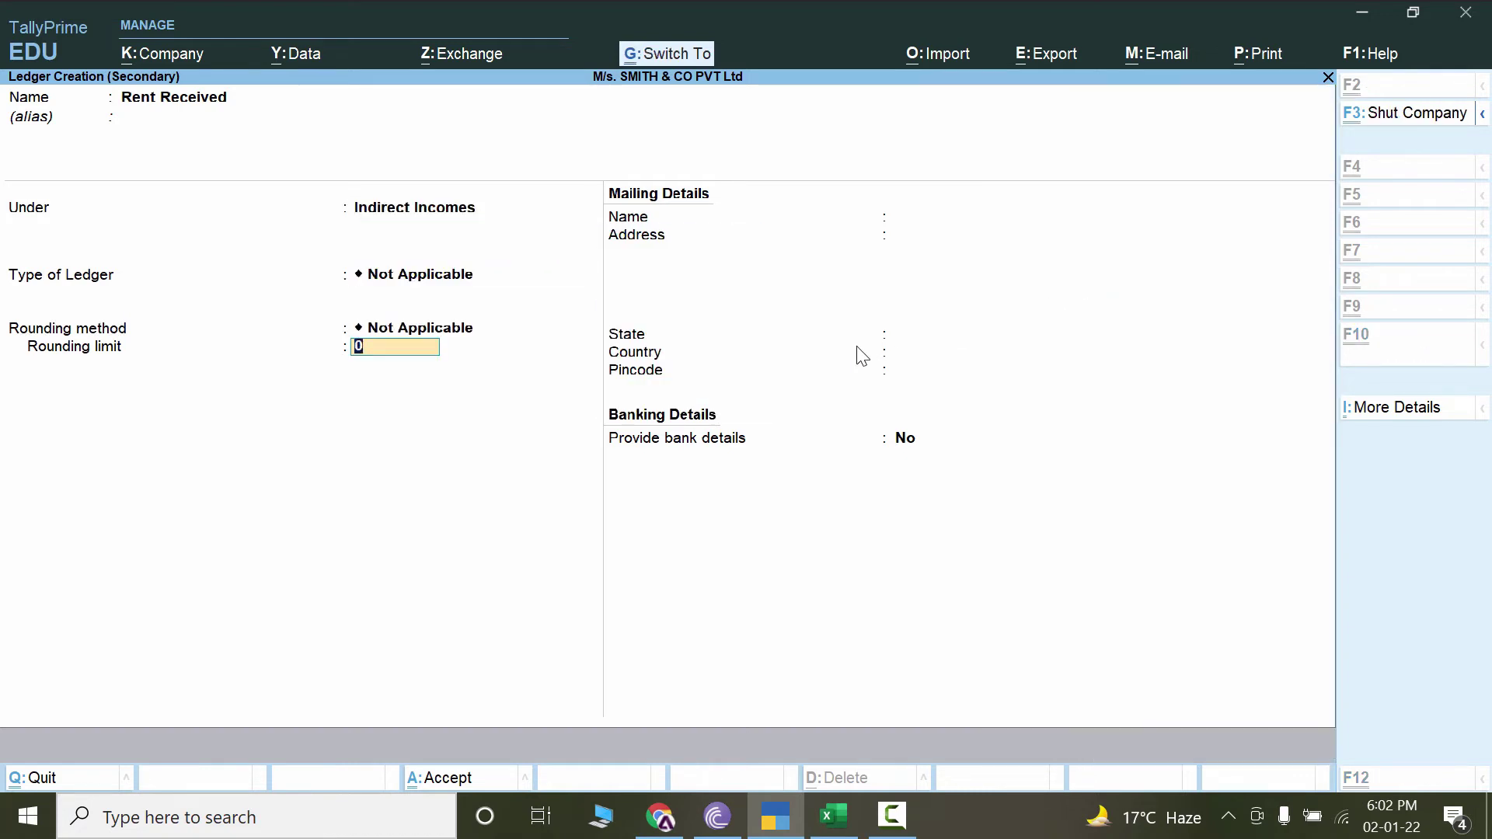
pyautogui.hotkey('ctrl', 'a')
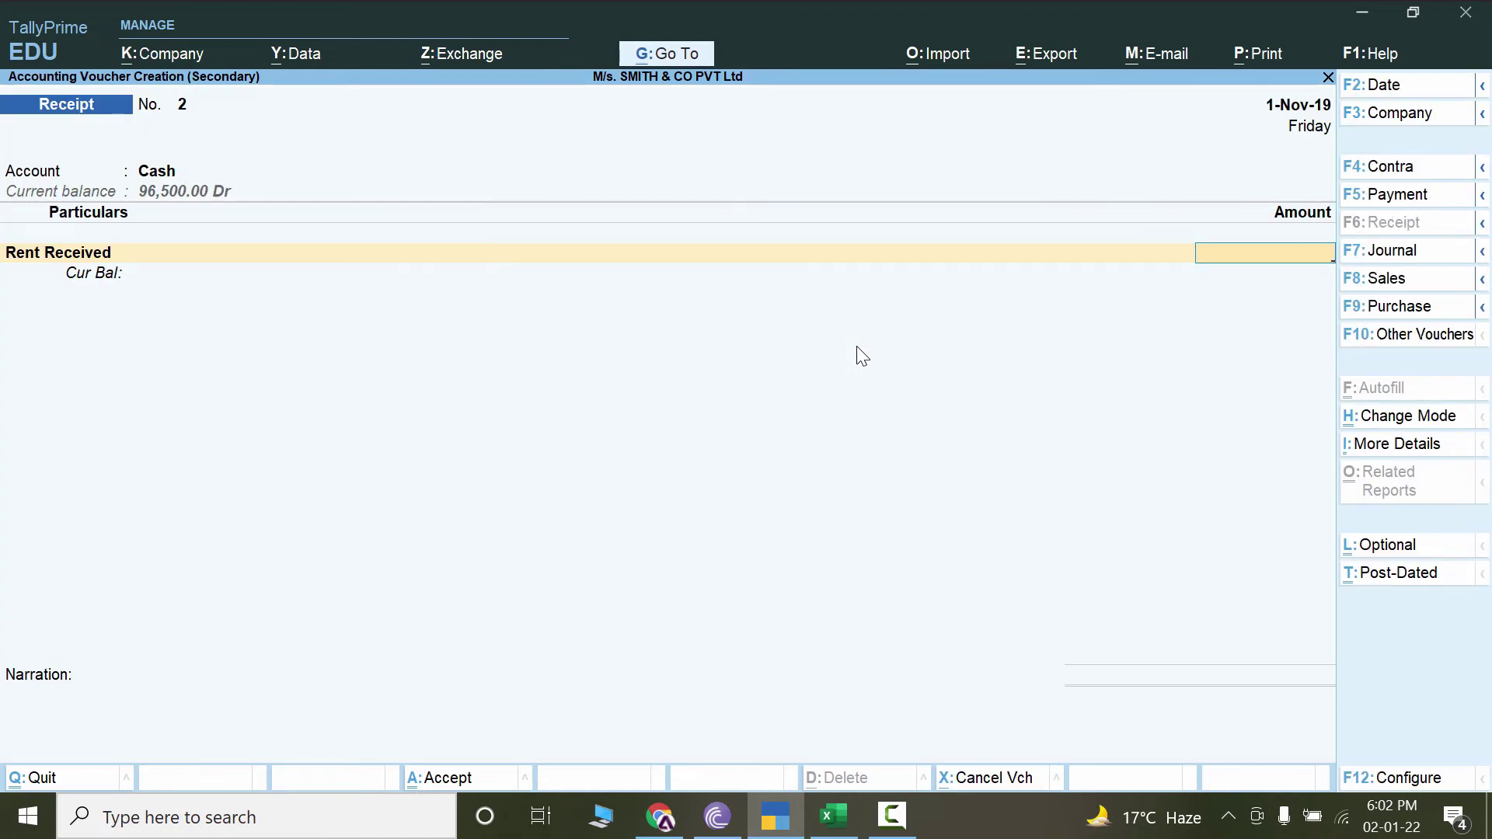
# Set the Rent Received amount to 5,500 and finish the particulars of the receipt voucher.
pyautogui.click(833, 815)
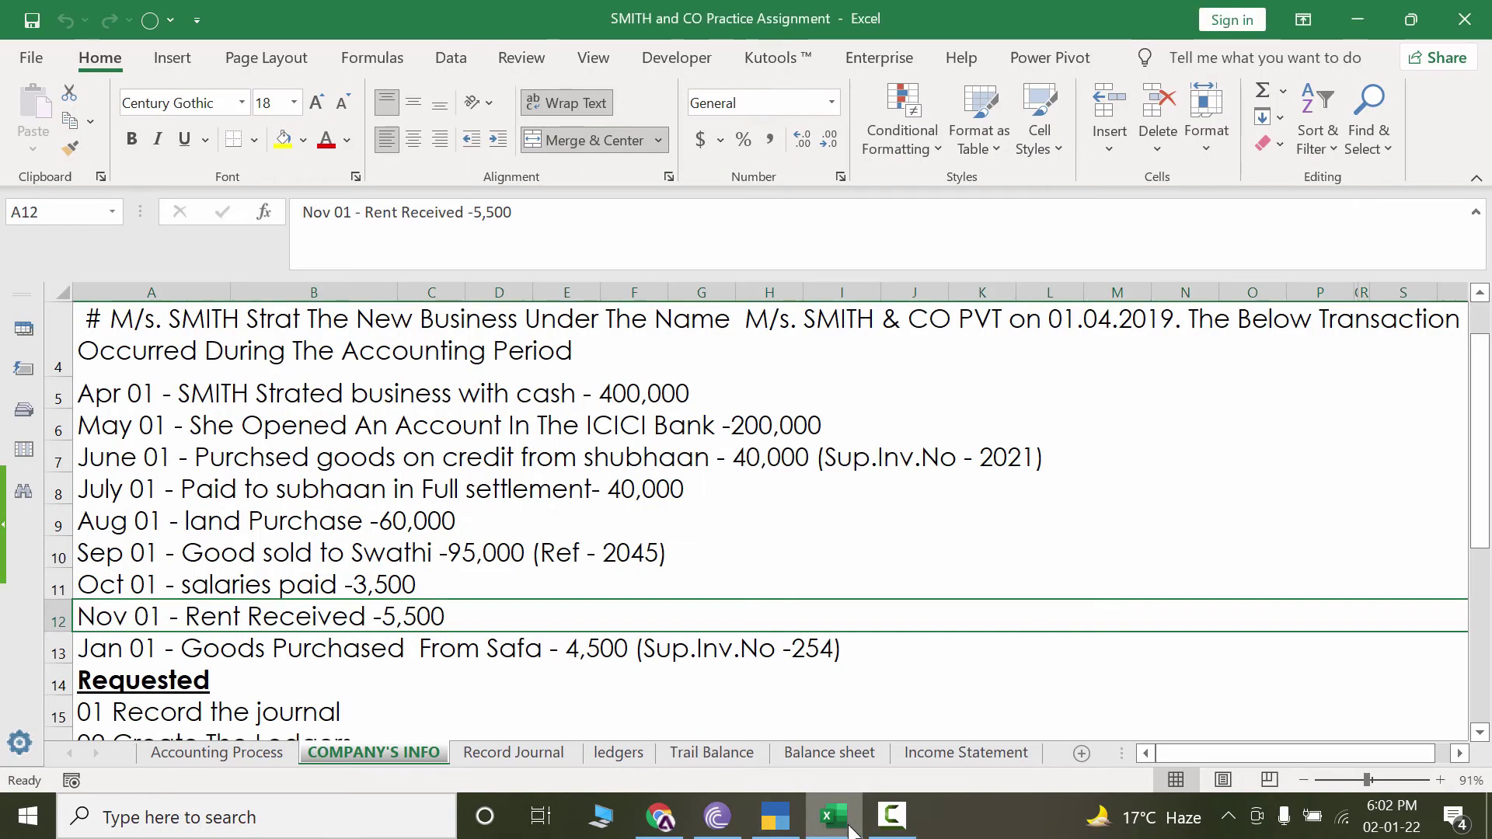
pyautogui.click(833, 815)
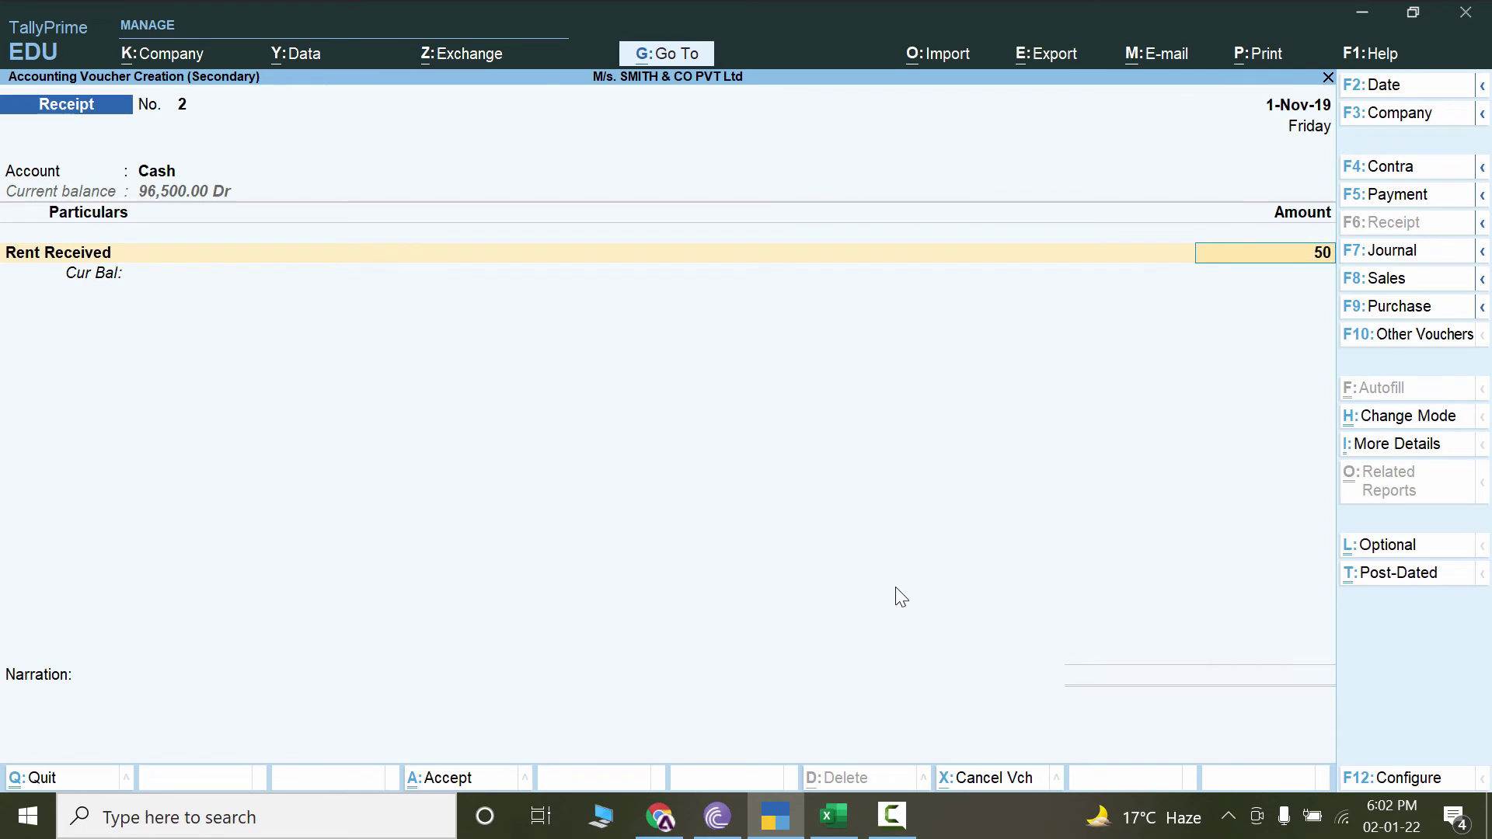
pyautogui.write('5,500')
pyautogui.press('Return')
pyautogui.press('Return')
# Fill the receipt's narration with "Nov 01 - Rent Received -5,500" from the Excel sheet and save the voucher.
pyautogui.hotkey('alt', 'Tab')
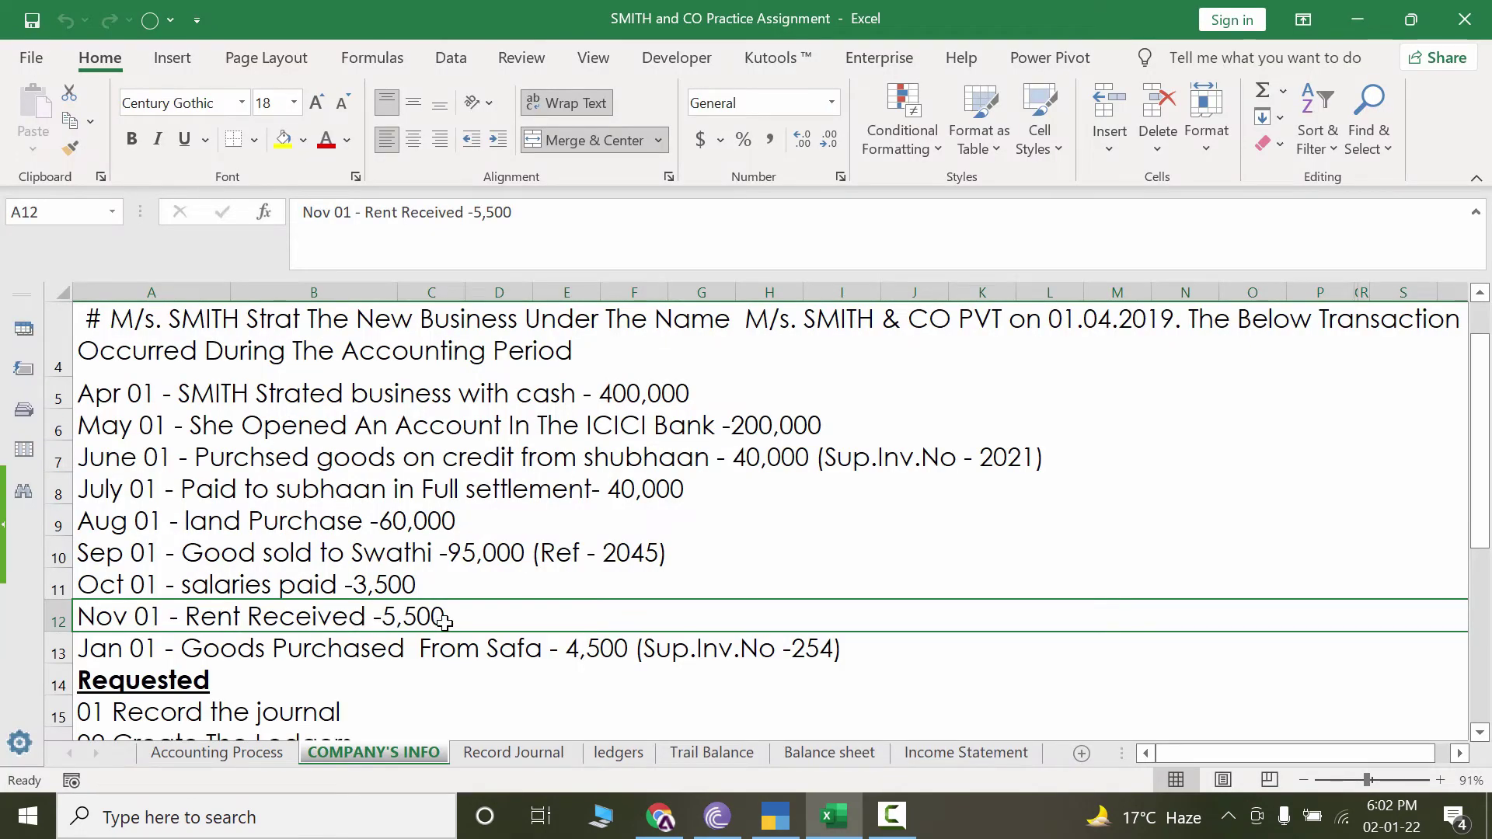
pyautogui.hotkey('ctrl', 'c')
pyautogui.hotkey('alt', 'Tab')
pyautogui.hotkey('ctrl', 'alt', 'v')
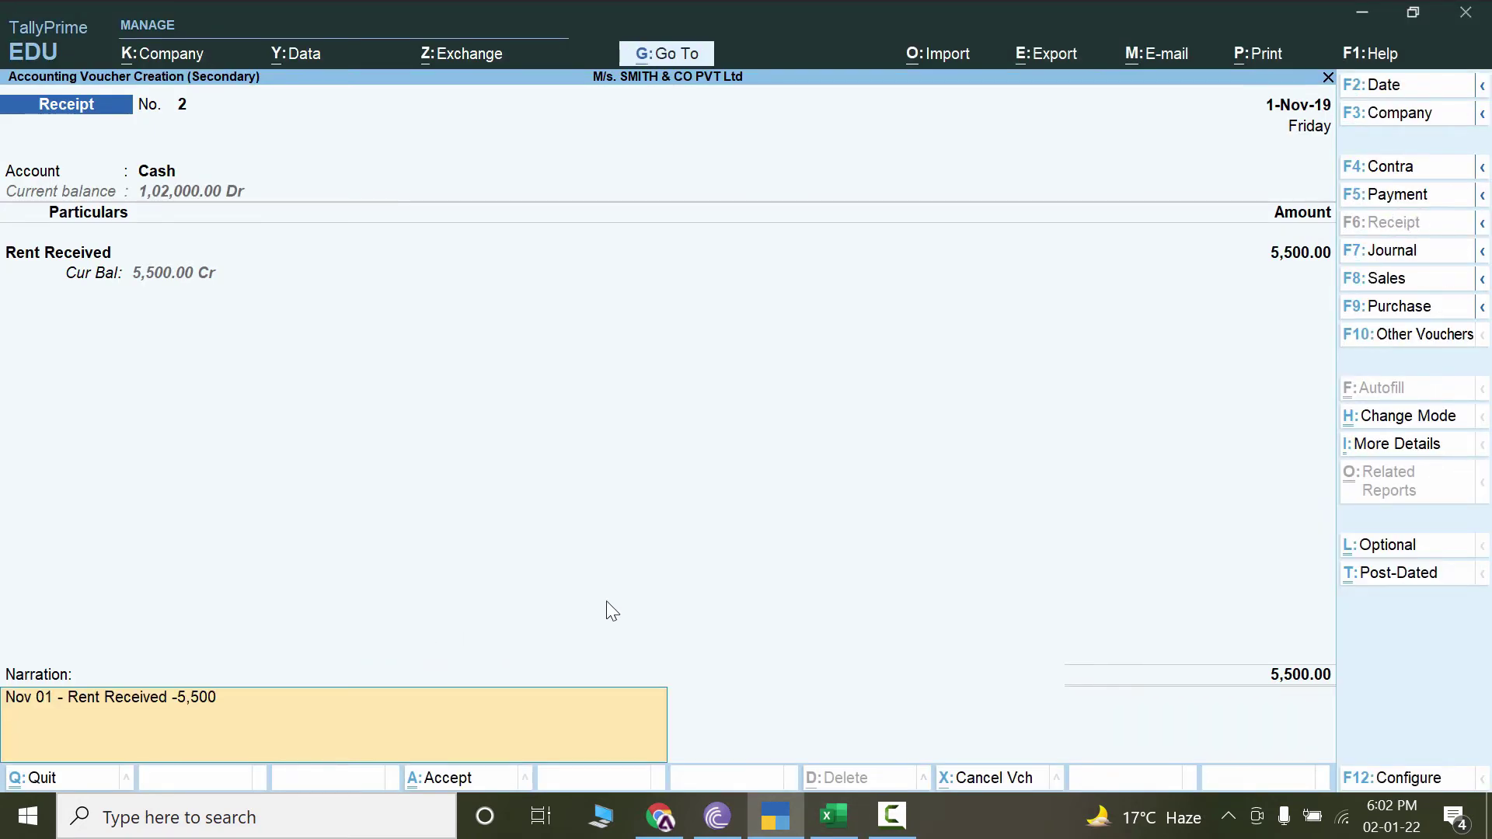
pyautogui.hotkey('ctrl', 'a')
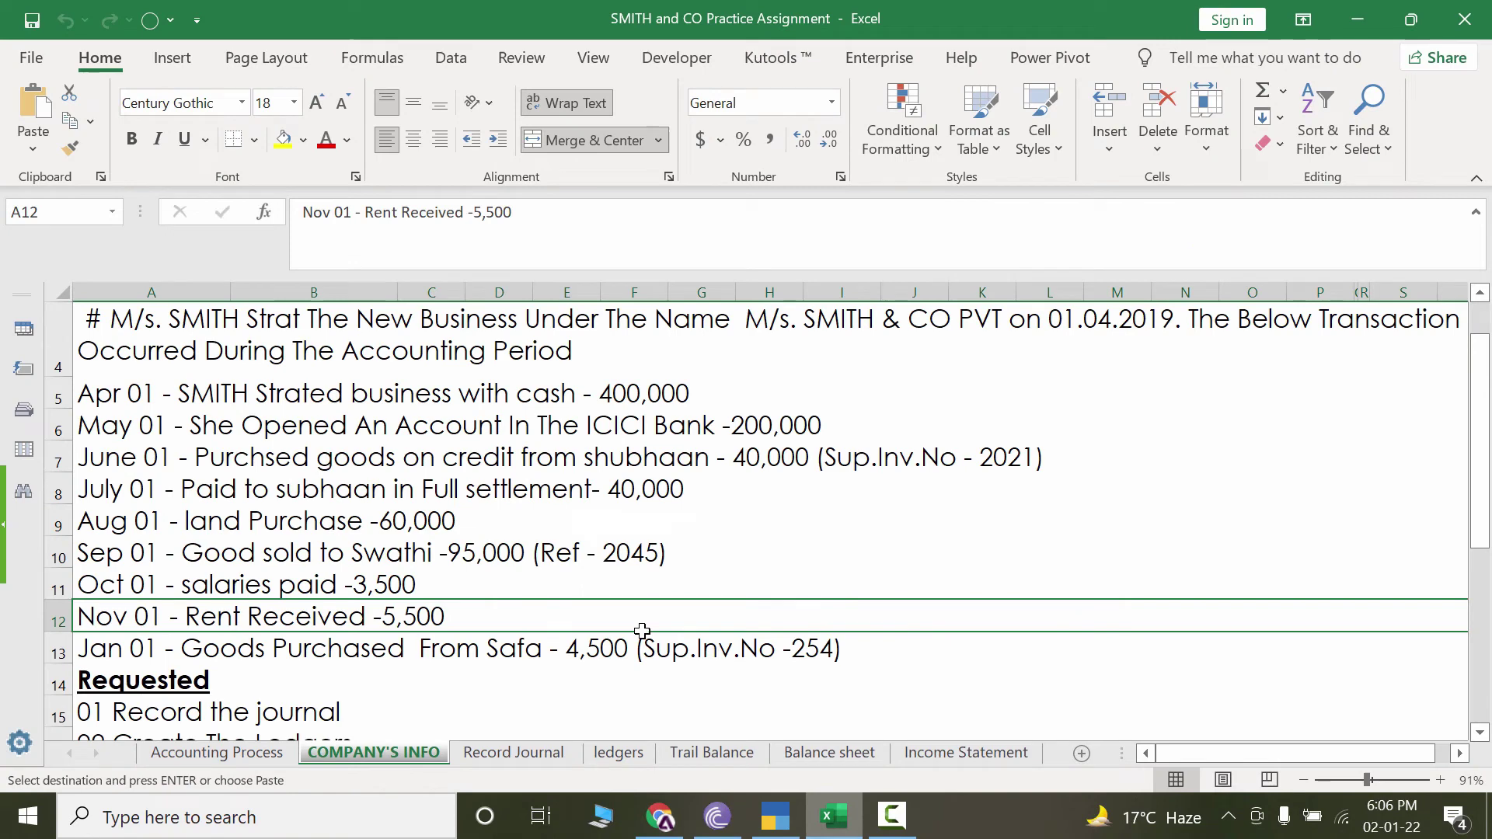
# Change the month of the goods purchase transaction in cell A13 of the Excel sheet to "Dec".
pyautogui.press('Down')
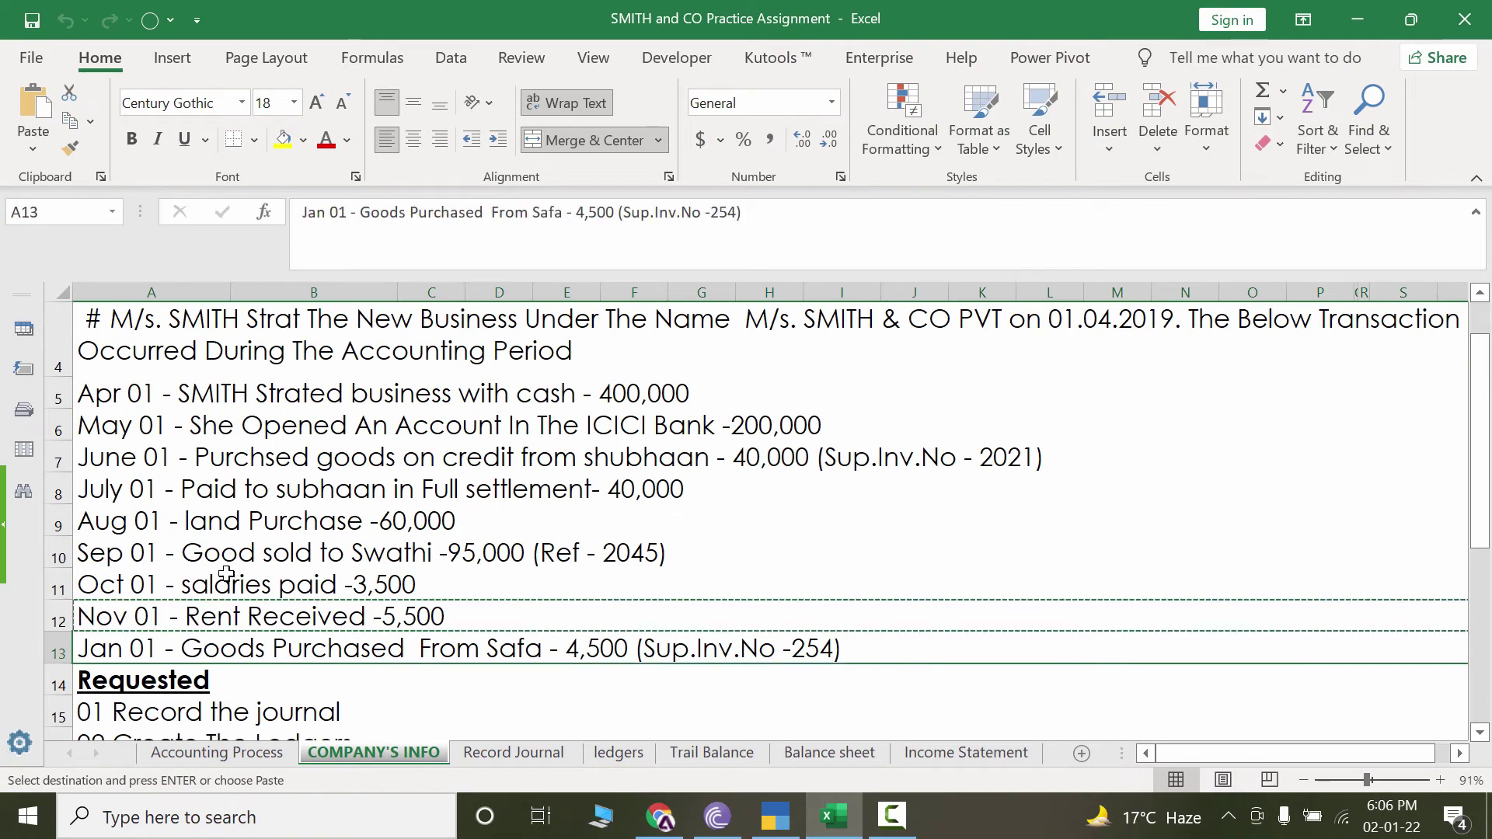
pyautogui.doubleClick(132, 660)
pyautogui.press('BackSpace')
pyautogui.press('BackSpace')
pyautogui.press('BackSpace')
pyautogui.write('Dec')
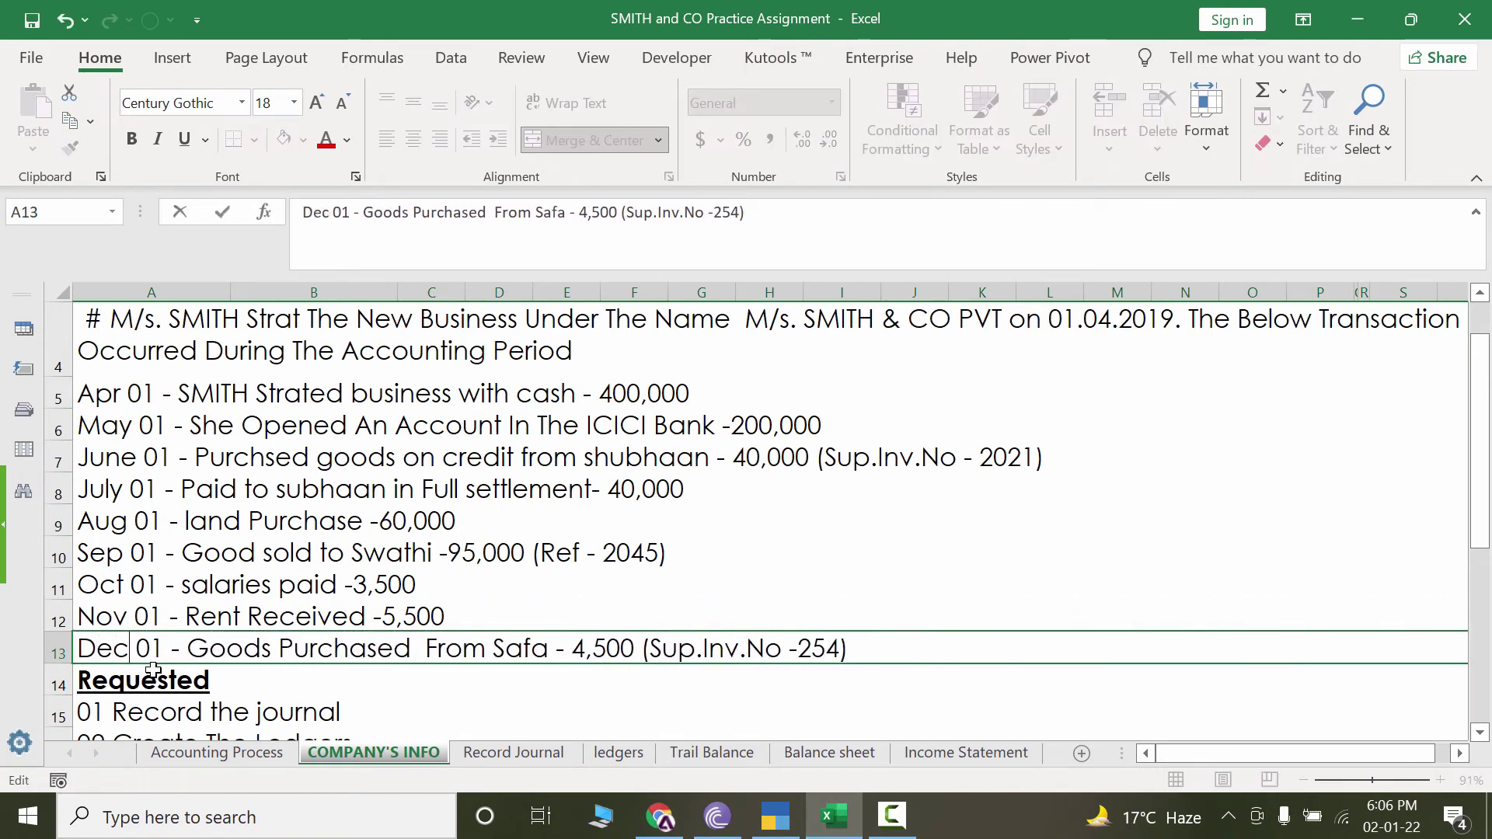
pyautogui.press('Return')
pyautogui.click(223, 648)
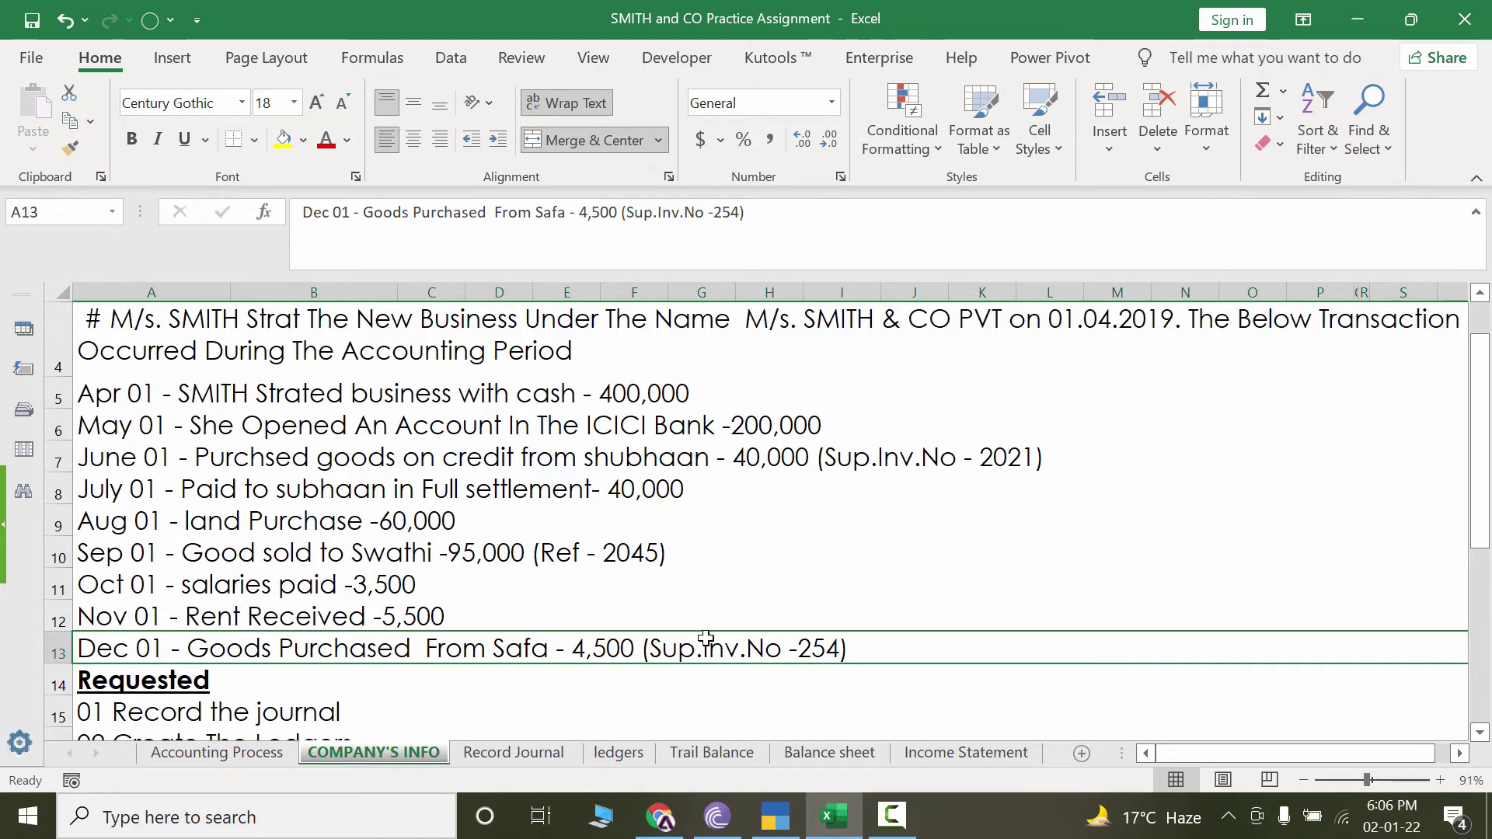
# Switch to TallyPrime and add a new purchase voucher from the Day Book with the voucher date set to 1-Dec-19.
pyautogui.click(775, 816)
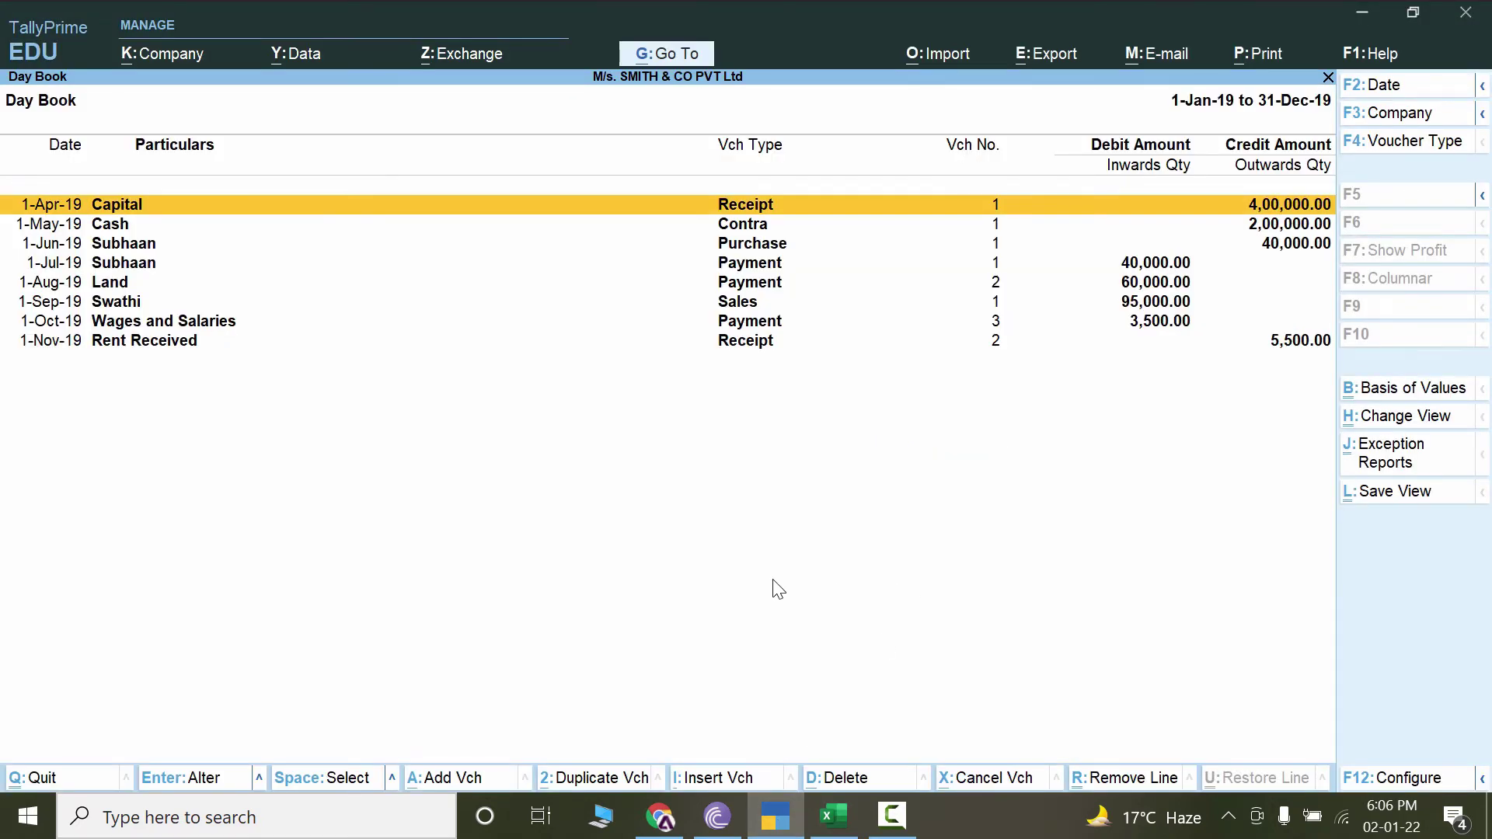
pyautogui.hotkey('alt', 'a')
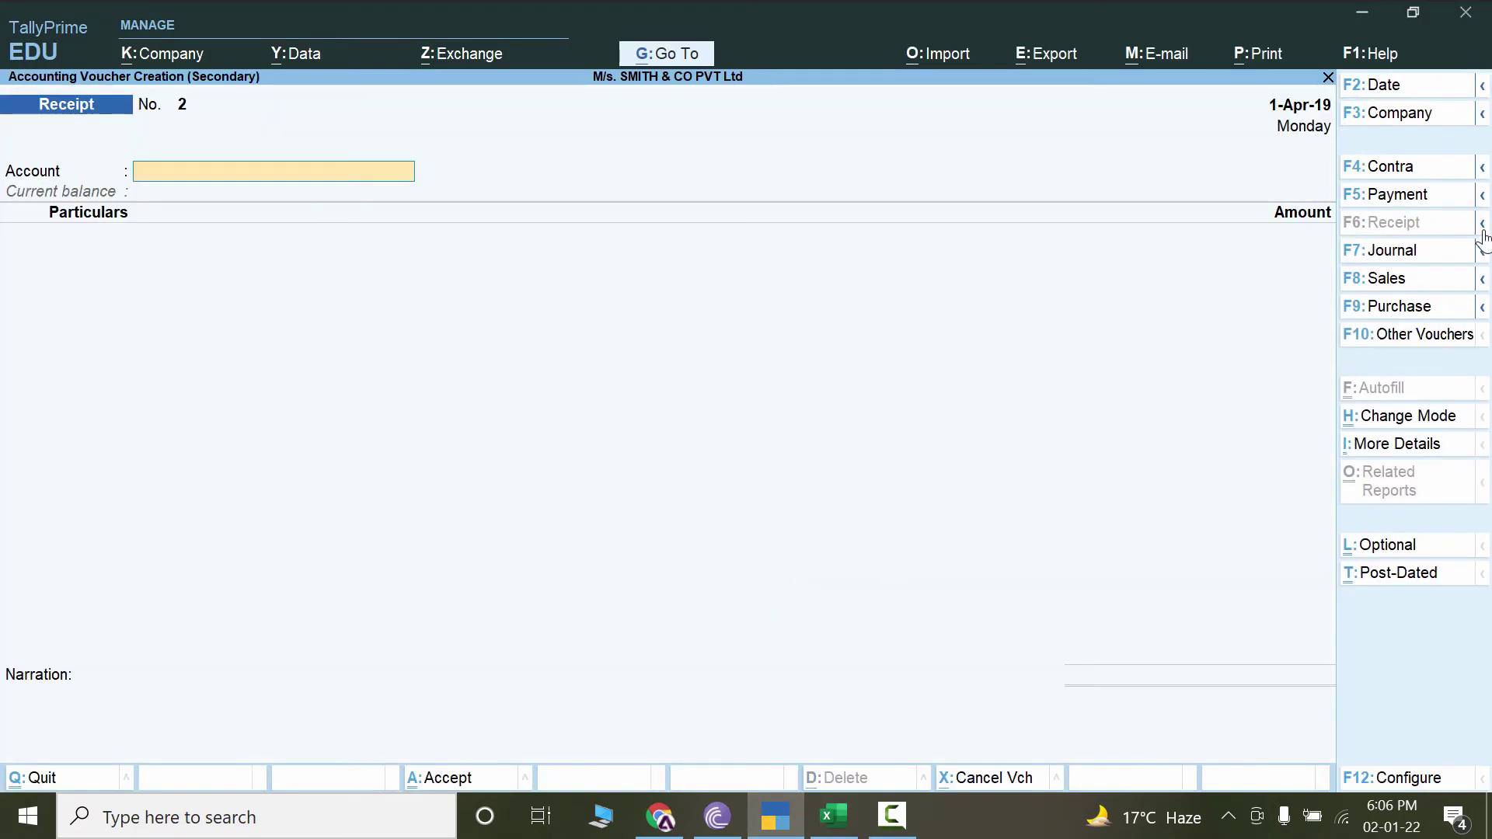
pyautogui.click(1426, 310)
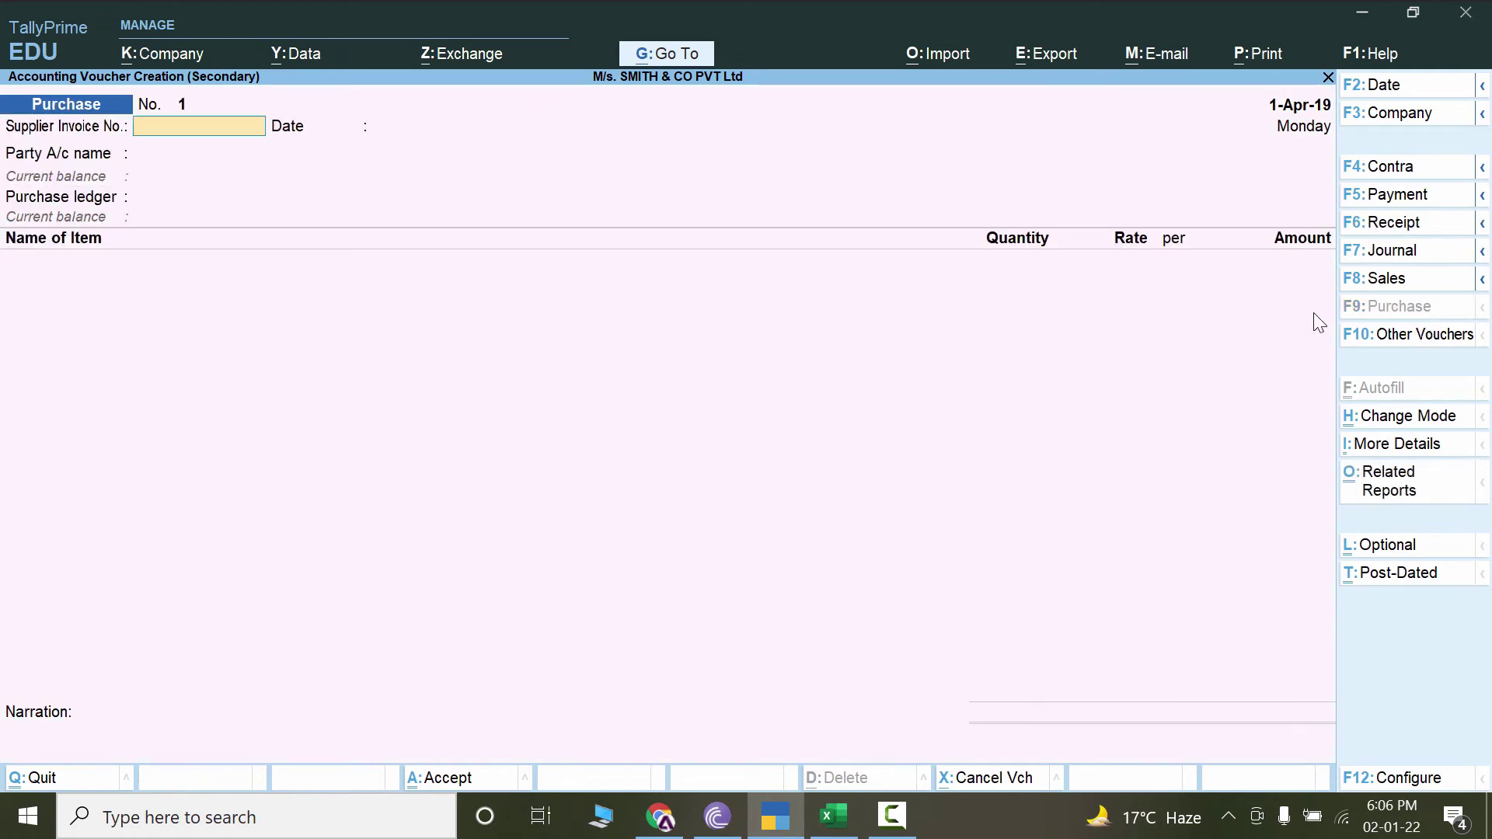
pyautogui.click(1269, 126)
pyautogui.write('dec')
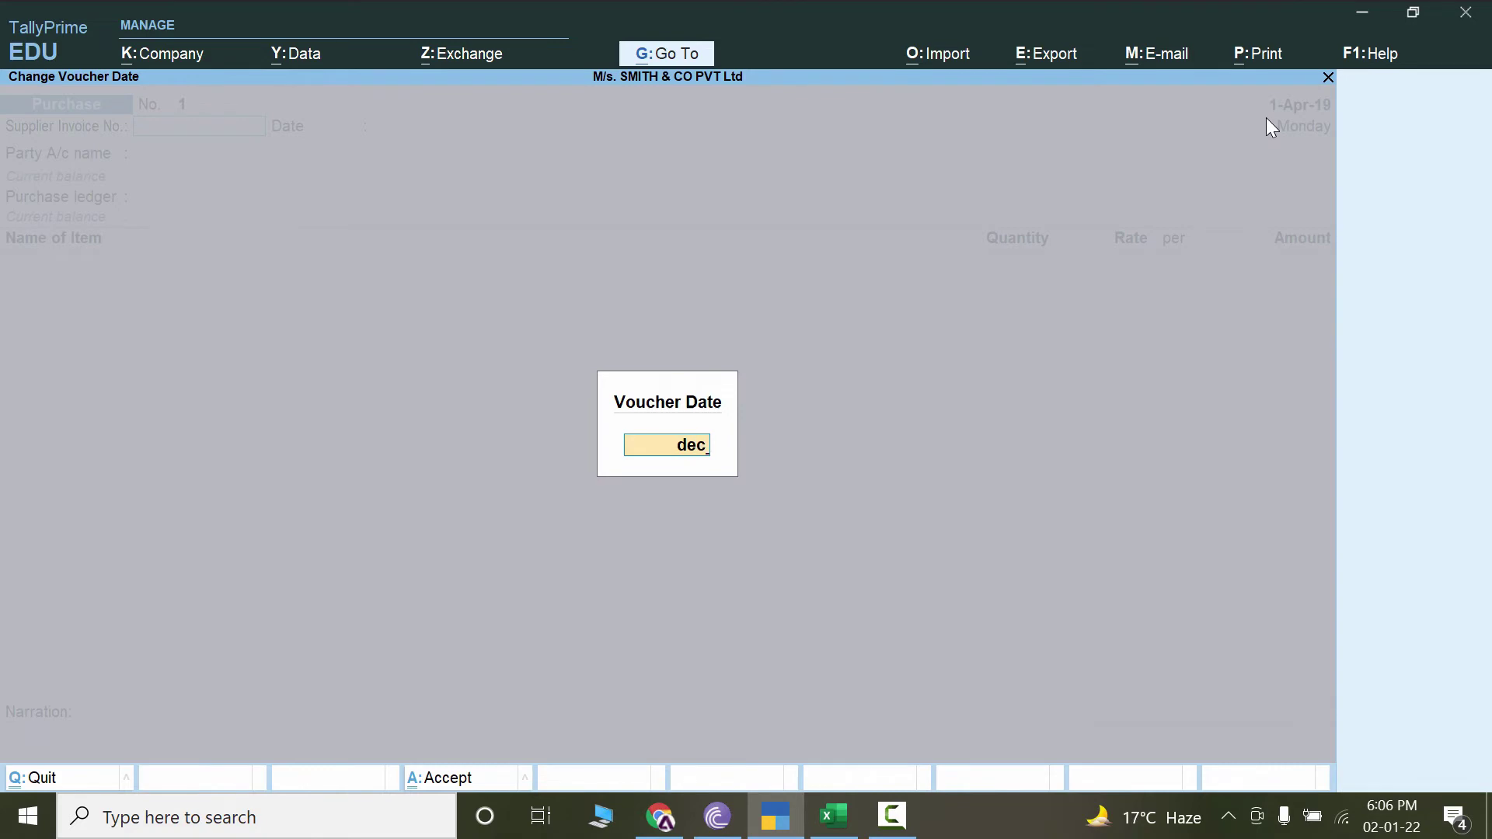
pyautogui.press('Return')
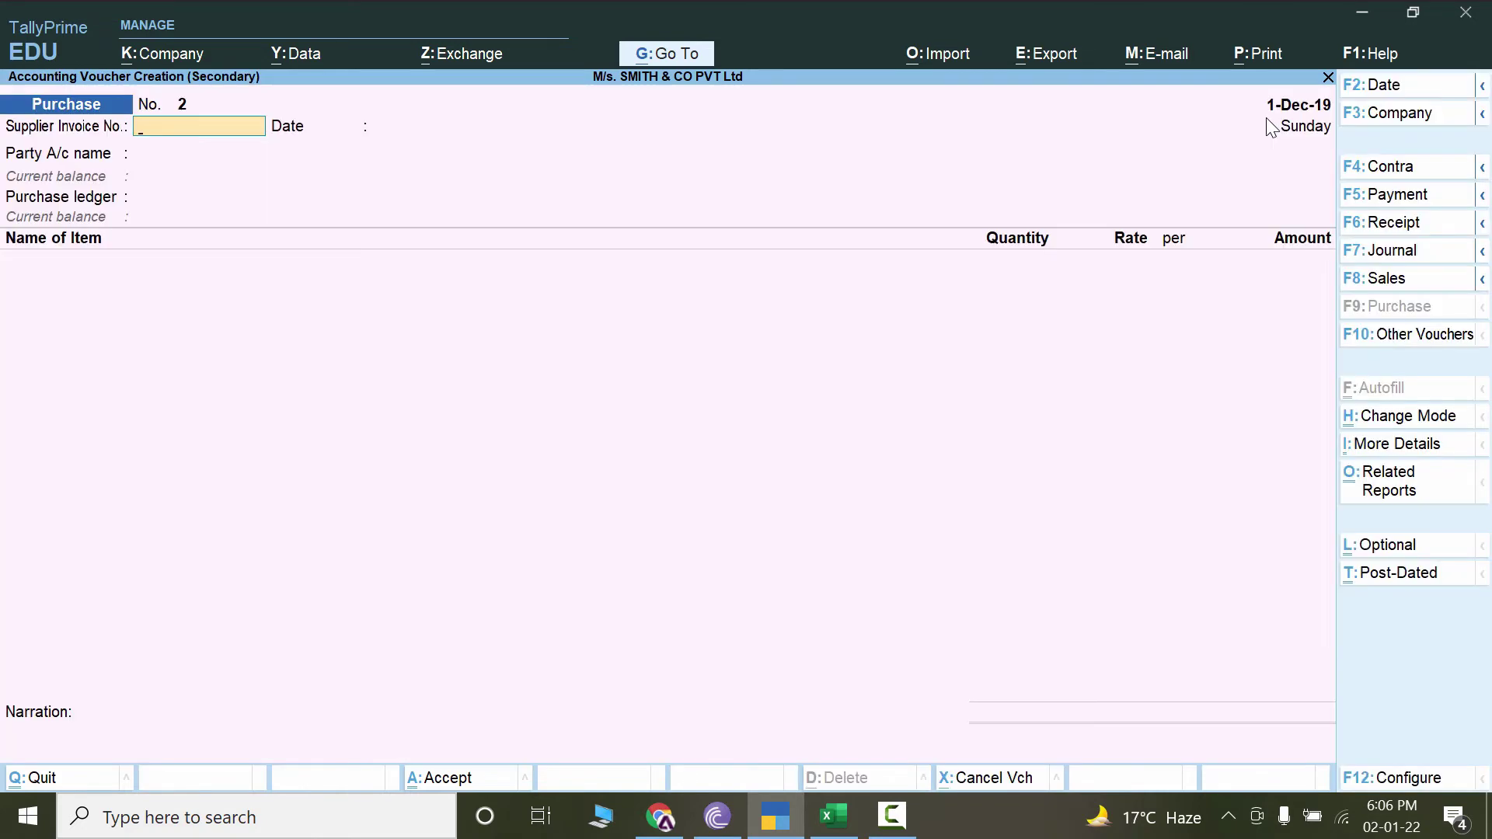
# Enter supplier invoice number 254 from the Excel sheet, accept 1-Dec-19 as its date, and choose Purchases as the purchase ledger.
pyautogui.hotkey('alt', 'Tab')
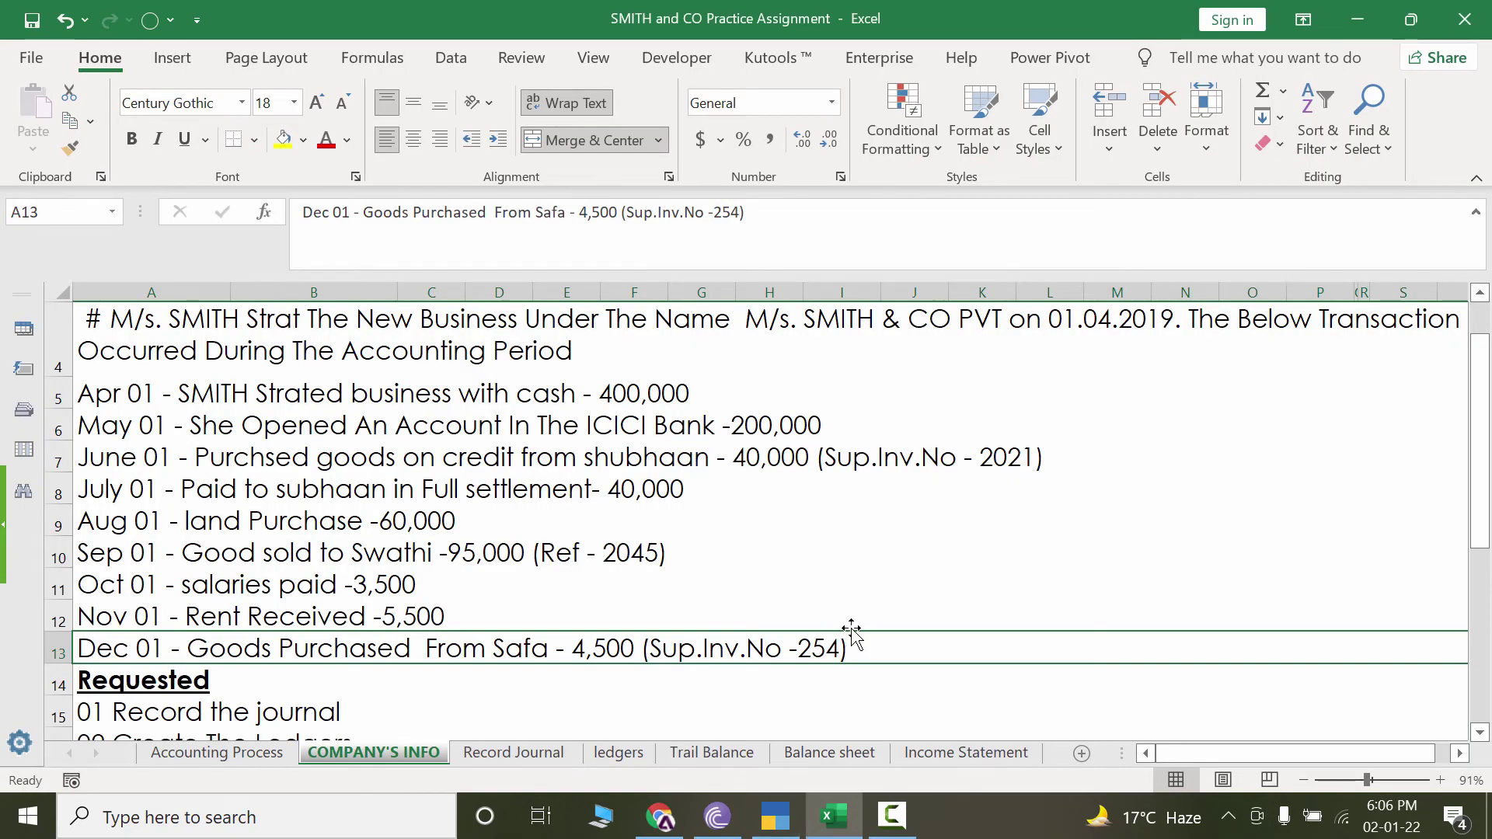
pyautogui.hotkey('alt', 'Tab')
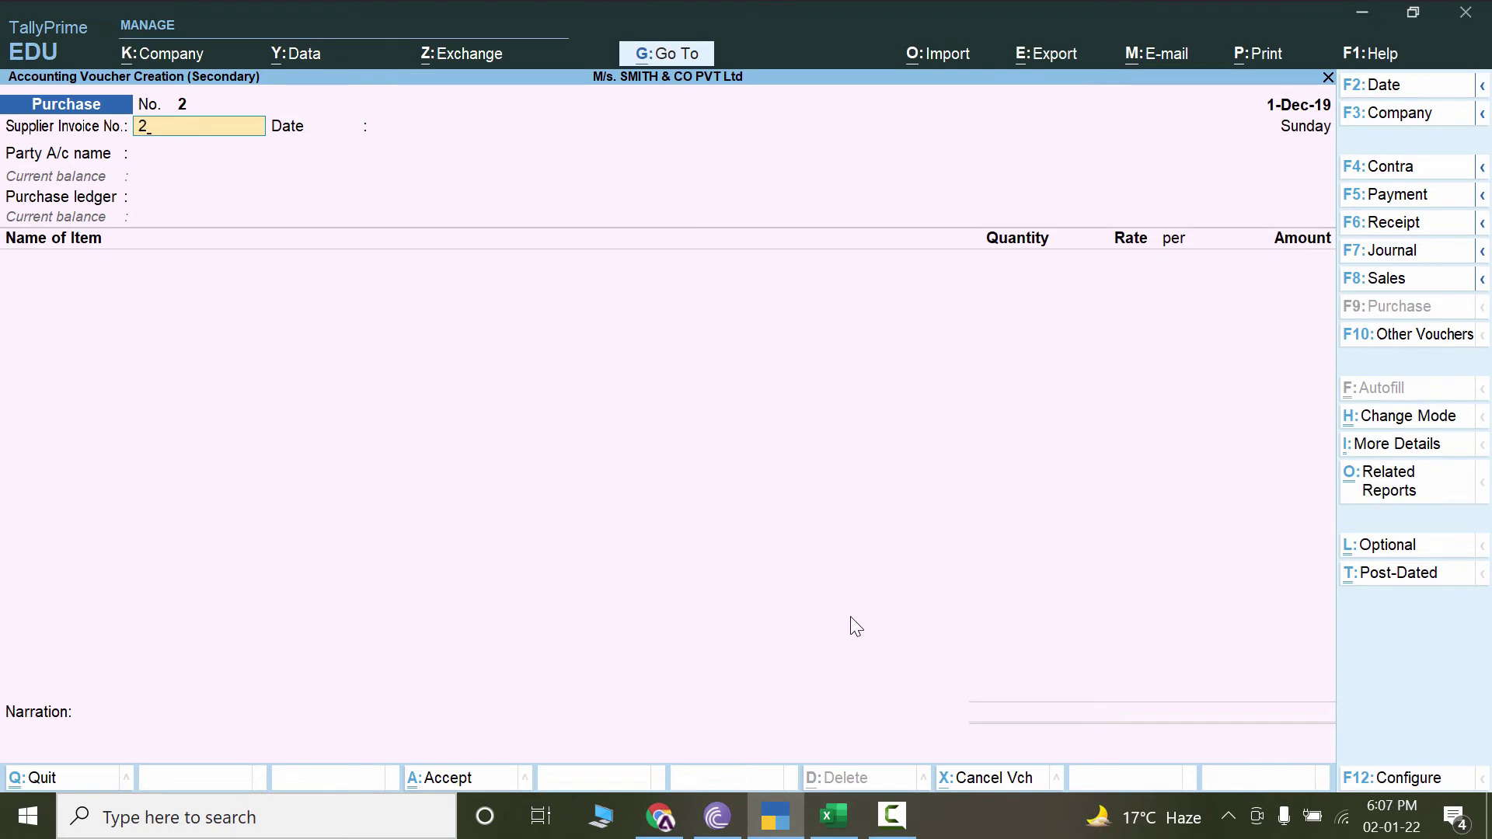
pyautogui.write('254')
pyautogui.press('Return')
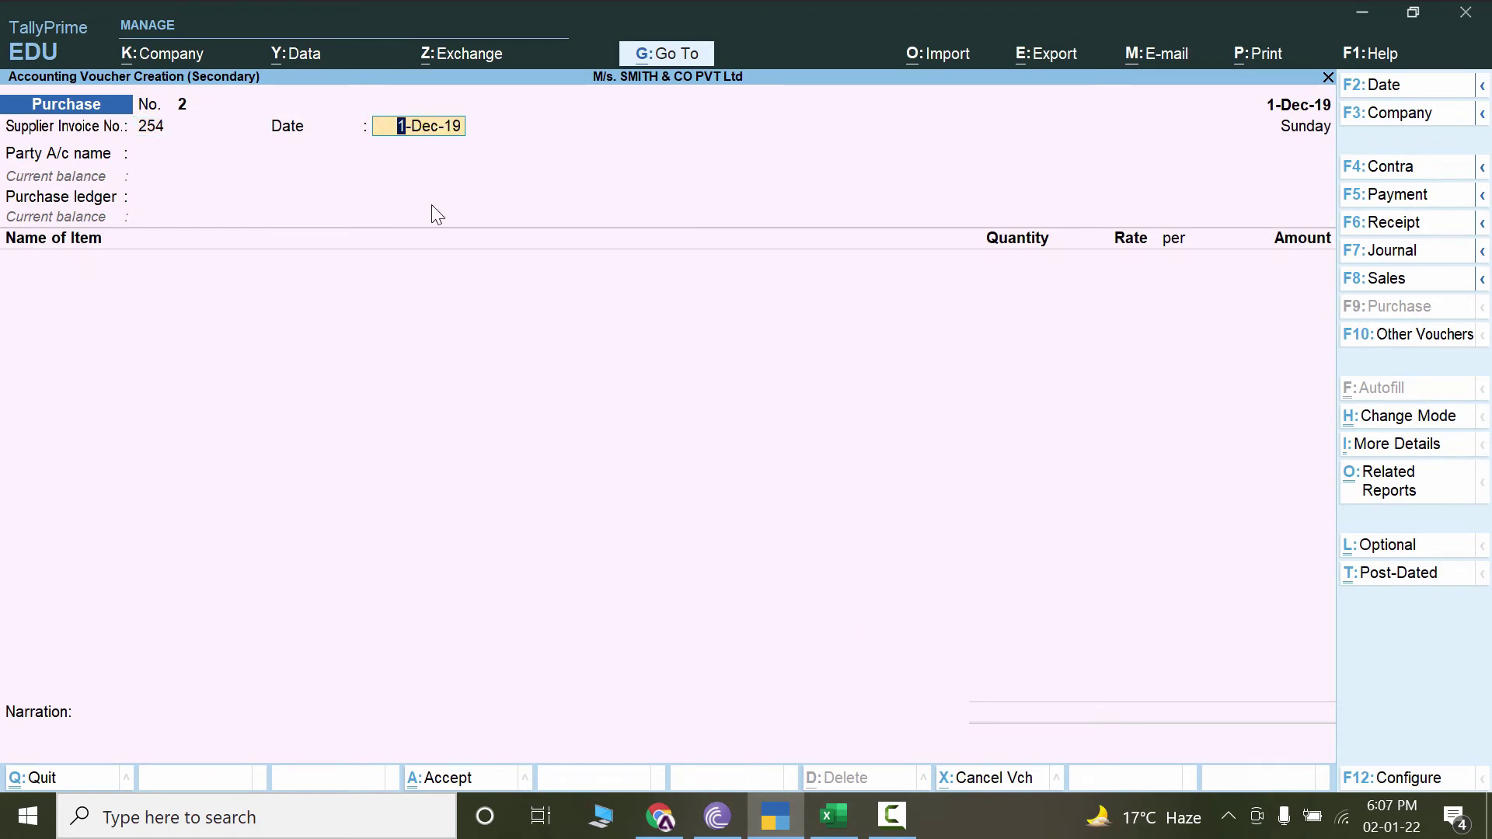
pyautogui.press('Return')
pyautogui.hotkey('alt', 'Tab')
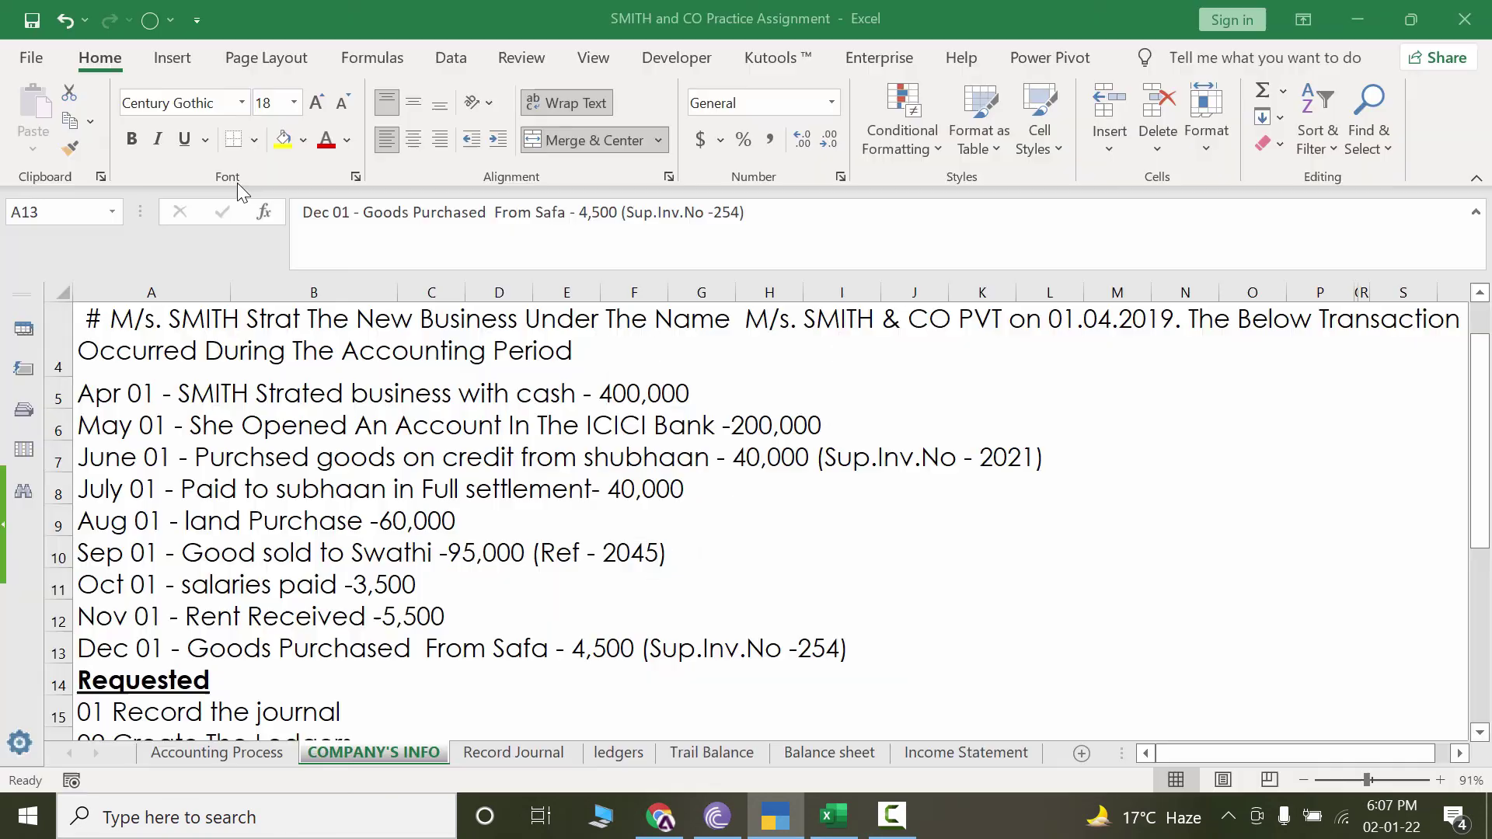
pyautogui.hotkey('alt', 'Tab')
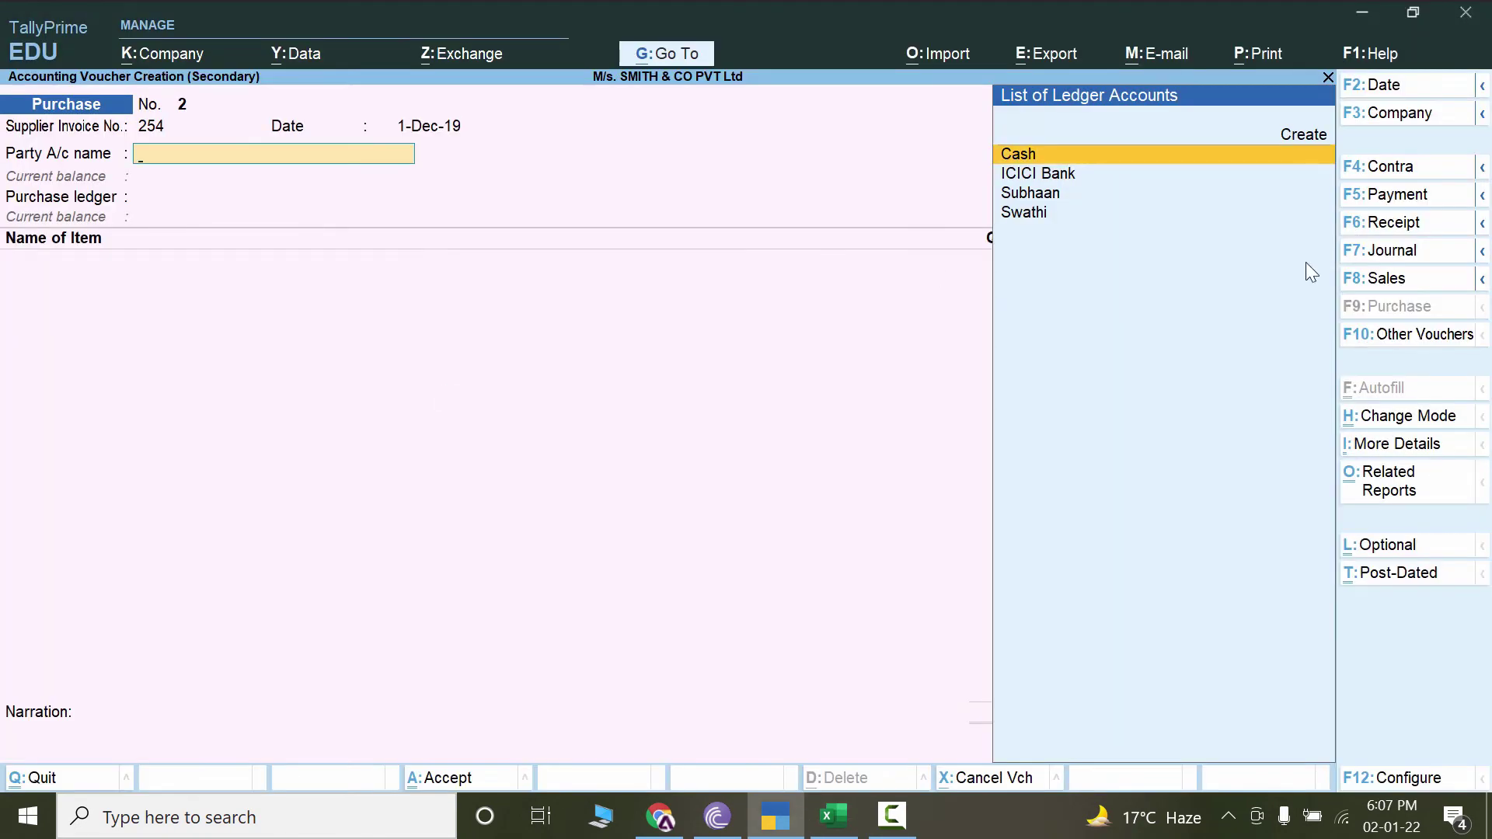
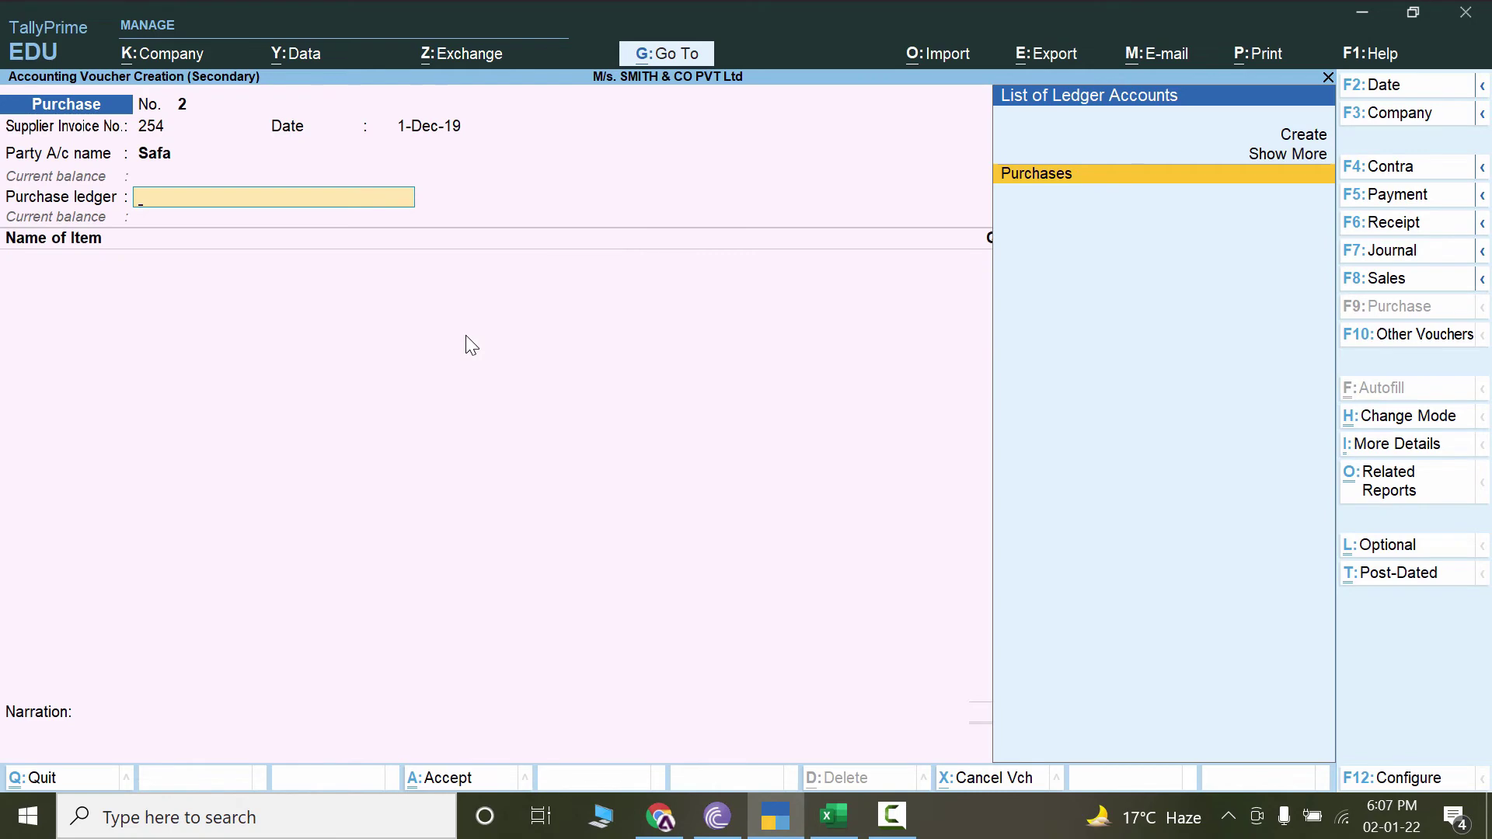
pyautogui.press('Return')
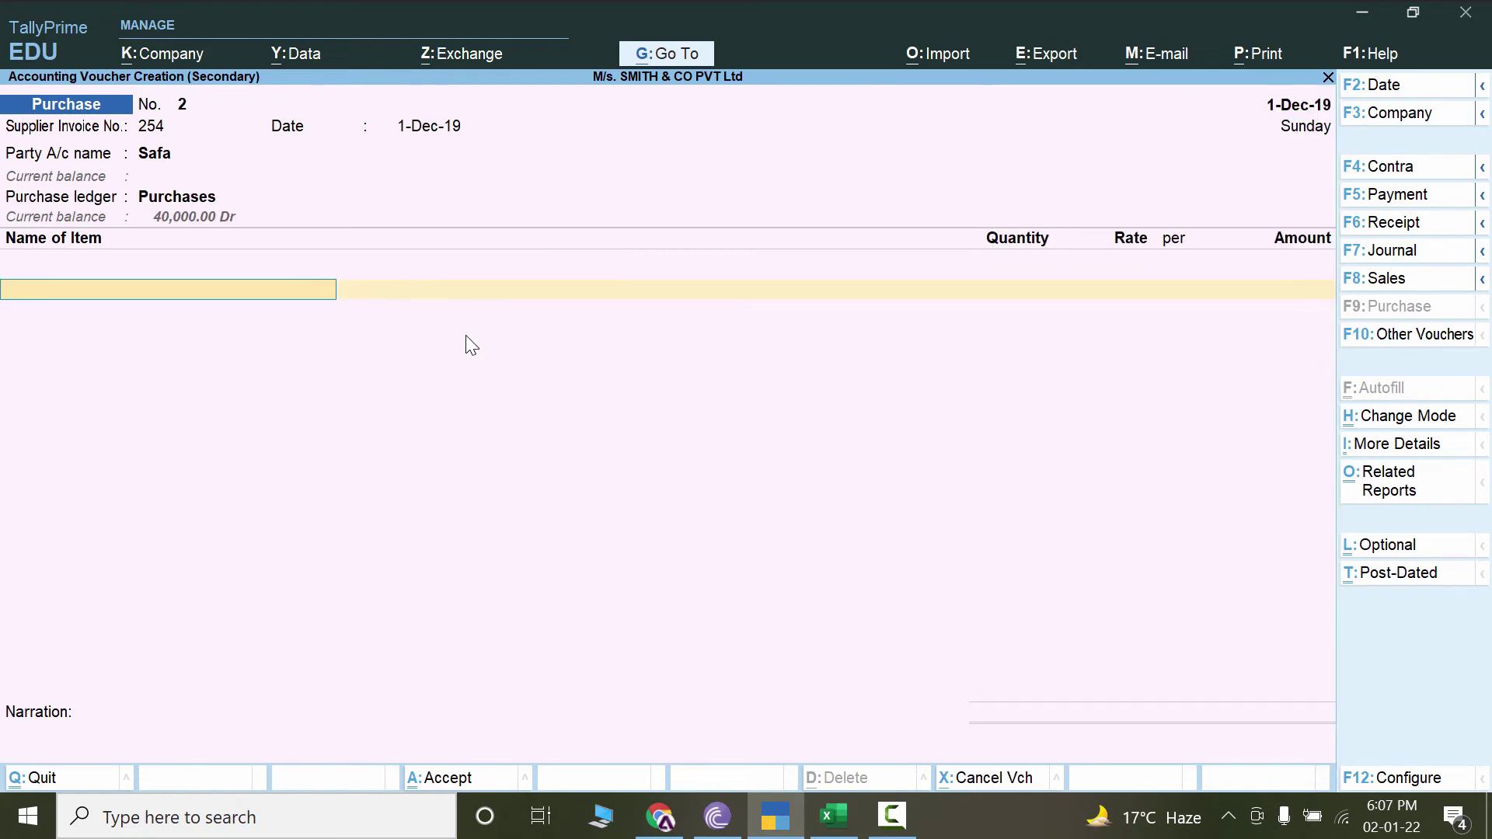
# Try the purchase voucher in Accounting Invoice mode, accepting the supplier's receipt and party details.
pyautogui.hotkey('alt', 'Tab')
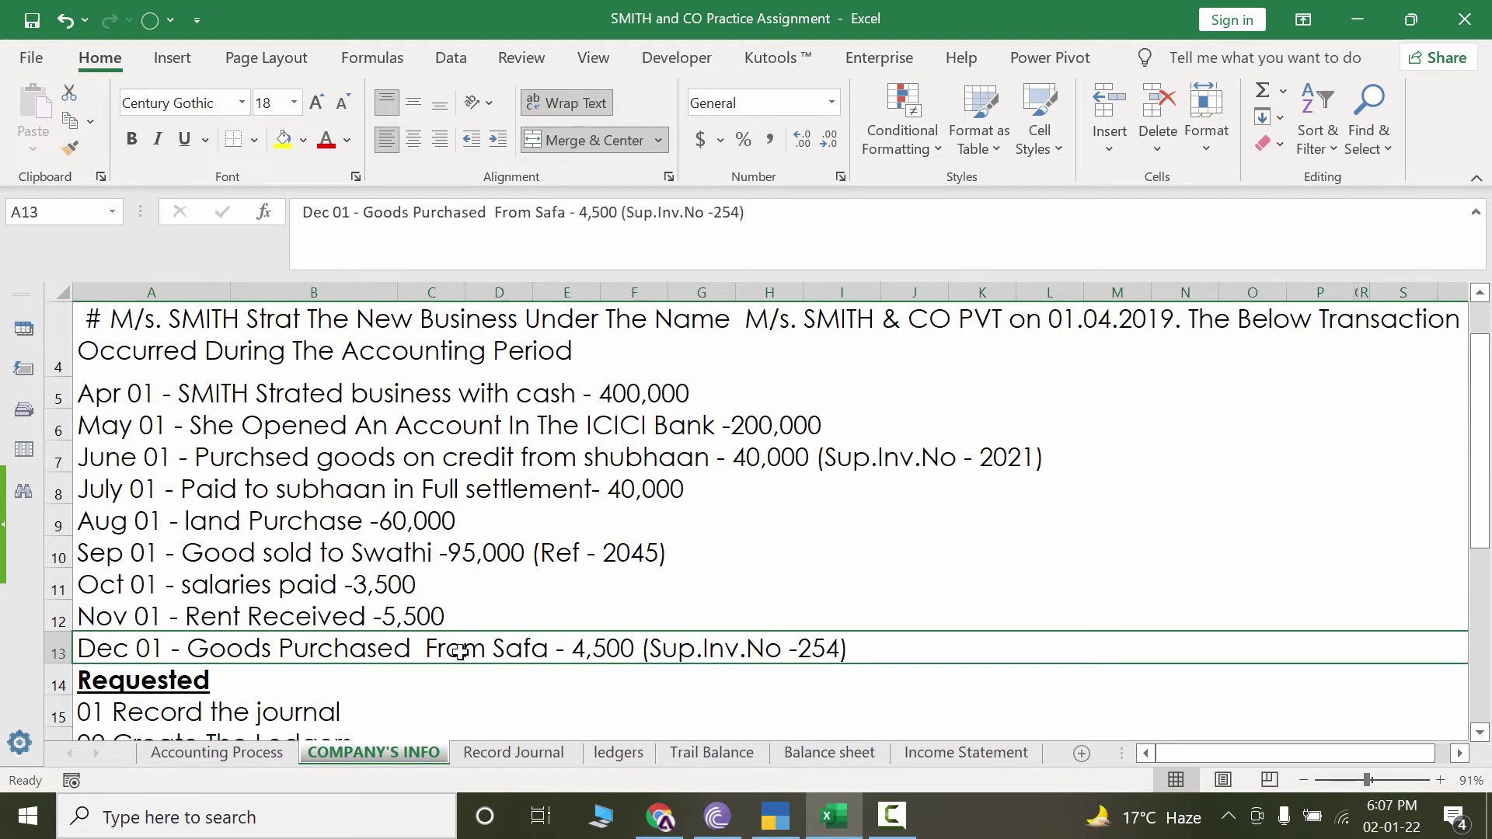
pyautogui.hotkey('alt', 'Tab')
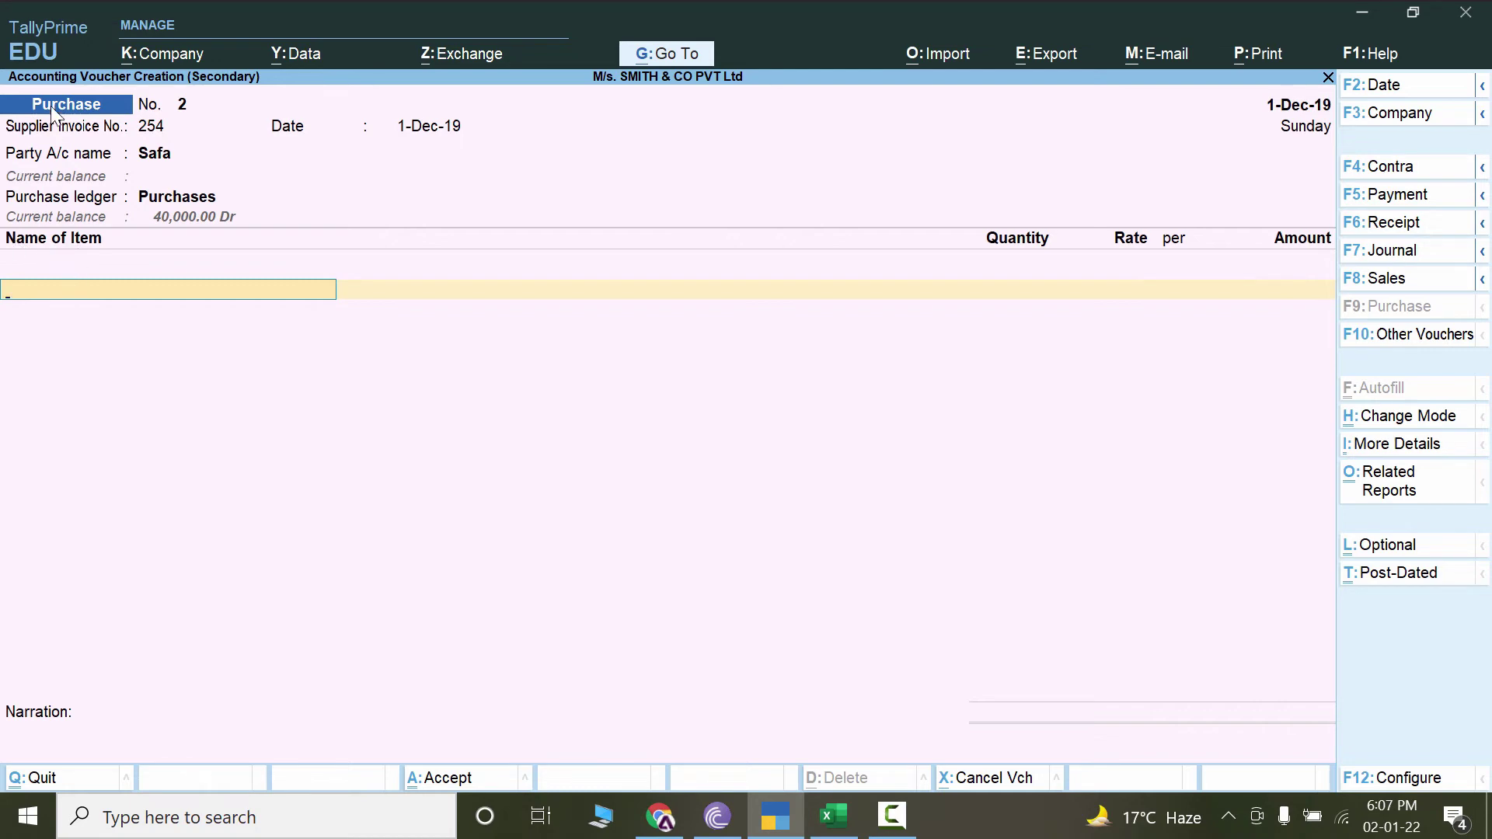
pyautogui.click(1435, 416)
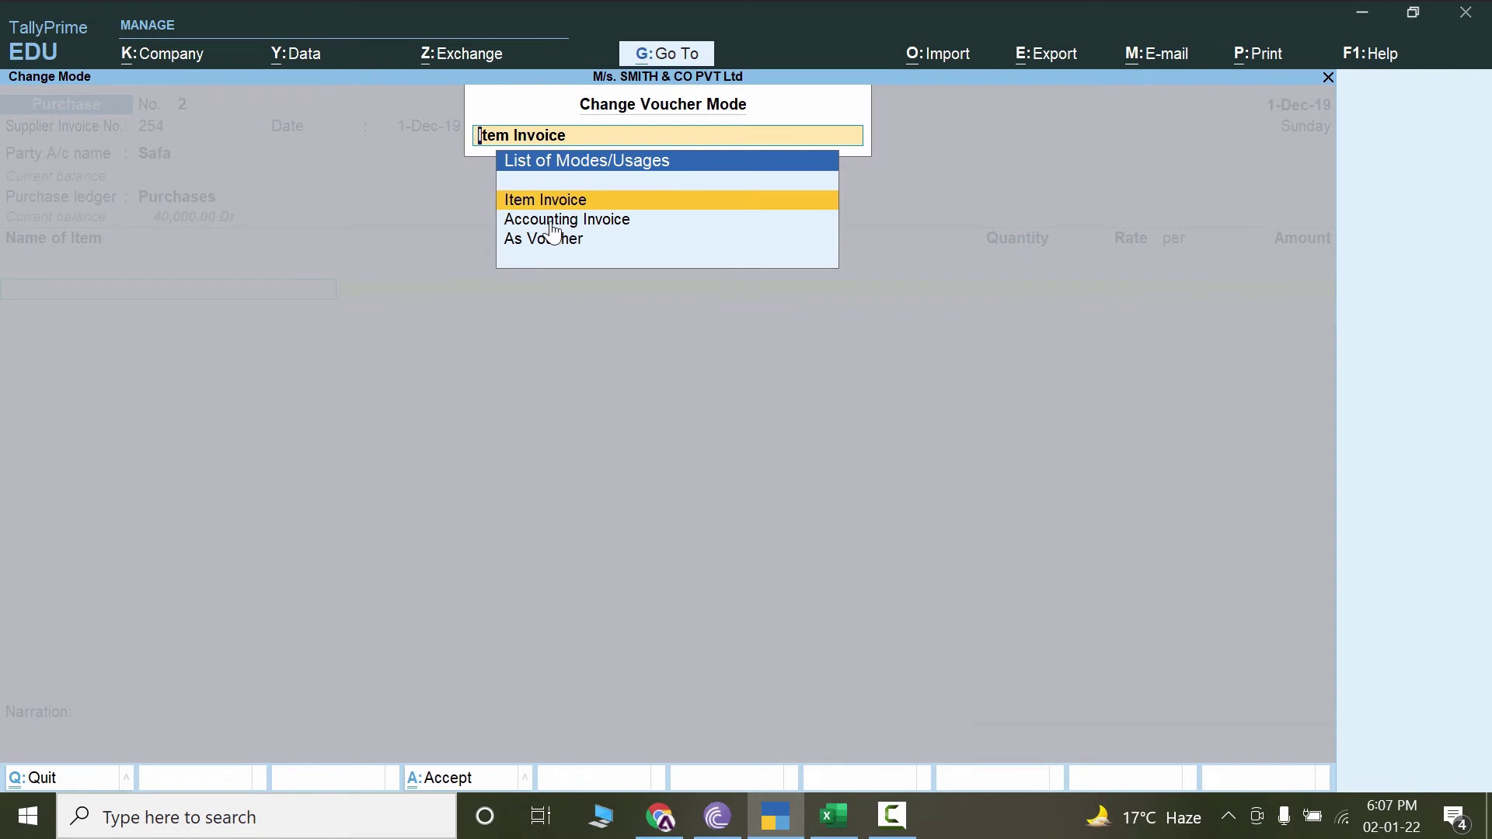
pyautogui.press('Return')
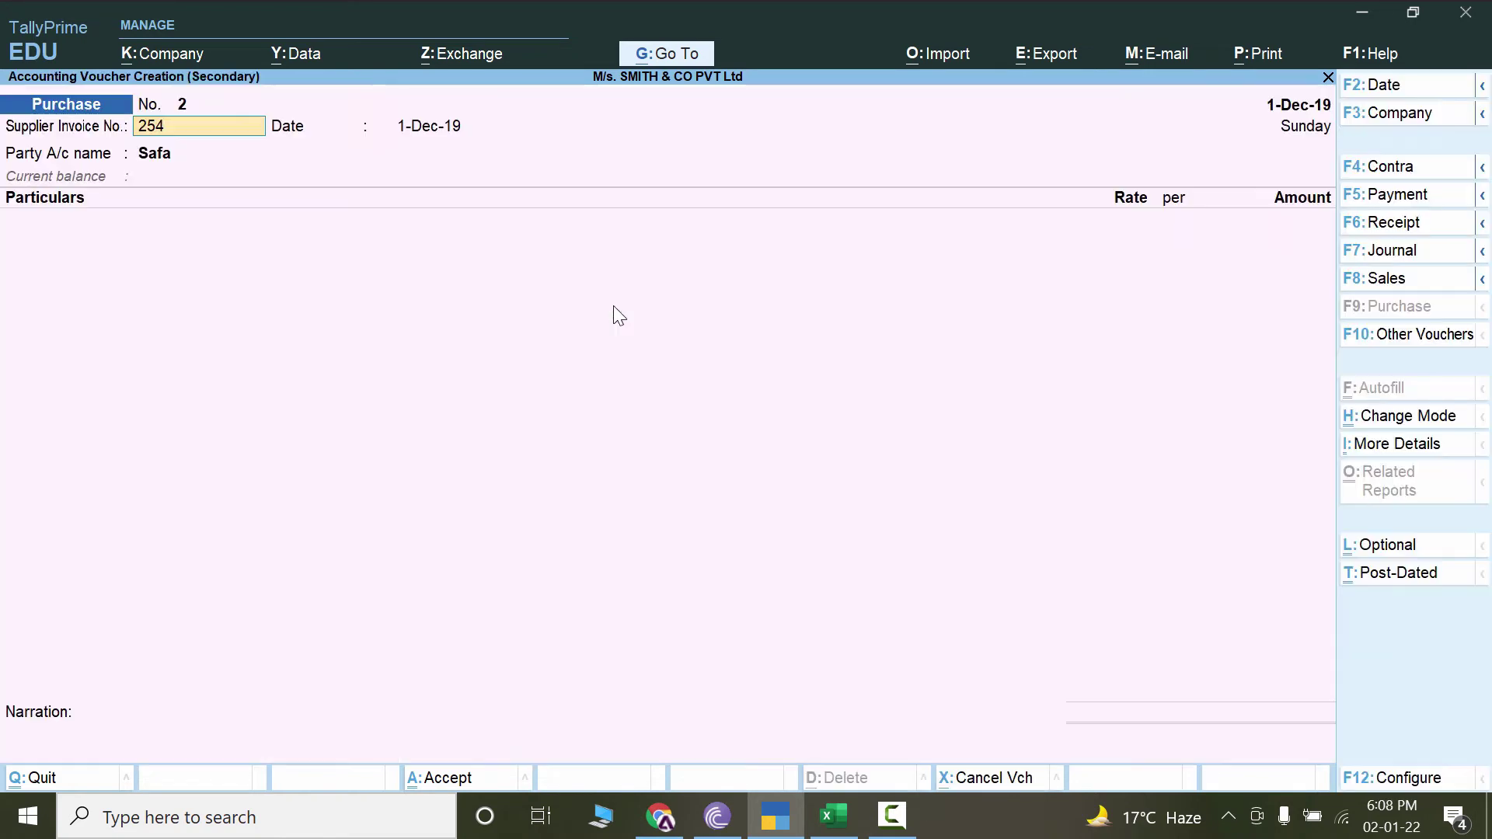
pyautogui.press('Return')
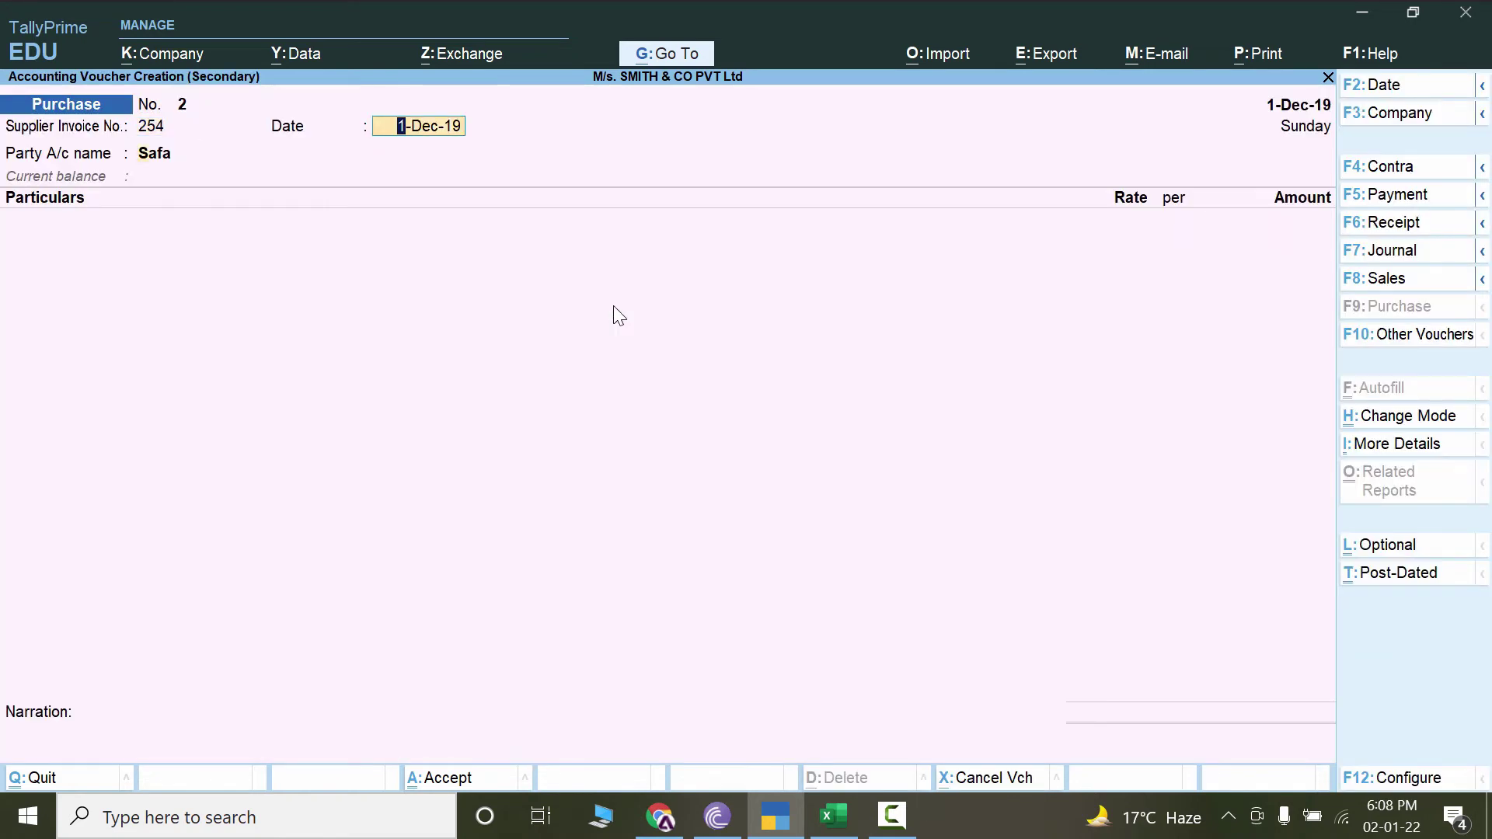
pyautogui.press('Return')
pyautogui.press('Return')
pyautogui.press('Return')
pyautogui.press('Return')
pyautogui.press('Return')
pyautogui.press('Return')
pyautogui.press('Return')
pyautogui.press('Return')
pyautogui.press('Return')
pyautogui.press('Return')
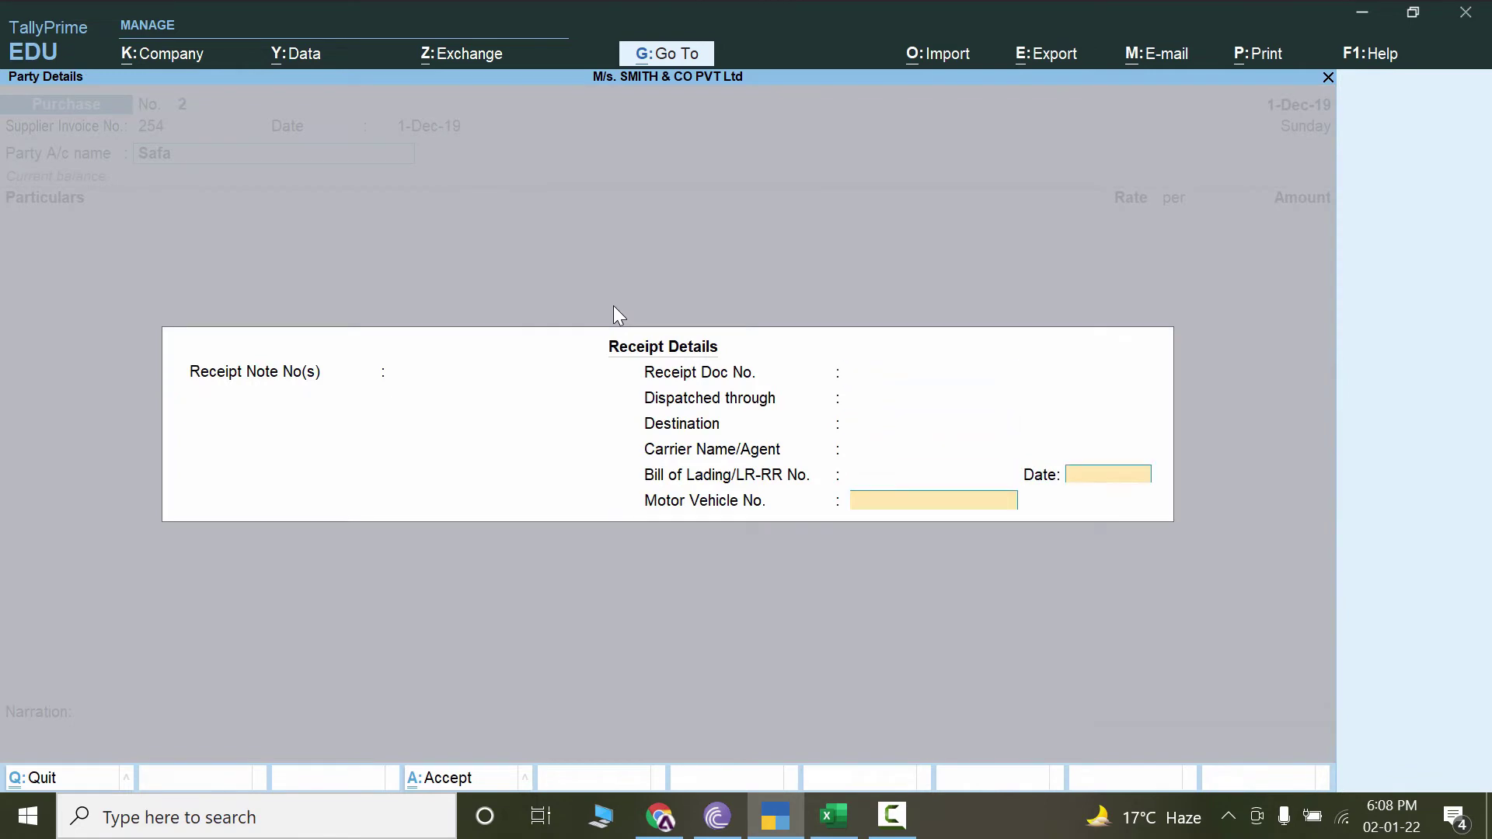
pyautogui.press('Return')
pyautogui.press('Return')
pyautogui.press('Return')
pyautogui.press('Return')
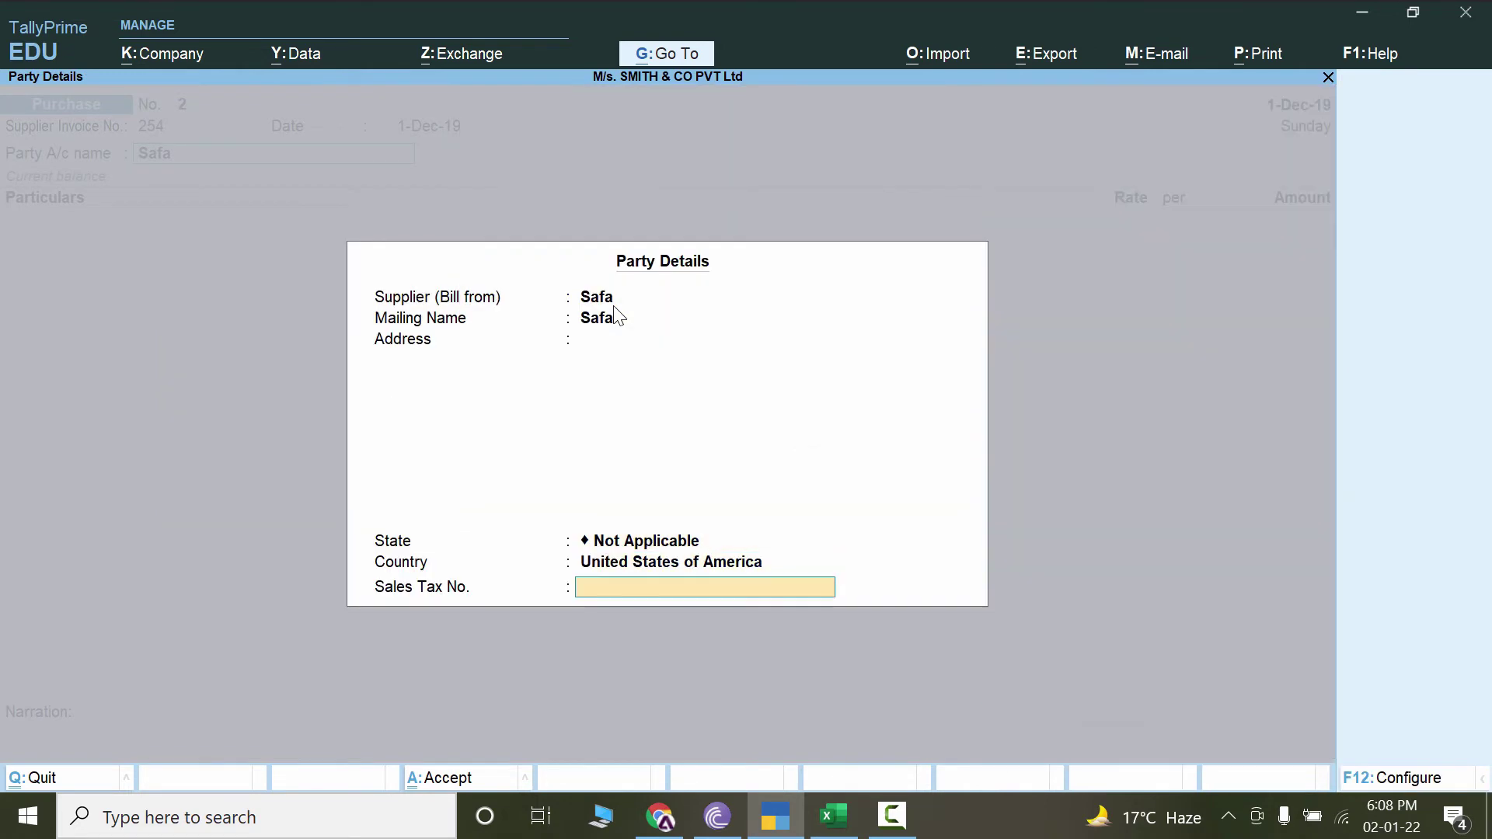
# Change the voucher mode to As Voucher and accept the invoice number, date, credited supplier, receipt details and party details.
pyautogui.hotkey('ctrl', 'h')
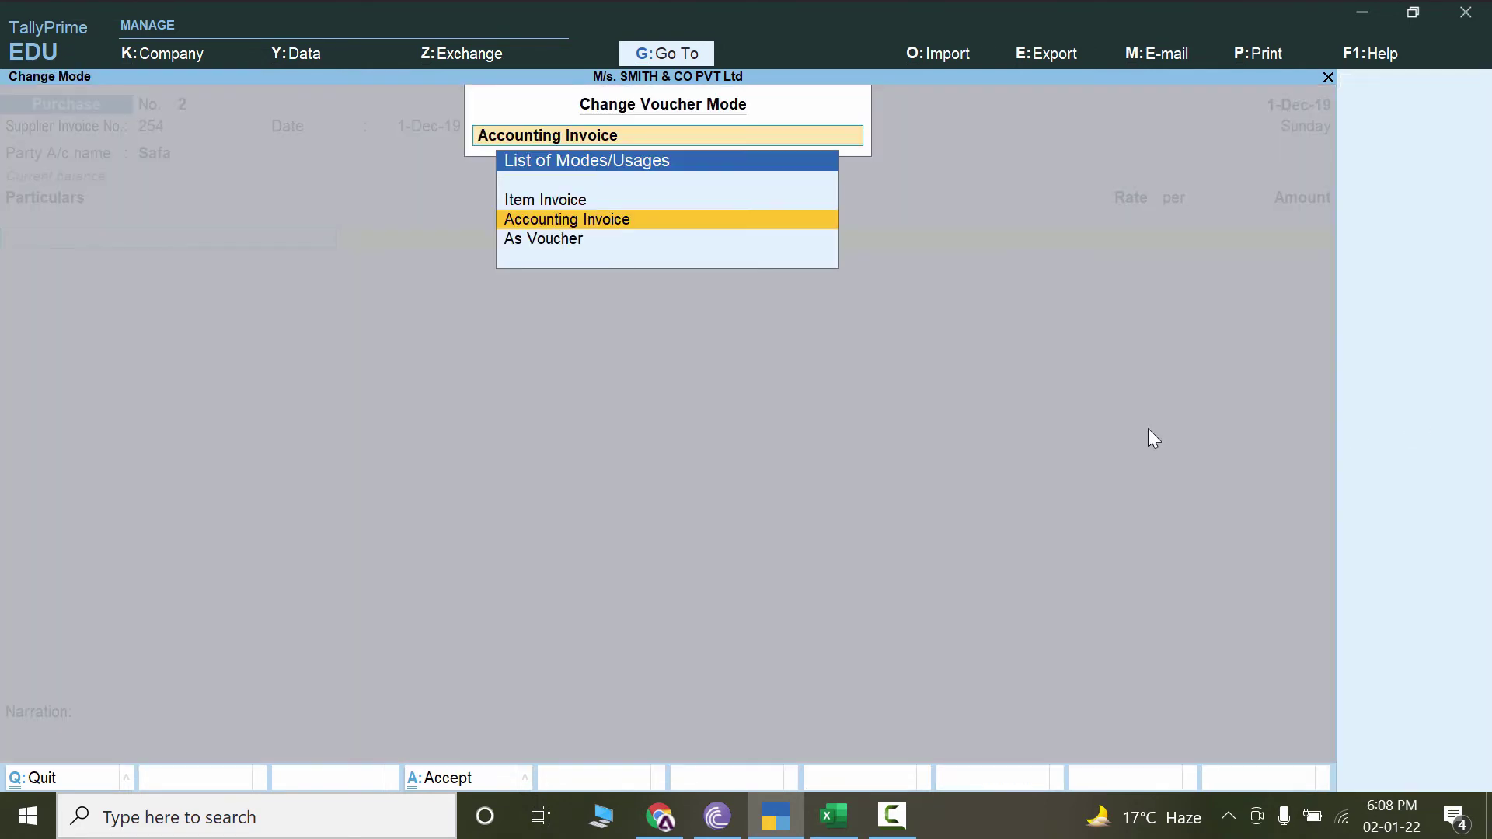
pyautogui.click(573, 242)
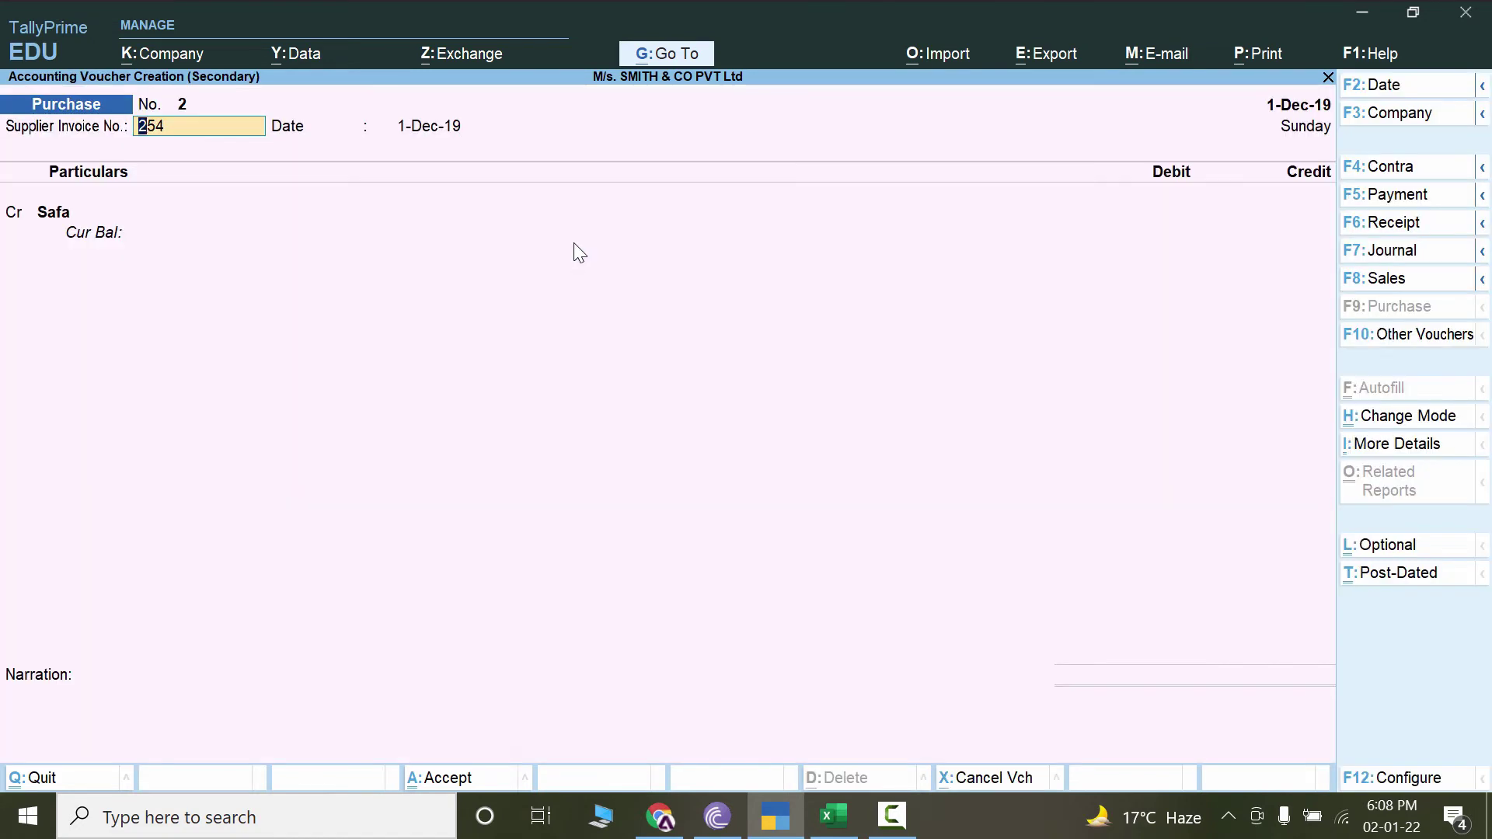
pyautogui.press('Return')
pyautogui.press('Return')
pyautogui.press('Return')
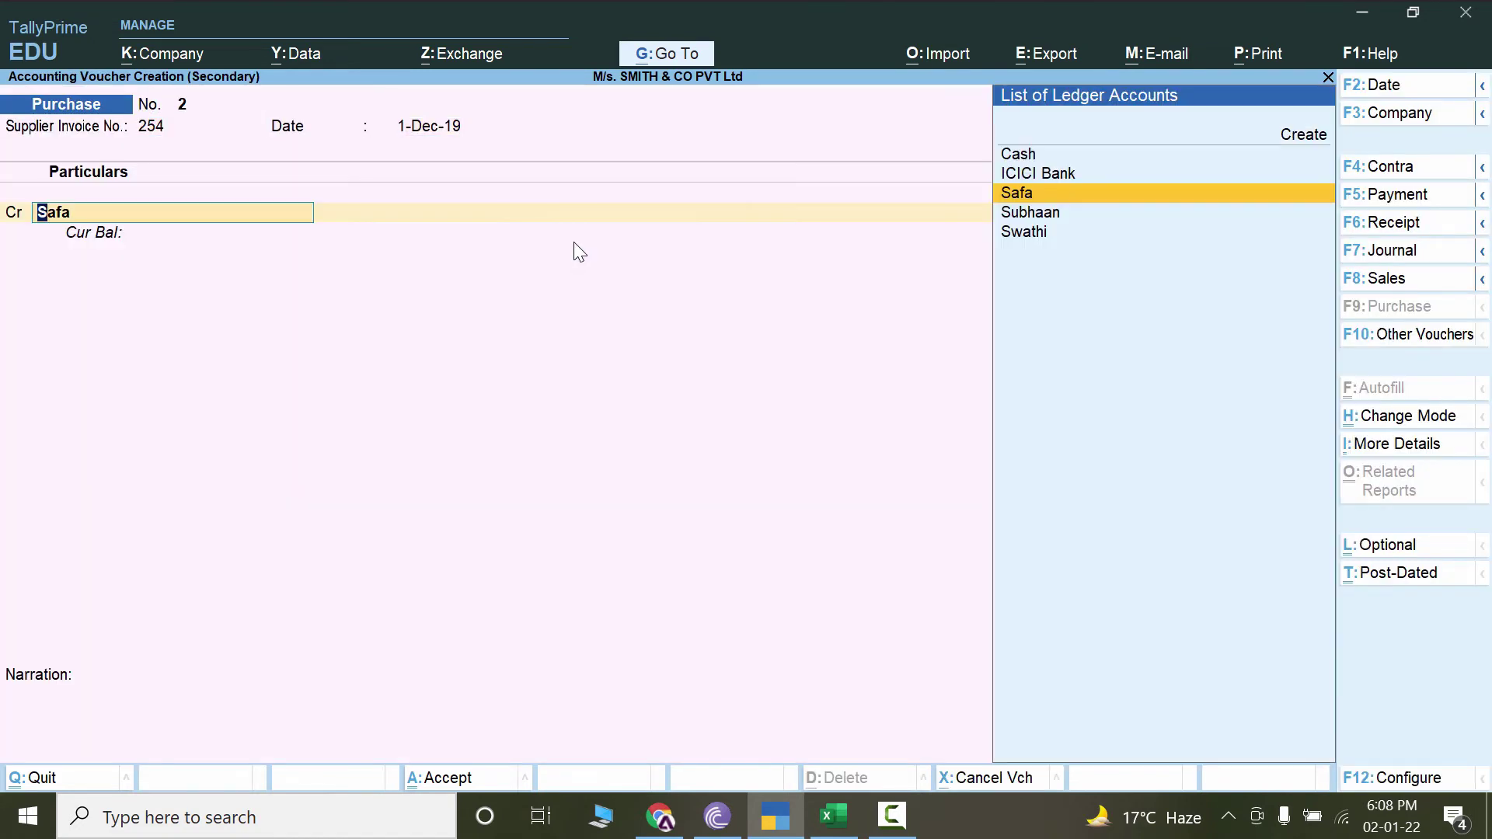
pyautogui.press('Return')
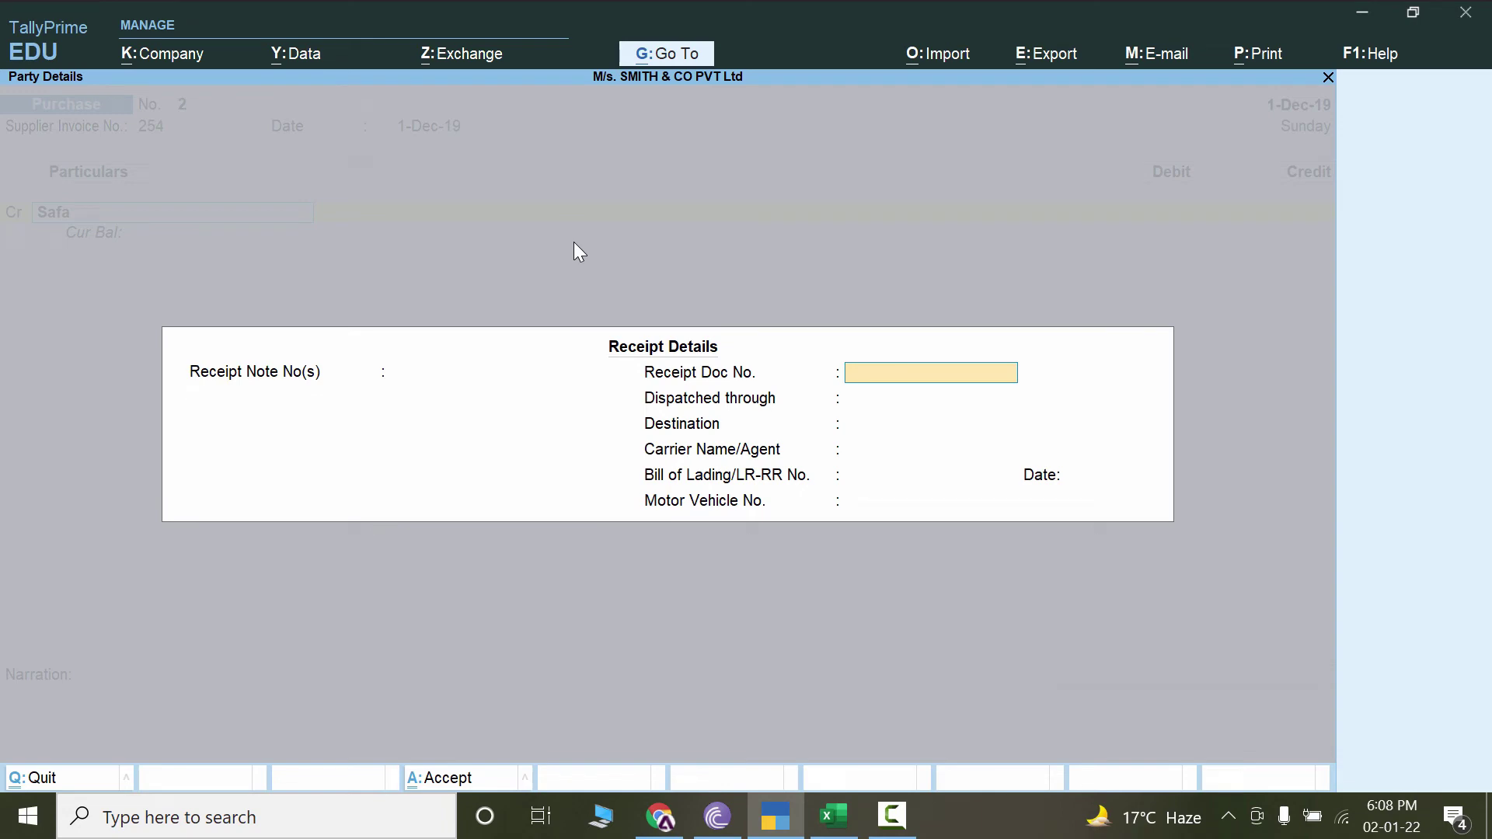
pyautogui.press('Return')
pyautogui.press('Return')
pyautogui.press('Return')
pyautogui.press('Return')
pyautogui.press('Return')
pyautogui.press('Return')
pyautogui.press('Return')
pyautogui.press('Return')
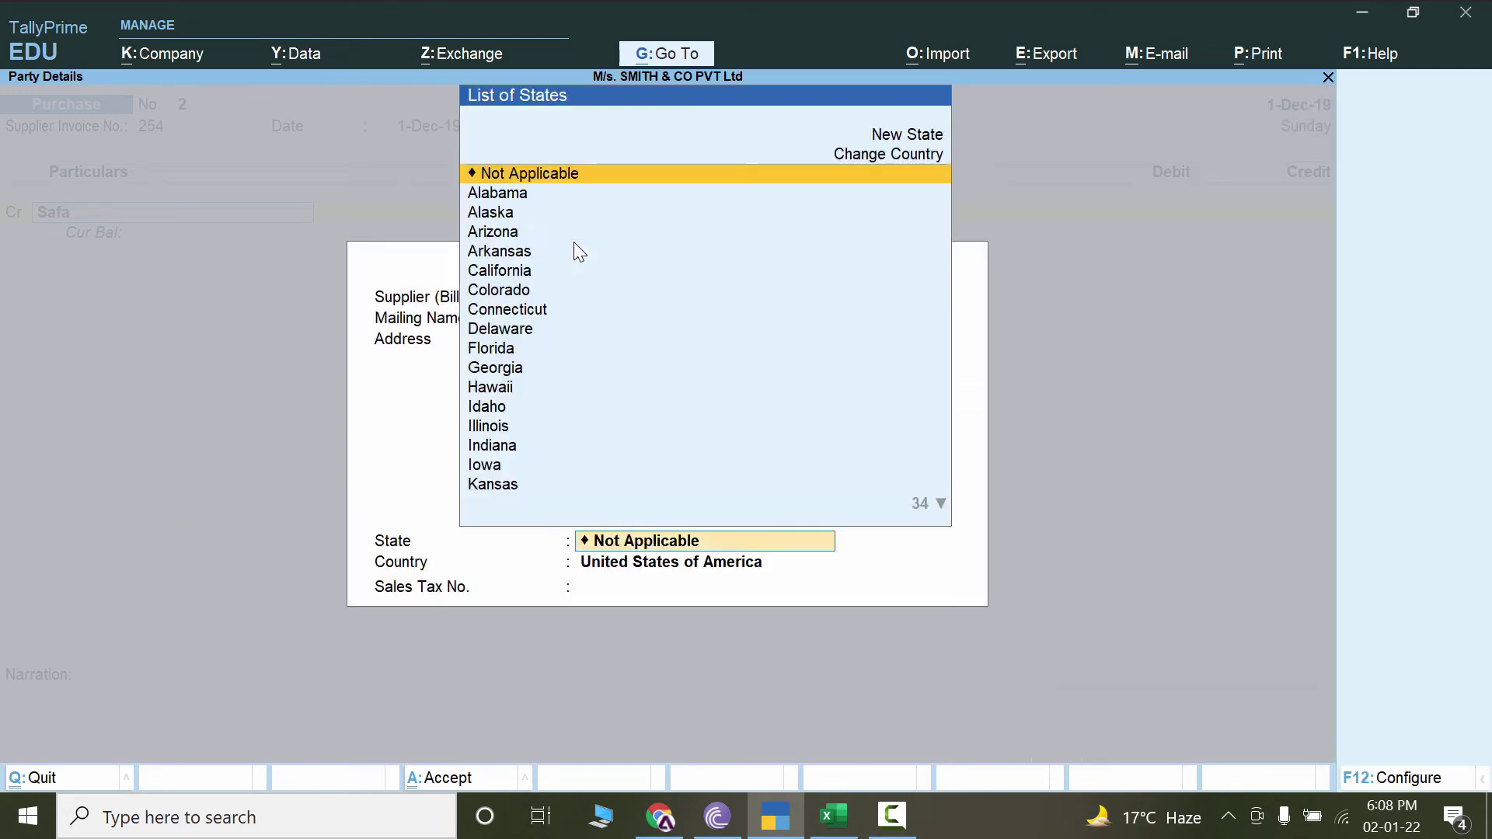
pyautogui.press('Return')
pyautogui.press('Return')
# Credit the supplier with 4,500 as given in the Excel sheet, and allocate it to New Ref 254 without a due date.
pyautogui.hotkey('alt', 'Tab')
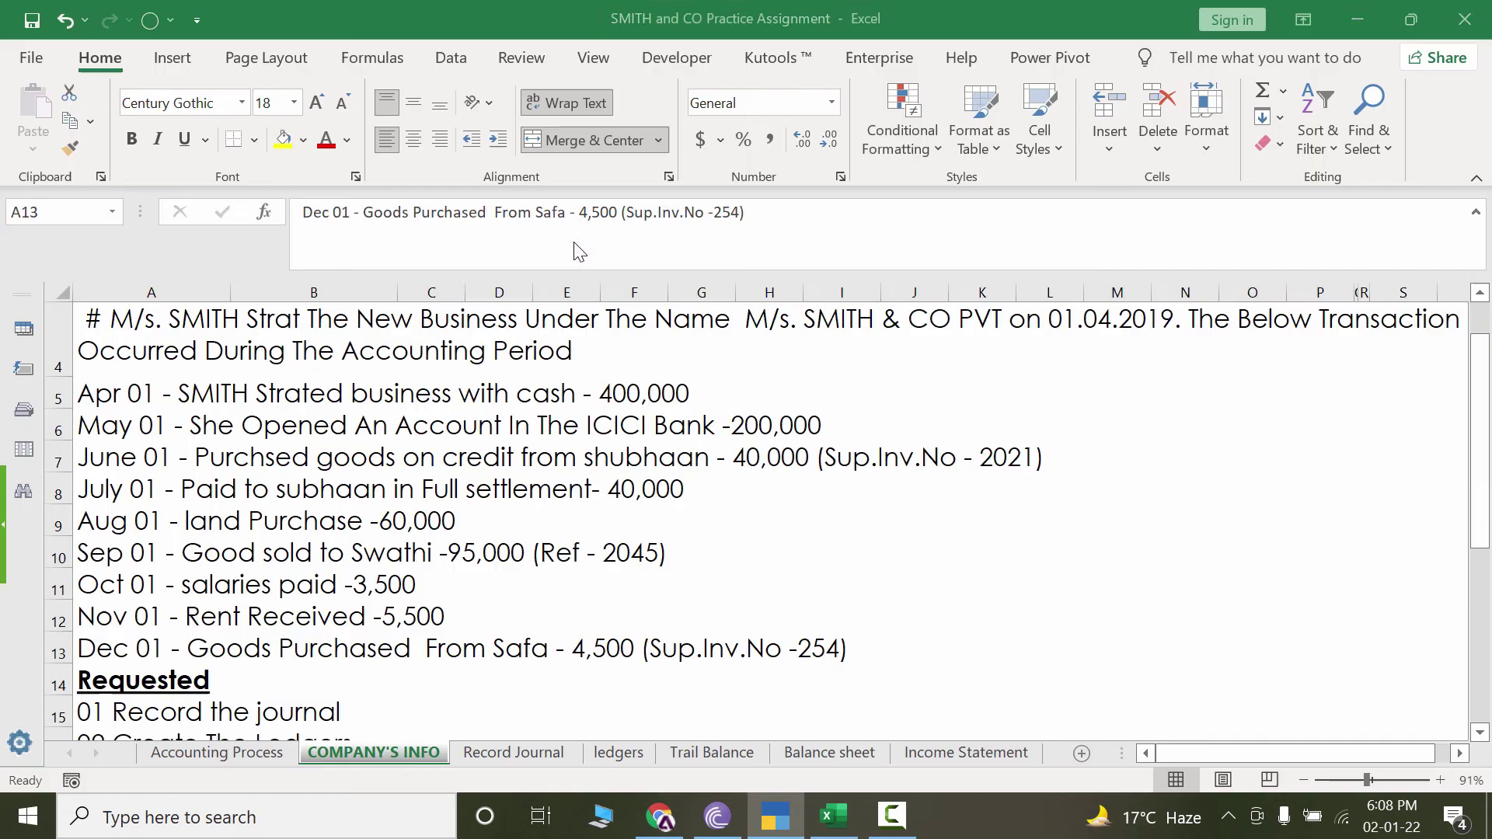
pyautogui.hotkey('alt', 'Tab')
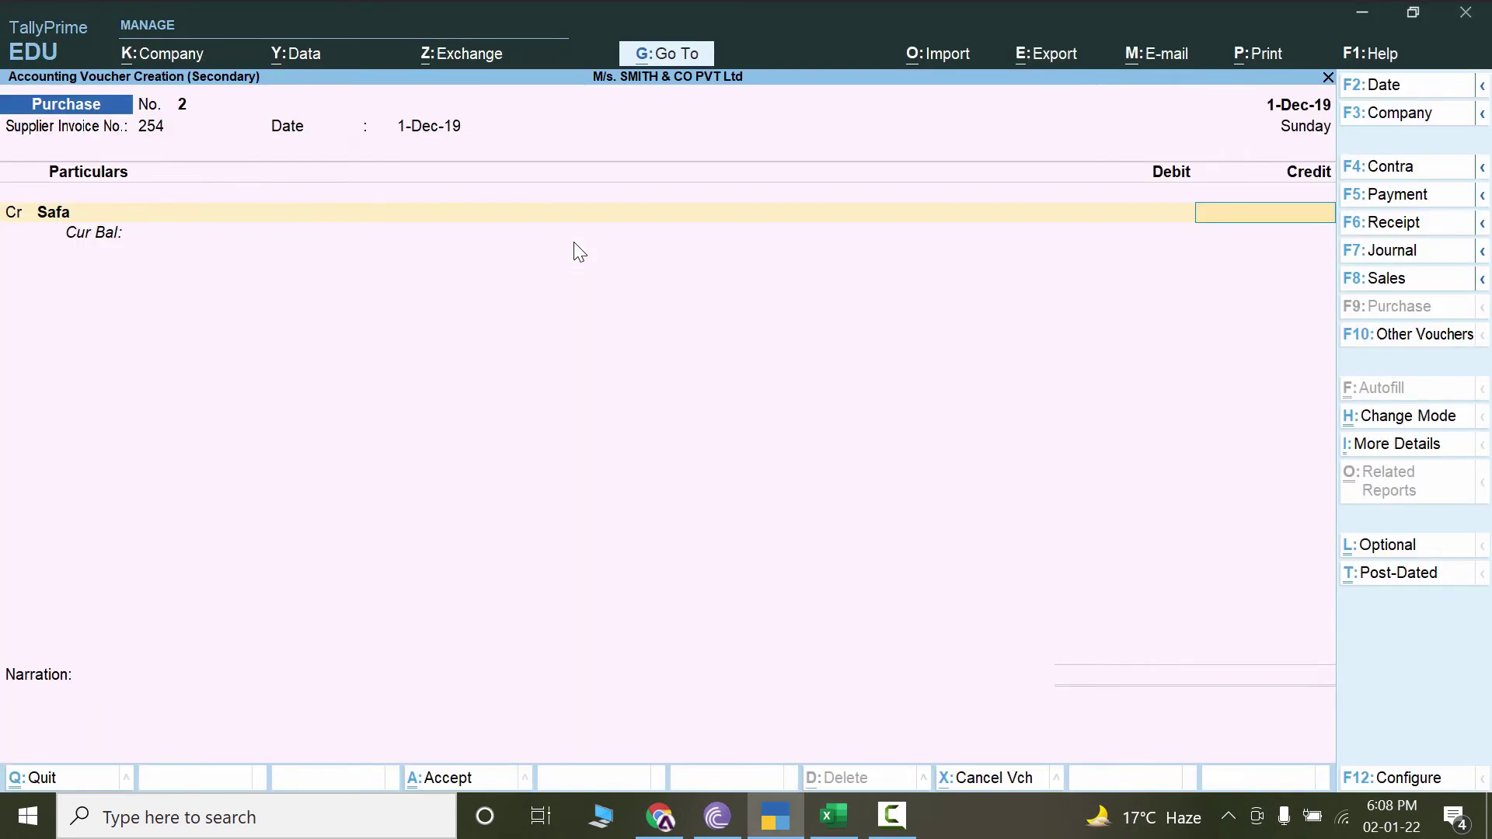
pyautogui.write('4500')
pyautogui.press('Return')
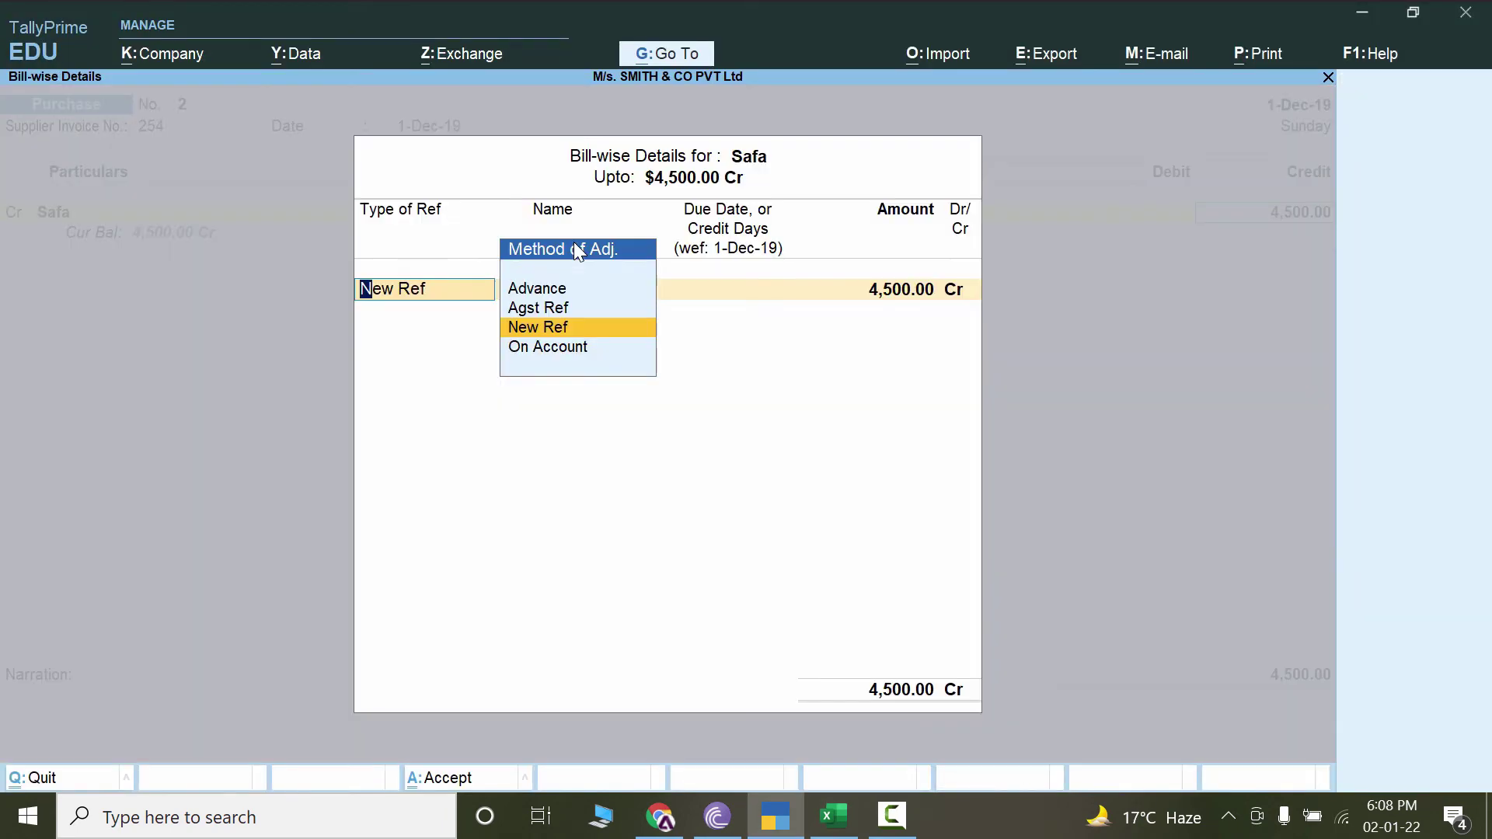
pyautogui.press('Return')
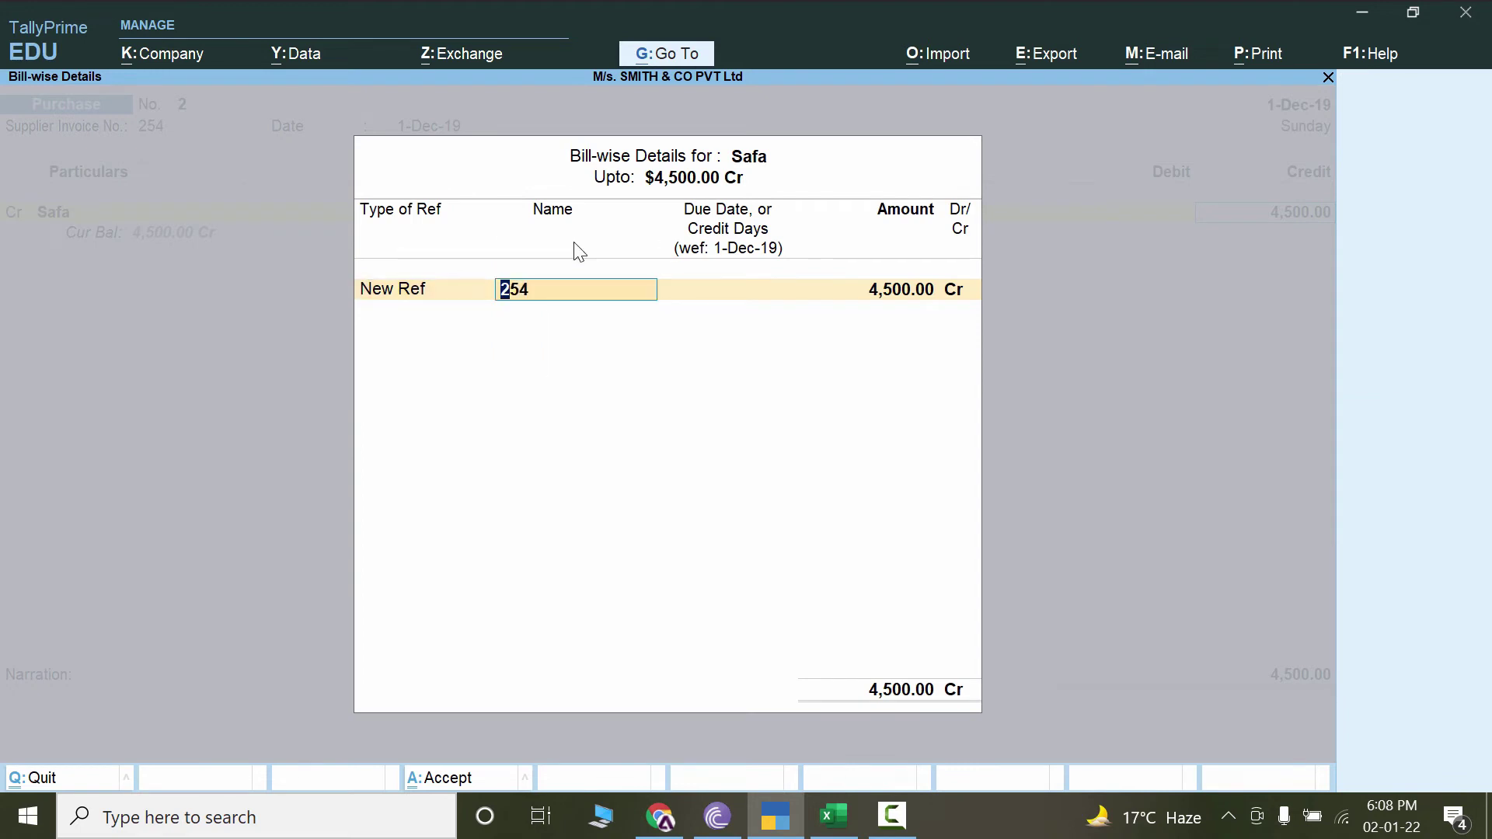
pyautogui.press('Return')
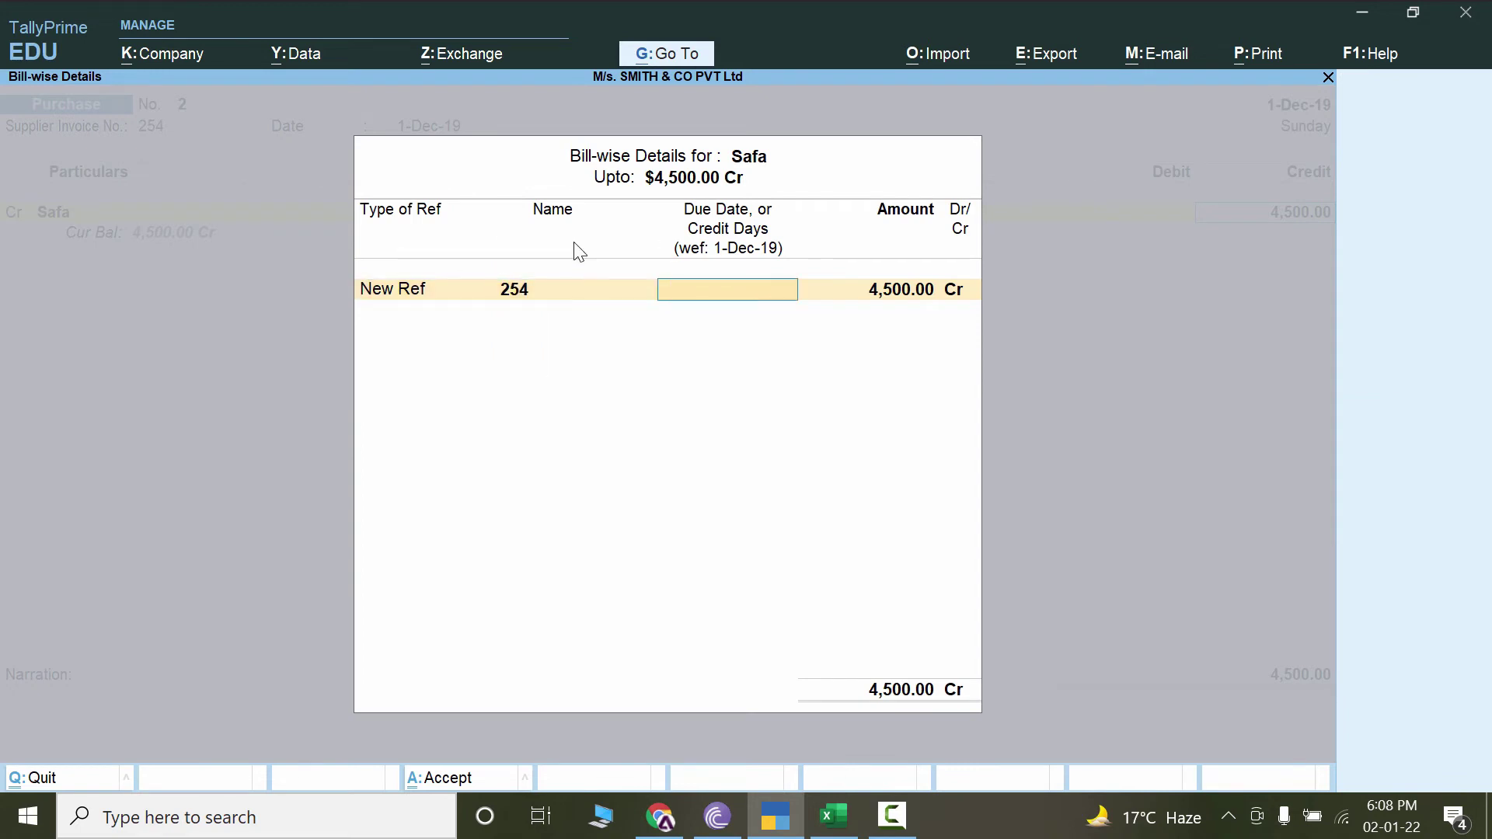
pyautogui.press('Return')
pyautogui.press('Return')
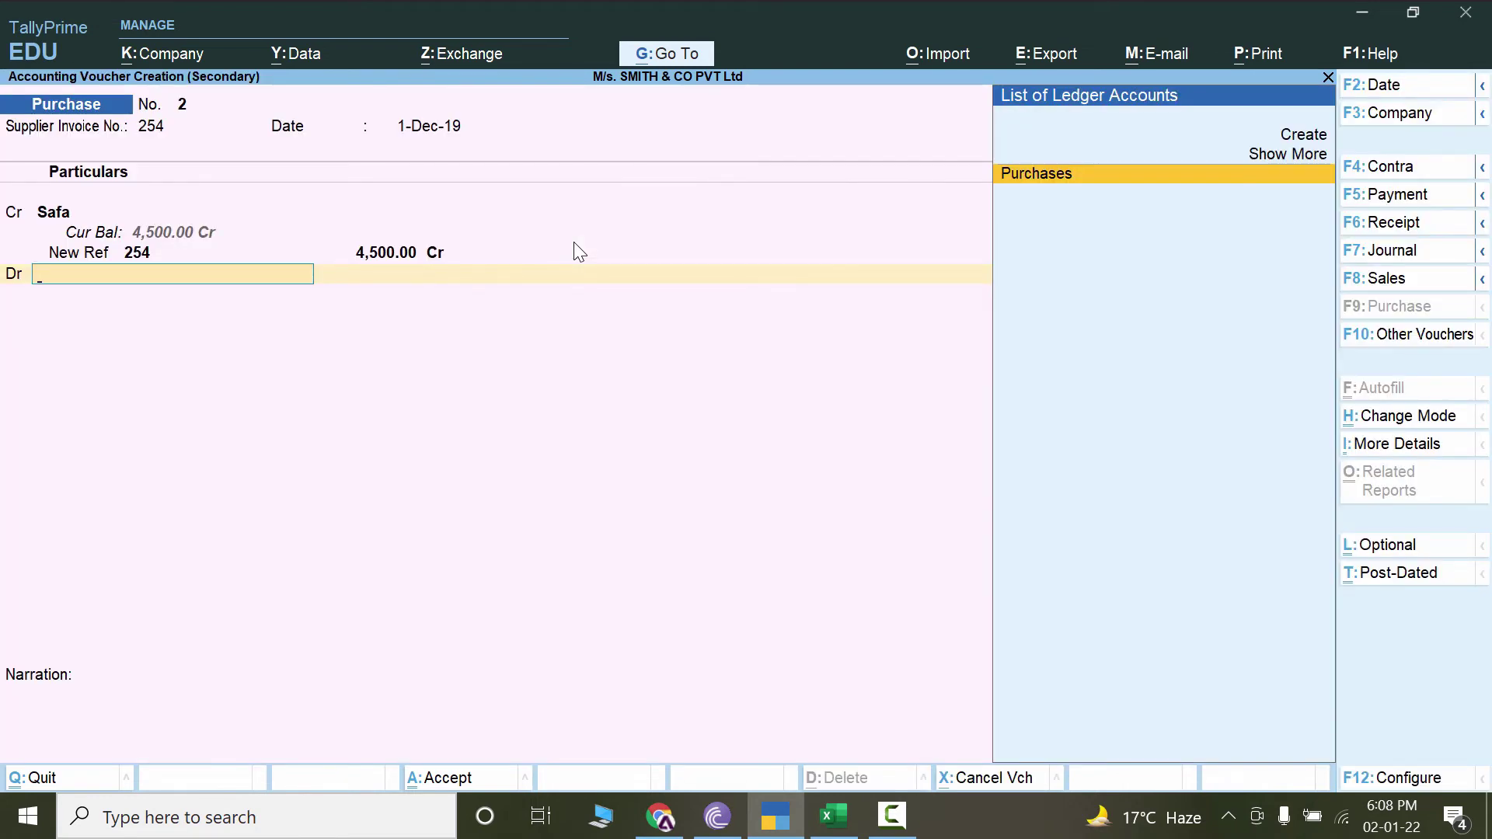
# Debit the Purchases ledger with 4,500 in the purchase voucher.
pyautogui.press('Return')
pyautogui.press('Escape')
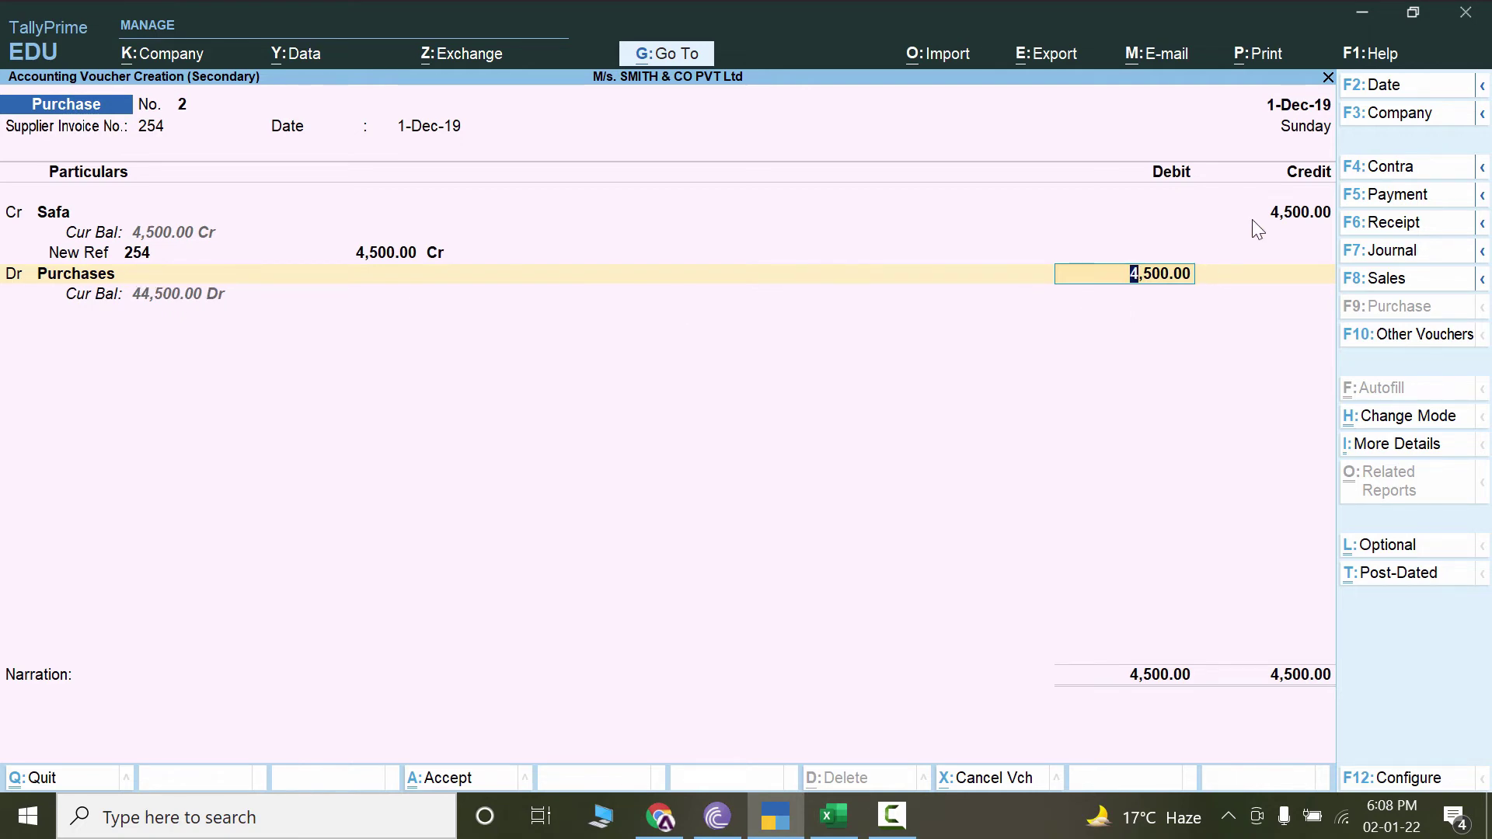
pyautogui.press('Return')
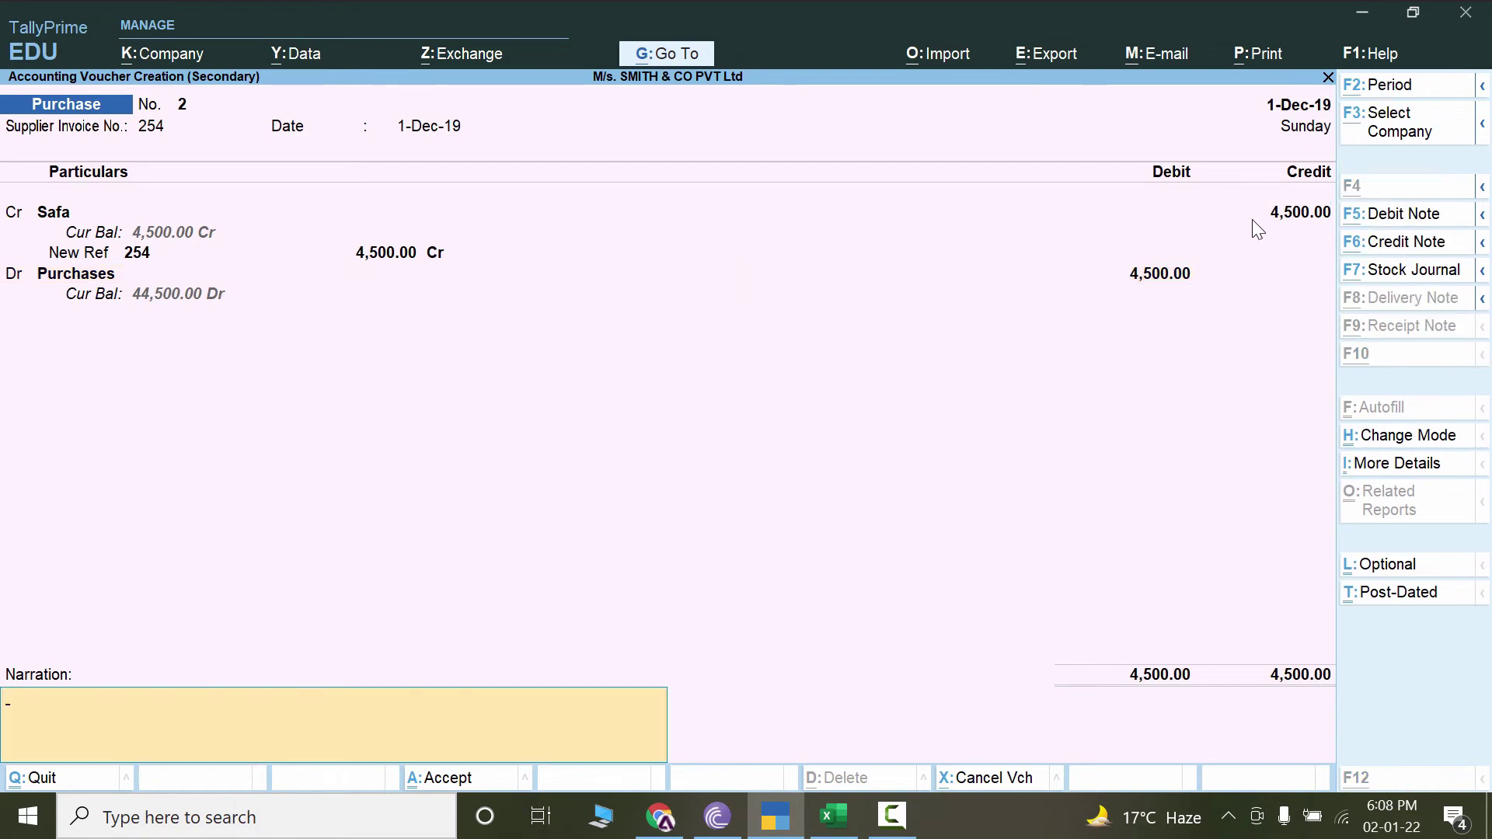
# Copy the Dec 01 goods purchase text from cell A13 of the Excel sheet into the narration and save the voucher.
pyautogui.hotkey('alt', 'Tab')
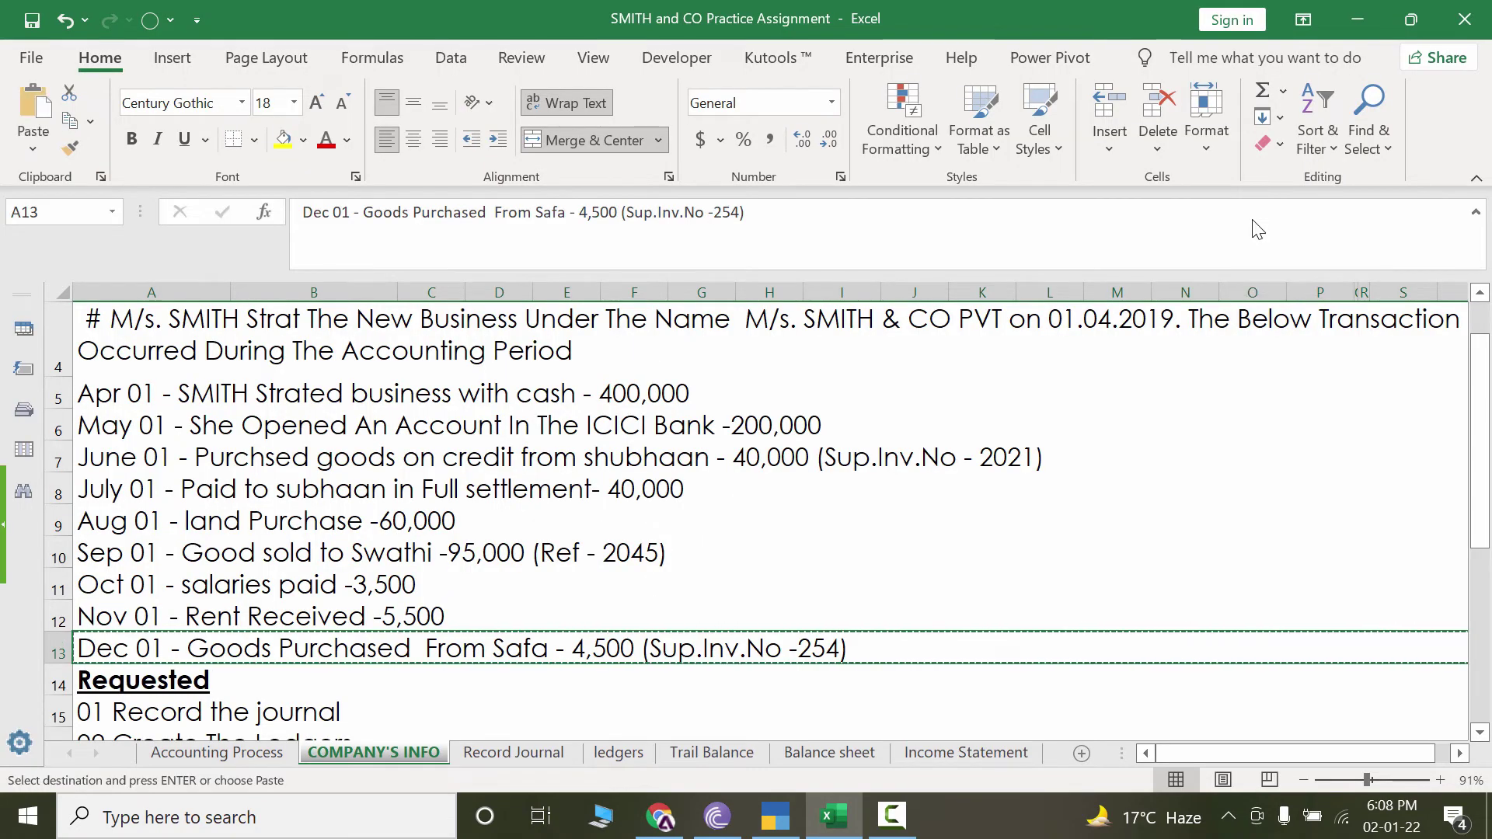
pyautogui.hotkey('alt', 'Tab')
pyautogui.hotkey('ctrl', 'alt', 'v')
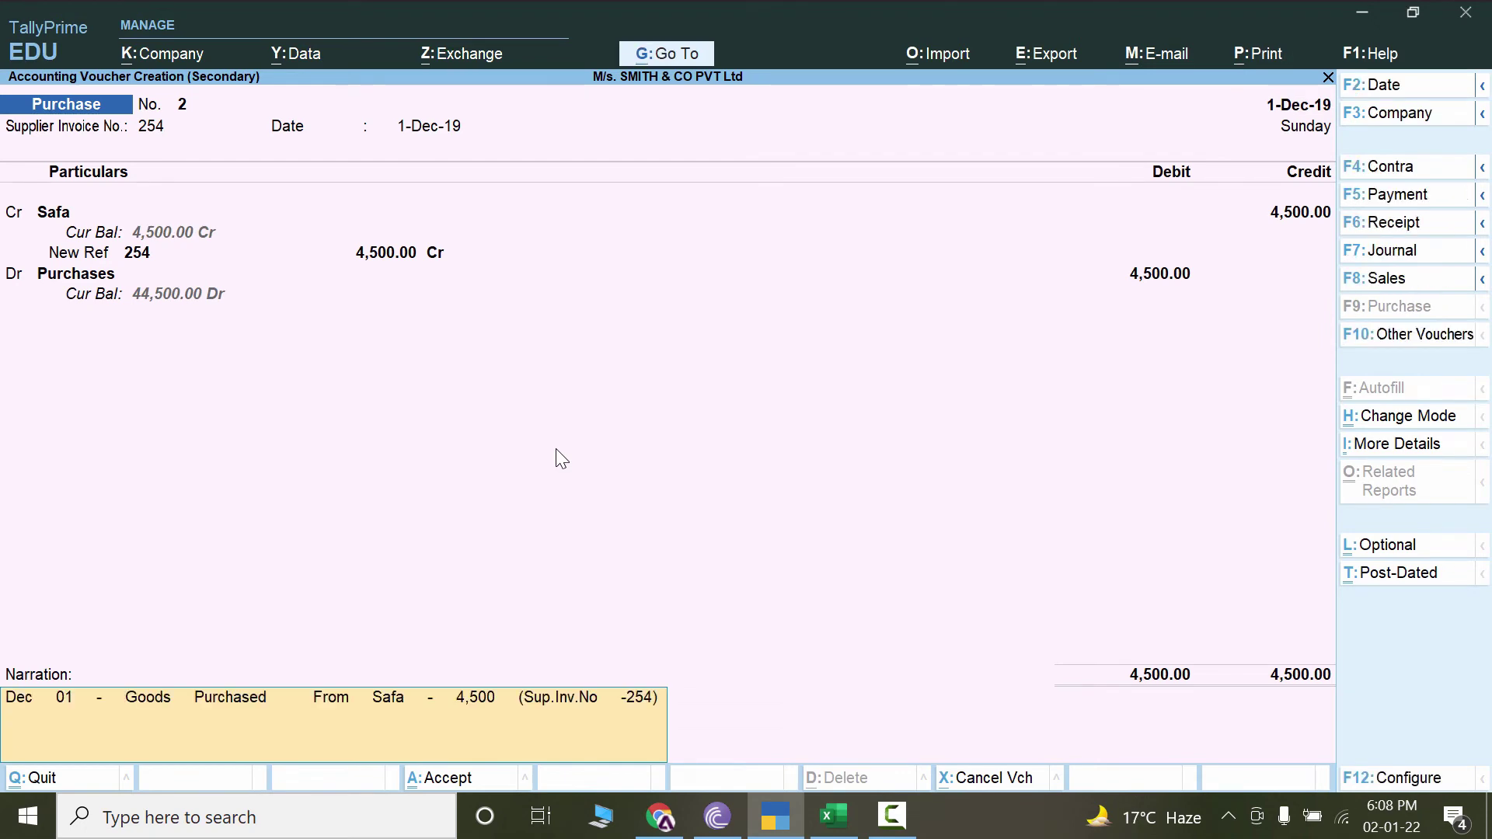
pyautogui.hotkey('ctrl', 'a')
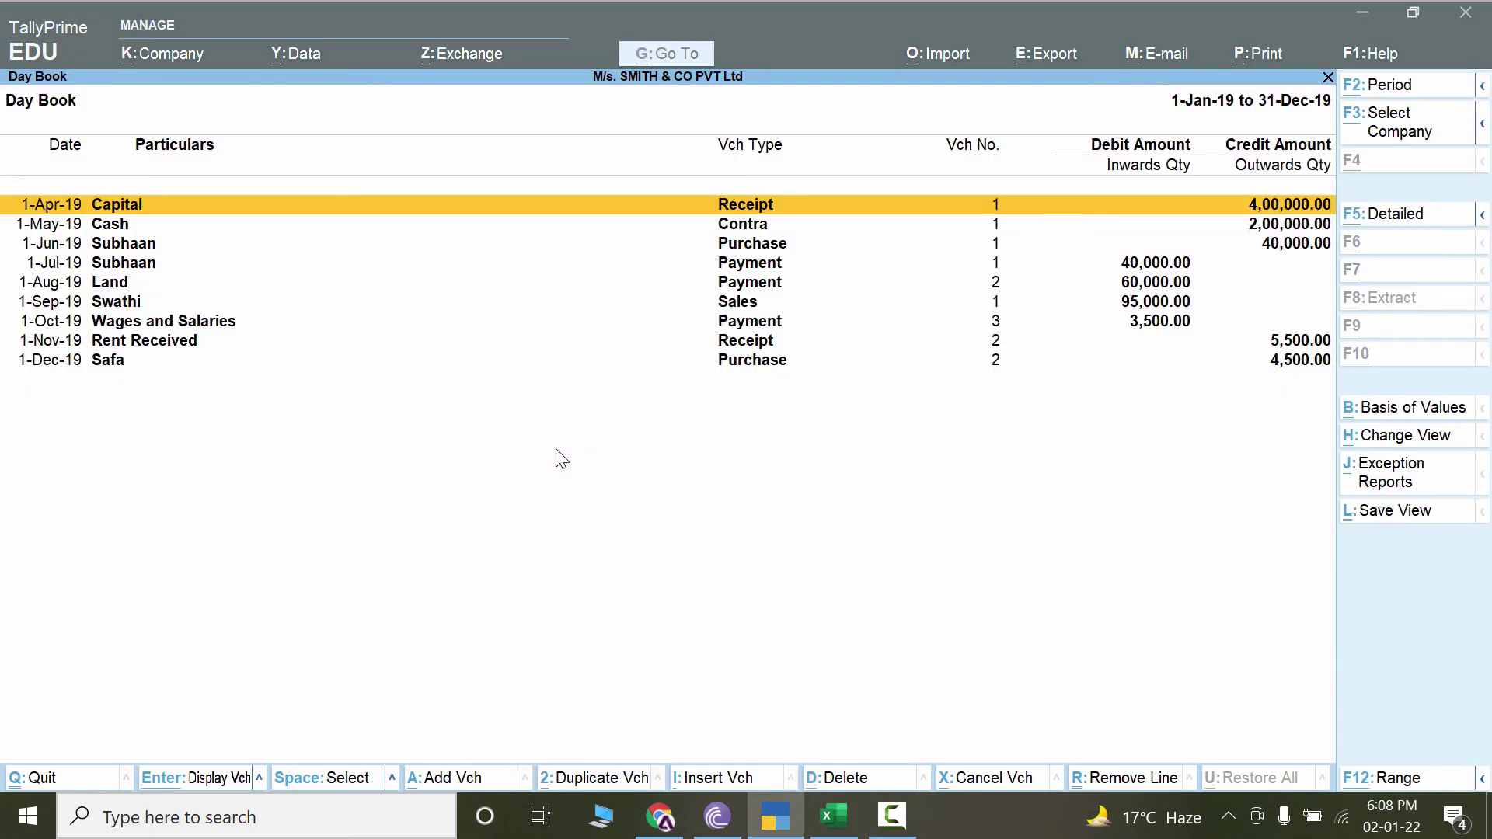
# Check the TallyPrime Day Book vouchers against the April to December transactions in rows 5 to 13 of the Excel COMPANY'S INFO sheet.
pyautogui.hotkey('alt', 'Tab')
pyautogui.hotkey('alt', 'Tab')
pyautogui.click(127, 247)
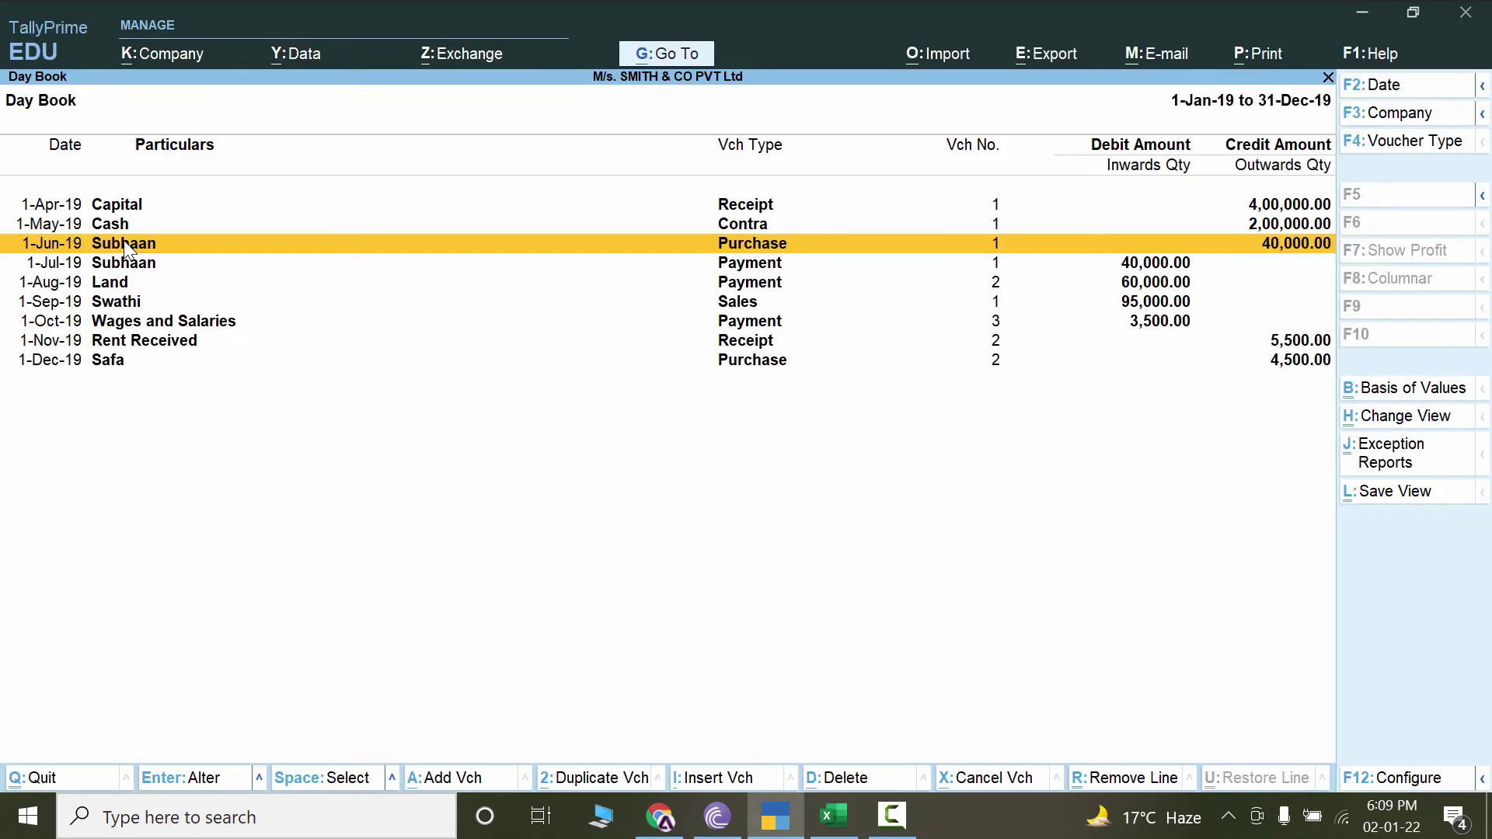
pyautogui.click(124, 262)
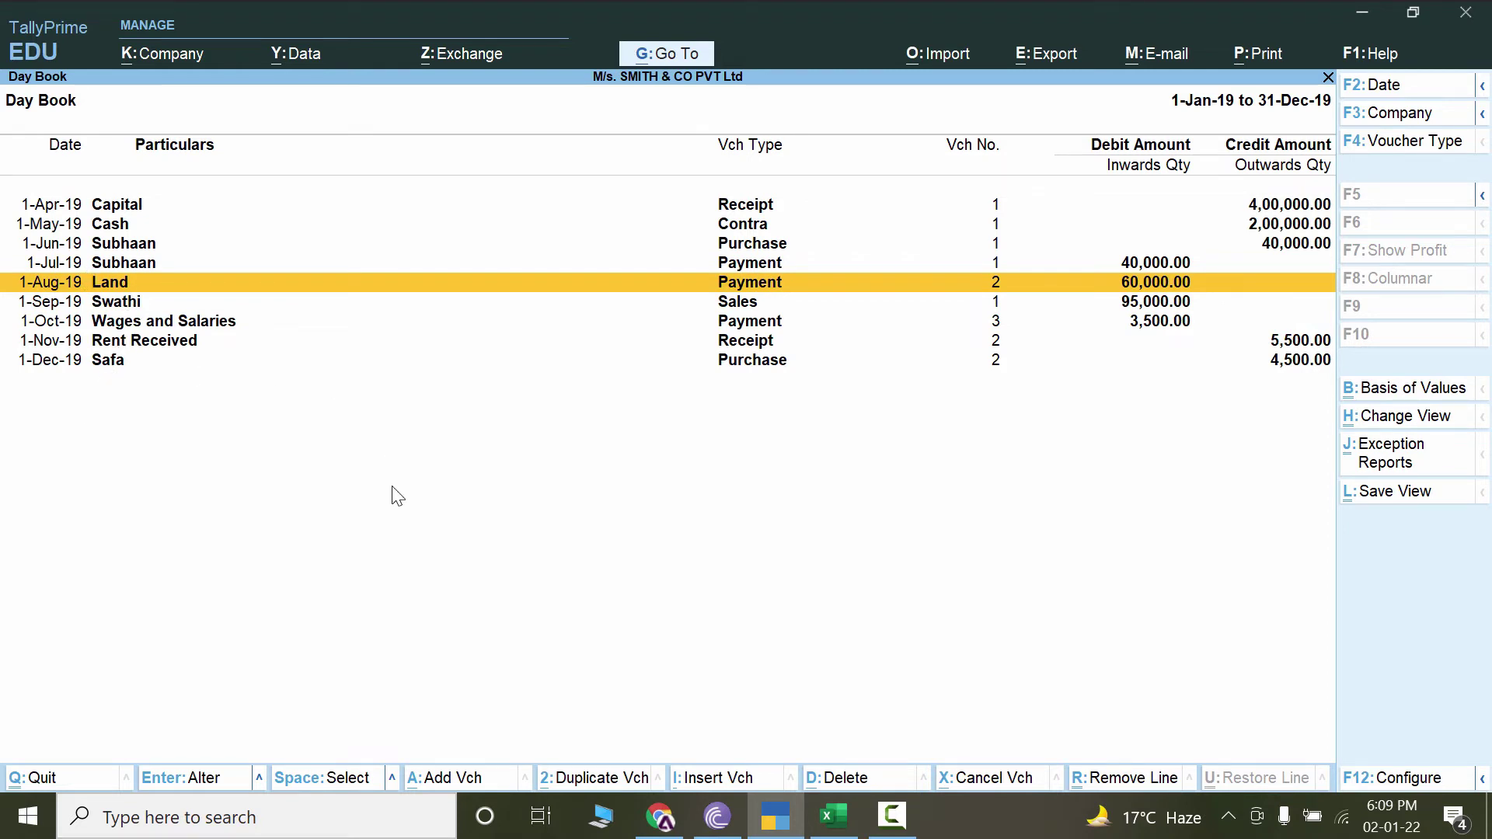
pyautogui.hotkey('alt', 'Tab')
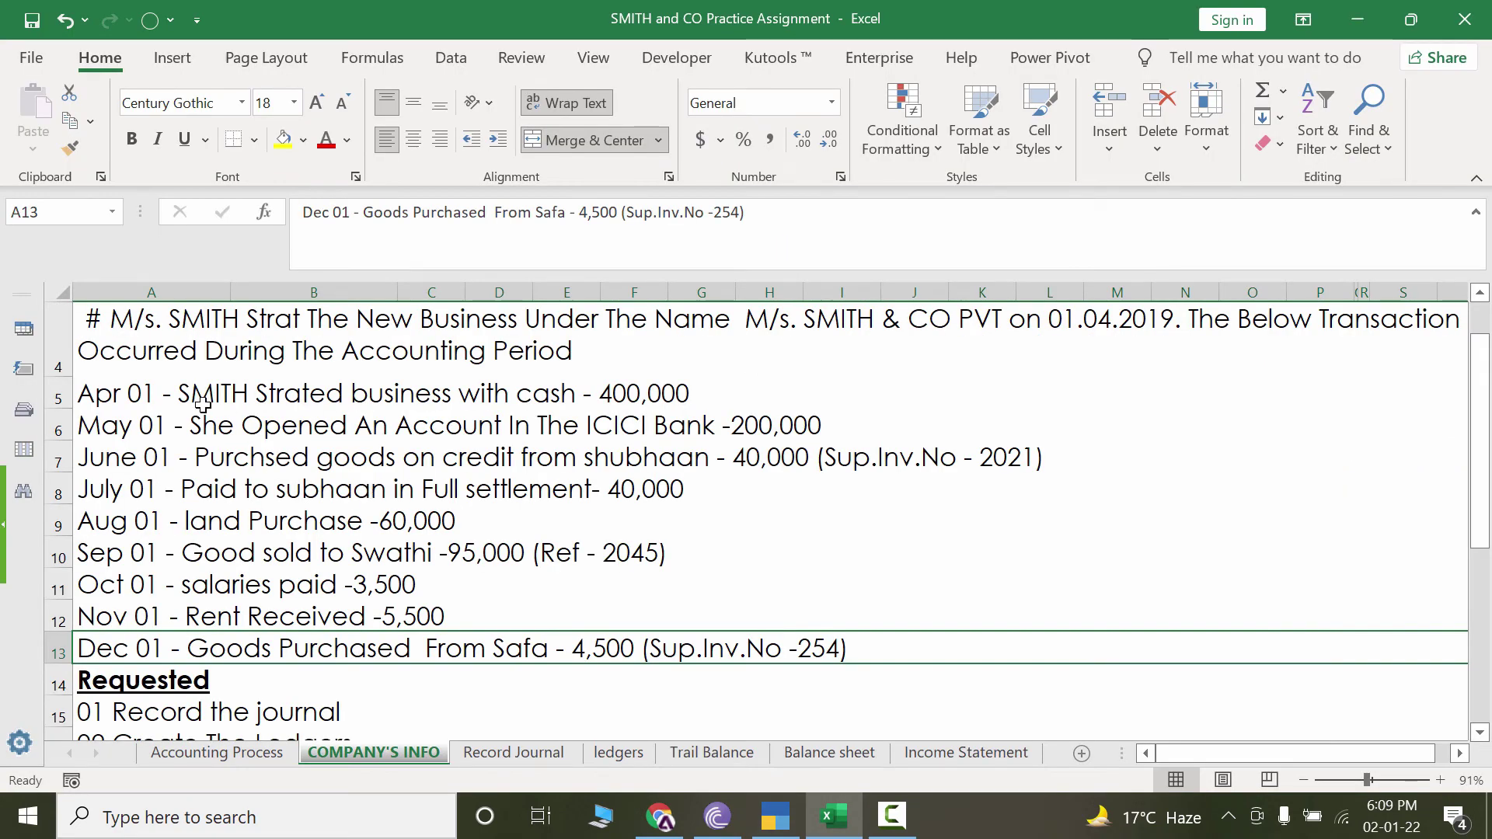
pyautogui.moveTo(287, 401); pyautogui.dragTo(296, 643)
pyautogui.scroll(-1, 296, 643)
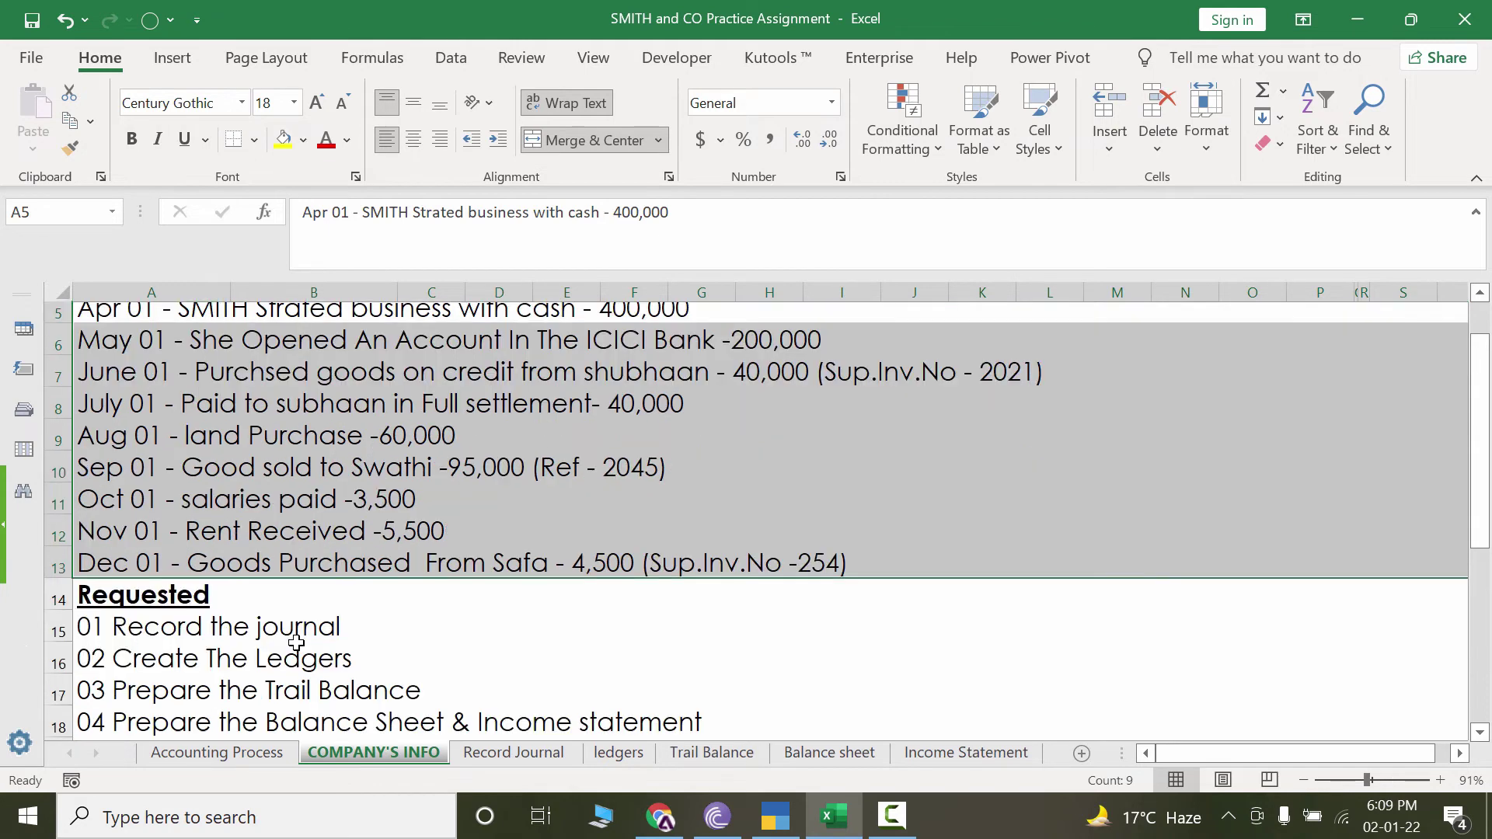
pyautogui.click(303, 436)
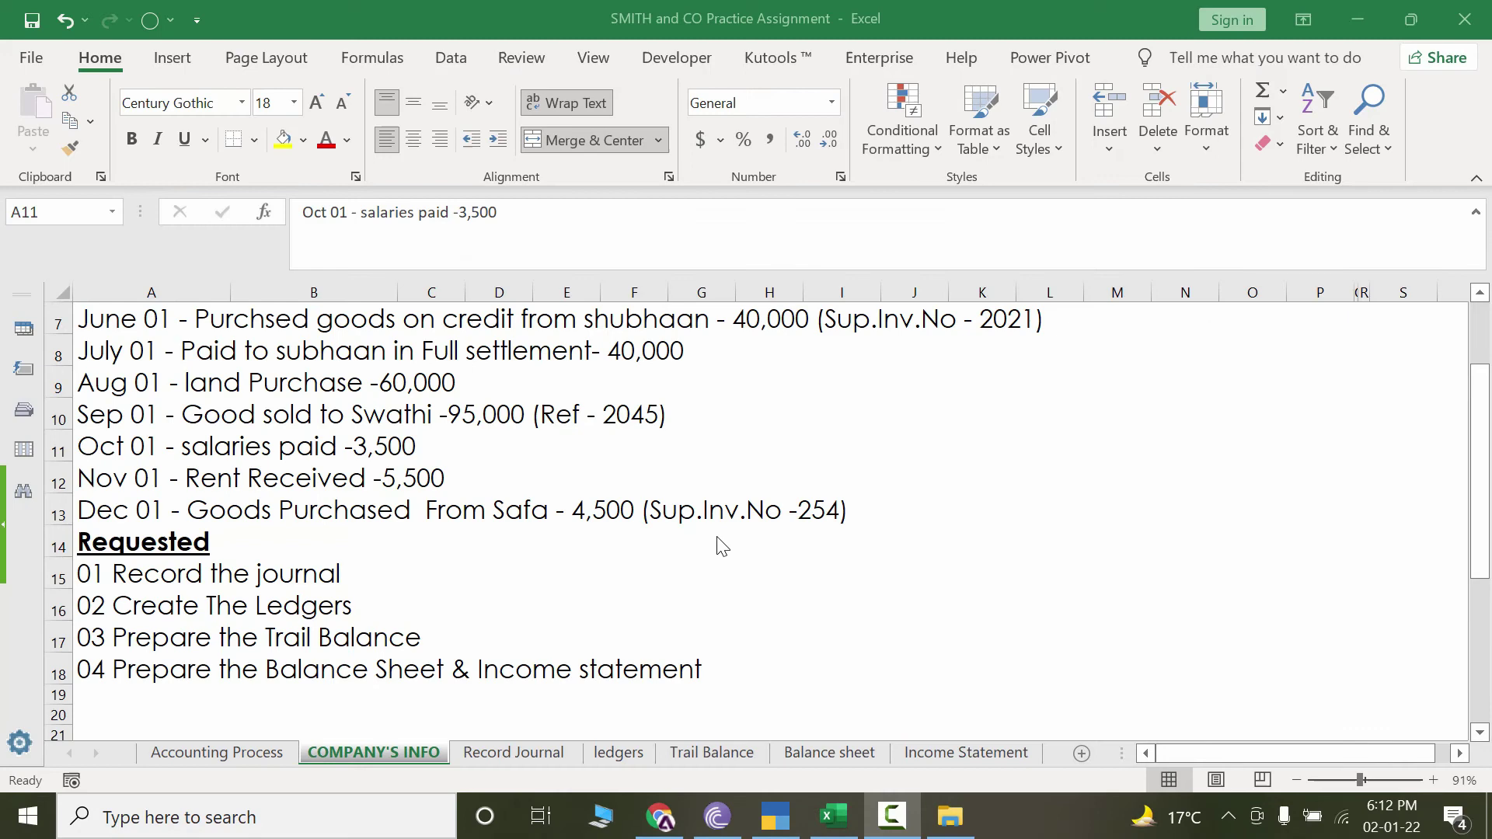
# Review the Requested list under the transactions, from recording the journal and creating ledgers to preparing the trial balance.
pyautogui.scroll(2, 660, 554)
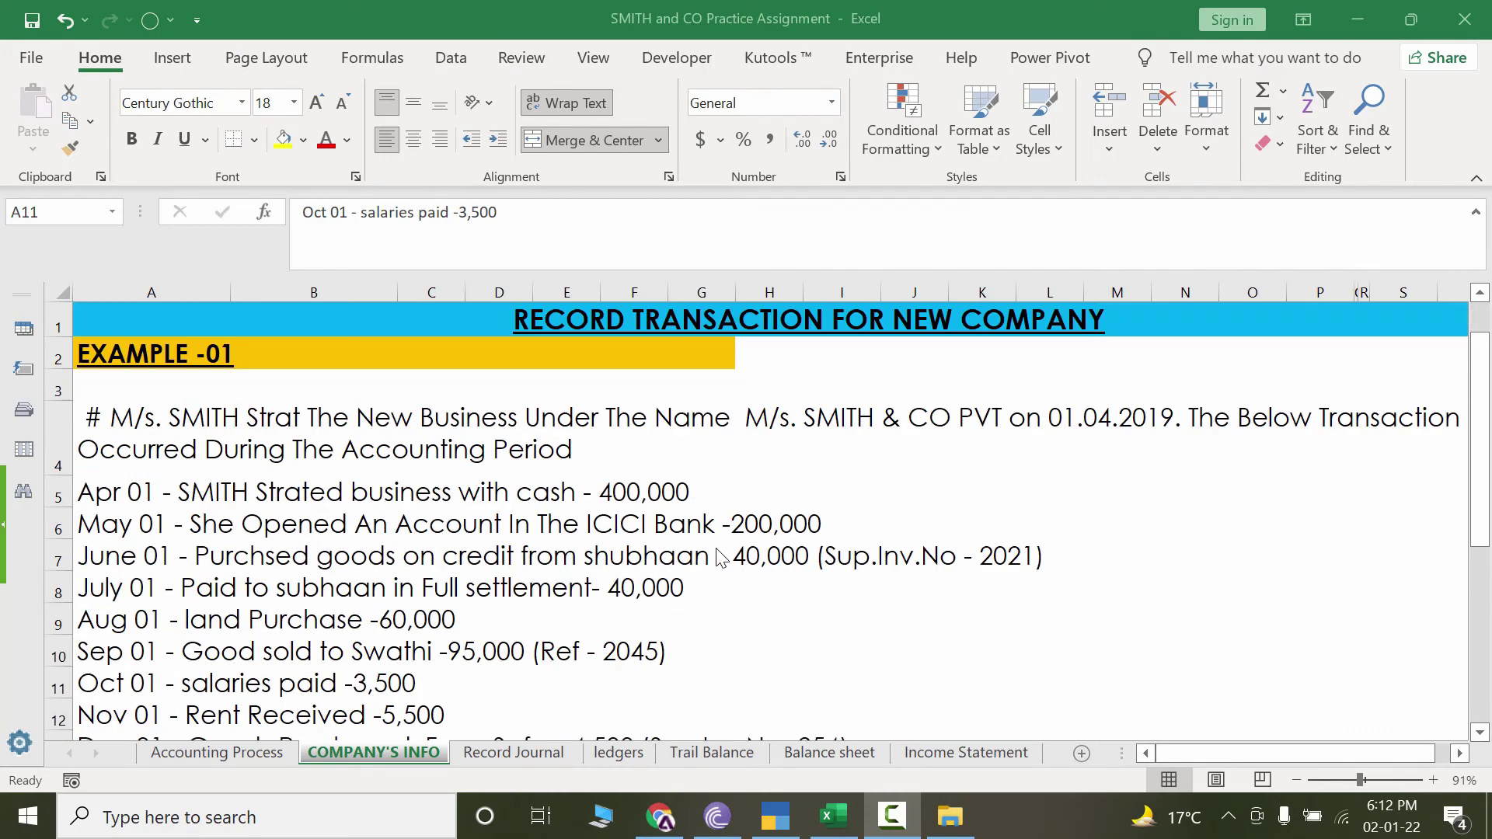
pyautogui.scroll(-2, 429, 478)
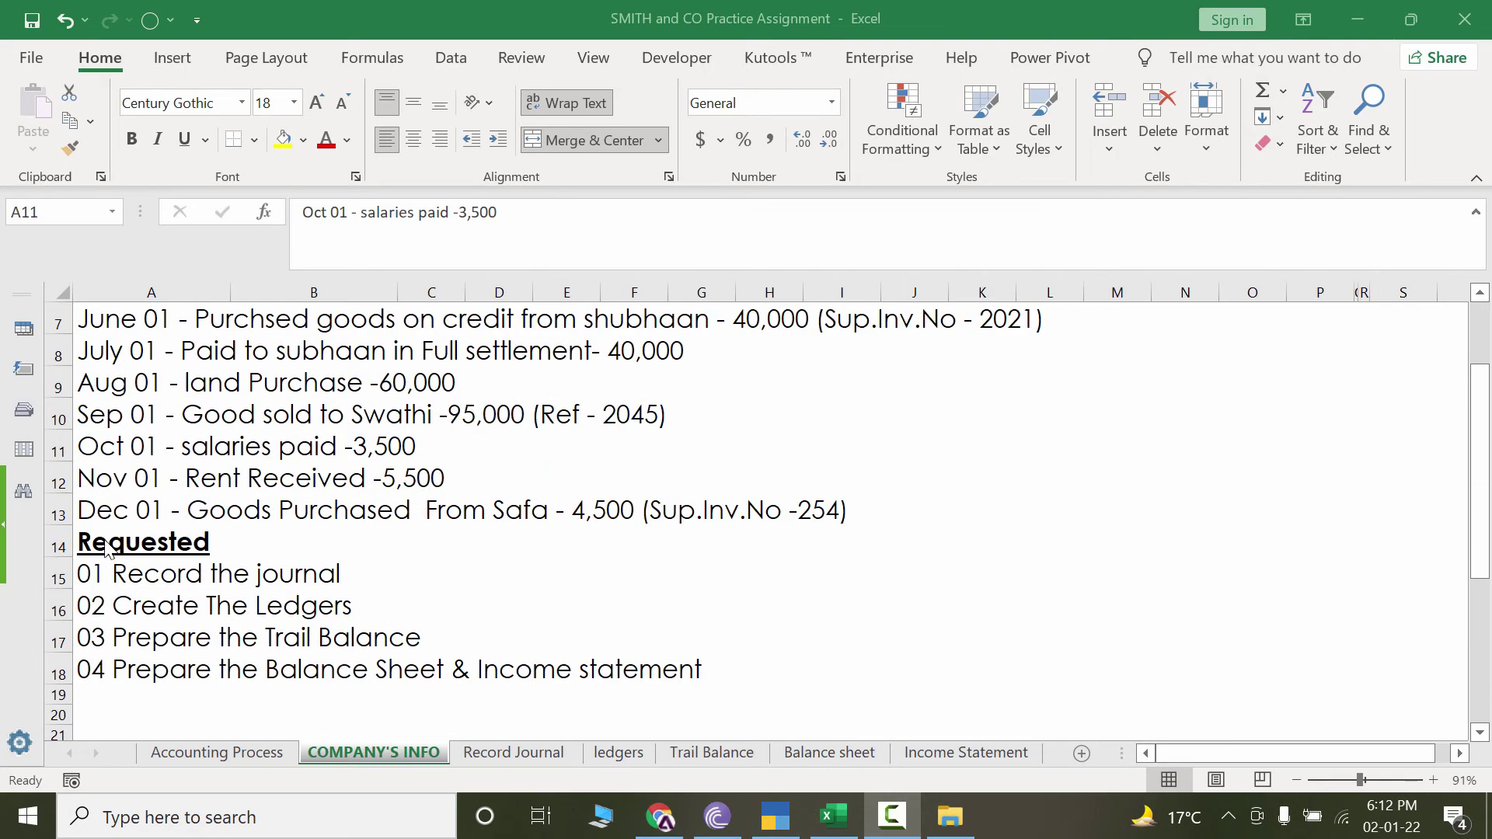
pyautogui.click(190, 548)
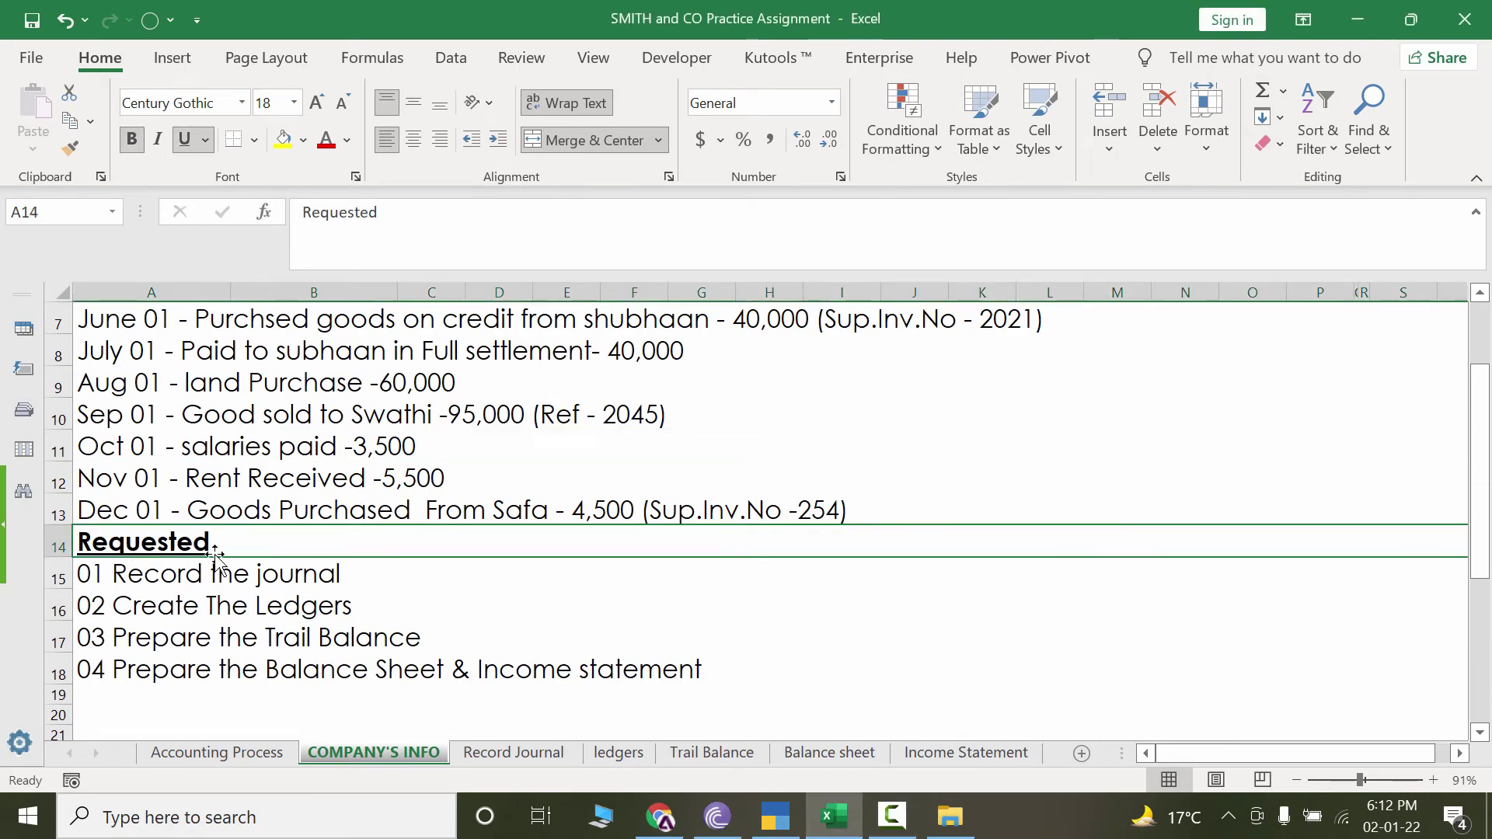
pyautogui.click(280, 579)
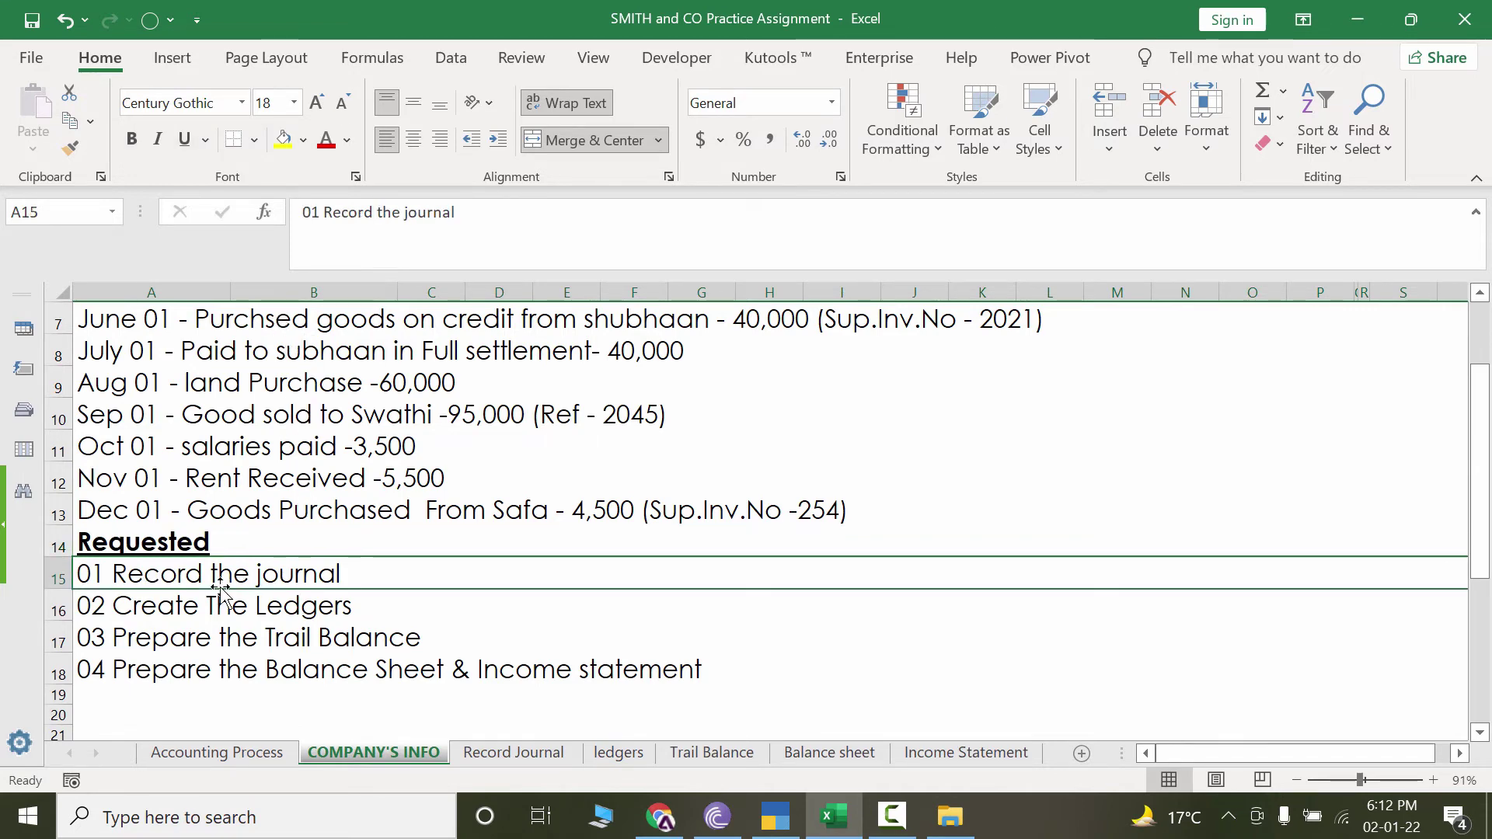
pyautogui.click(206, 611)
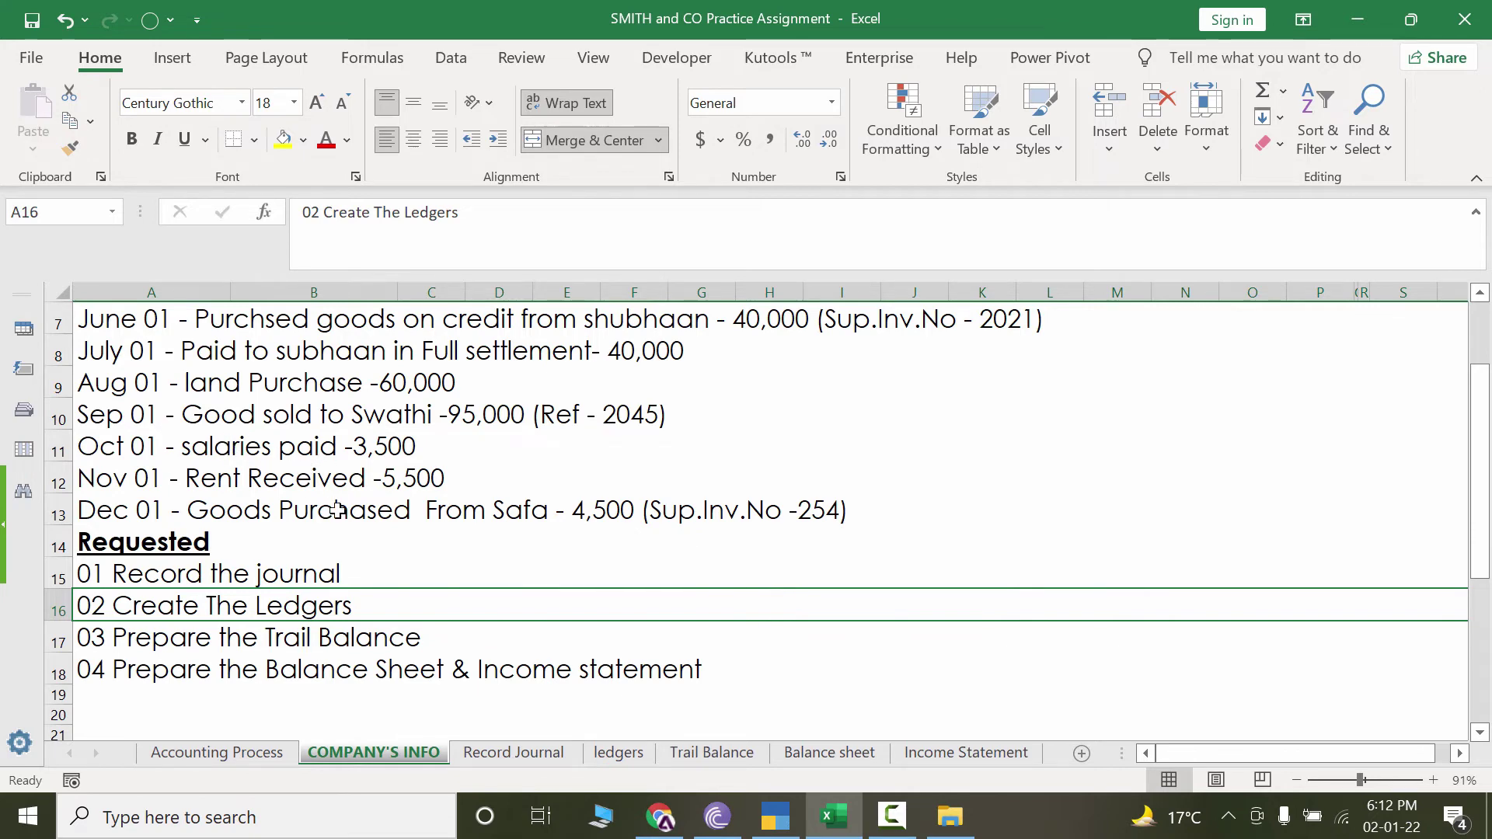
pyautogui.click(239, 645)
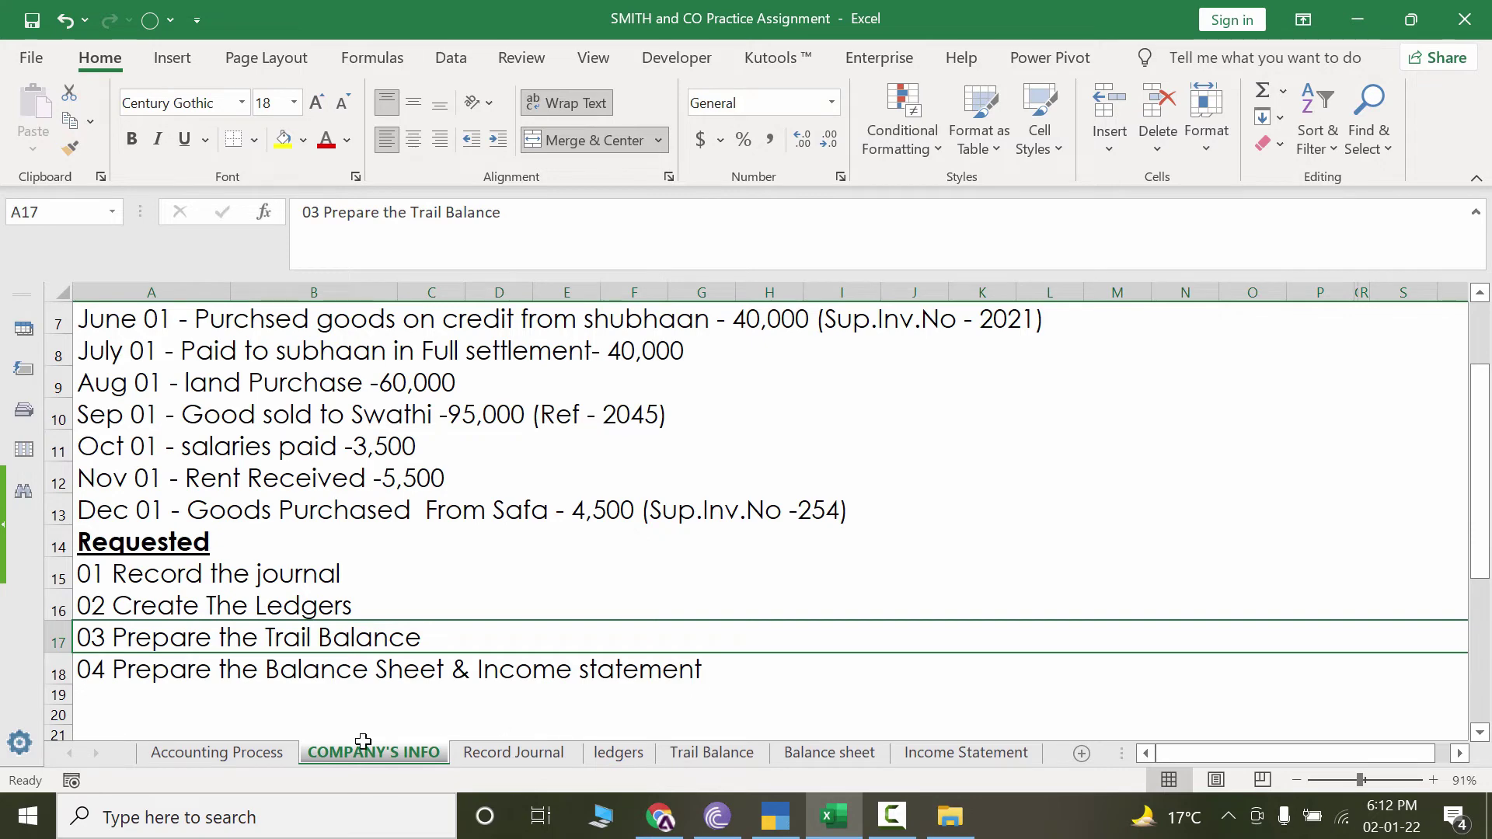
# Look over the Accounting Process and Record Journal sheets, examining the 01-Apr-2019 capital entry's particulars, debit and credit.
pyautogui.click(235, 758)
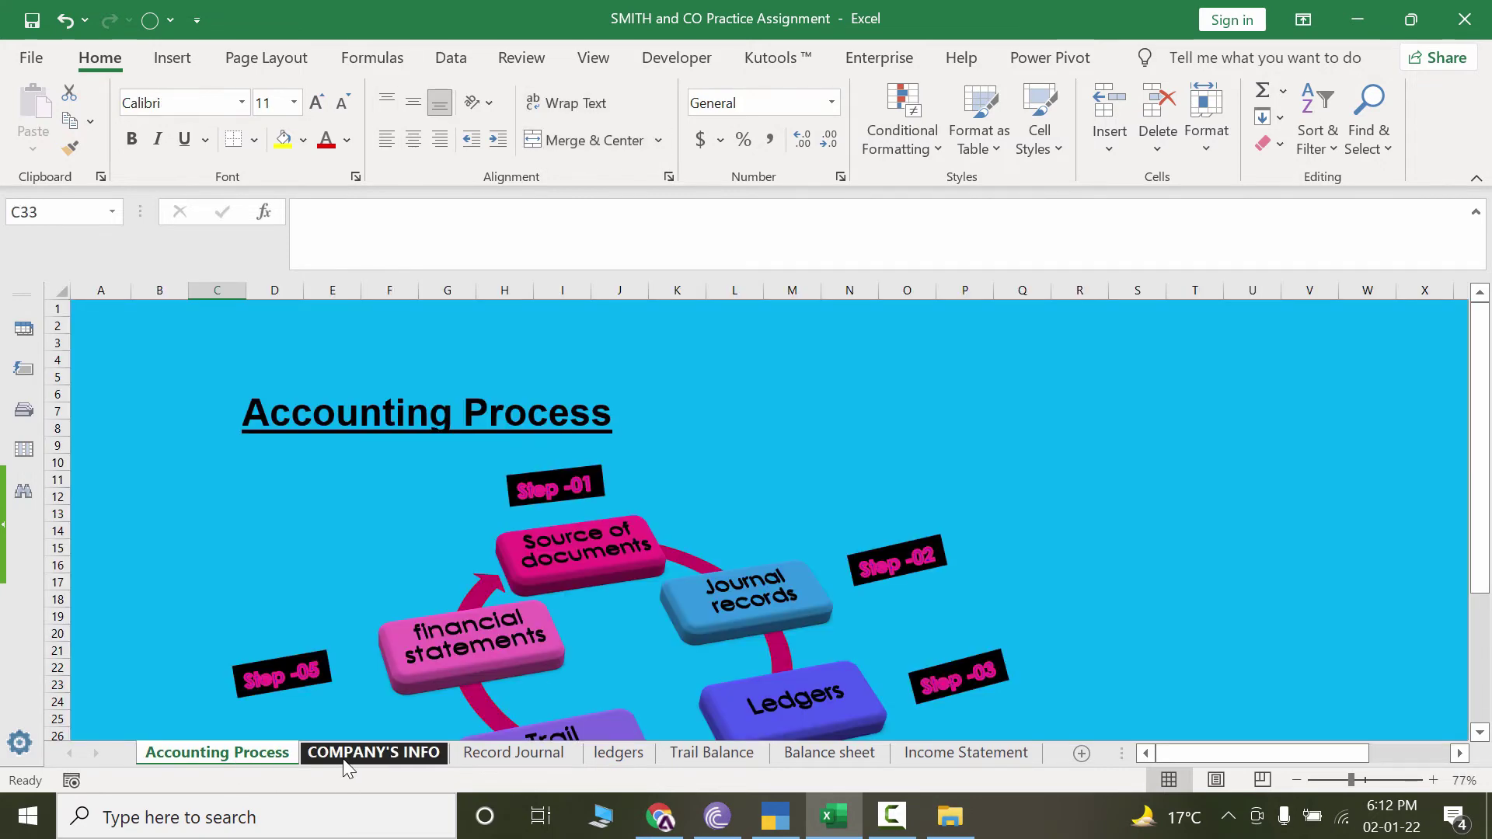
pyautogui.click(398, 756)
pyautogui.click(483, 755)
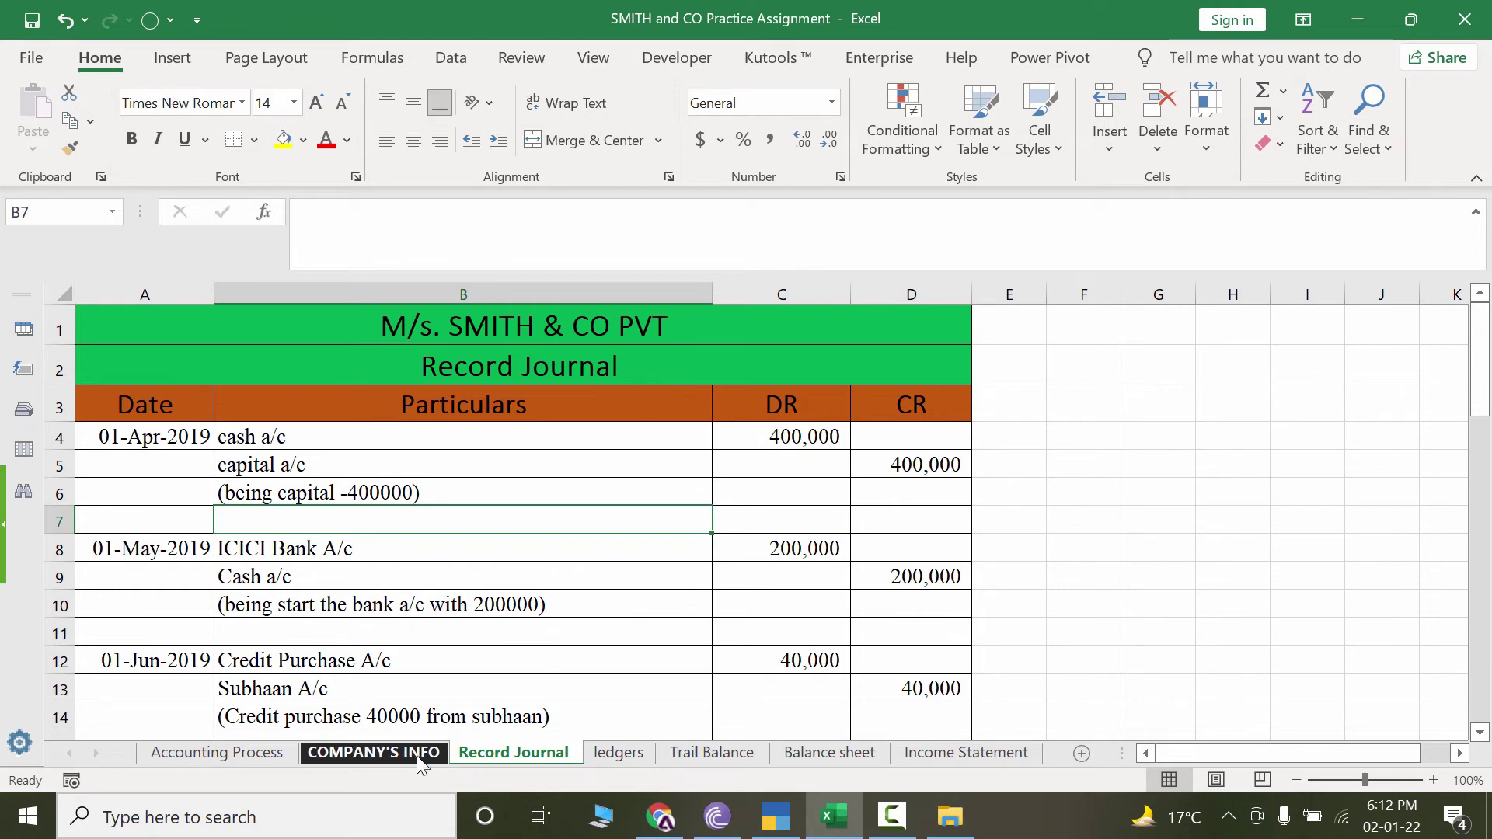
pyautogui.click(373, 752)
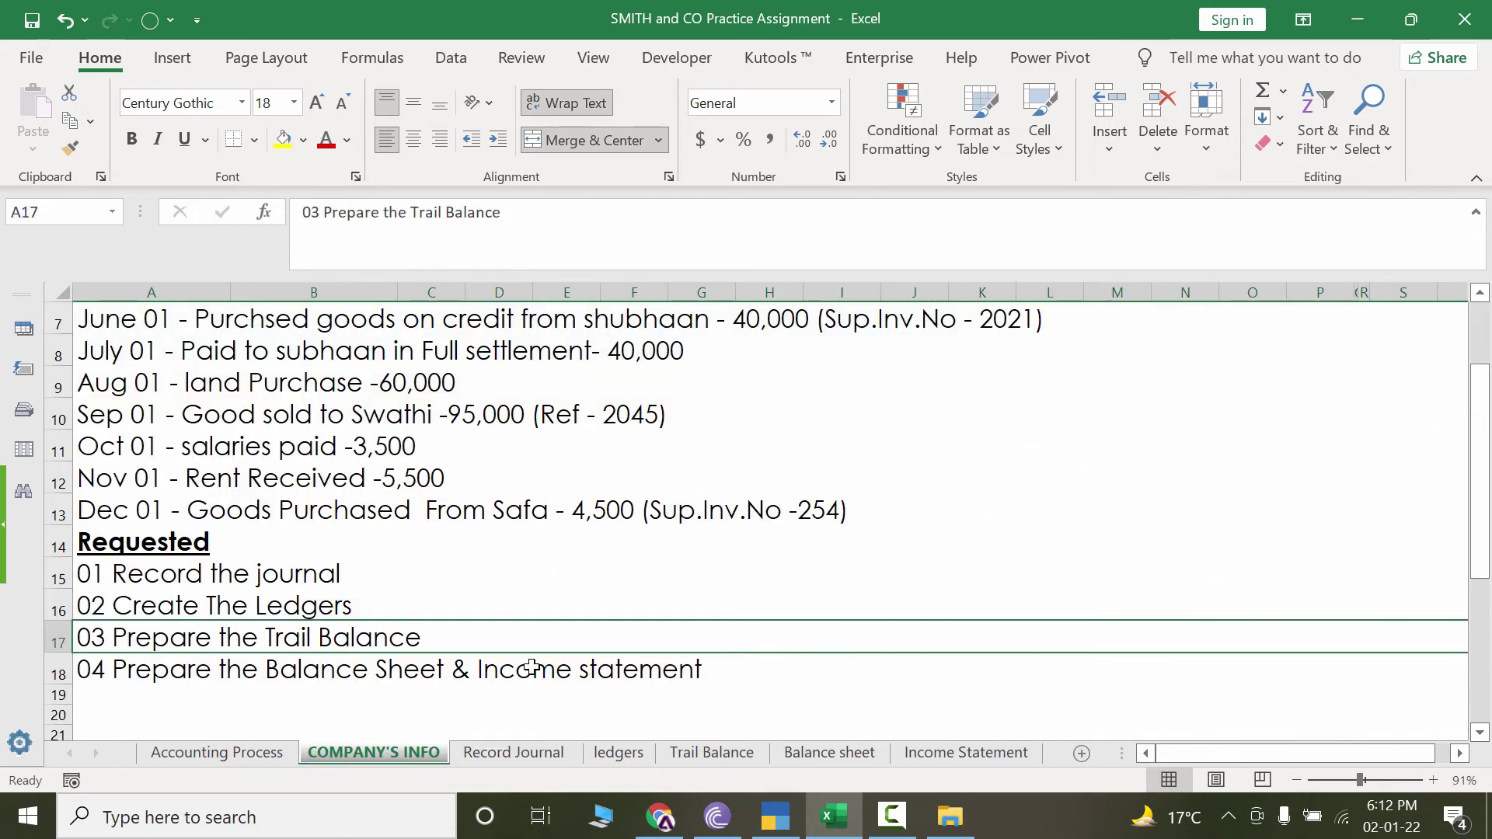
pyautogui.click(511, 759)
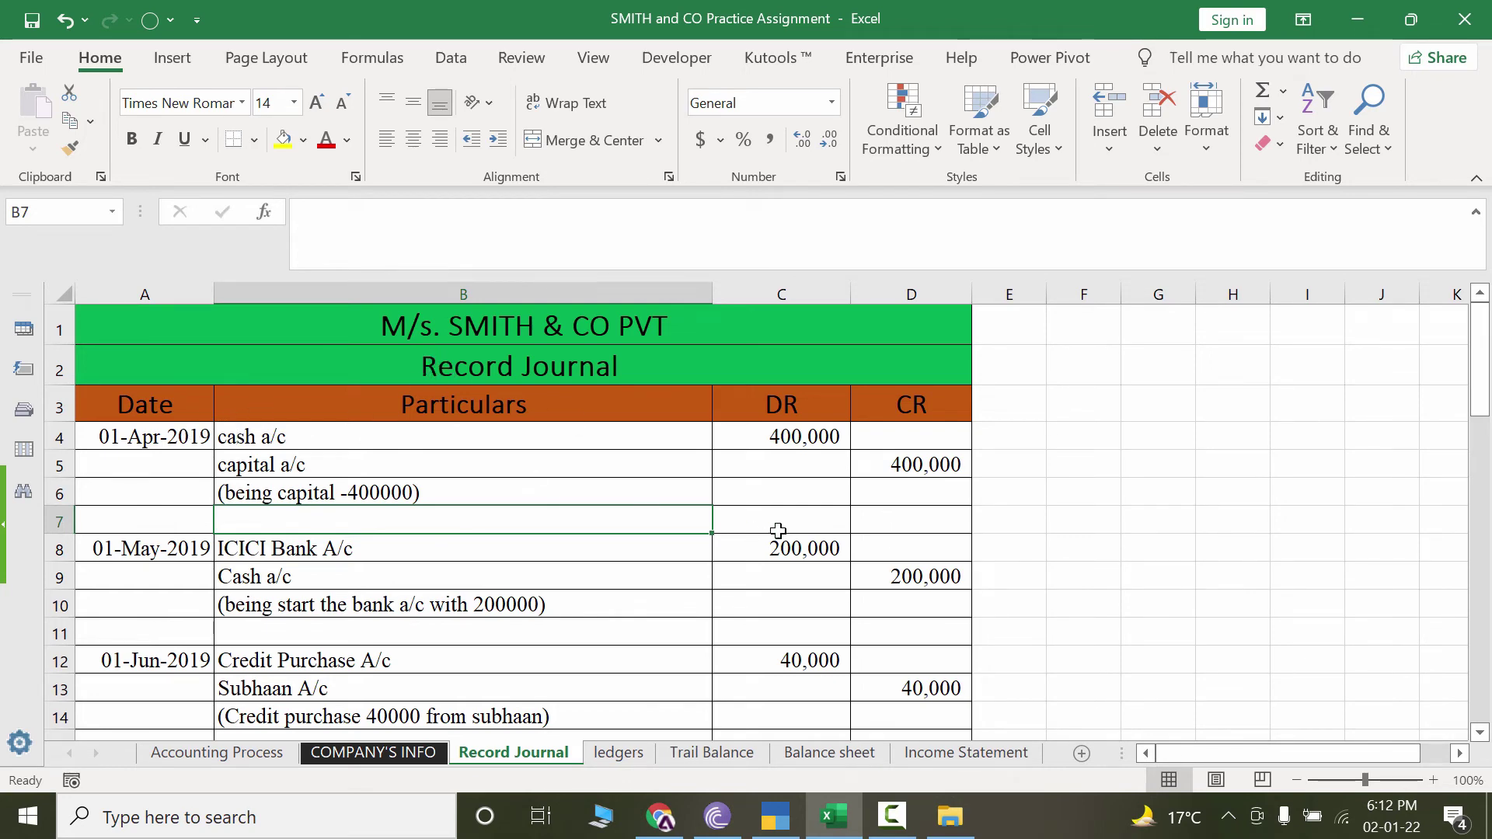
pyautogui.moveTo(326, 436); pyautogui.dragTo(626, 487)
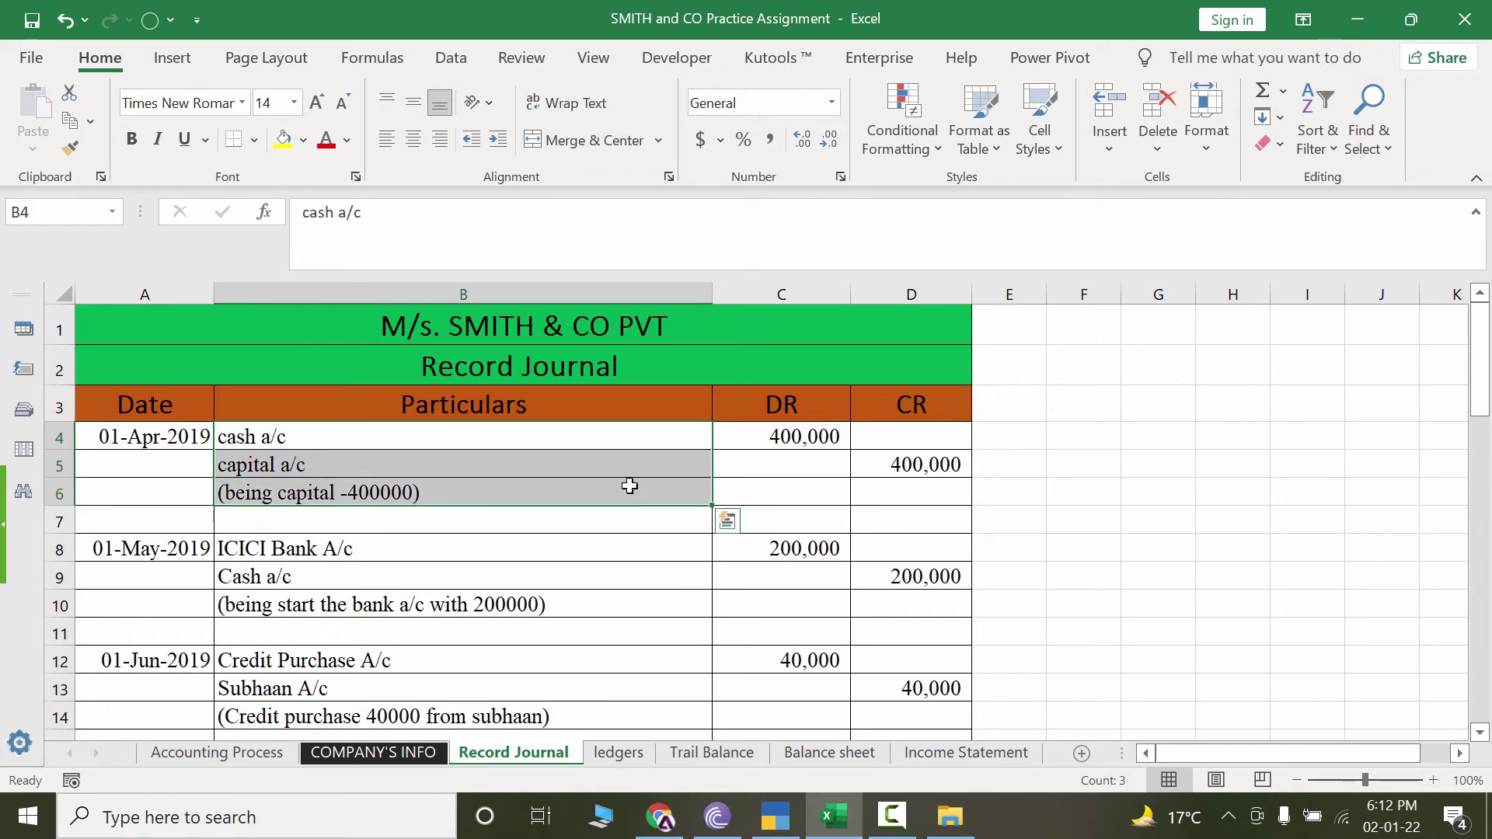
pyautogui.click(816, 441)
pyautogui.click(942, 492)
pyautogui.click(943, 463)
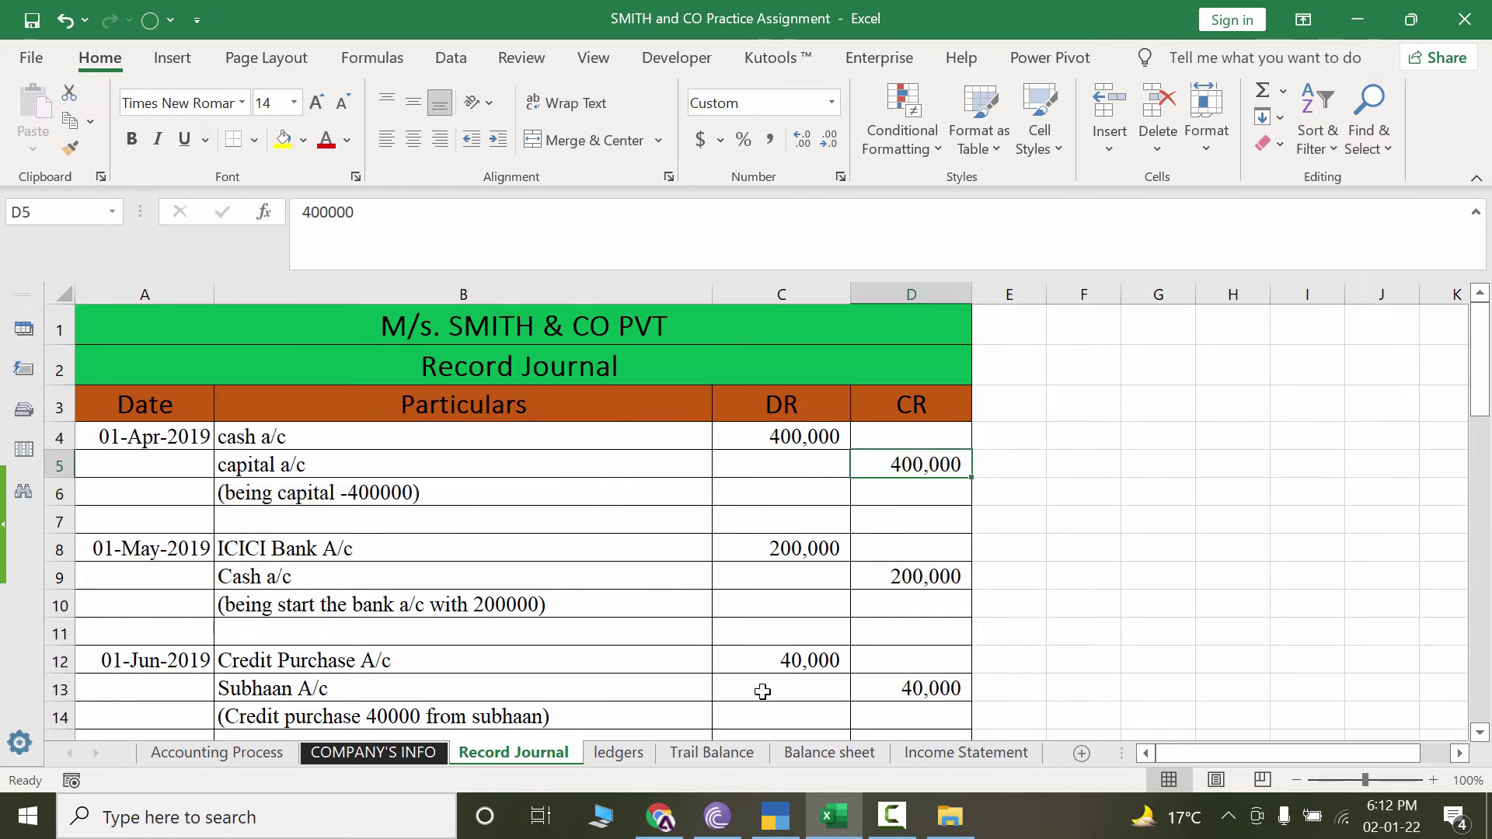
# View the ledgers from the cash account at the start, followed by the Trail Balance, Balance sheet and Income Statement sheets.
pyautogui.click(618, 752)
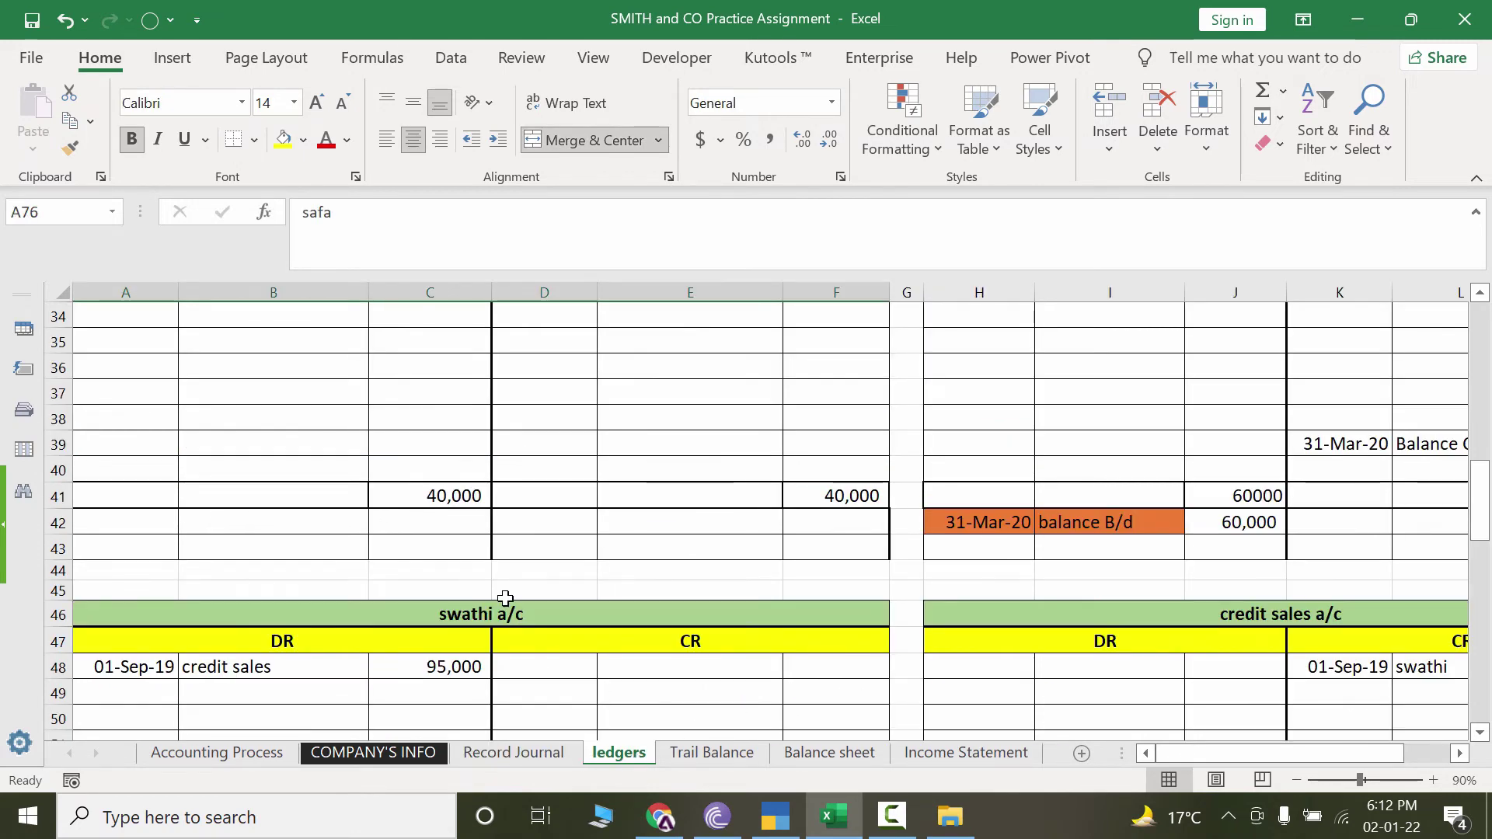
pyautogui.scroll(11, 494, 561)
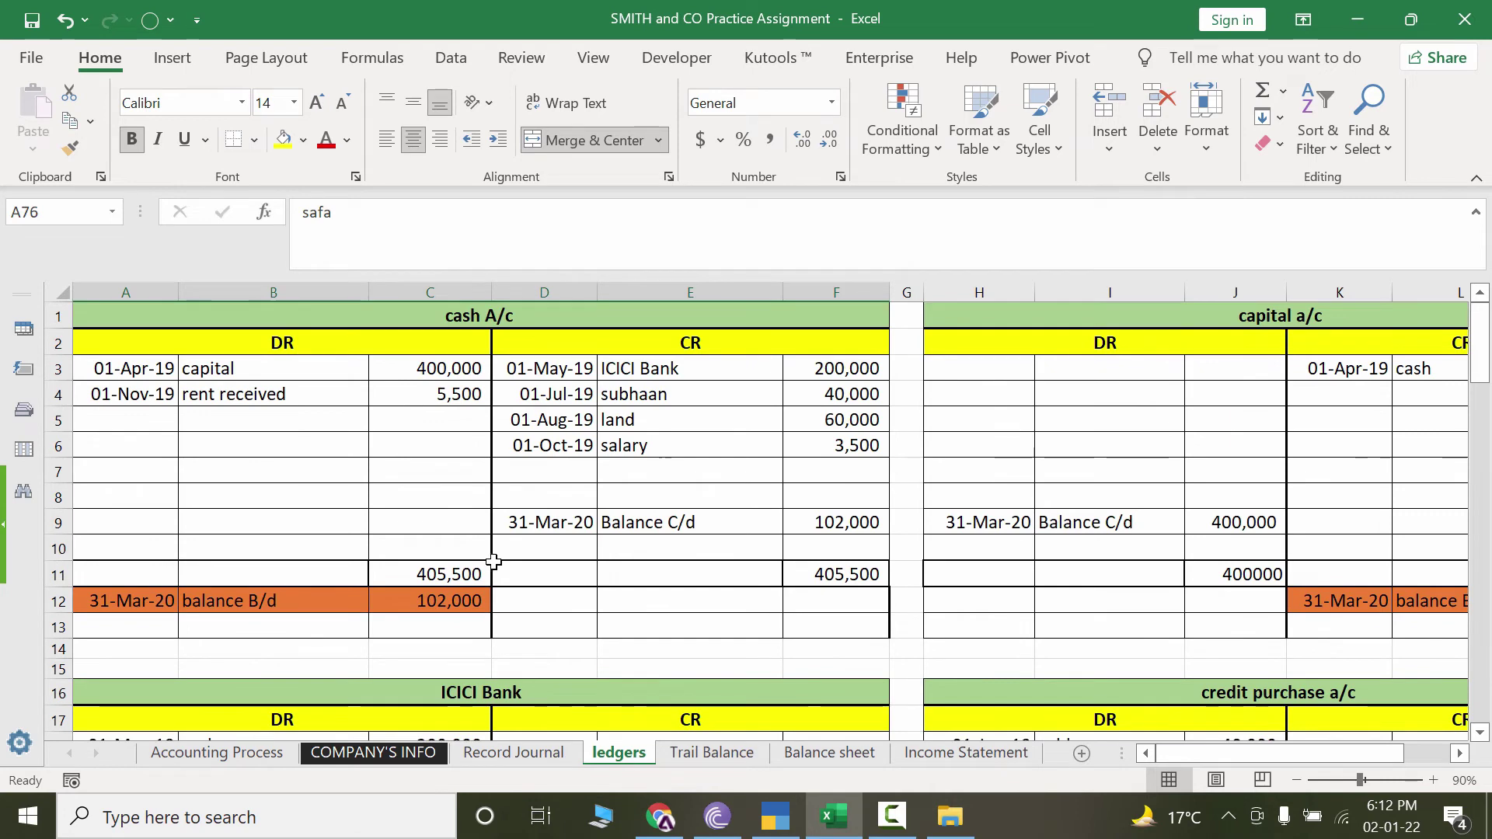
pyautogui.click(731, 755)
pyautogui.click(828, 754)
pyautogui.click(912, 762)
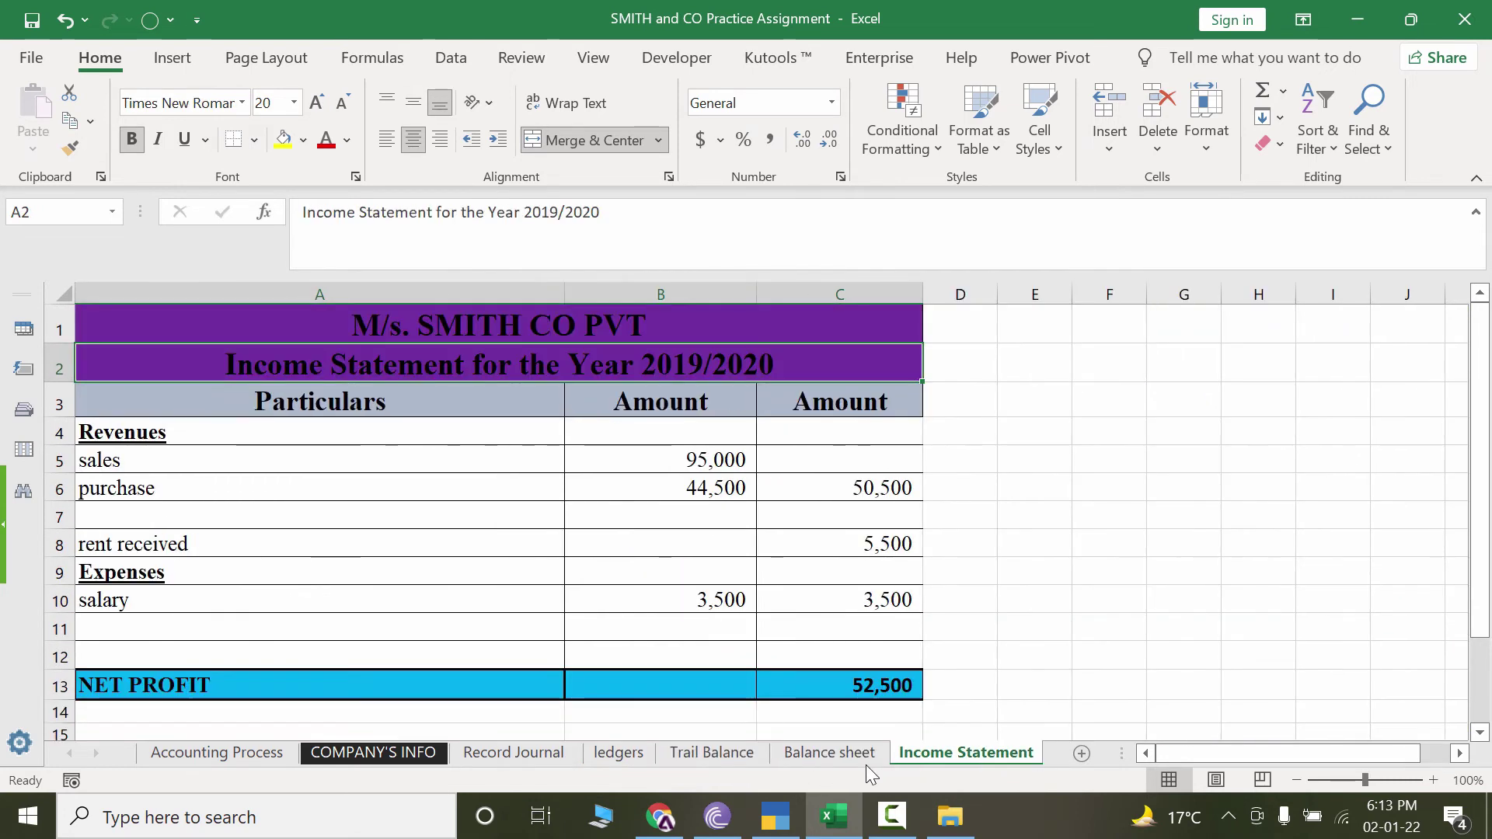
# Examine the DR balances from cash A/c through row 13 on the Trail Balance sheet.
pyautogui.click(737, 763)
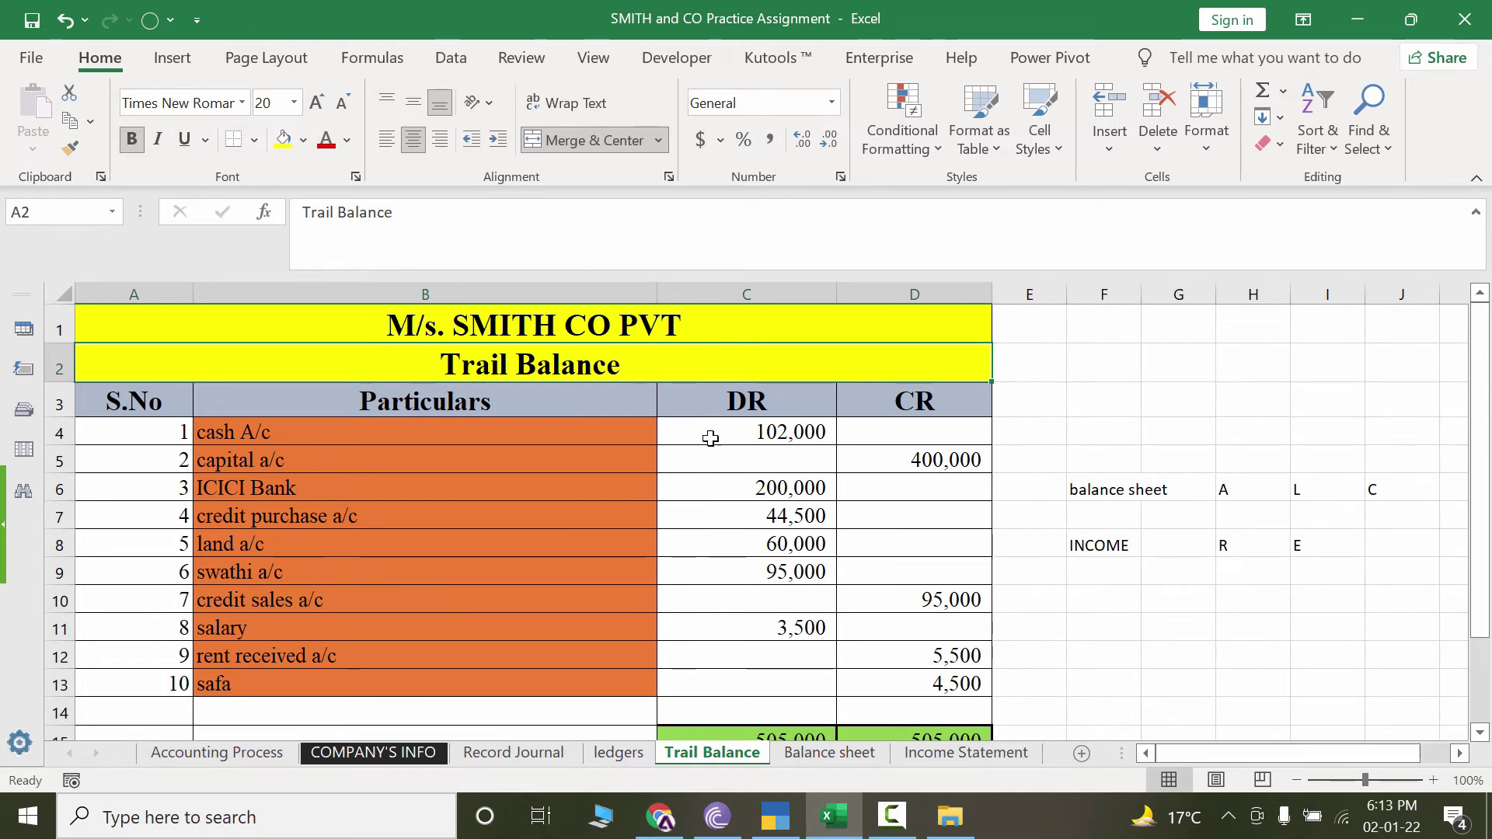
pyautogui.moveTo(708, 432); pyautogui.dragTo(777, 686)
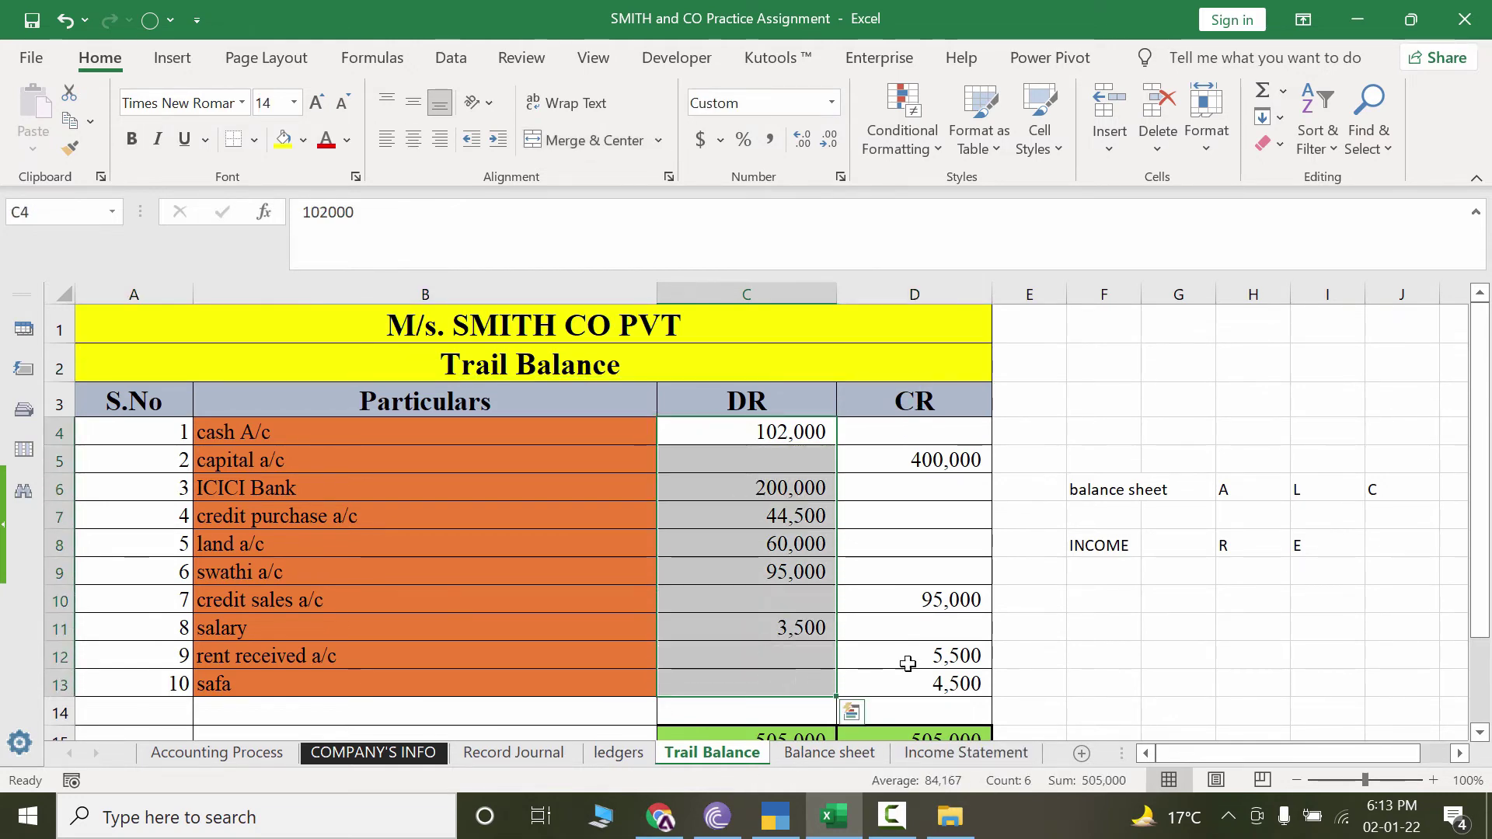
pyautogui.click(742, 433)
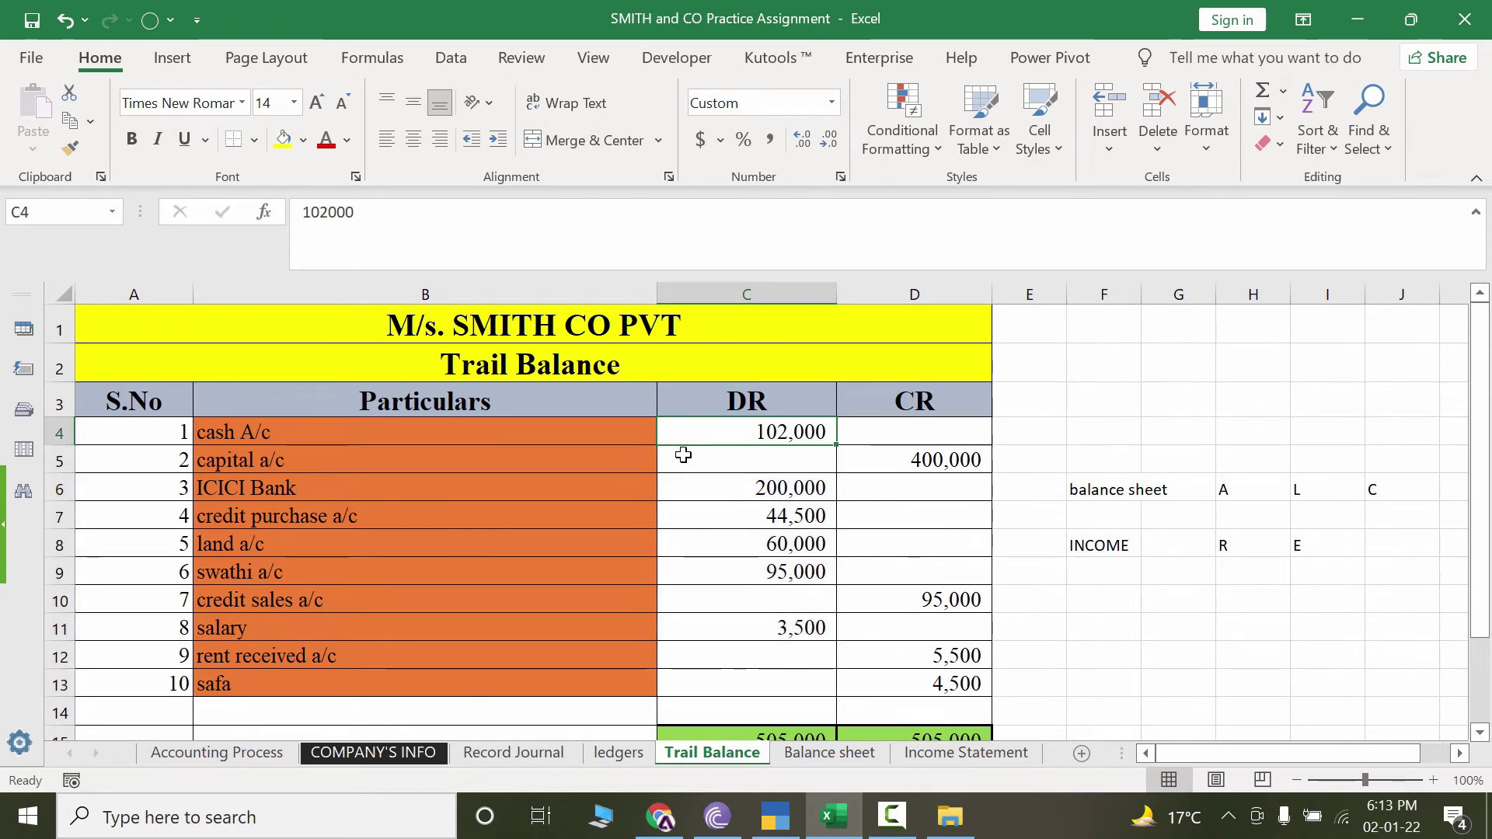
# Switch to TallyPrime, leave the Day Book and open the Trial Balance report.
pyautogui.click(765, 825)
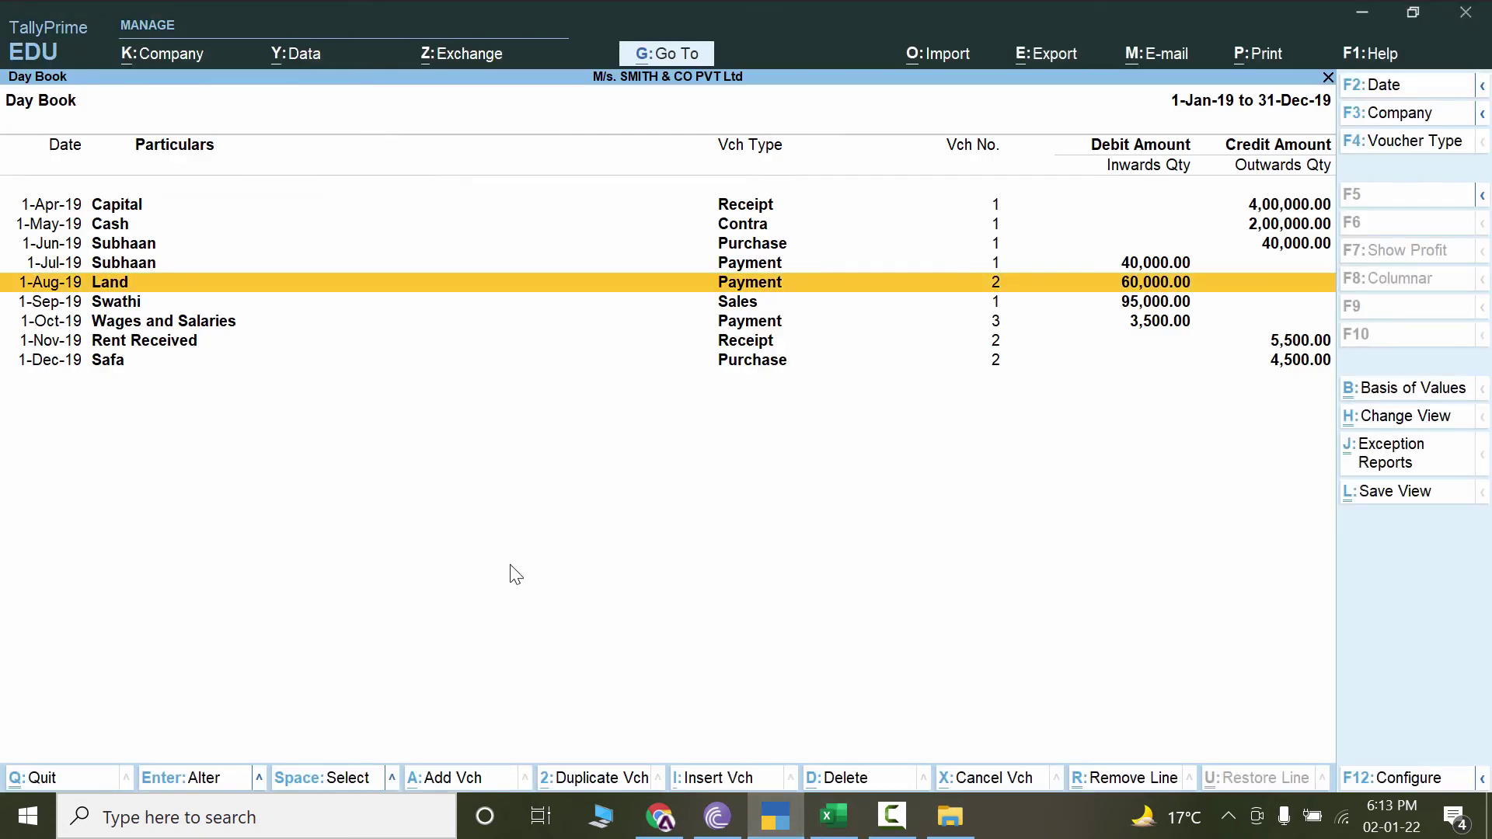
pyautogui.press('Escape')
pyautogui.press('Escape')
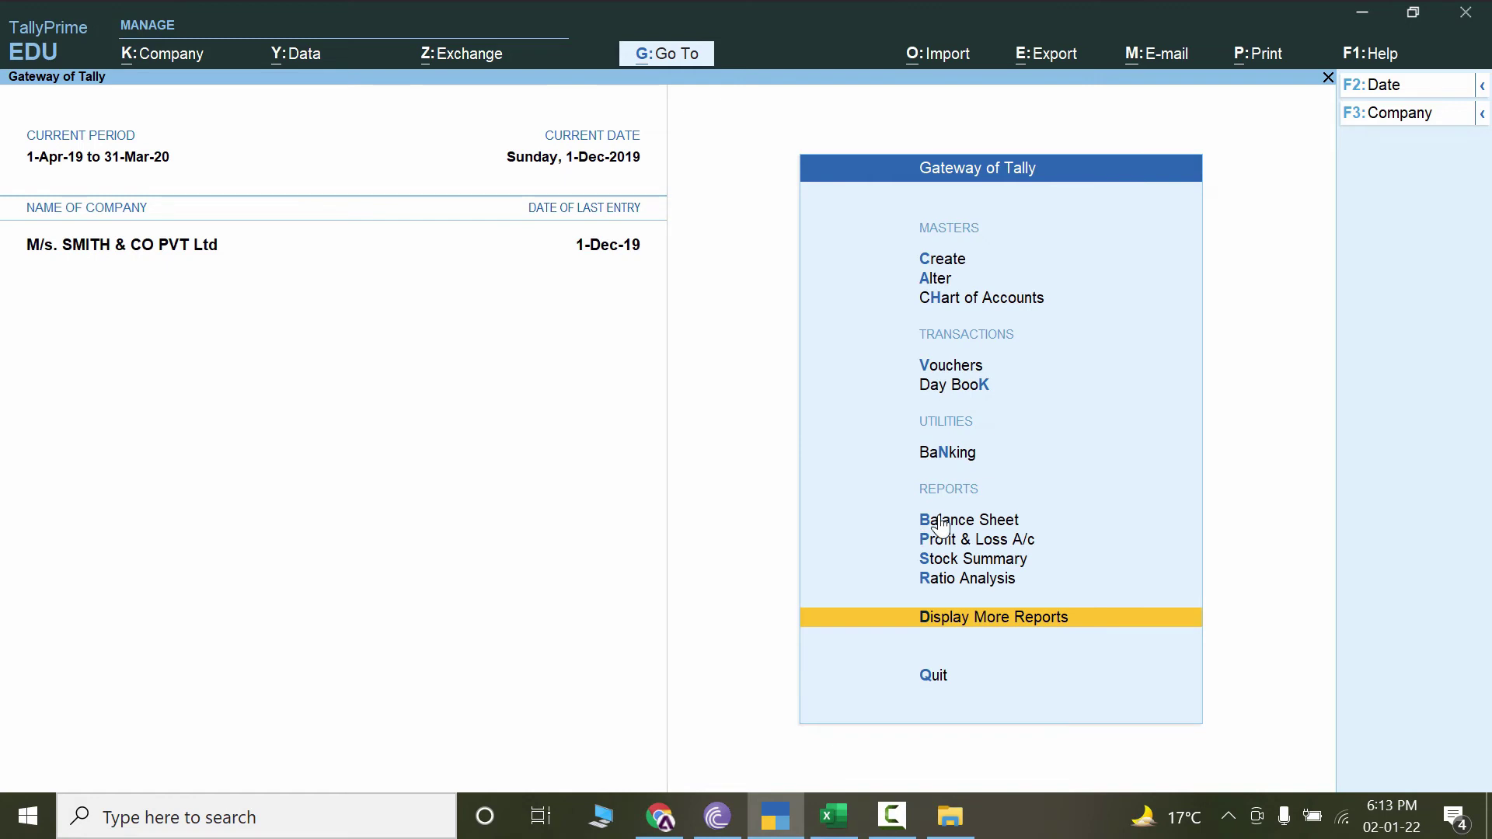
pyautogui.click(952, 628)
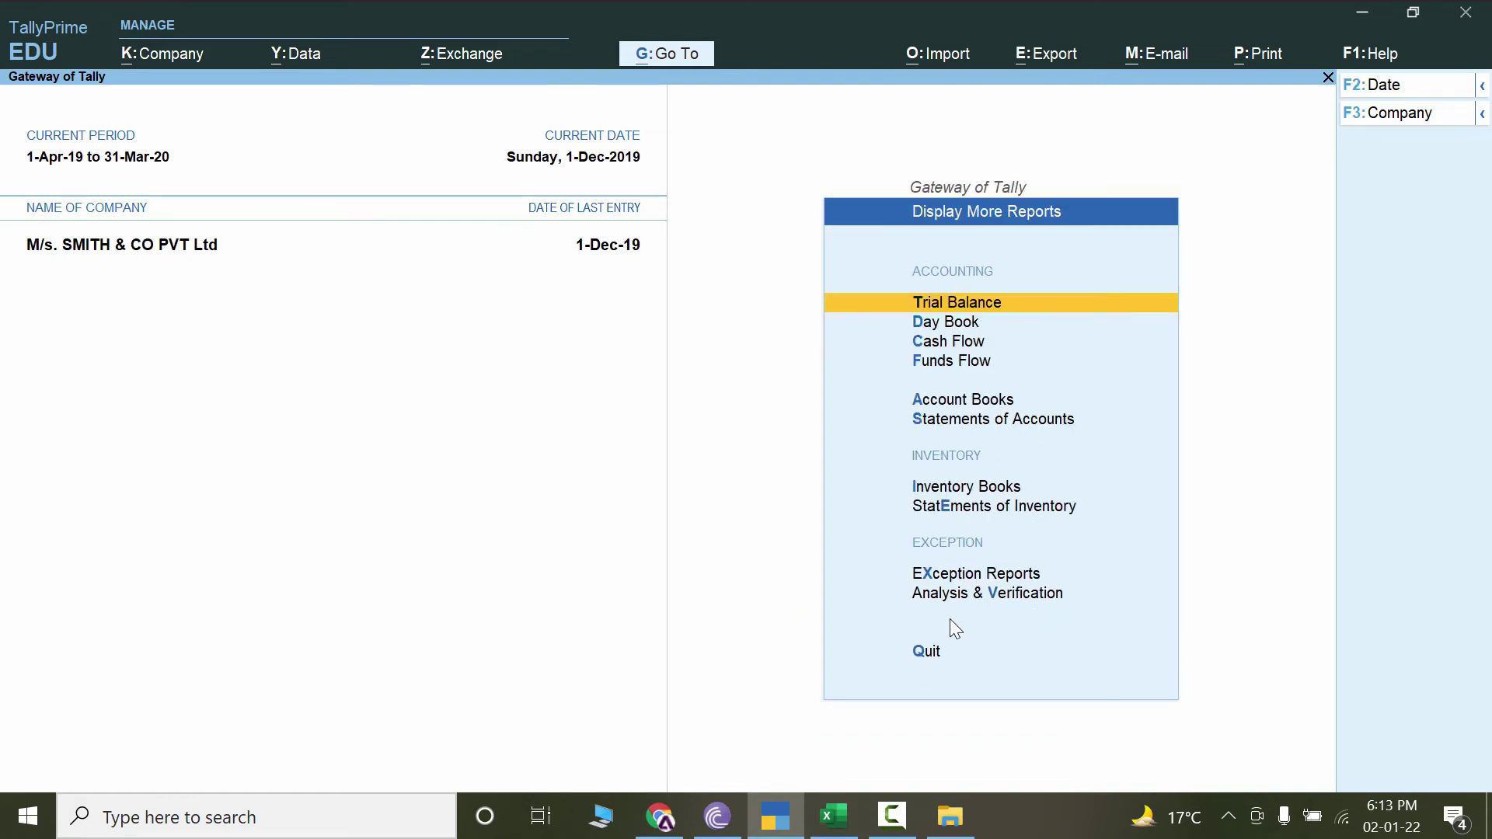
pyautogui.click(977, 309)
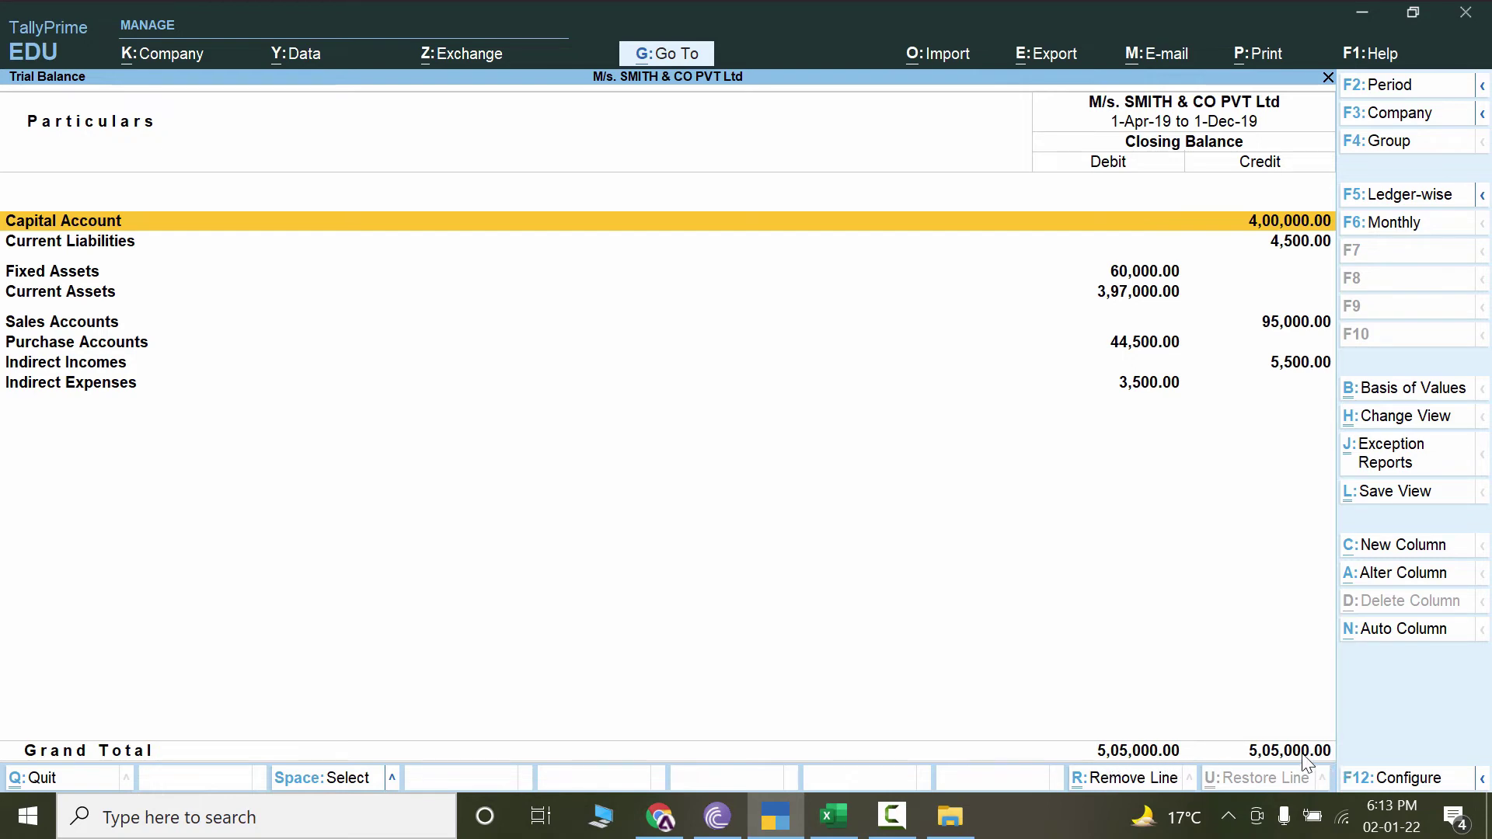
# Compare the TallyPrime trial balance's grand totals with the DR and CR totals in row 15 of the Excel Trail Balance sheet.
pyautogui.hotkey('alt', 'Tab')
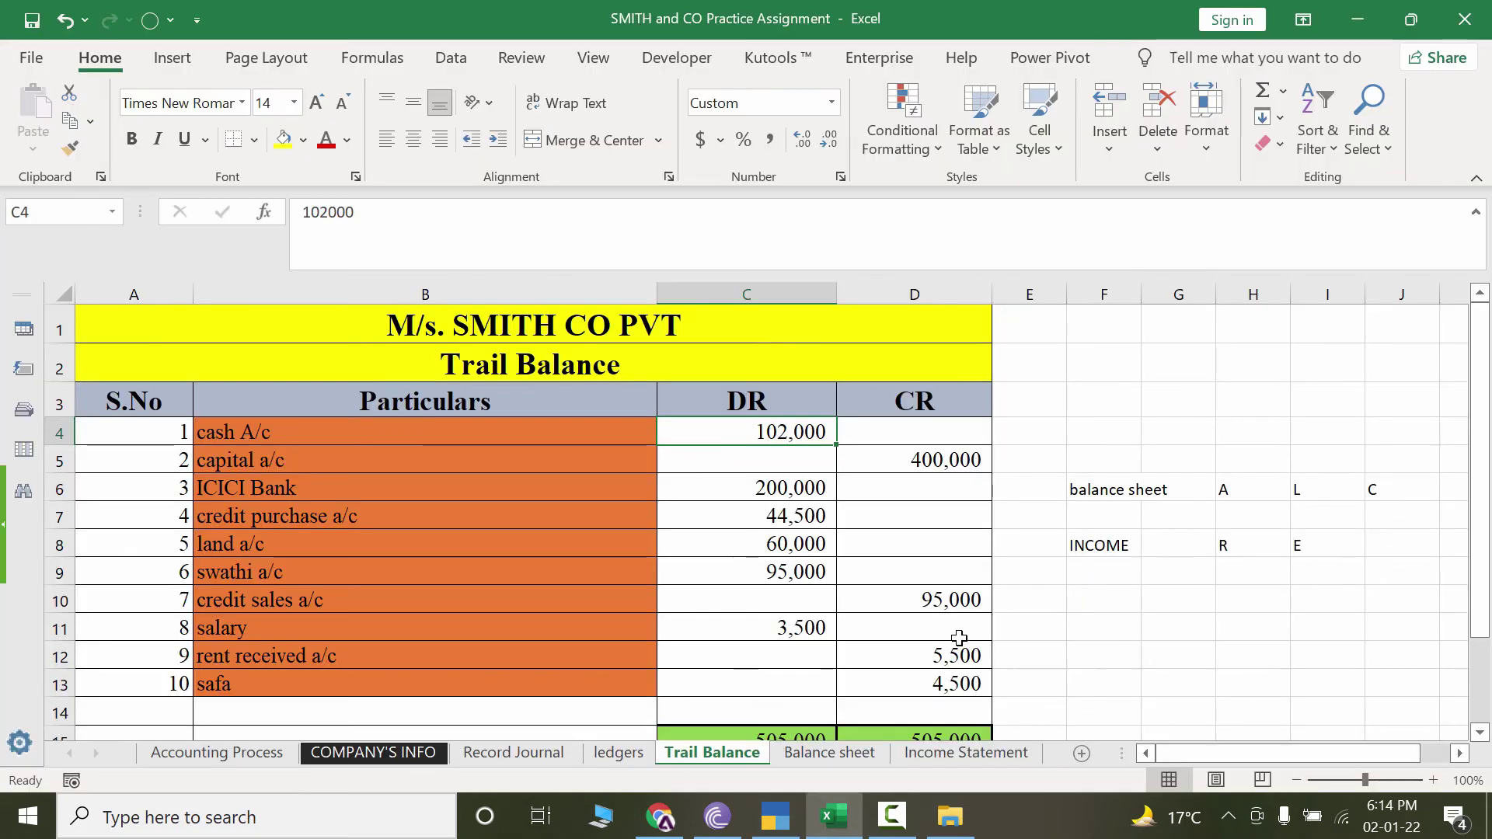
pyautogui.scroll(-1, 959, 629)
pyautogui.click(775, 627)
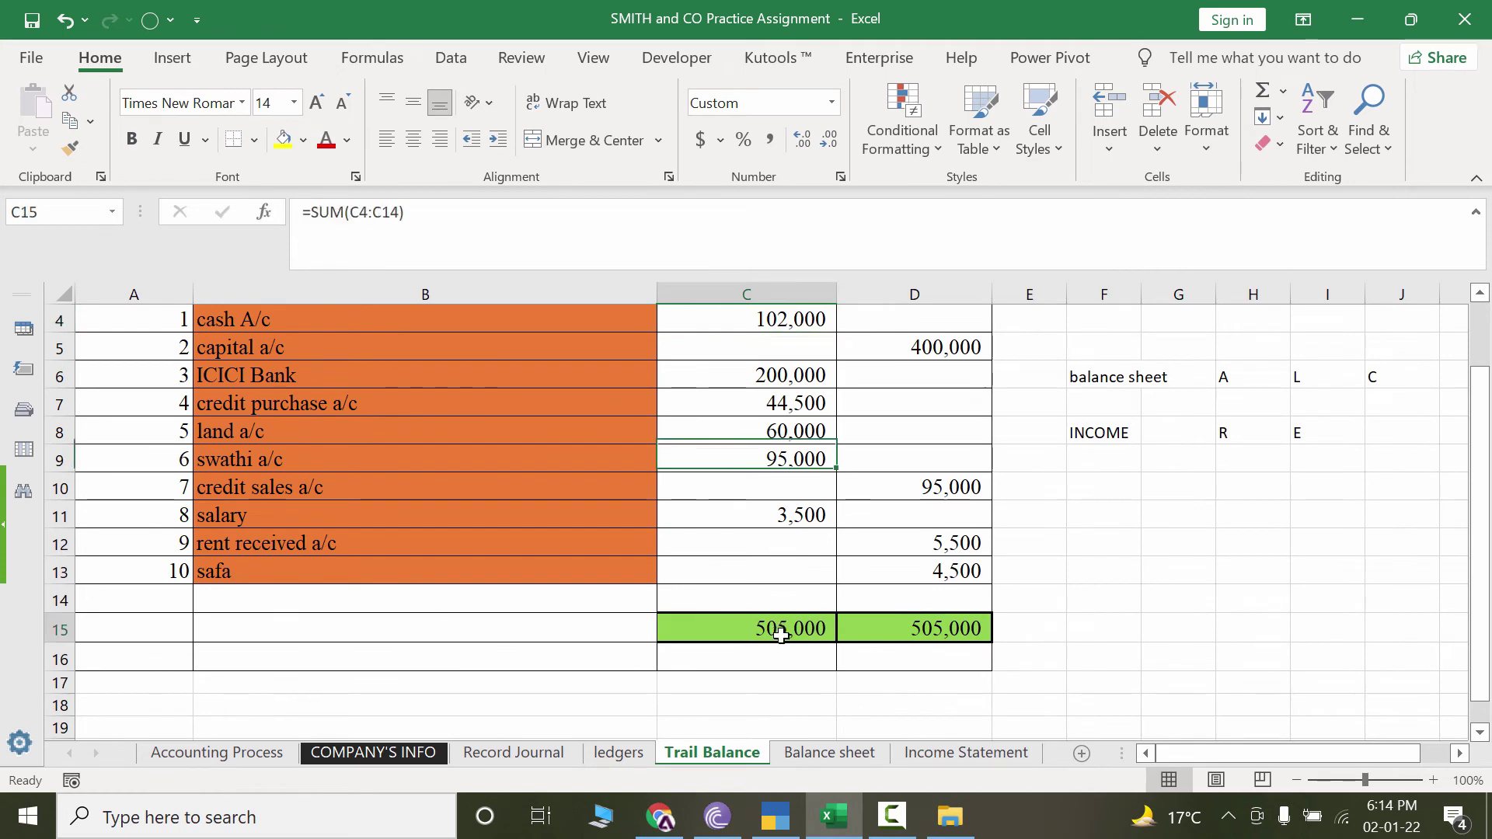
pyautogui.click(928, 630)
pyautogui.scroll(1, 925, 635)
pyautogui.scroll(1, 924, 635)
pyautogui.hotkey('alt', 'Tab')
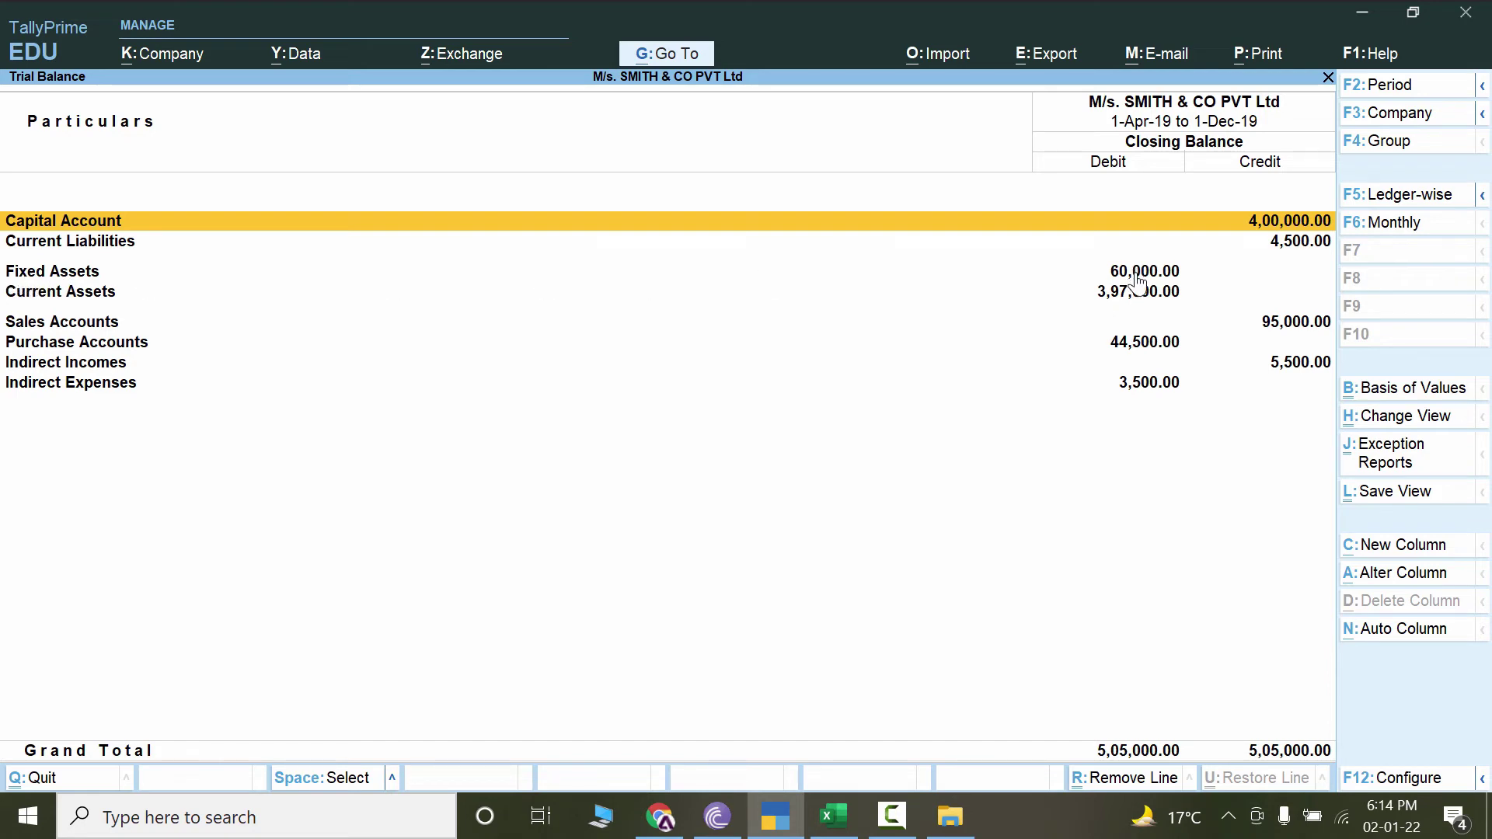
# Expand the TallyPrime Trial Balance to its detailed view and examine the Land, Sundry Debtors, Cash-in-Hand and Bank Accounts lines.
pyautogui.click(74, 274)
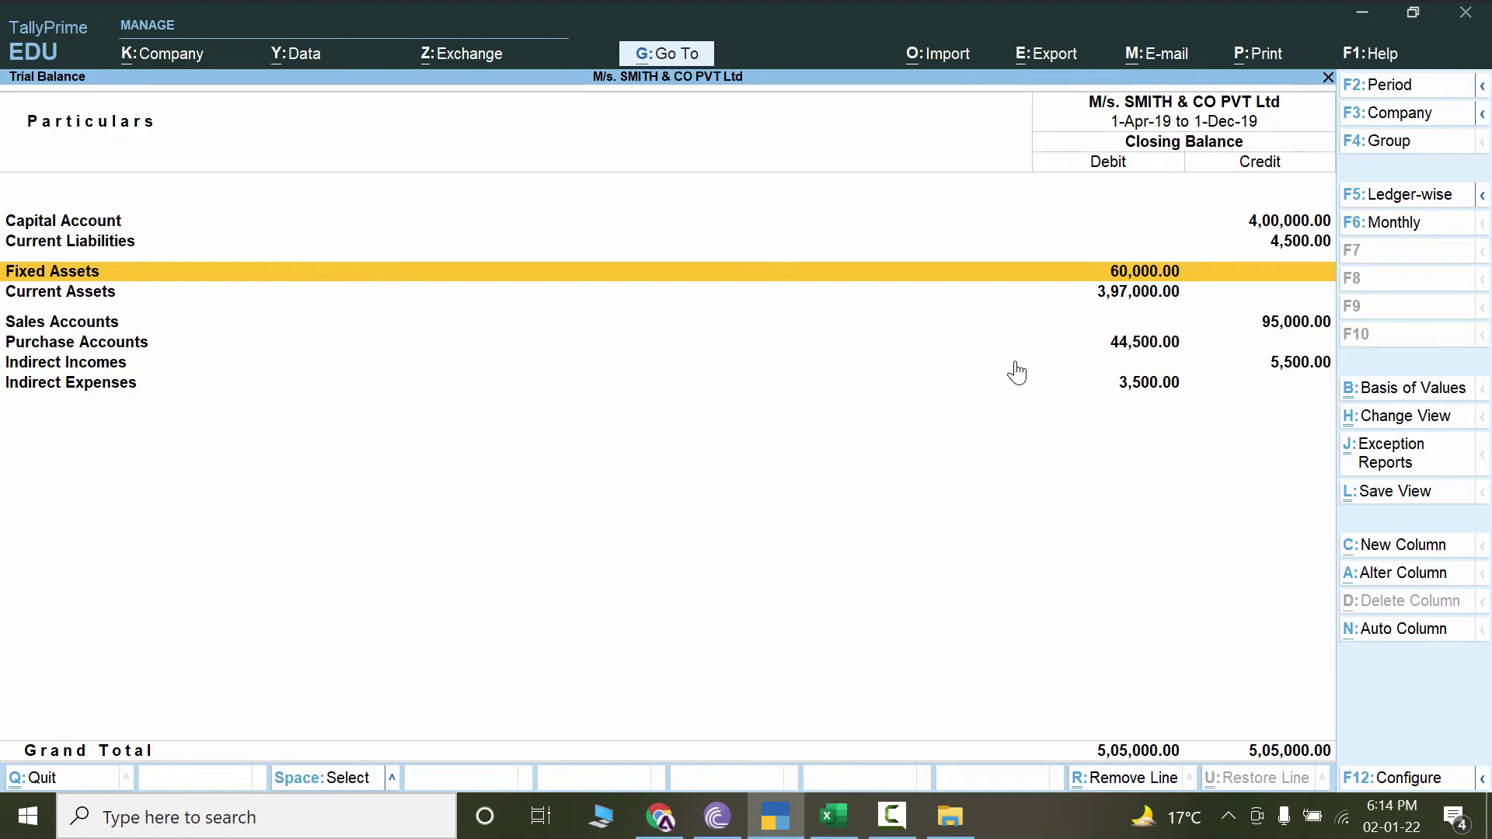
pyautogui.hotkey('alt', 'F5')
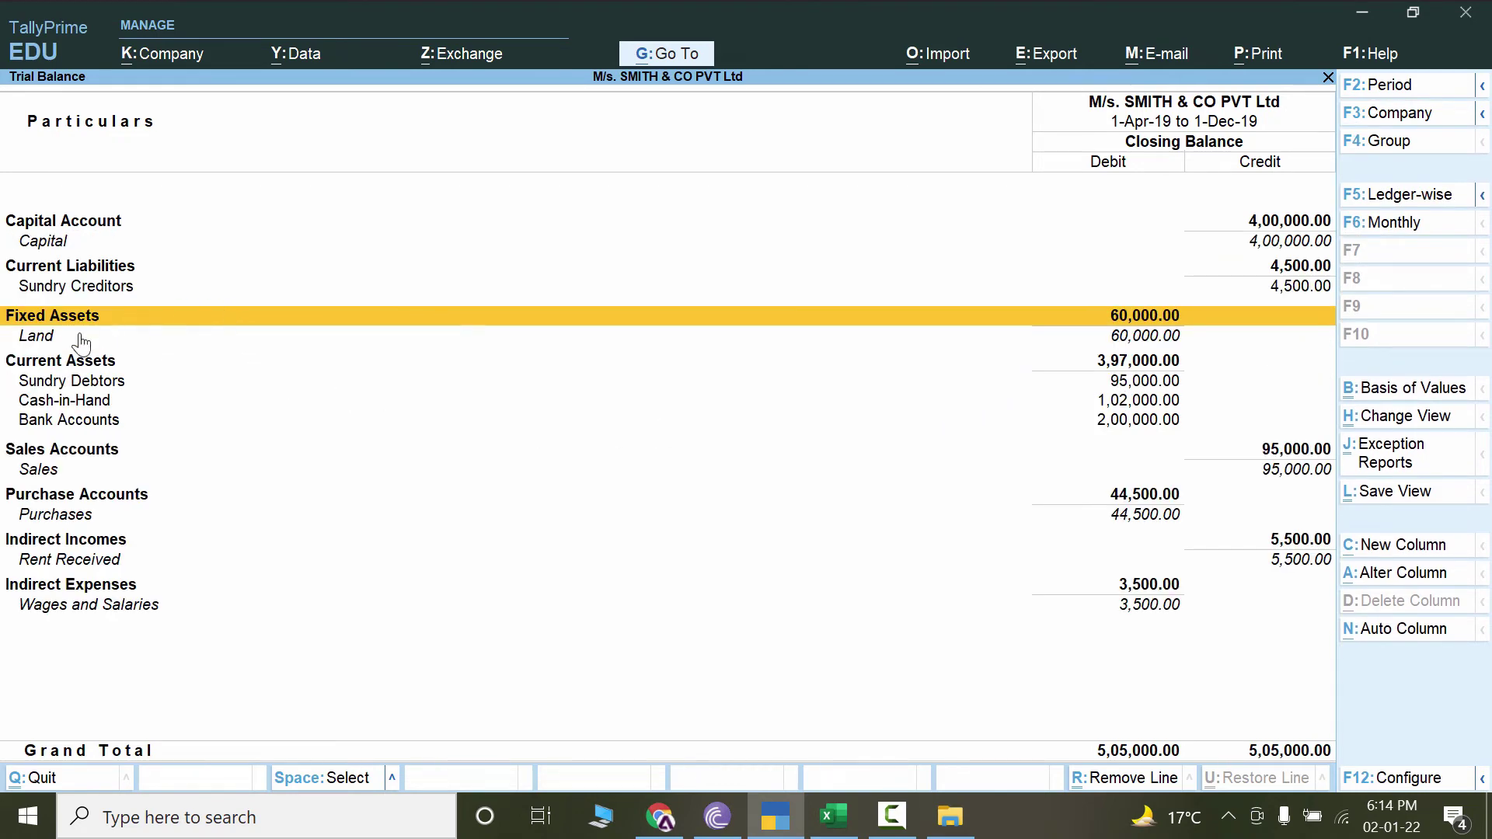
pyautogui.click(49, 342)
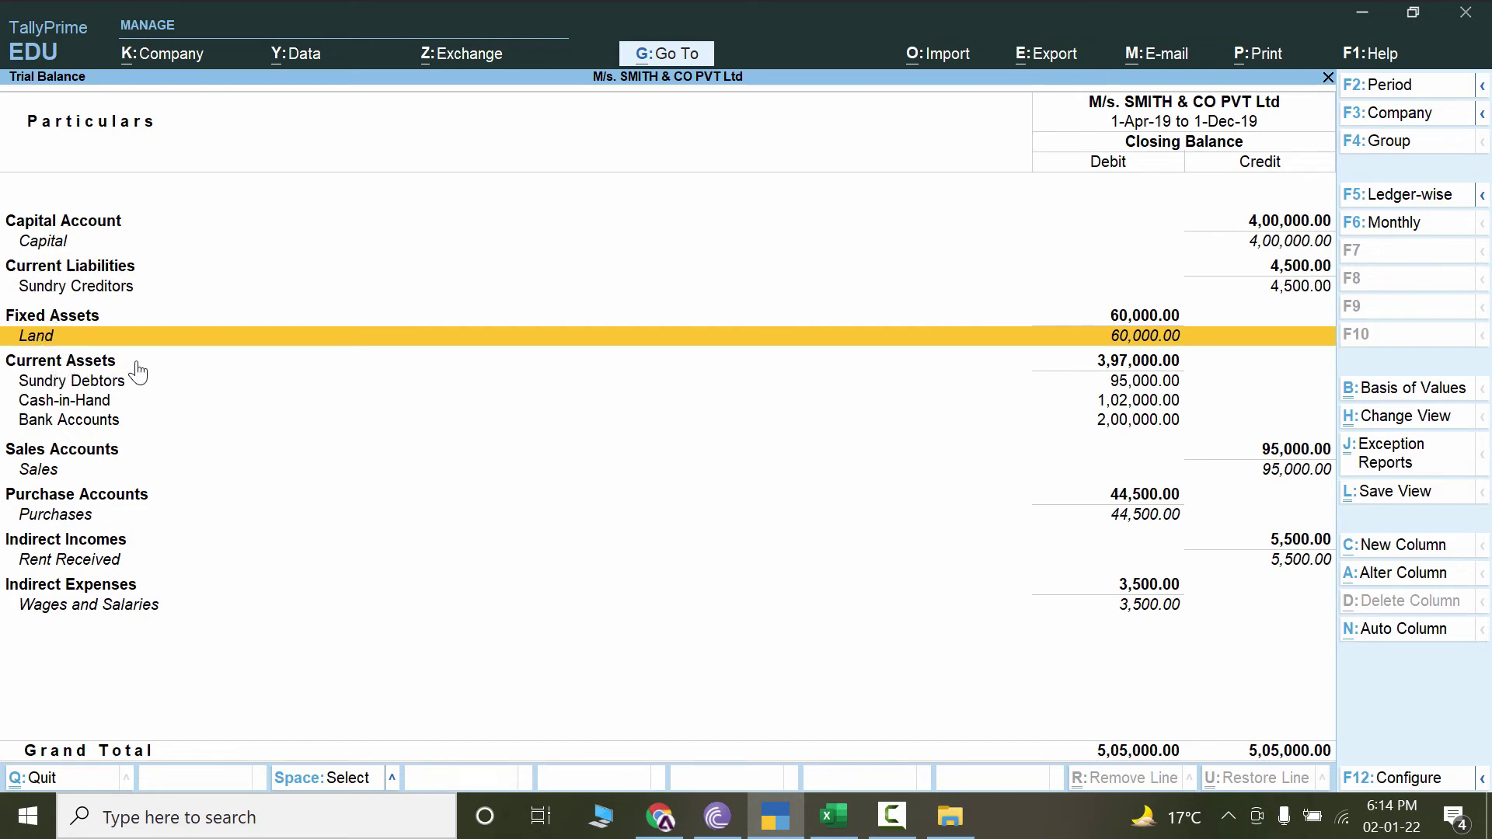
pyautogui.click(94, 387)
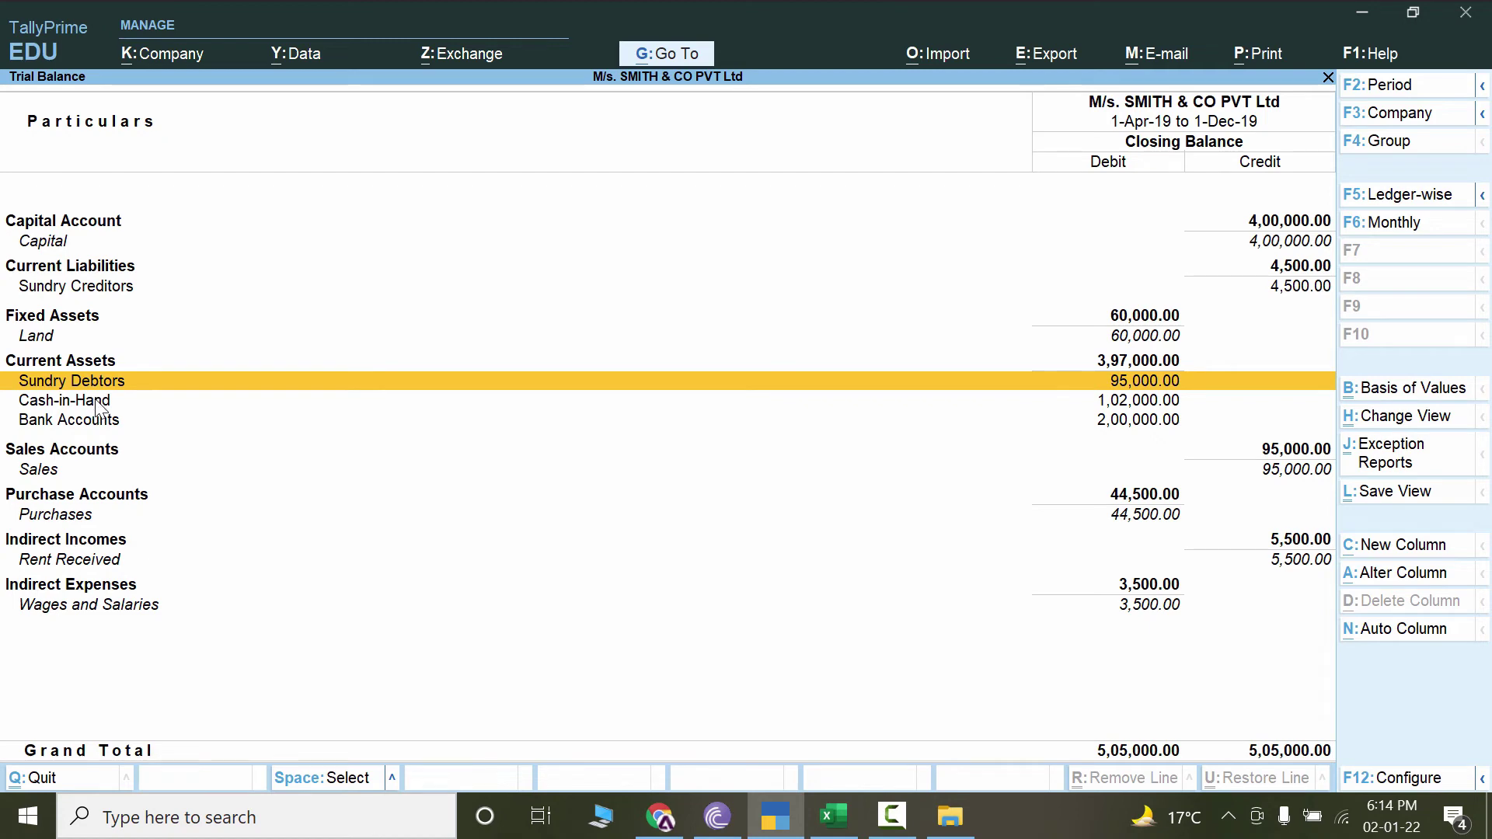
pyautogui.click(98, 402)
pyautogui.click(101, 426)
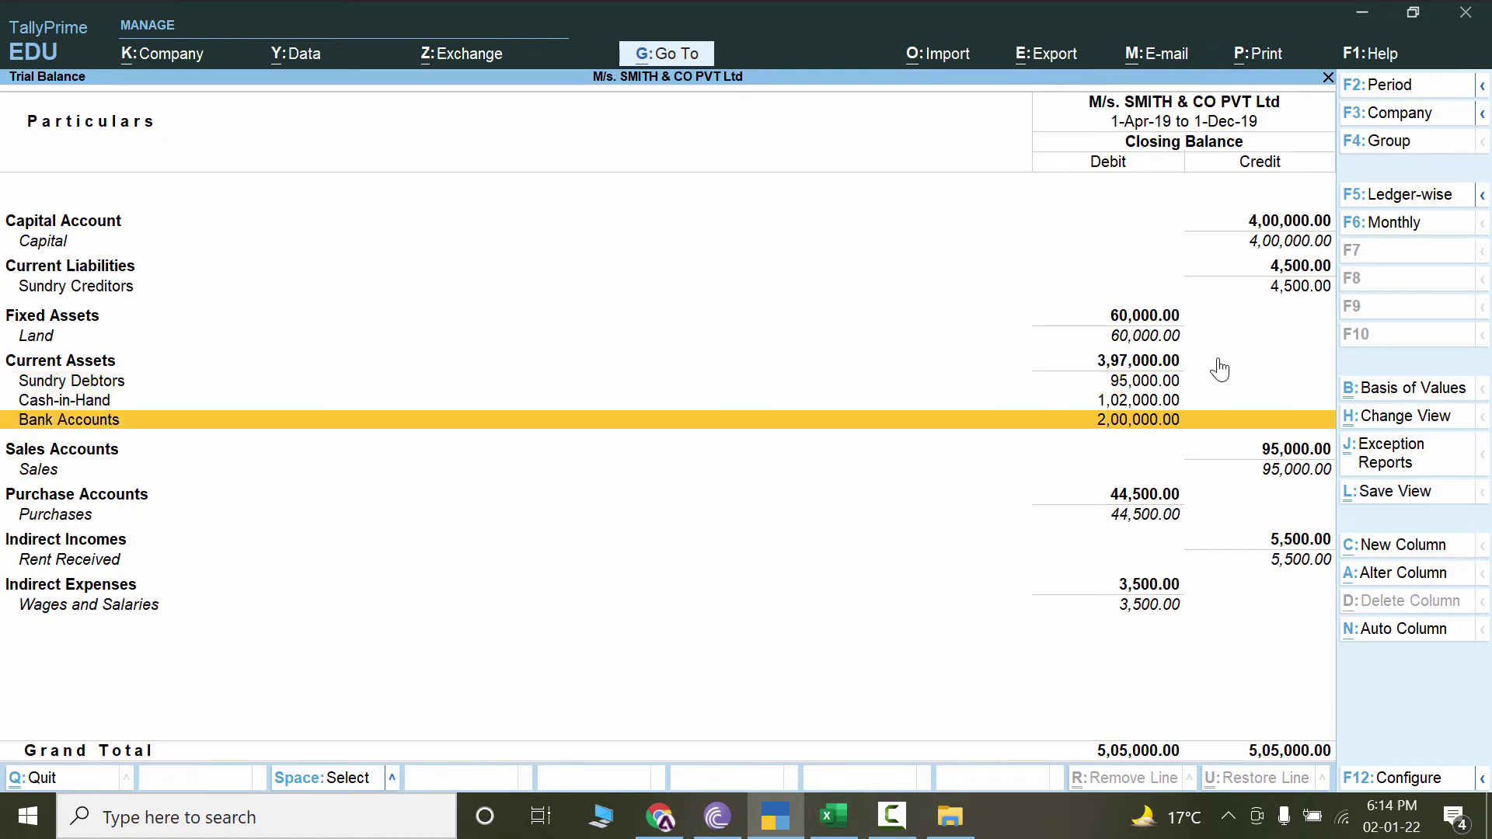
# Compare the balances on the Excel Trail Balance sheet with the TallyPrime Trial Balance, checking the Bank Accounts and Cash-in-Hand lines.
pyautogui.hotkey('alt', 'Tab')
pyautogui.scroll(-2, 866, 482)
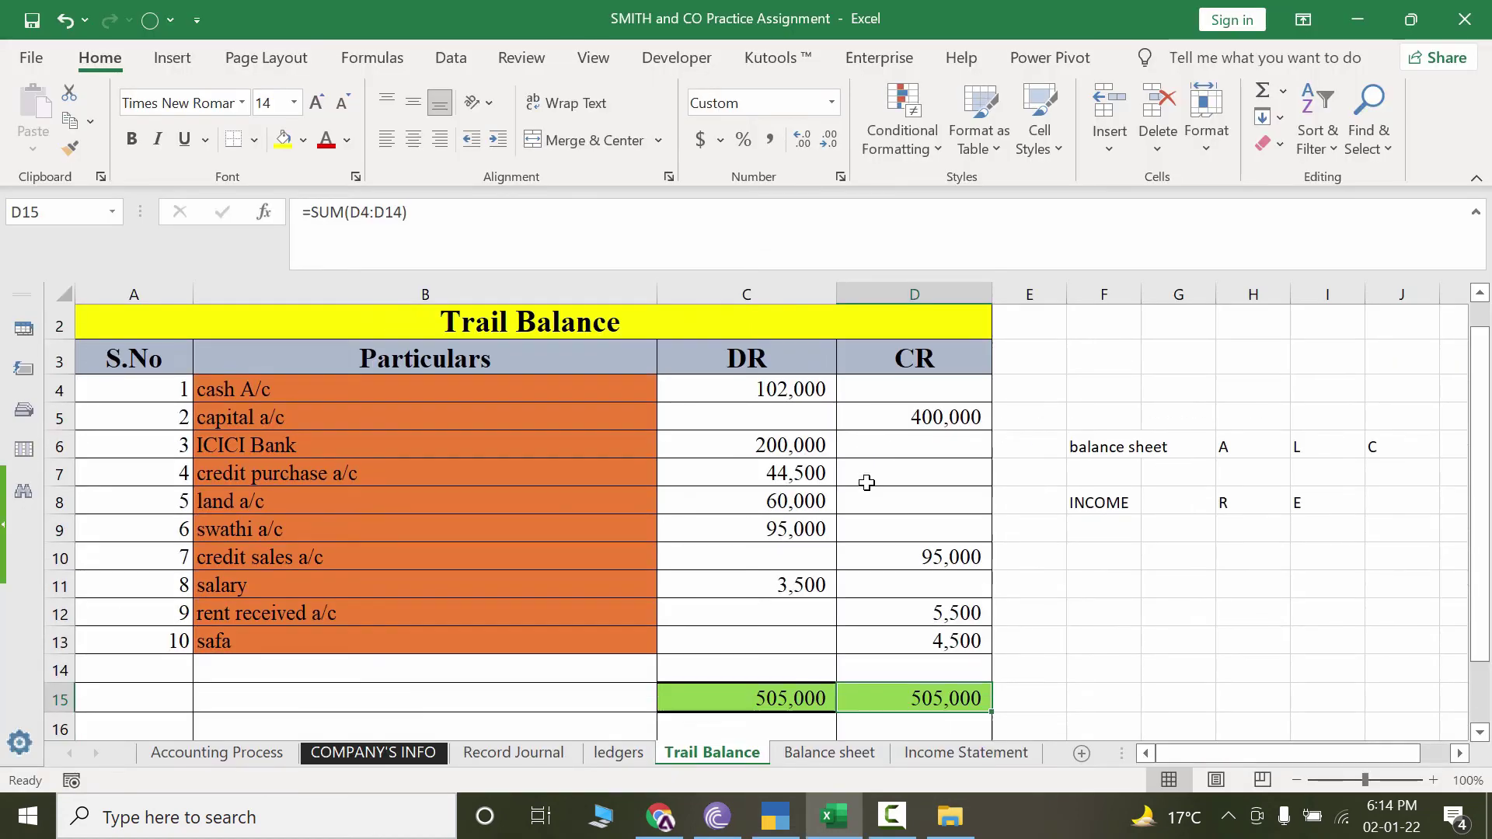
pyautogui.scroll(2, 963, 570)
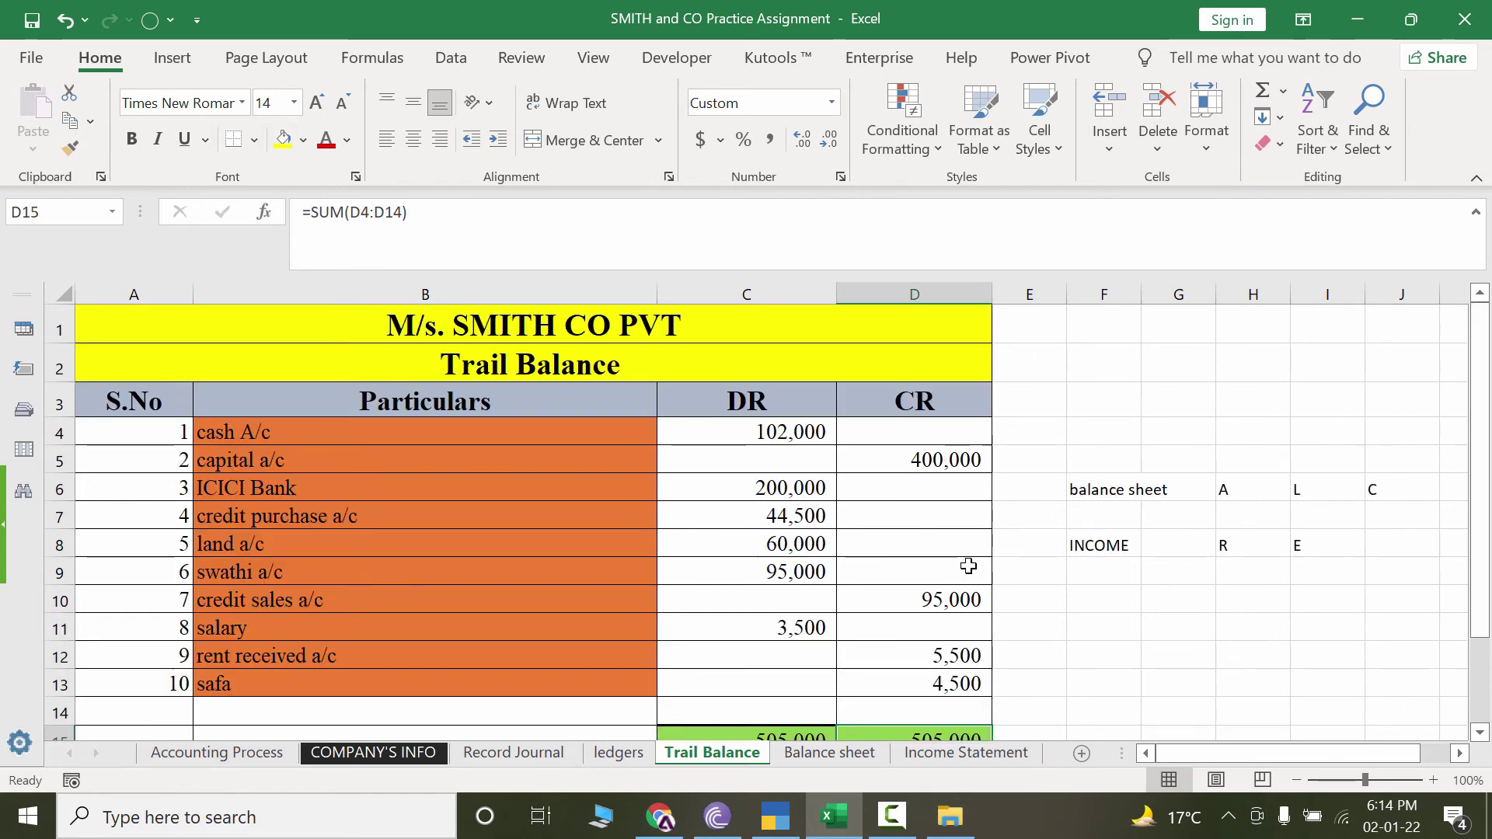
pyautogui.hotkey('alt', 'Tab')
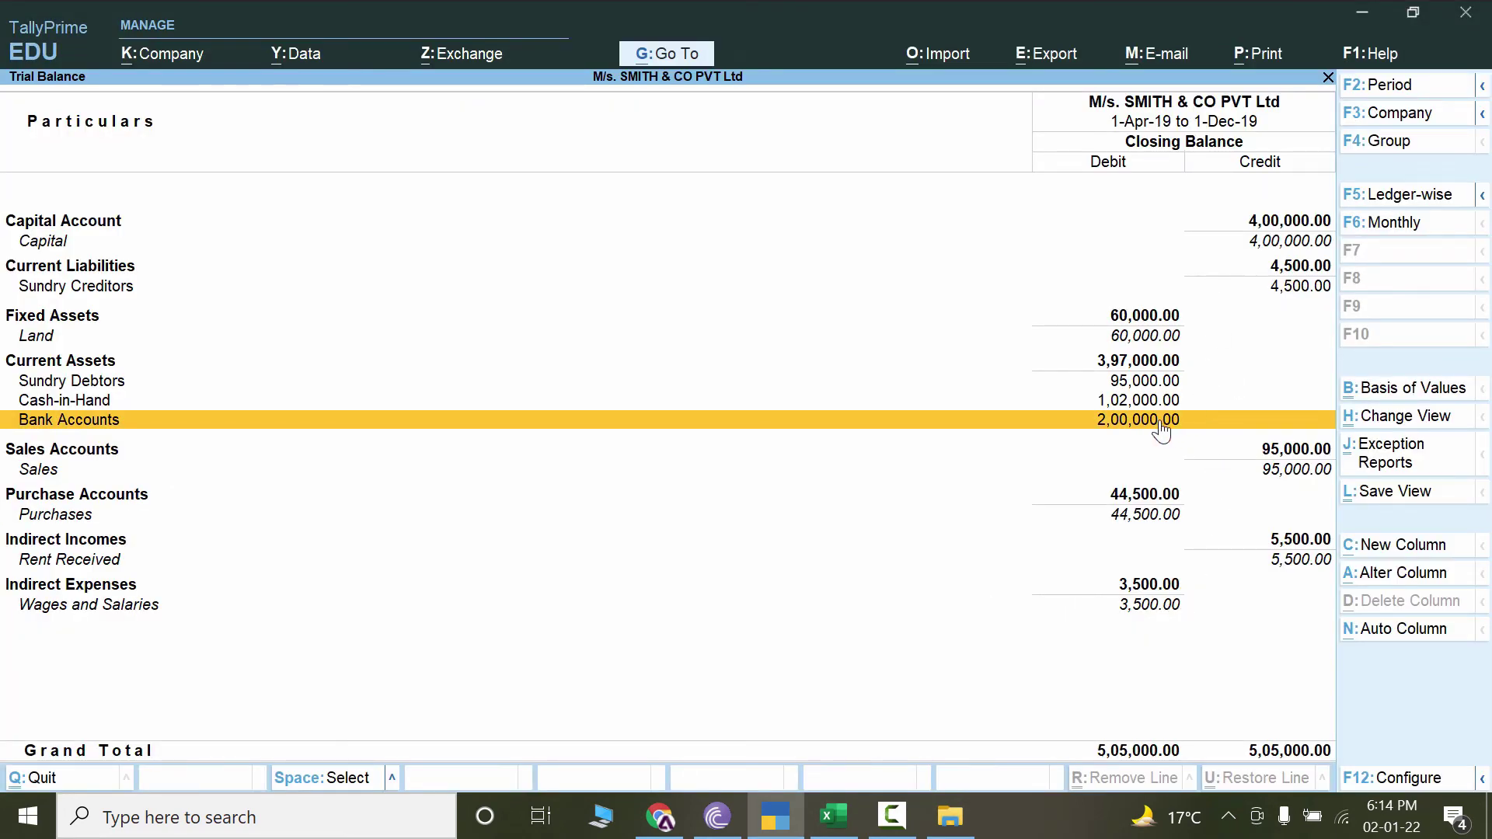
pyautogui.press('Up')
pyautogui.hotkey('alt', 'Tab')
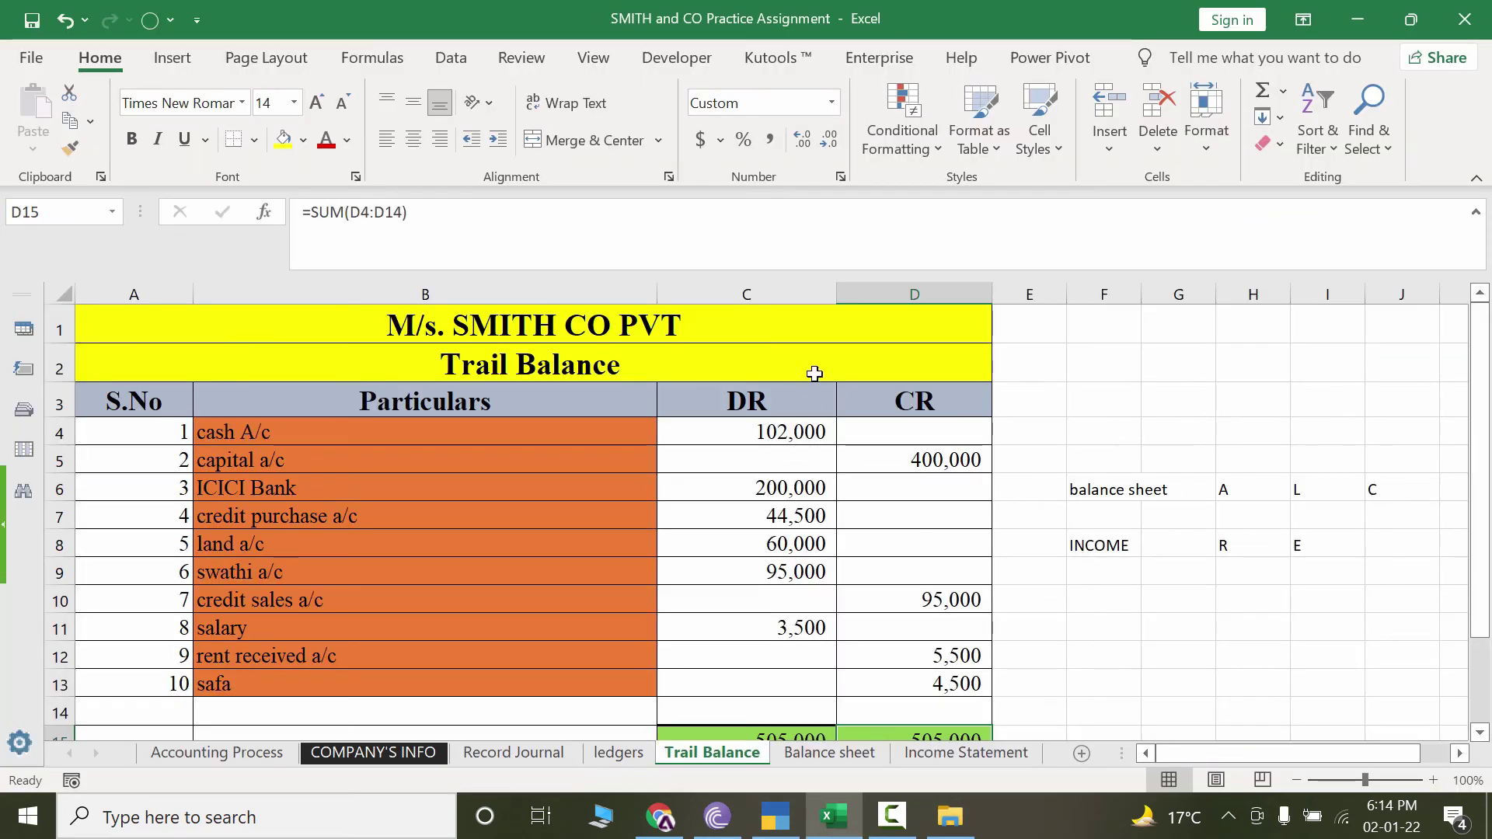
# Fill the cash A/c DR amount in cell C4 with yellow and check the Cash-in-Hand and Bank Accounts lines in TallyPrime.
pyautogui.click(801, 439)
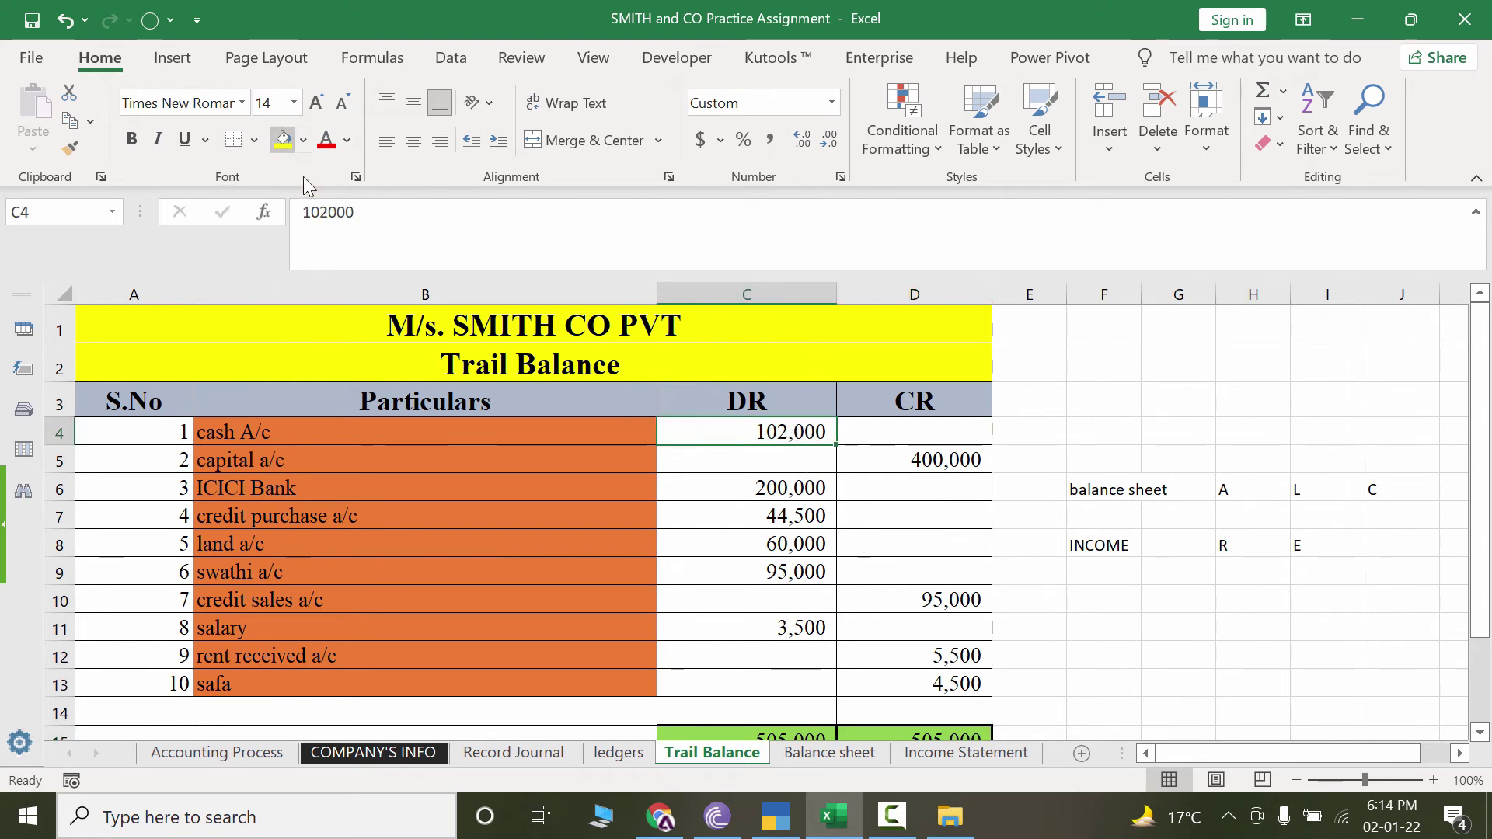
pyautogui.hotkey('alt', 'Tab')
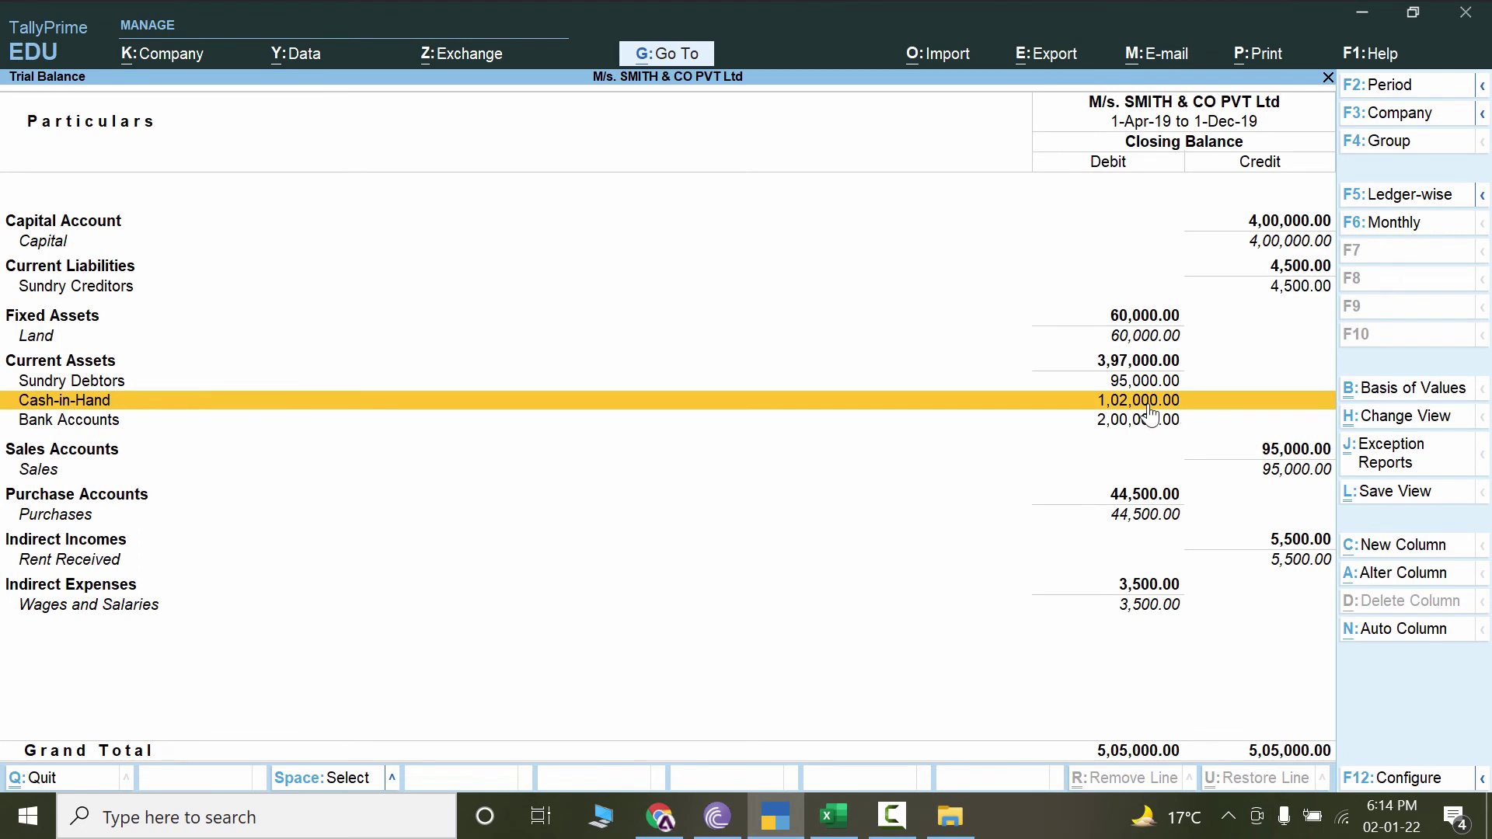
pyautogui.press('Down')
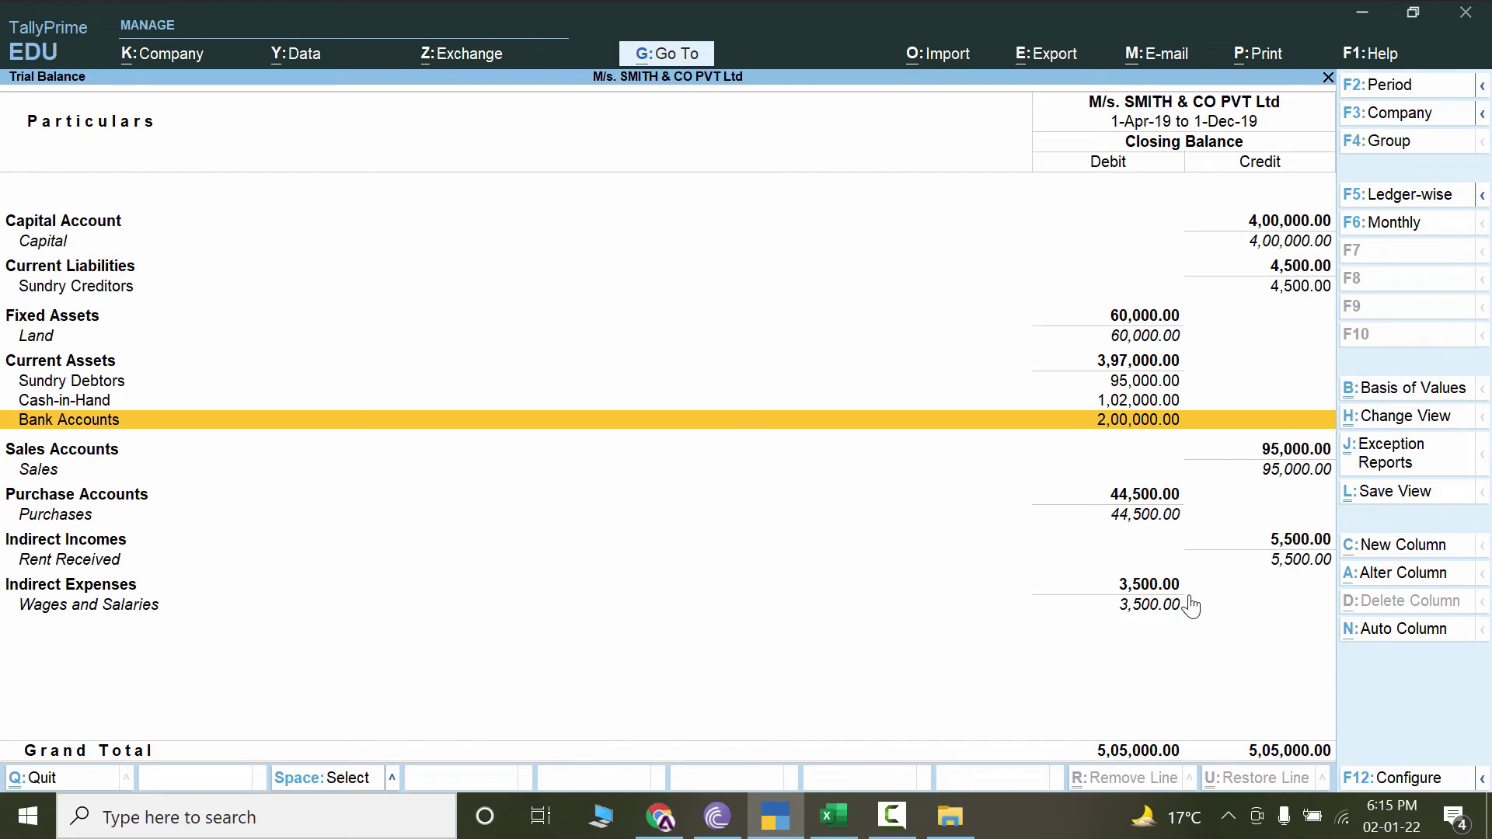
pyautogui.hotkey('alt', 'Tab')
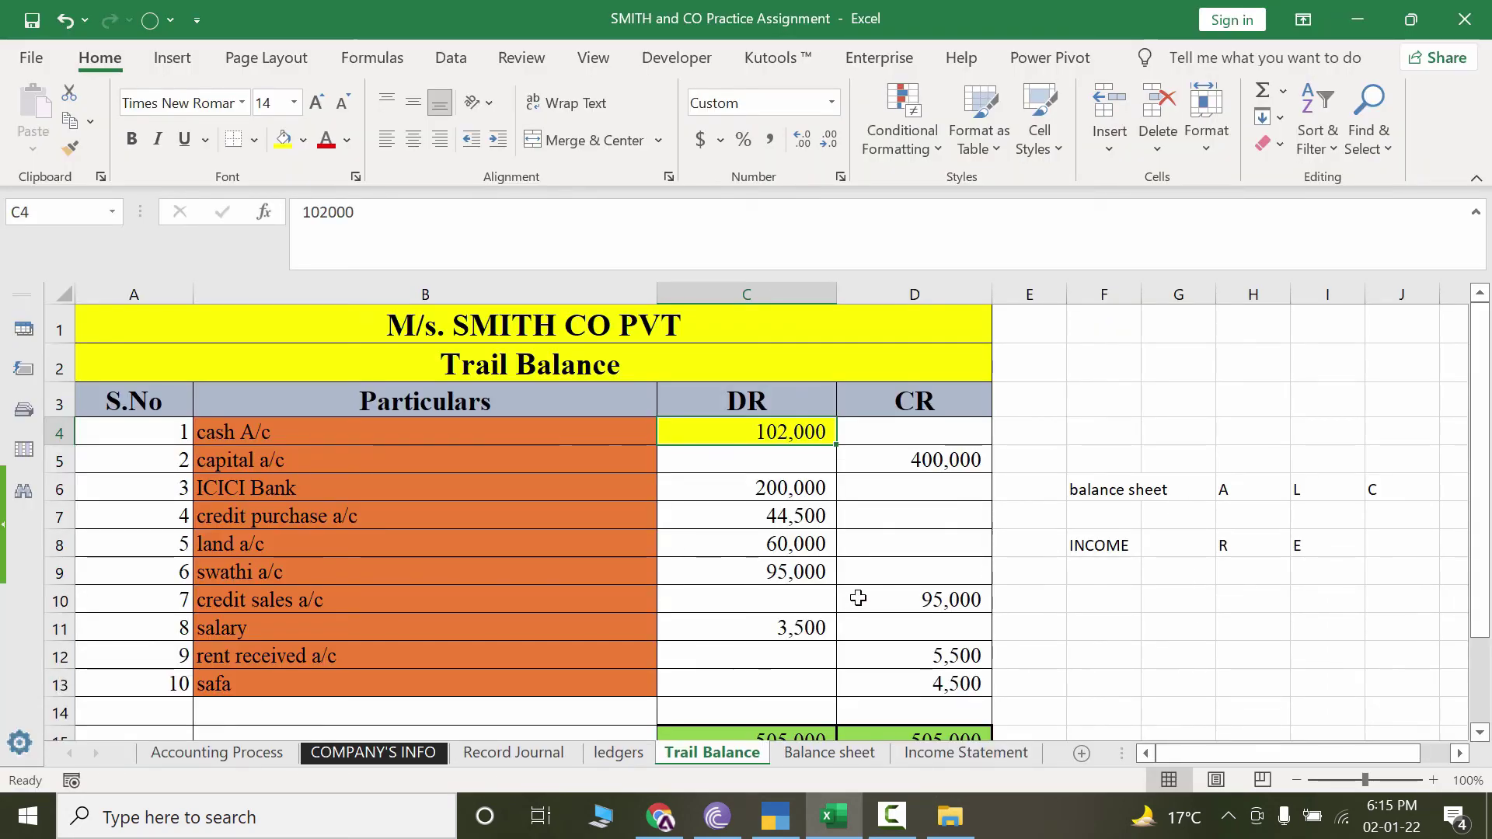
# Examine the assets, capital and liabilities amounts and the row 15 totals on the Excel Balance sheet worksheet.
pyautogui.click(823, 754)
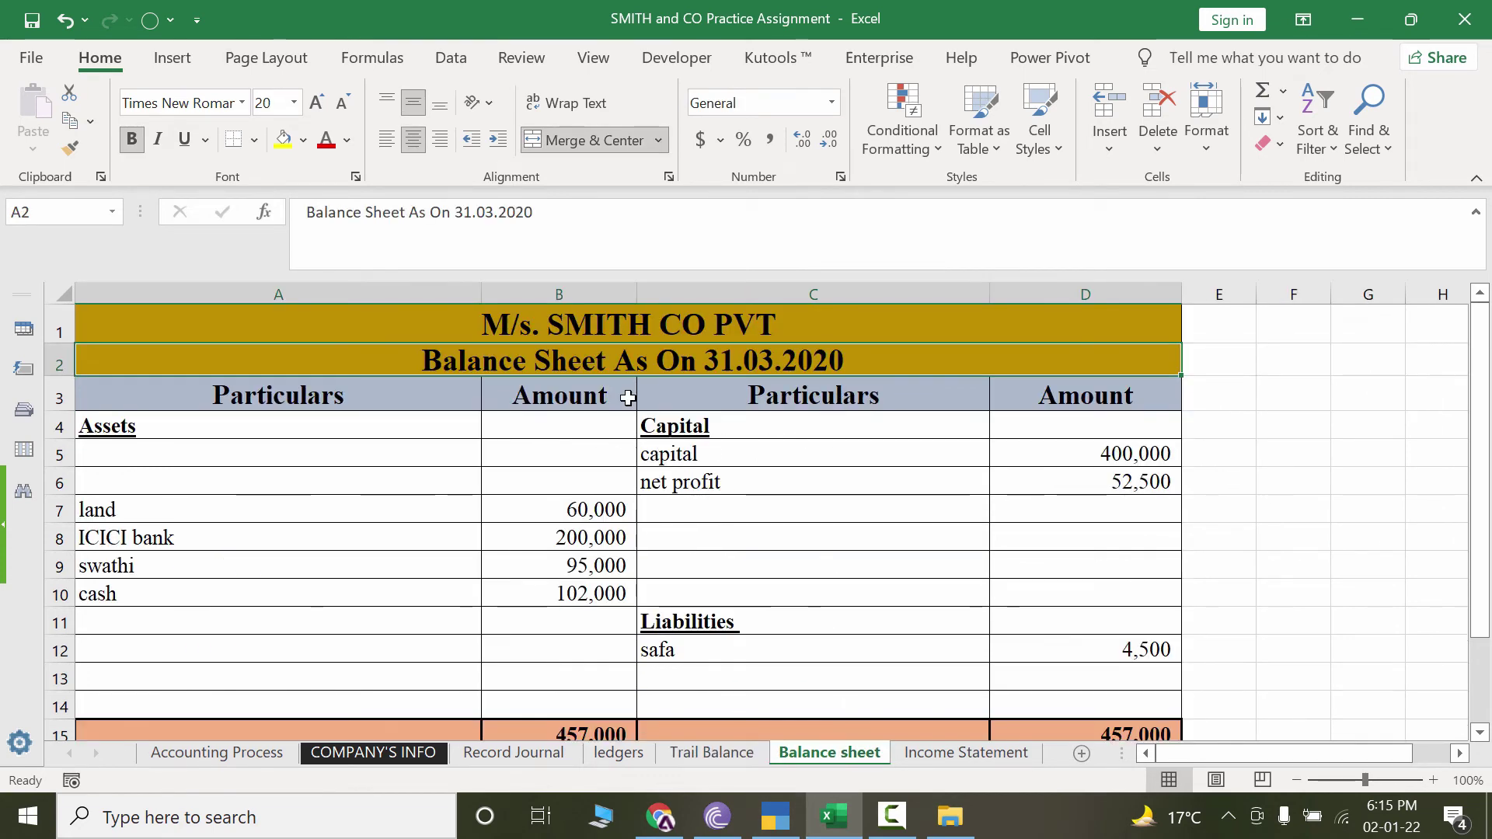
pyautogui.scroll(-2, 695, 412)
pyautogui.scroll(2, 630, 474)
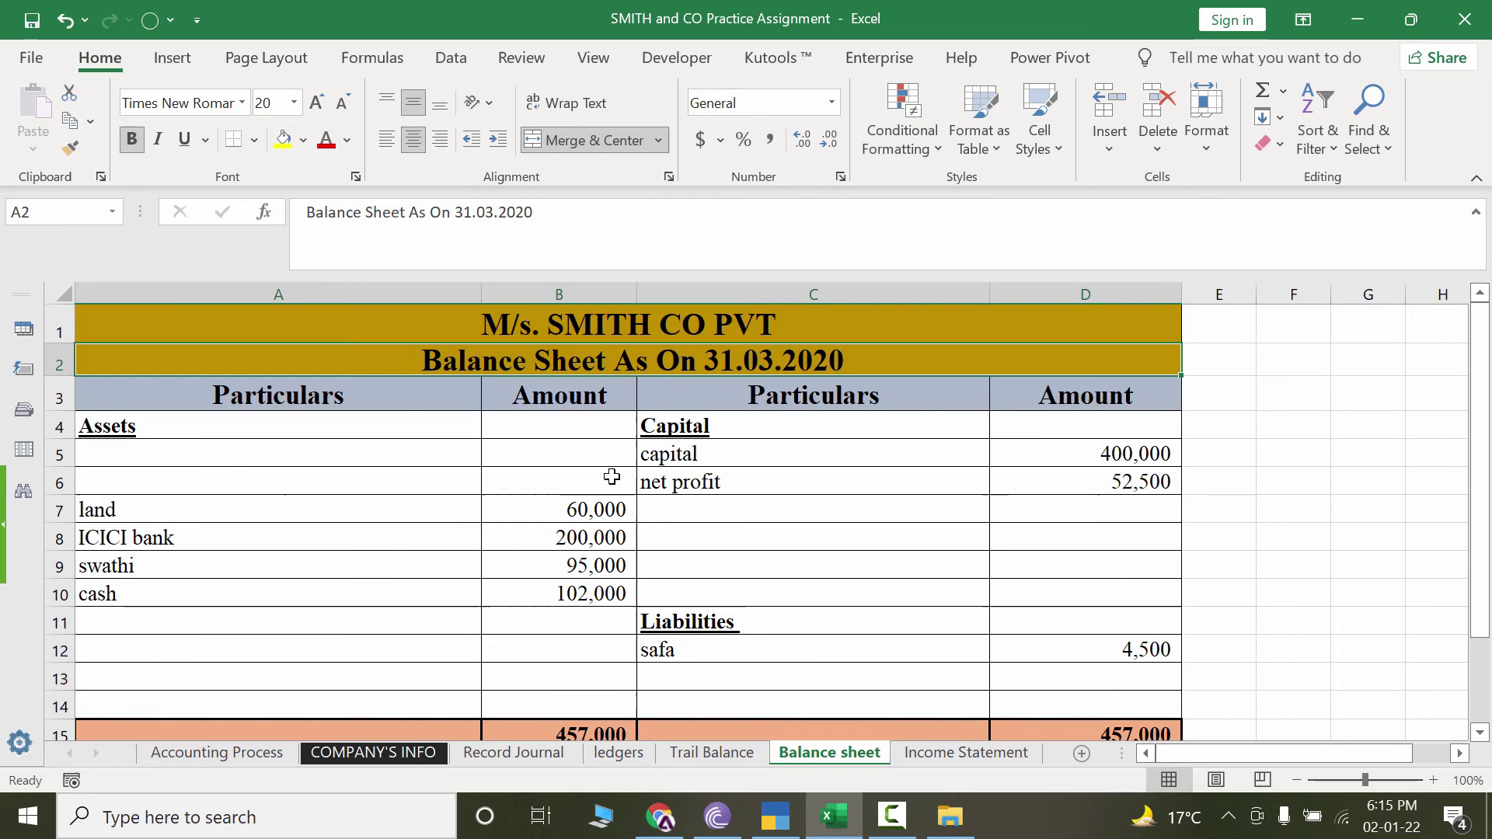
pyautogui.scroll(-1, 610, 613)
pyautogui.click(592, 629)
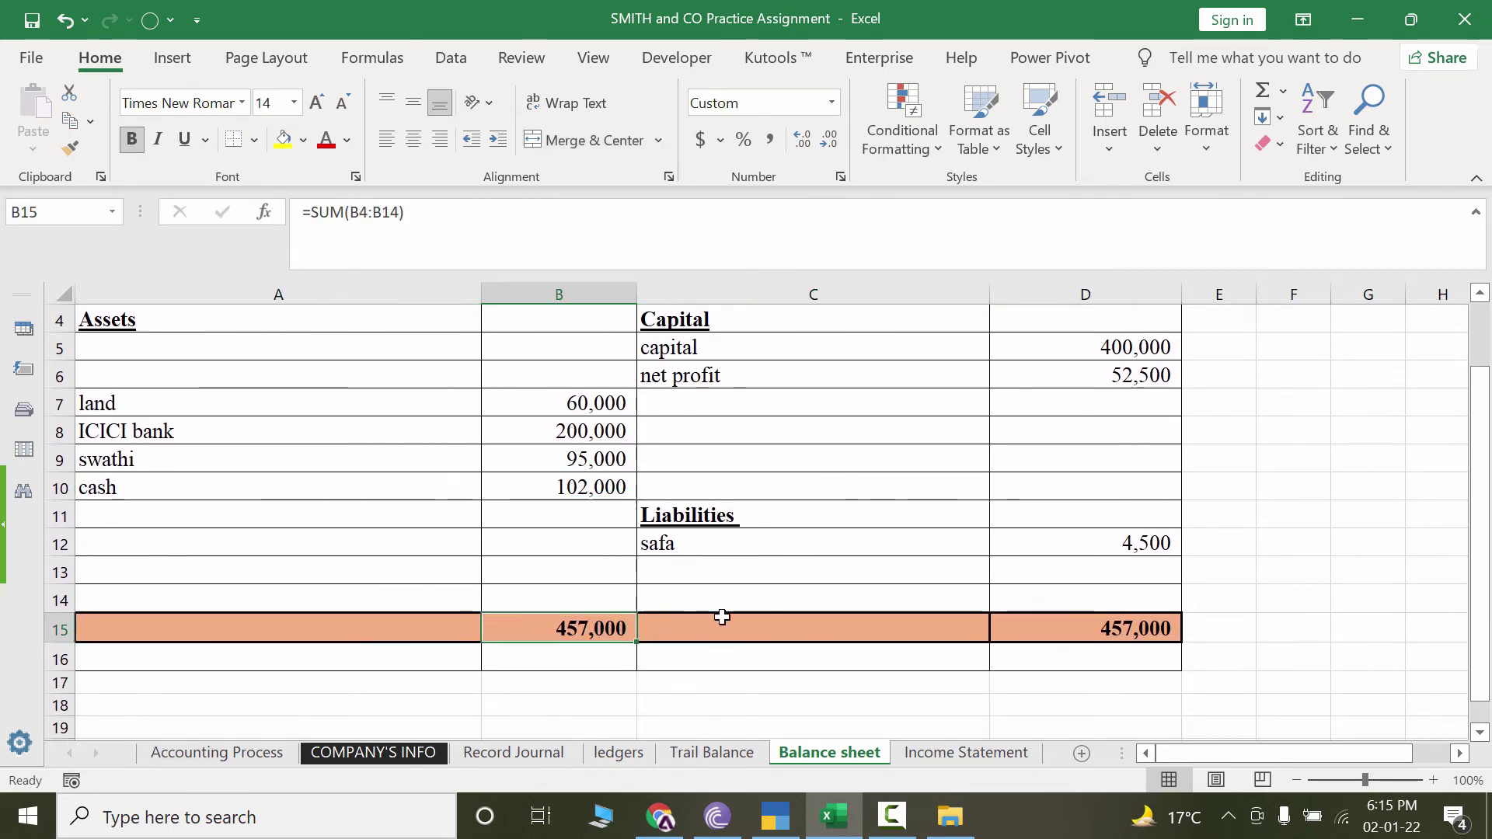
pyautogui.scroll(1, 1130, 648)
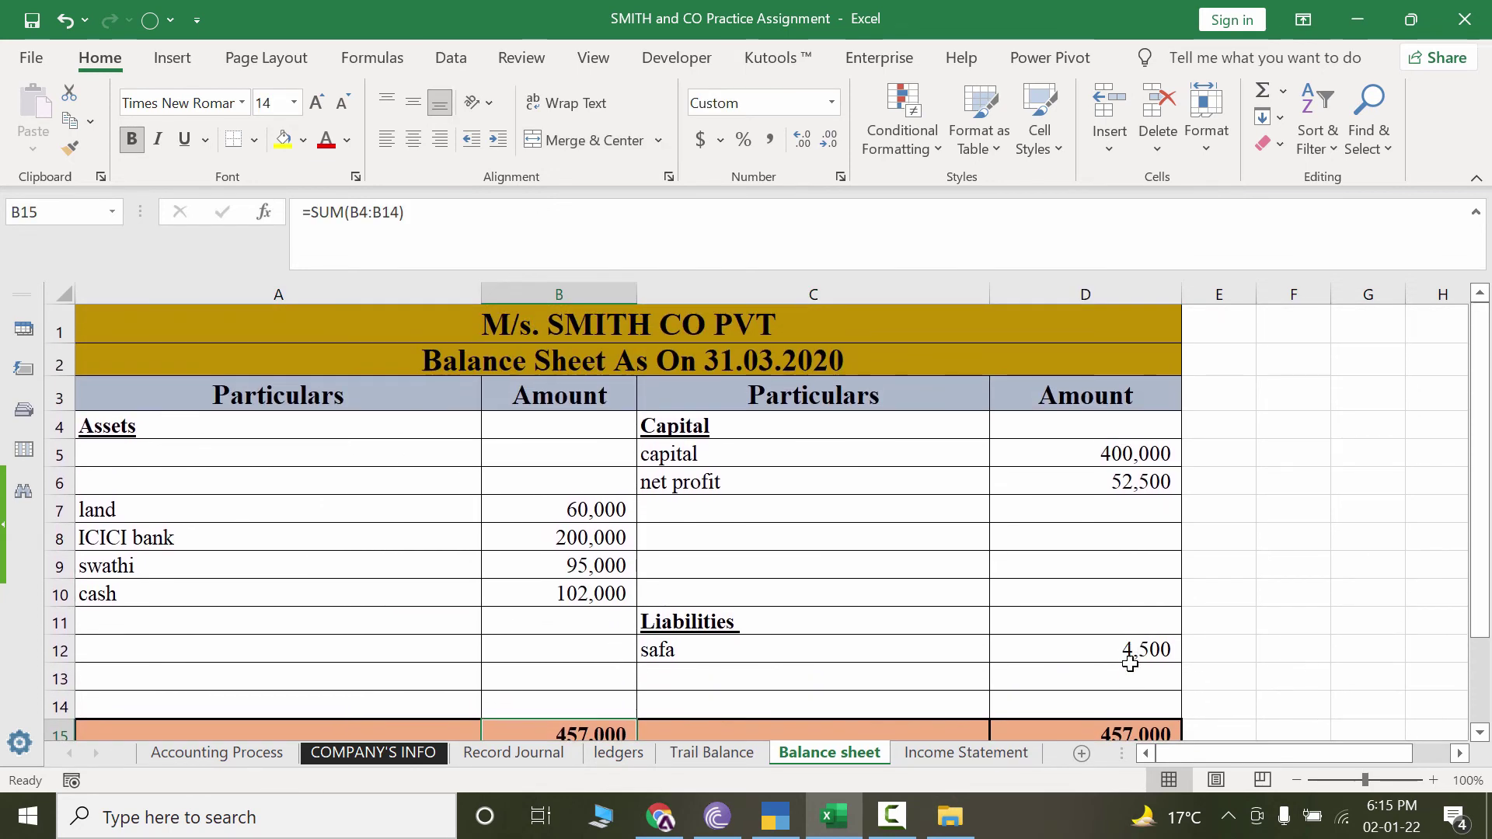
# Switch to TallyPrime, leave the Trial Balance and open the Balance Sheet report.
pyautogui.click(787, 820)
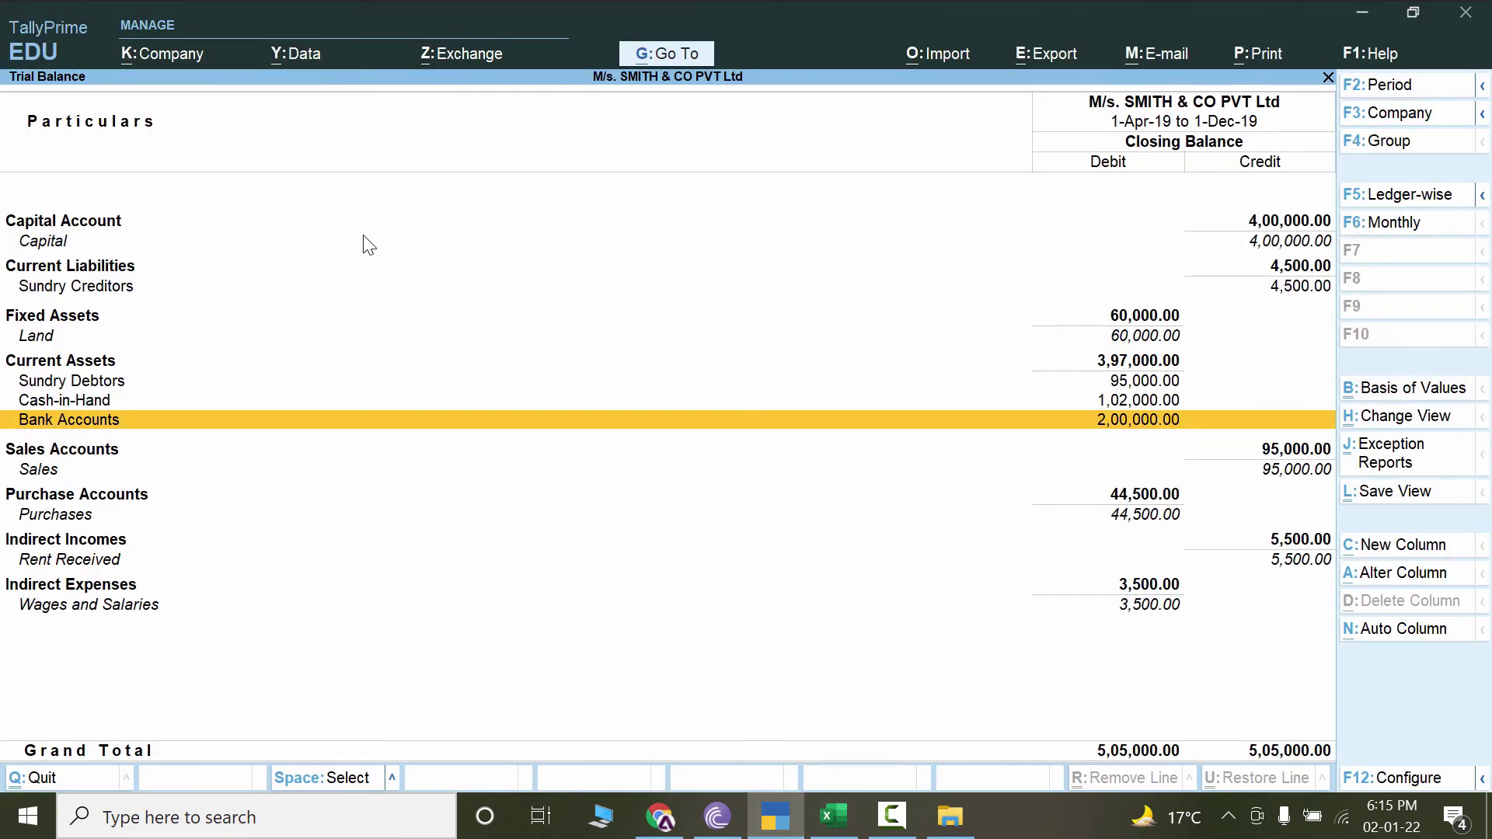
pyautogui.press('Escape')
pyautogui.press('Escape')
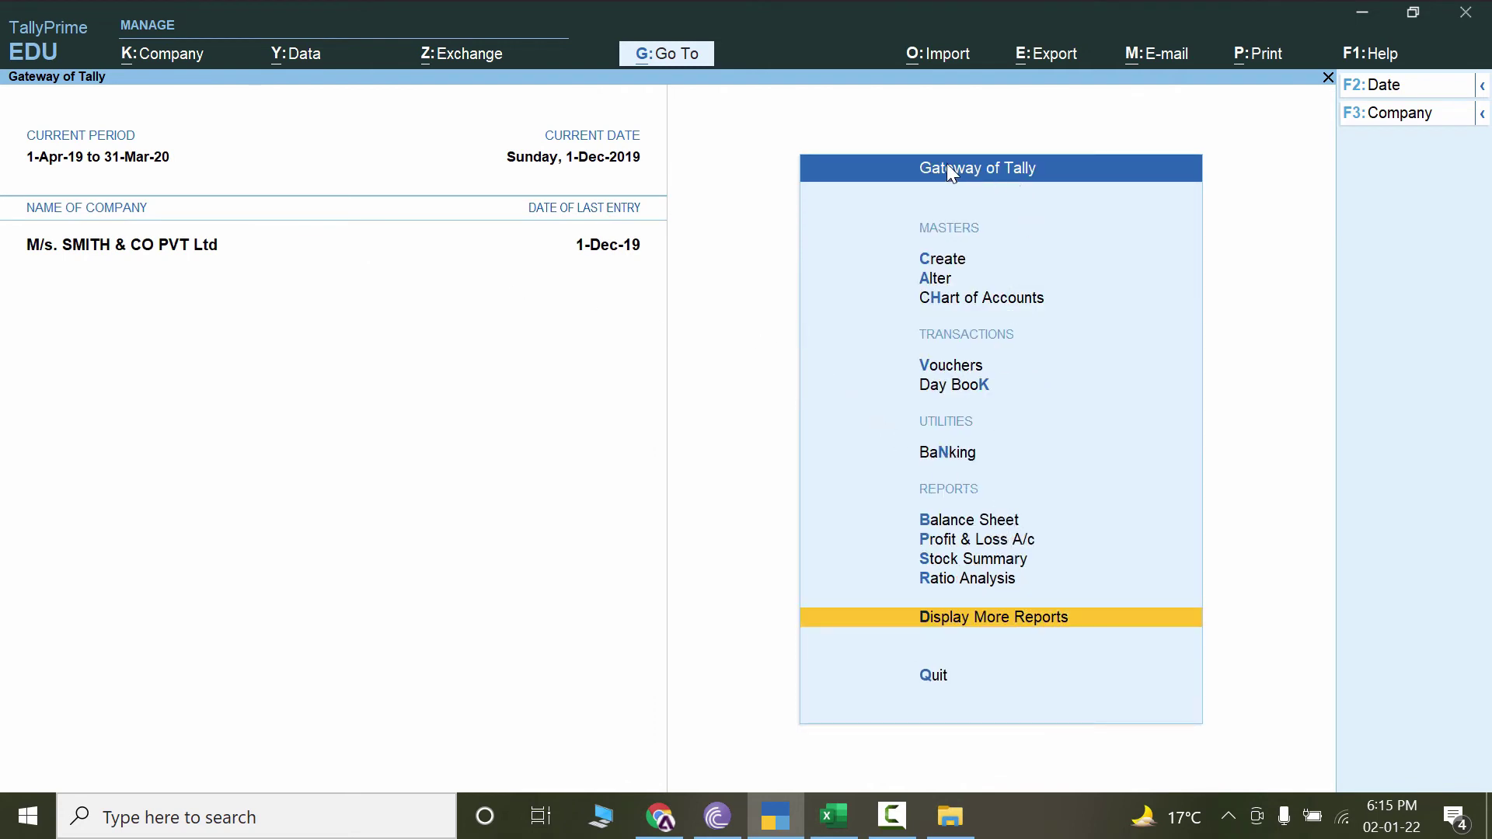
pyautogui.click(993, 521)
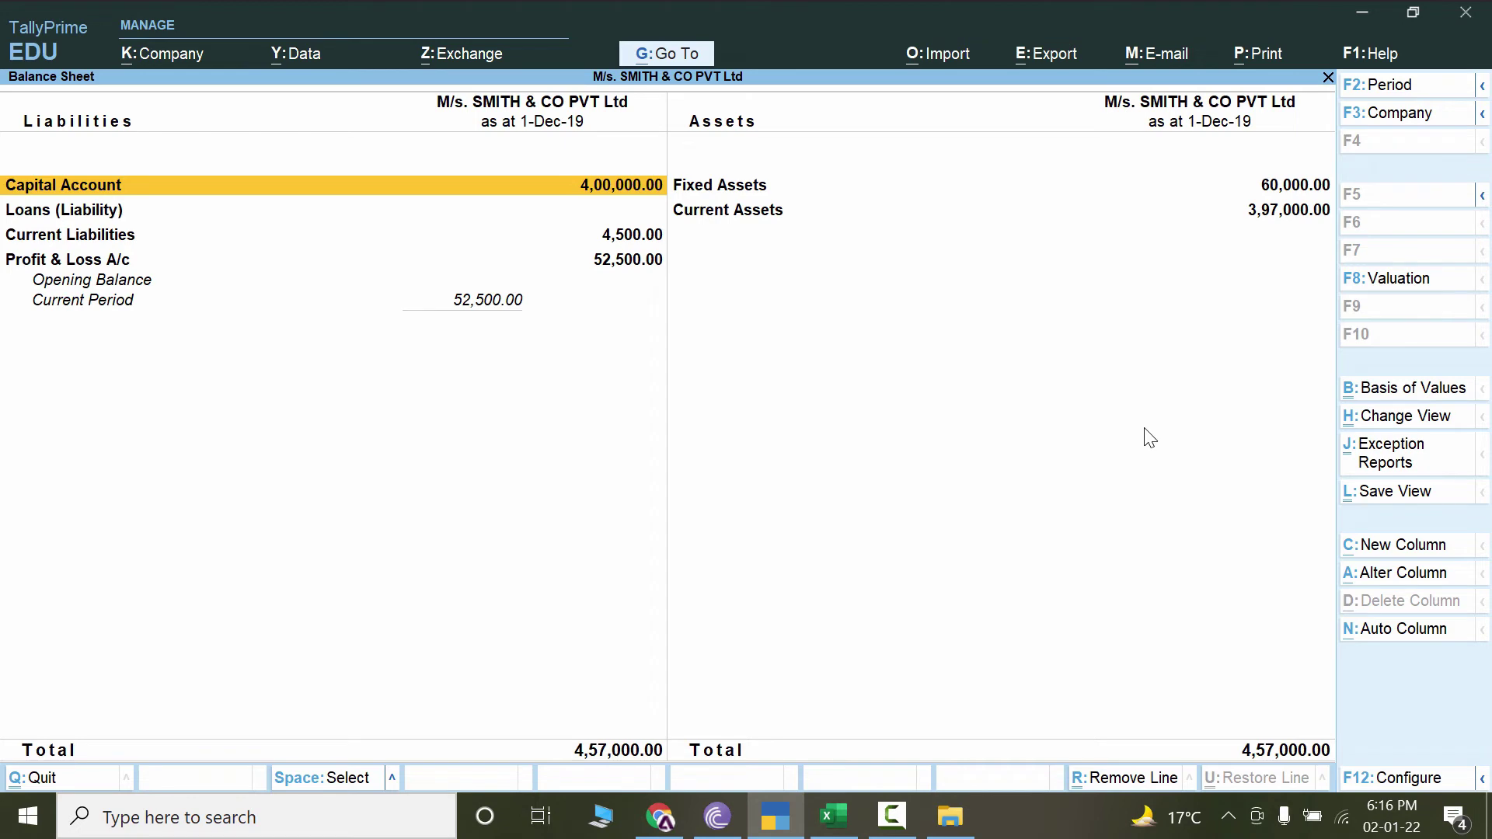
# Set Show Vertical Balance Sheet to Yes in the report configuration and expand the Balance Sheet to its detailed view.
pyautogui.click(1401, 780)
pyautogui.press('Down')
pyautogui.press('Down')
pyautogui.press('Down')
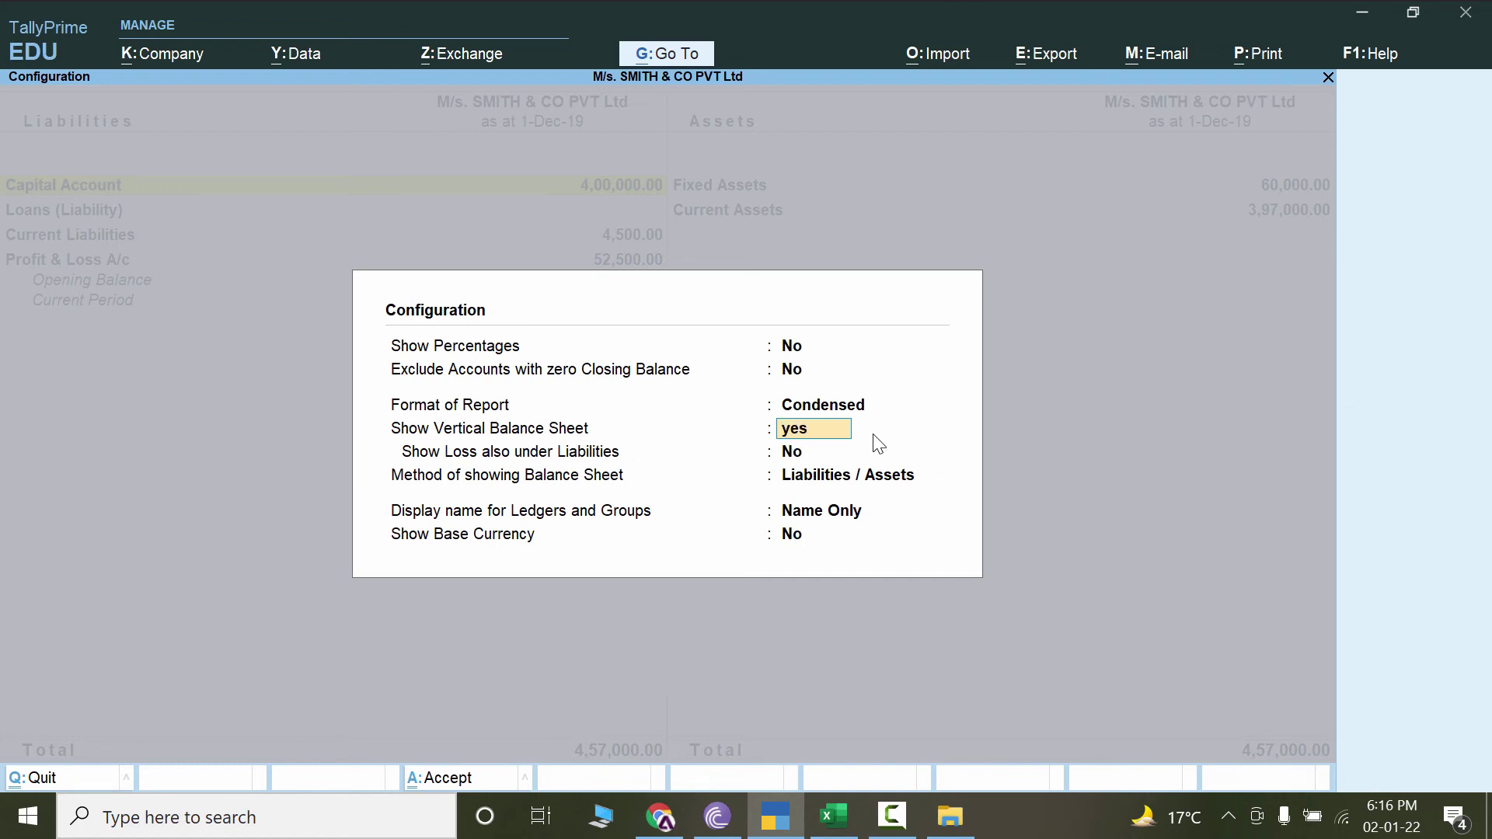
pyautogui.press('Return')
pyautogui.press('ctrl')
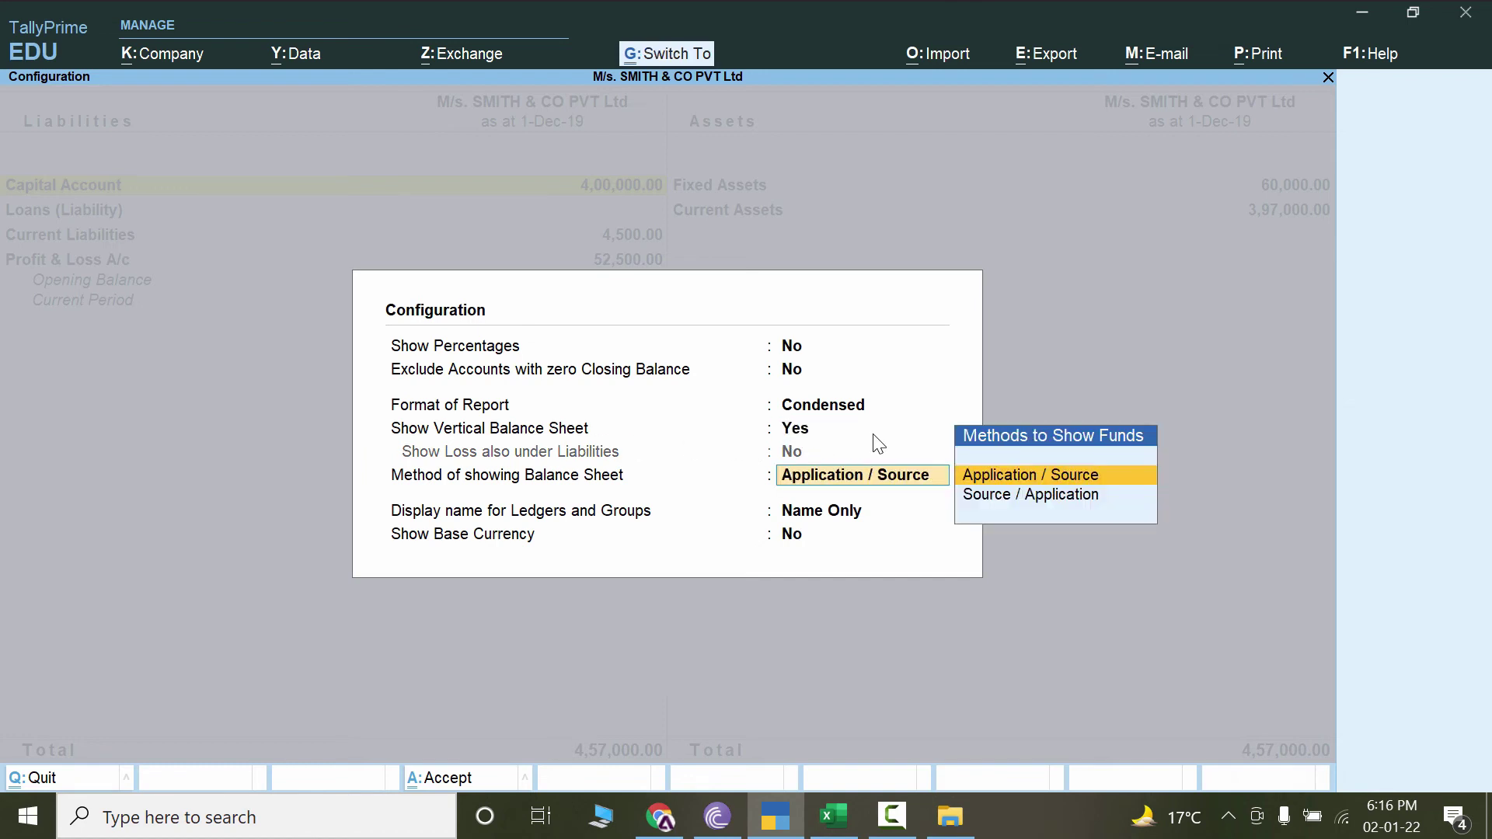
pyautogui.hotkey('ctrl', 'a')
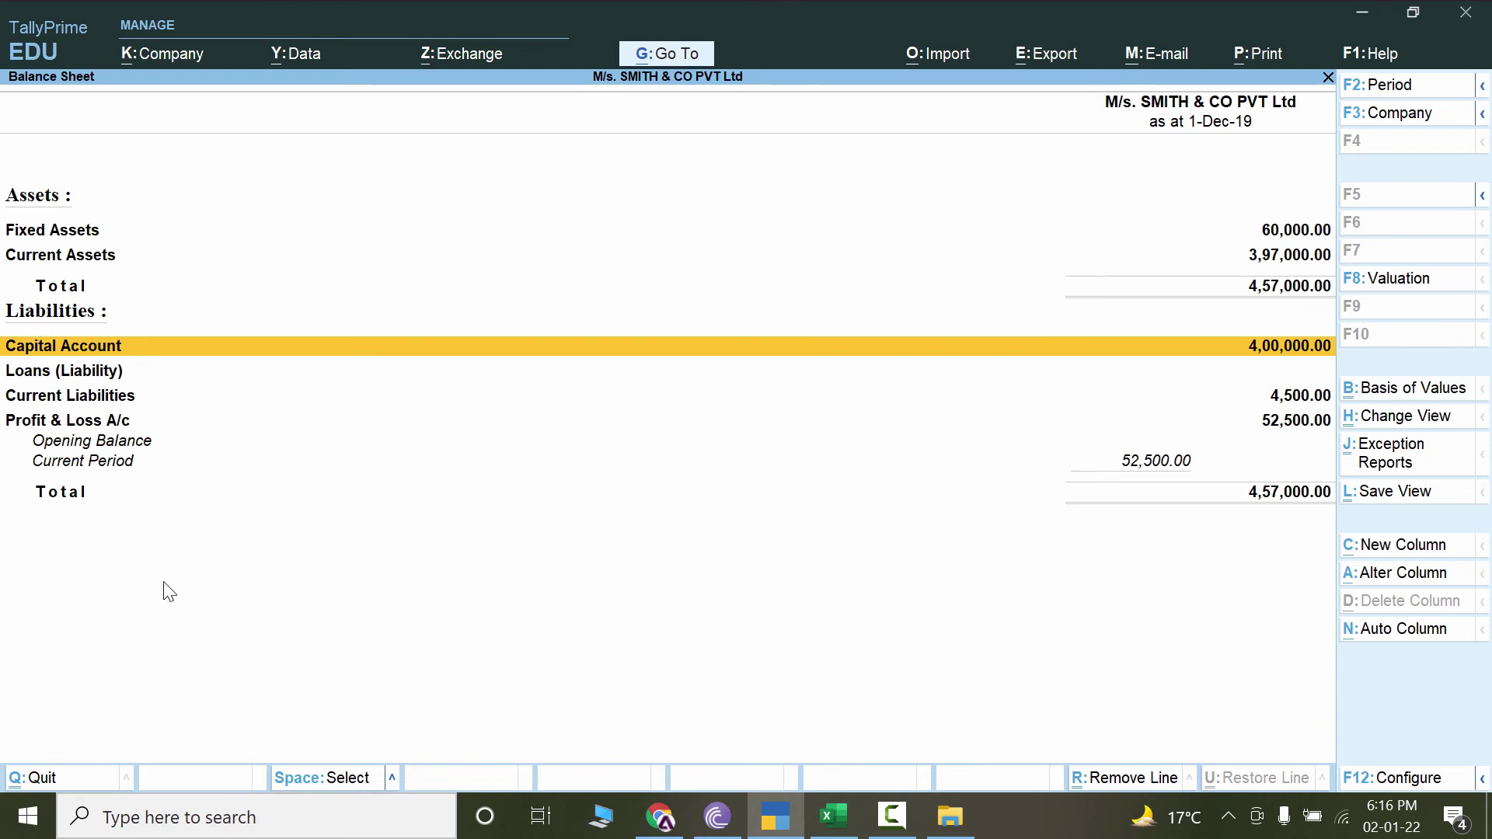
pyautogui.hotkey('alt', 'F5')
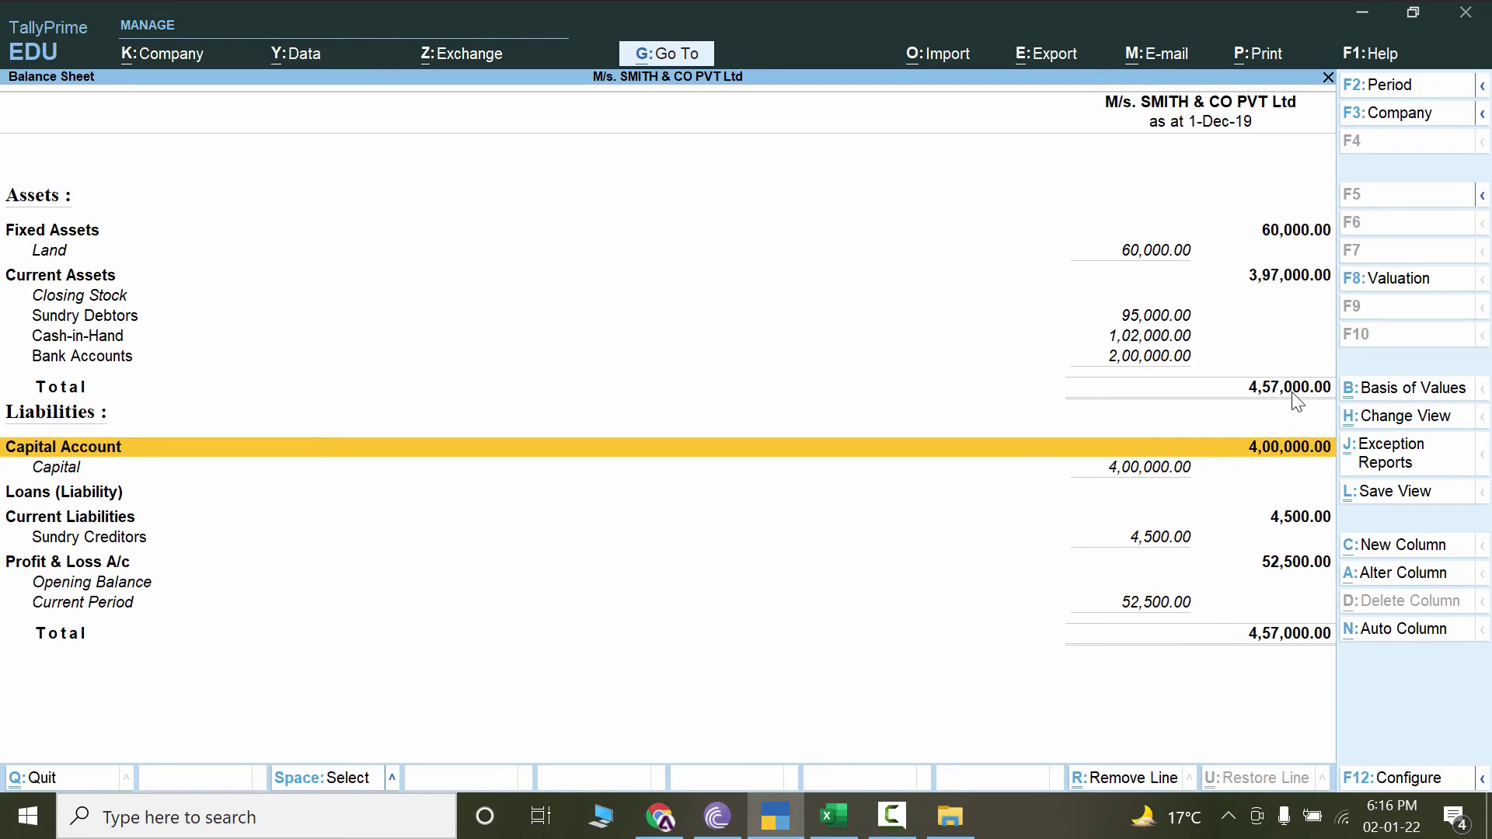
# Switch to Excel and examine the NET PROFIT amount in cell C13 of the Income Statement sheet.
pyautogui.click(833, 817)
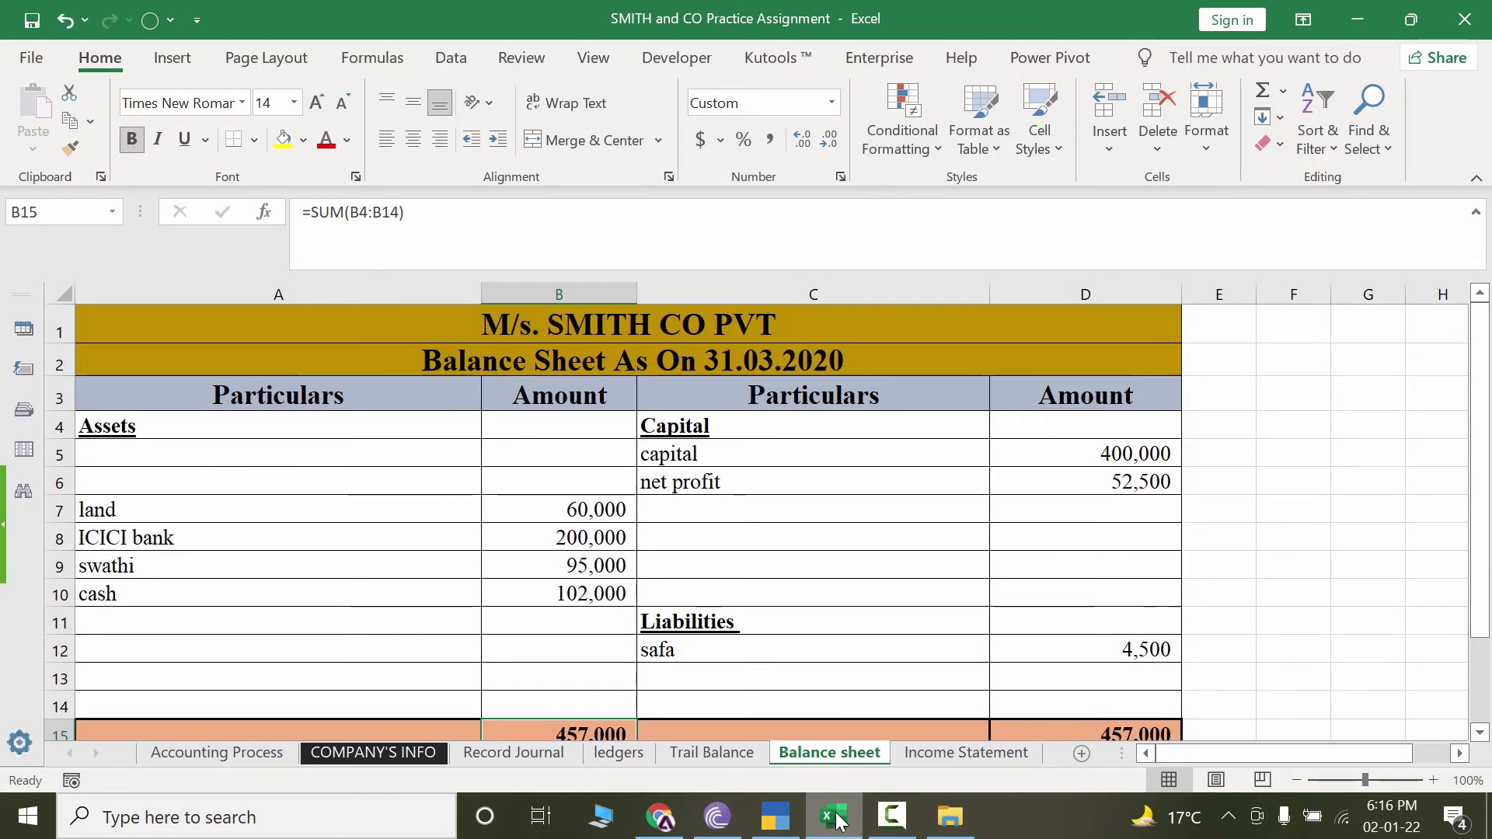
pyautogui.click(973, 760)
pyautogui.click(751, 519)
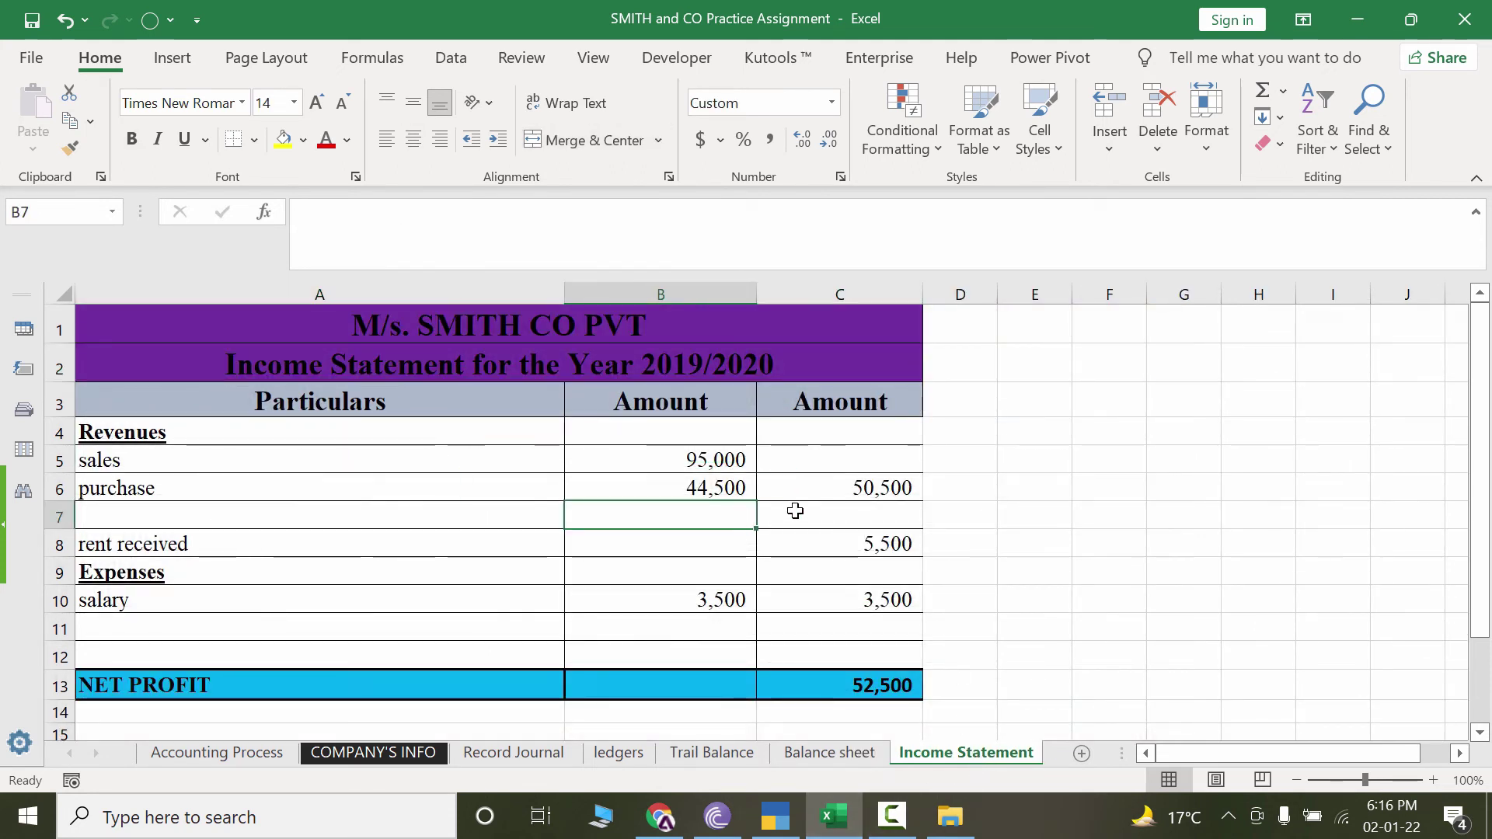
pyautogui.click(867, 681)
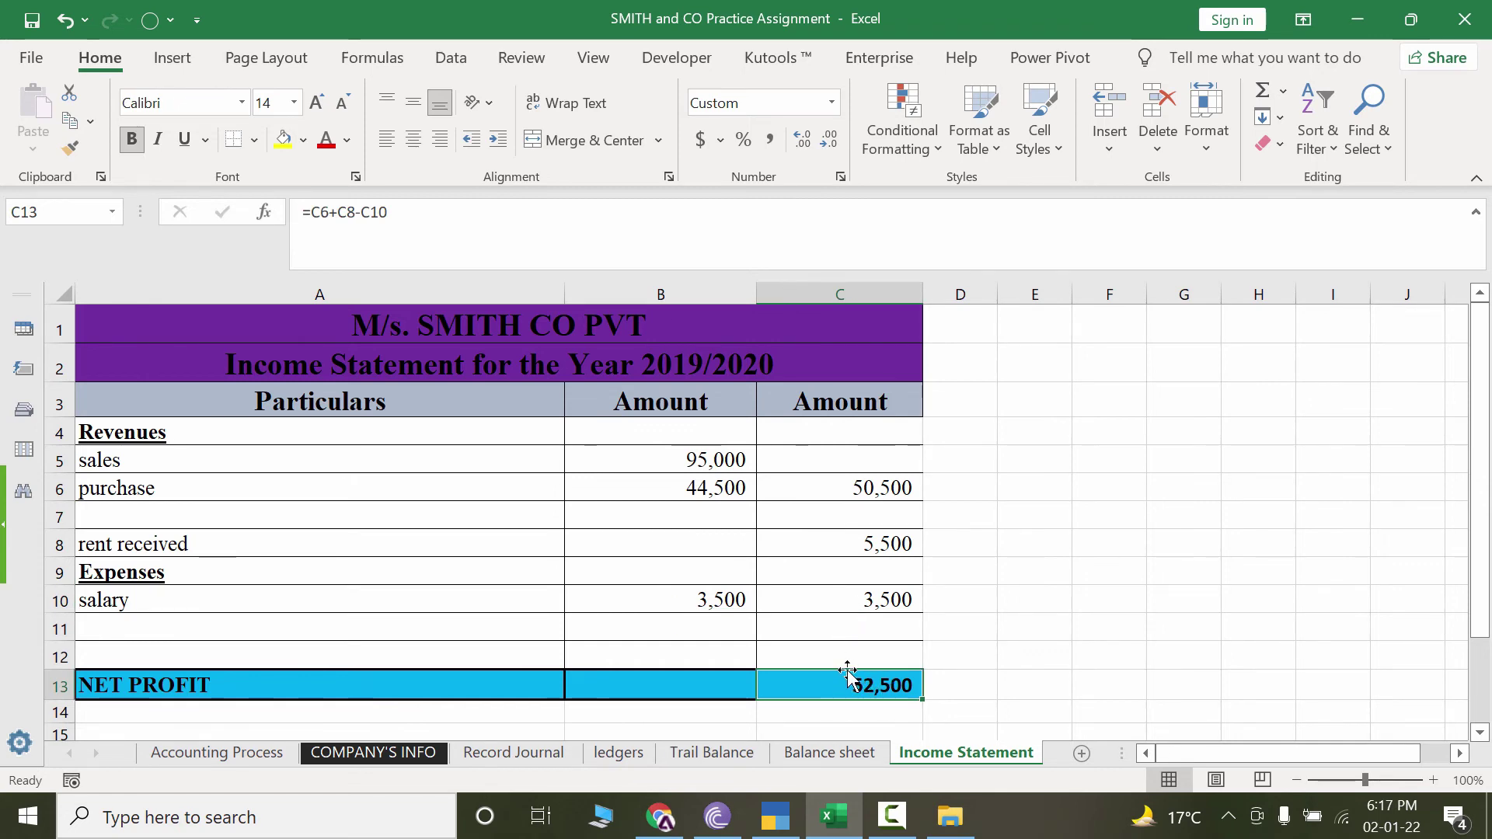
# Return to TallyPrime, leave the Balance Sheet and open the Profit & Loss A/c report.
pyautogui.click(801, 822)
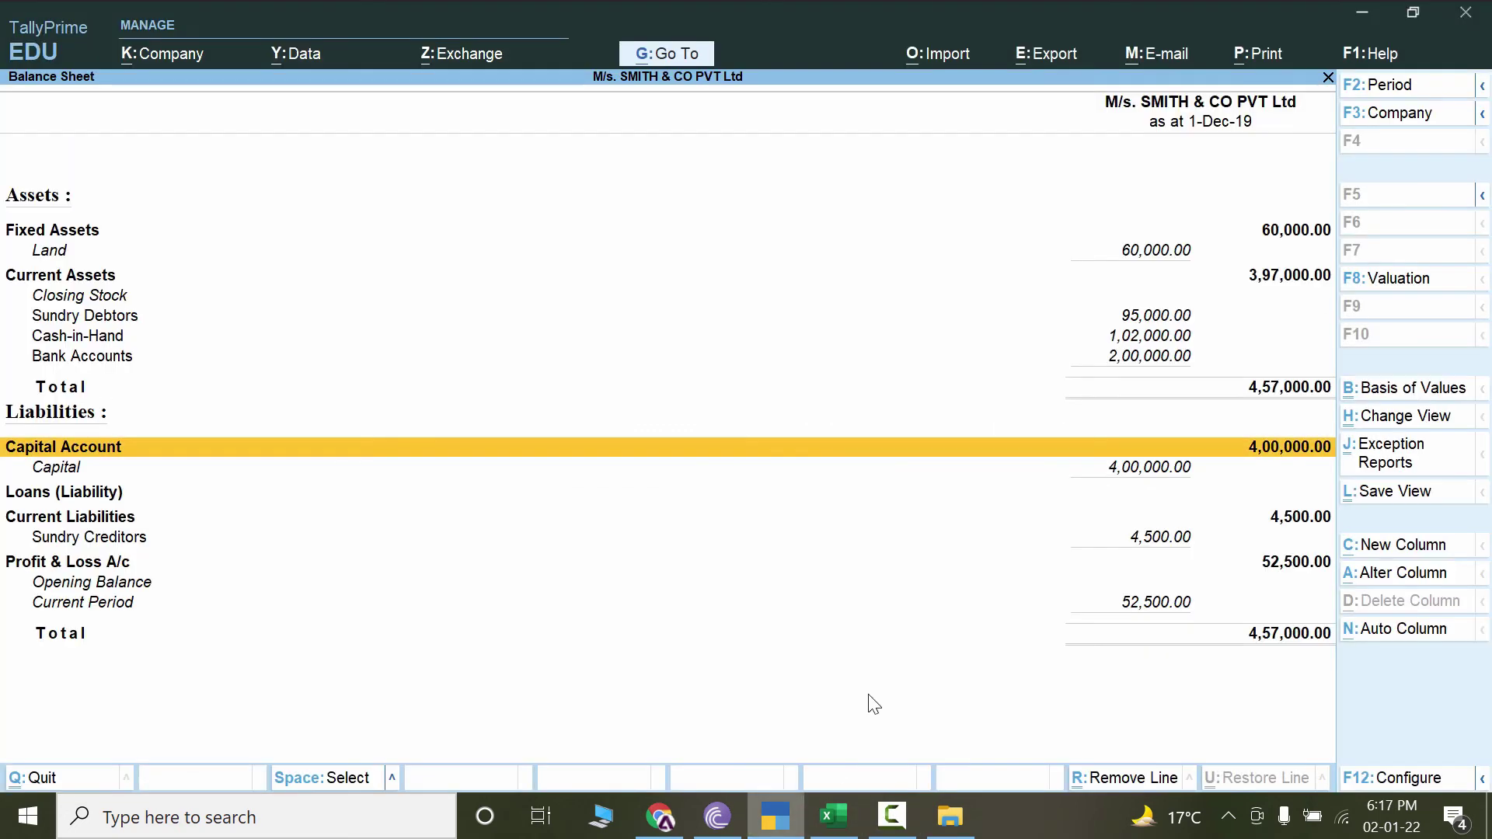
pyautogui.press('Escape')
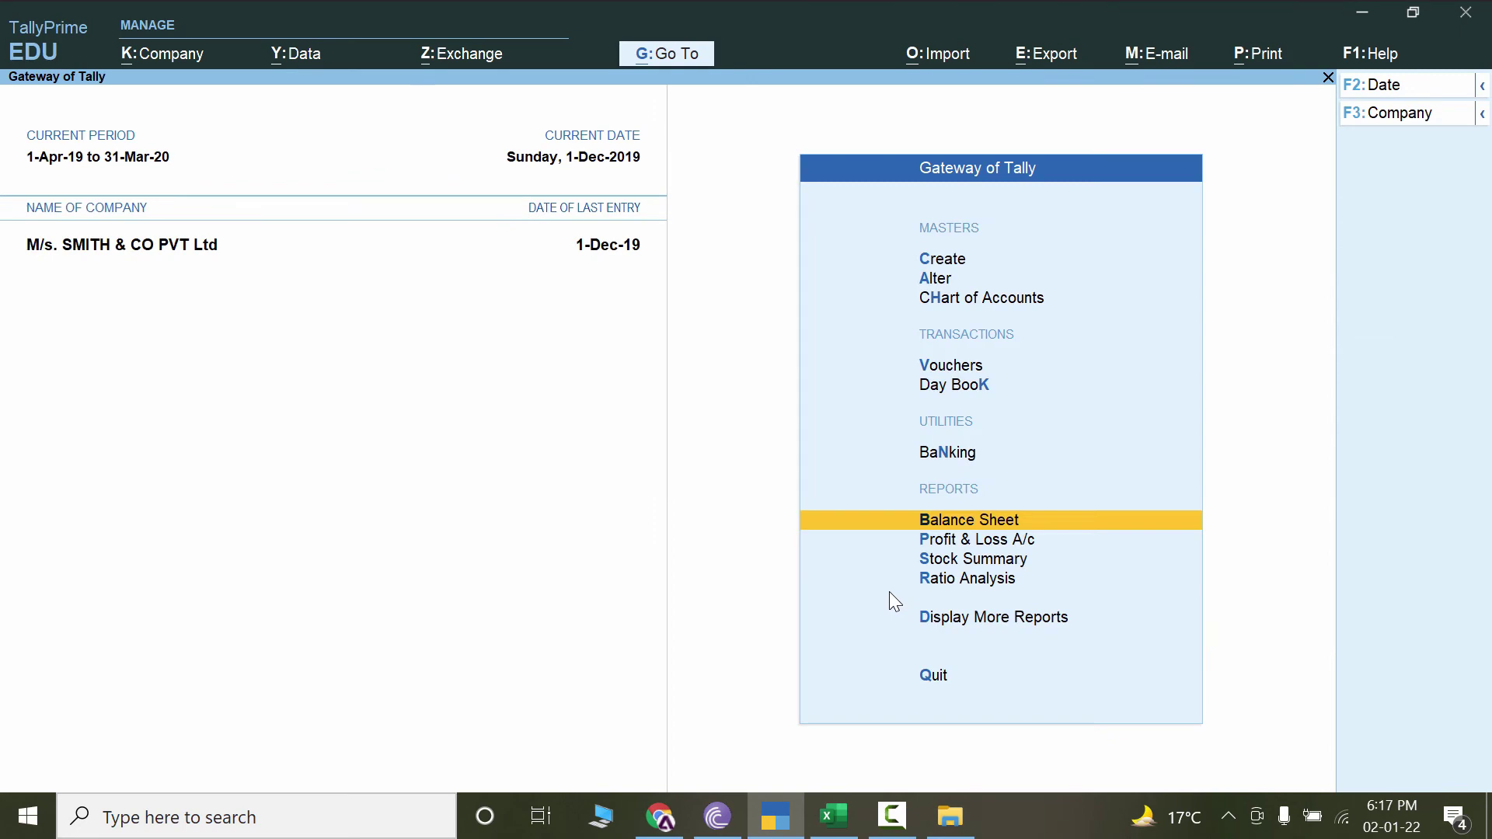
pyautogui.click(1010, 542)
# Compare the Nett Profit line of the TallyPrime Profit & Loss A/c with the NET PROFIT row of the Excel Income Statement sheet.
pyautogui.hotkey('alt', 'Tab')
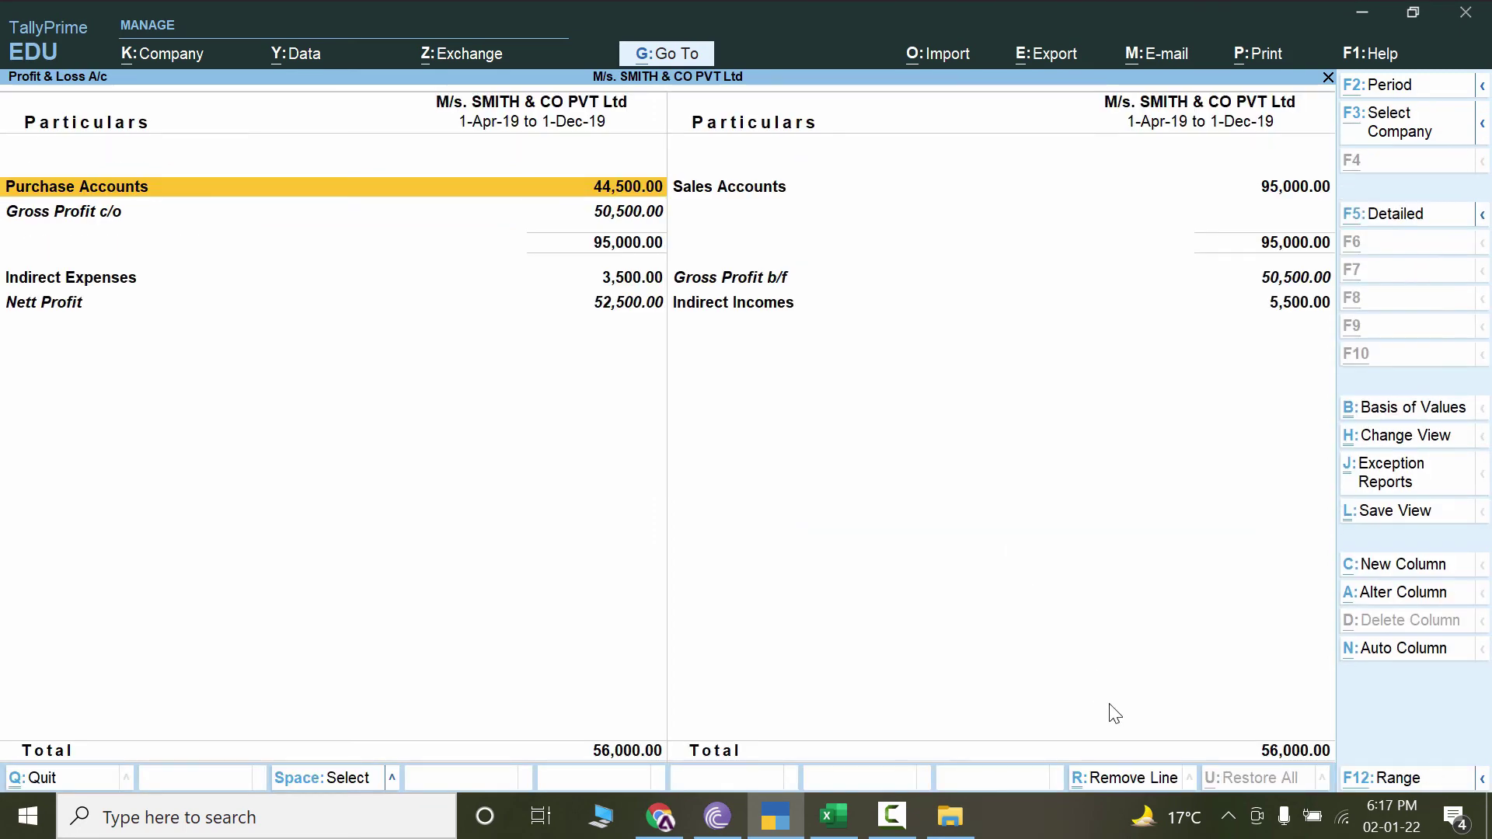
pyautogui.hotkey('alt', 'Tab')
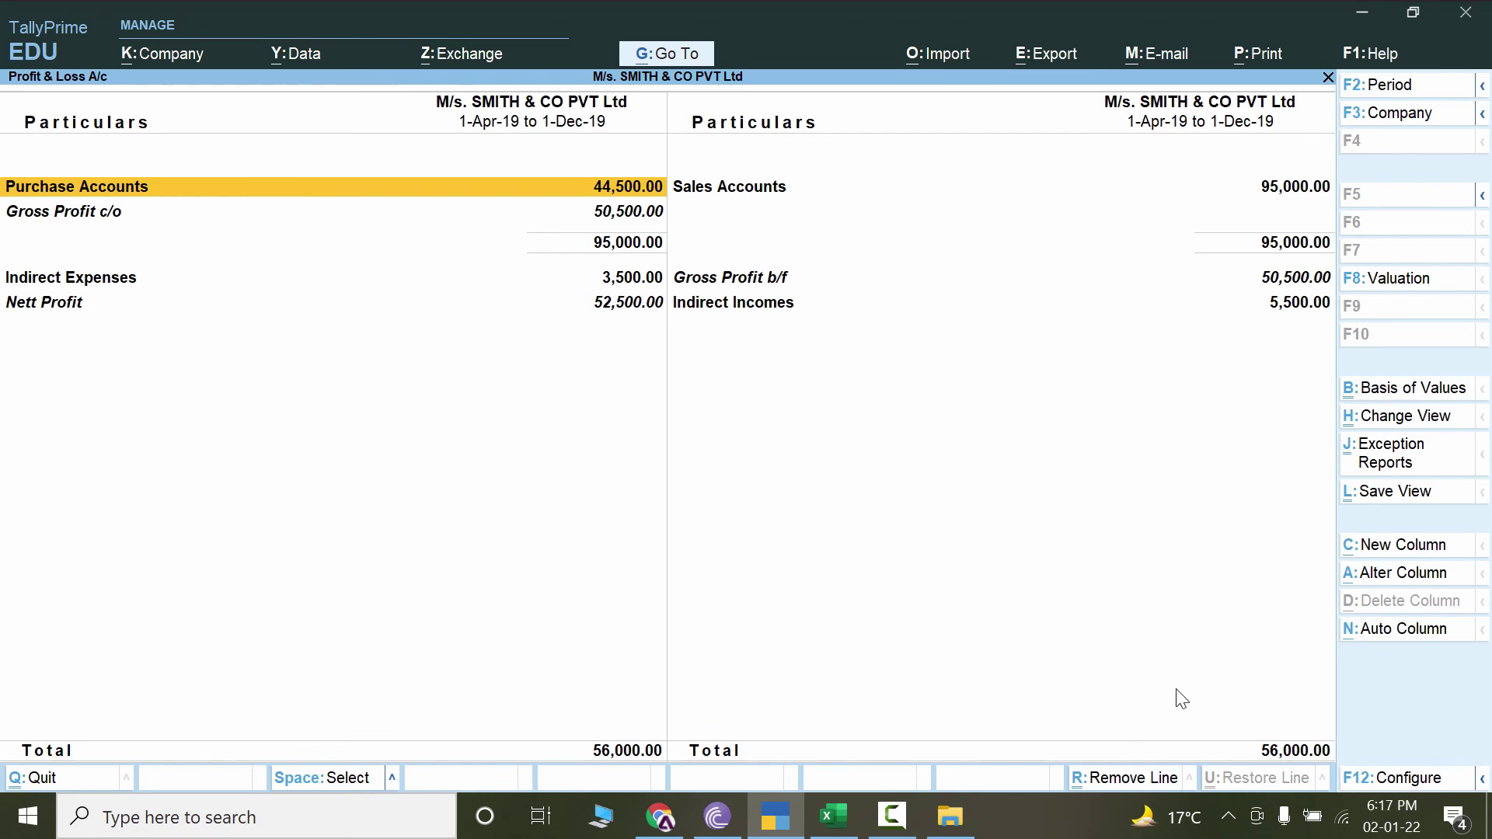
pyautogui.hotkey('alt', 'Tab')
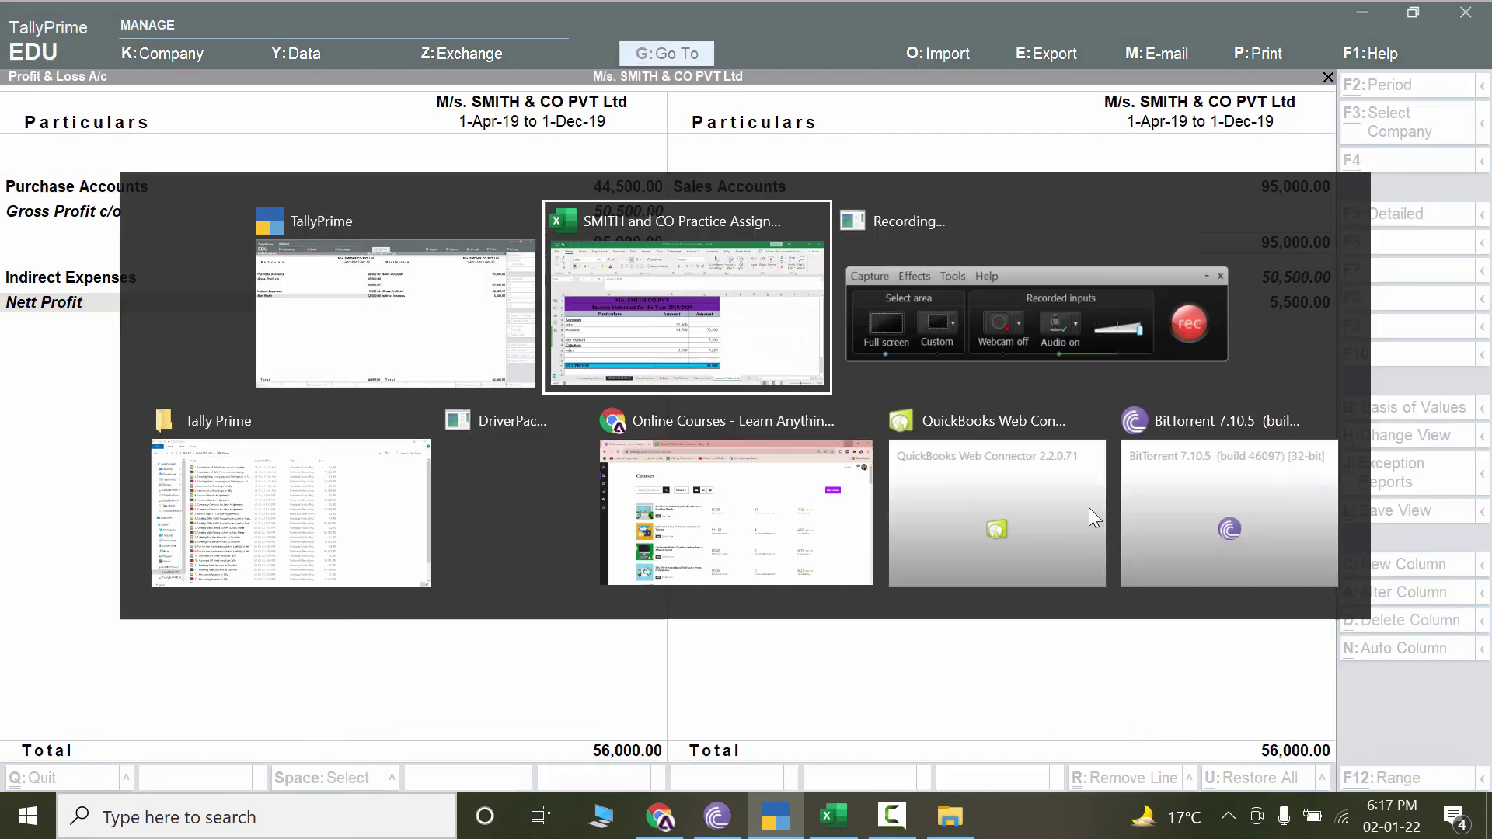
pyautogui.scroll(-1, 933, 684)
pyautogui.scroll(-3, 939, 673)
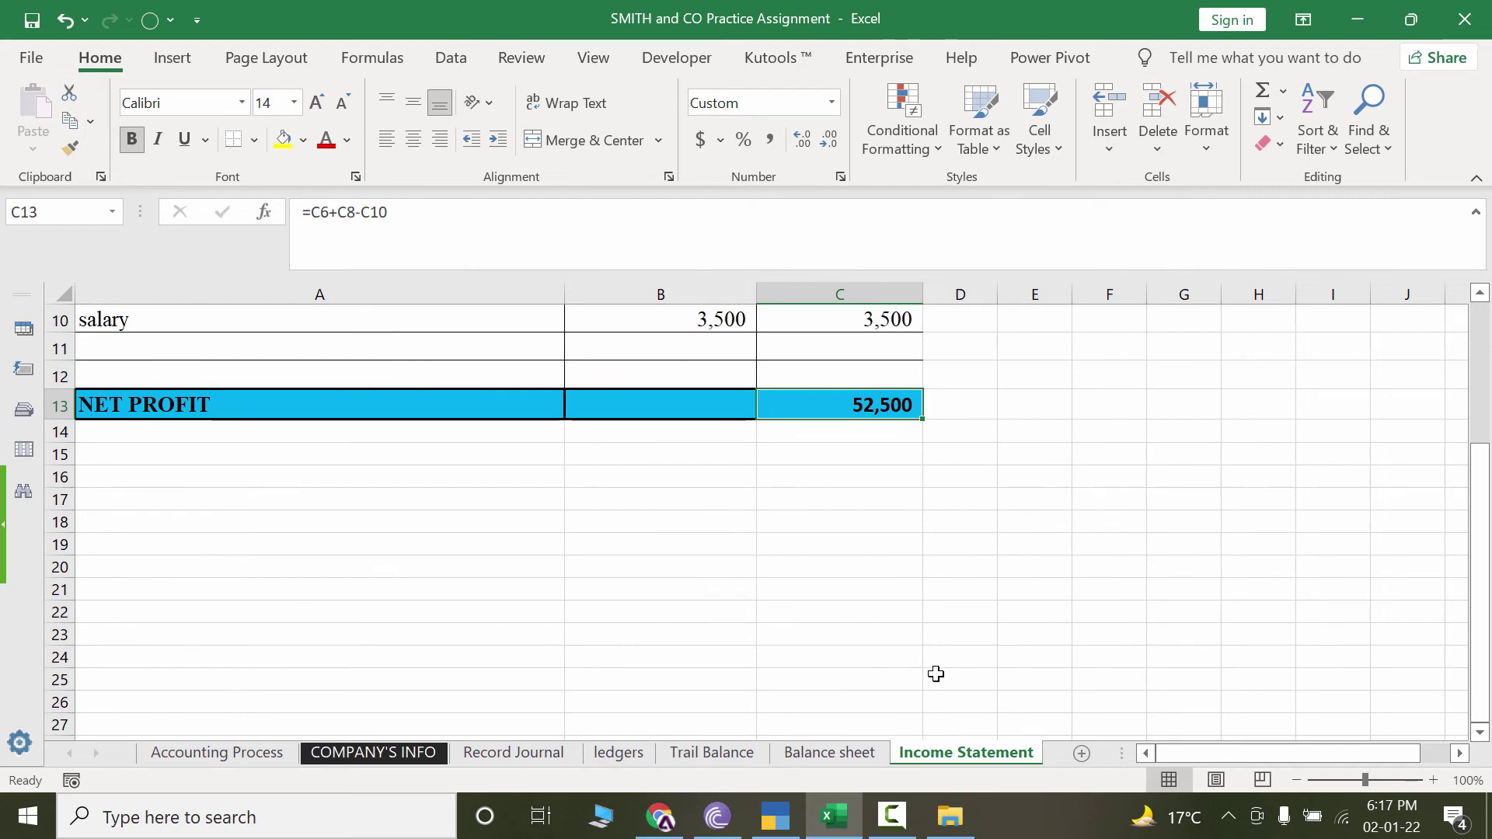
pyautogui.scroll(3, 932, 673)
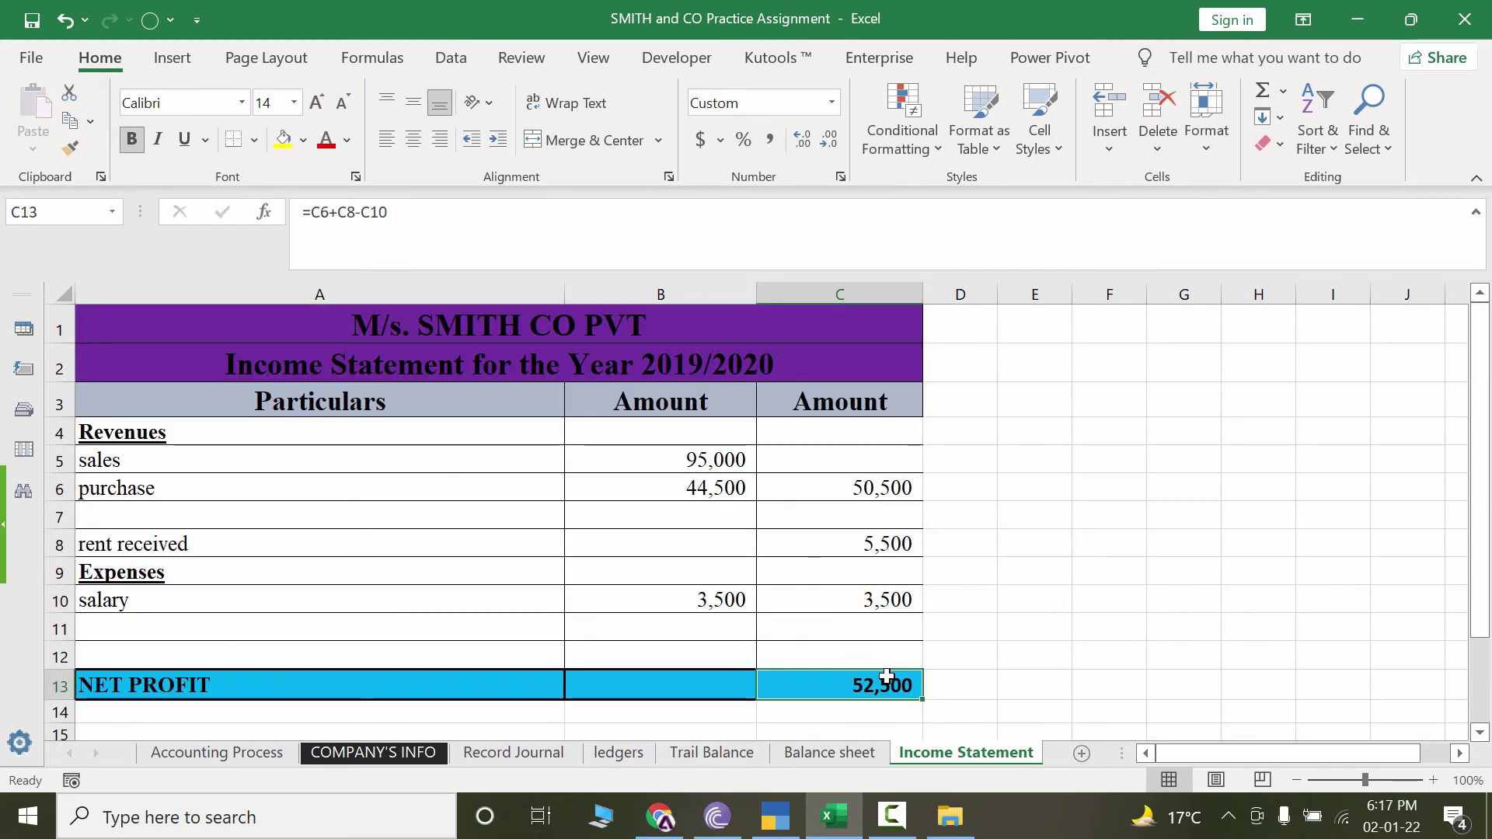
pyautogui.click(770, 823)
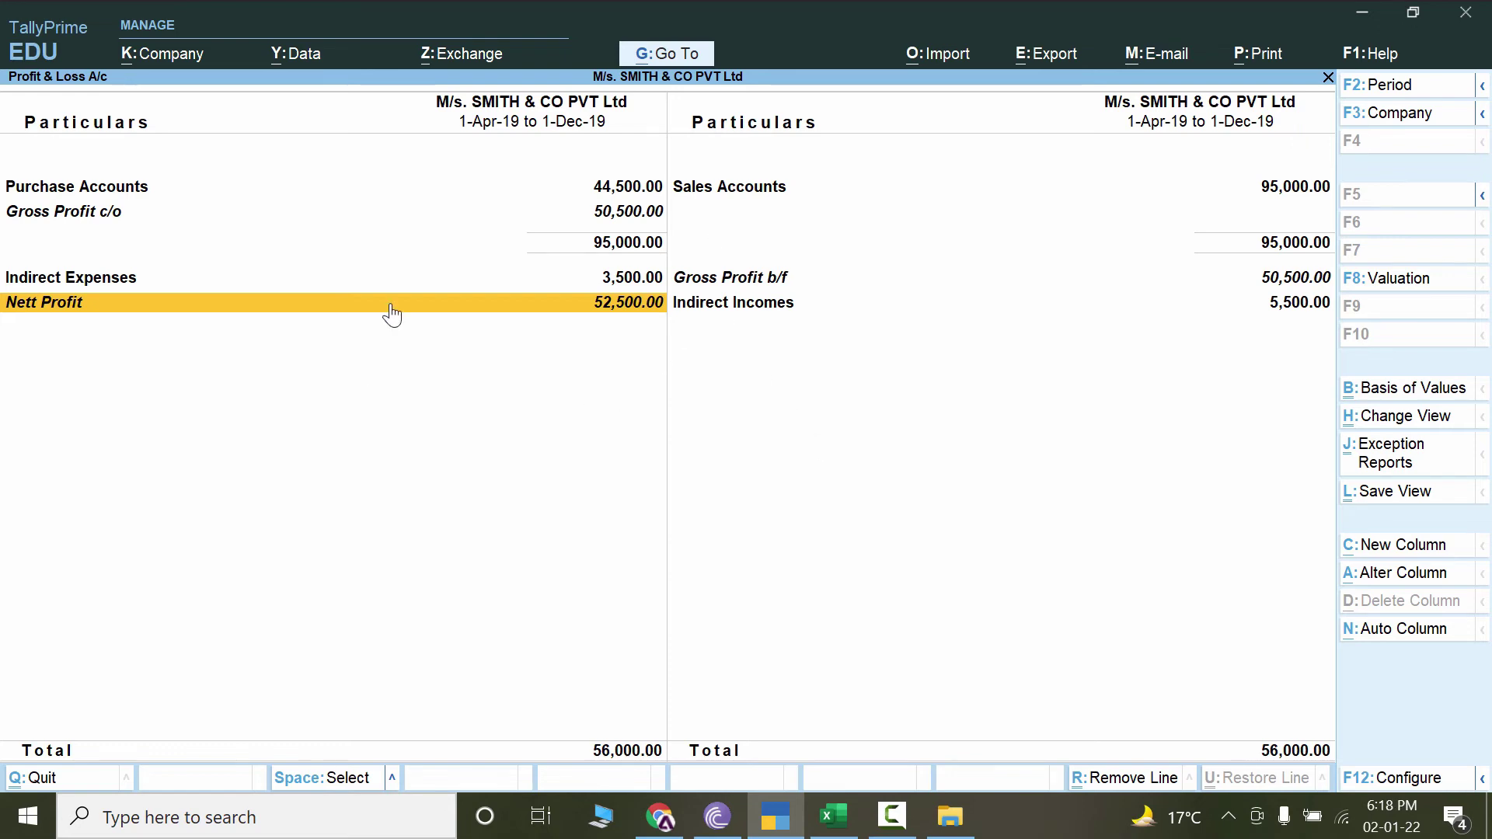
# Jump from the Profit & Loss A/c directly to the Balance Sheet report, and from there to the Day Book.
pyautogui.click(673, 56)
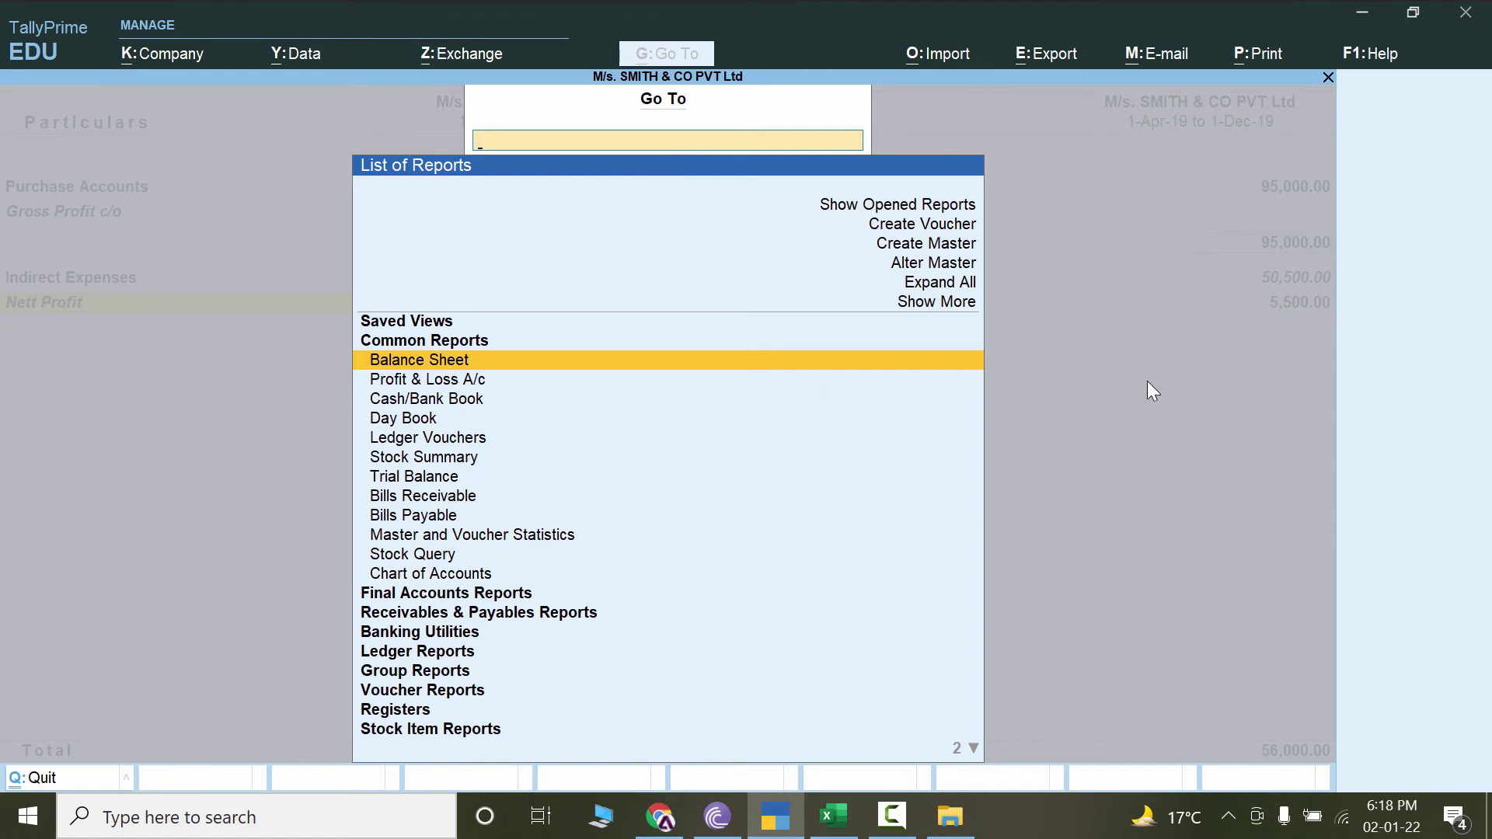
pyautogui.click(476, 362)
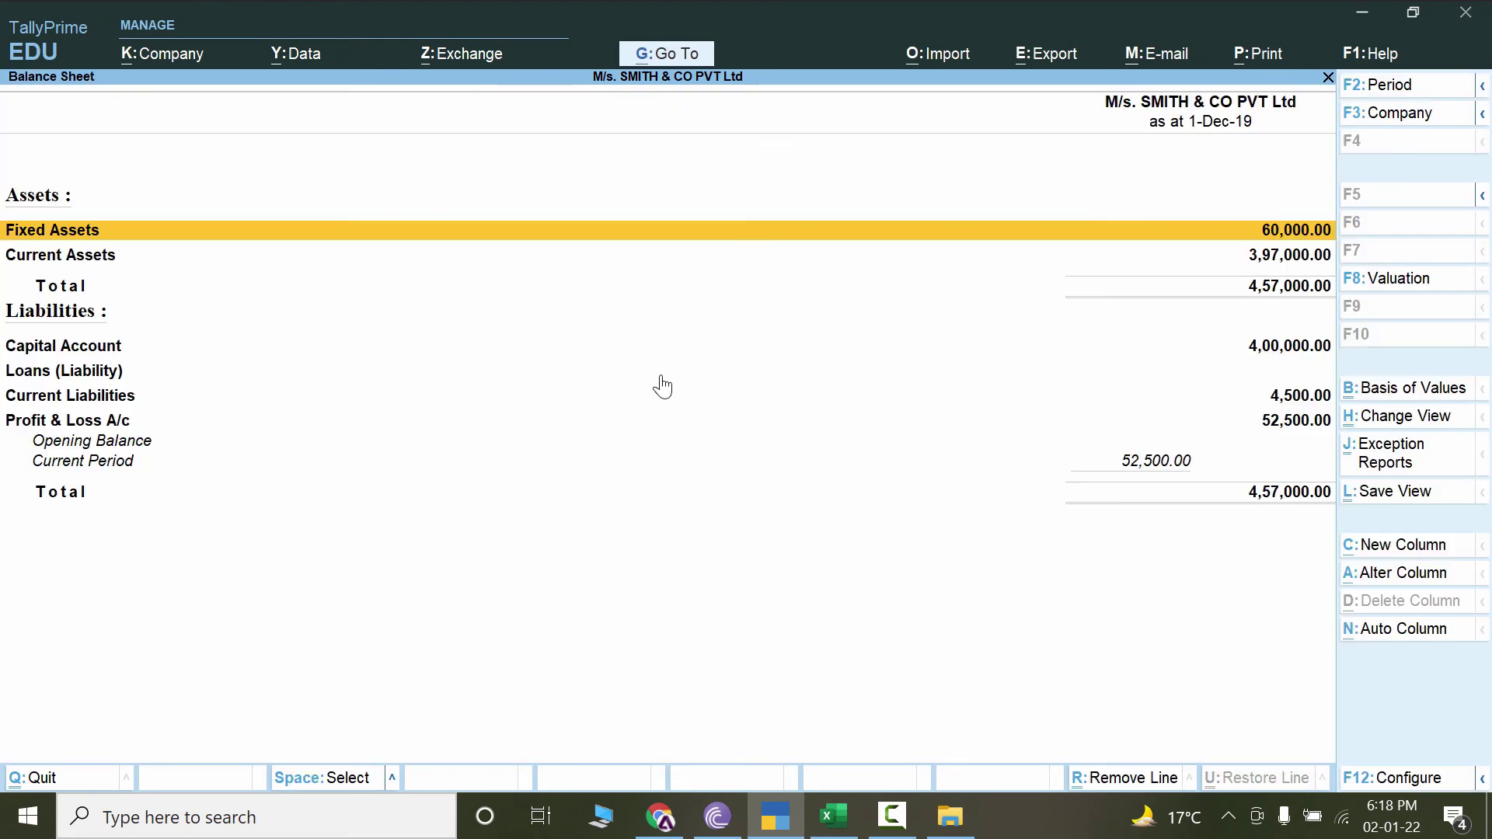
pyautogui.click(664, 53)
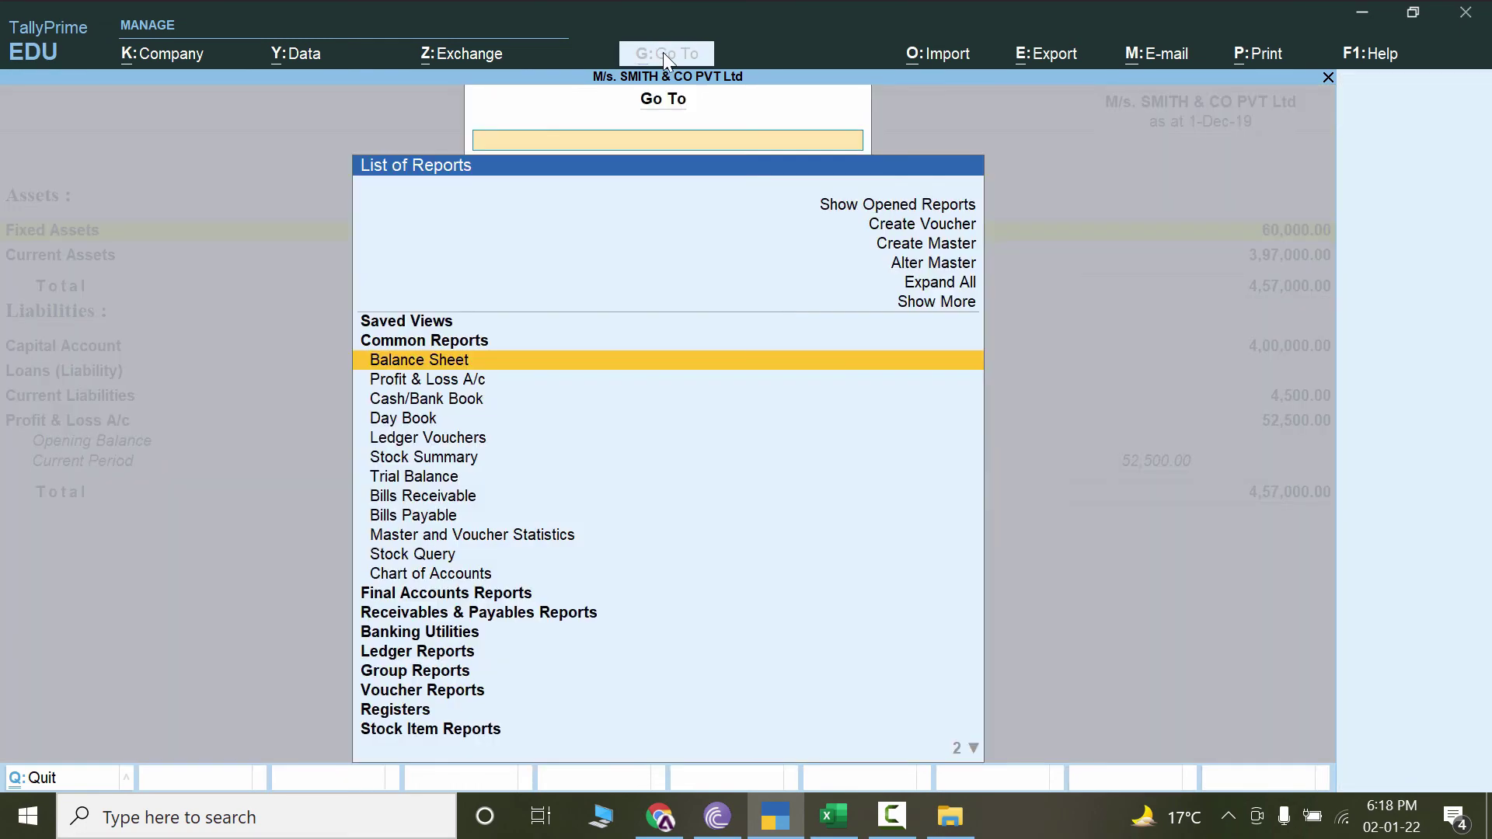
pyautogui.click(417, 424)
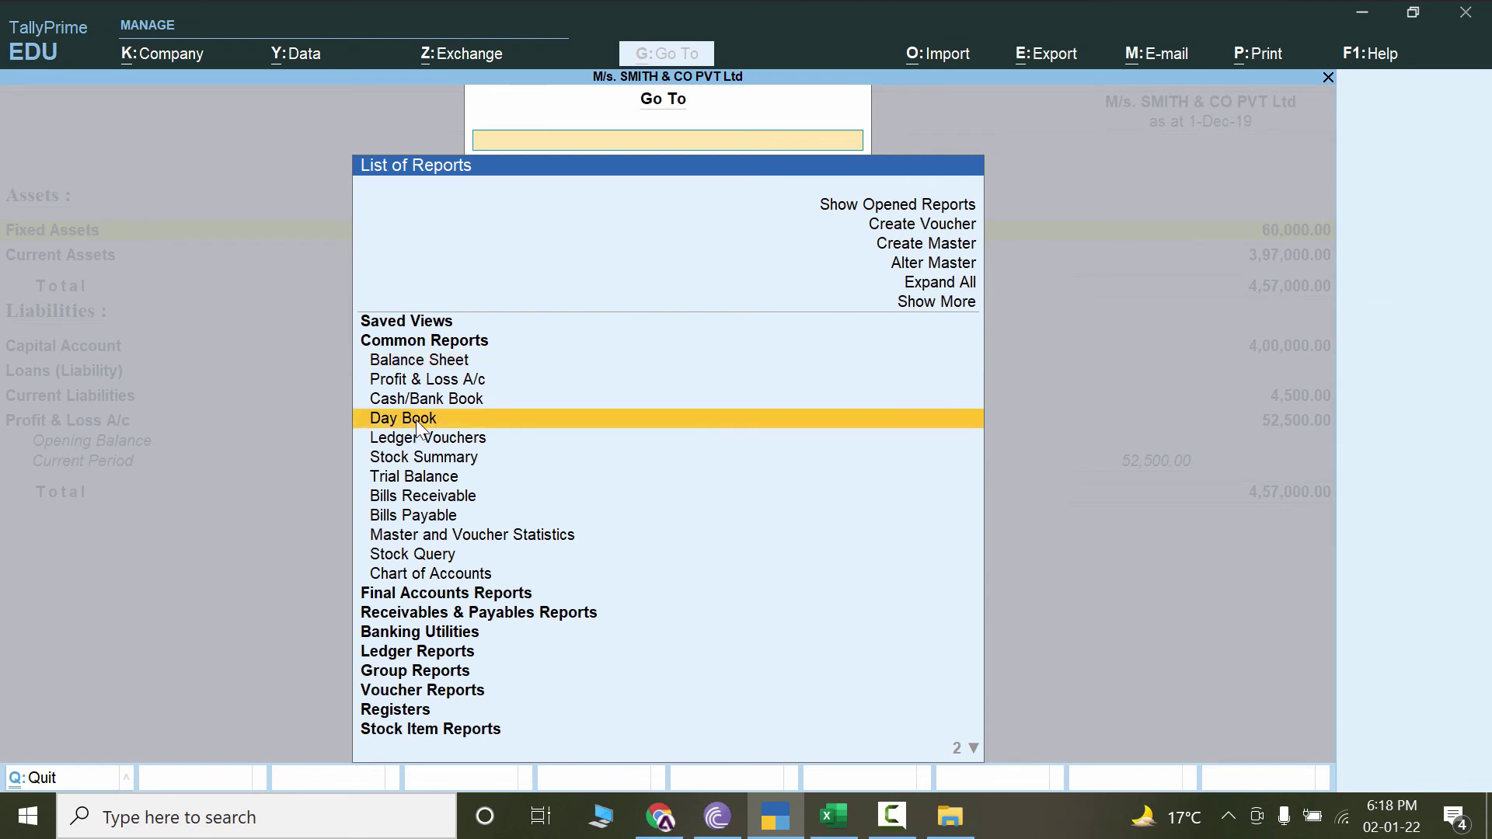
pyautogui.click(417, 423)
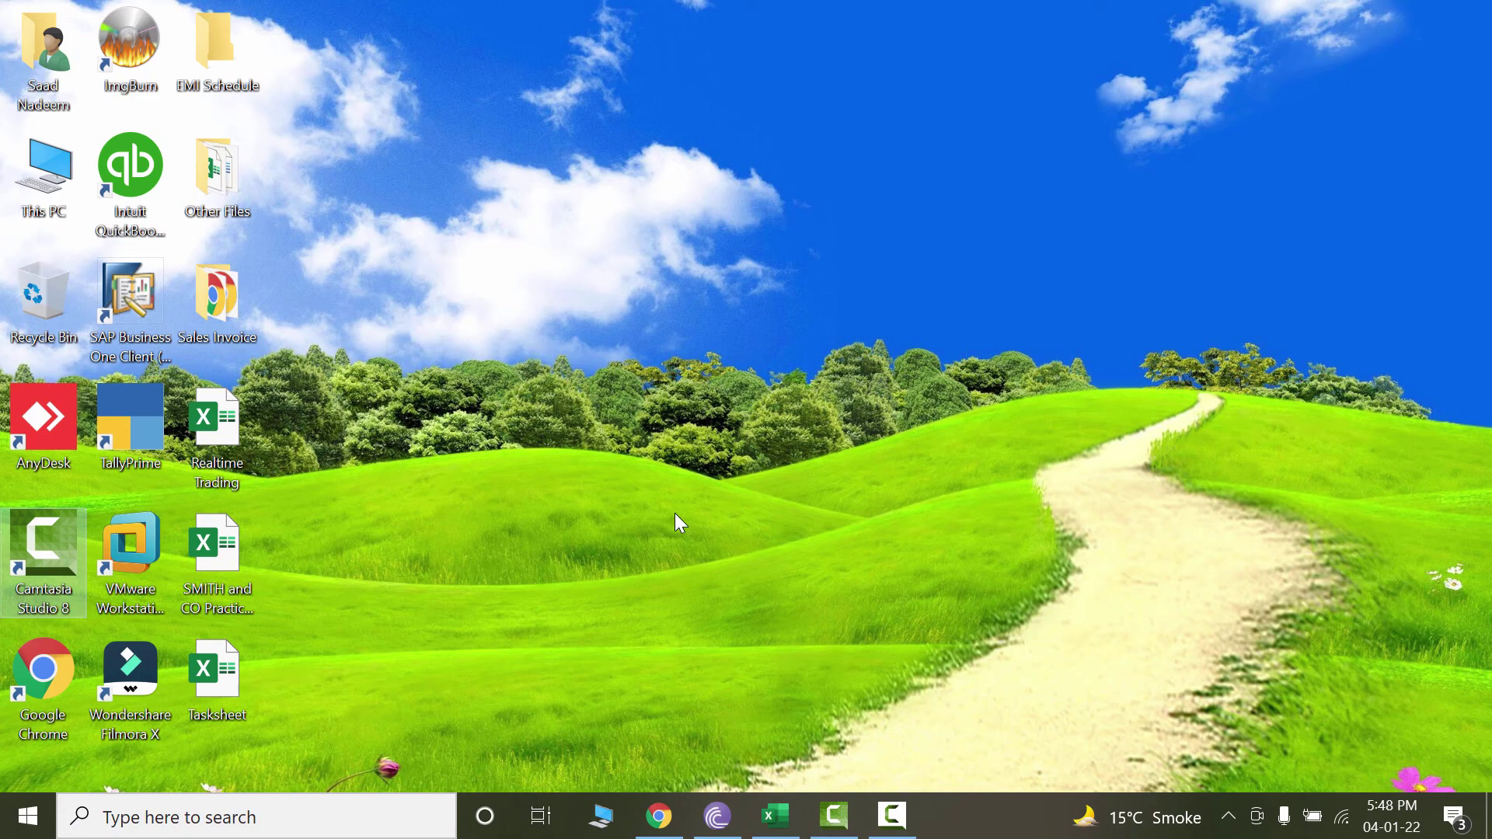
# Start TallyPrime in Educational Mode, shut the Zain Traders Pvt Ltd company and load M/s. SMITH & CO PVT Ltd instead.
pyautogui.click(464, 515)
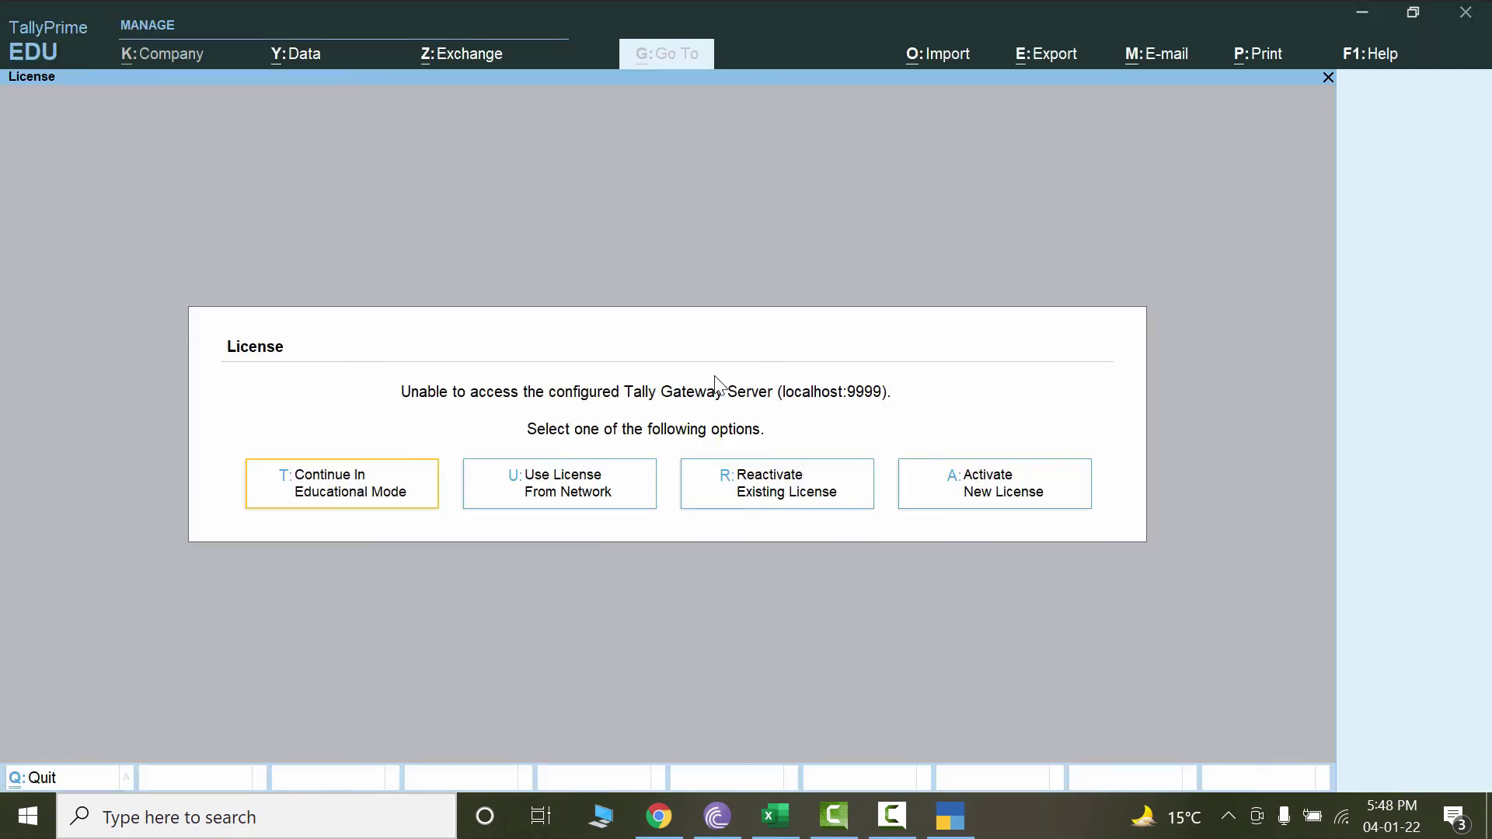
pyautogui.click(362, 492)
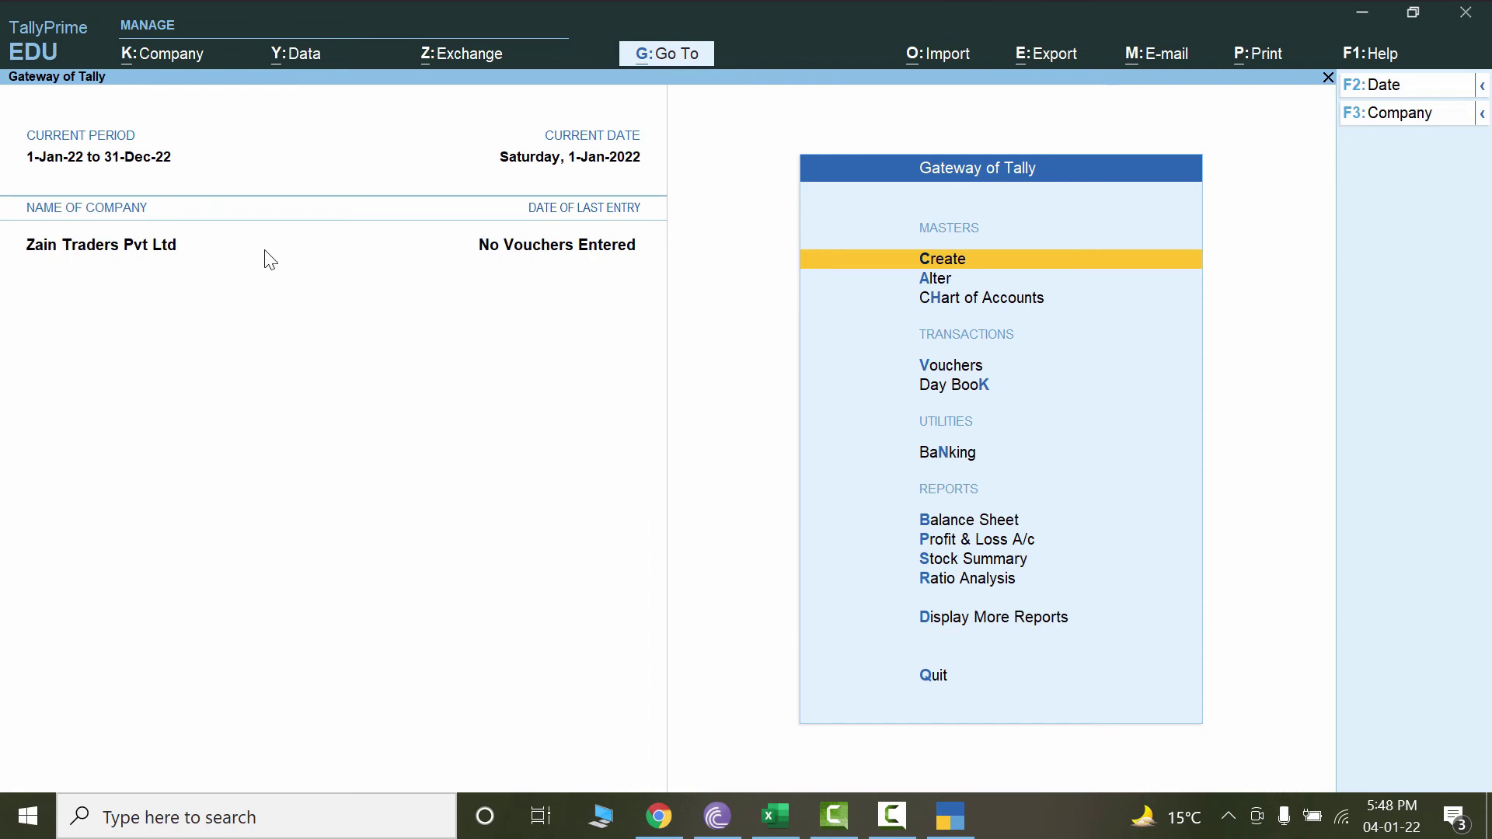
pyautogui.click(1482, 114)
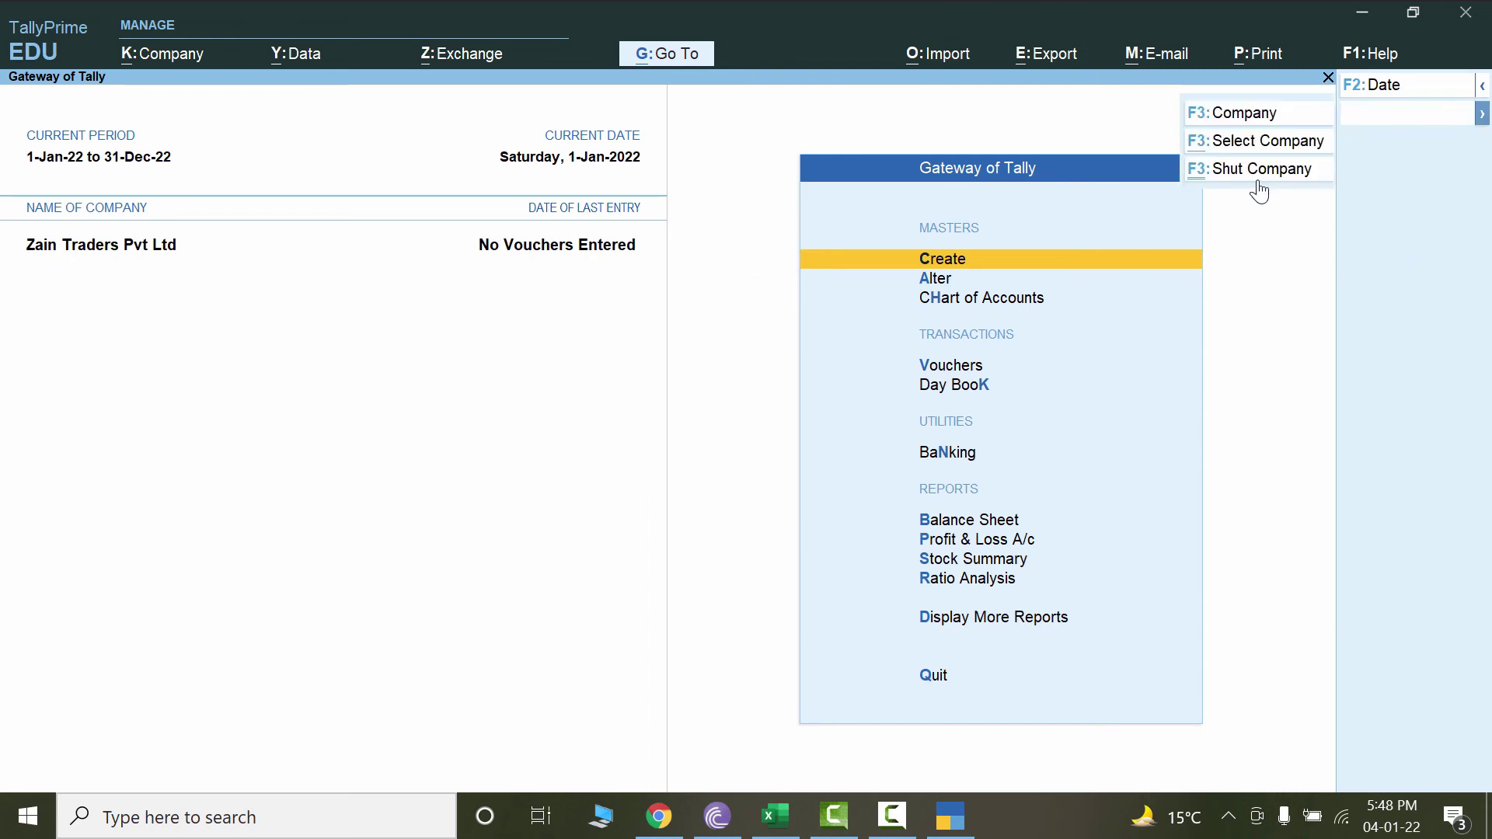
pyautogui.click(1257, 171)
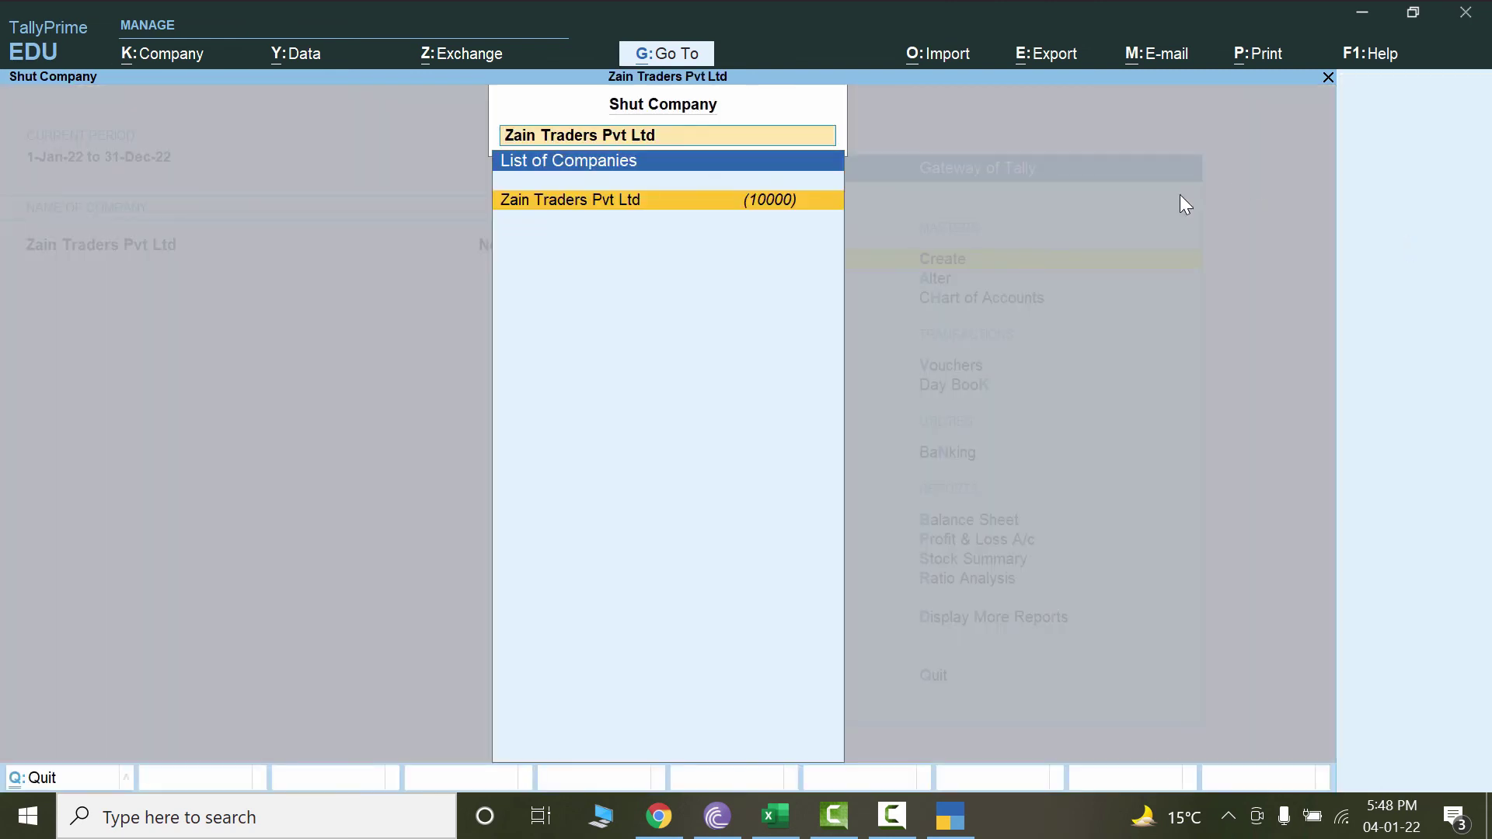
pyautogui.click(690, 204)
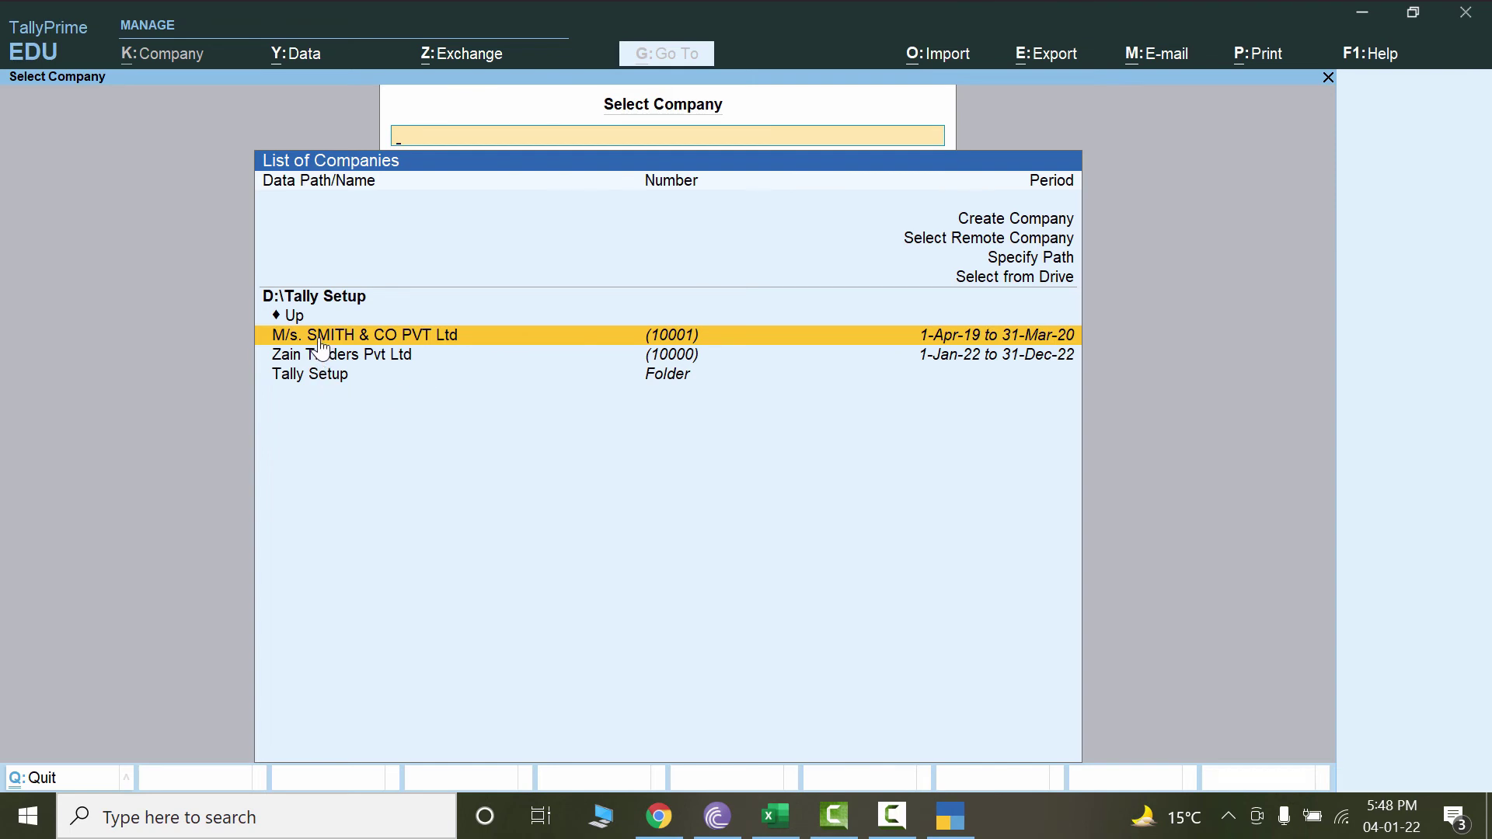
pyautogui.click(450, 342)
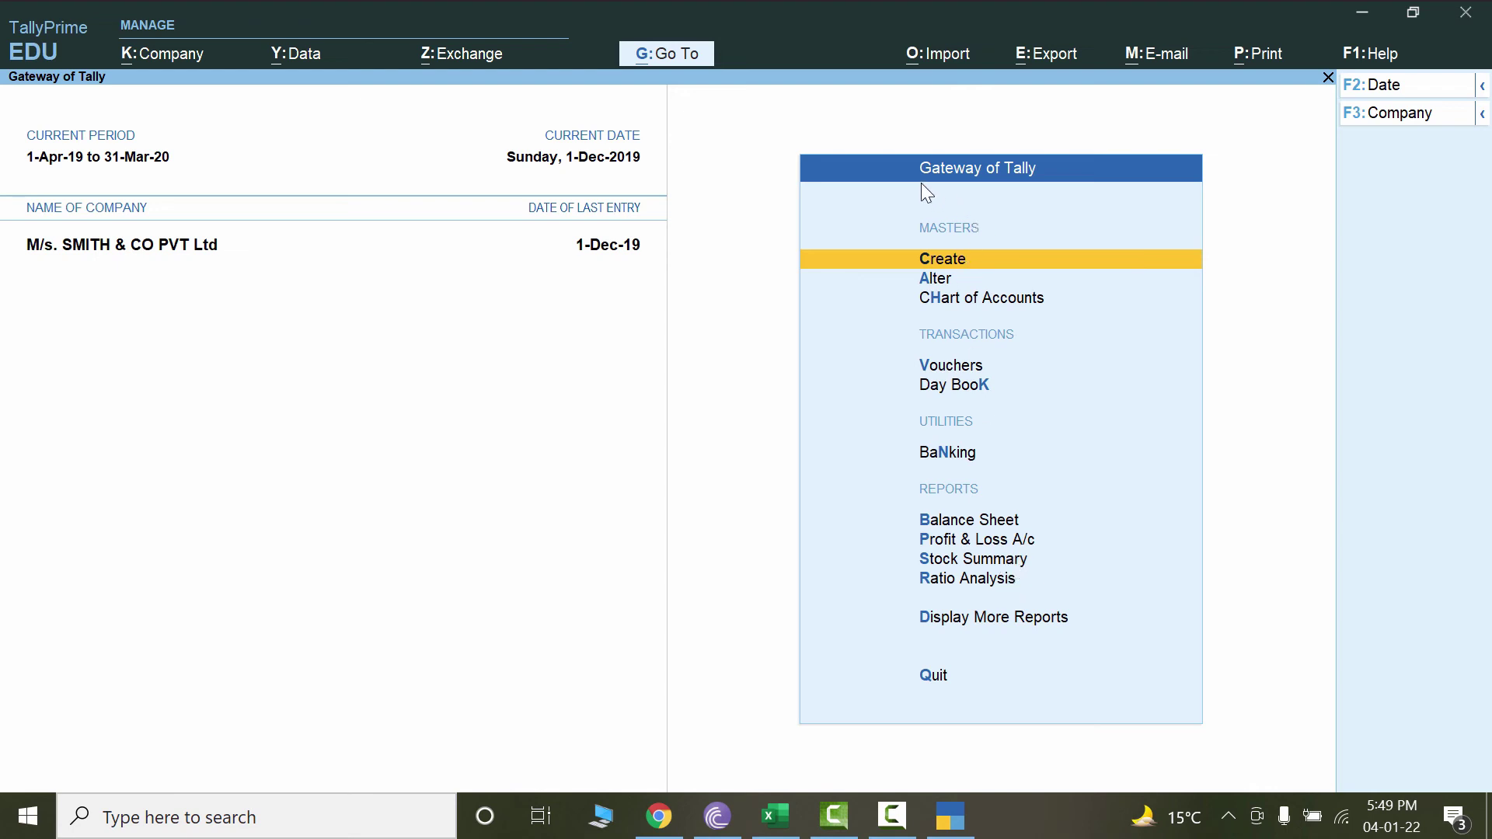
# Alter the Cash ledger's name to Cash In Hand and save it.
pyautogui.click(938, 279)
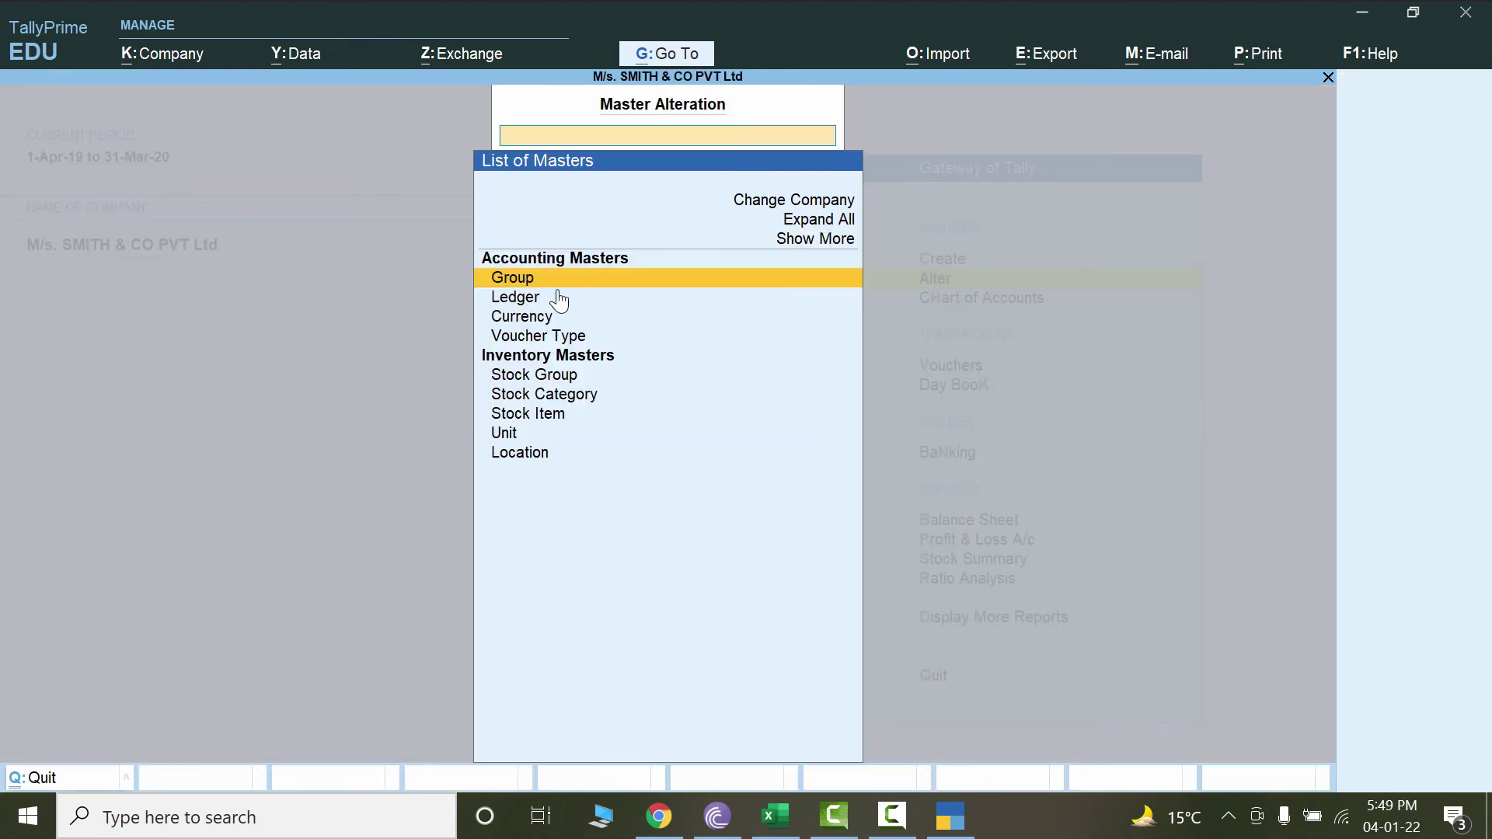
pyautogui.click(515, 297)
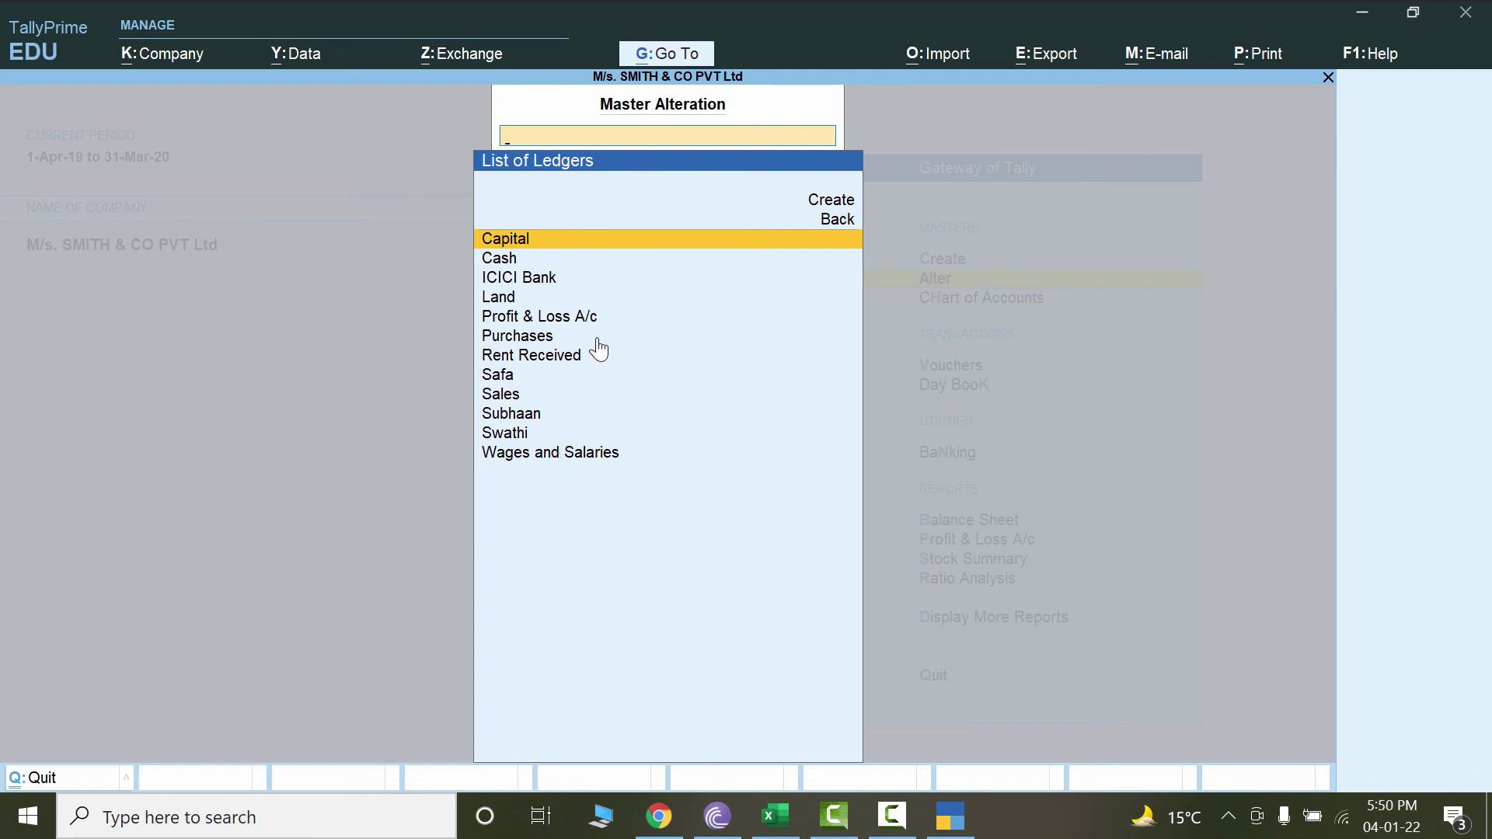
pyautogui.click(509, 264)
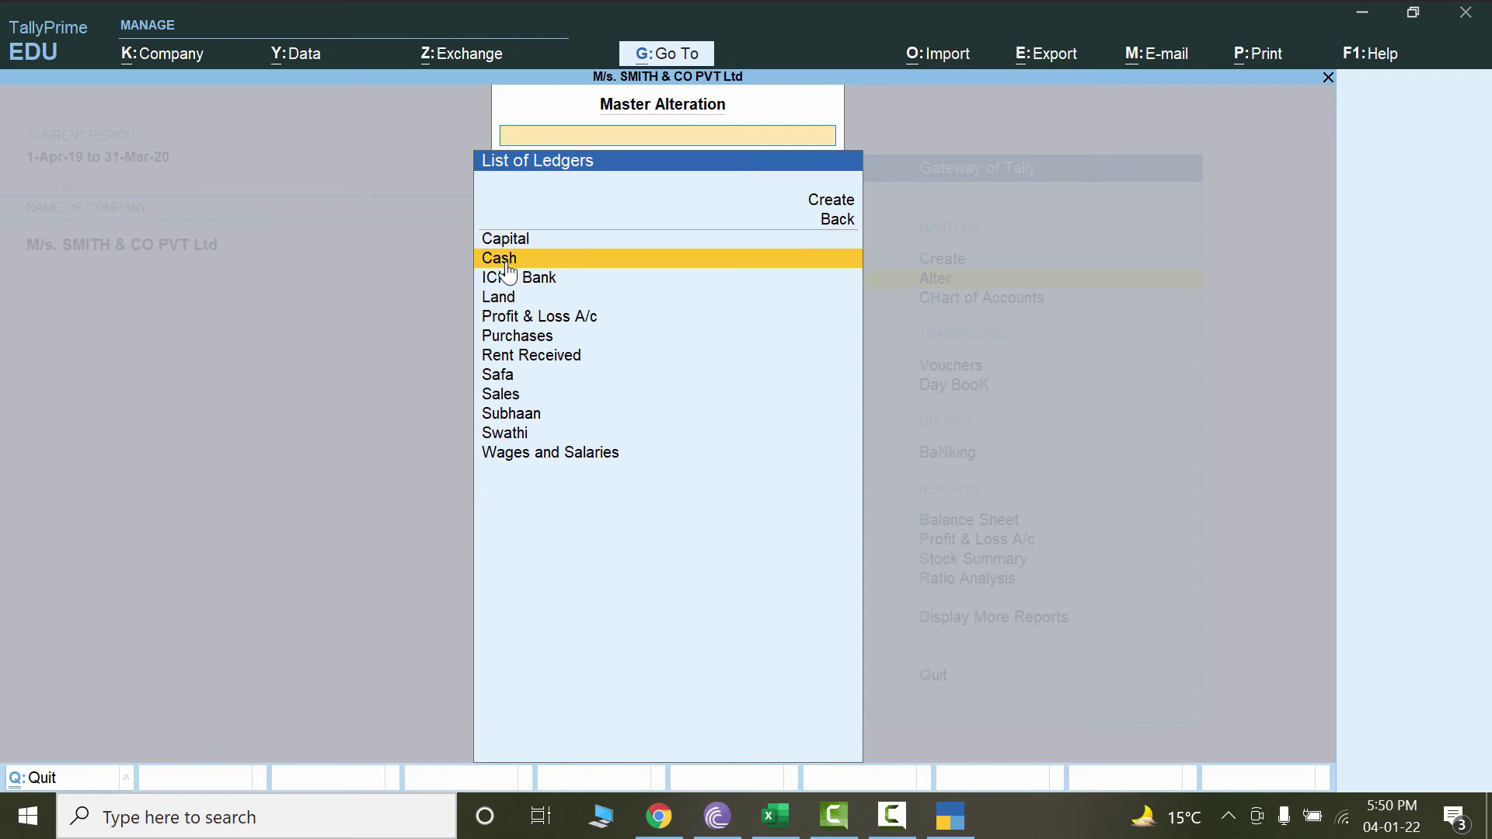
pyautogui.click(509, 266)
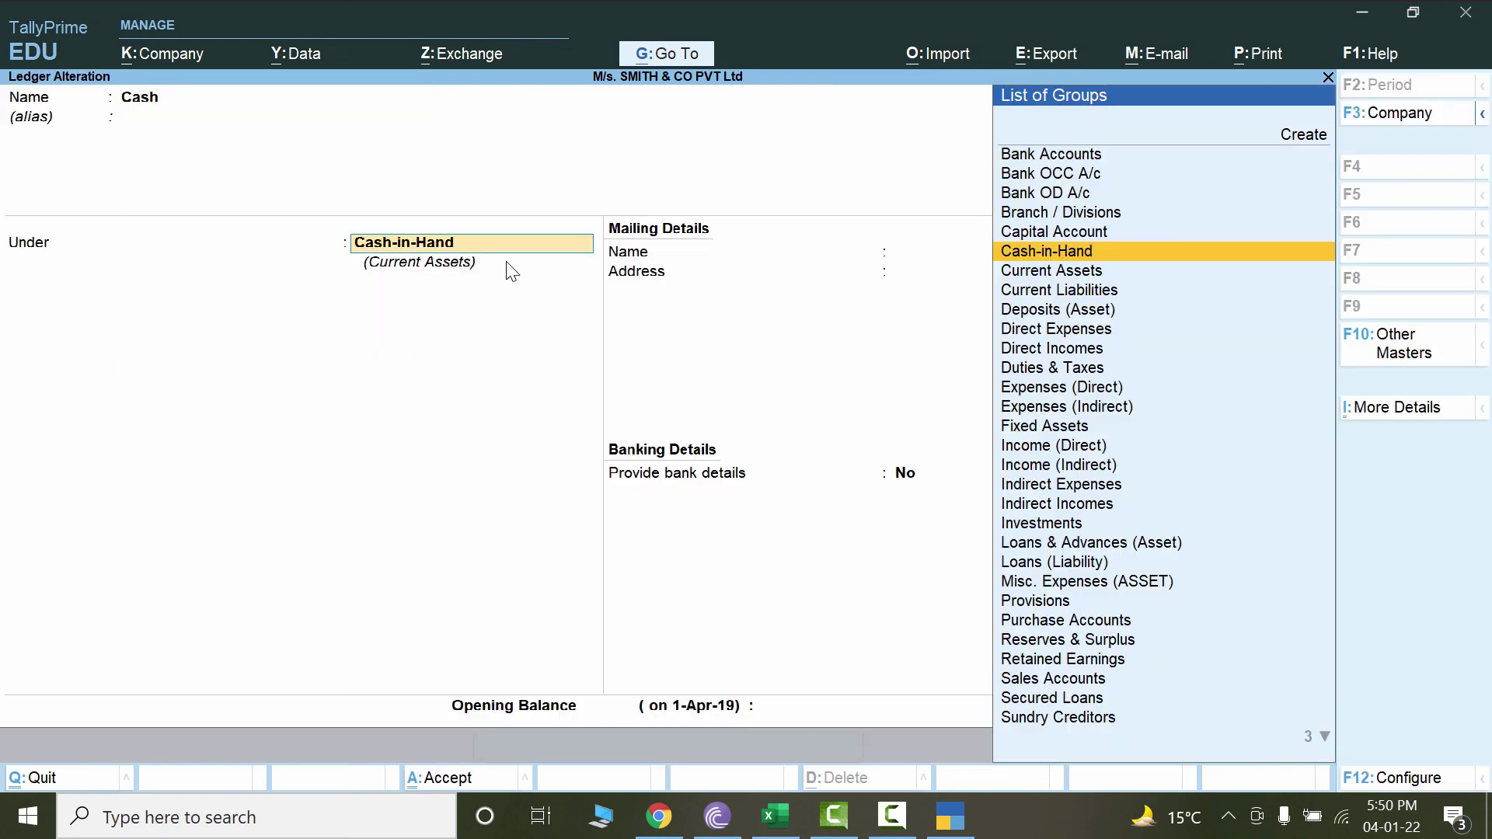
pyautogui.click(159, 105)
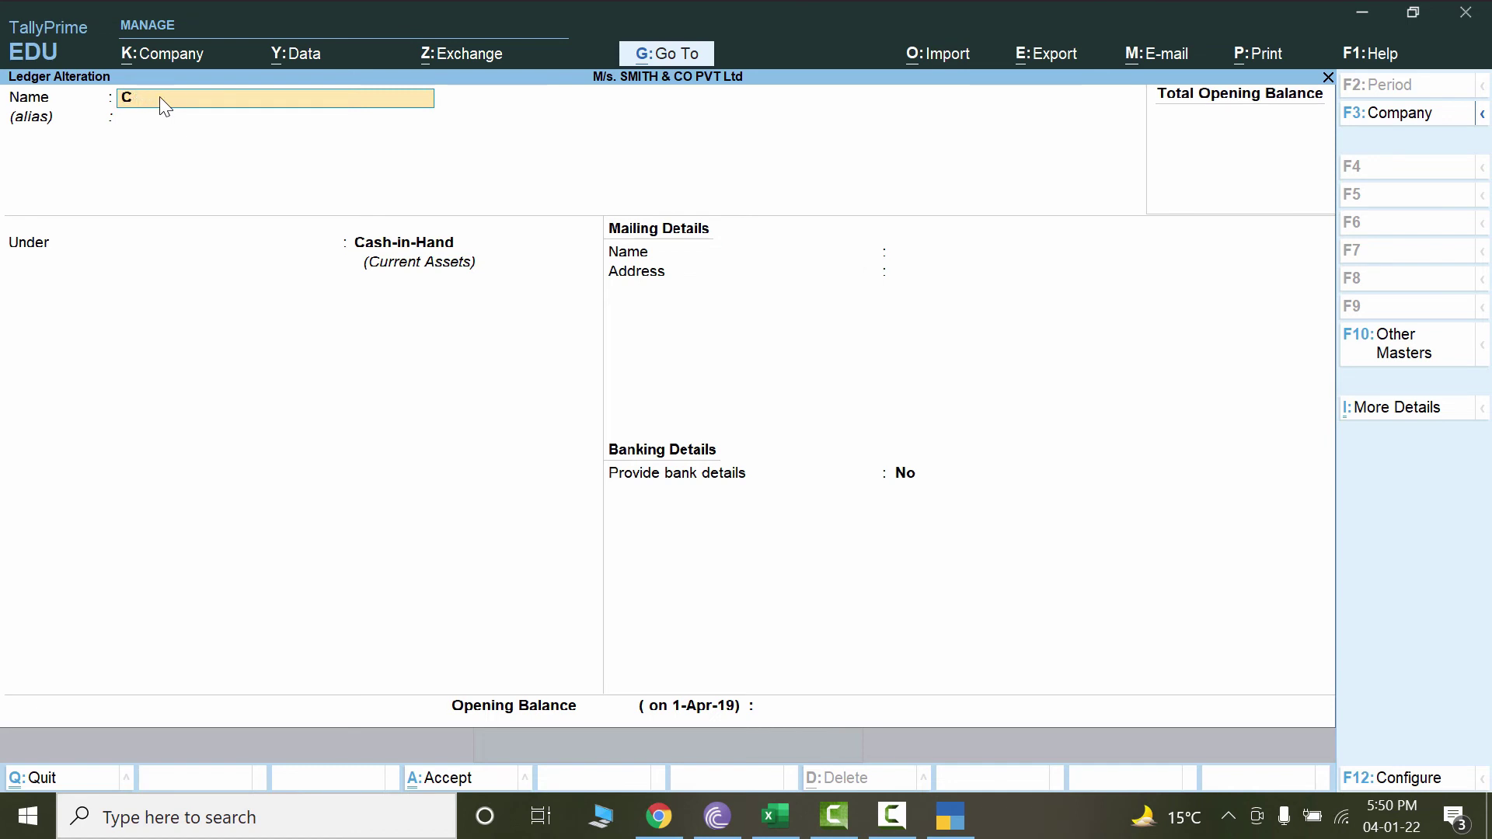
pyautogui.write('In Hand')
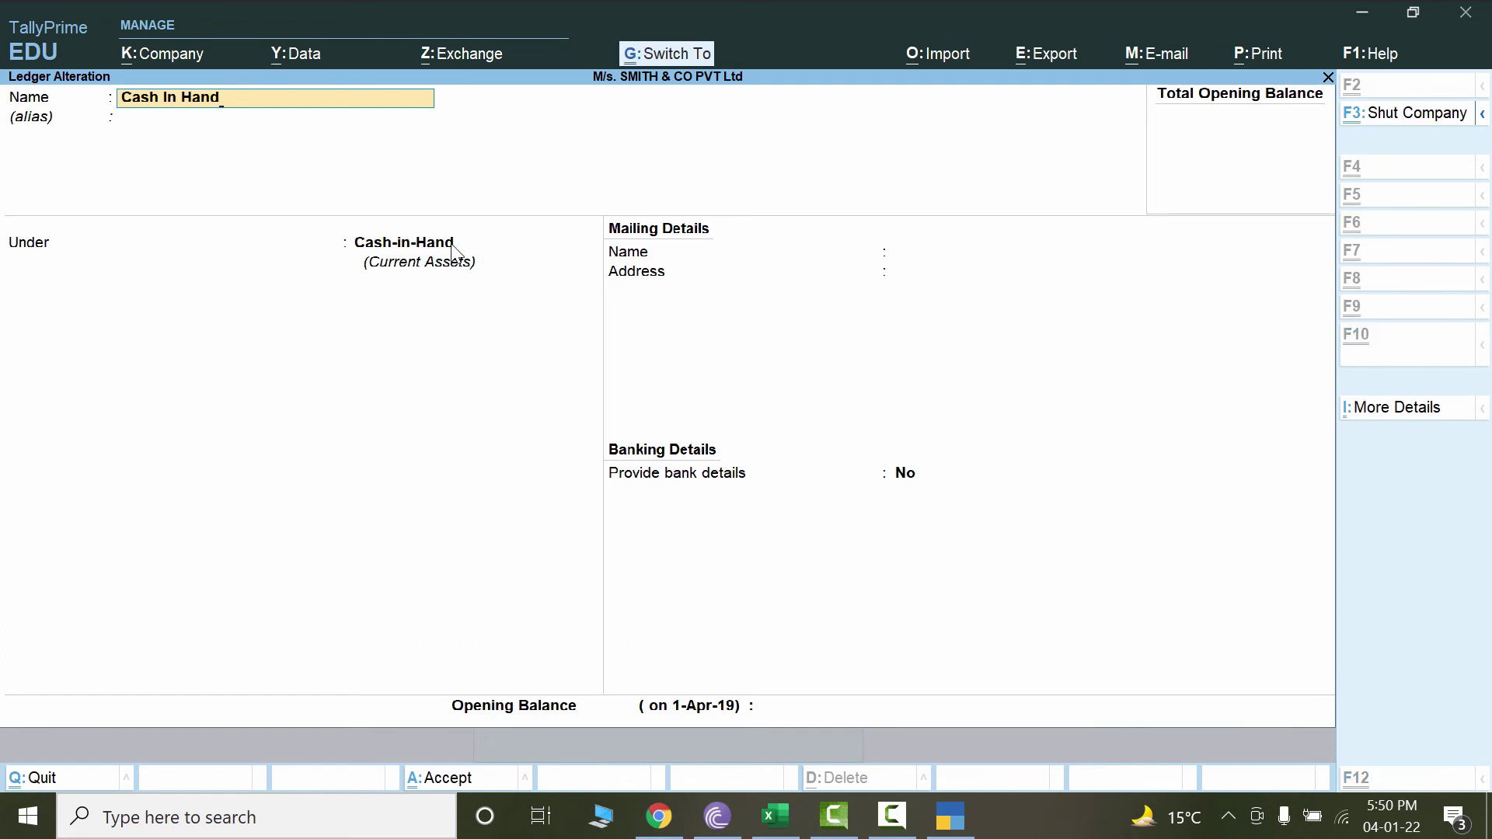
pyautogui.hotkey('ctrl', 'a')
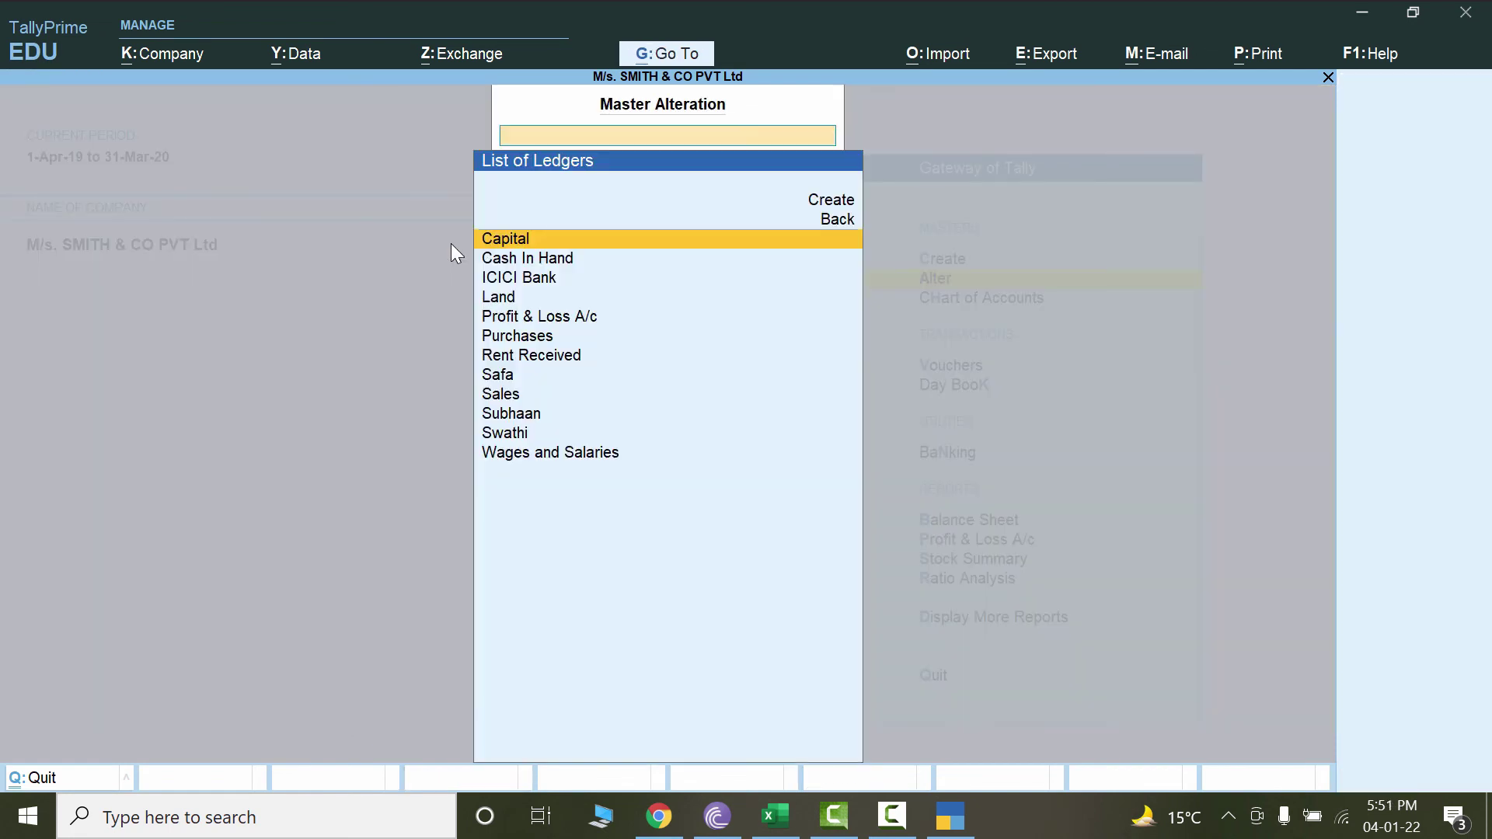
pyautogui.press('Escape')
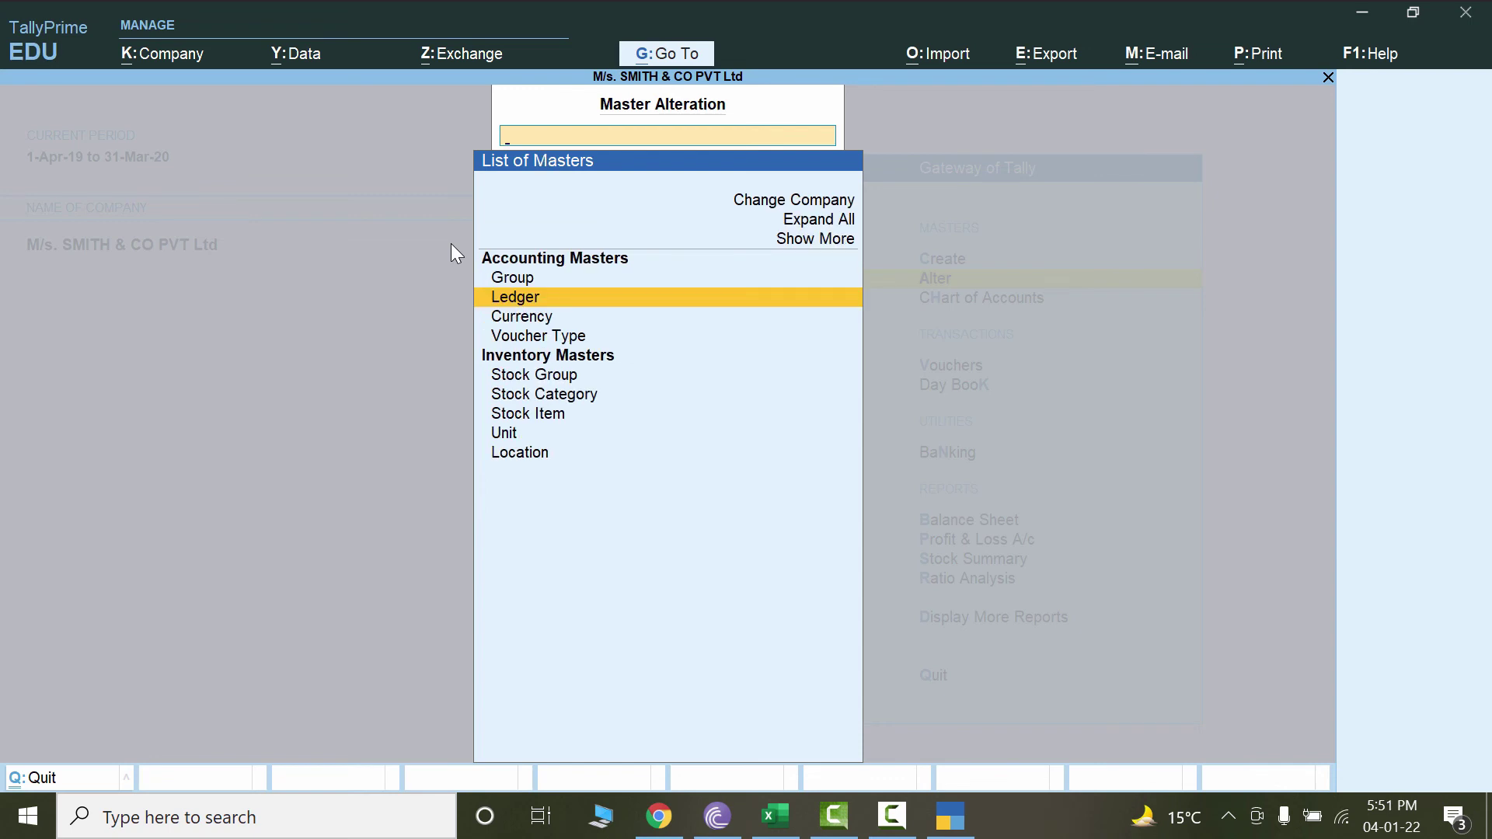
# Rename the Sundry Debtors group under Current Assets as Accounts Receivable and save it.
pyautogui.press('Up')
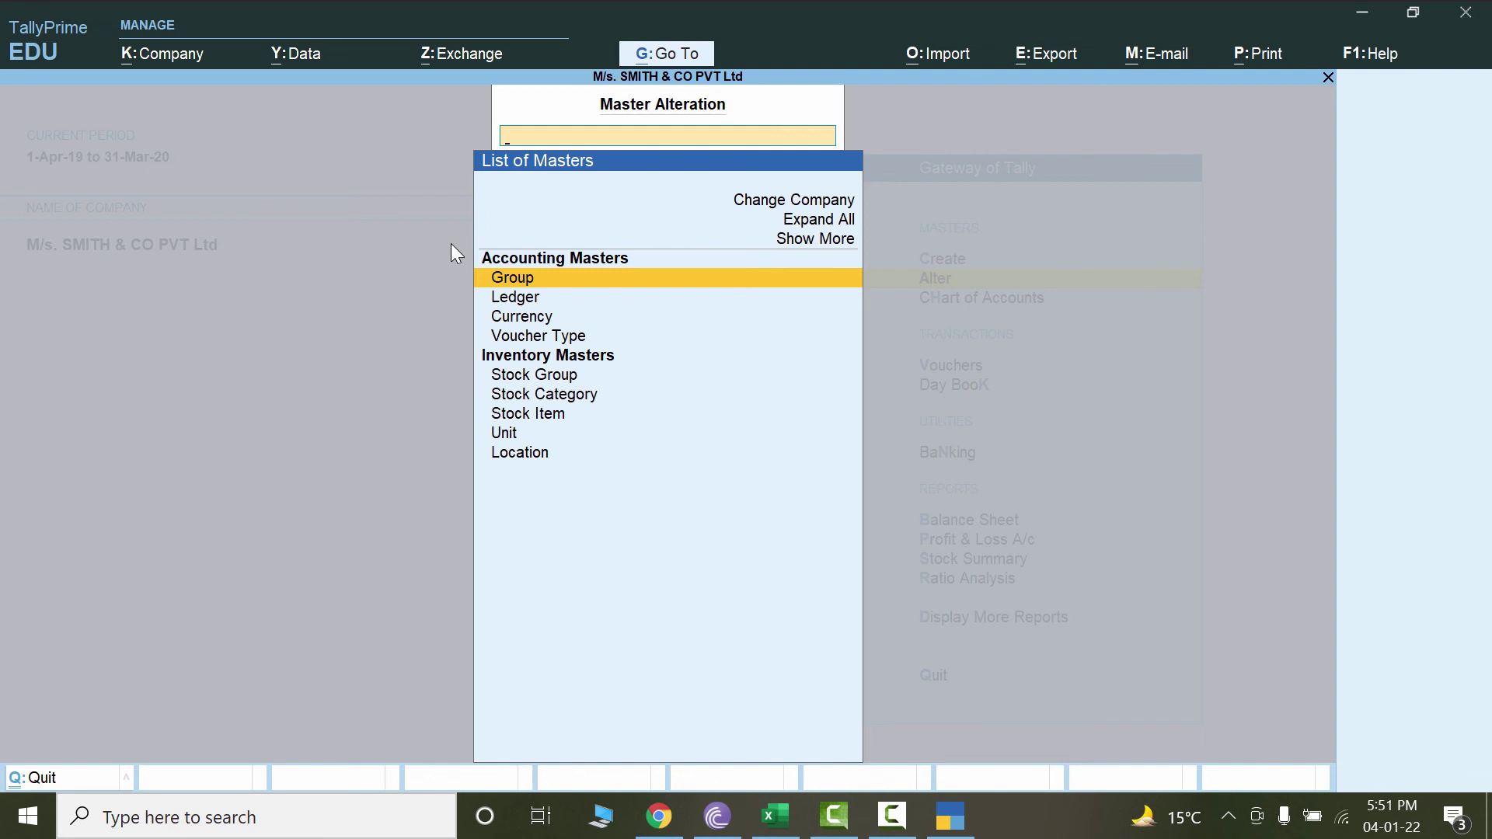
pyautogui.press('Return')
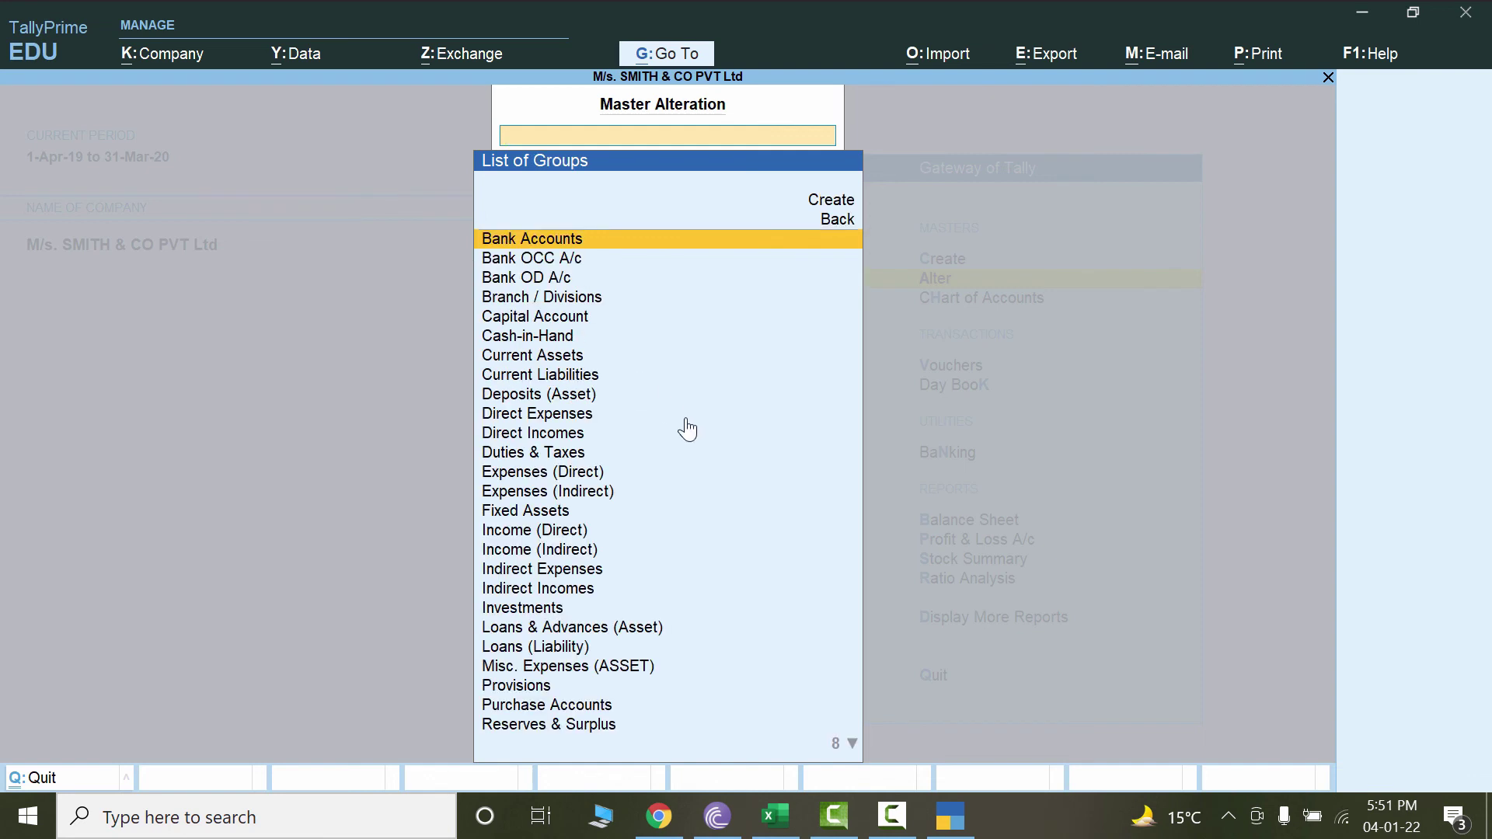
pyautogui.write('S')
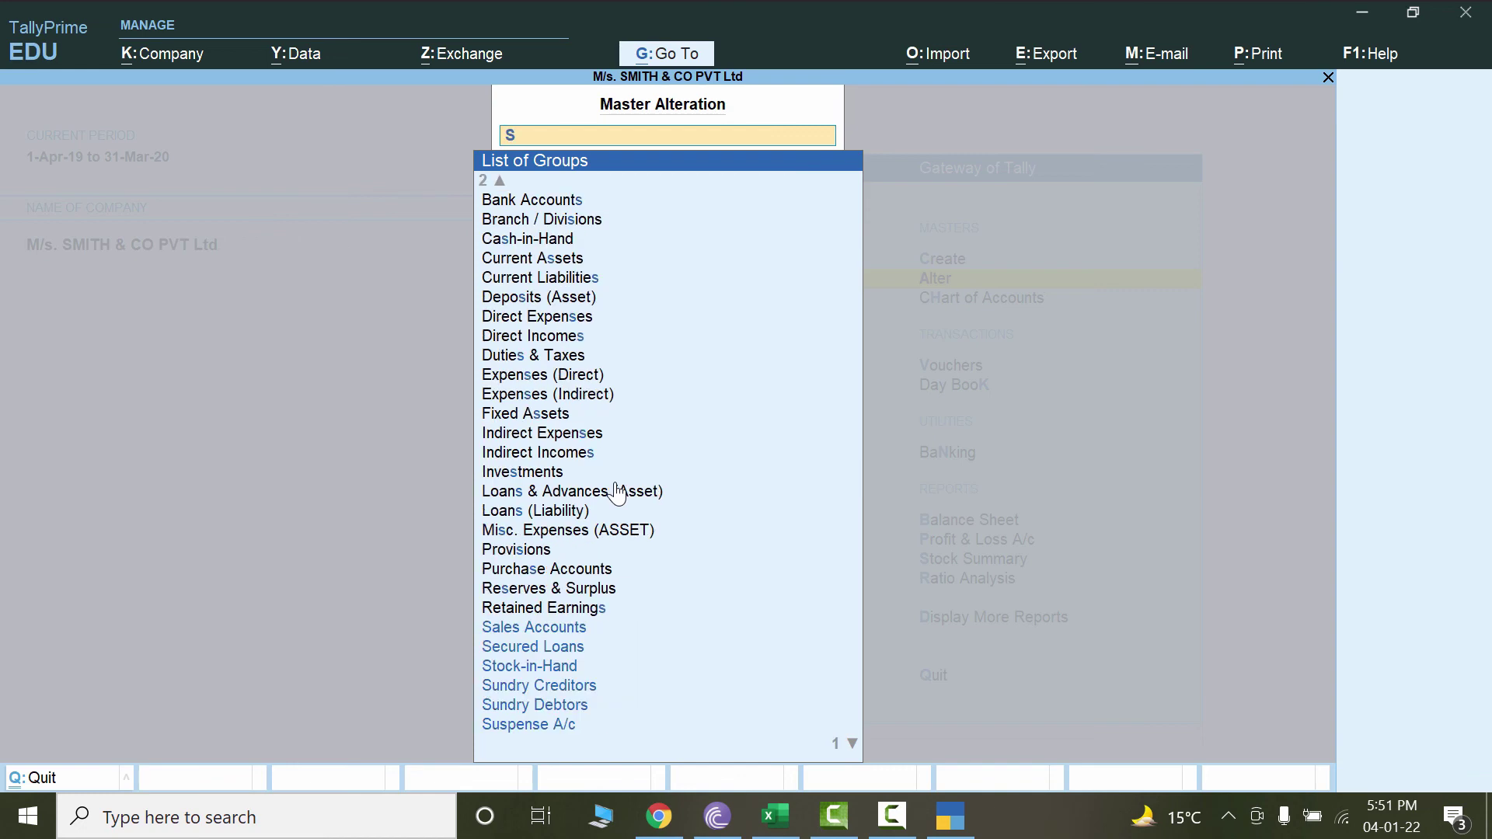
pyautogui.click(531, 688)
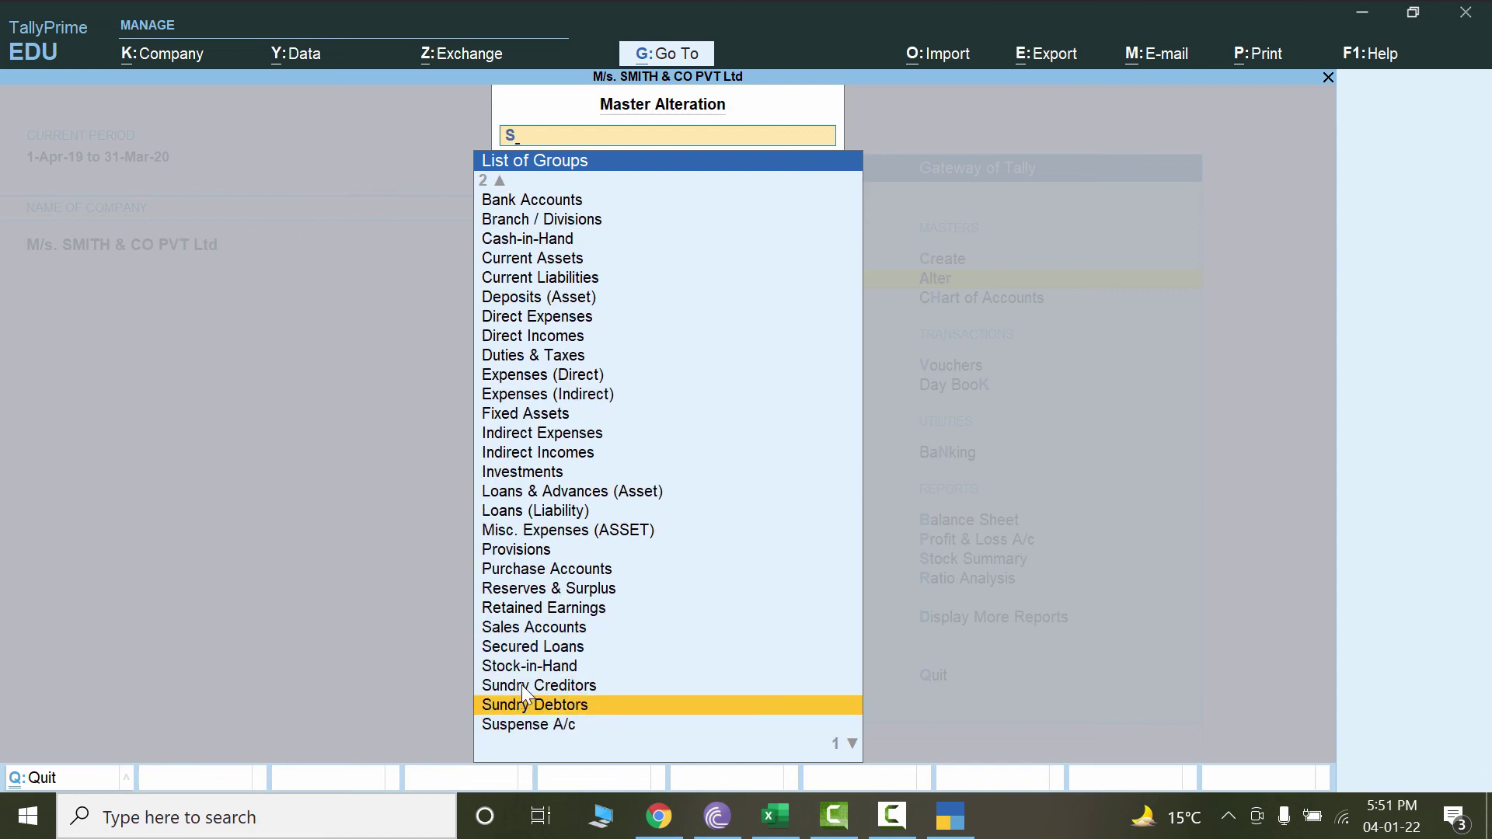
pyautogui.click(579, 711)
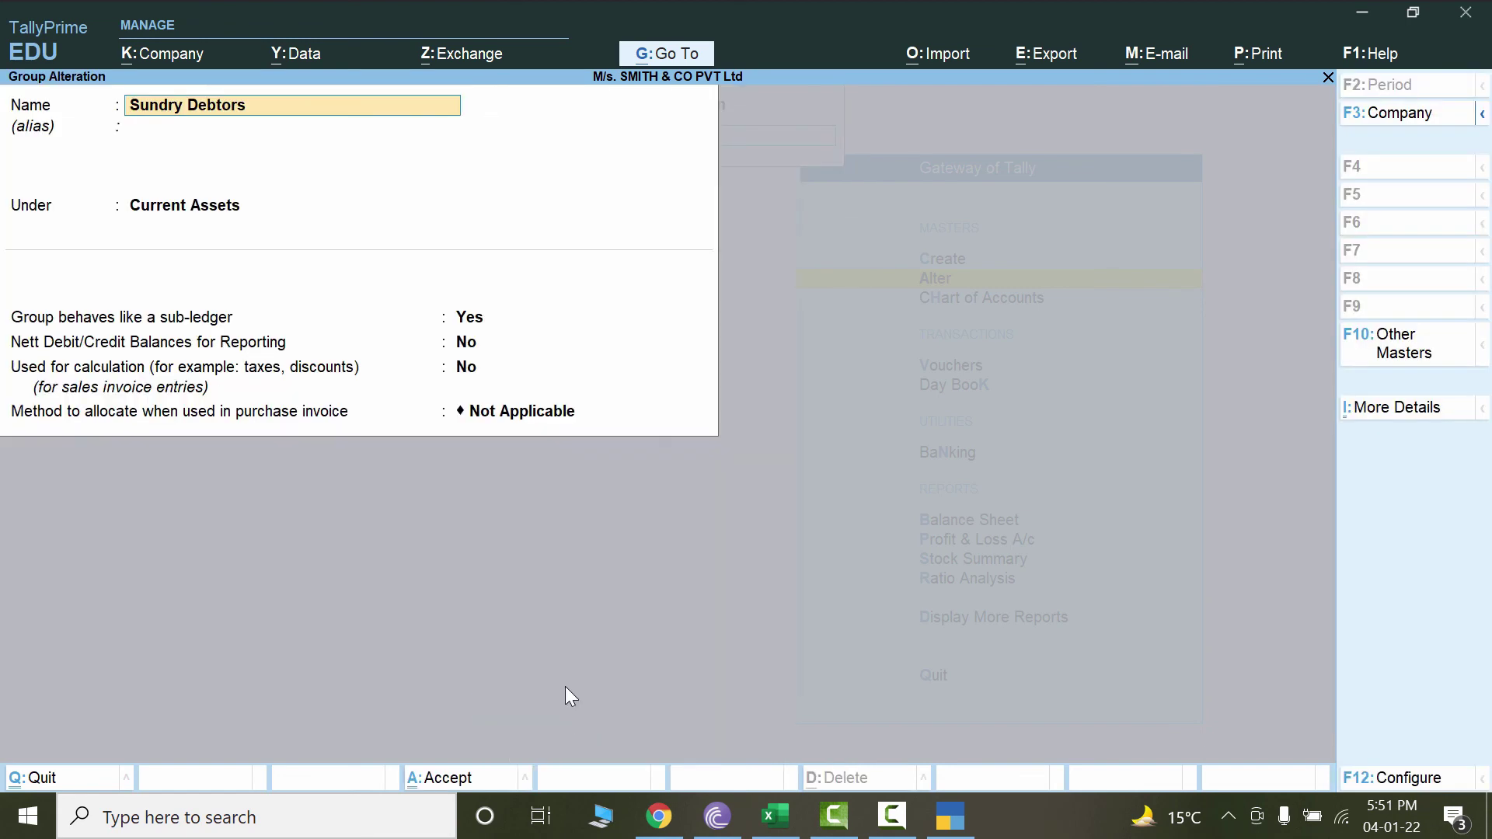
pyautogui.write('A')
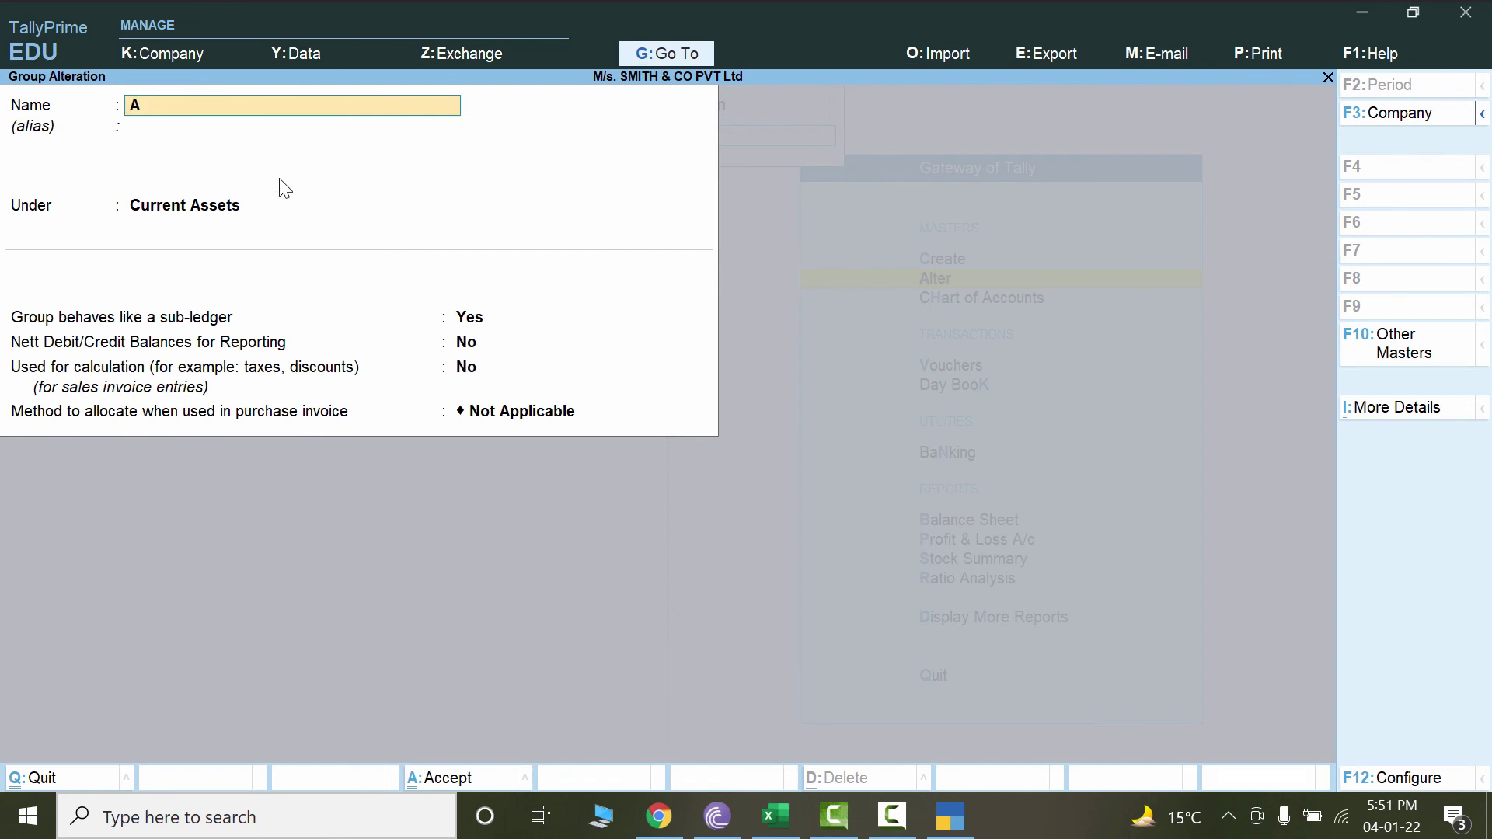
pyautogui.write('ccounts Receivab')
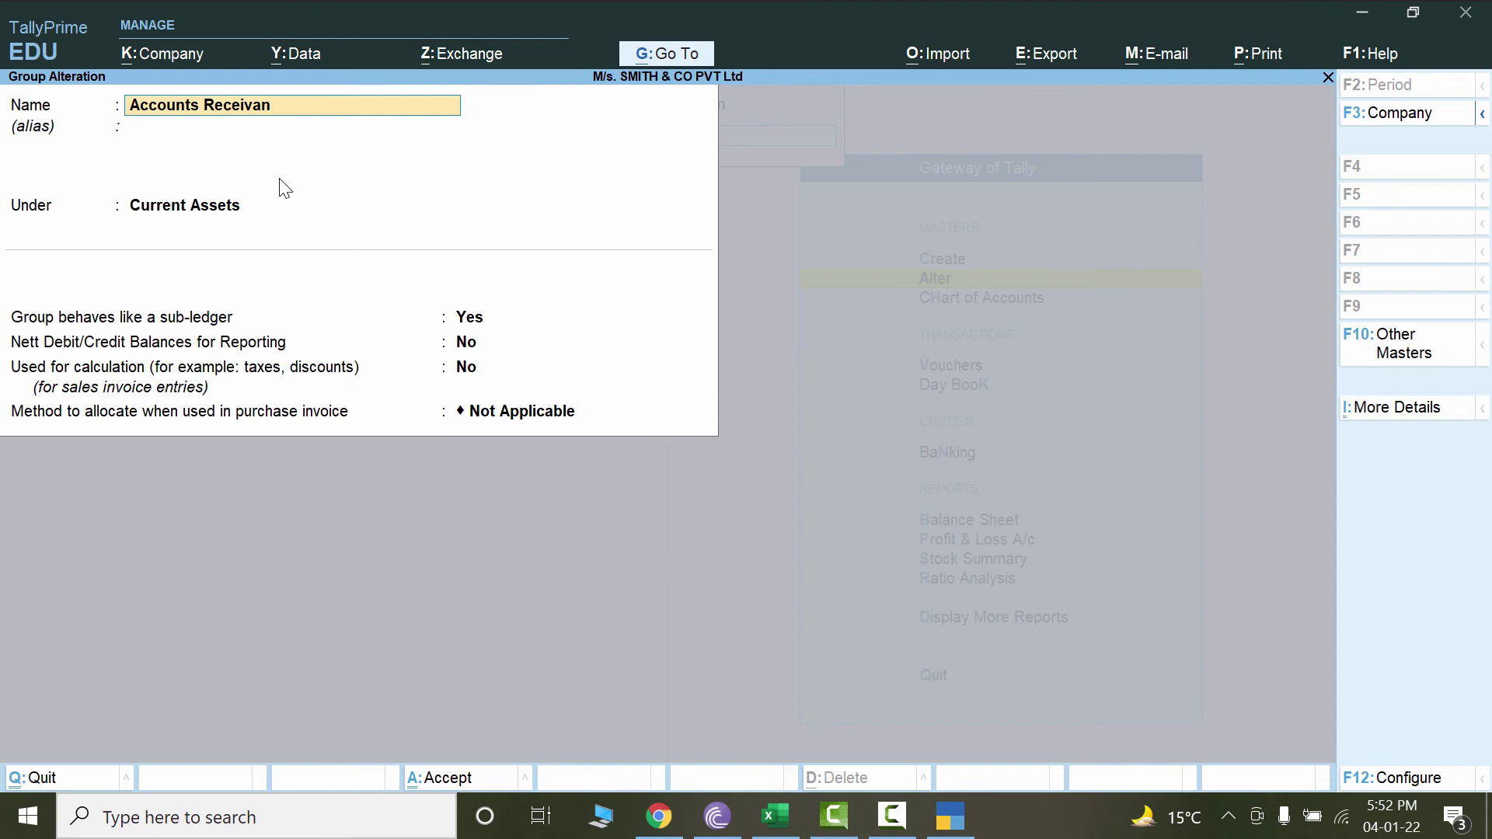
pyautogui.press('BackSpace')
pyautogui.write('ble')
pyautogui.press('ctrl')
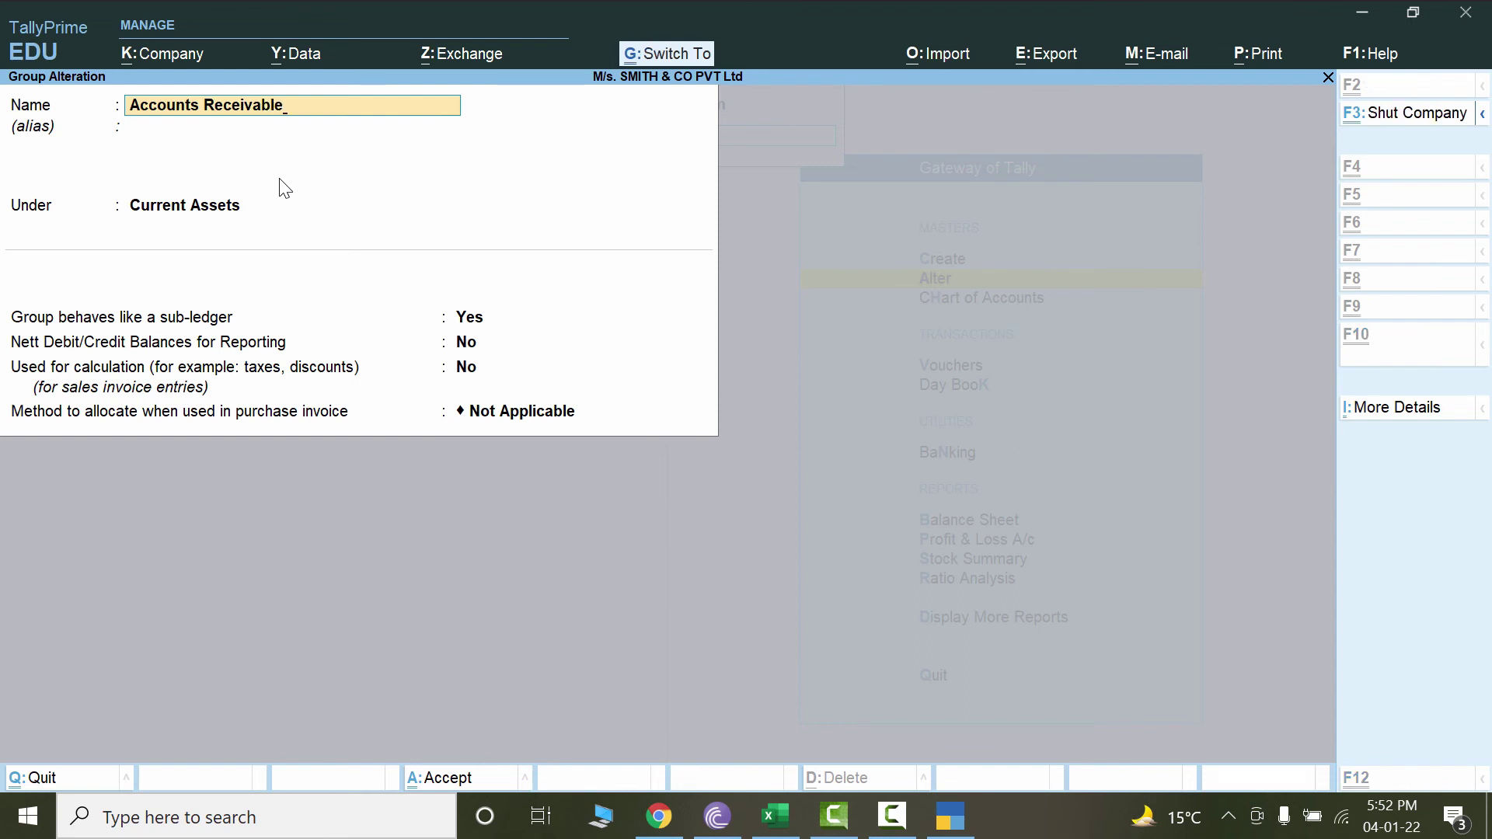
pyautogui.hotkey('ctrl', 'a')
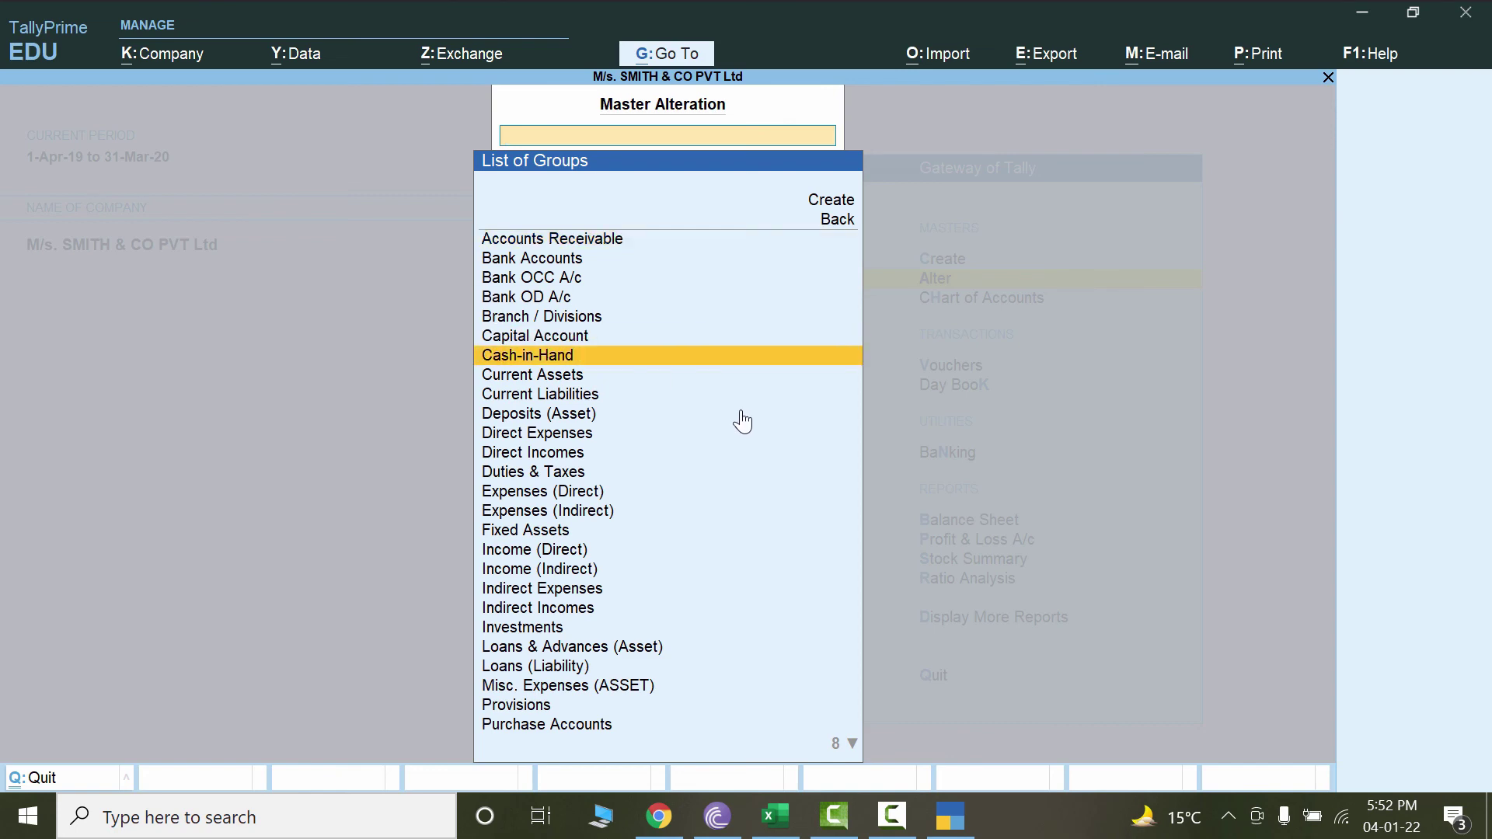
# Rename the Sundry Creditors group under Current Liabilities as Accounts Payable, save it and return to the Gateway of Tally.
pyautogui.write('S')
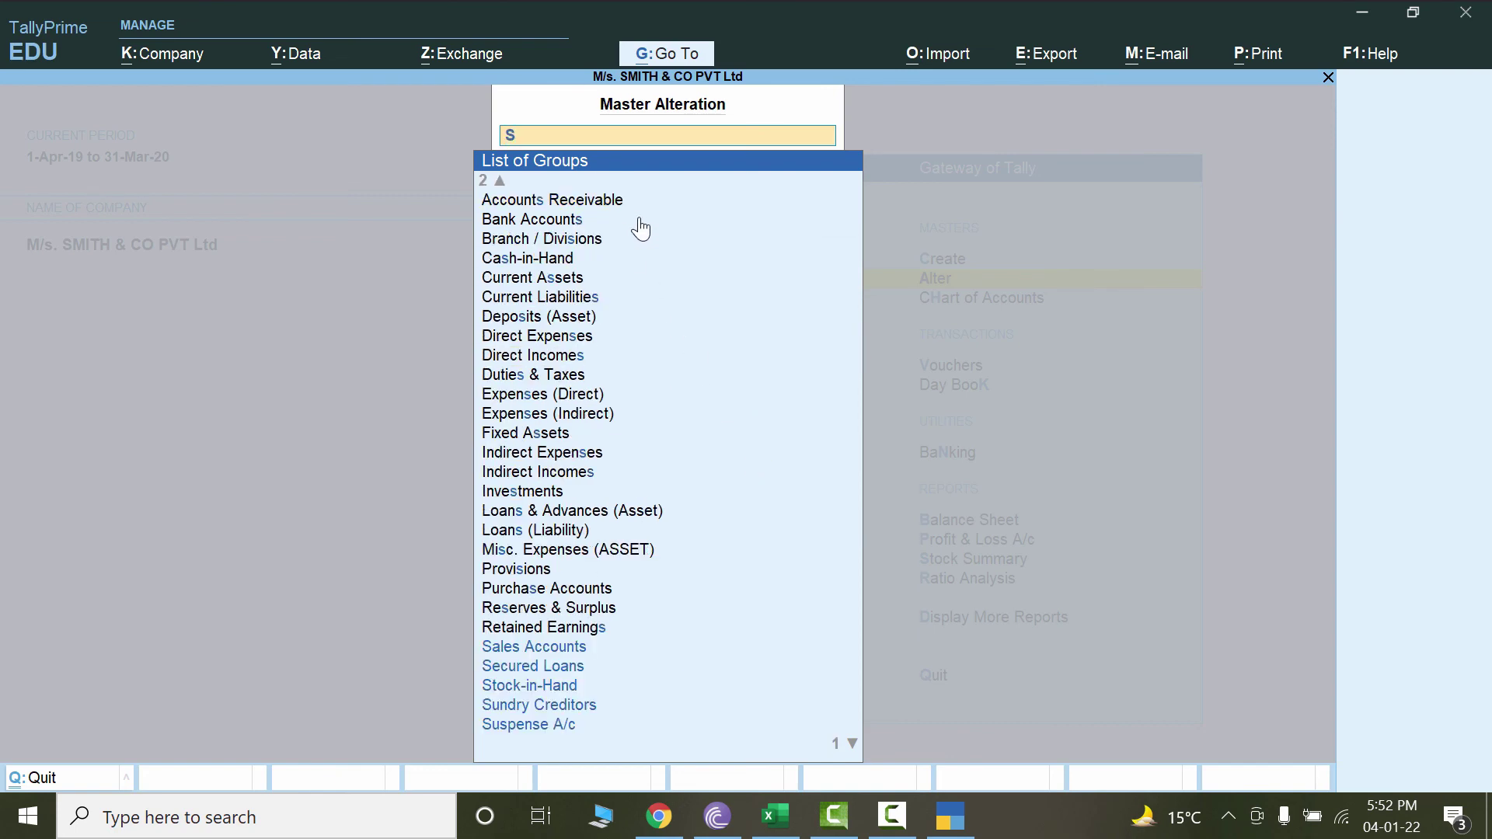
pyautogui.click(549, 705)
pyautogui.write('A')
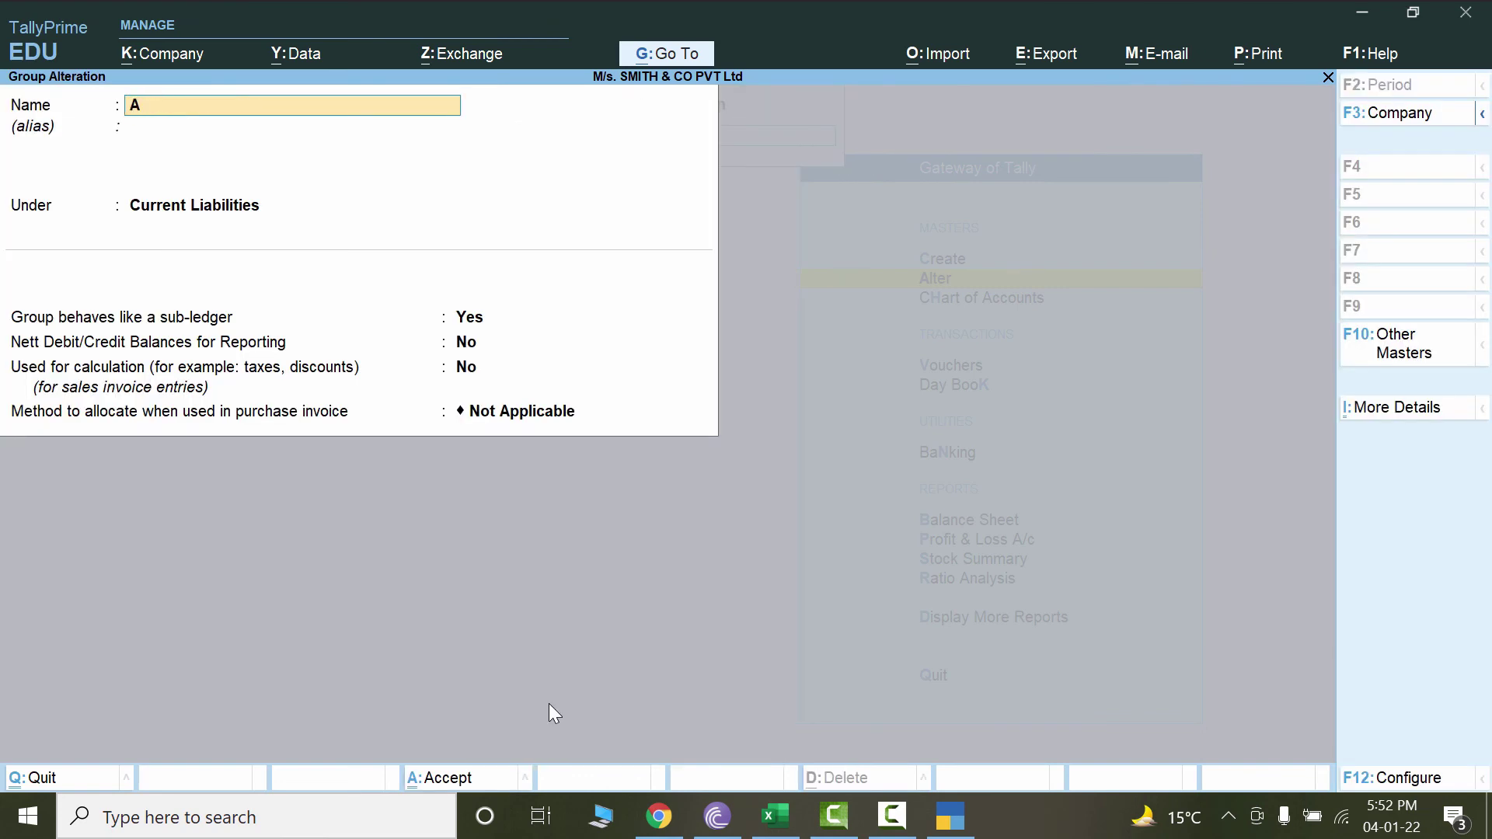
pyautogui.write('cci')
pyautogui.write('ounts Payab')
pyautogui.write('le')
pyautogui.hotkey('ctrl', 'a')
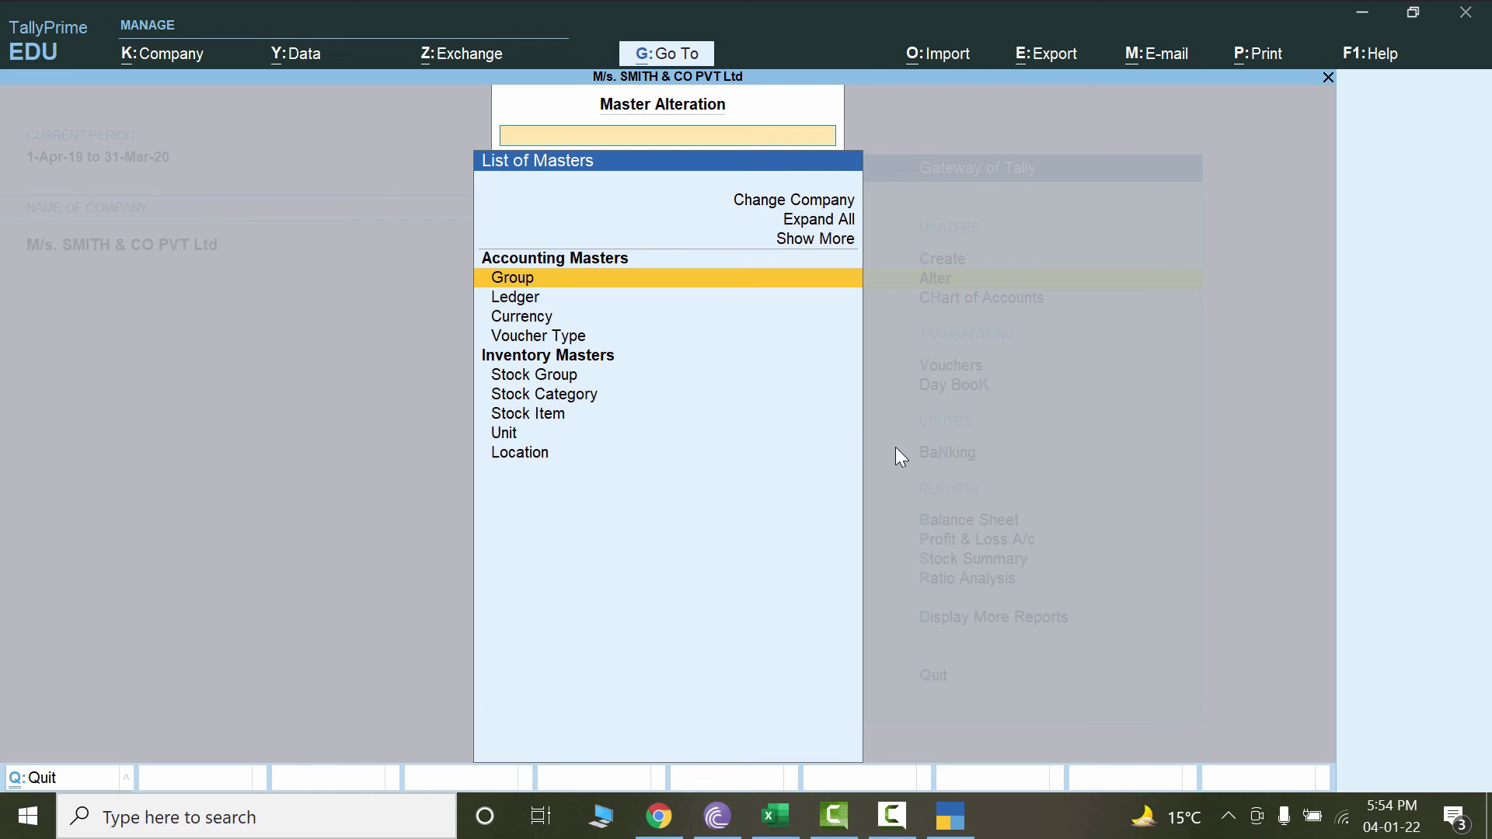
pyautogui.press('Escape')
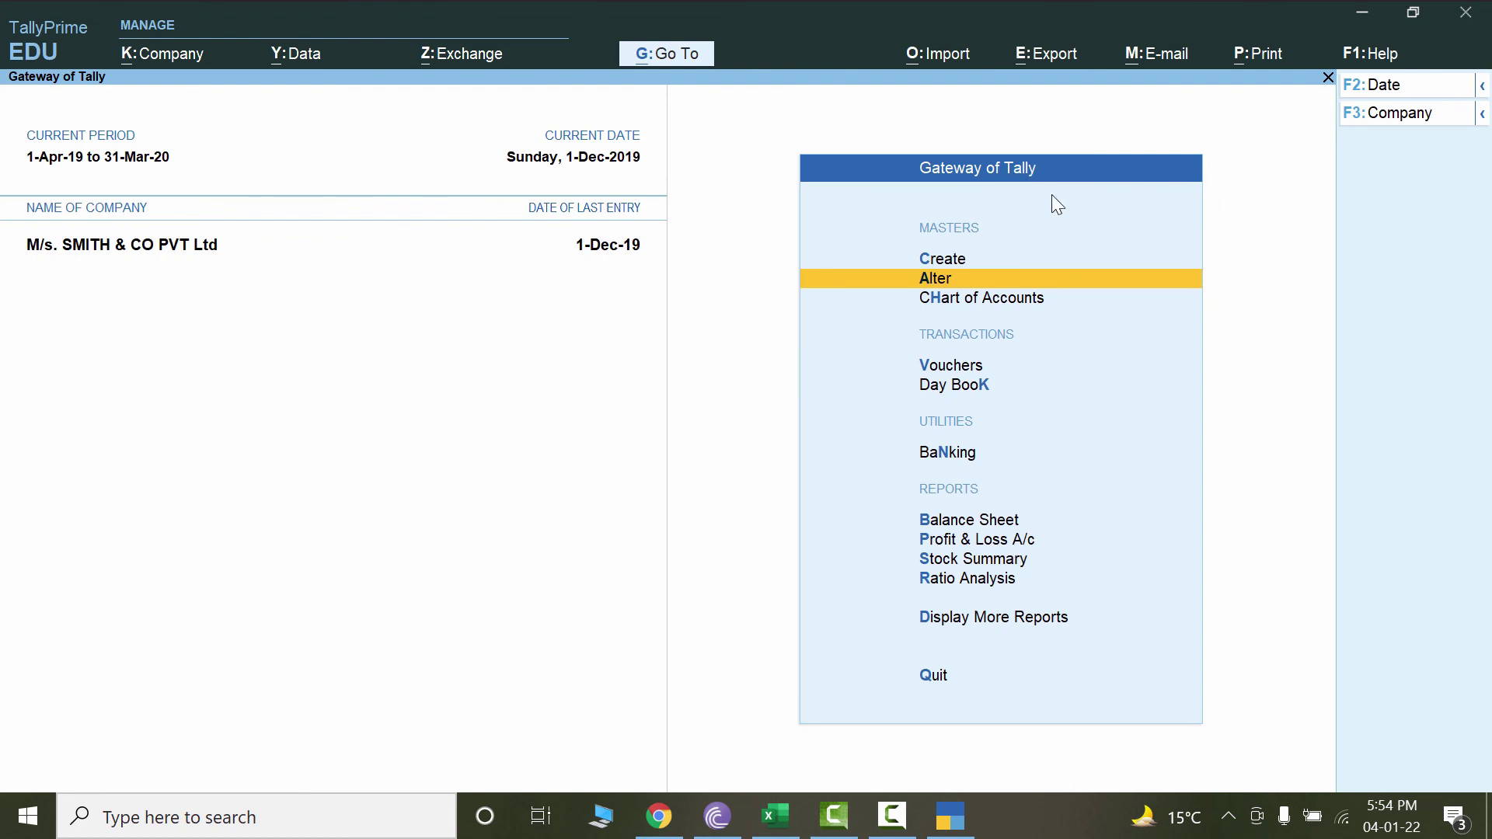
# Open the Day Book and set its period from 1-Jan-19 to 31-Dec-19.
pyautogui.click(979, 622)
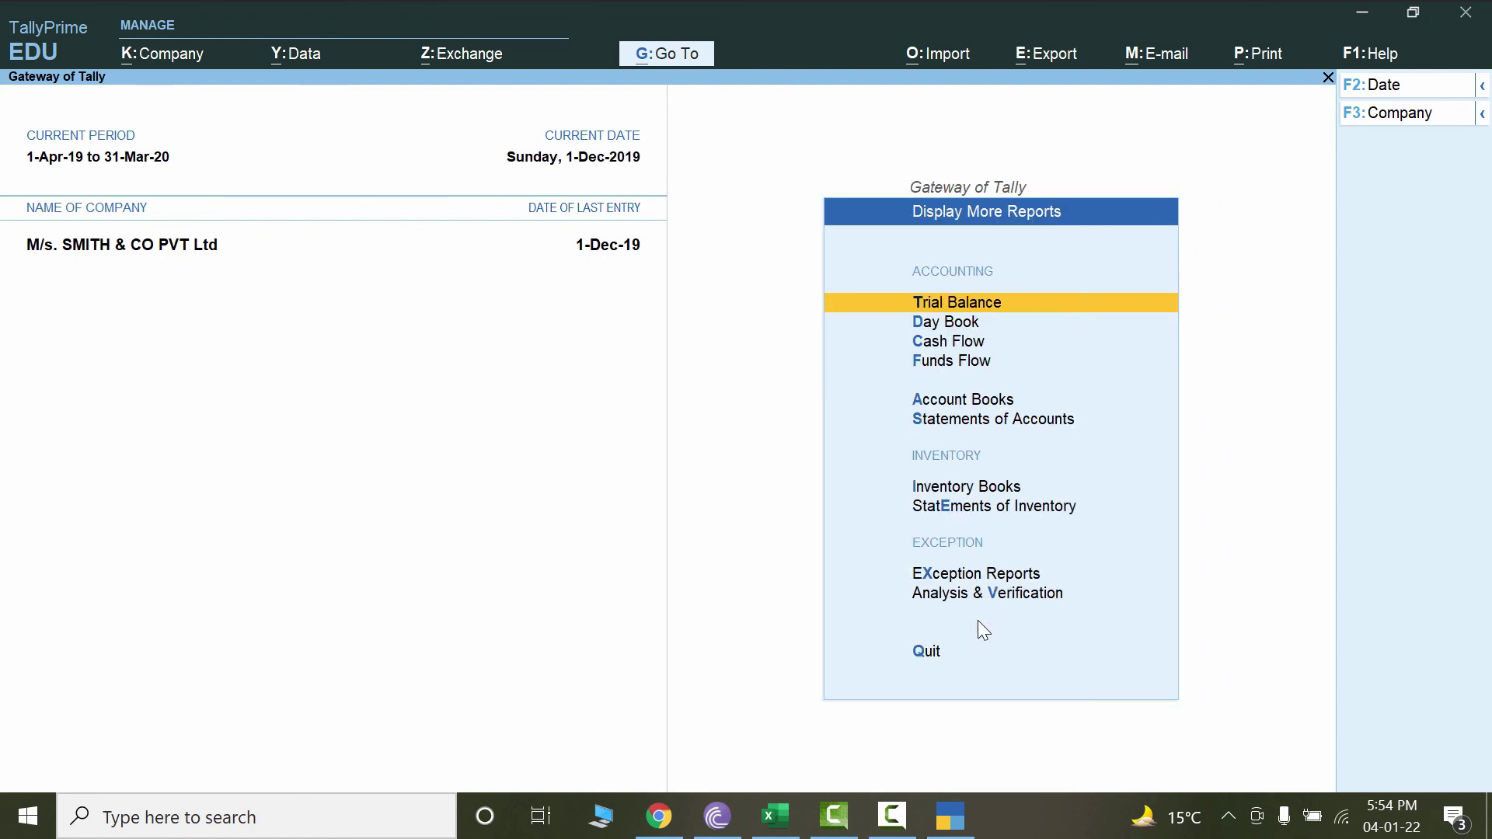
pyautogui.click(964, 326)
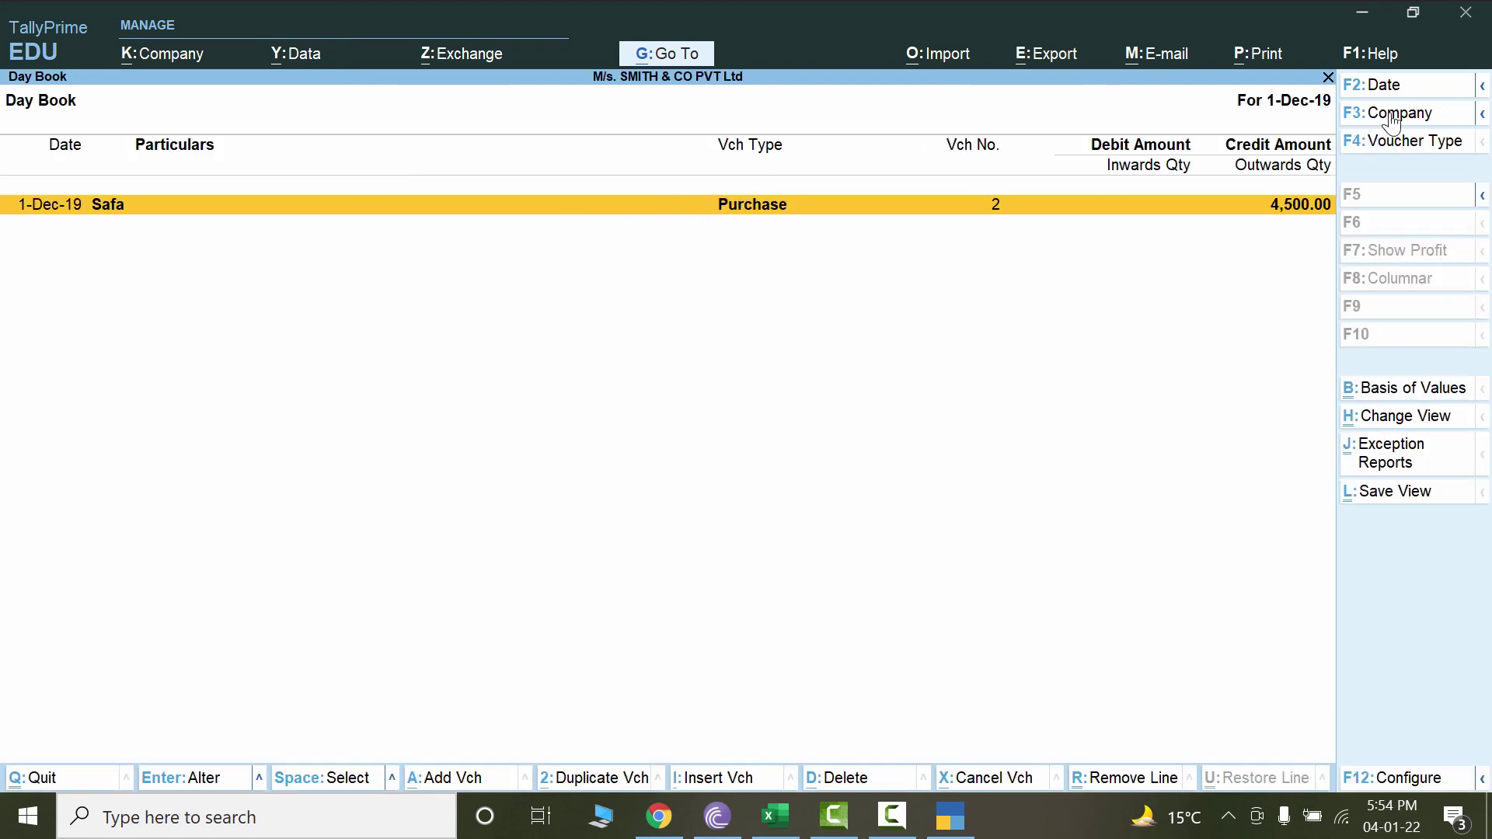
pyautogui.click(1482, 86)
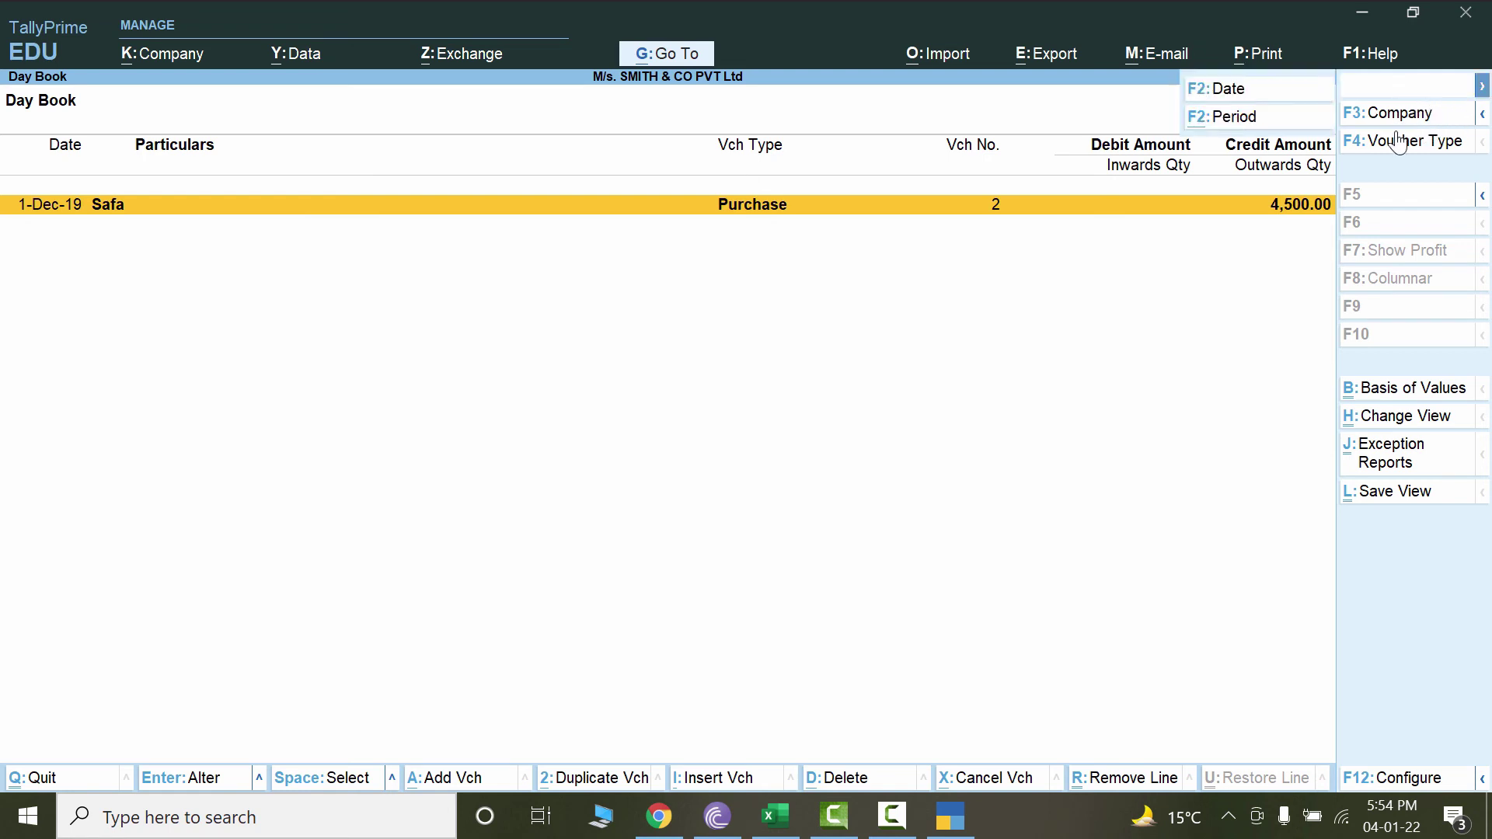
pyautogui.click(1243, 116)
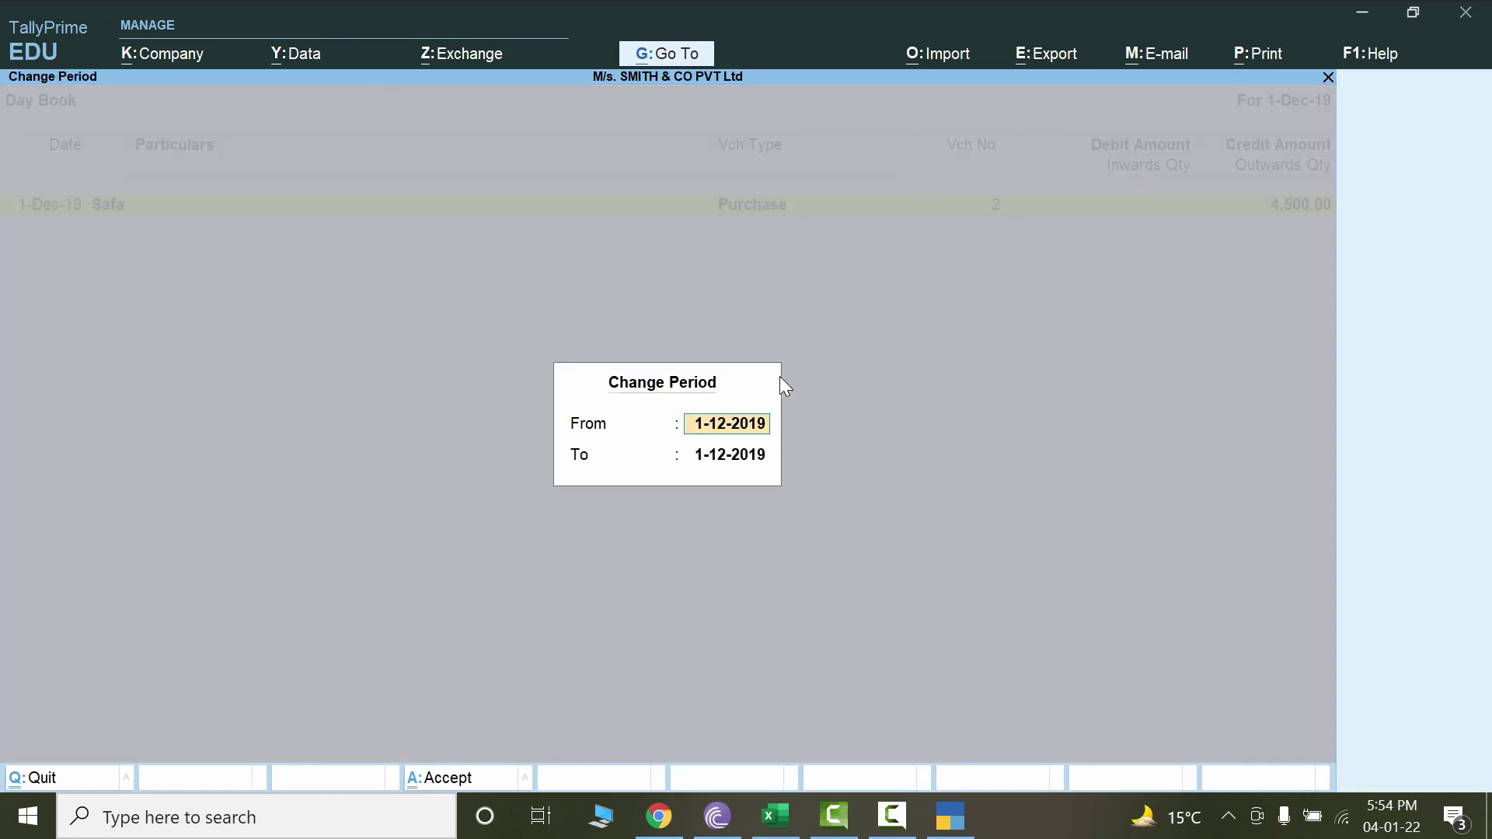
pyautogui.write('jan19')
pyautogui.press('Return')
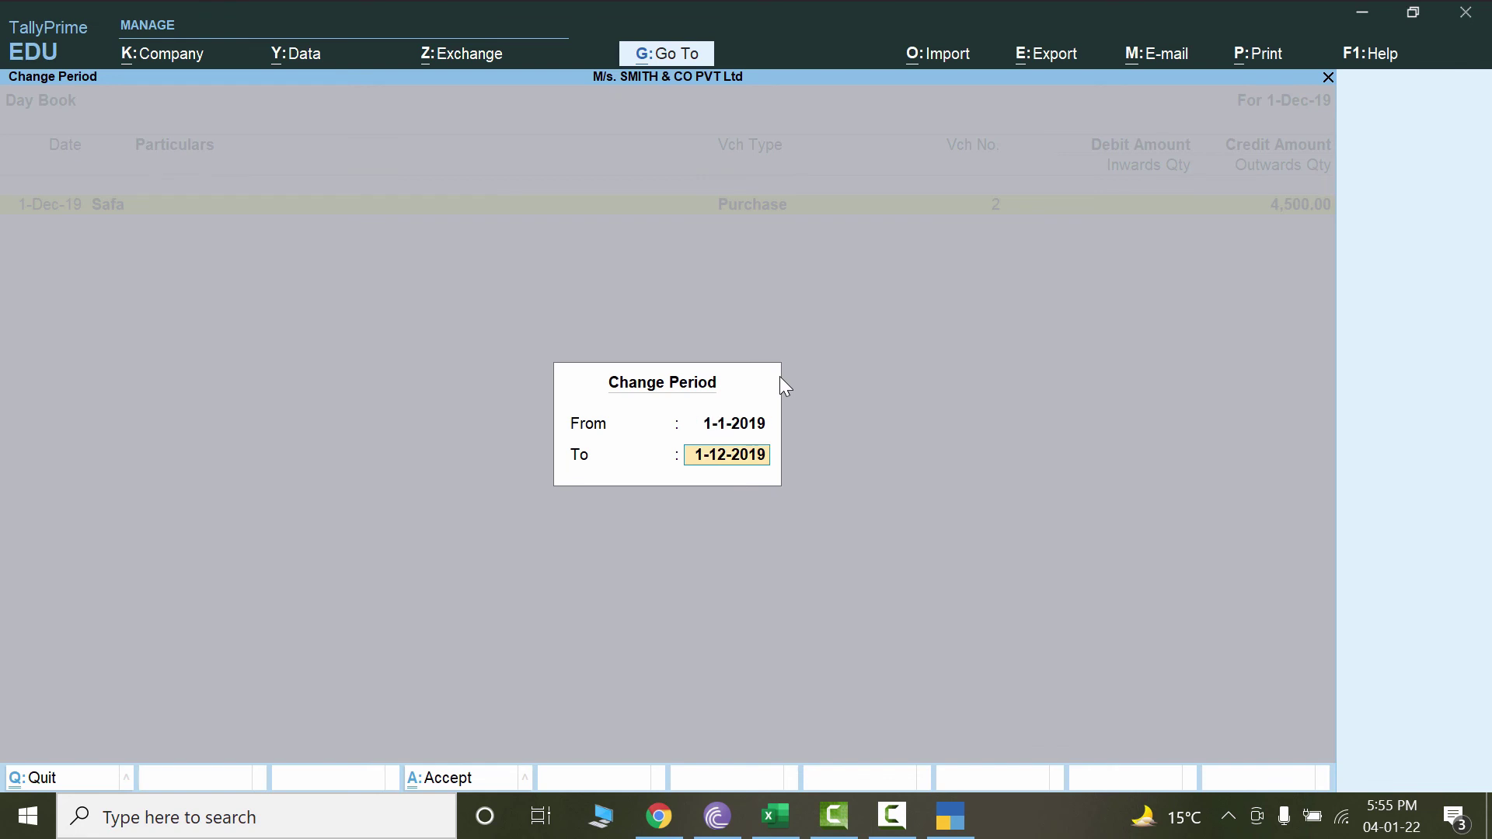
pyautogui.write('dec19')
pyautogui.press('Return')
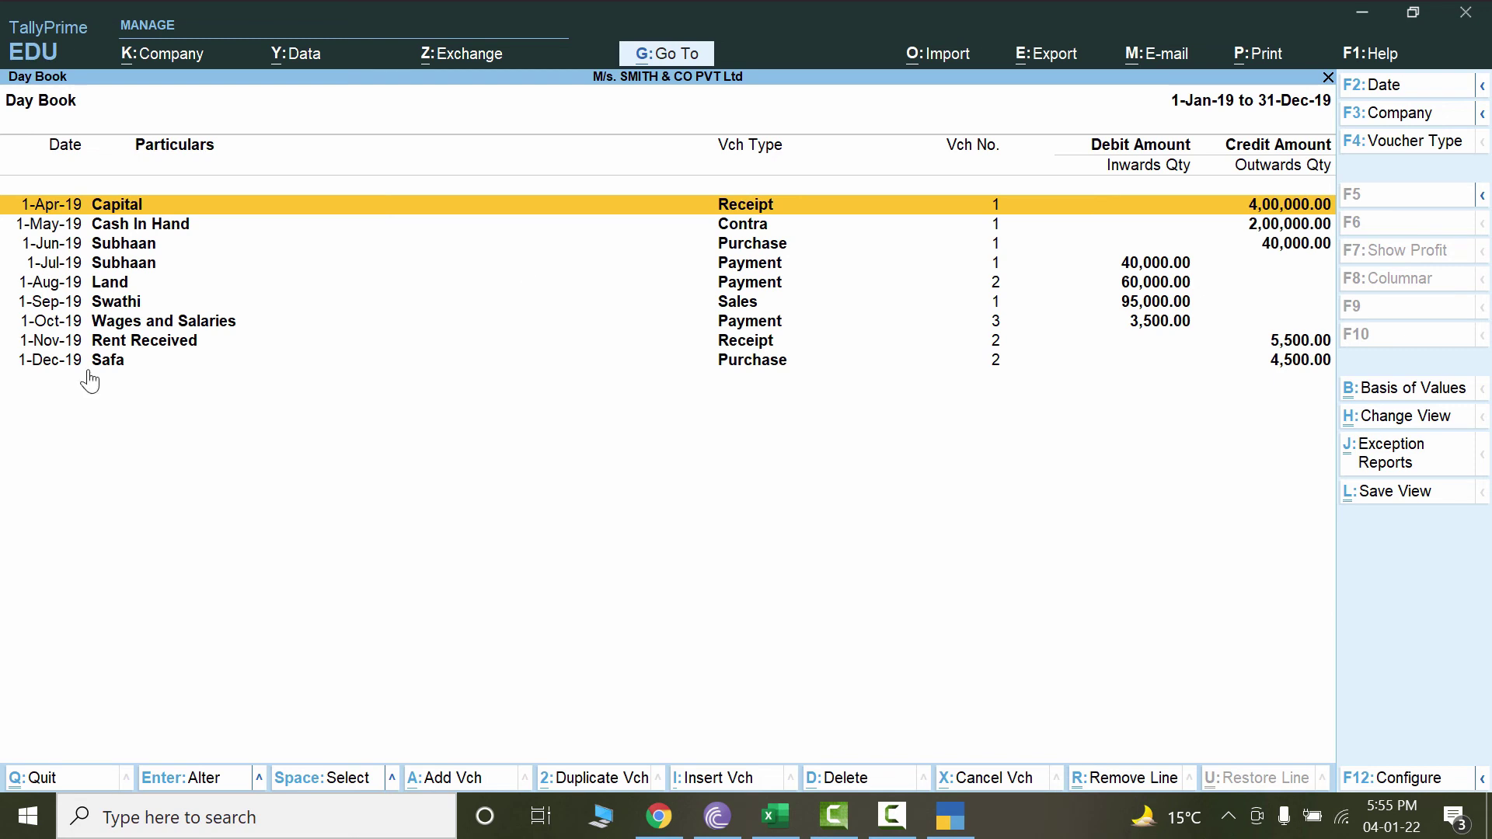
# Open the 1-May-19 Contra voucher from the Day Book, clear its narration and save it.
pyautogui.click(84, 226)
pyautogui.doubleClick(84, 226)
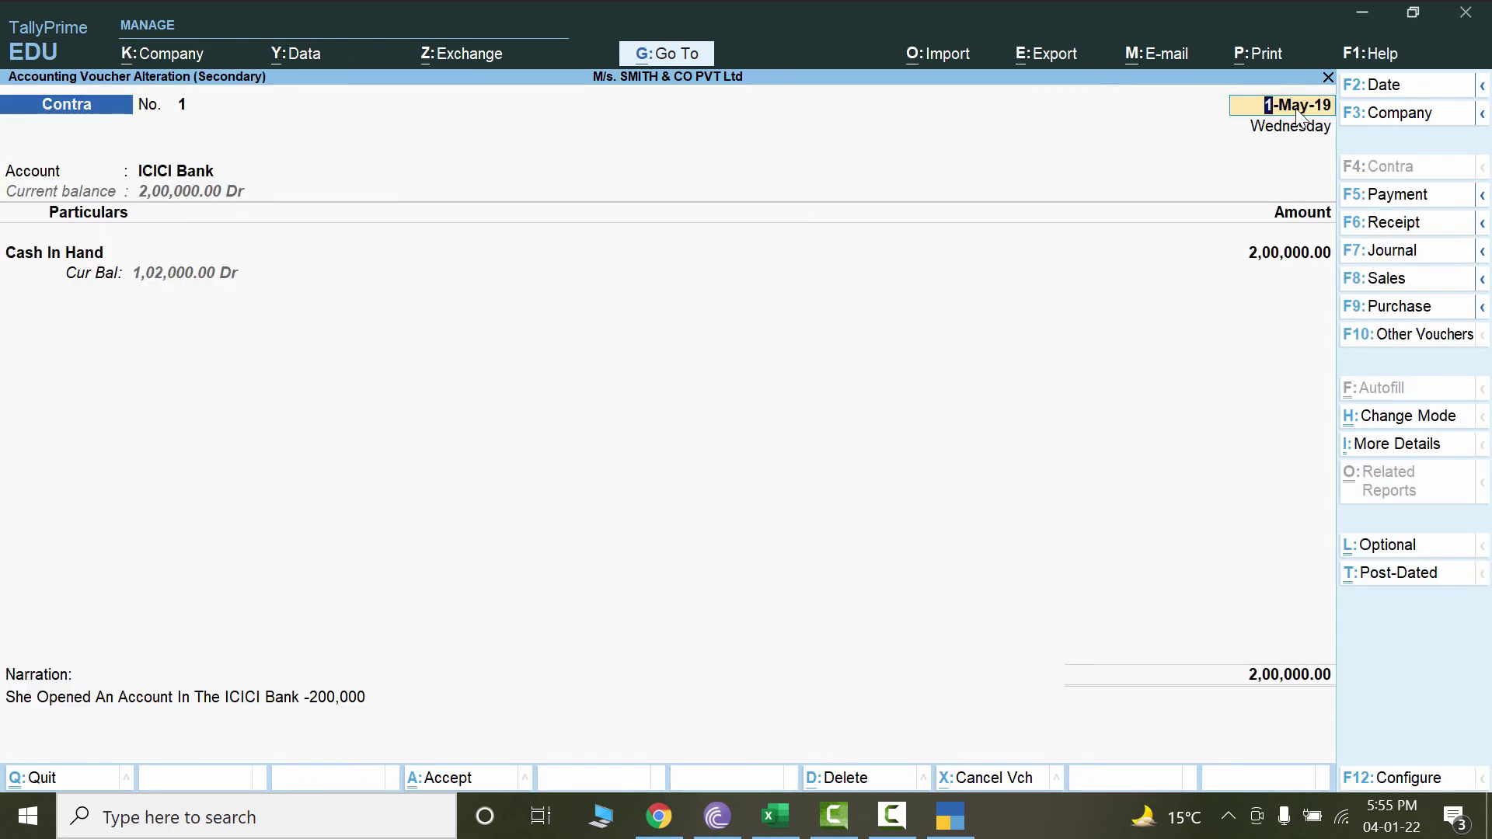
pyautogui.click(391, 704)
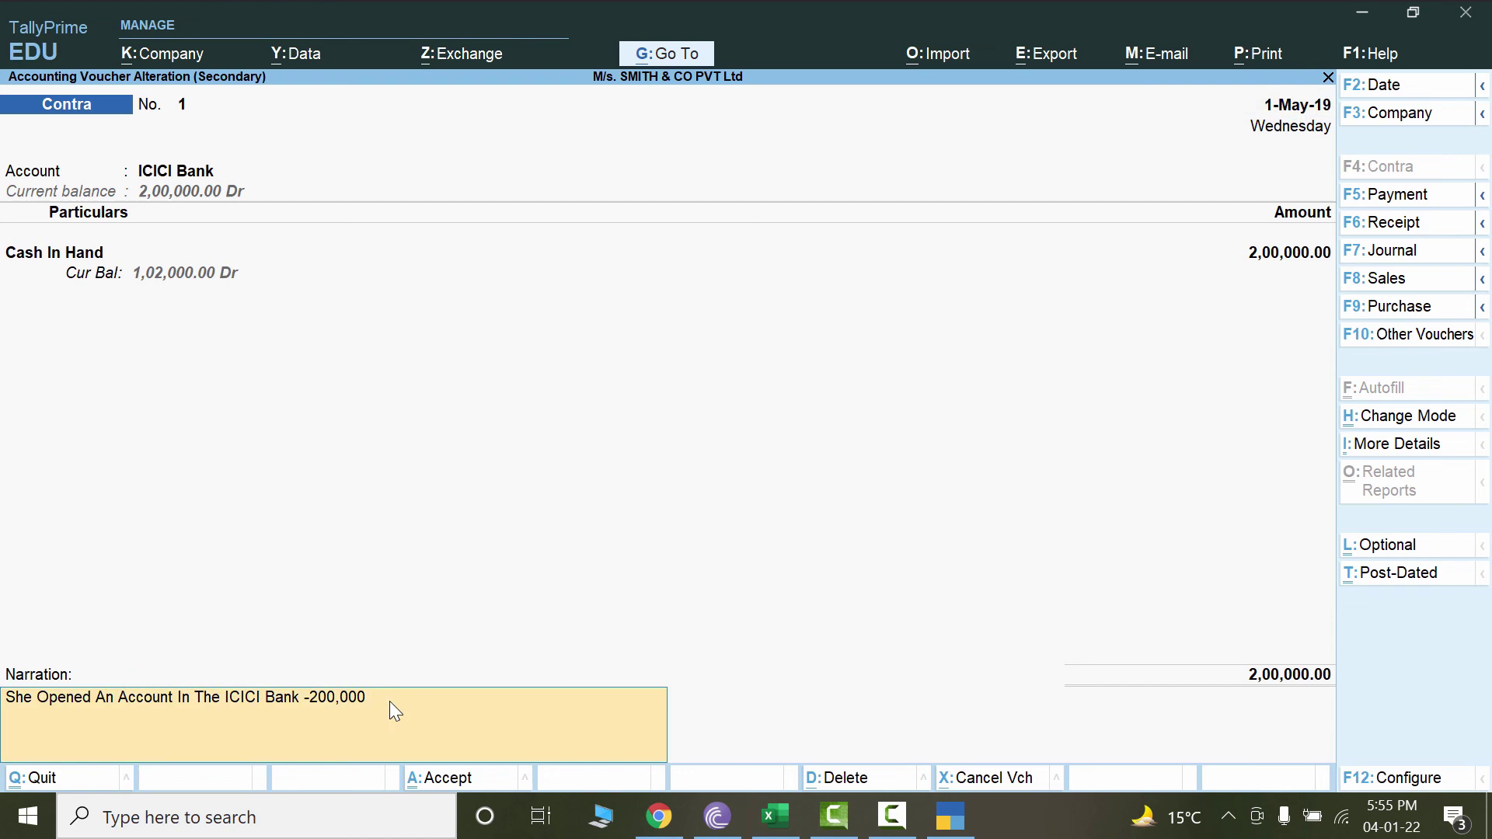
pyautogui.press('Delete')
pyautogui.press('Delete')
pyautogui.press('Delete')
pyautogui.press('Delete')
pyautogui.press('Delete')
pyautogui.press('Delete')
pyautogui.press('Delete')
pyautogui.press('Delete')
pyautogui.press('Delete')
pyautogui.press('Delete')
pyautogui.press('Delete')
pyautogui.press('Delete')
pyautogui.press('Delete')
pyautogui.press('Delete')
pyautogui.press('Delete')
pyautogui.press('Delete')
pyautogui.press('Delete')
pyautogui.press('Delete')
pyautogui.press('Delete')
pyautogui.press('Delete')
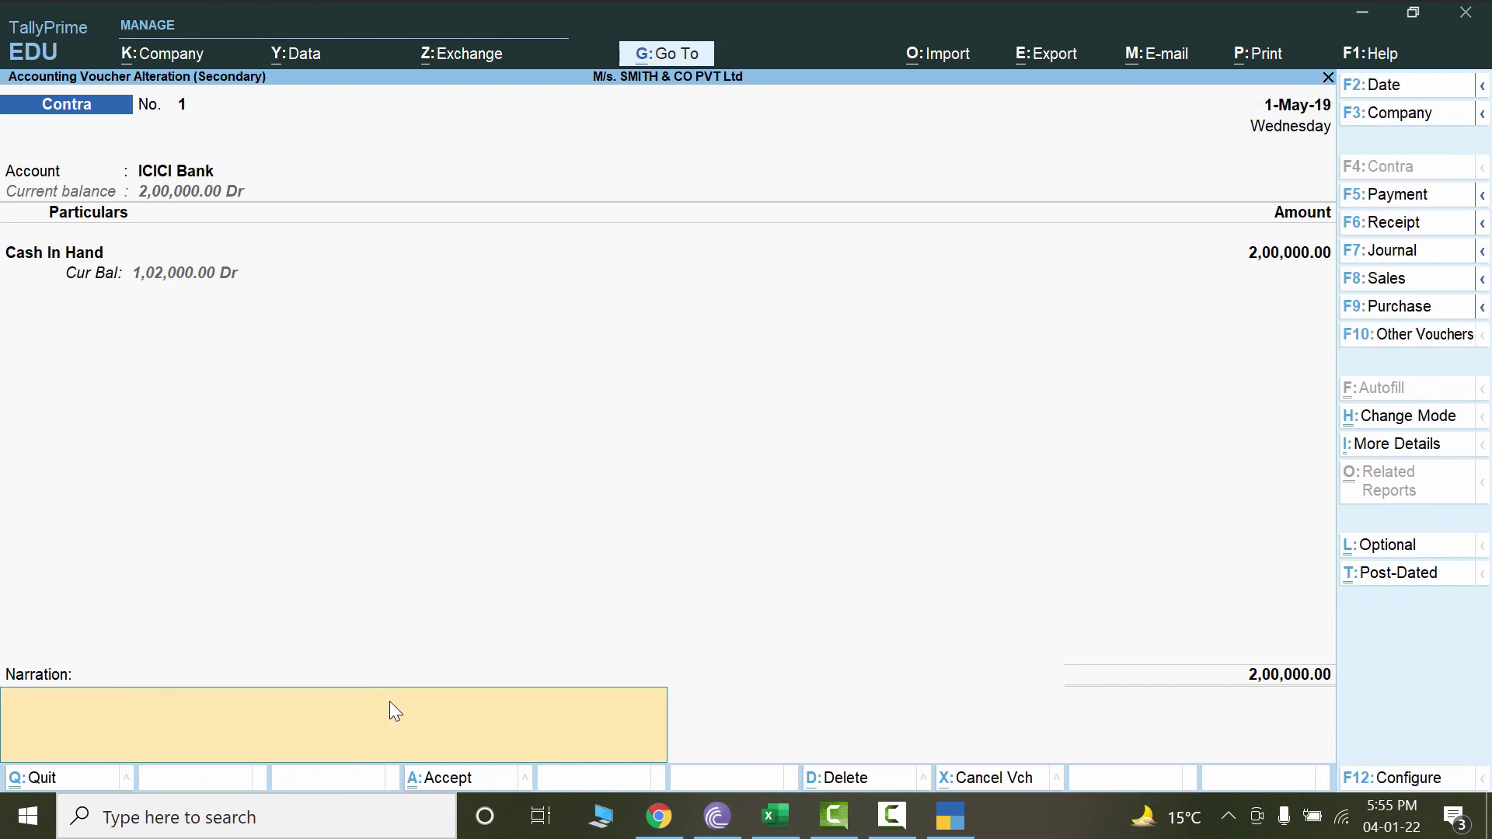
pyautogui.press('Return')
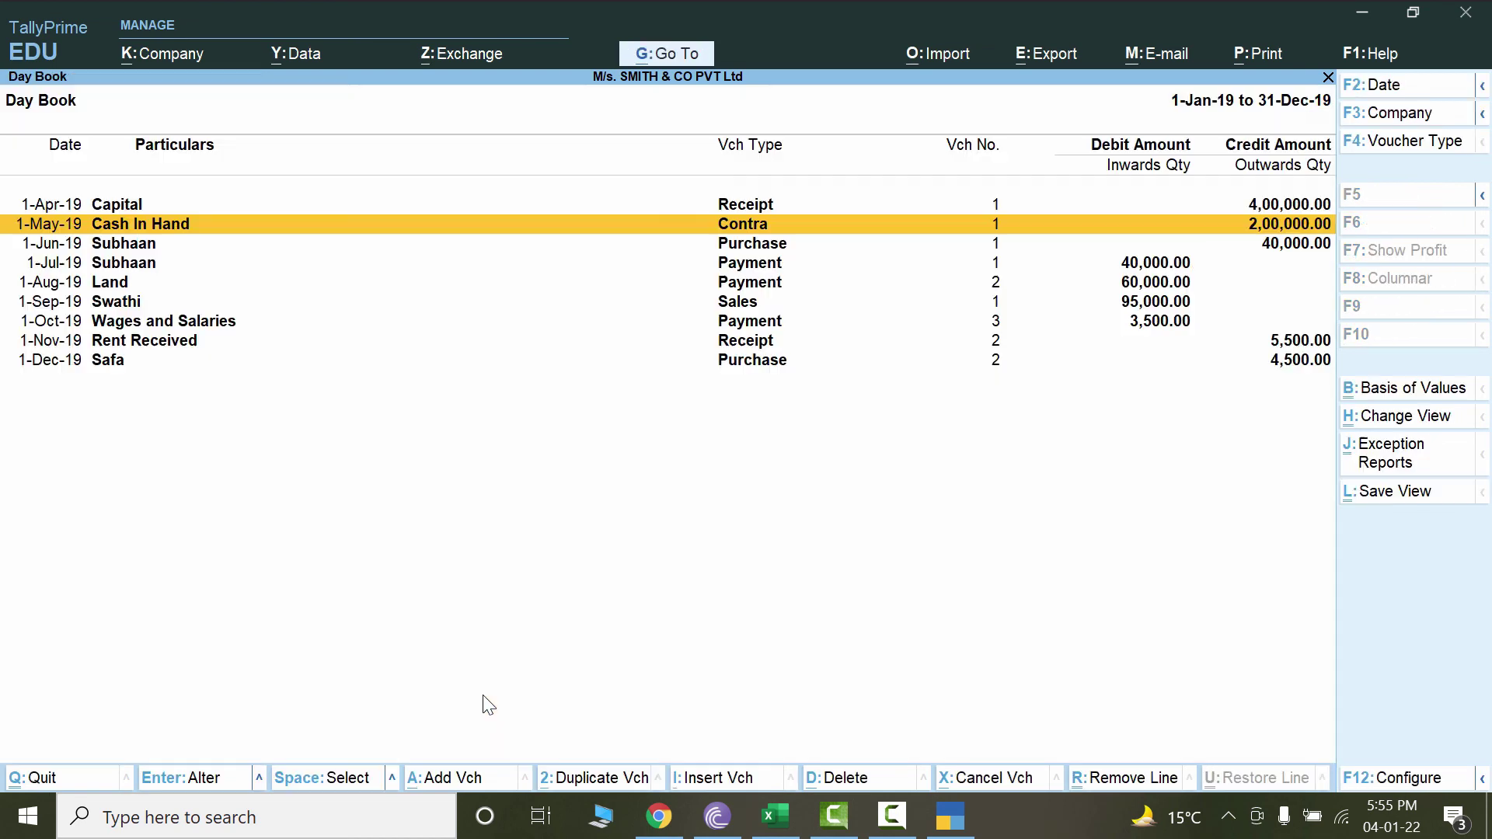
# Enter "sssss" as the 1-May-19 Contra voucher's narration, save it, and reopen the voucher to check the text.
pyautogui.doubleClick(268, 224)
pyautogui.click(362, 705)
pyautogui.write('sssss')
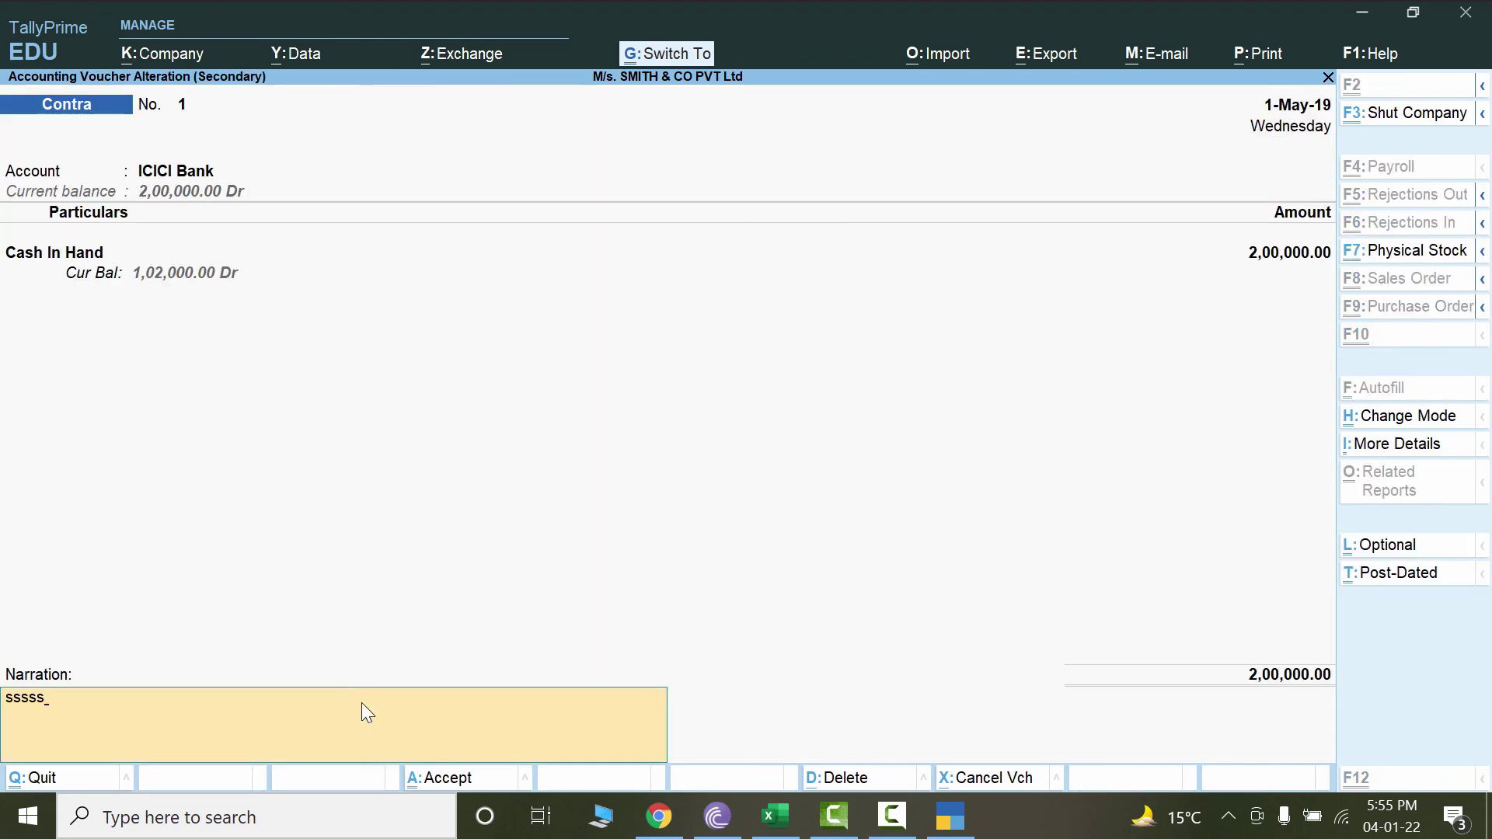
pyautogui.hotkey('ctrl', 'a')
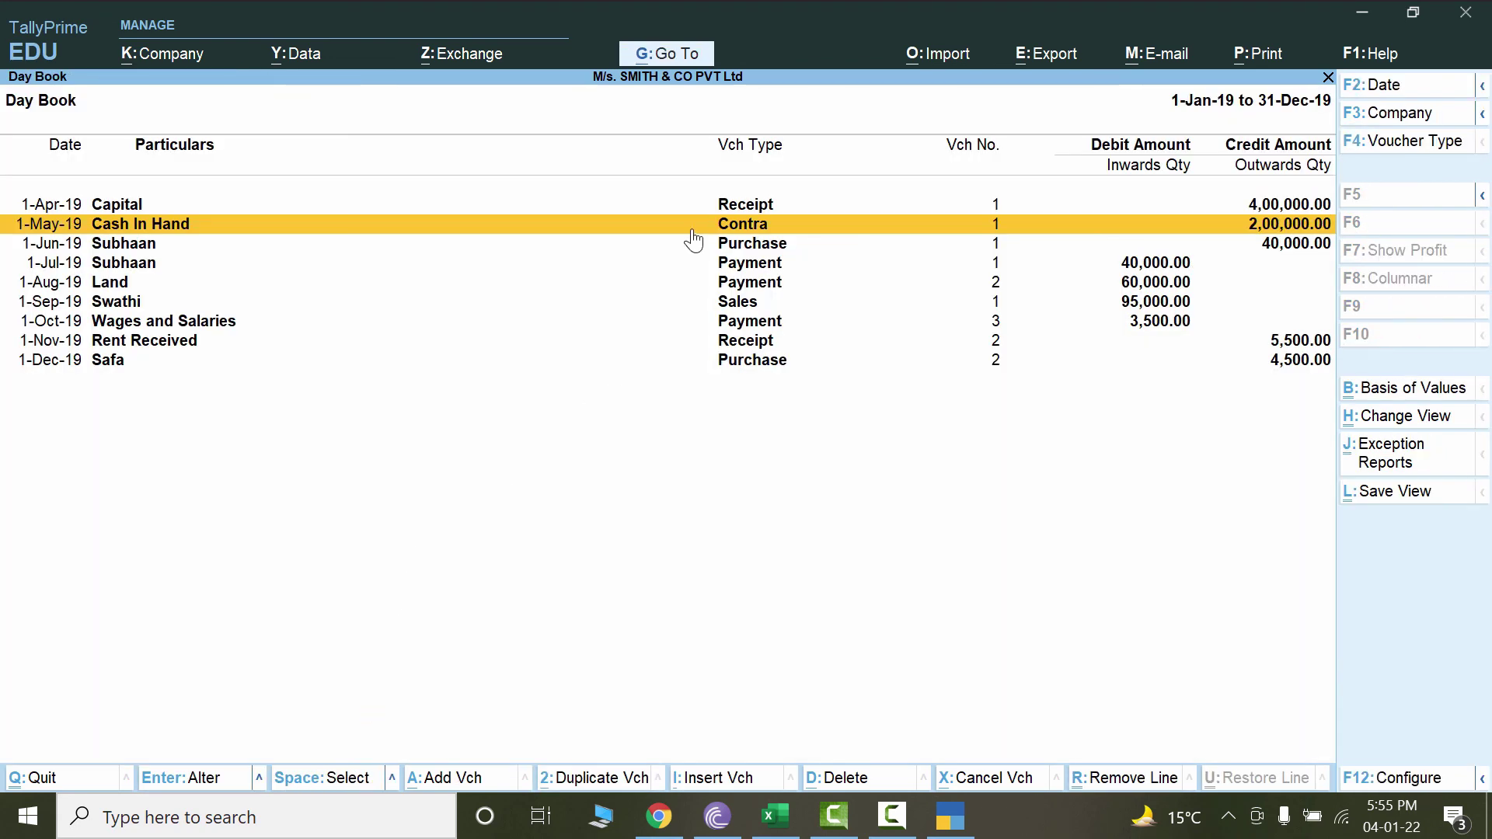
pyautogui.doubleClick(422, 222)
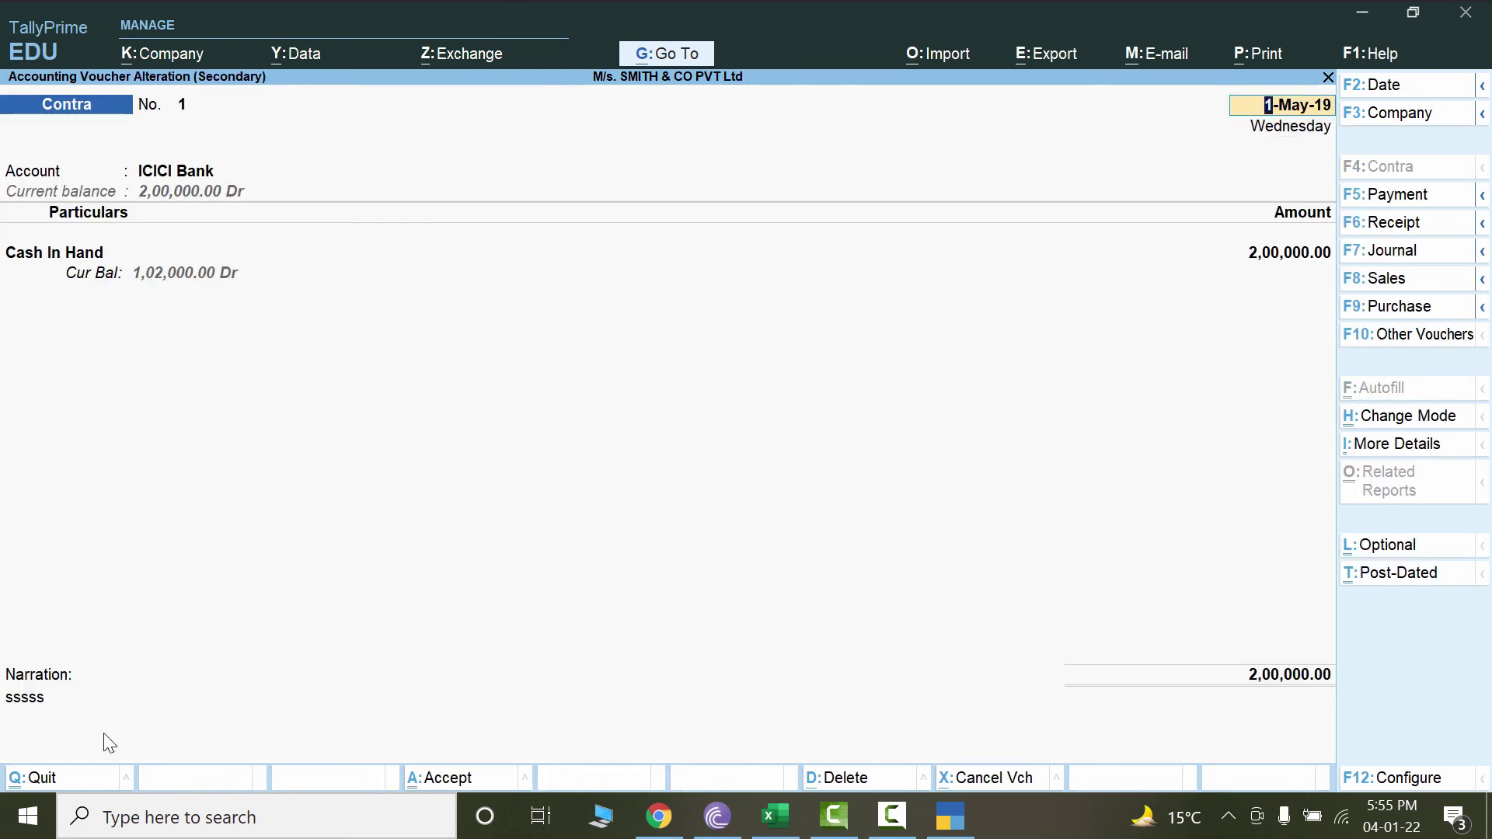
pyautogui.press('Escape')
pyautogui.press('y')
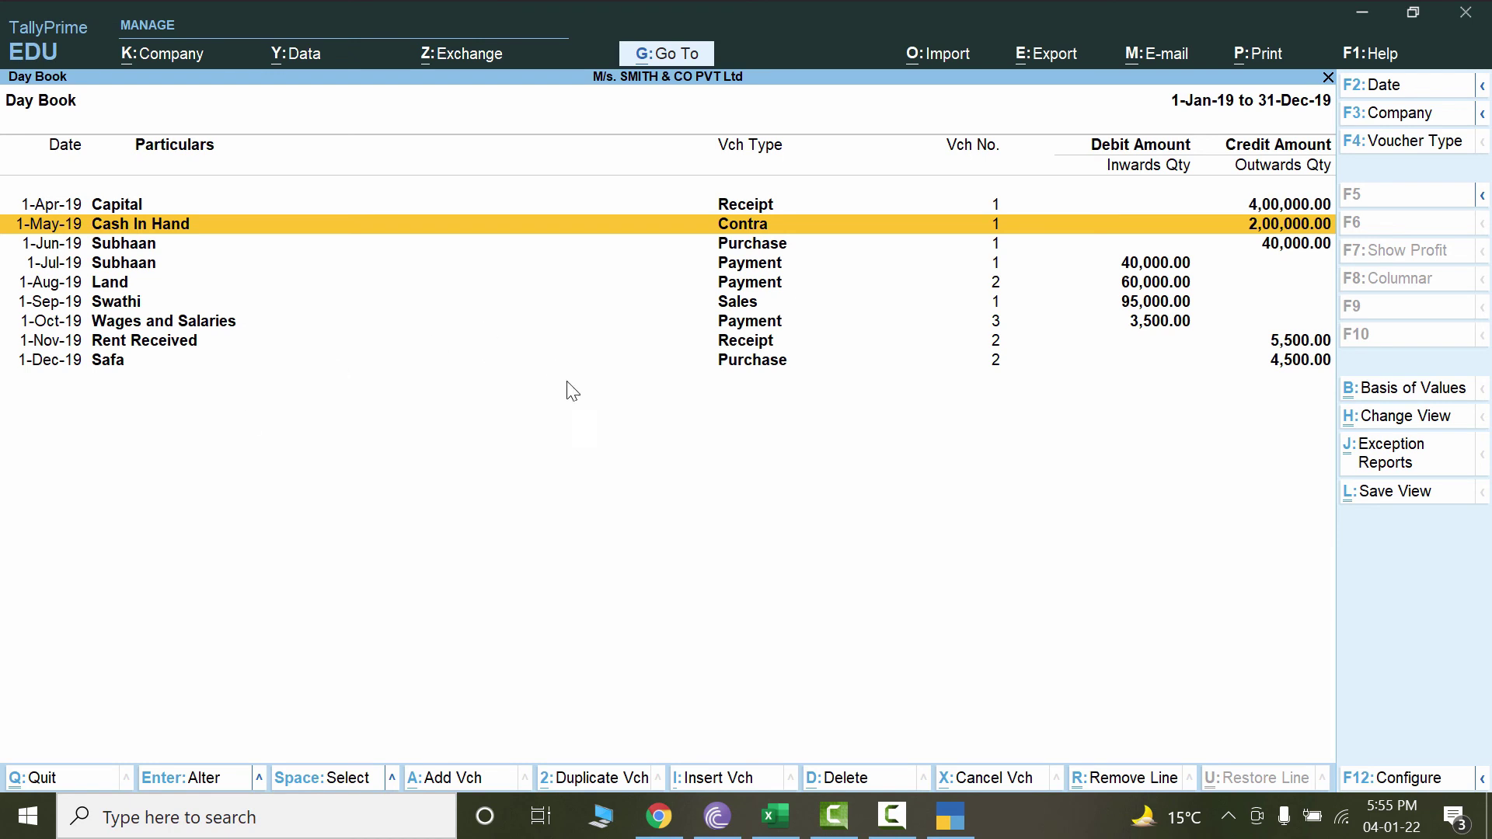
# Leave the Day Book and open the Payment Register from the Account Books reports.
pyautogui.press('Escape')
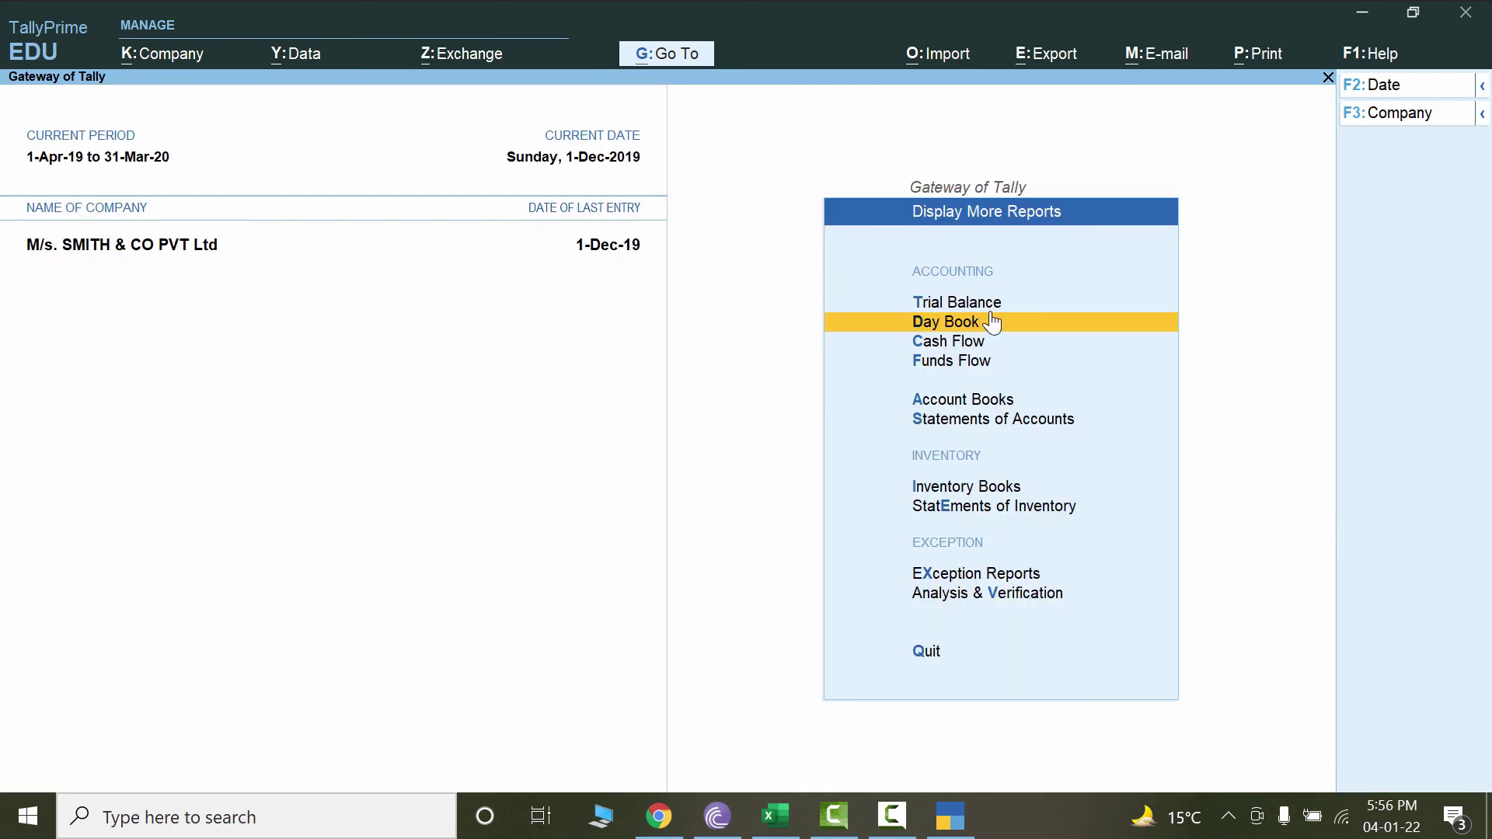
pyautogui.click(991, 403)
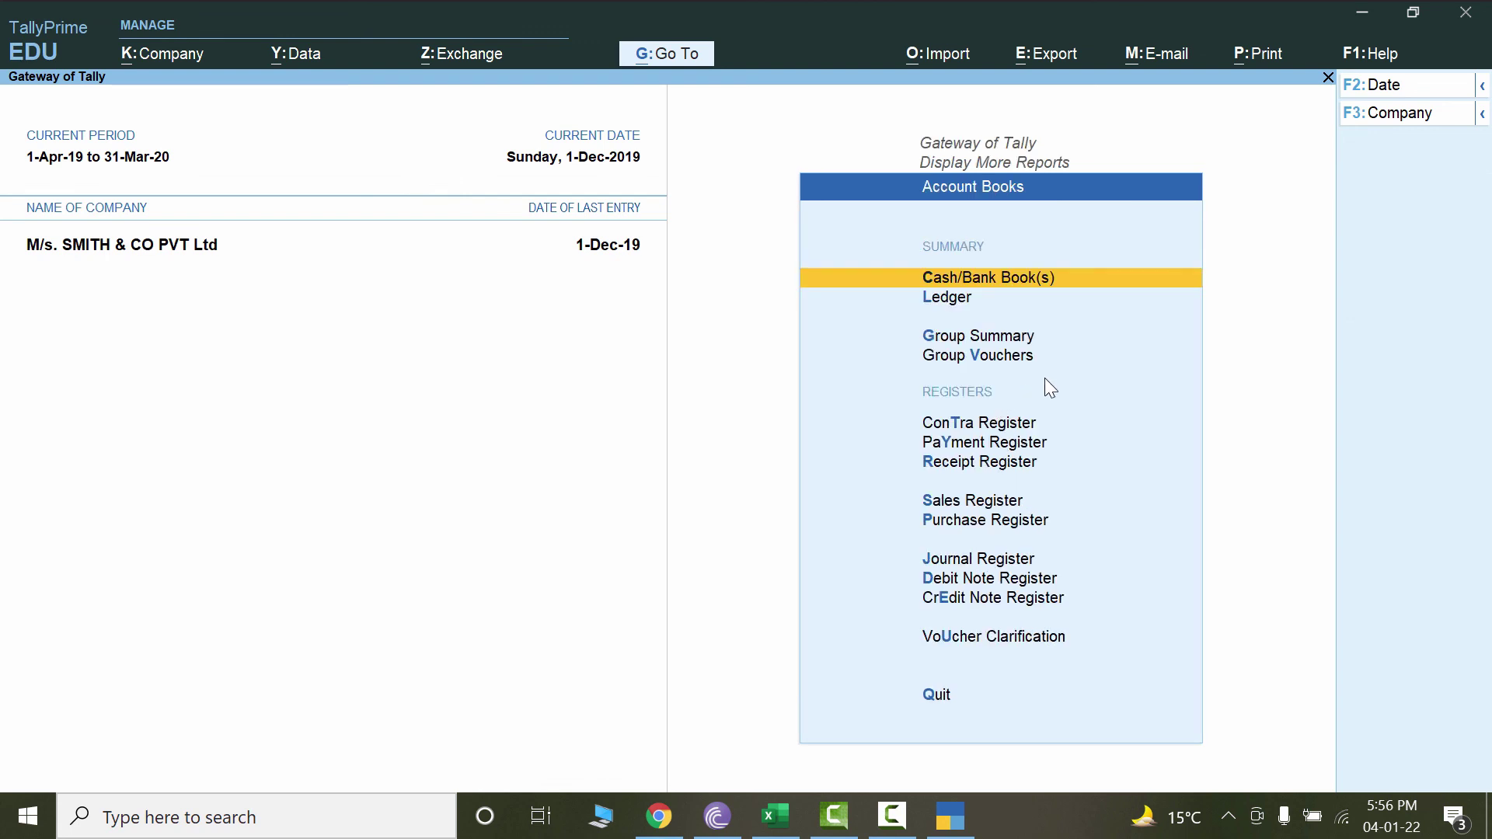
pyautogui.click(998, 442)
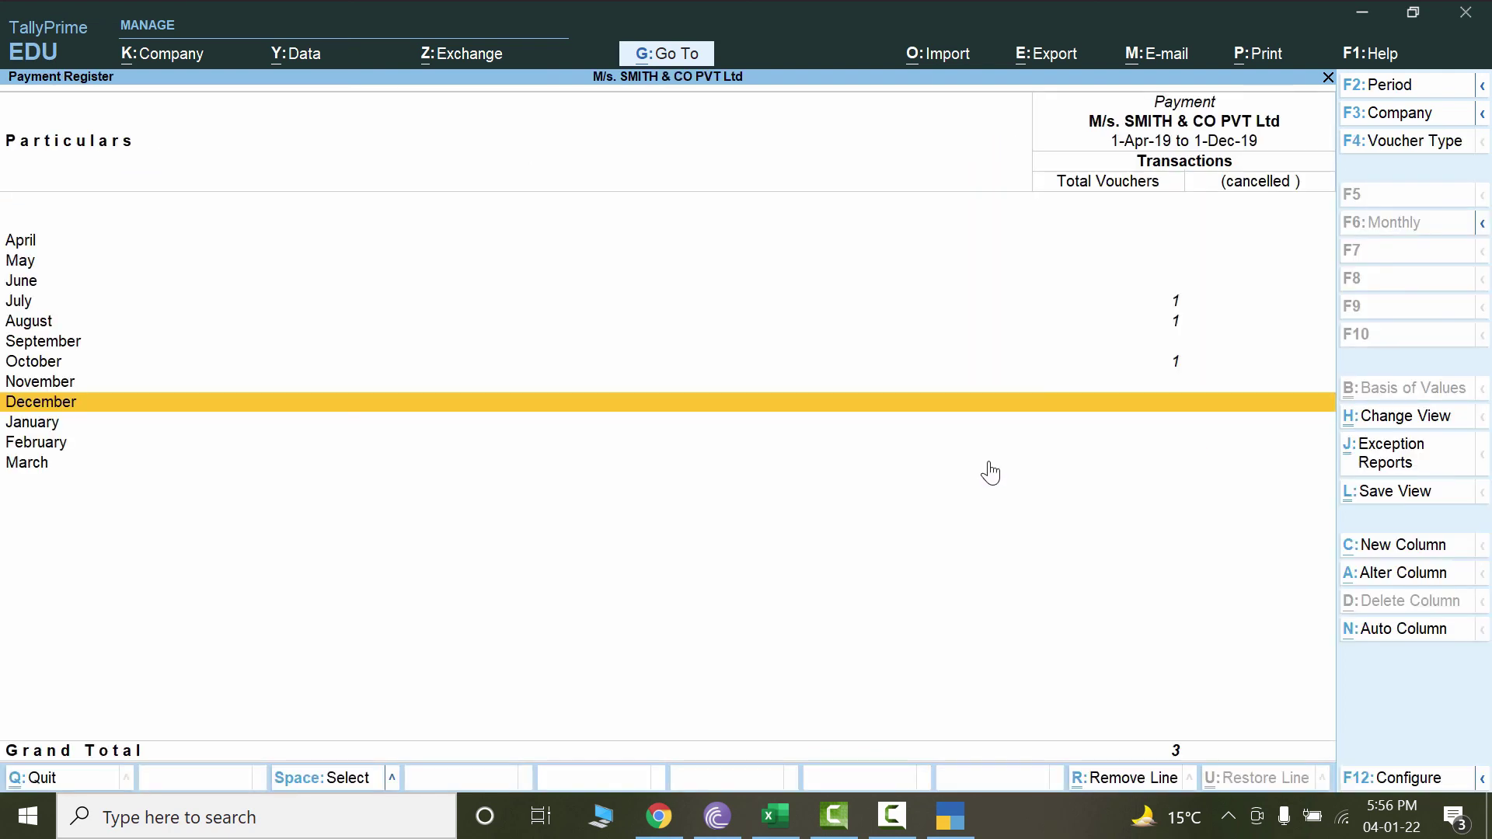
pyautogui.press('Escape')
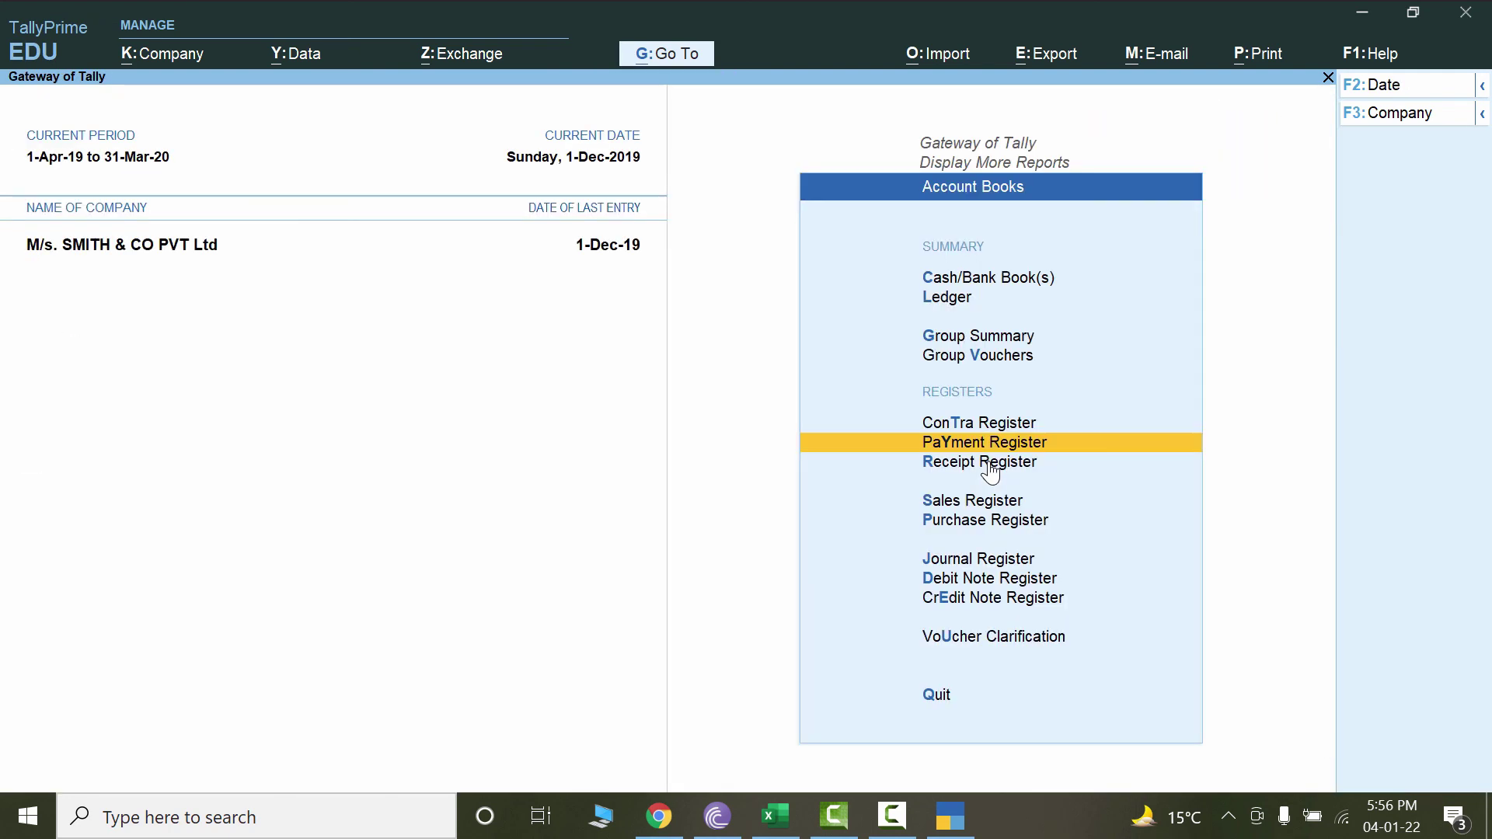
pyautogui.click(1040, 452)
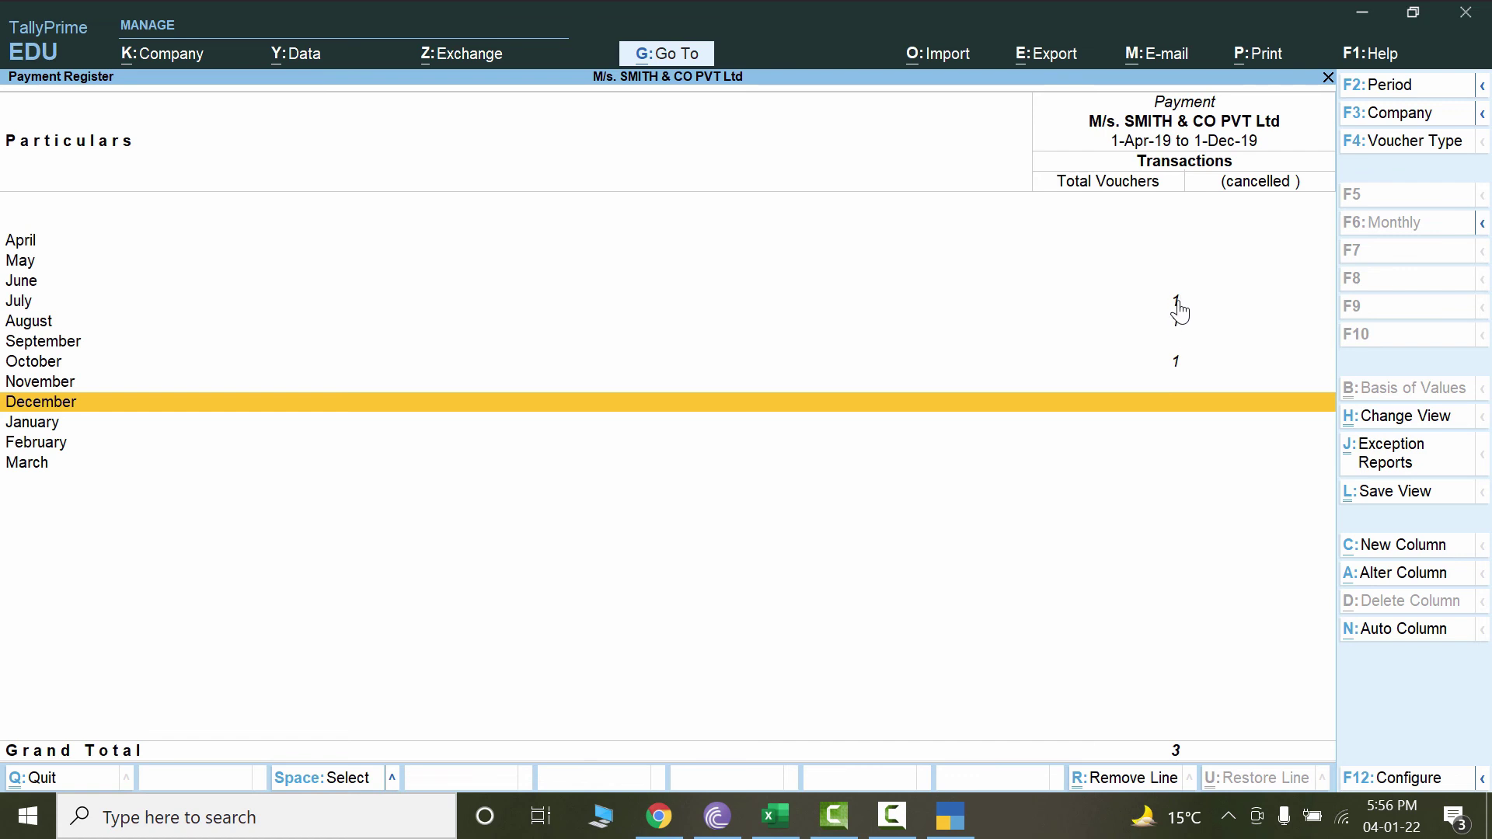
# Drill down from August in the Payment Register to the Land payment voucher, review it and back out of the reports.
pyautogui.click(1166, 365)
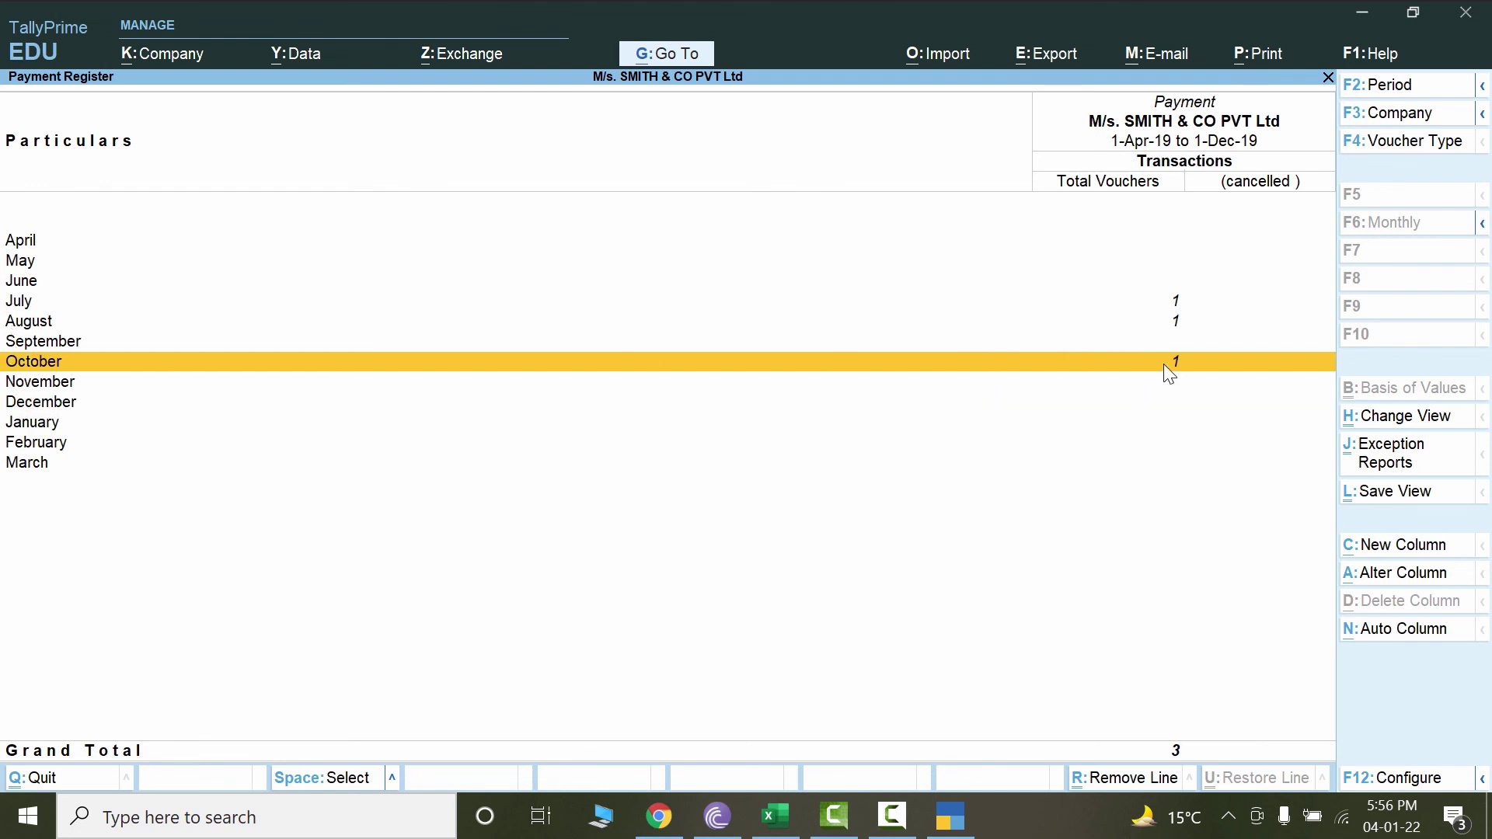
pyautogui.click(1170, 321)
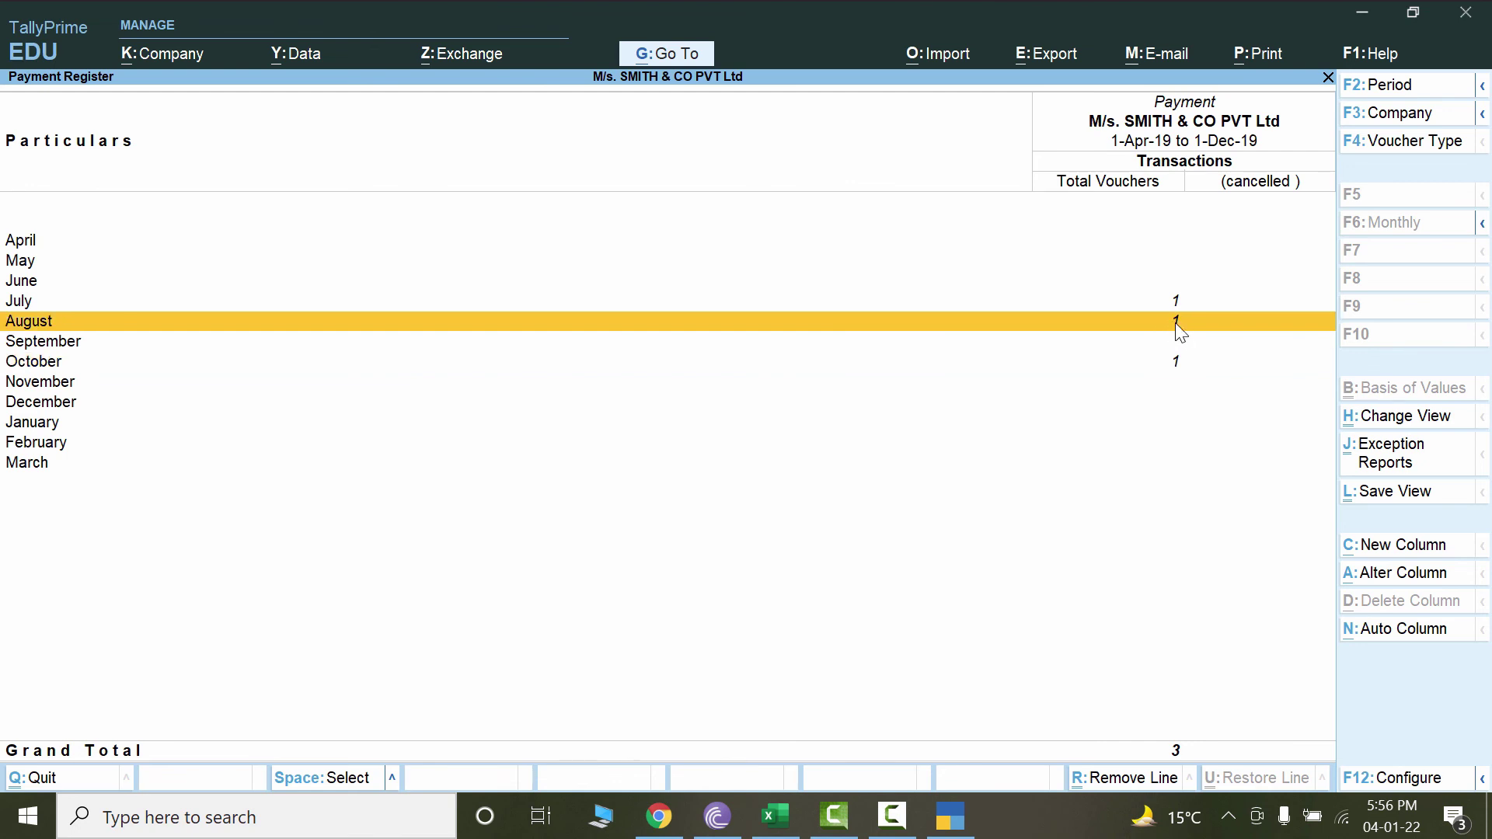
pyautogui.click(1175, 323)
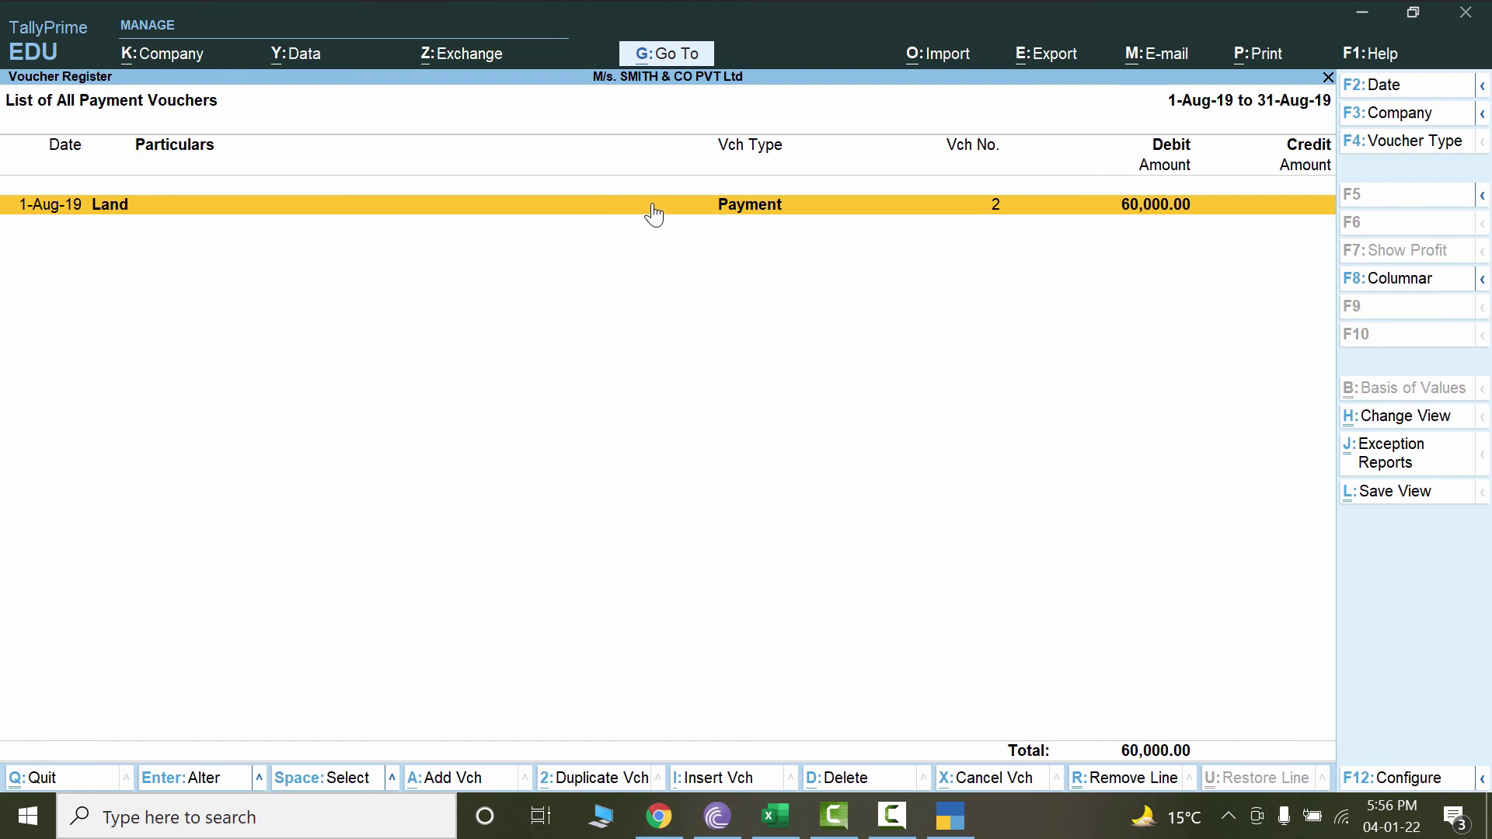
pyautogui.click(737, 214)
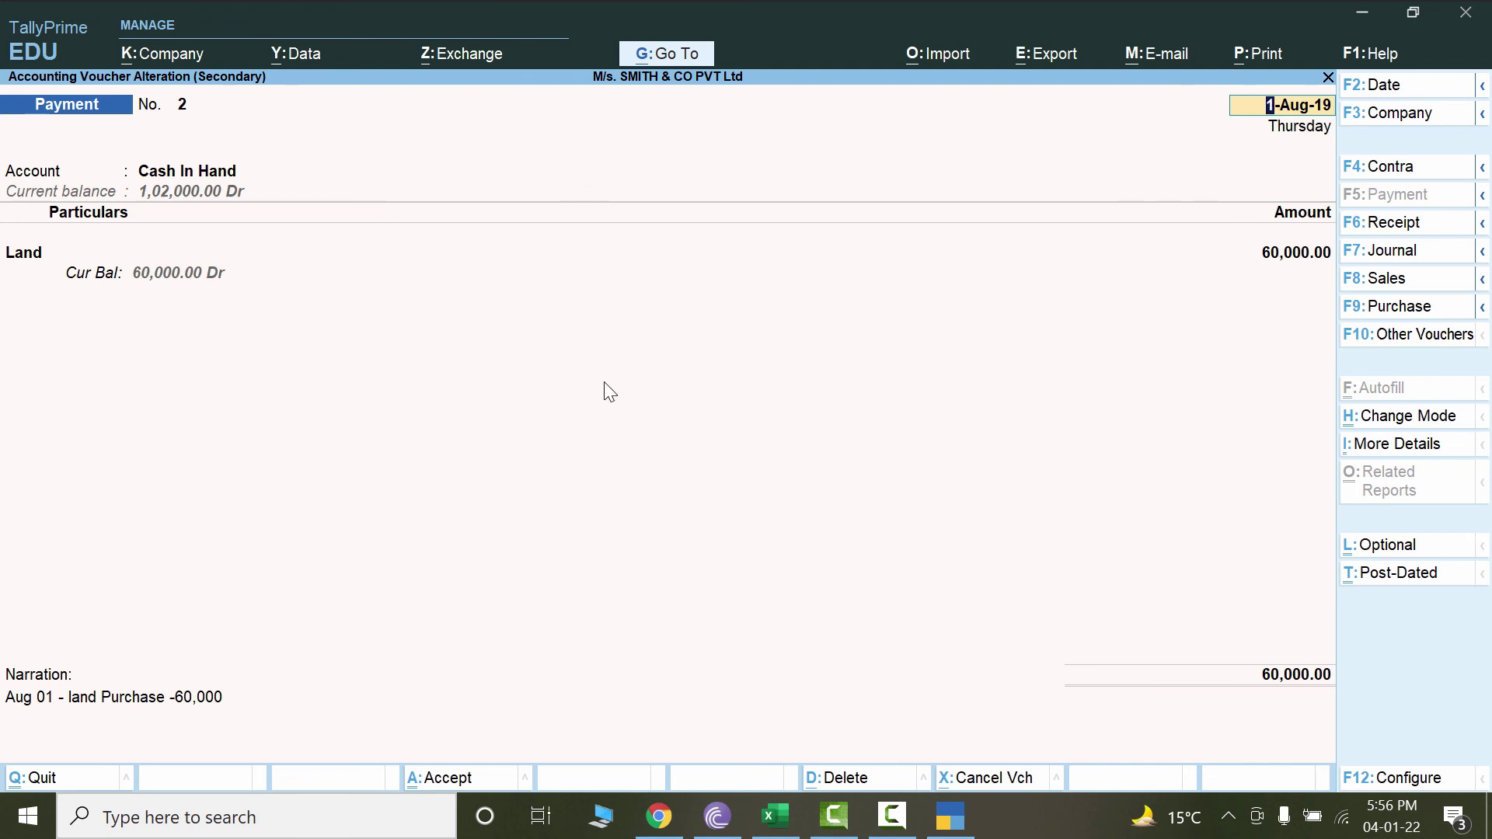
pyautogui.press('Escape')
pyautogui.press('Escape')
pyautogui.press('Escape')
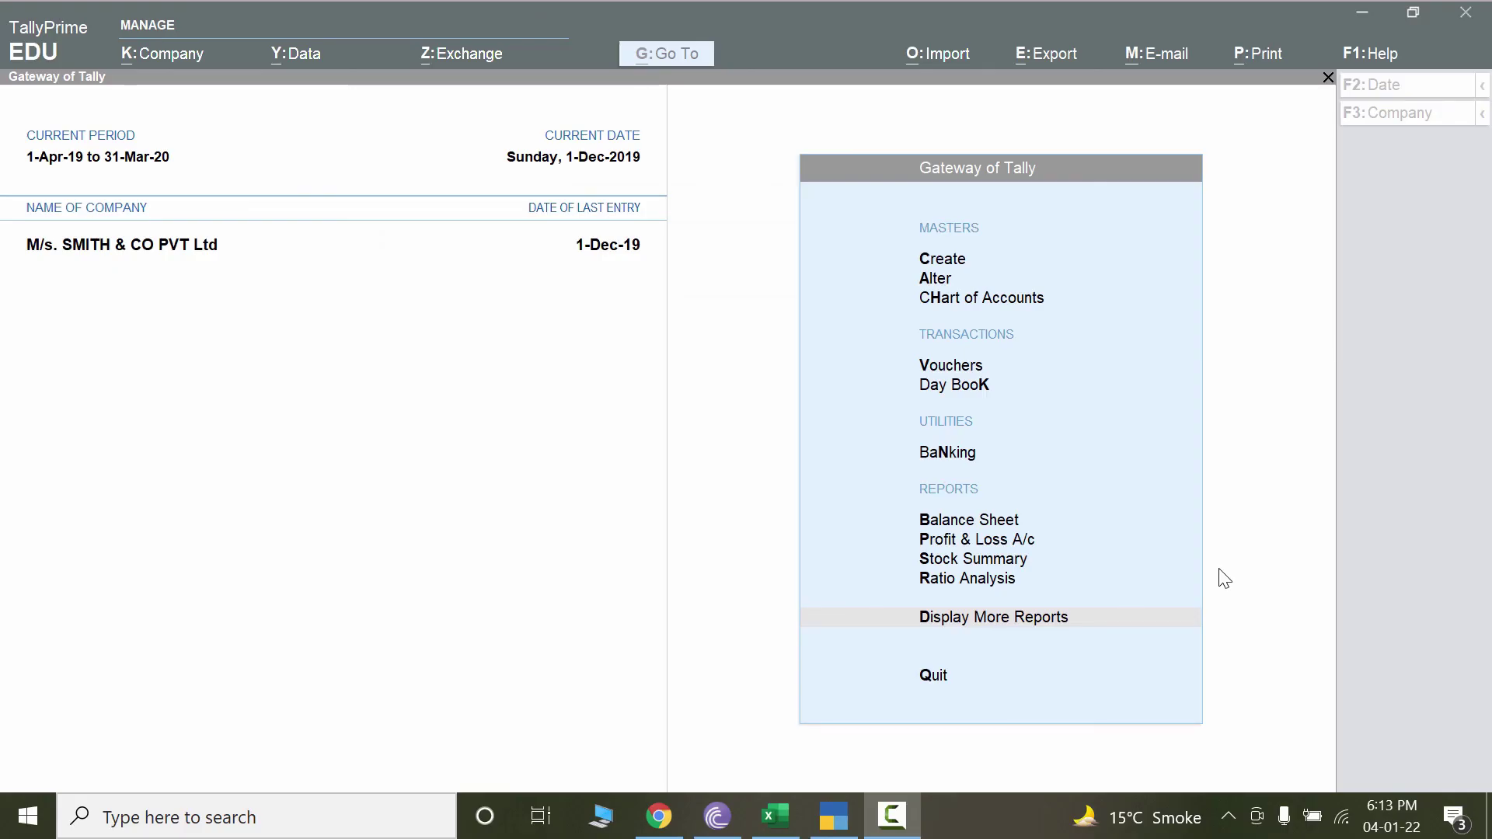
# Open the Profit & Loss A/c, start printing the current report and review its print configuration options.
pyautogui.click(1199, 488)
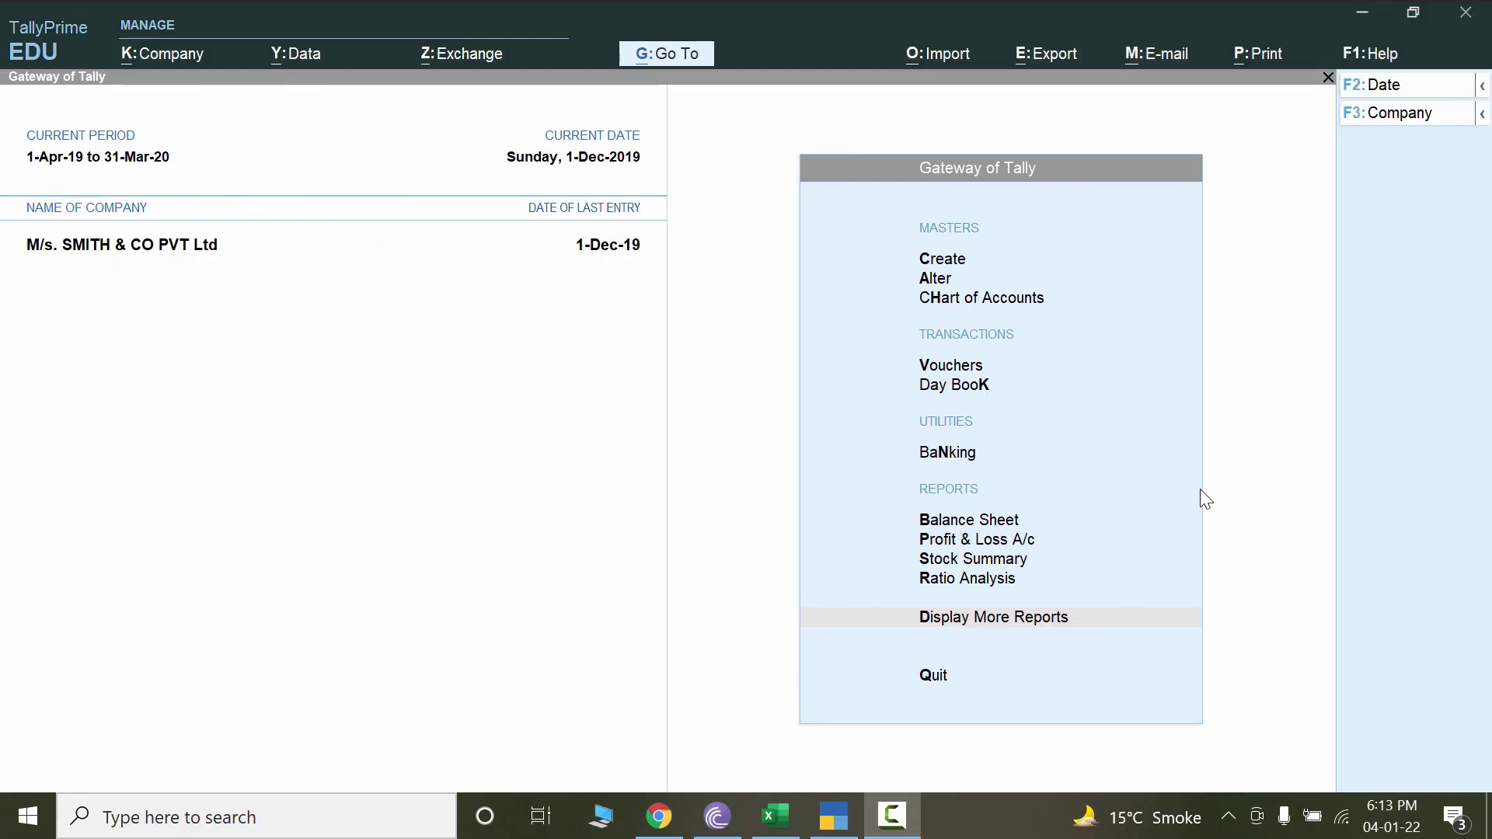
pyautogui.click(994, 541)
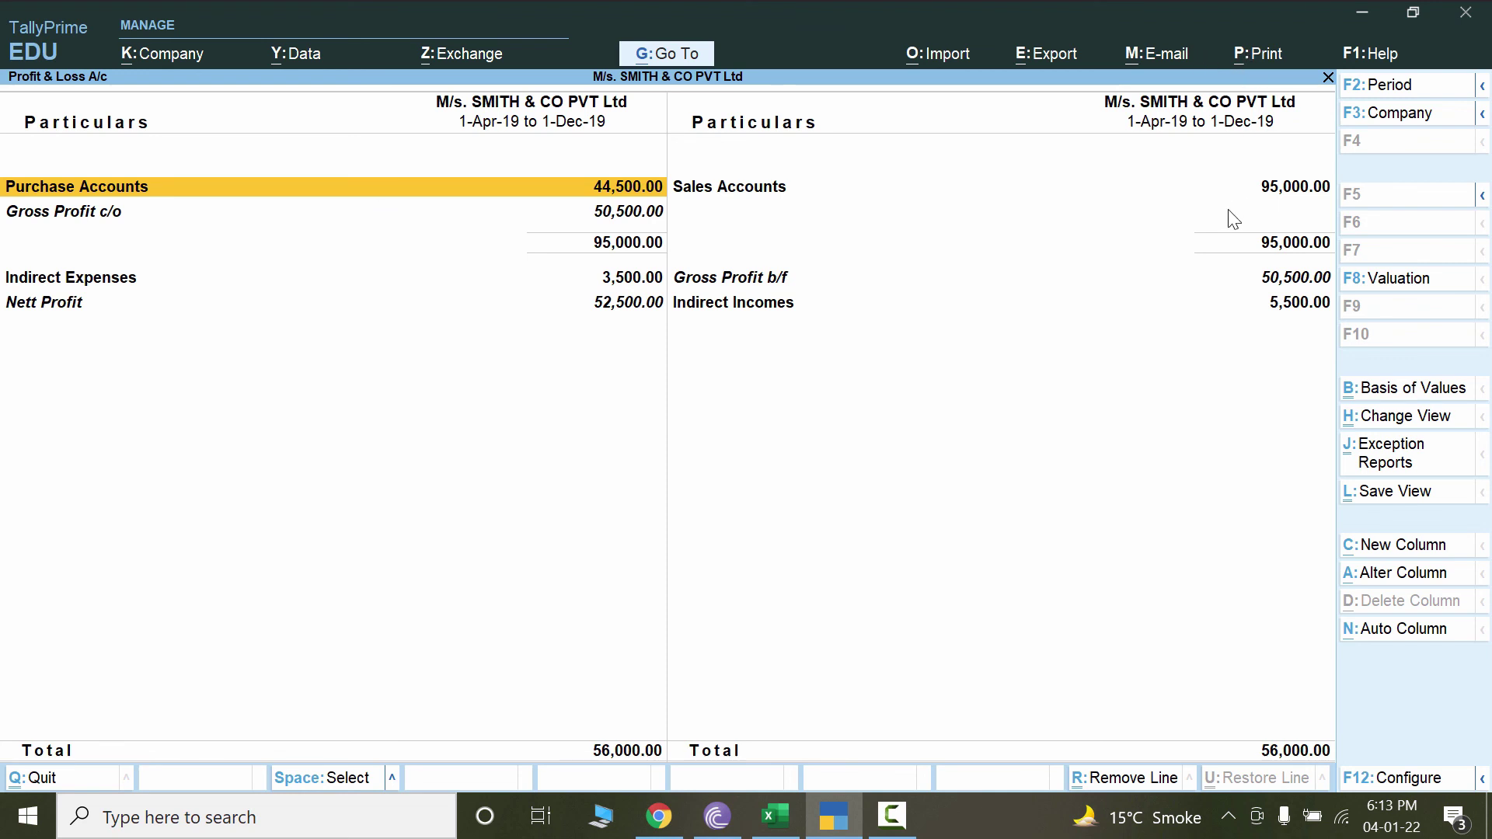
pyautogui.hotkey('alt', 'p')
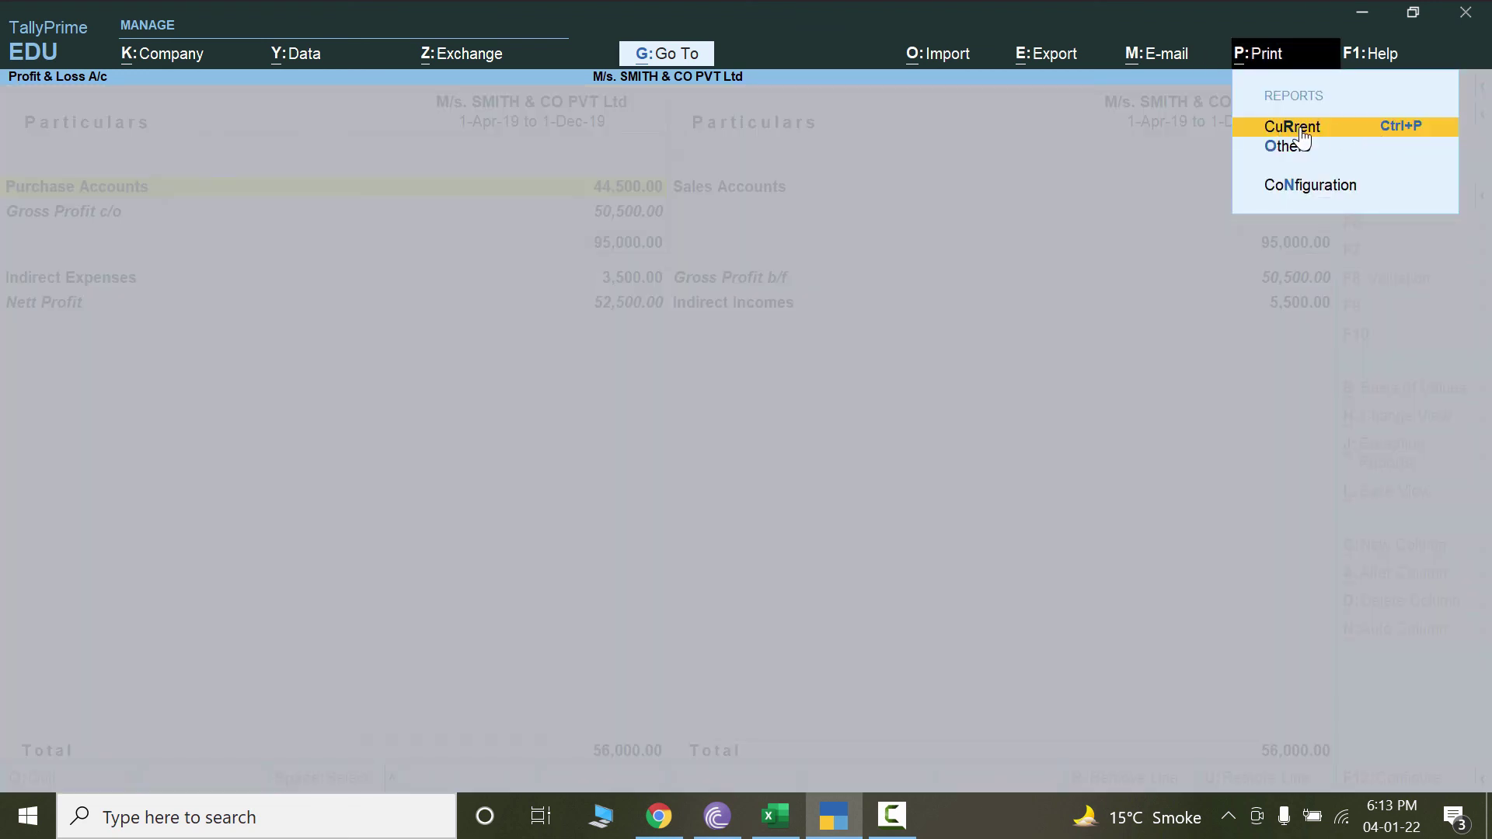
pyautogui.click(1380, 134)
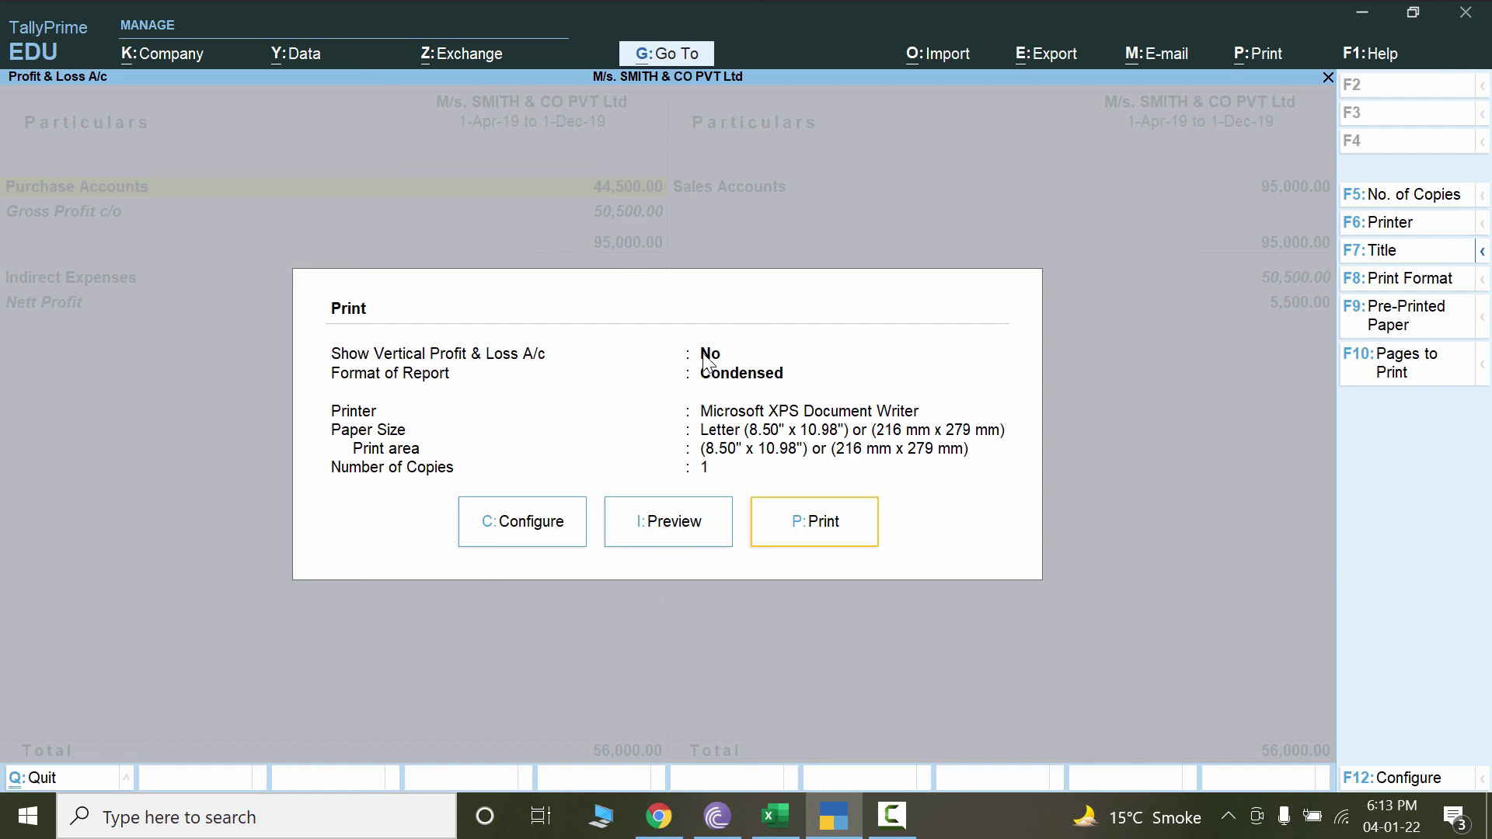
pyautogui.click(533, 536)
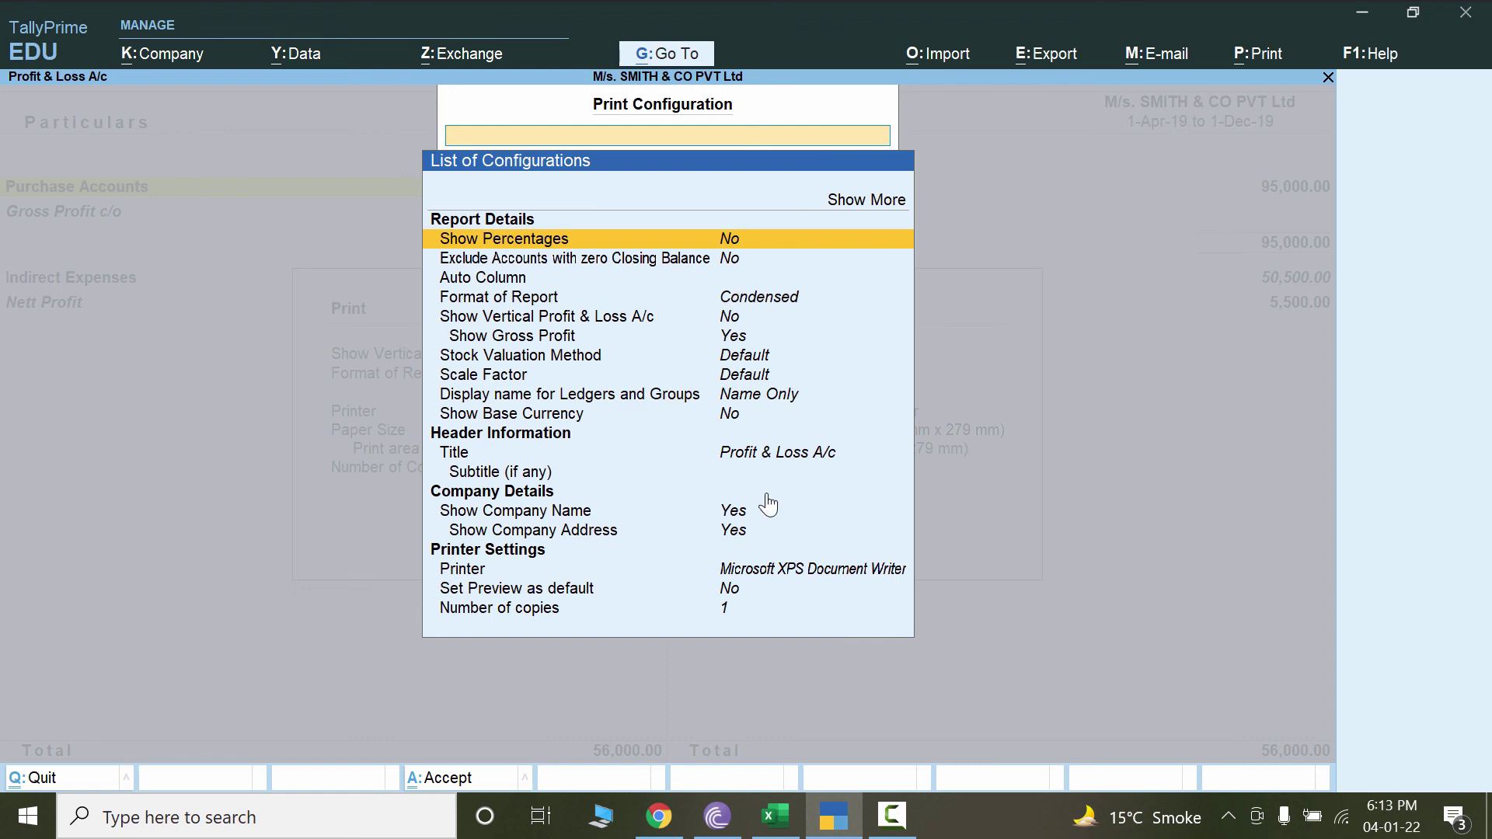
pyautogui.press('Escape')
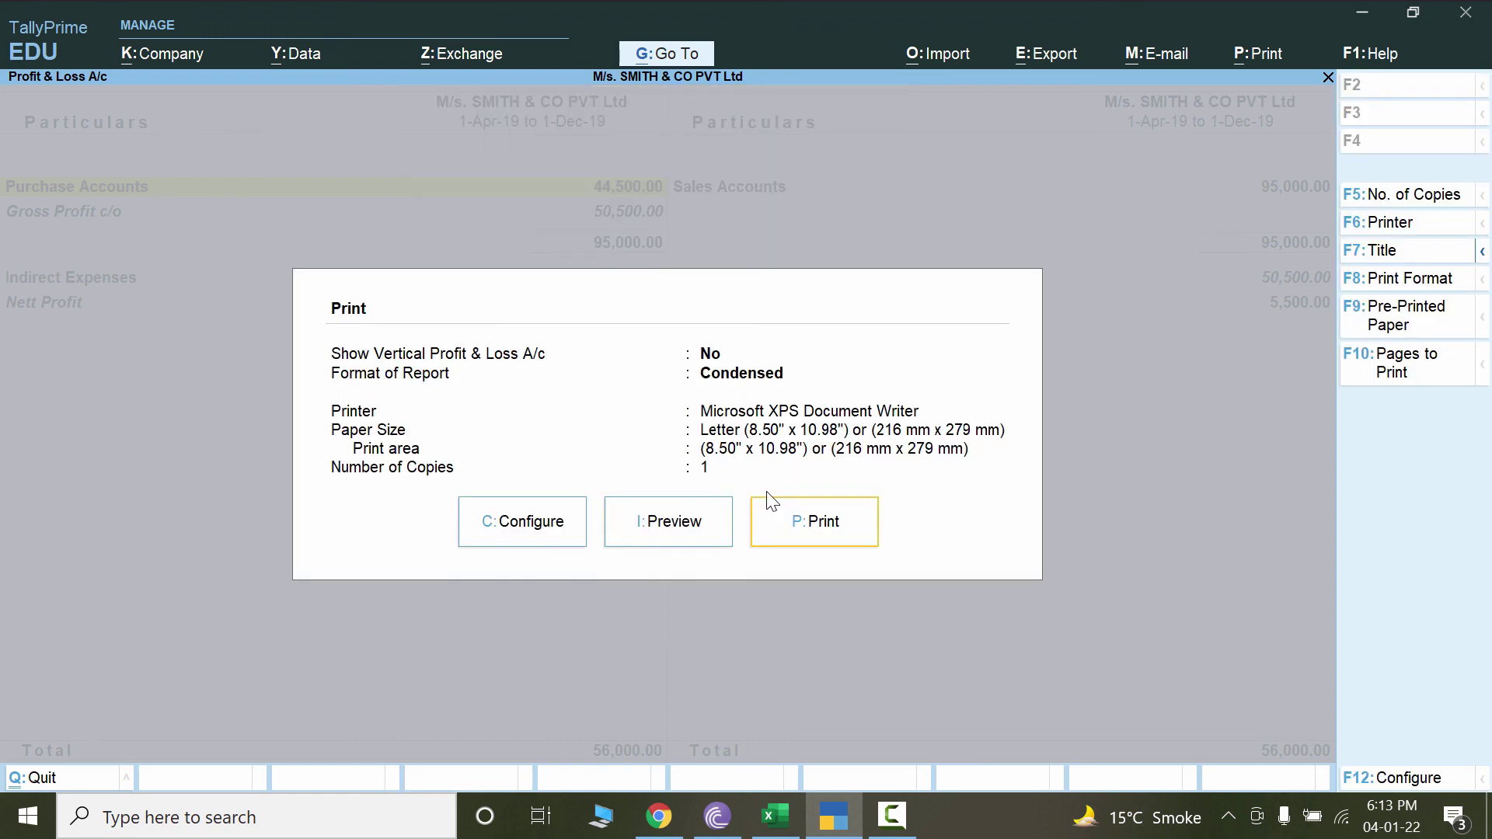
# Preview the Profit & Loss A/c printout, send it to the printer and cancel saving the print output.
pyautogui.click(692, 535)
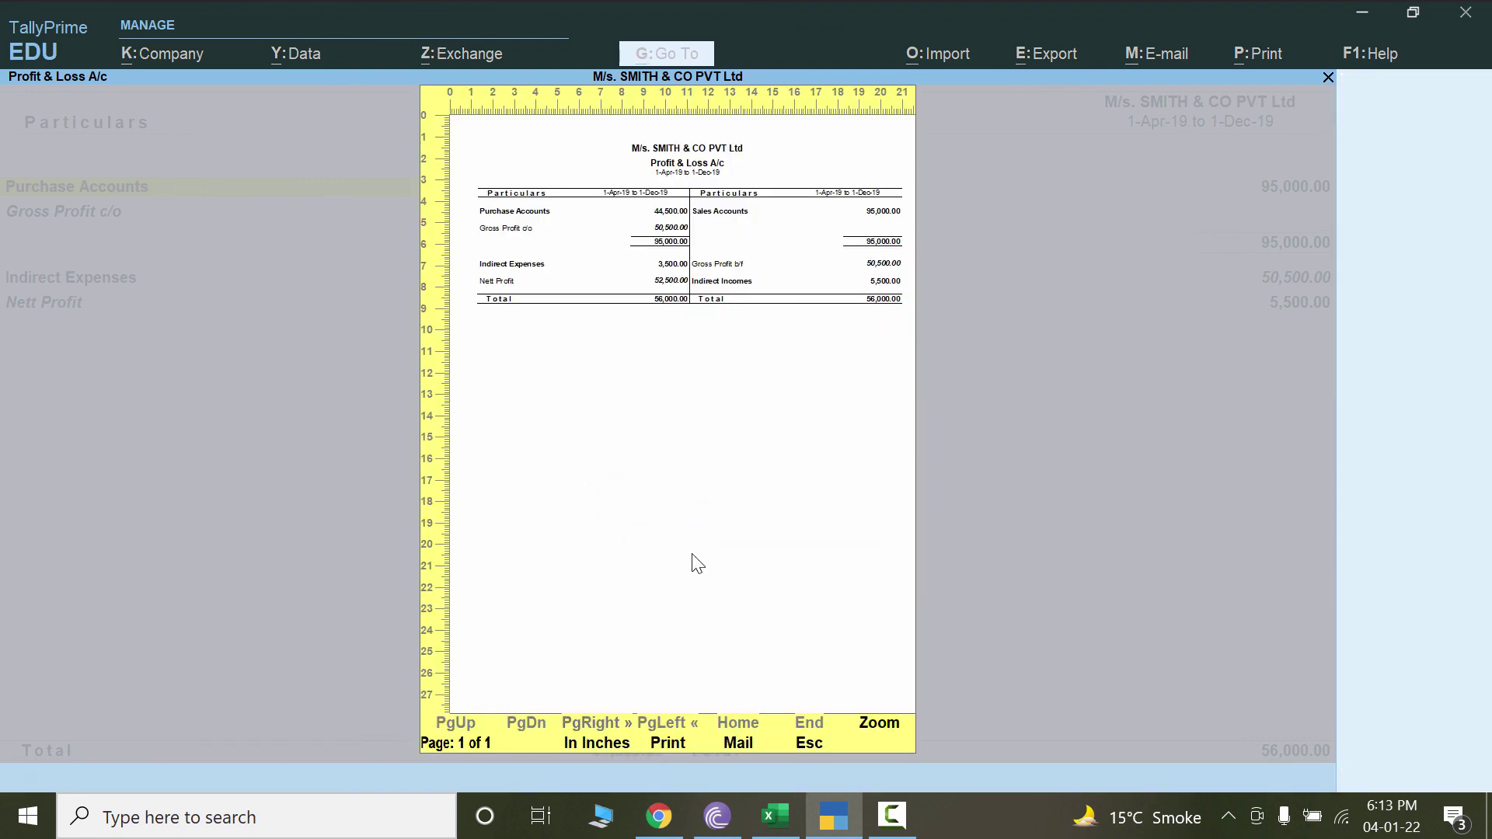
pyautogui.press('Escape')
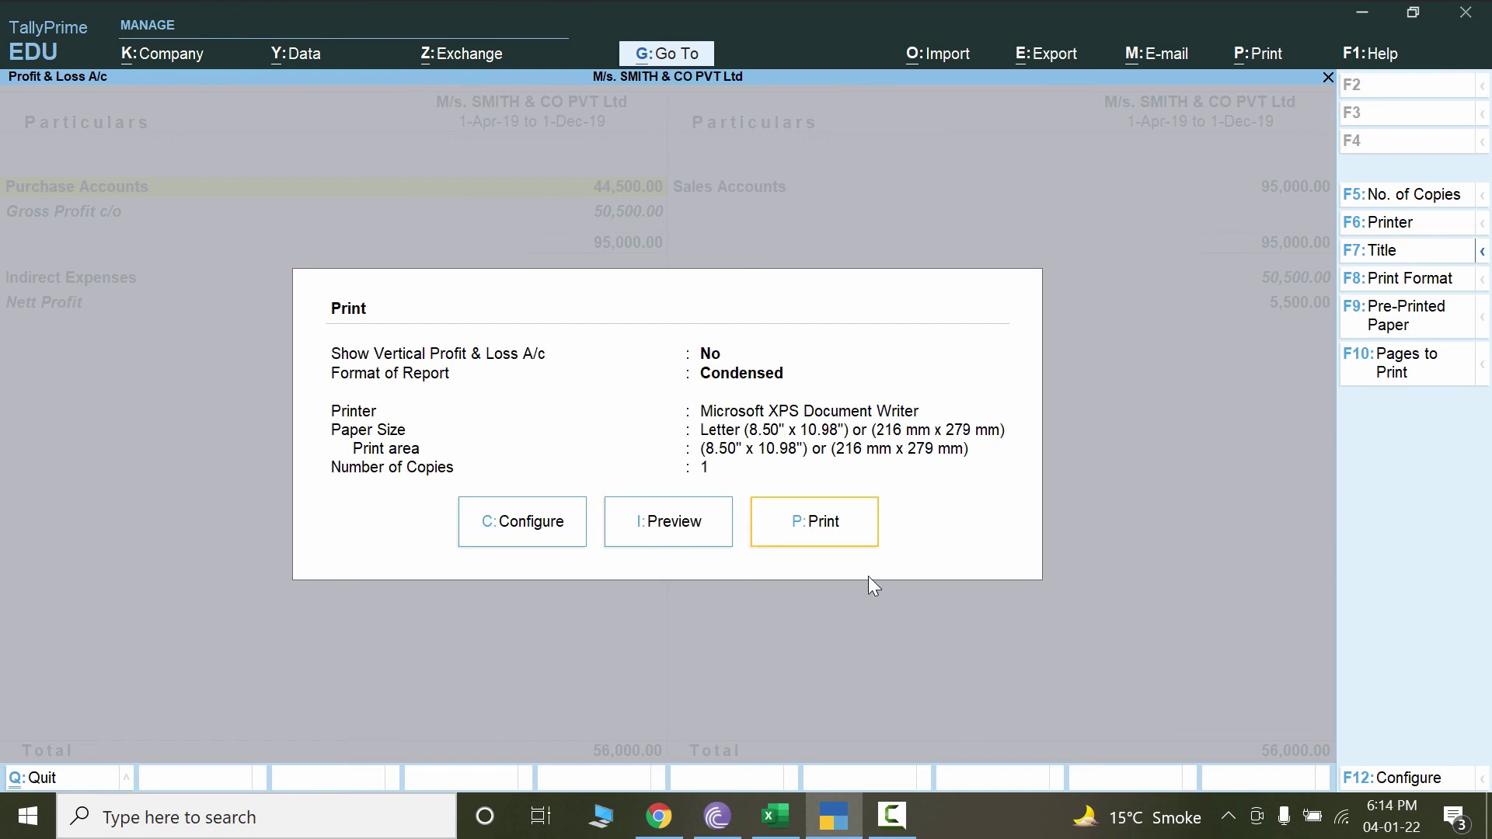
pyautogui.click(842, 527)
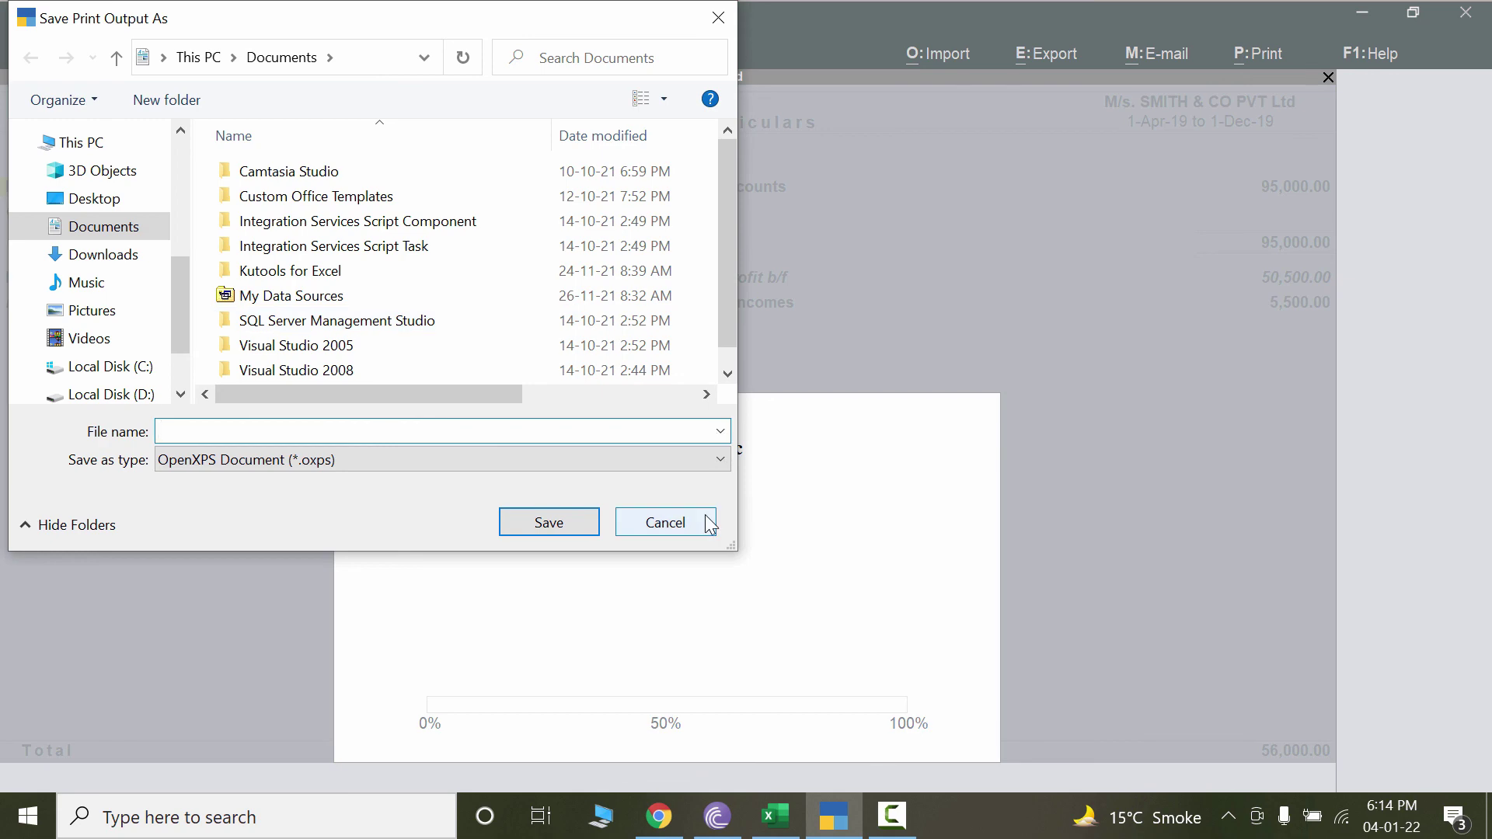
pyautogui.click(709, 525)
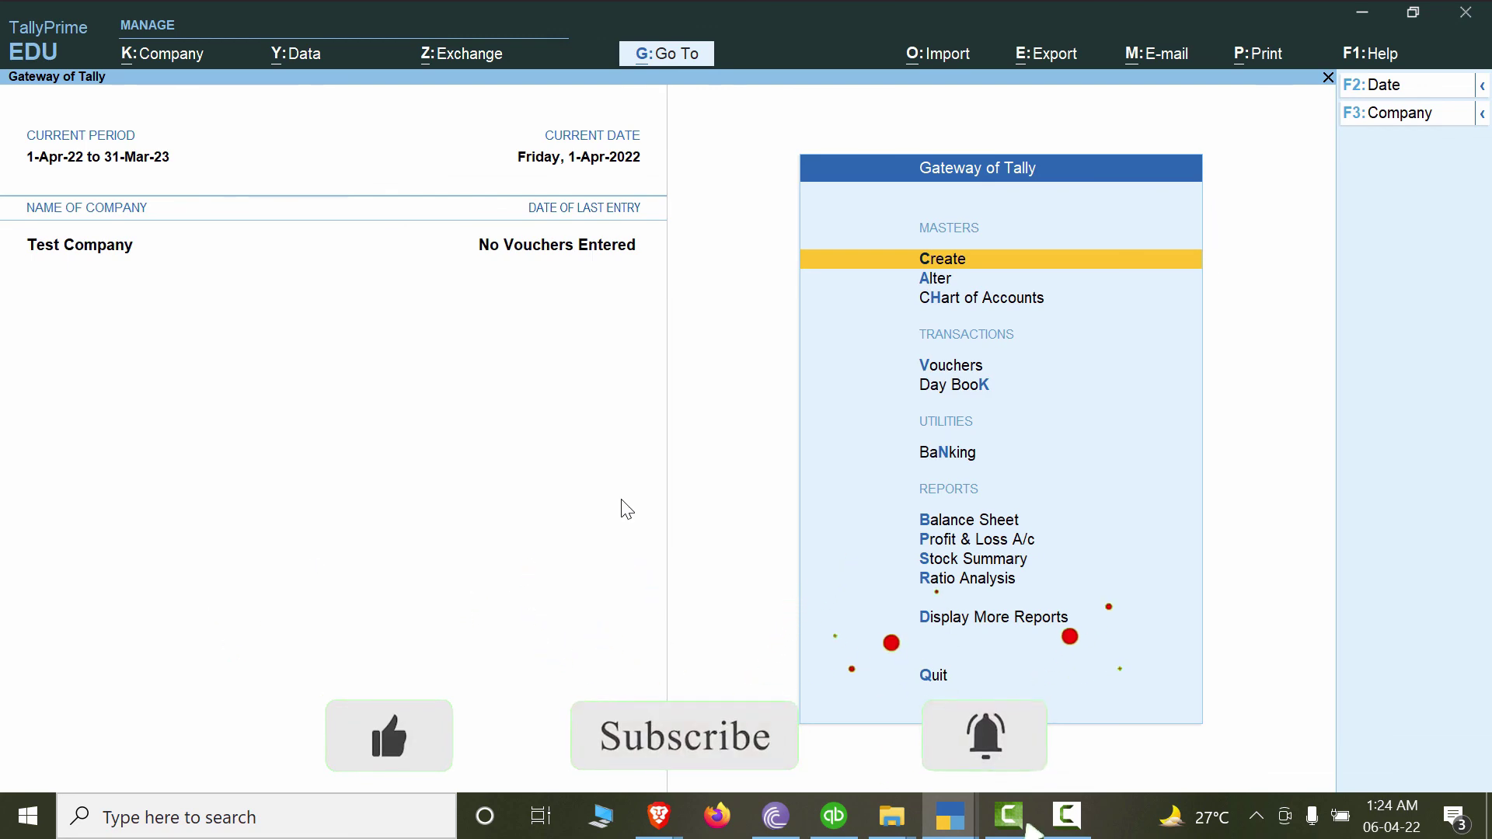
# Switch to the Brave browser and look through the Udemy page of the Tally Prime + Advance Excel Combo Training Pack 2022.
pyautogui.hotkey('alt', 'Tab')
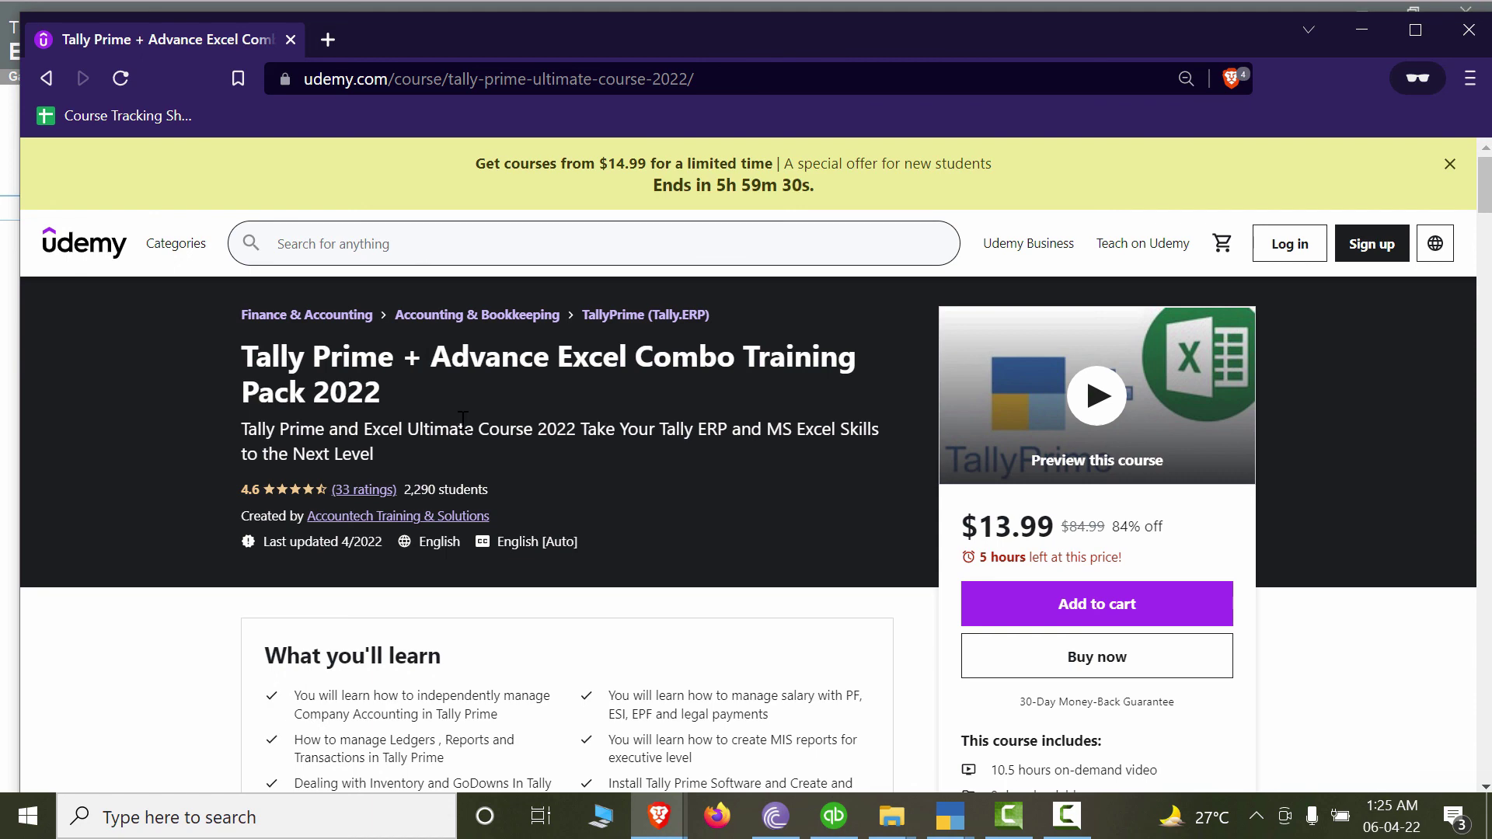
pyautogui.scroll(-2, 435, 432)
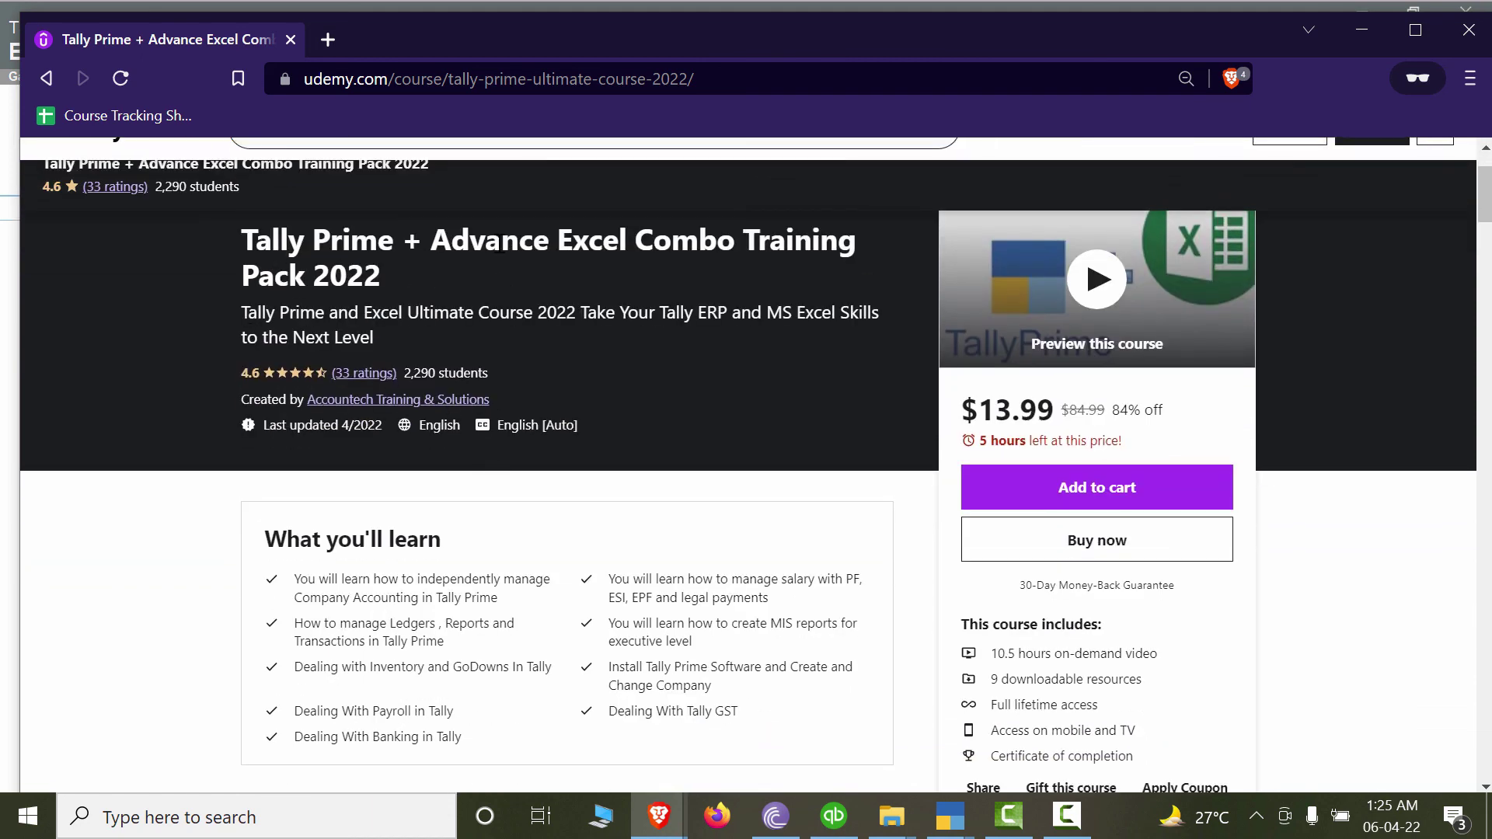
pyautogui.scroll(-4, 1165, 589)
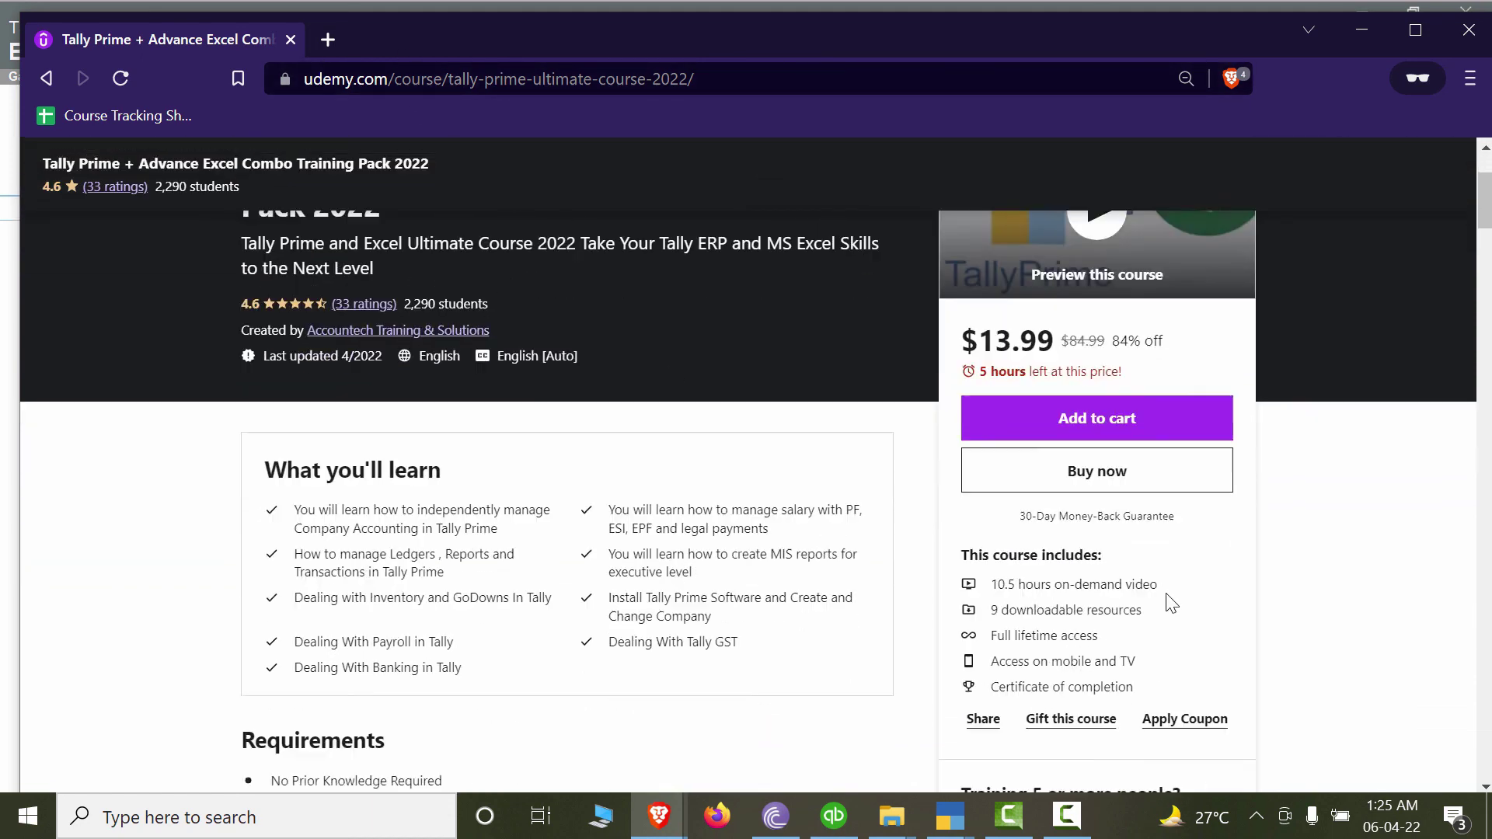
pyautogui.scroll(3, 1165, 589)
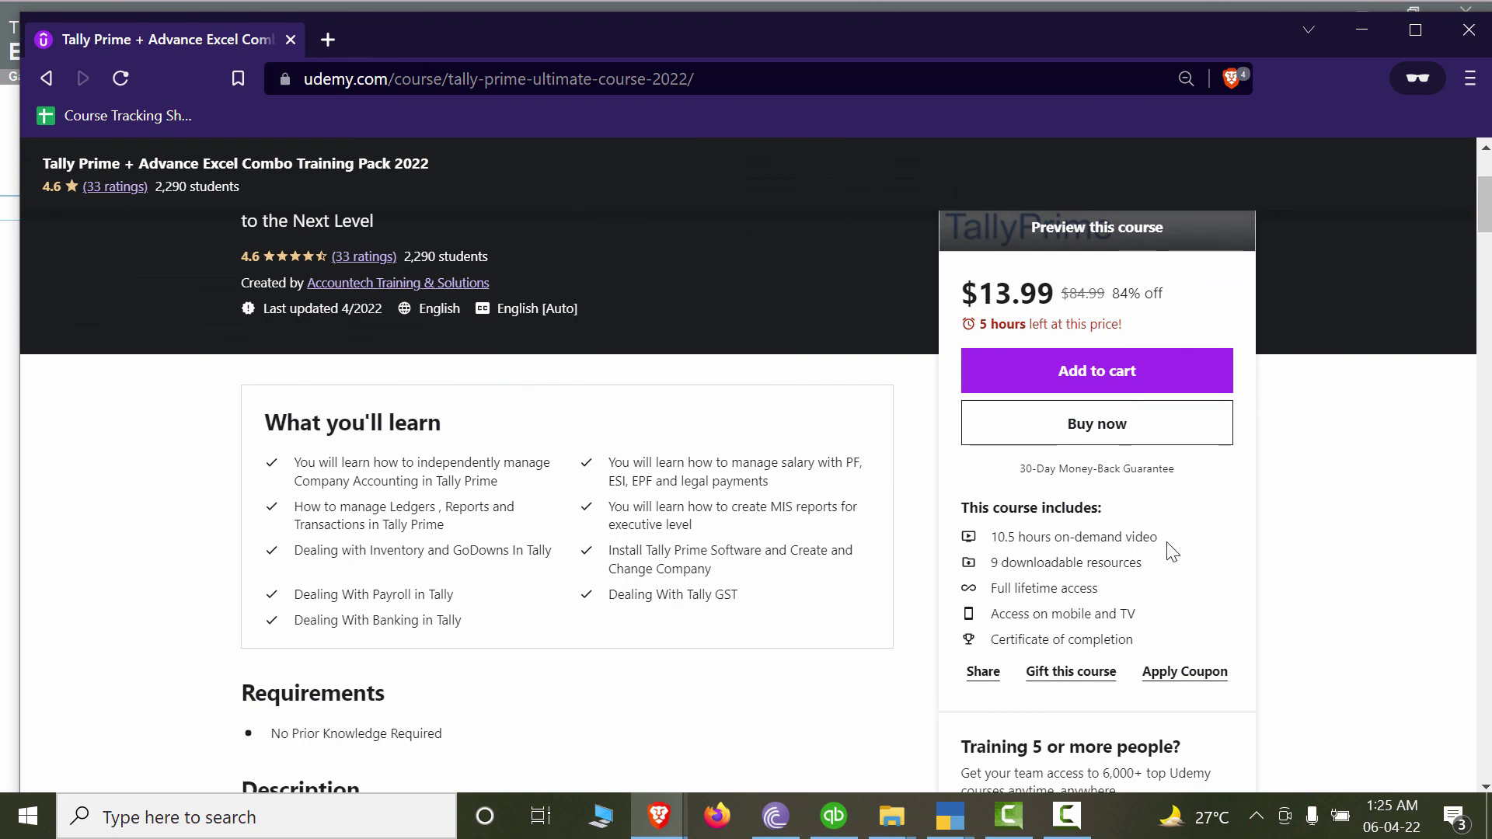
pyautogui.scroll(3, 1172, 551)
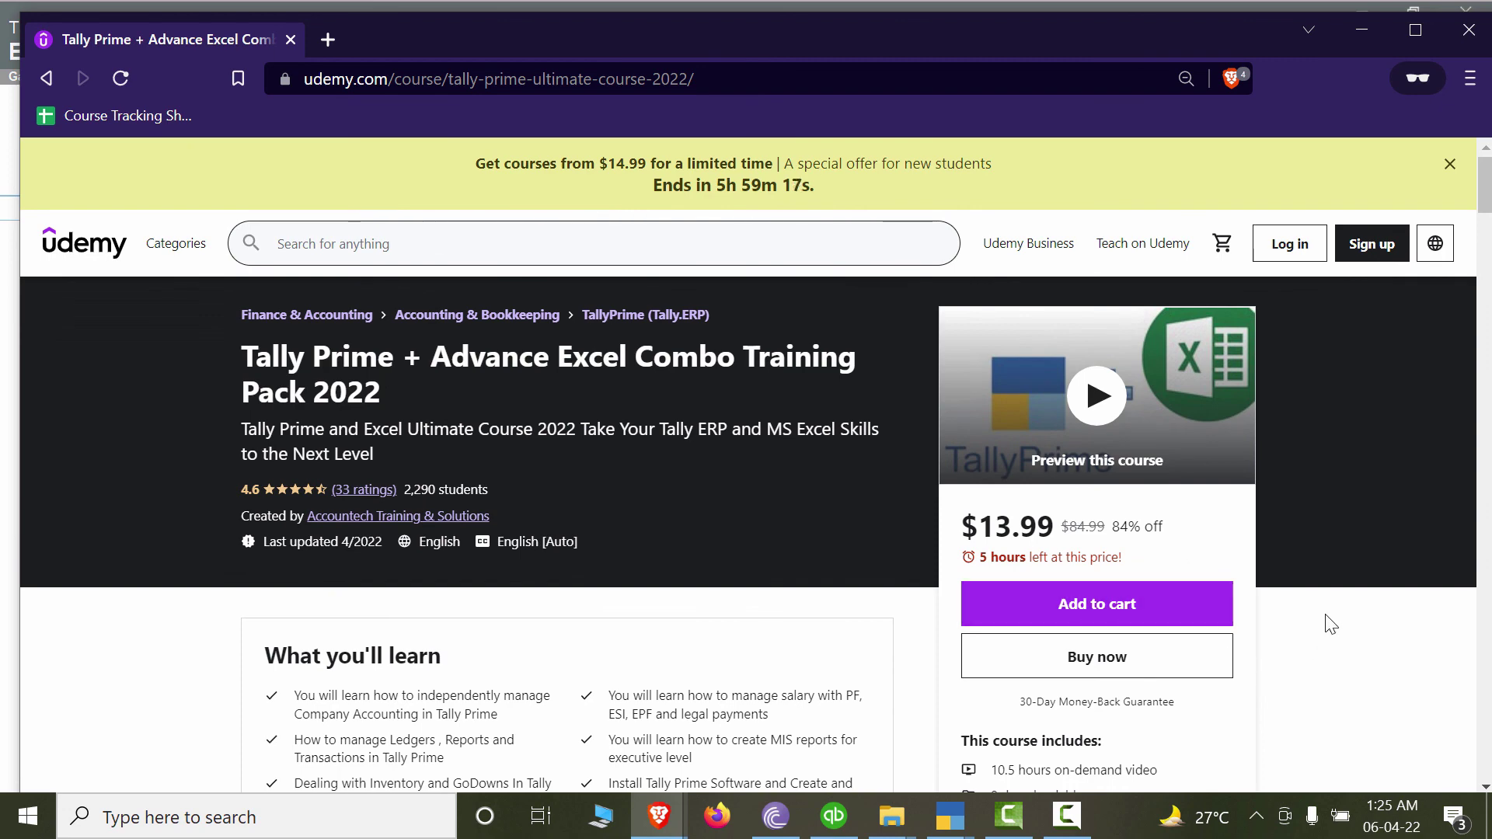
pyautogui.scroll(-3, 1330, 624)
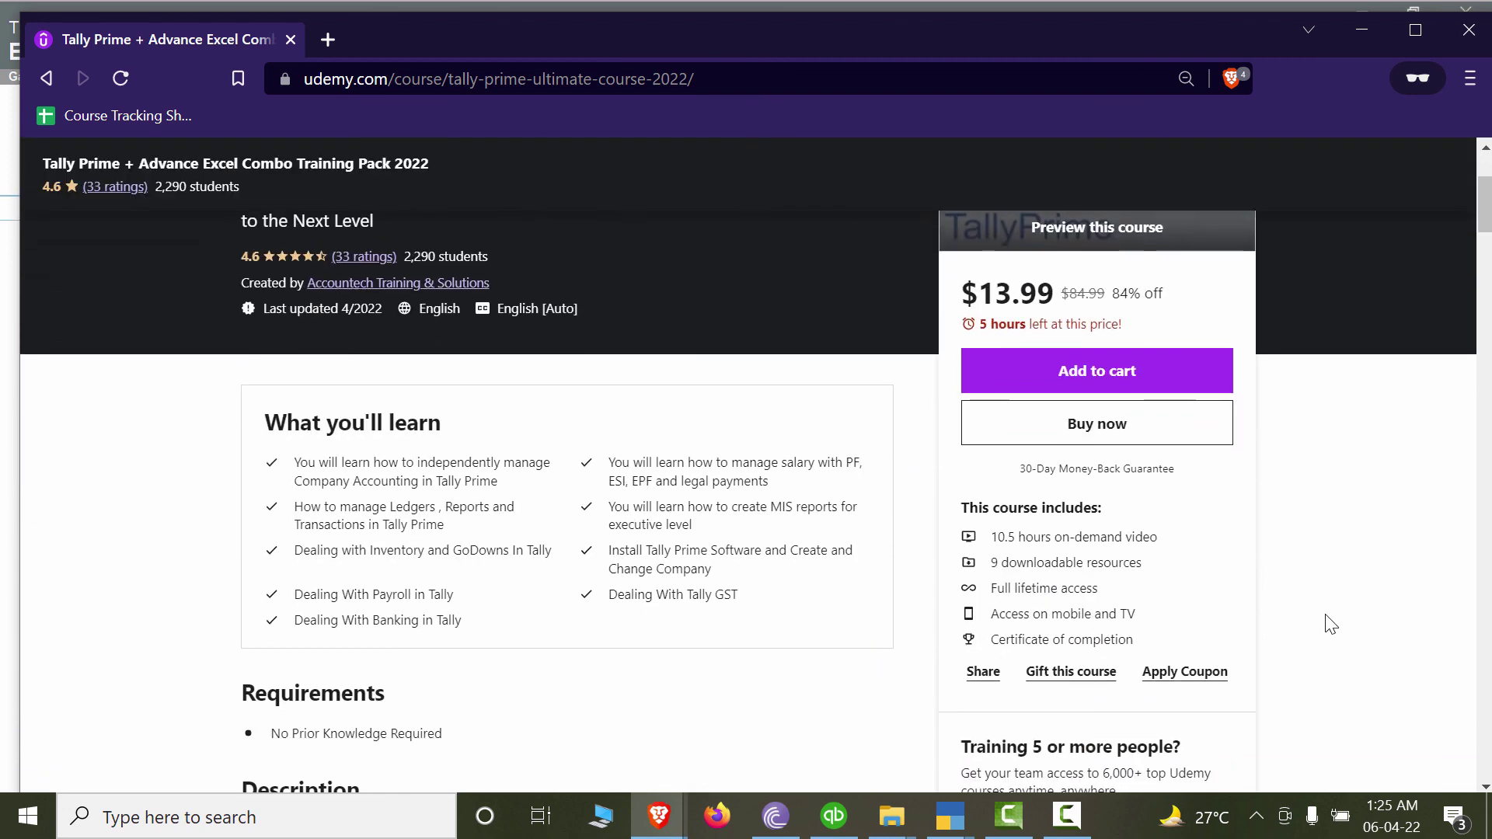